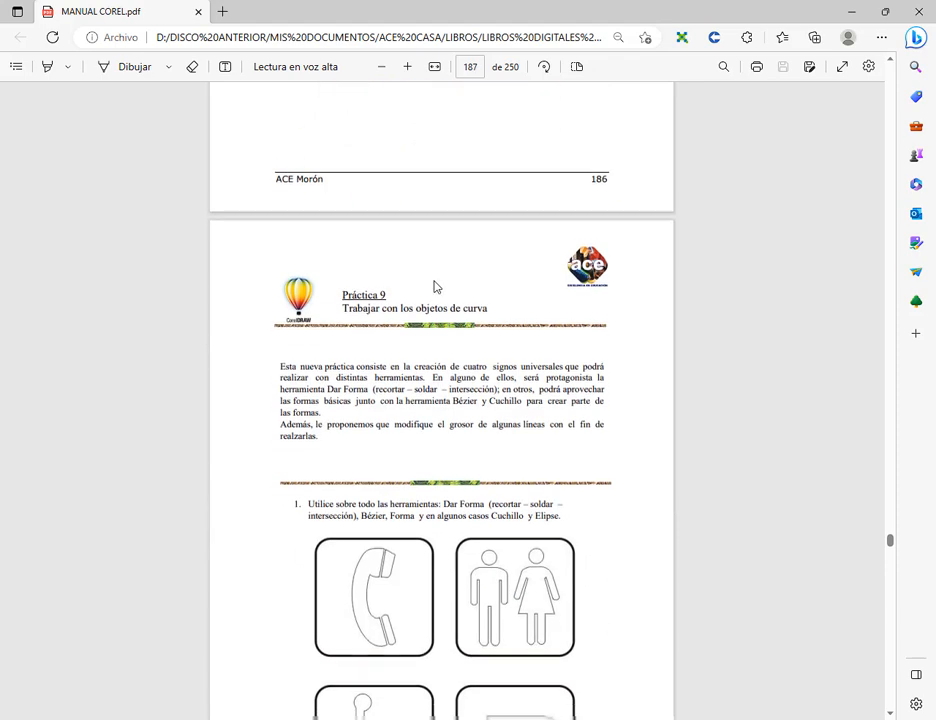
- Enlarge page 187 of the manual and examine the instructions and four sign drawings of Práctica 9
click(407, 68)
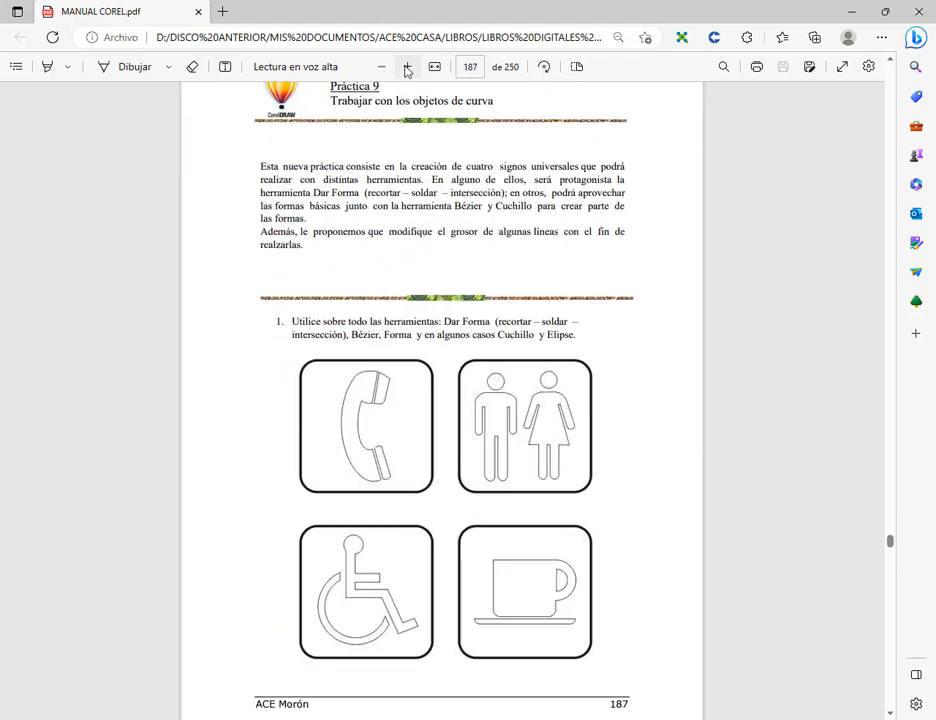
click(407, 68)
scroll(592, 240, up, 1)
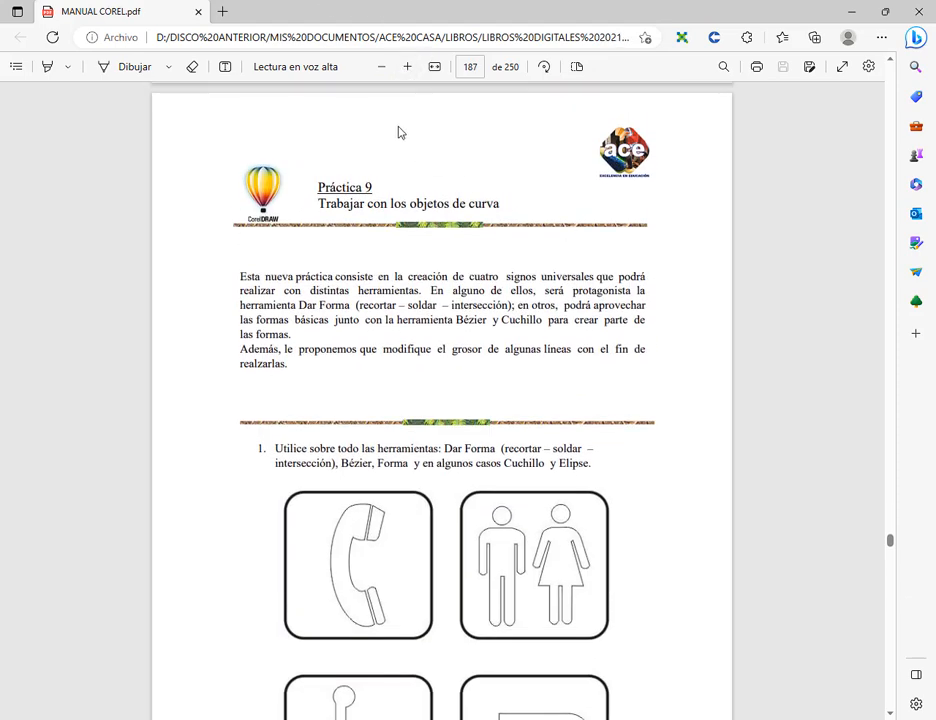
click(407, 67)
scroll(654, 265, down, 3)
scroll(654, 265, down, 1)
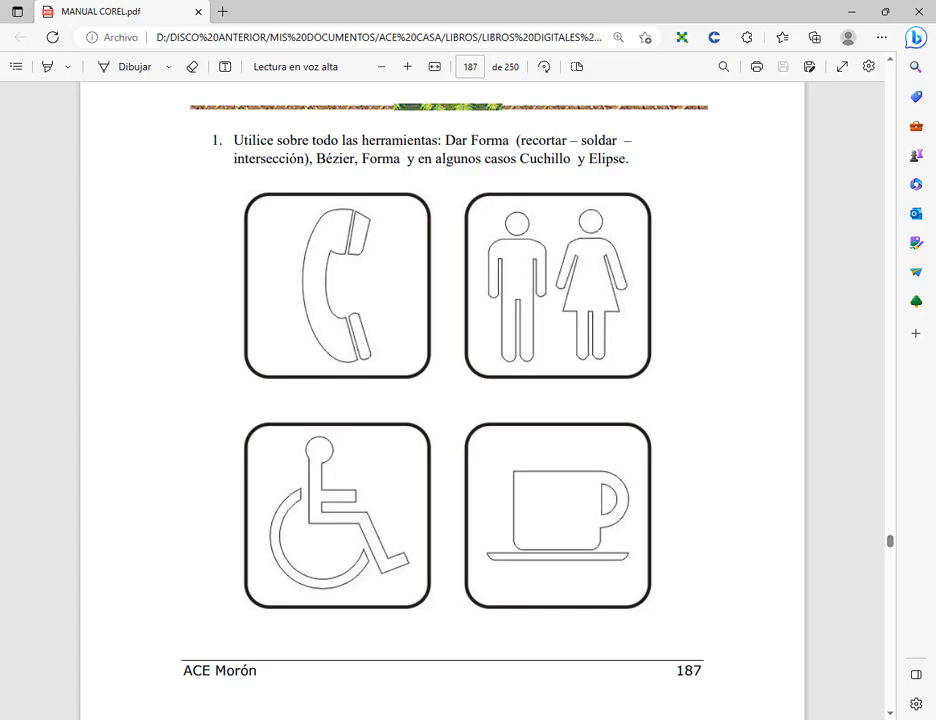
mouse_move(190, 718)
click(115, 650)
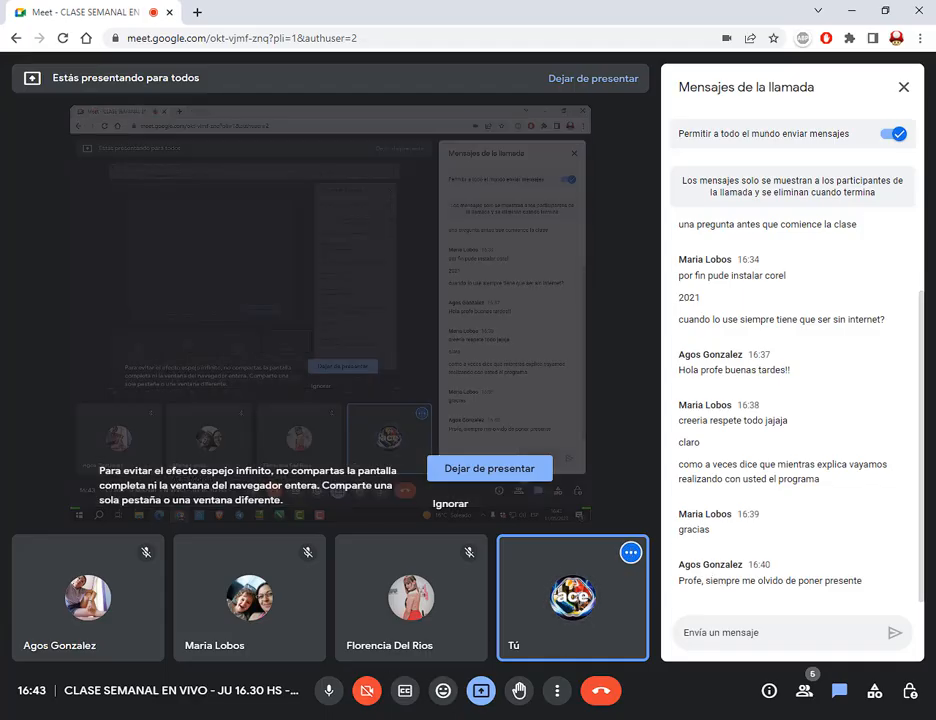
click(163, 718)
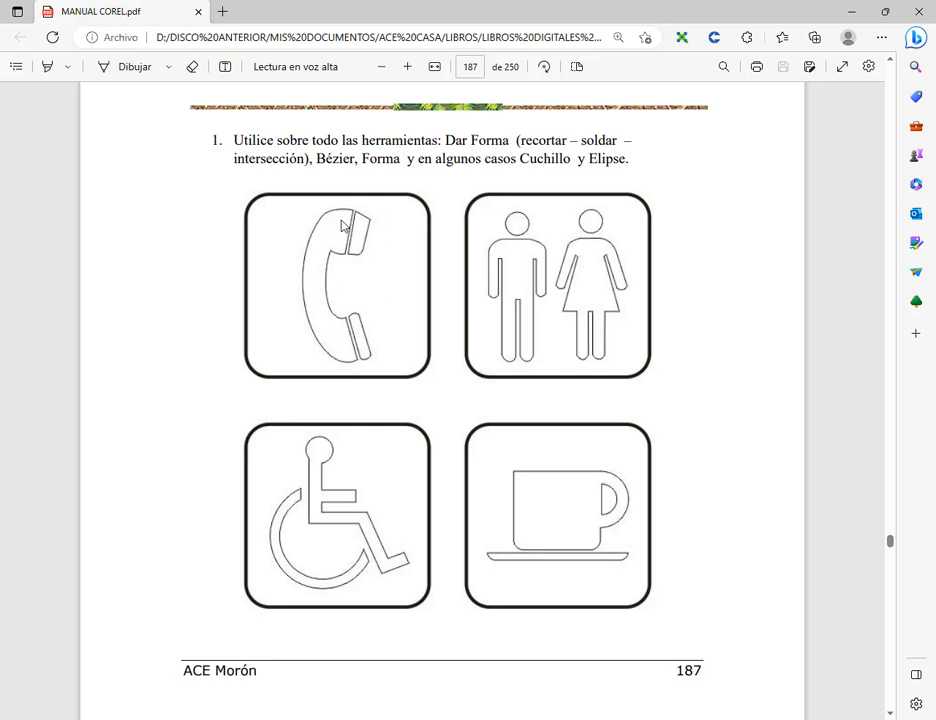
mouse_move(295, 202)
mouse_down()
mouse_move(318, 219)
mouse_move(390, 375)
mouse_up()
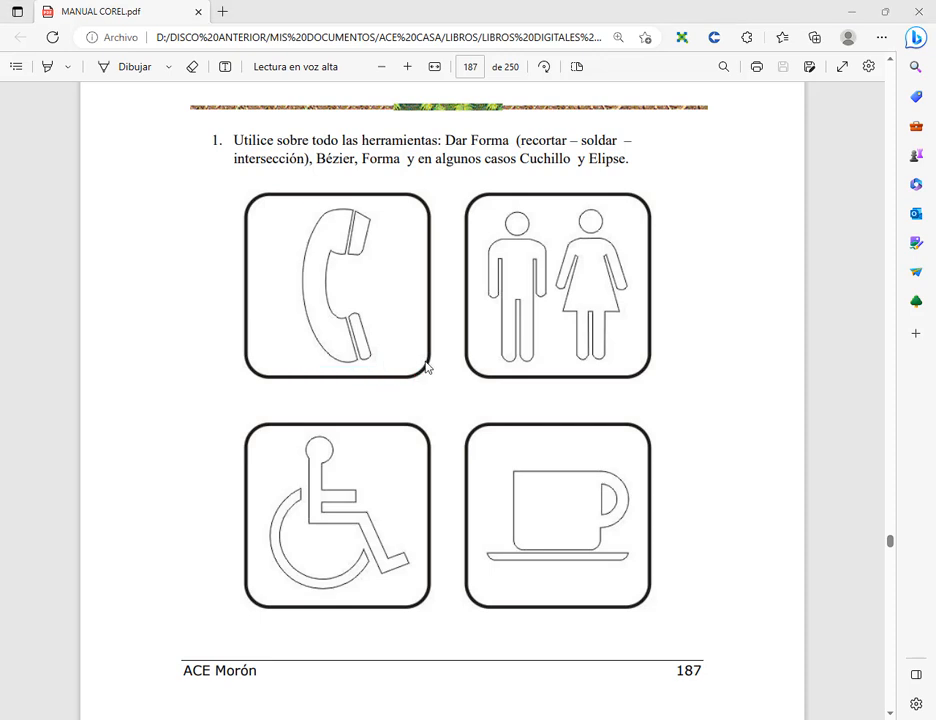
- Review the earlier cow and dolphin drawings in the manual and return to the four signs on page 187
scroll(595, 420, up, 2)
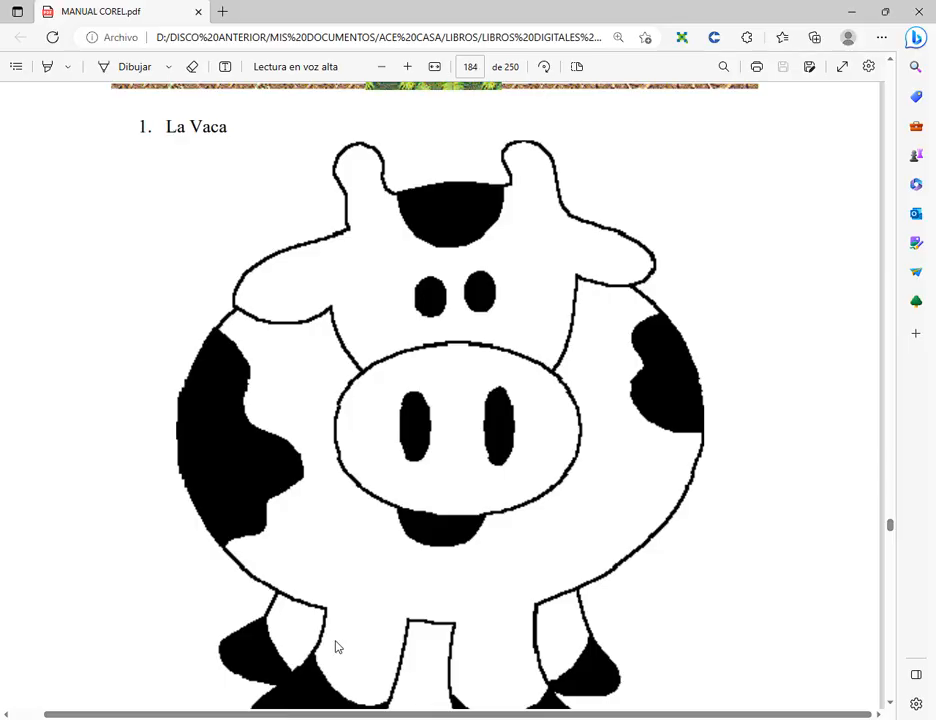
scroll(541, 385, down, 1)
scroll(541, 385, down, 1)
click(381, 66)
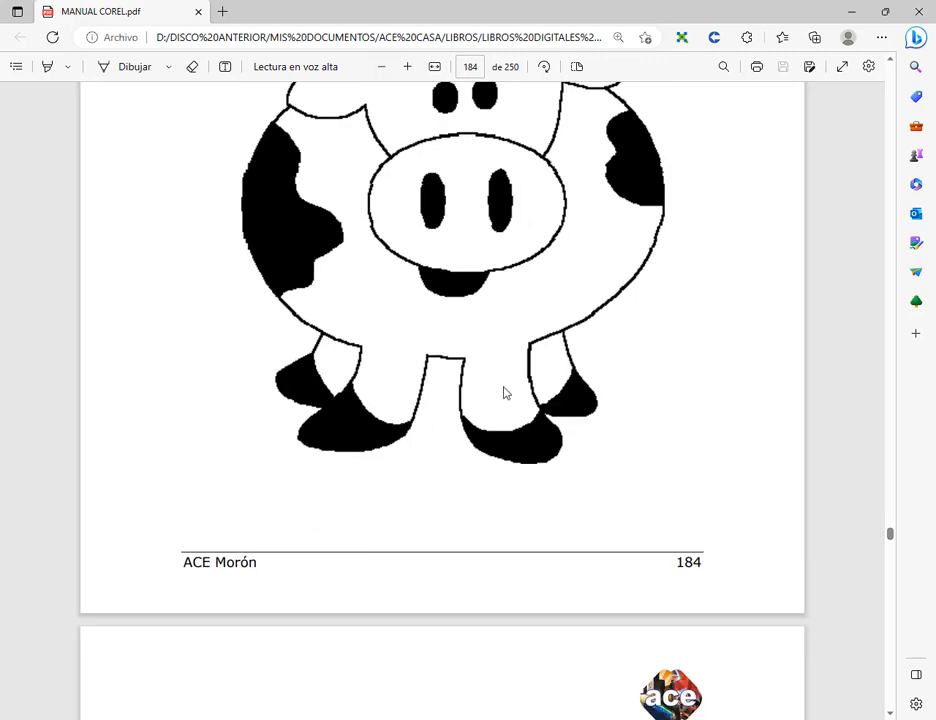
scroll(600, 317, down, 15)
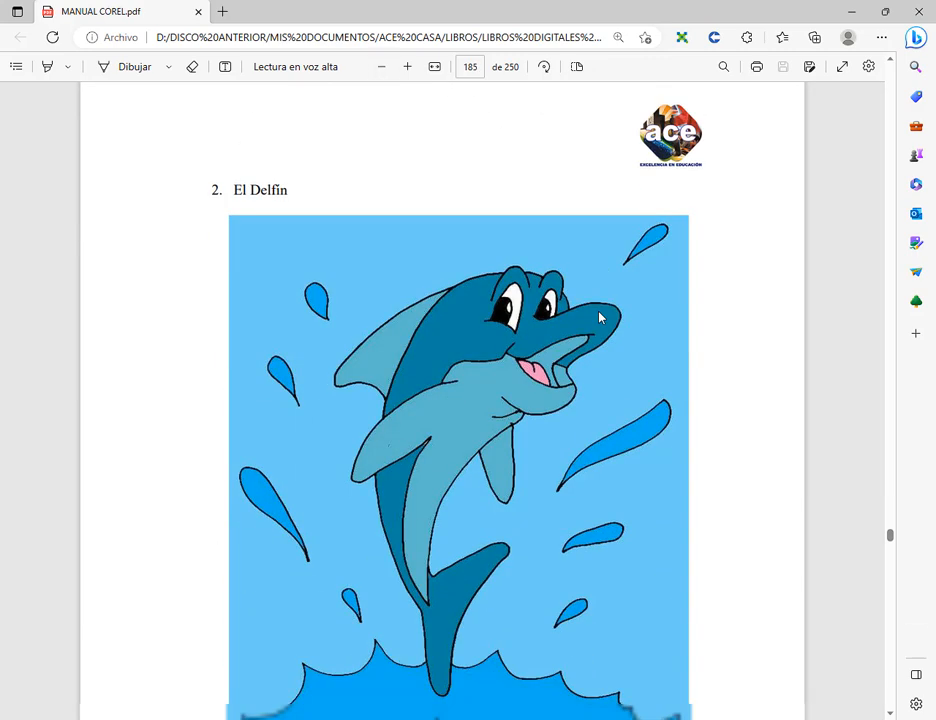
scroll(600, 317, down, 8)
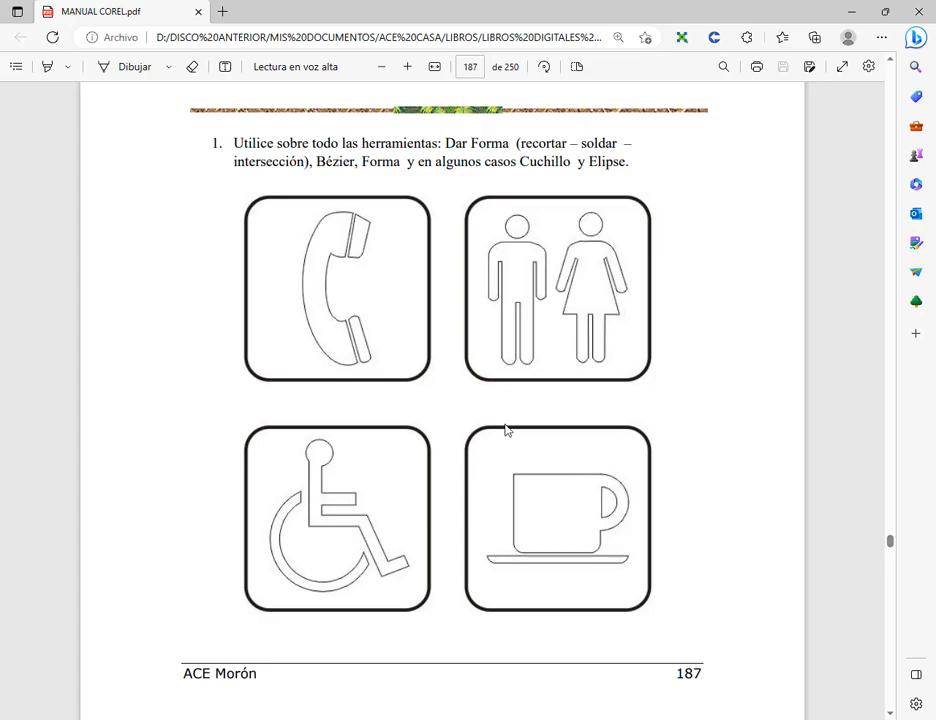
- Switch to CorelDRAW and set the A4 page to landscape orientation, 297 × 210 mm
click(387, 717)
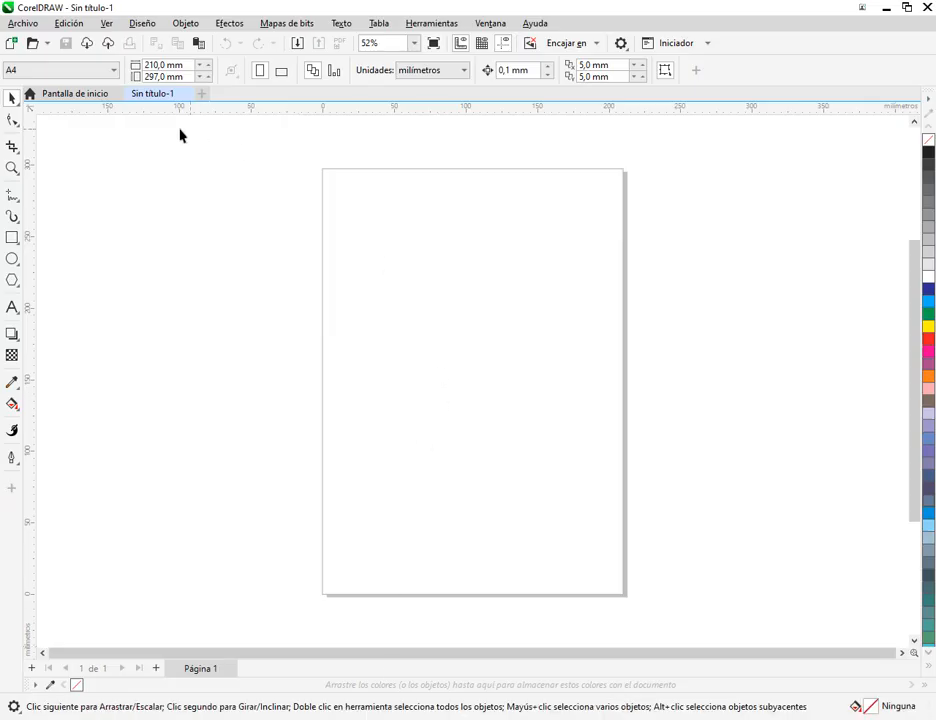
click(281, 70)
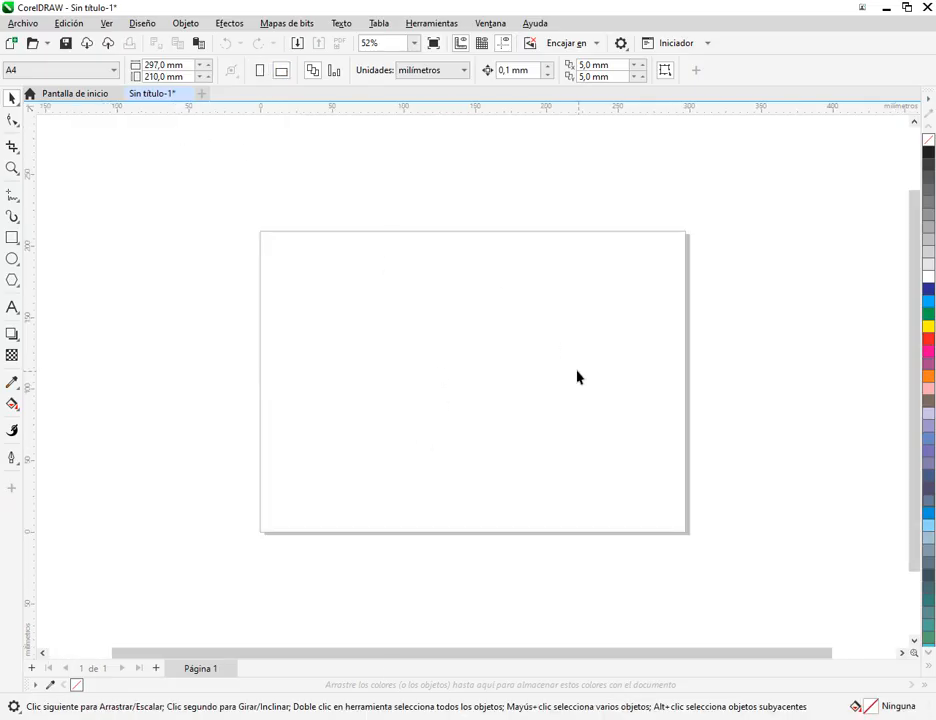
scroll(570, 372, up, 2)
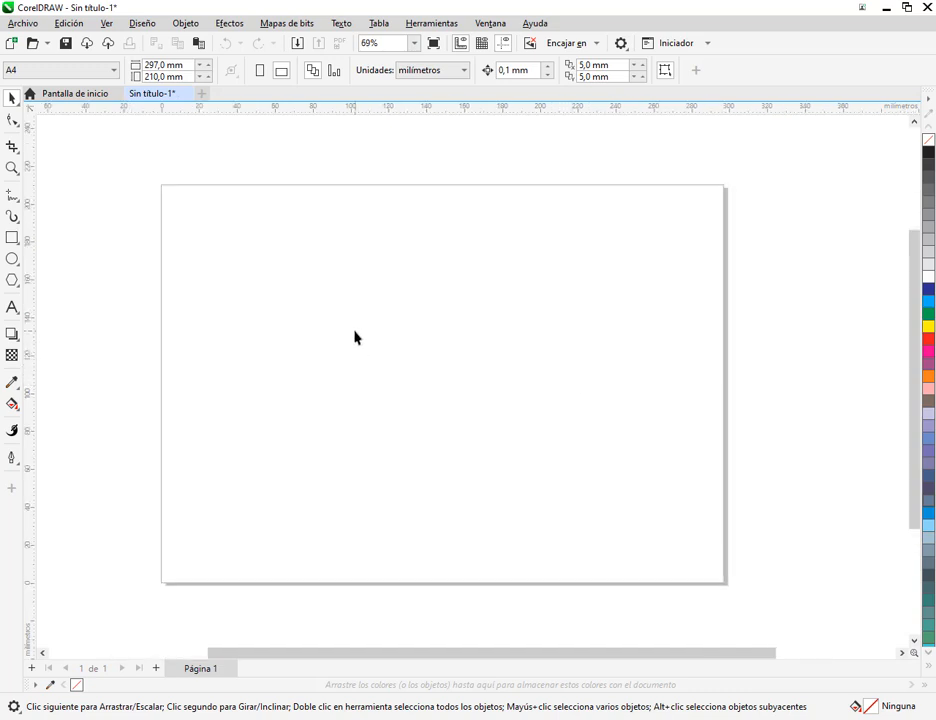
- Draw a circle about 30 mm across near the page's upper-left corner and a rectangle about 51 × 19 mm beside it
click(12, 259)
mouse_move(217, 214)
mouse_down()
mouse_move(294, 295)
mouse_move(284, 278)
mouse_move(238, 276)
mouse_up()
click(12, 97)
scroll(235, 273, up, 1)
scroll(230, 271, up, 1)
click(12, 237)
drag(304, 238, 452, 294)
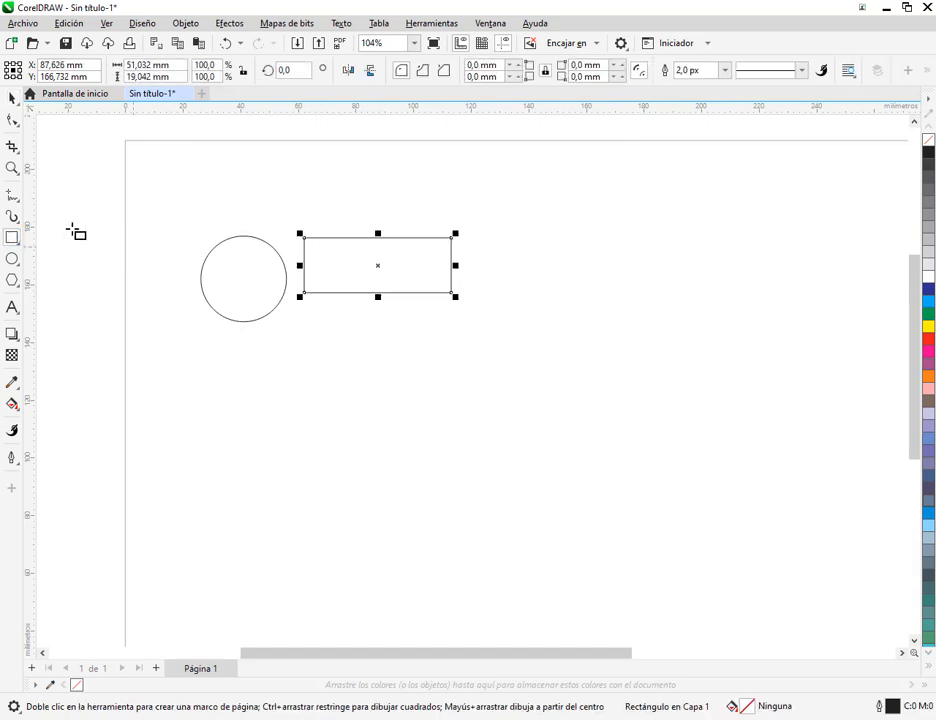
- Fill the circle with red and the rectangle with light blue
click(12, 97)
click(12, 280)
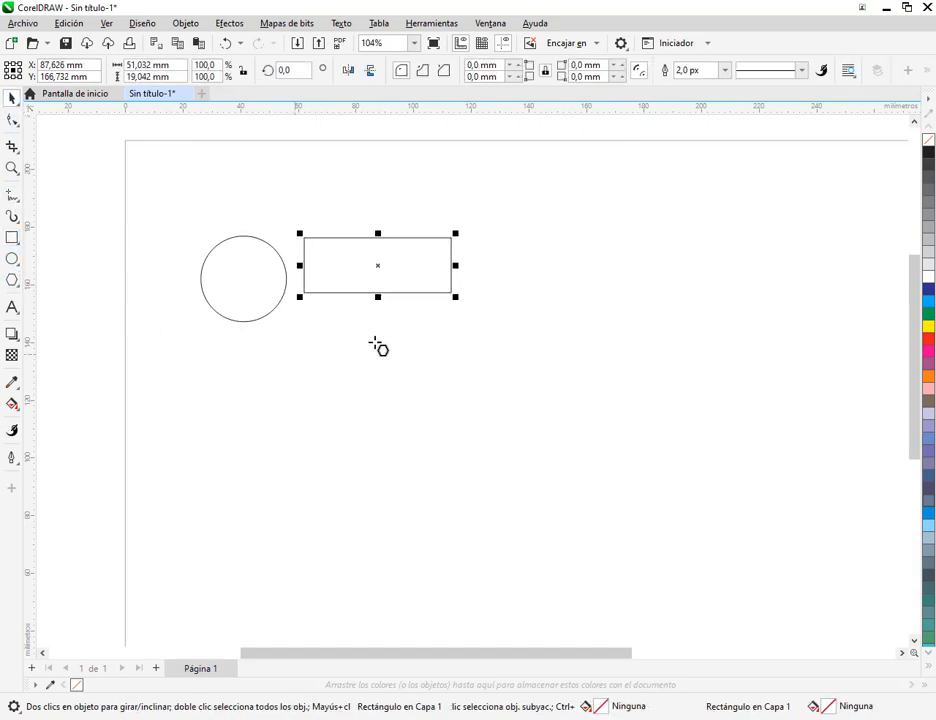
click(11, 97)
click(232, 285)
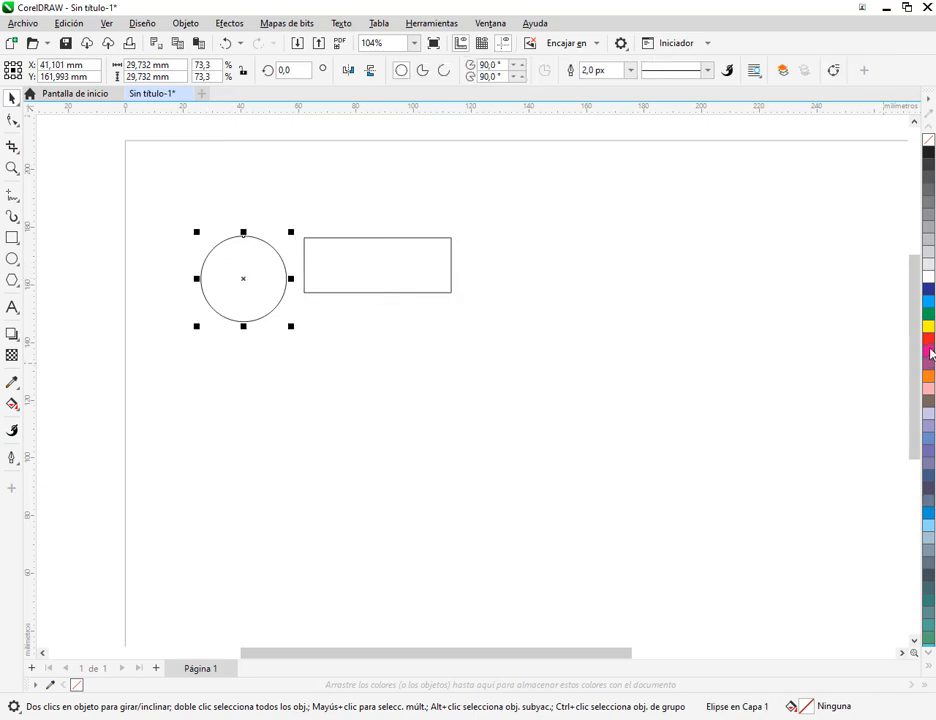
click(928, 338)
key(Tab)
click(927, 303)
click(610, 320)
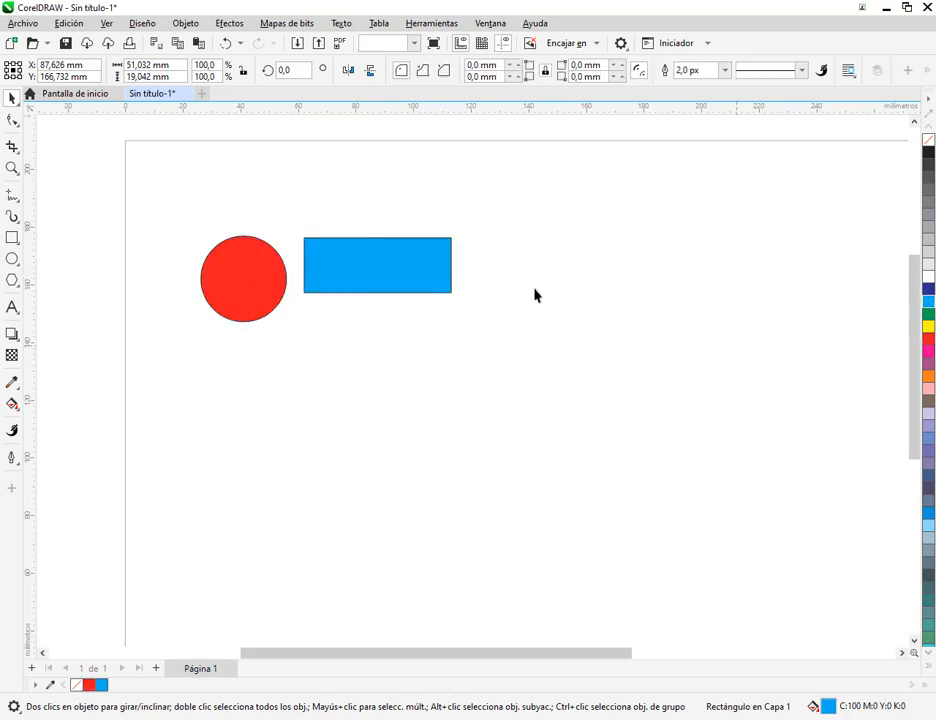
- Move the blue rectangle so it overlaps the circle's right side, and duplicate the overlapping pair horizontally to the right
mouse_move(408, 273)
mouse_down()
mouse_move(380, 292)
mouse_move(419, 300)
mouse_move(349, 294)
mouse_move(356, 290)
mouse_up()
drag(150, 228, 494, 377)
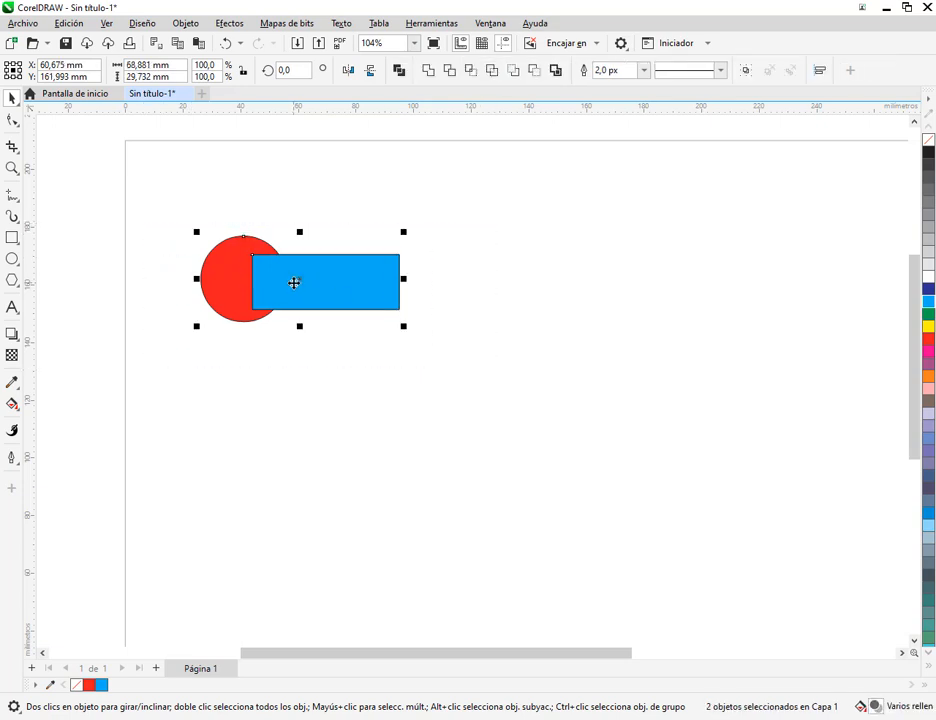
drag(294, 283, 625, 300)
click(551, 439)
drag(182, 217, 464, 370)
click(332, 283)
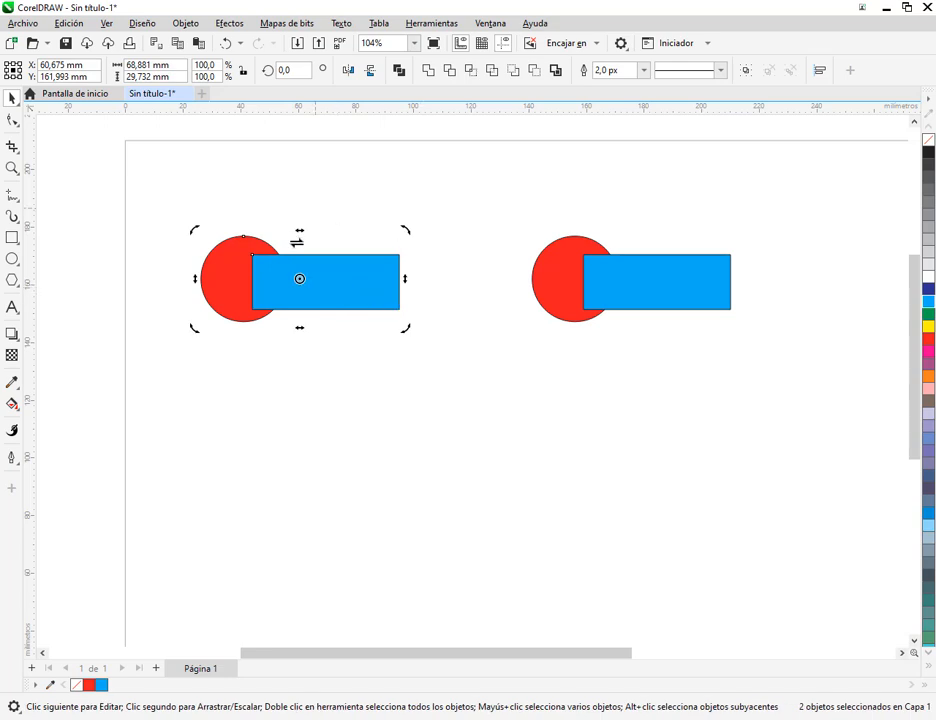
click(383, 368)
drag(190, 209, 430, 362)
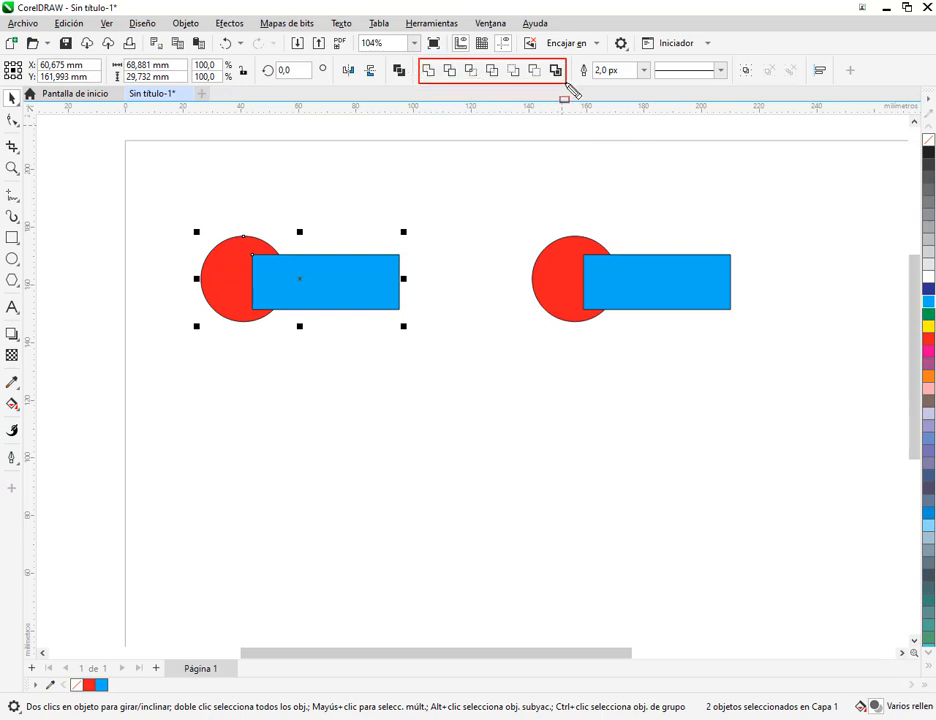
key(Escape)
click(58, 718)
text(core)
click(171, 330)
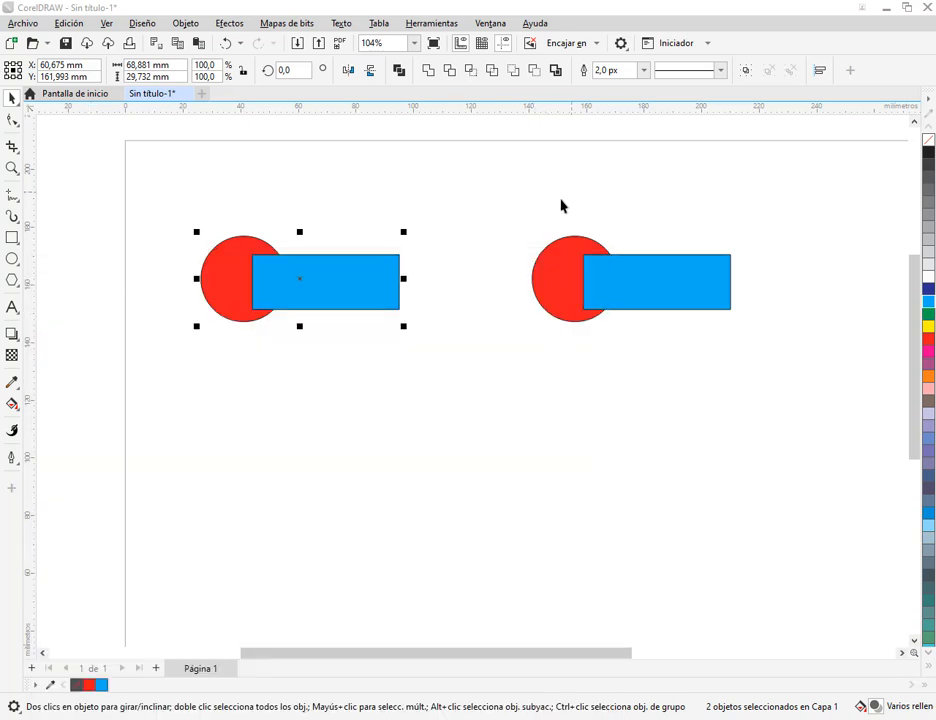
click(397, 155)
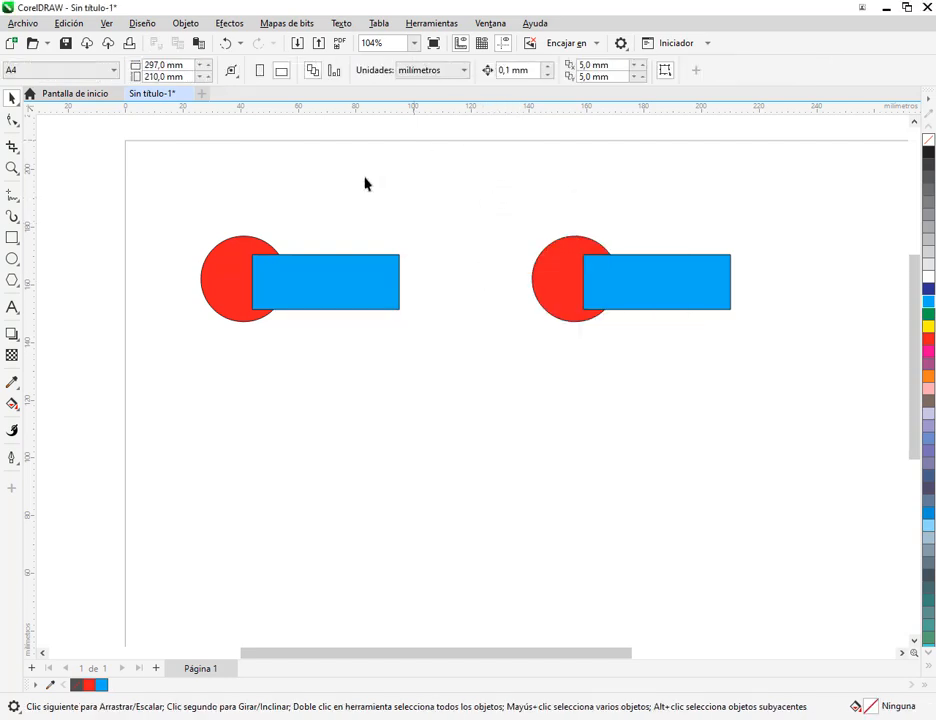
- Weld the first circle and rectangle into a single shape
drag(183, 215, 492, 387)
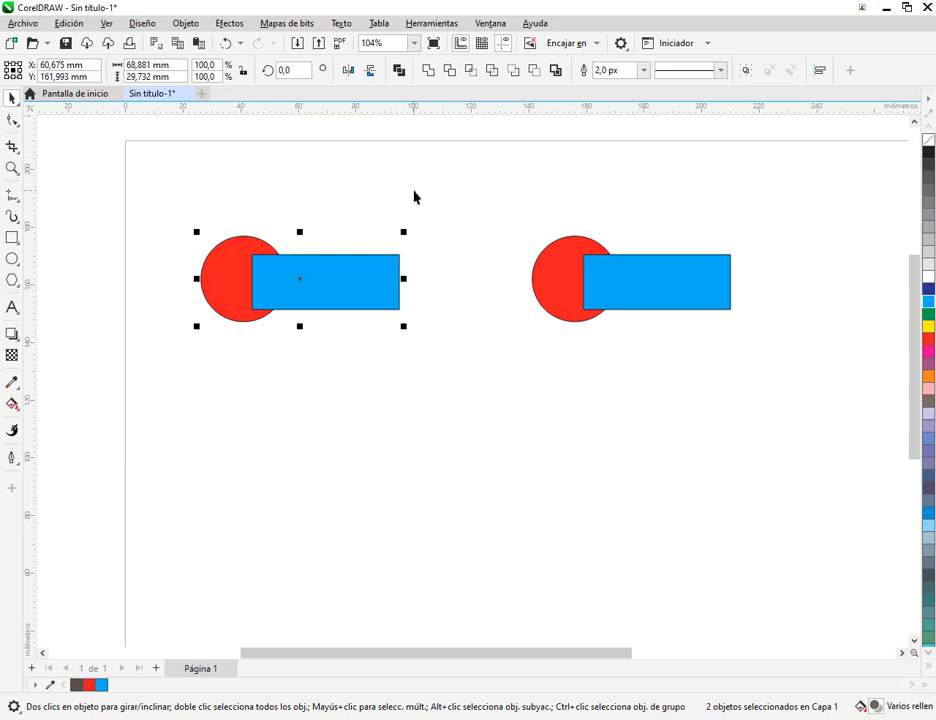
click(432, 77)
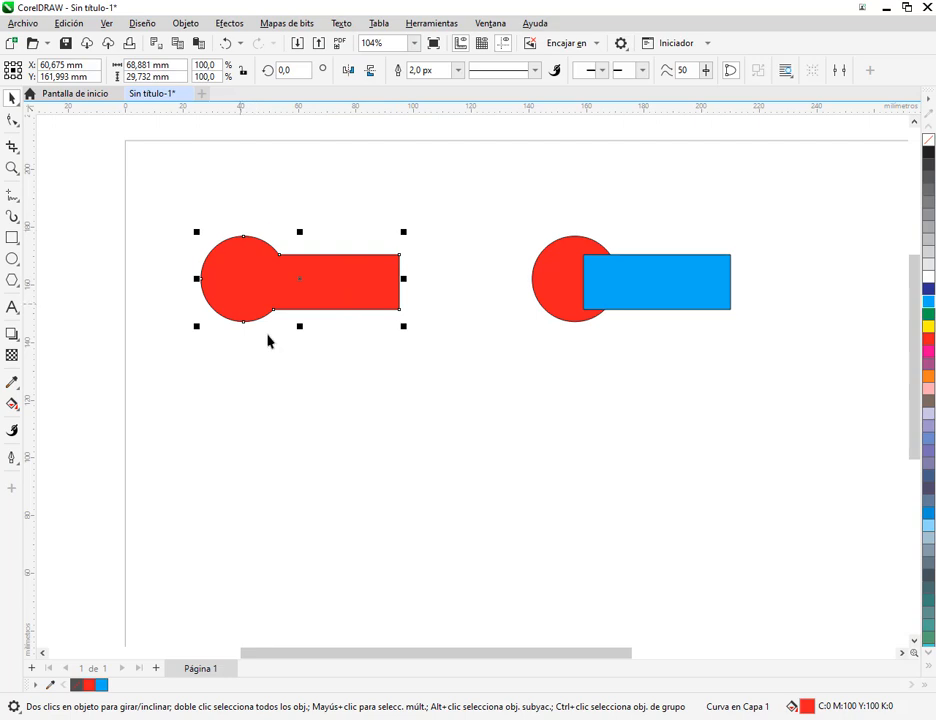
click(318, 326)
click(328, 290)
- Scale the welded shape and the overlapping pair down together, making the pair about 50 mm wide
drag(367, 377, 305, 409)
drag(436, 230, 696, 401)
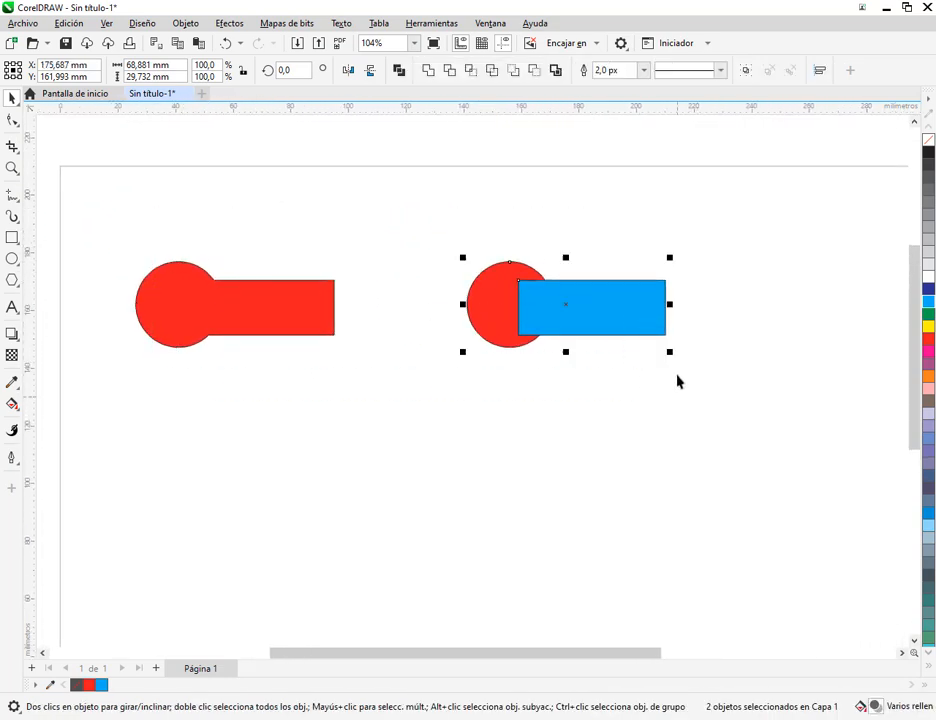
mouse_move(670, 353)
mouse_down()
mouse_move(591, 334)
mouse_move(654, 372)
mouse_move(652, 350)
mouse_up()
key(ctrl+z)
drag(113, 217, 529, 332)
click(602, 303)
drag(592, 298, 518, 284)
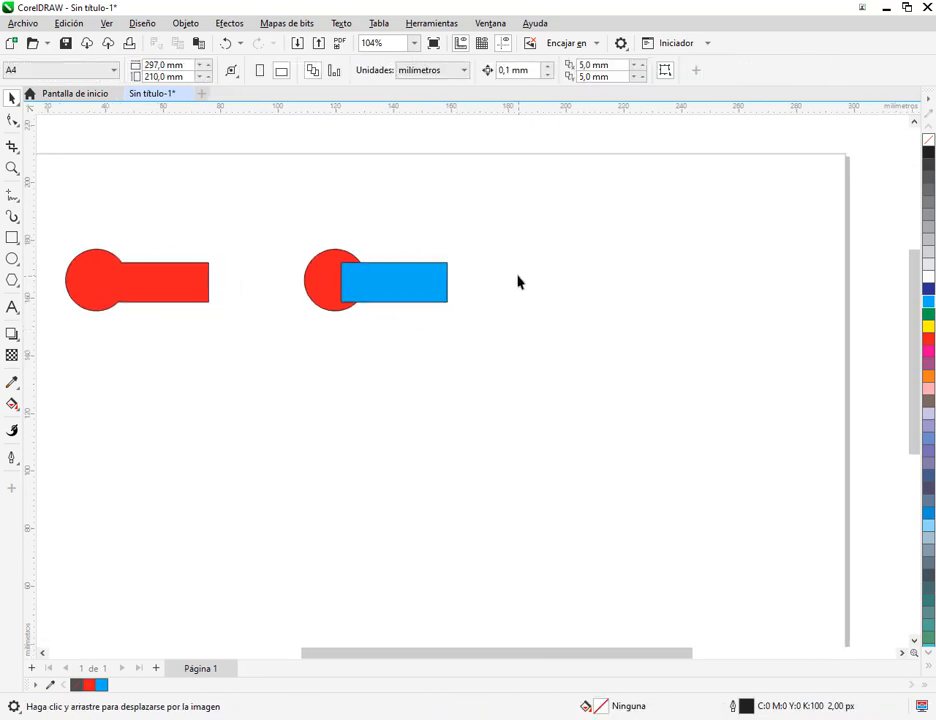
- Duplicate the overlapping circle and rectangle pair horizontally to the right for a third example
scroll(518, 284, up, 1)
drag(235, 216, 535, 352)
drag(393, 297, 672, 308)
- Trim the middle circle with its rectangle and move the rectangle slightly to the right, clear of the cut
drag(254, 216, 489, 365)
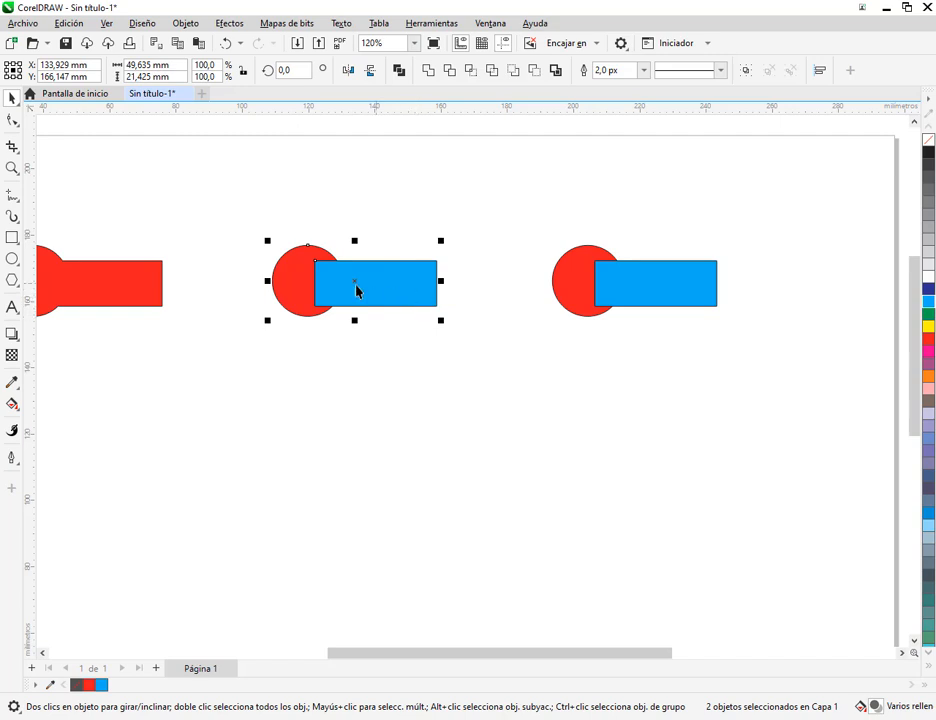
click(449, 71)
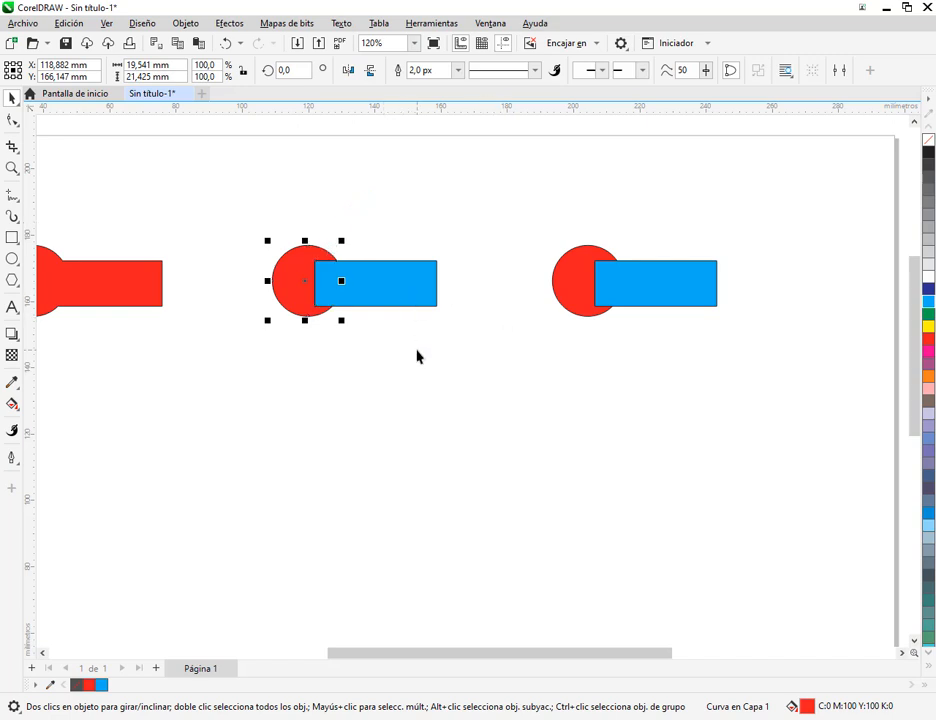
click(310, 237)
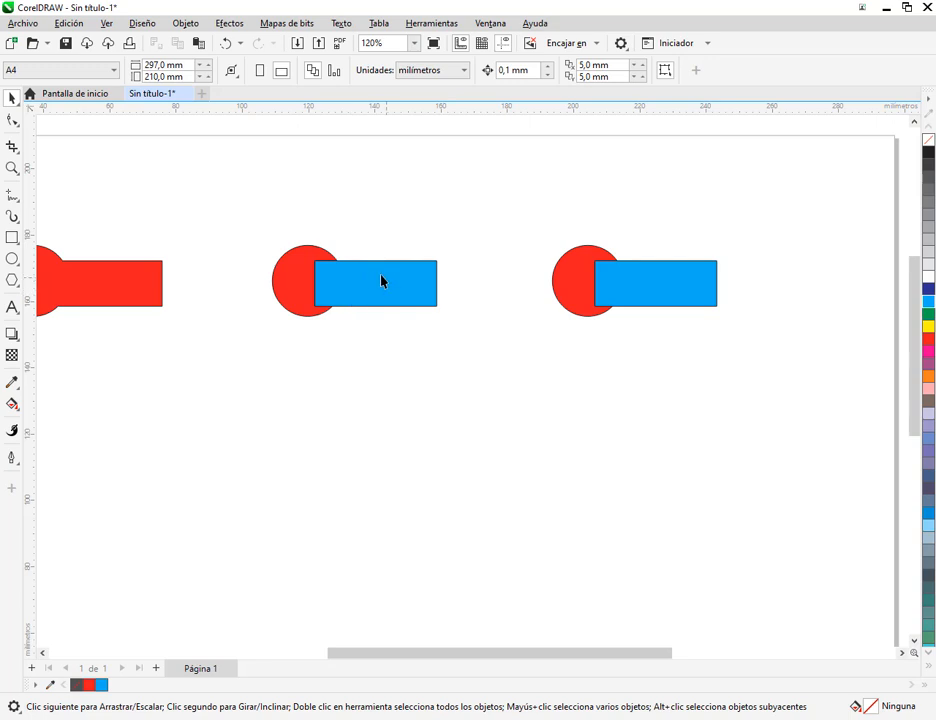
drag(362, 284, 405, 284)
click(409, 366)
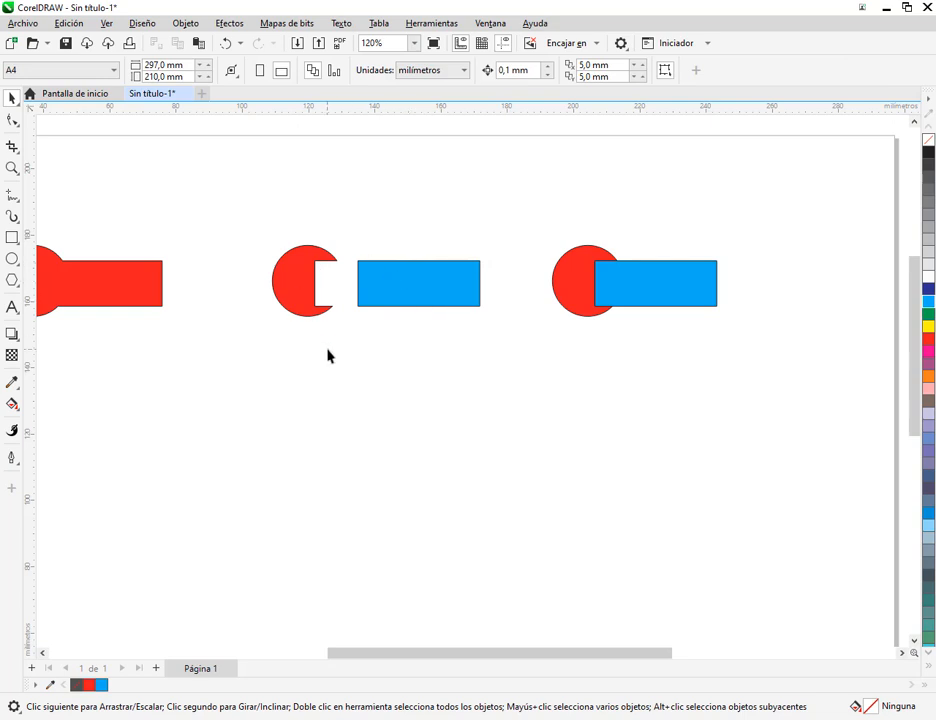
drag(422, 286, 395, 290)
click(386, 356)
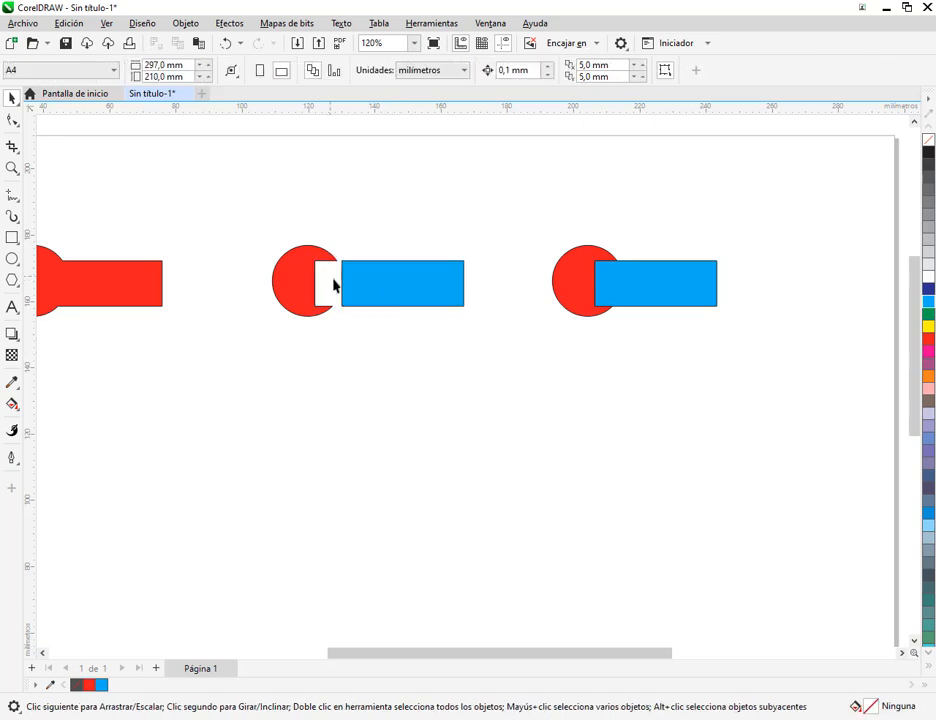
- Add the text label "SOLDAR" in 24 pt Arial above the welded shape
scroll(353, 365, down, 1)
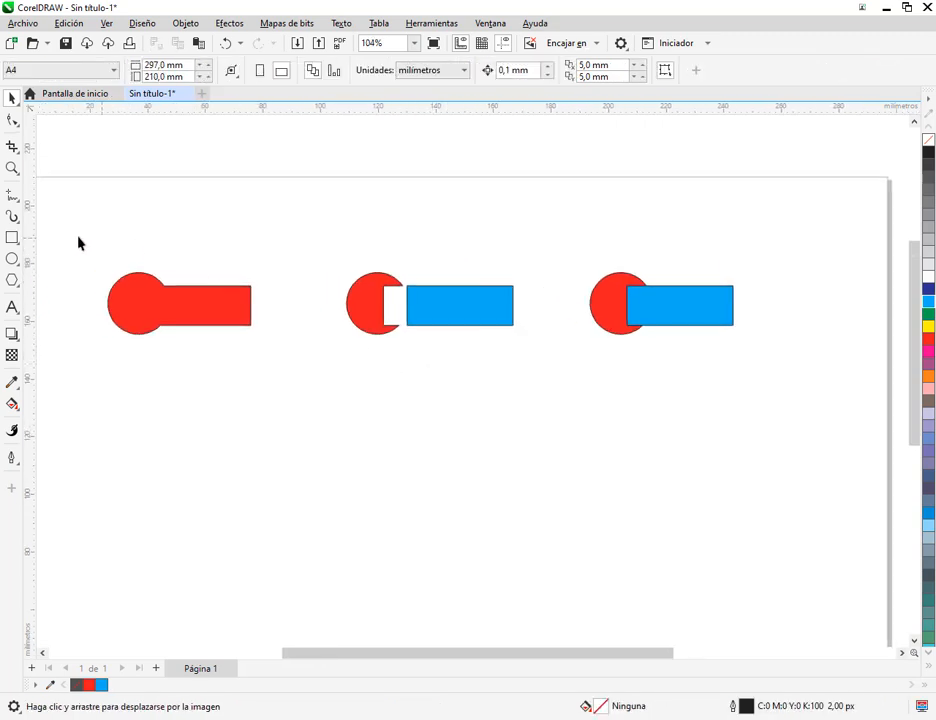
key(F8)
click(142, 248)
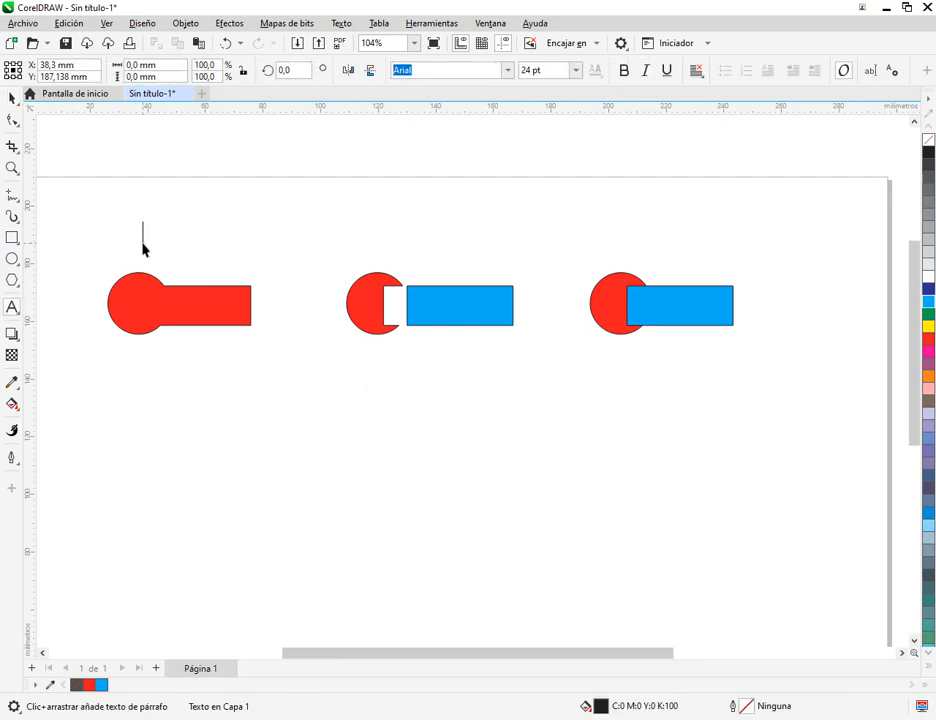
text(SOLDAR)
click(12, 100)
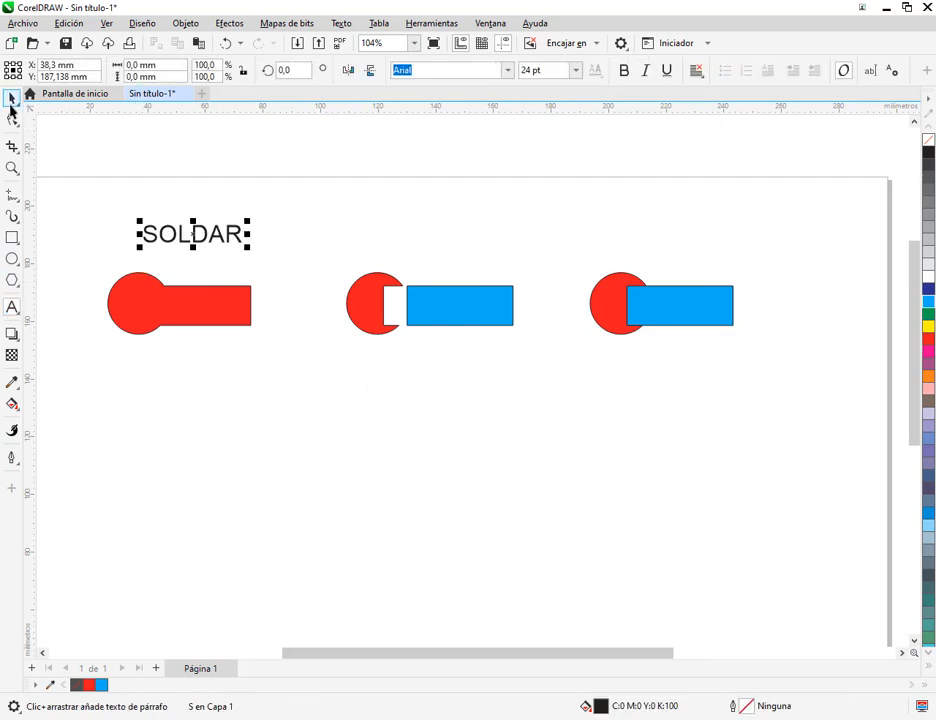
- Place a copy of the SOLDAR label above the trimmed circle and rectangle and change its text to "RECORTAR"
drag(193, 243, 429, 244)
key(F8)
double_click(428, 244)
text(RECOR)
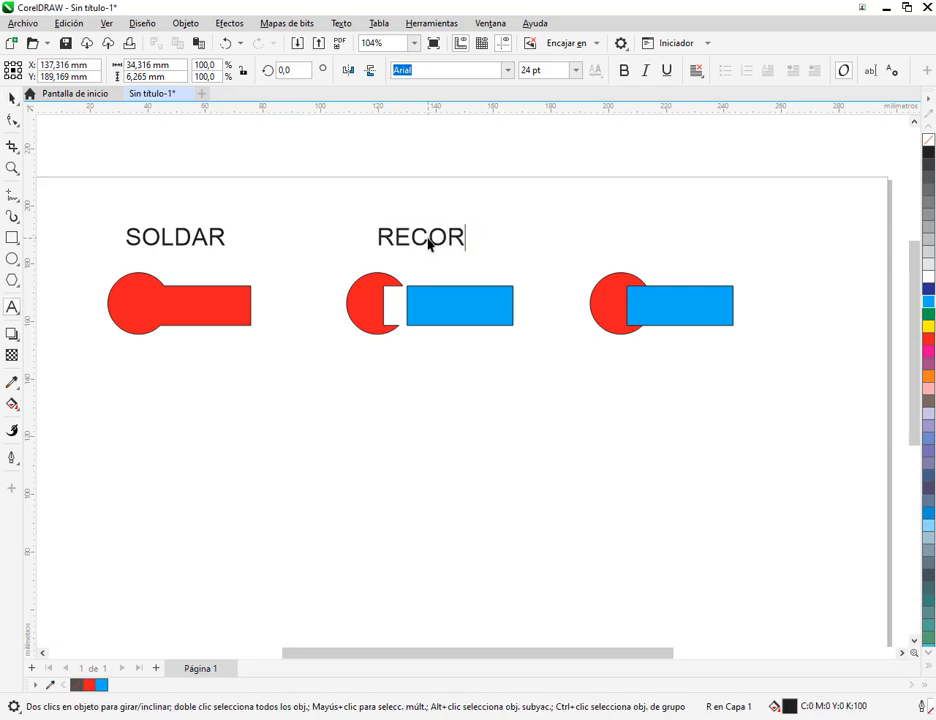
text(TAR)
click(12, 98)
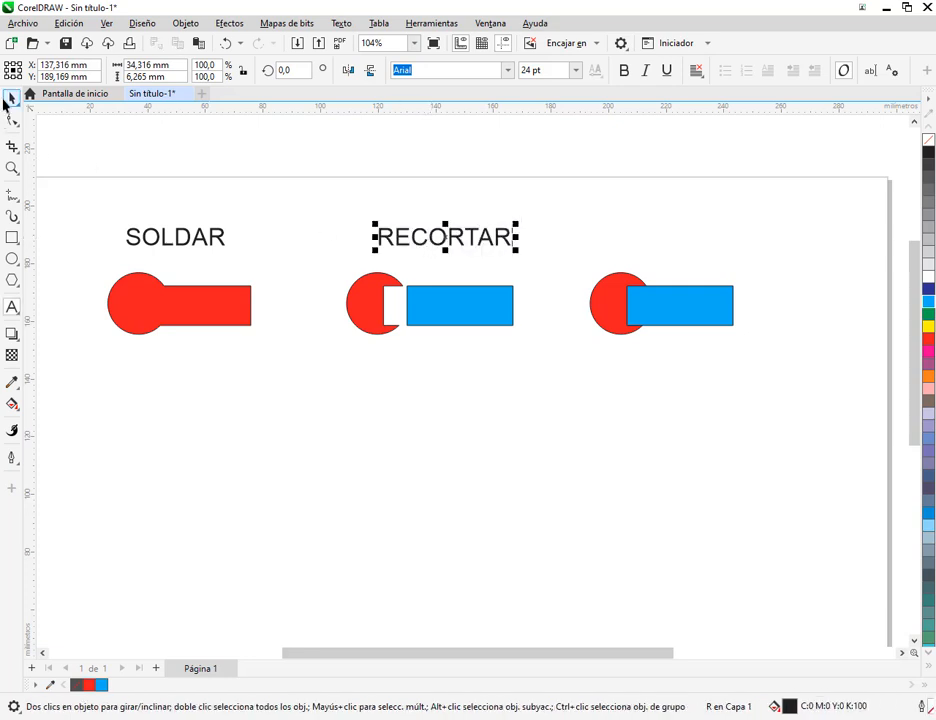
drag(441, 237, 428, 236)
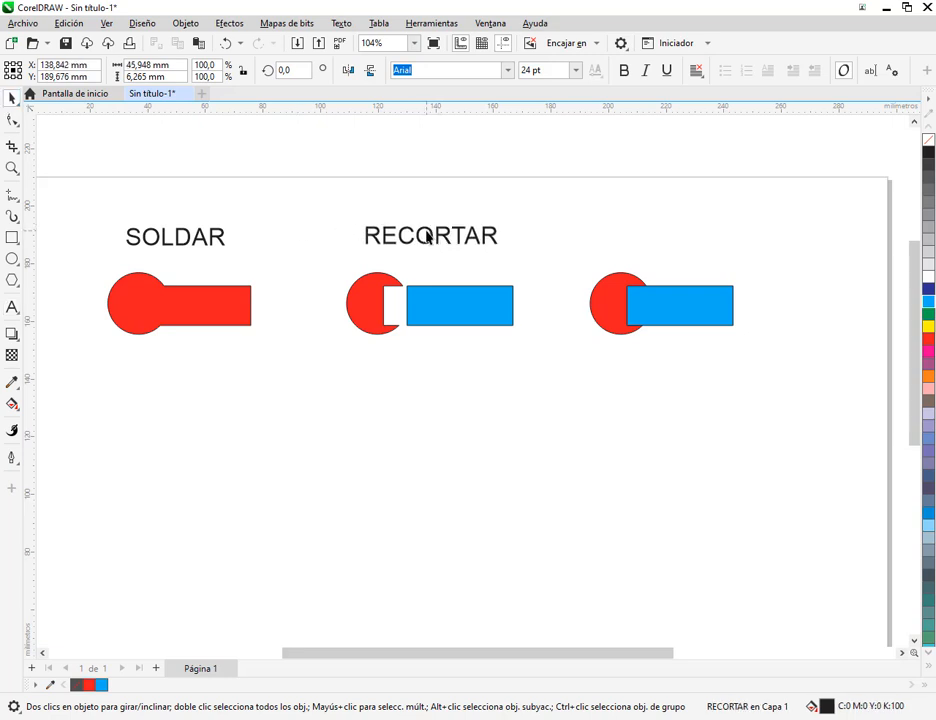
click(489, 361)
- Duplicate the untrimmed circle and rectangle pair three times to form a second row of examples below the first
drag(479, 352, 444, 355)
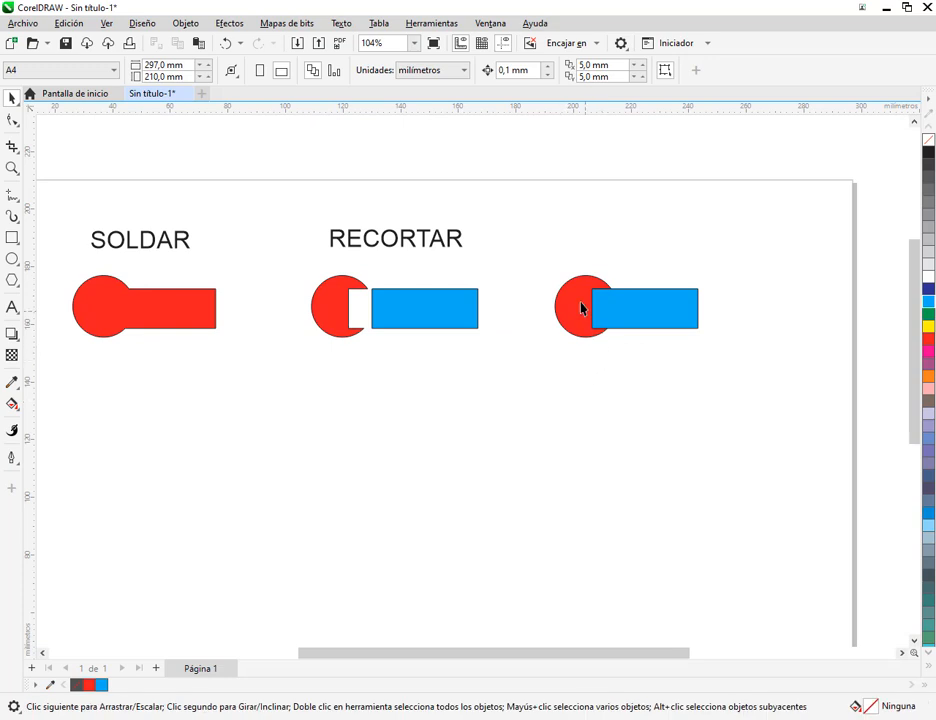
drag(724, 370, 720, 366)
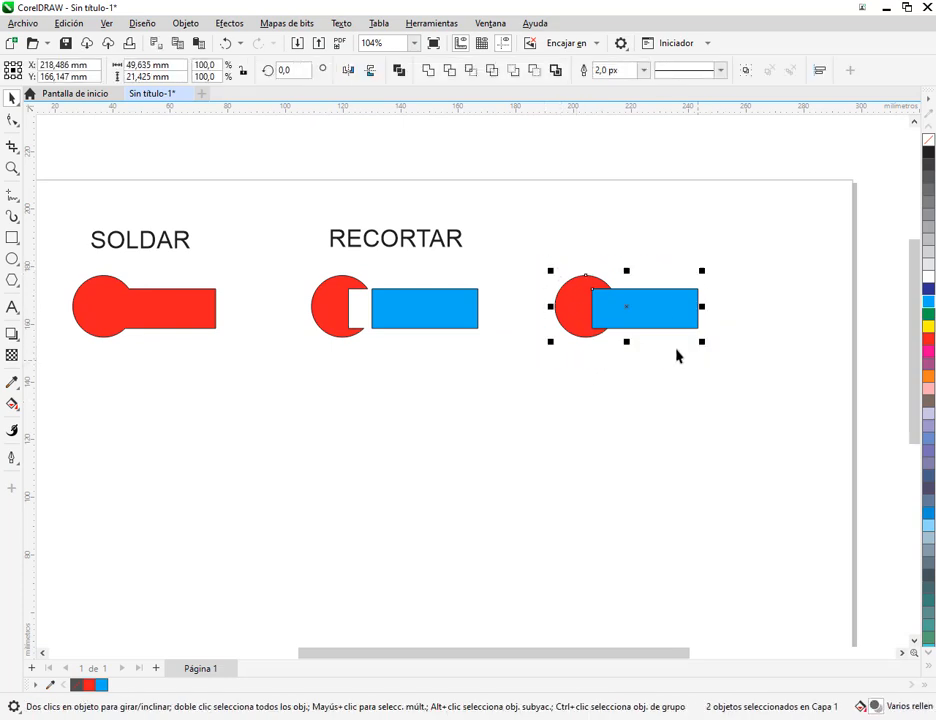
drag(654, 324, 152, 538)
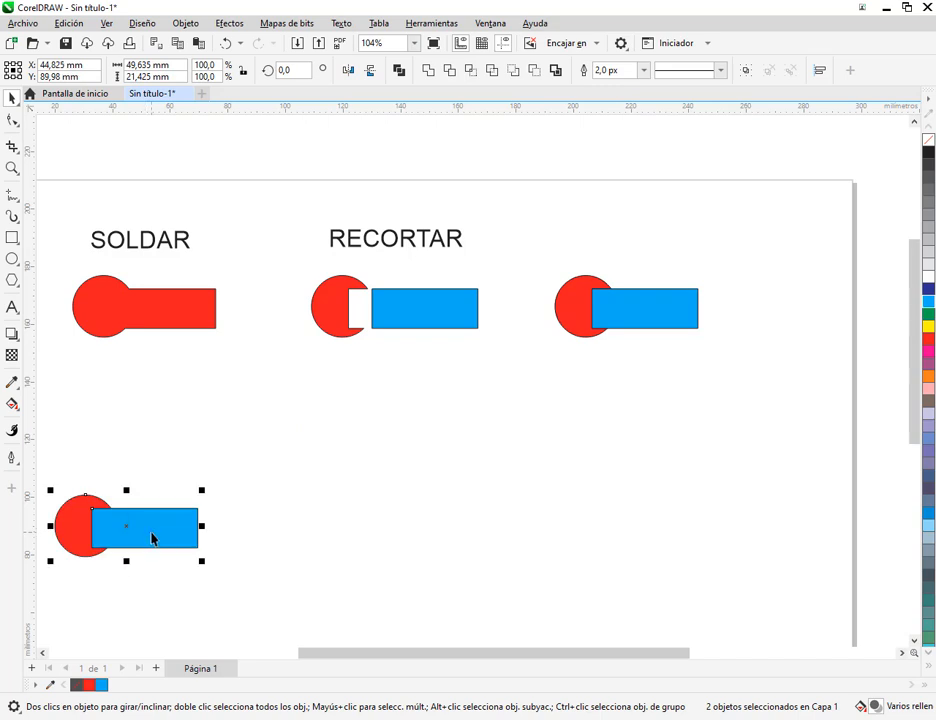
click(211, 507)
drag(235, 485, 42, 595)
drag(233, 540, 740, 556)
drag(714, 466, 602, 476)
click(549, 463)
drag(496, 254, 690, 419)
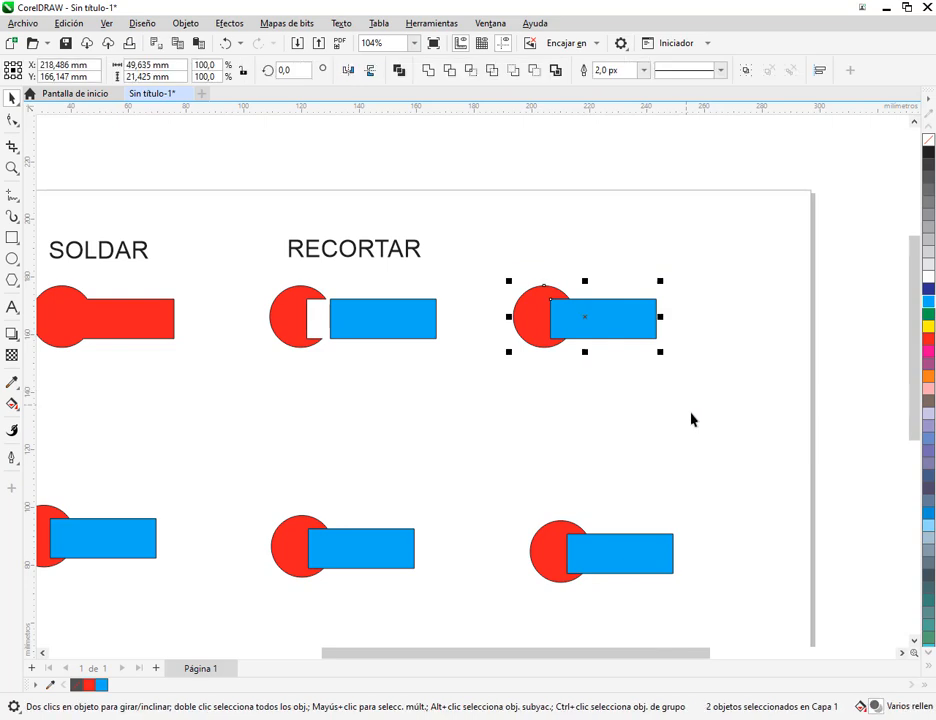
click(471, 75)
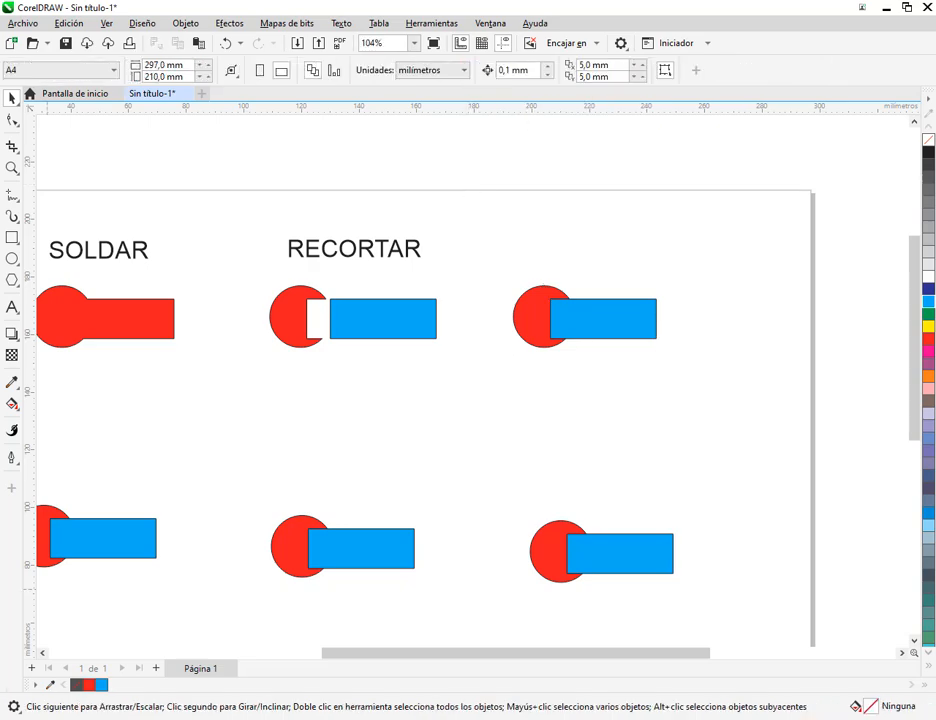
- Switch to Windows Settings and enlarge the apps and text on the main display through the accessibility display options
key(super)
click(17, 668)
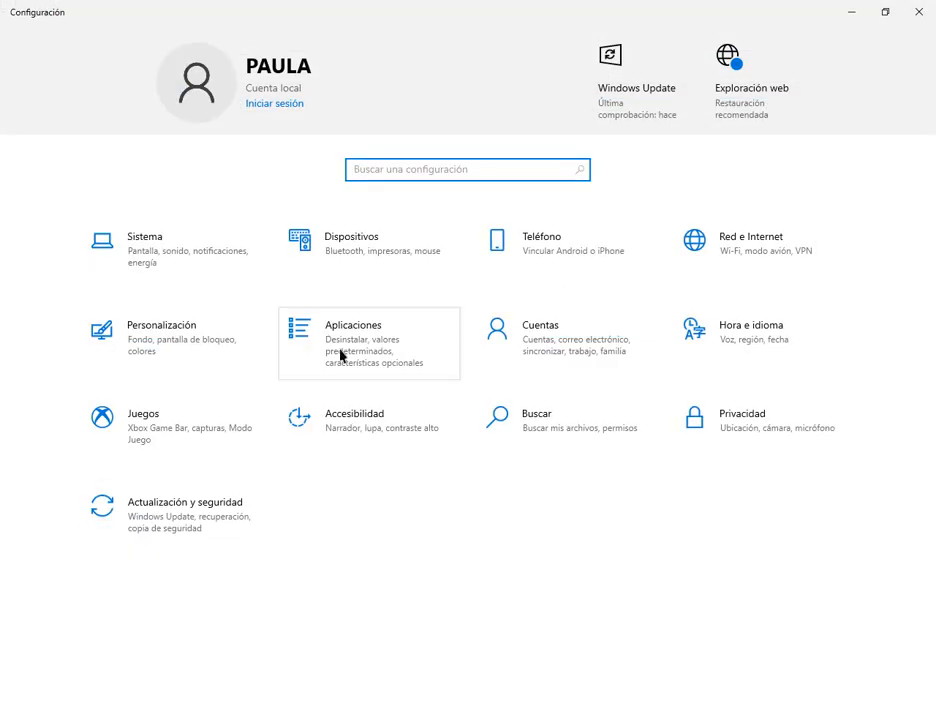
click(349, 437)
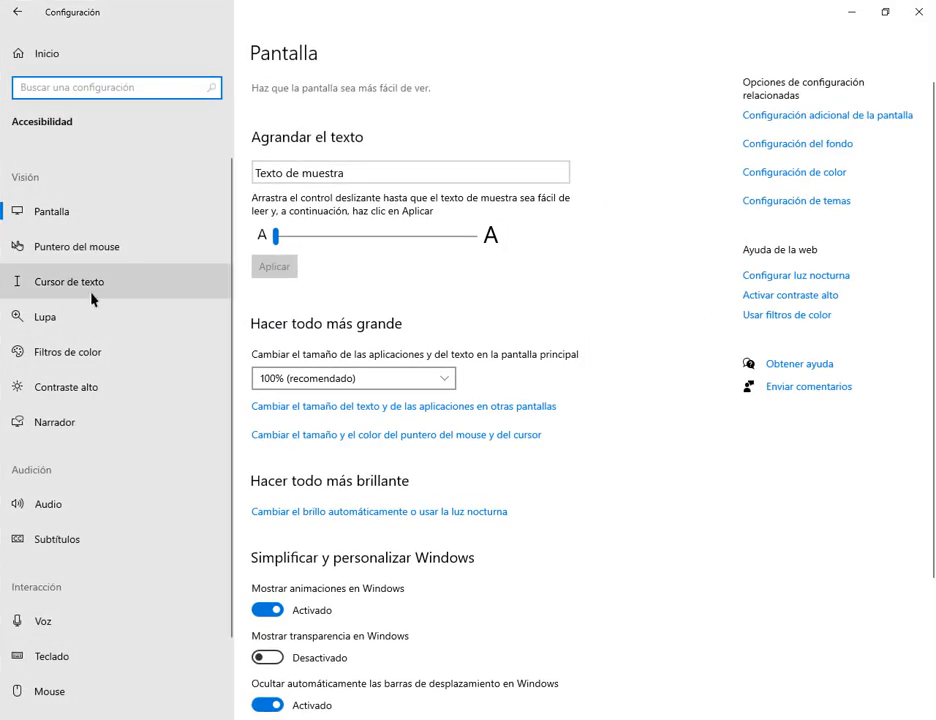
click(361, 382)
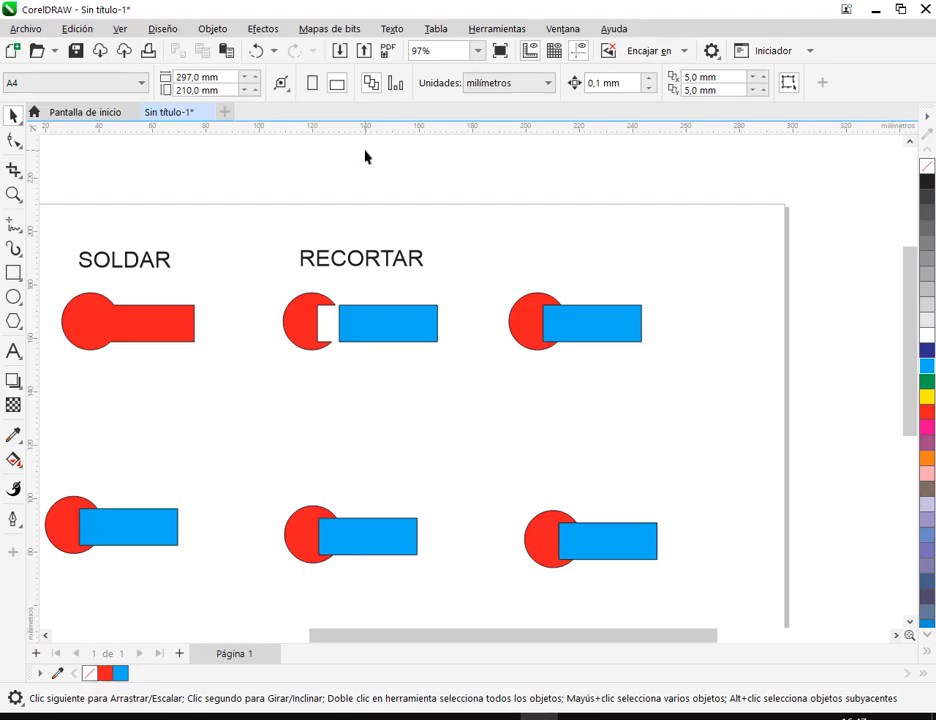
- Remove the fill from the circle and rectangle of the third example in the upper row
drag(495, 257, 704, 410)
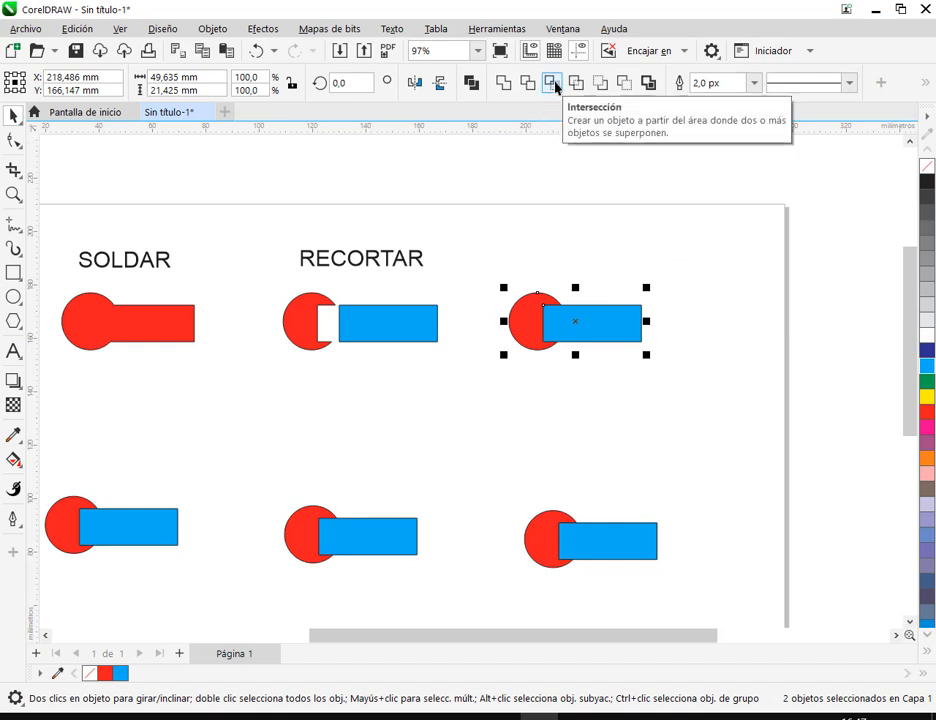
click(531, 273)
drag(501, 270, 672, 379)
click(927, 167)
click(676, 323)
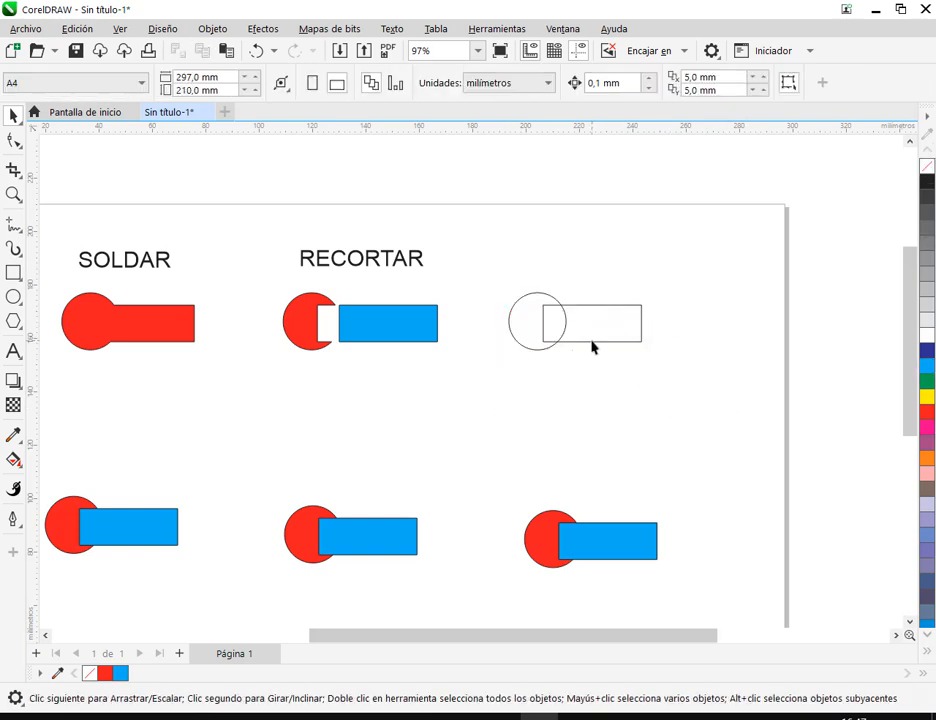
scroll(588, 348, up, 2)
click(464, 355)
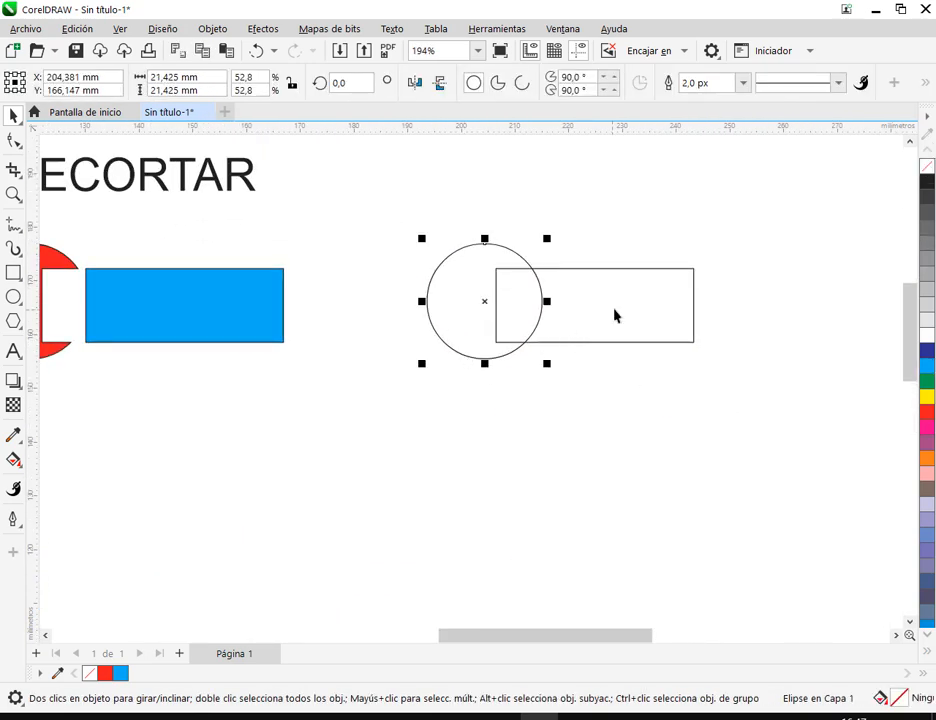
click(615, 342)
click(591, 384)
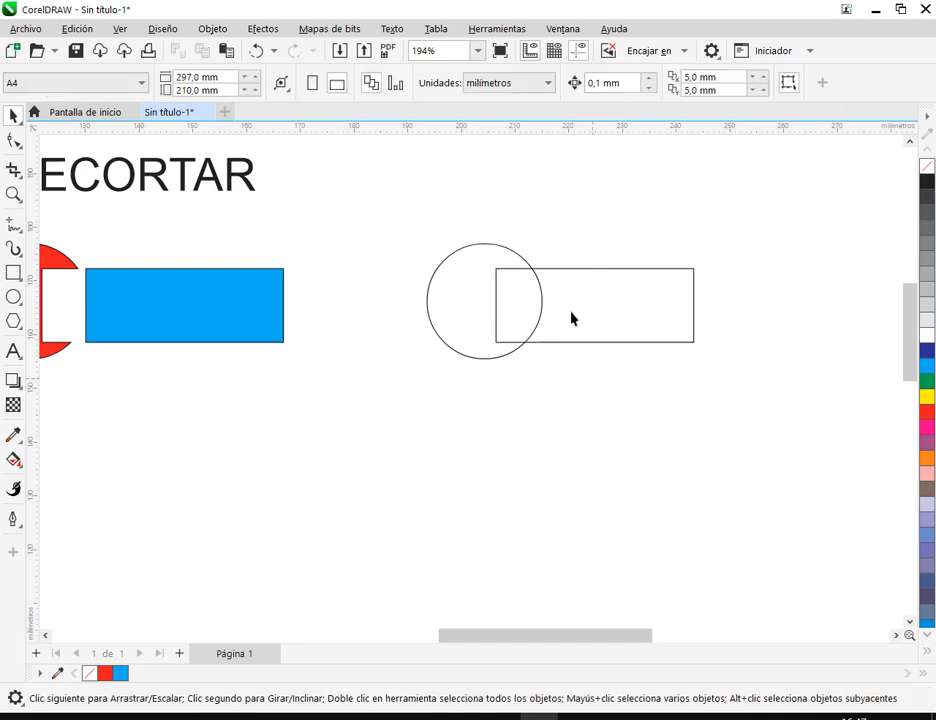
drag(393, 207, 769, 414)
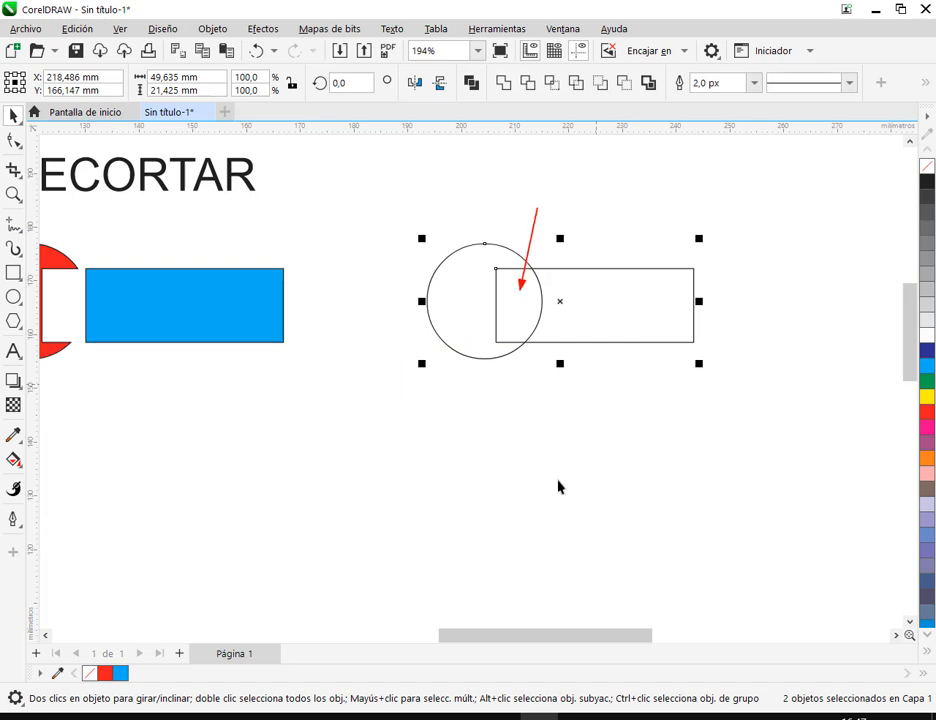
click(578, 431)
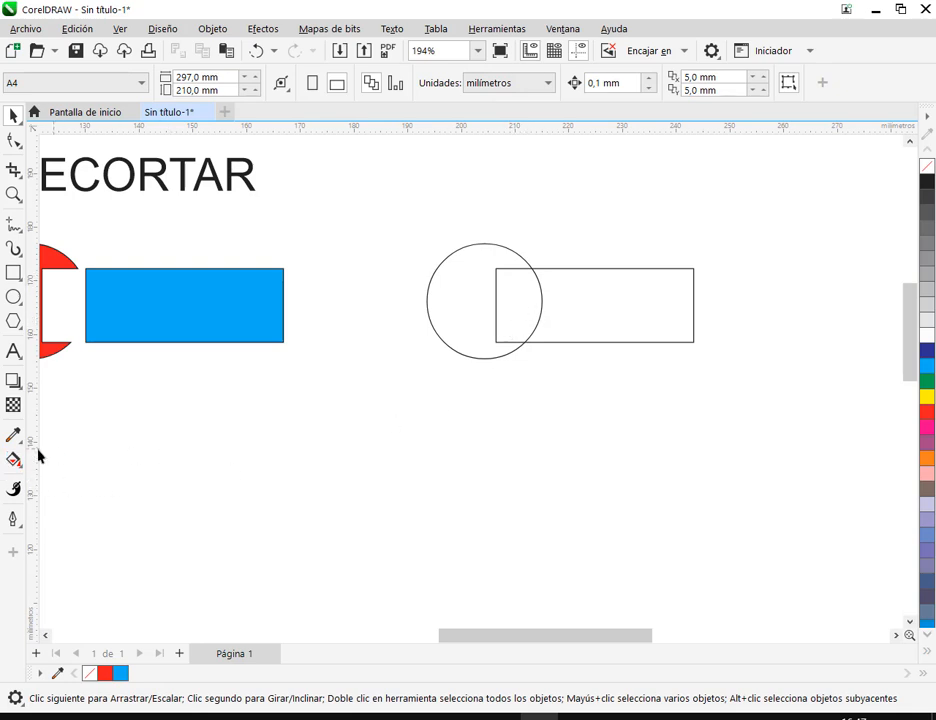
- Fill the overlap of the unfilled circle and rectangle with the Smart Fill tool and move the resulting piece below them
click(11, 457)
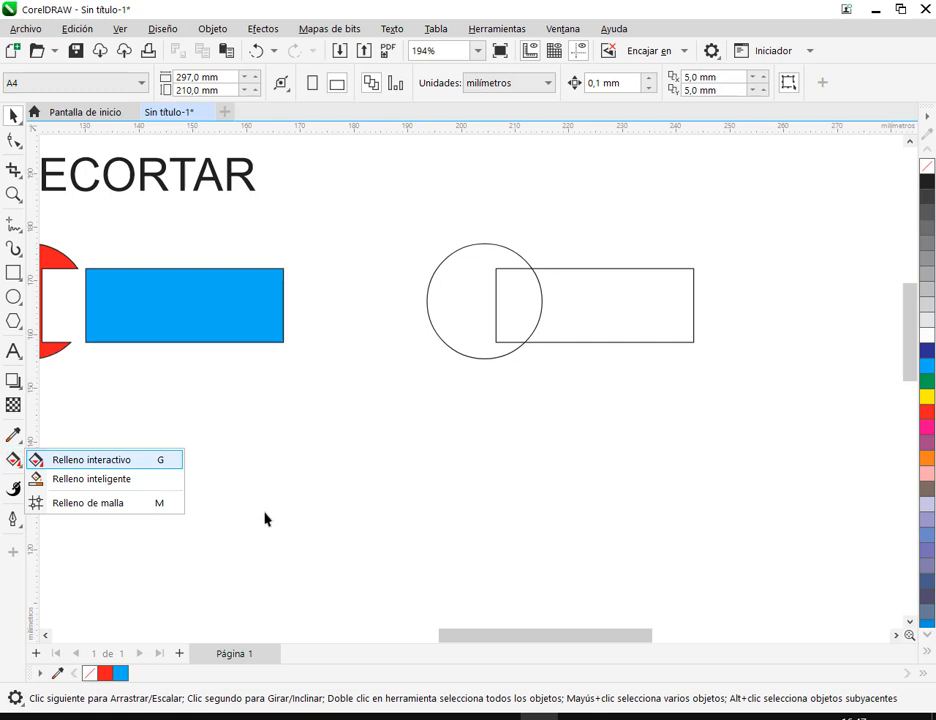
click(110, 459)
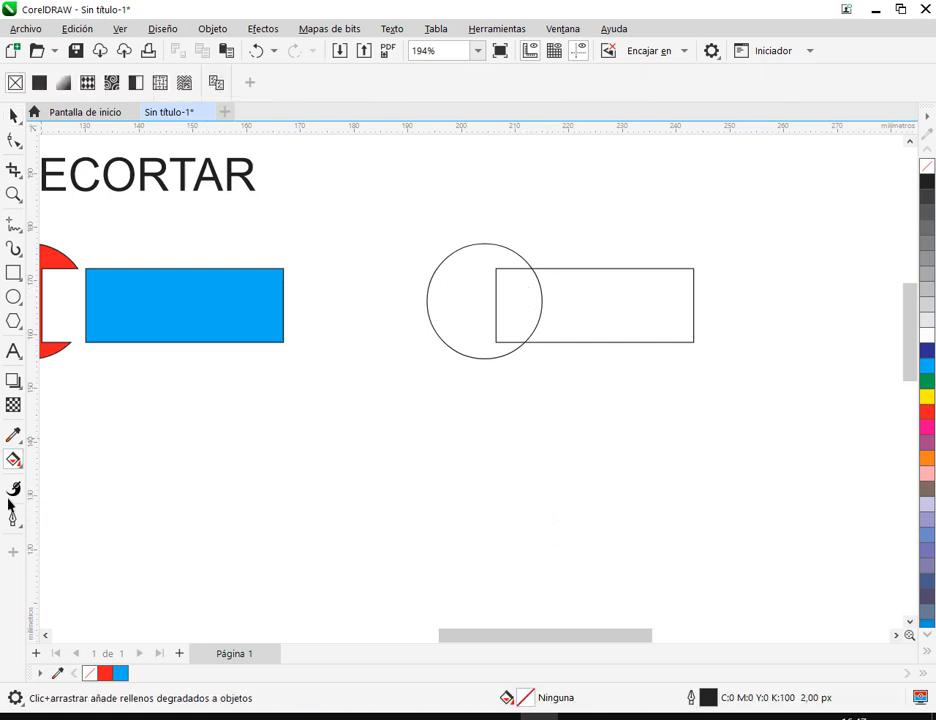
click(15, 461)
click(72, 481)
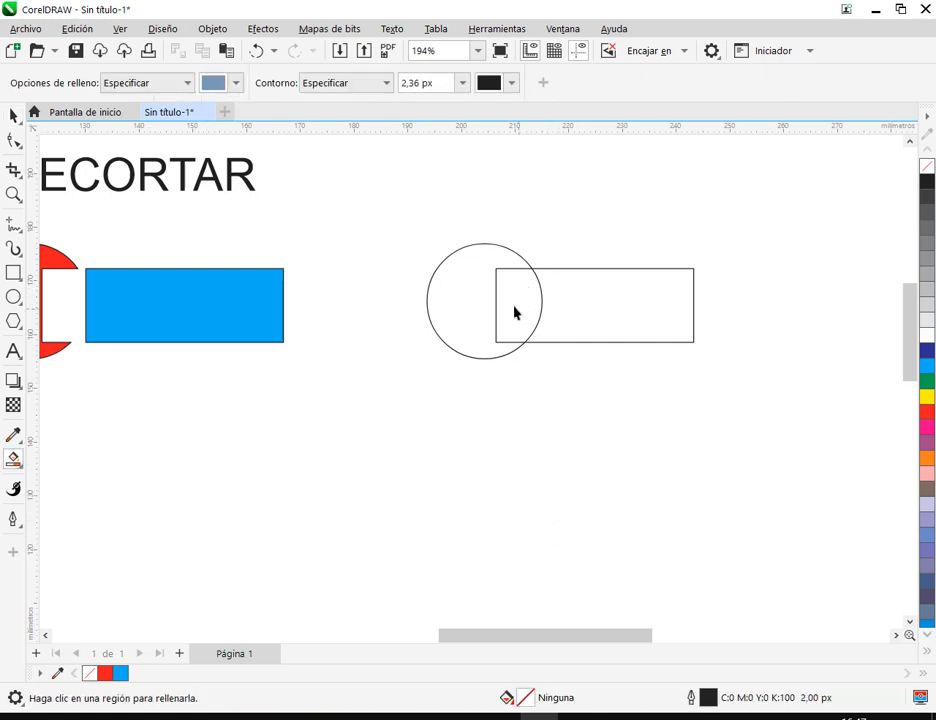
click(515, 309)
click(13, 115)
click(351, 367)
drag(510, 313, 505, 483)
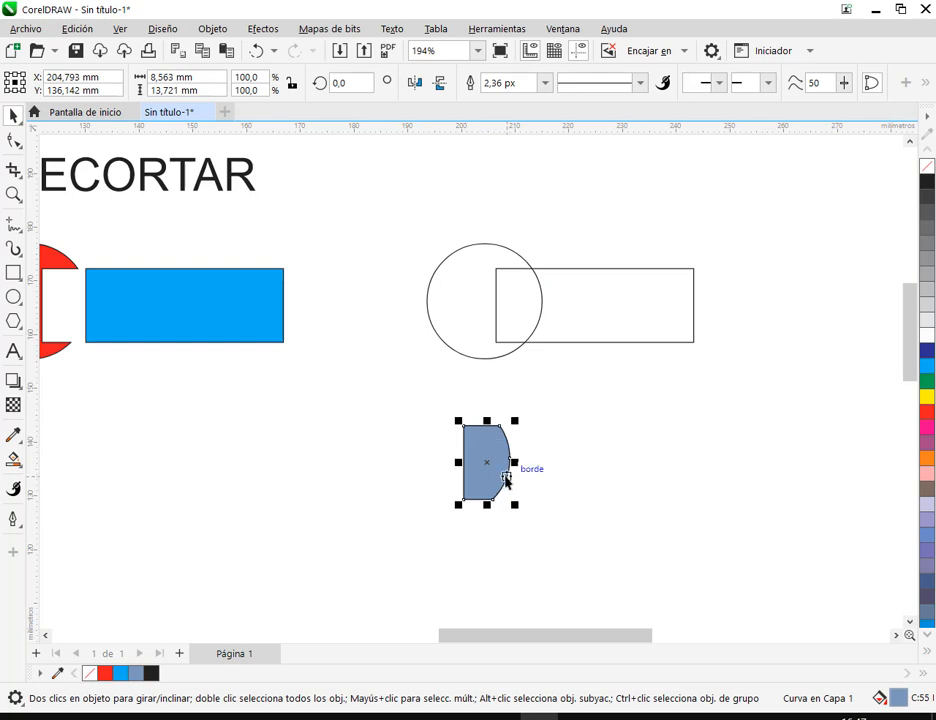
drag(493, 447, 560, 501)
click(497, 362)
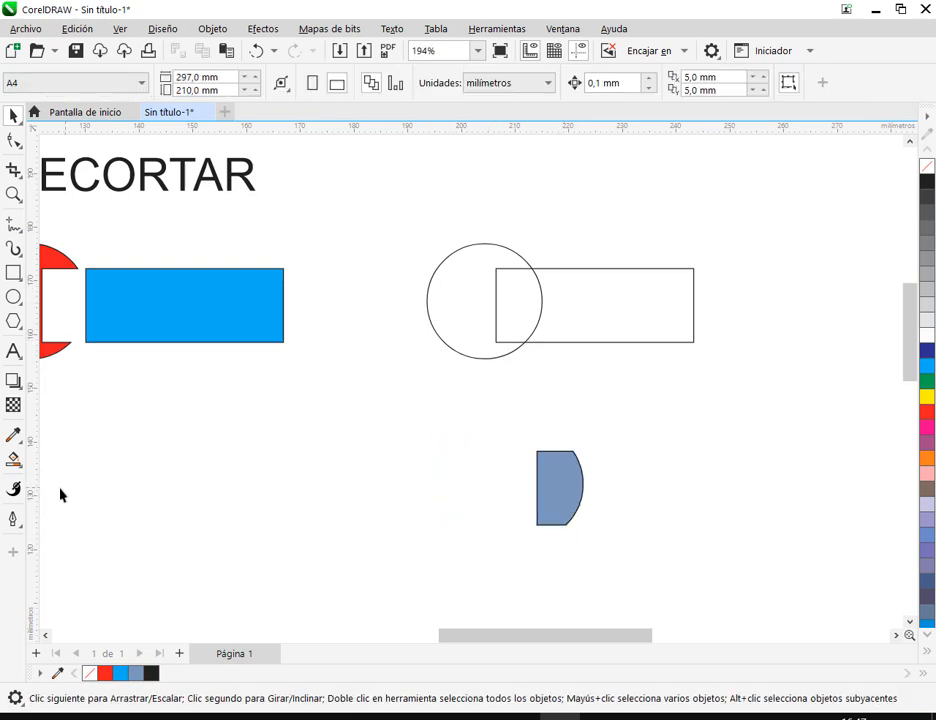
- Smart-fill the remaining circle and rectangle regions outside the overlap and move the circle piece below the outlines
click(13, 459)
click(463, 300)
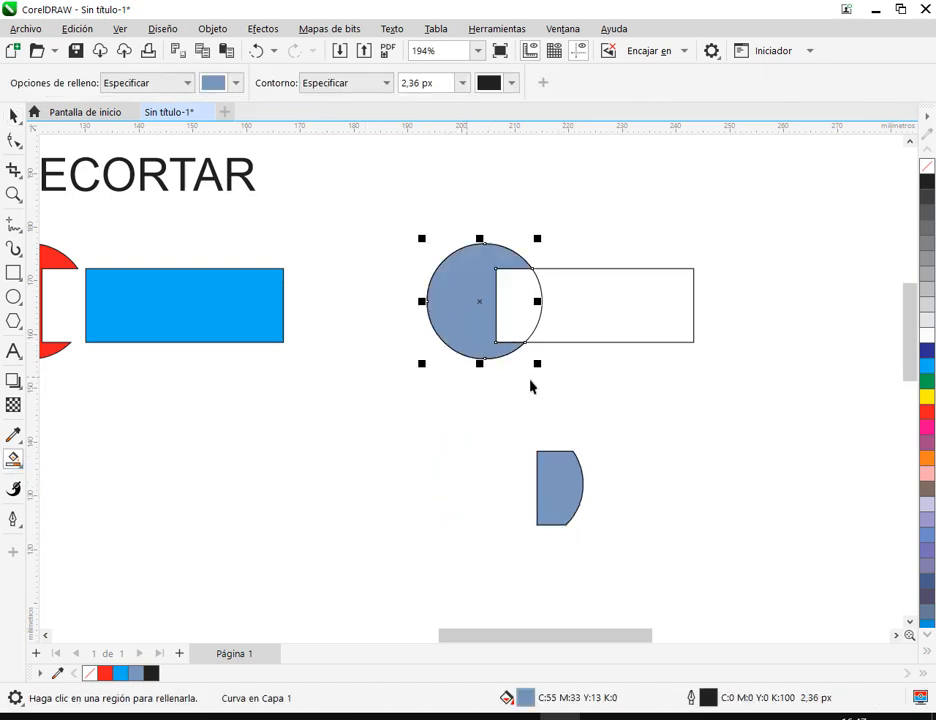
click(664, 319)
click(13, 115)
click(537, 202)
drag(485, 303, 368, 453)
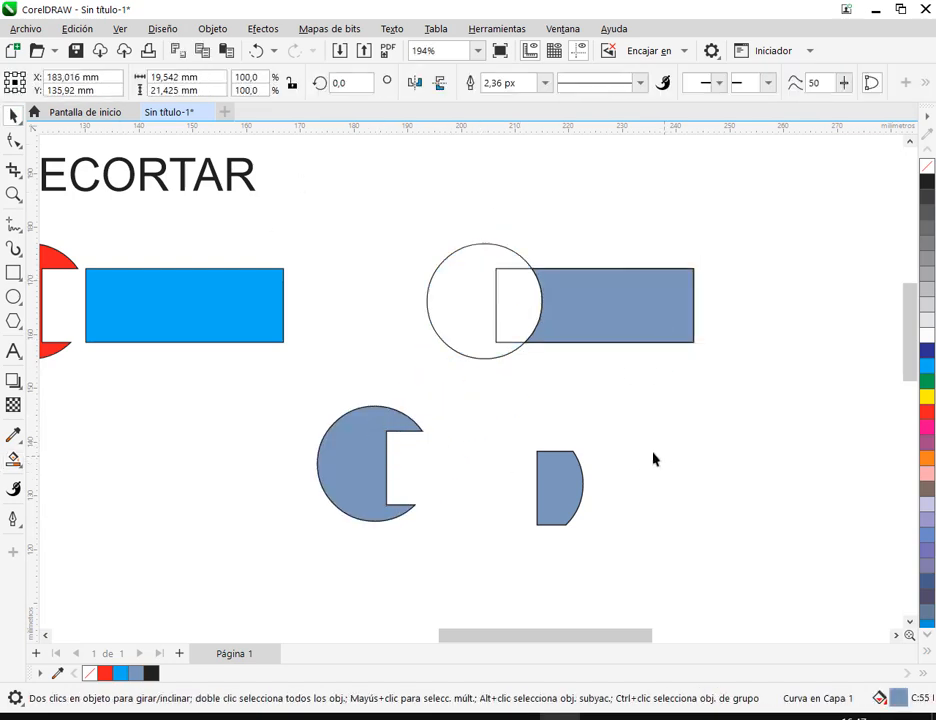
click(664, 462)
- Delete the three smart-filled pieces, keeping only the unfilled circle and rectangle outlines
click(372, 449)
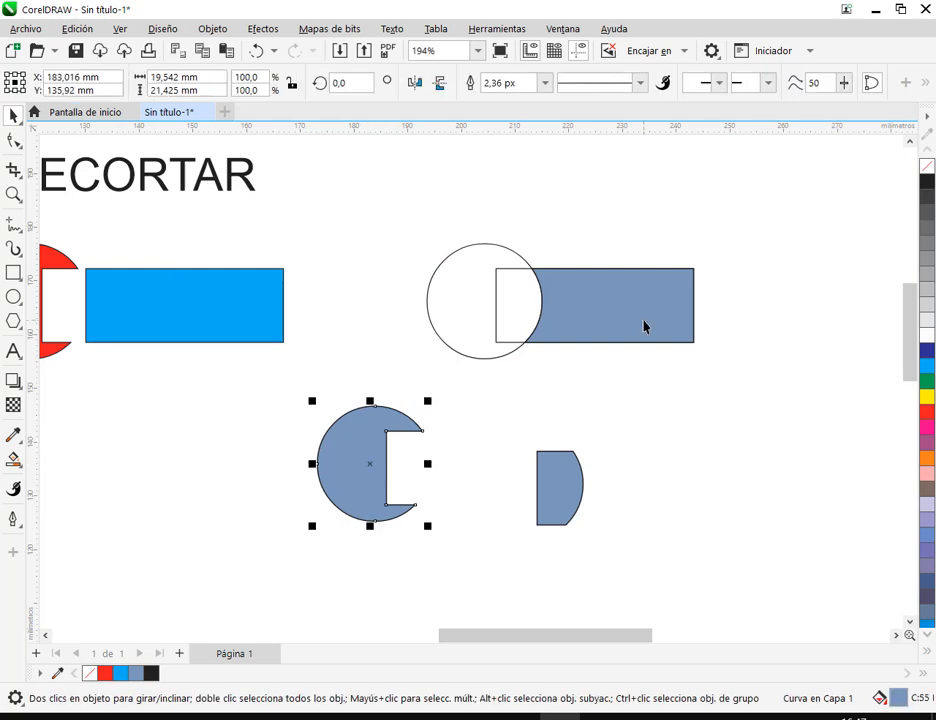
key(Delete)
drag(627, 320, 761, 461)
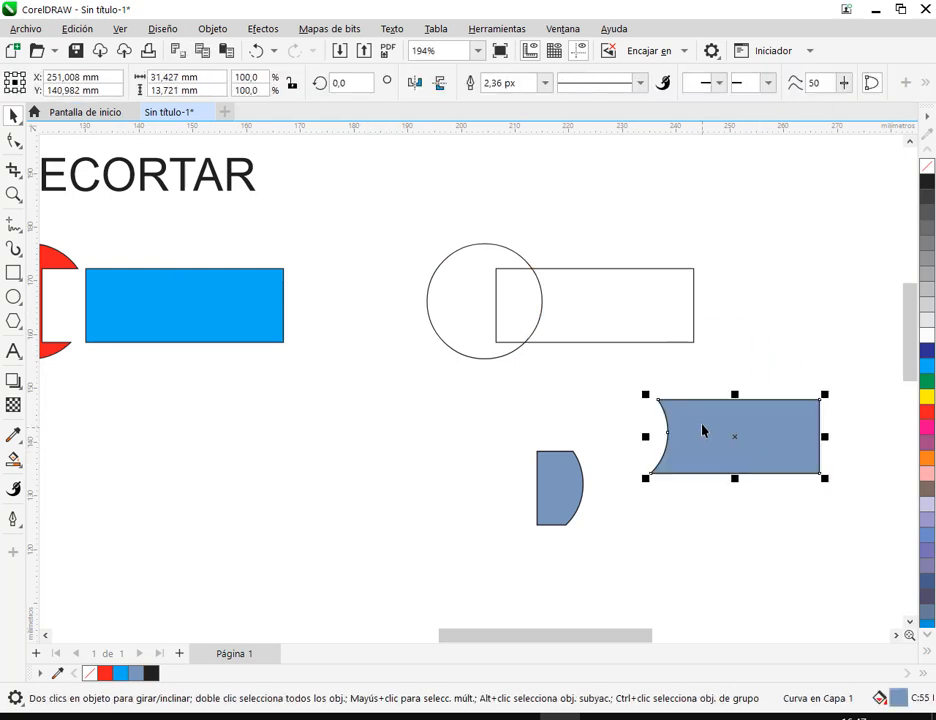
key(Delete)
click(570, 485)
key(Delete)
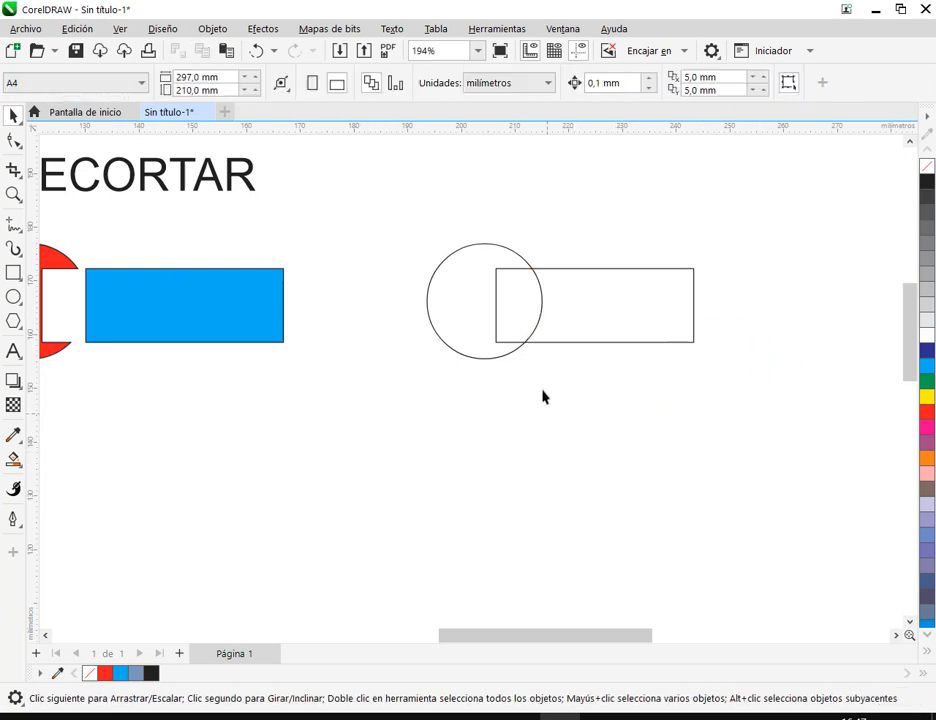
- Intersect the unfilled circle and rectangle, move the resulting piece about 24 mm down and fill it red
drag(409, 211, 712, 394)
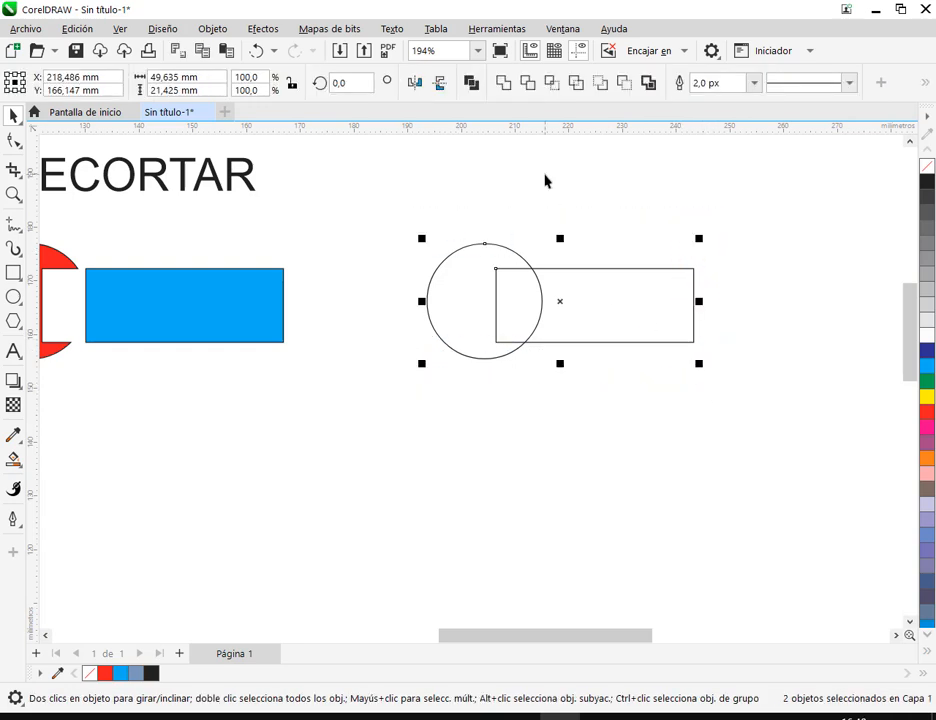
click(555, 84)
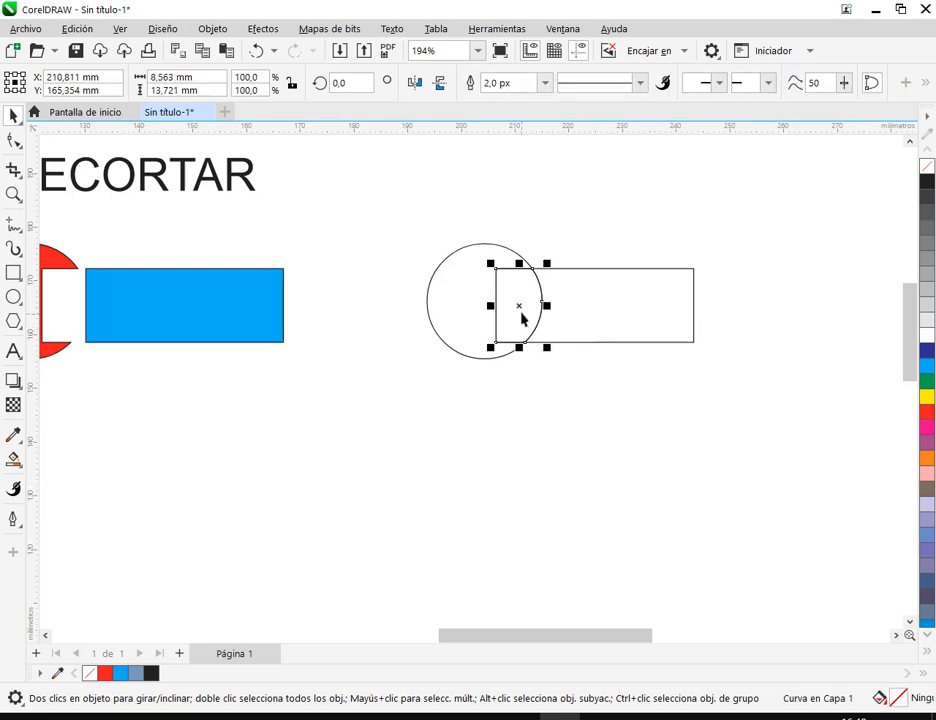
drag(520, 311, 518, 441)
click(926, 412)
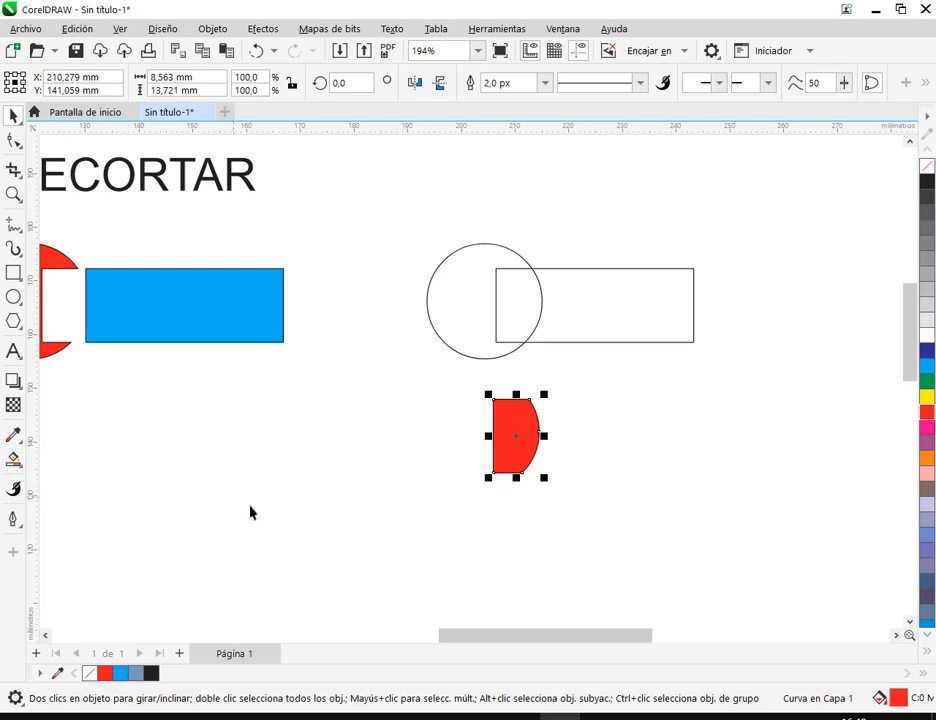
click(537, 377)
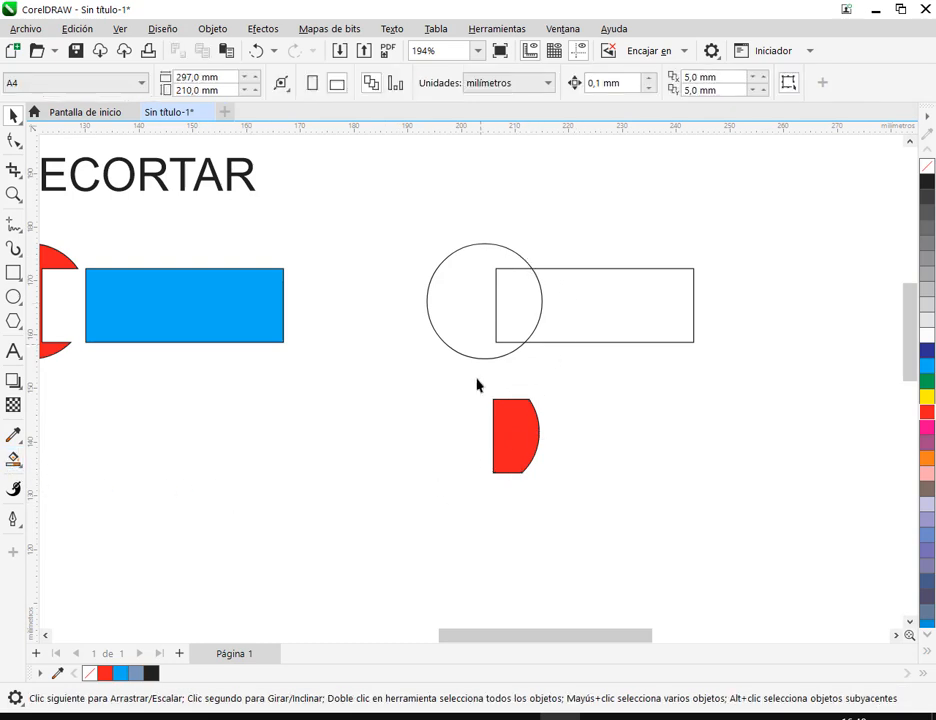
click(508, 444)
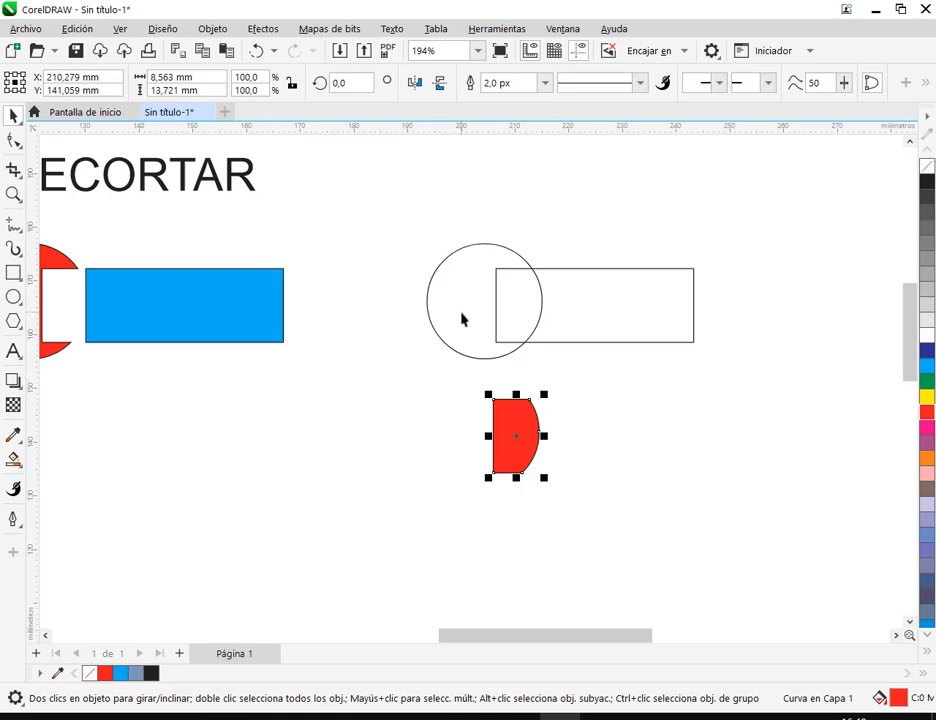
- Place a copy of the RECORTAR label above the unfilled circle and rectangle and open its text for editing
scroll(580, 400, down, 2)
click(602, 422)
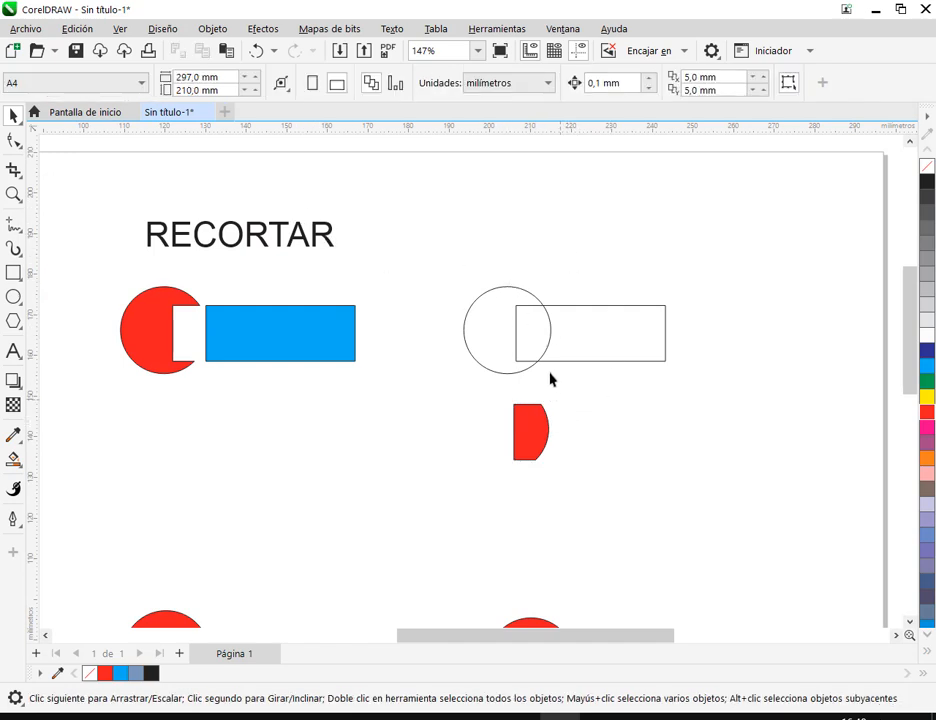
drag(449, 263, 739, 403)
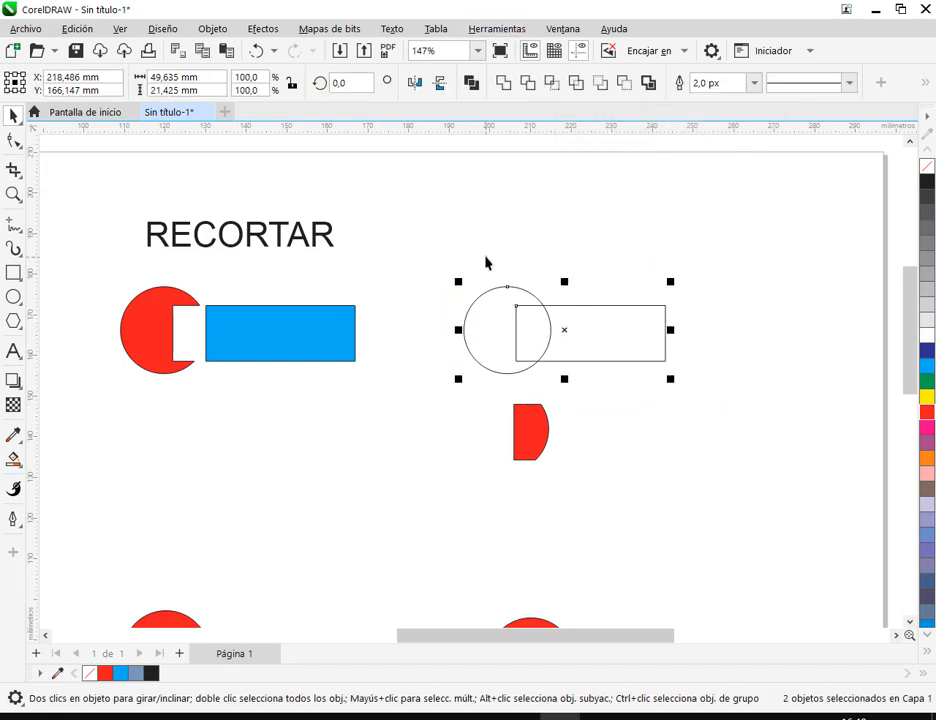
click(420, 252)
click(293, 253)
drag(293, 253, 567, 239)
double_click(567, 239)
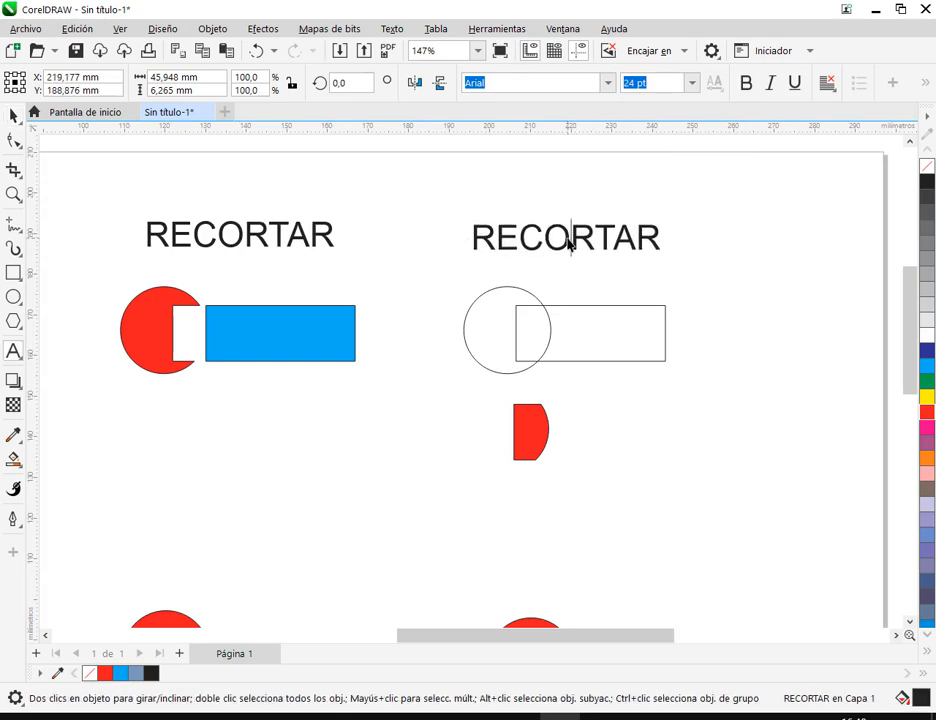
- Replace the copied label's text with INTERSECCIÓN in all capitals
key(ctrl+a)
text(iNT)
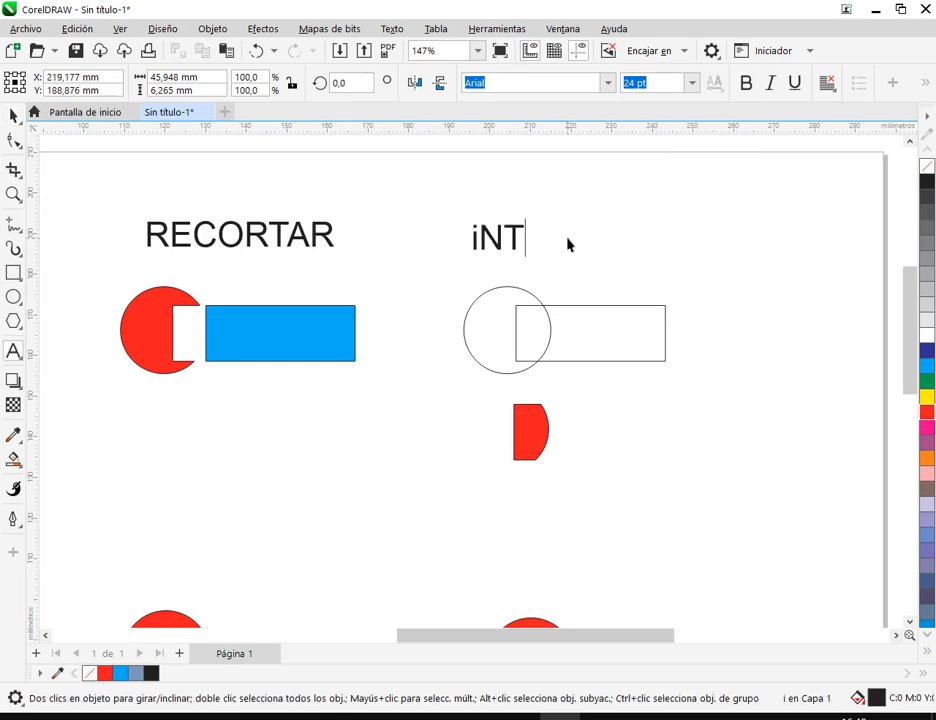
text(ERSECCIÓN)
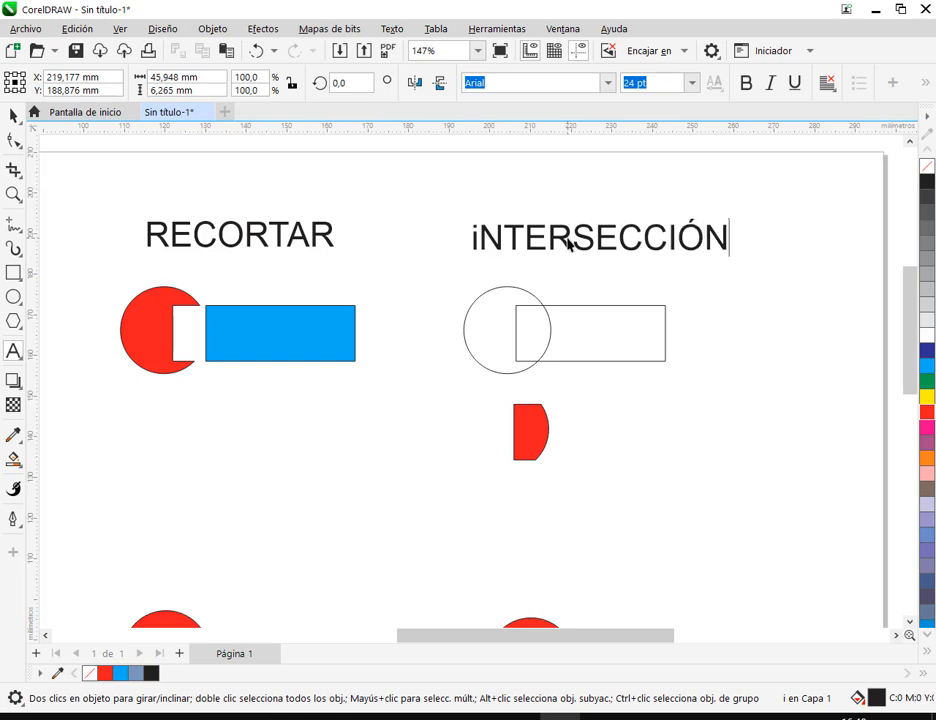
key(Home)
key(Delete)
text(I)
key(Escape)
text(I)
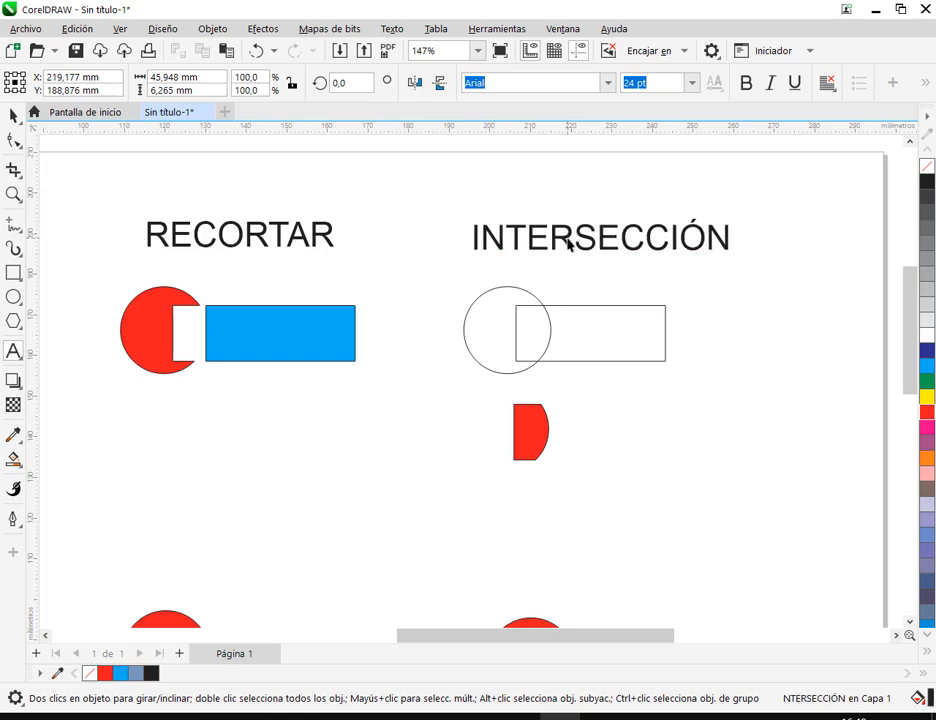
- Centre the INTERSECCIÓN label over its circle and rectangle and move the red intersection piece about 5 mm up towards the outlines
click(12, 118)
click(656, 211)
drag(624, 249, 596, 251)
drag(531, 443, 536, 422)
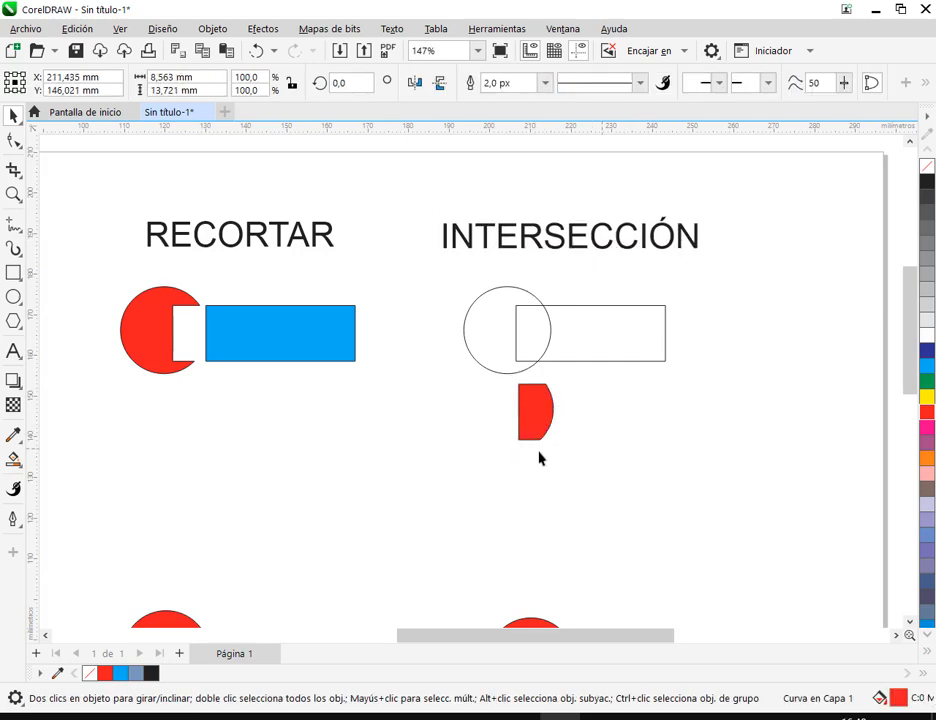
click(594, 455)
scroll(440, 481, down, 2)
drag(447, 482, 564, 365)
scroll(475, 370, up, 1)
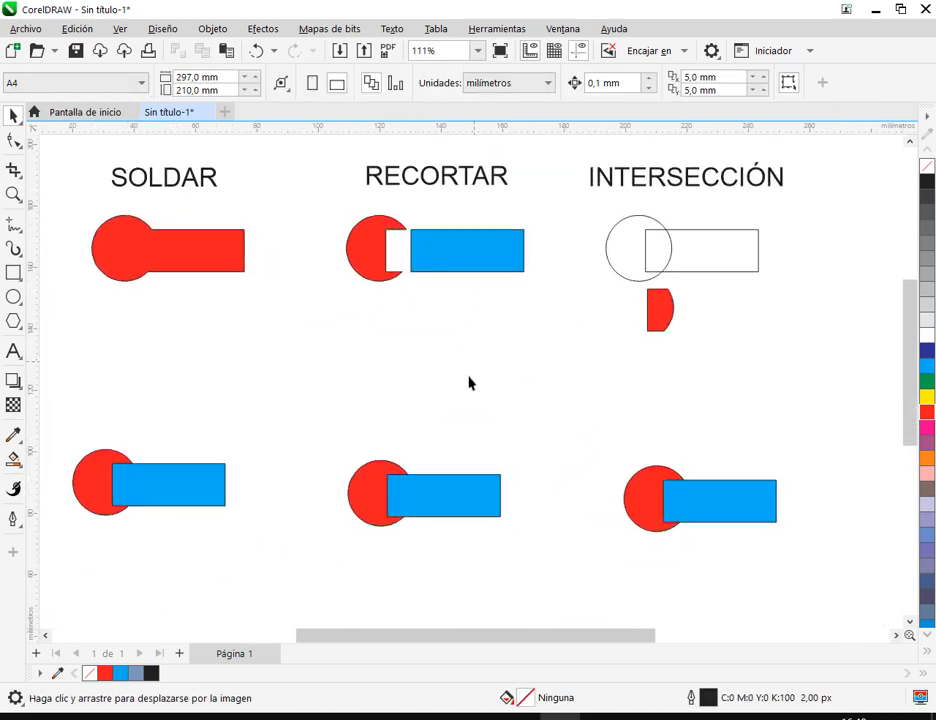
- Switch to the Google Meet call to check its chat messages, and return to the CorelDRAW drawing
click(236, 717)
click(192, 668)
scroll(853, 460, down, 3)
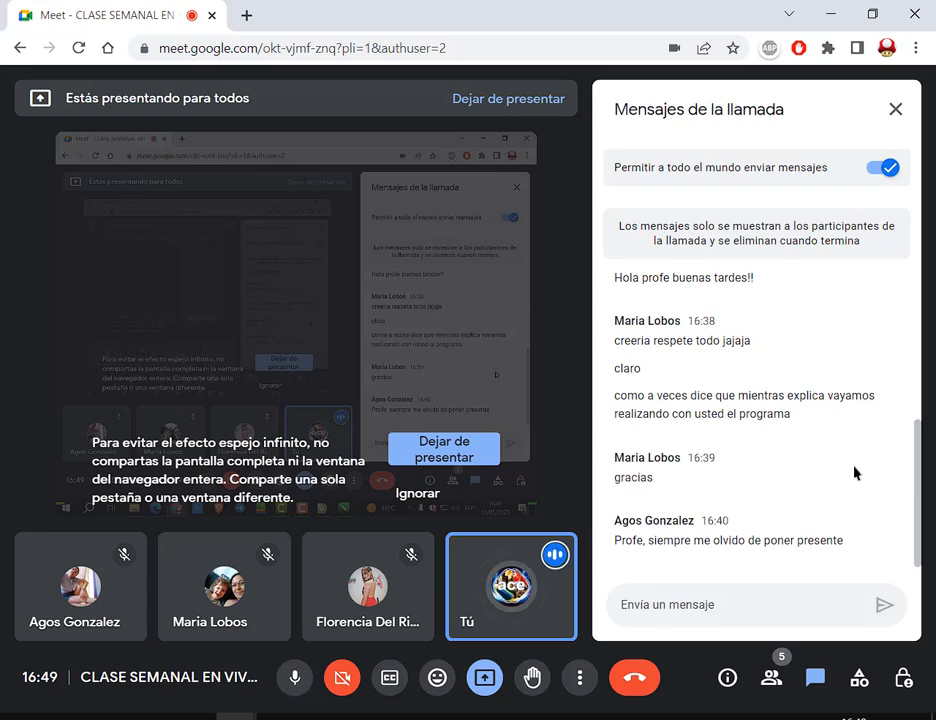
click(560, 718)
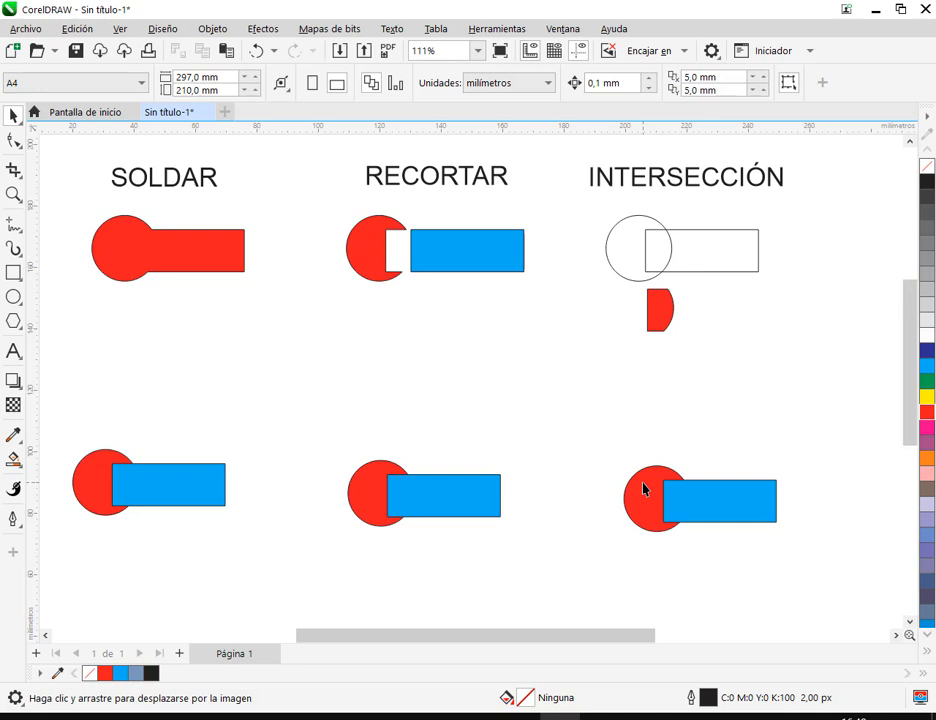
- Simplify the red circle and blue rectangle below the SOLDAR example and move the rectangle clear of the cut circle
drag(52, 436, 258, 550)
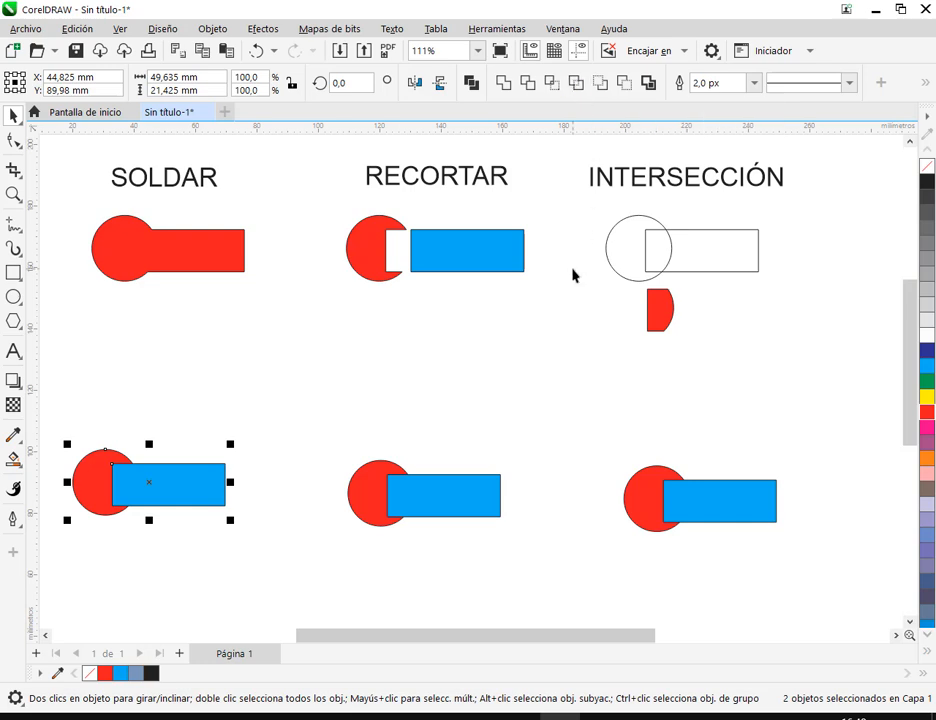
click(400, 400)
drag(178, 493, 207, 490)
click(280, 407)
scroll(226, 485, down, 2)
drag(227, 524, 366, 444)
scroll(364, 405, up, 1)
drag(362, 306, 348, 342)
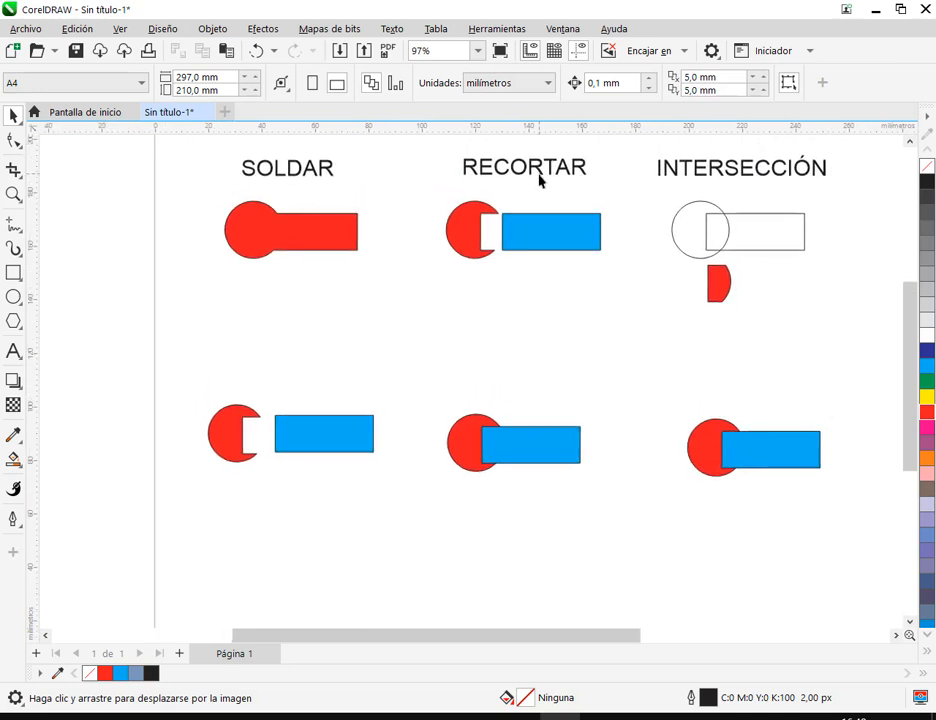
- Copy the RECORTAR label above the cut circle and separated rectangle, change its text to SIMPLIFICAR and align it over them
click(538, 175)
drag(540, 174, 295, 378)
double_click(300, 376)
key(ctrl+a)
text(SIMPLI)
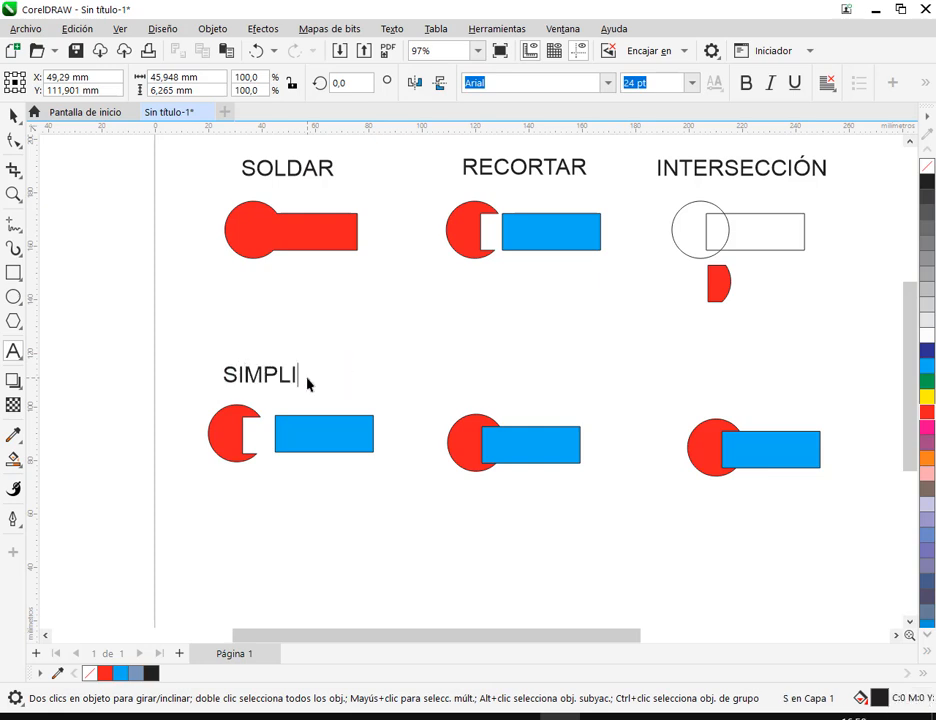
text(FICAR)
click(13, 116)
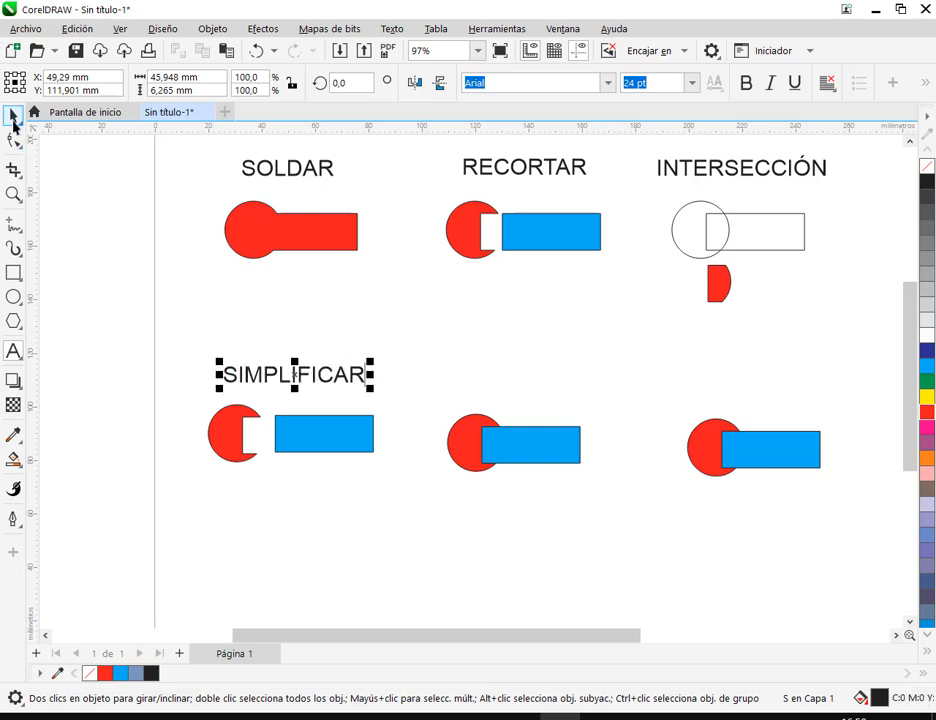
click(406, 340)
drag(344, 374, 340, 375)
click(479, 242)
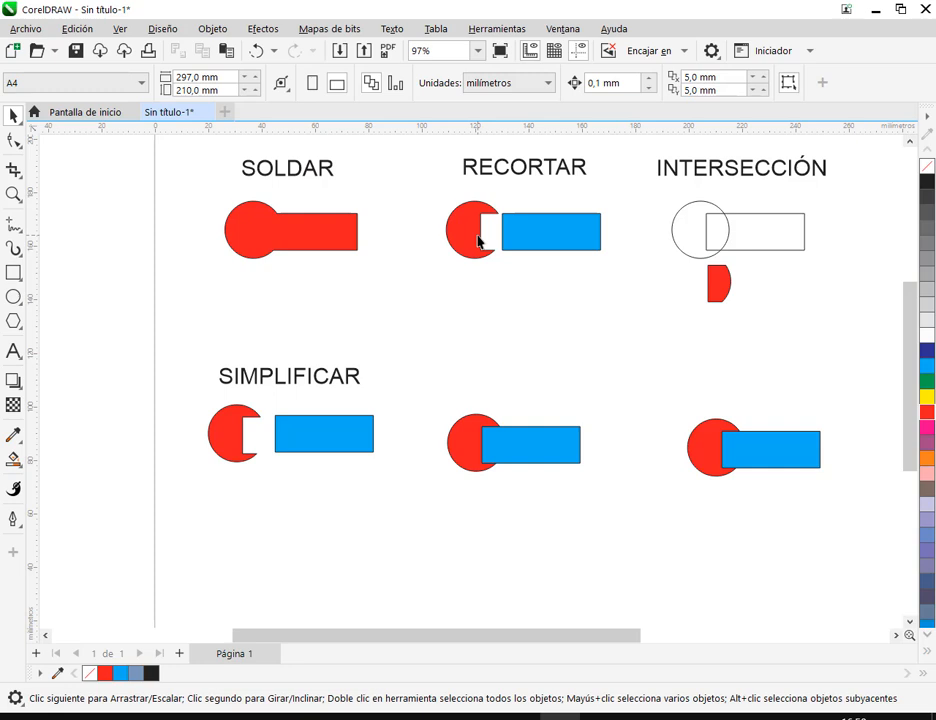
click(222, 436)
click(282, 440)
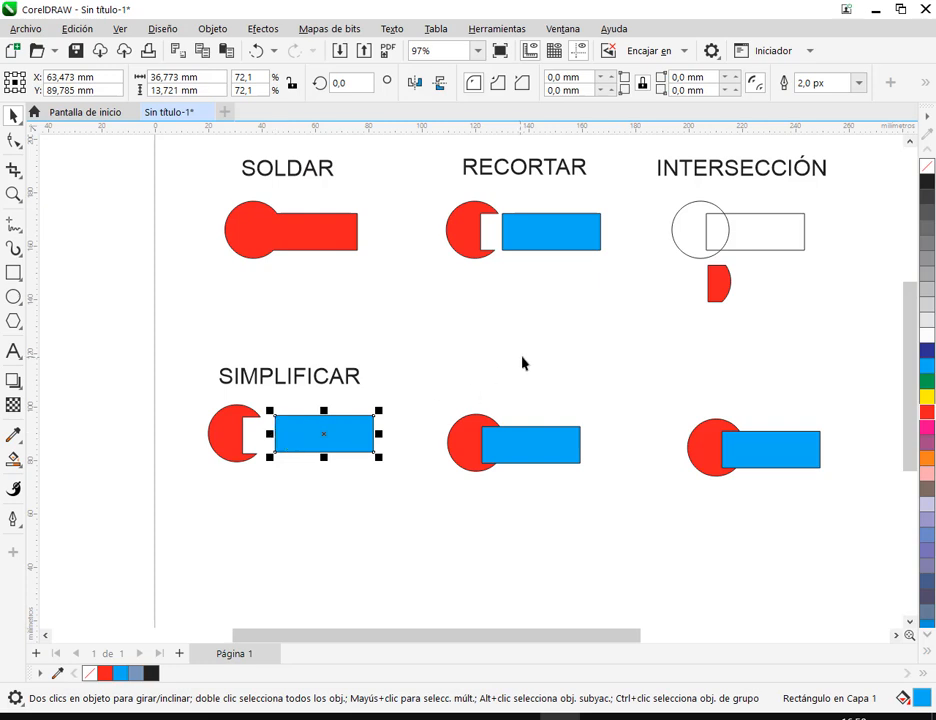
click(92, 320)
- Draw a circle about 21.6 mm in diameter below the SIMPLIFICAR pair and fill it yellow
click(14, 297)
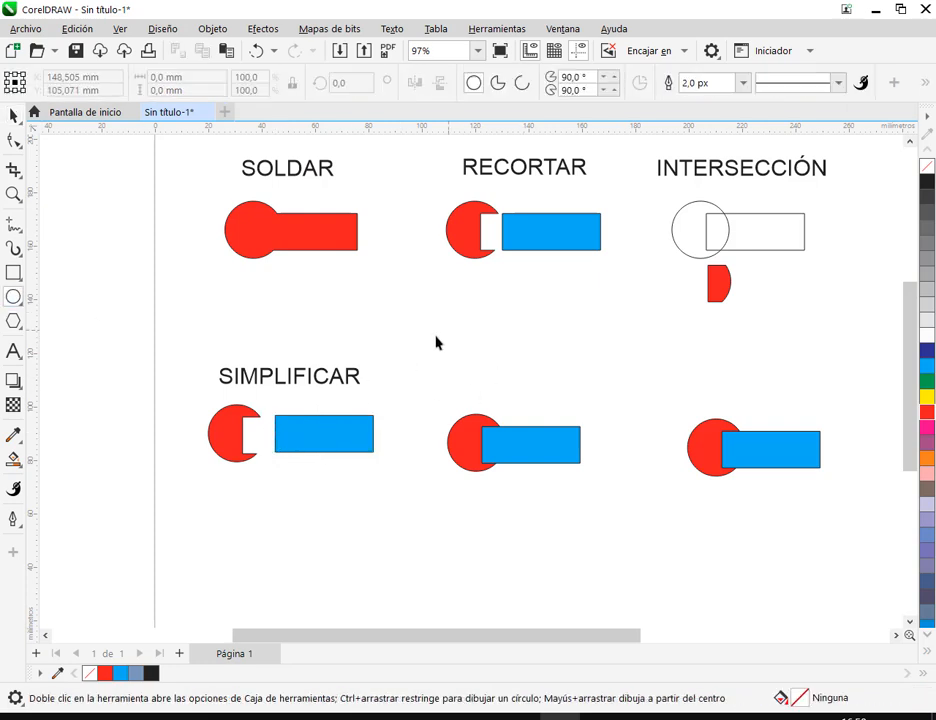
mouse_move(226, 525)
mouse_down()
mouse_move(231, 474)
mouse_move(268, 520)
mouse_up()
click(13, 116)
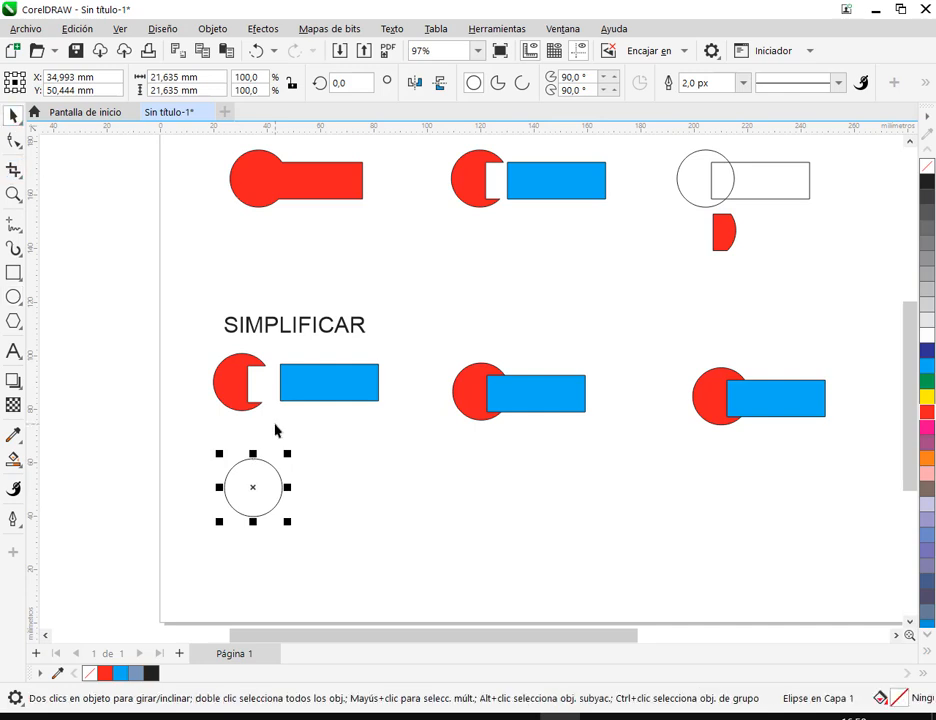
click(927, 396)
- Duplicate the yellow circle twice to form an overlapping trio, with one copy filled green and the lower one blue
drag(262, 491, 273, 531)
click(927, 385)
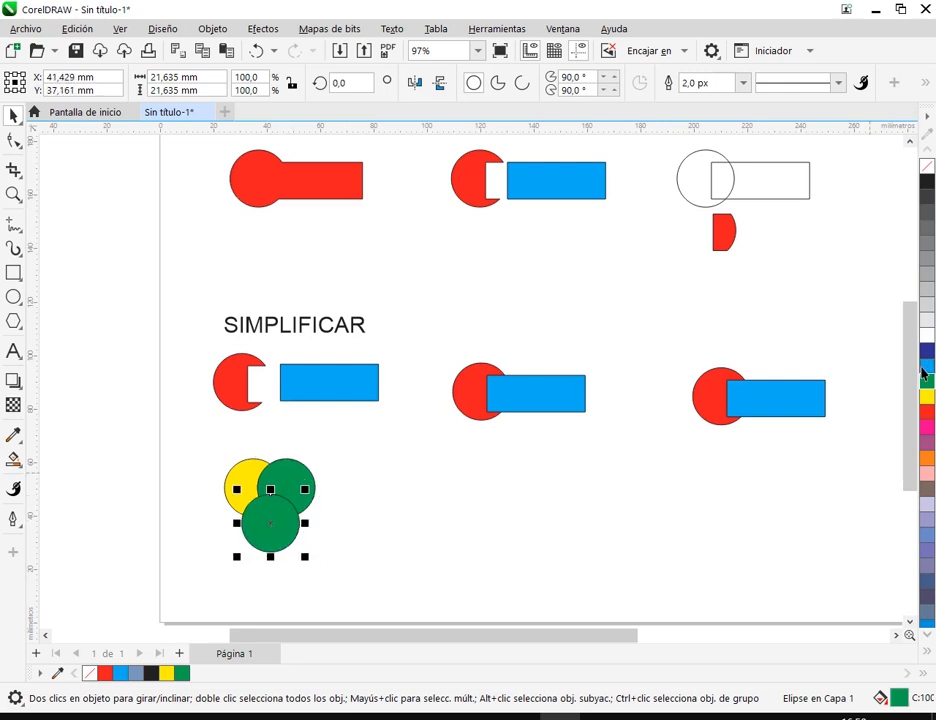
click(927, 366)
click(516, 589)
click(278, 514)
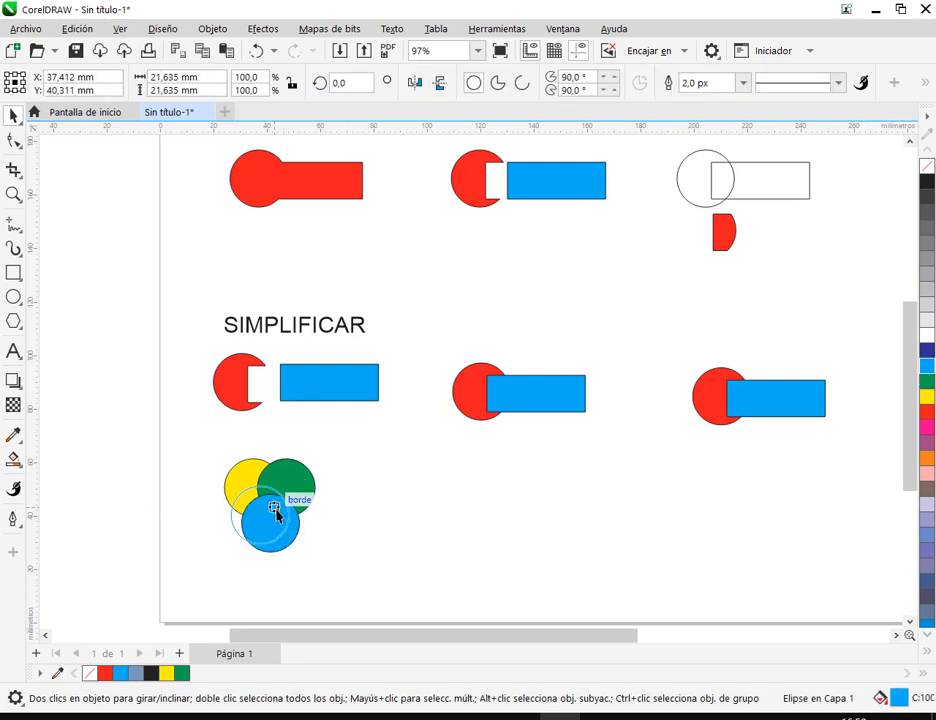
click(382, 535)
- Copy the three overlapping circles to just below the RECORTAR example and nudge the copied blue circle
drag(211, 444, 330, 567)
drag(274, 533, 512, 289)
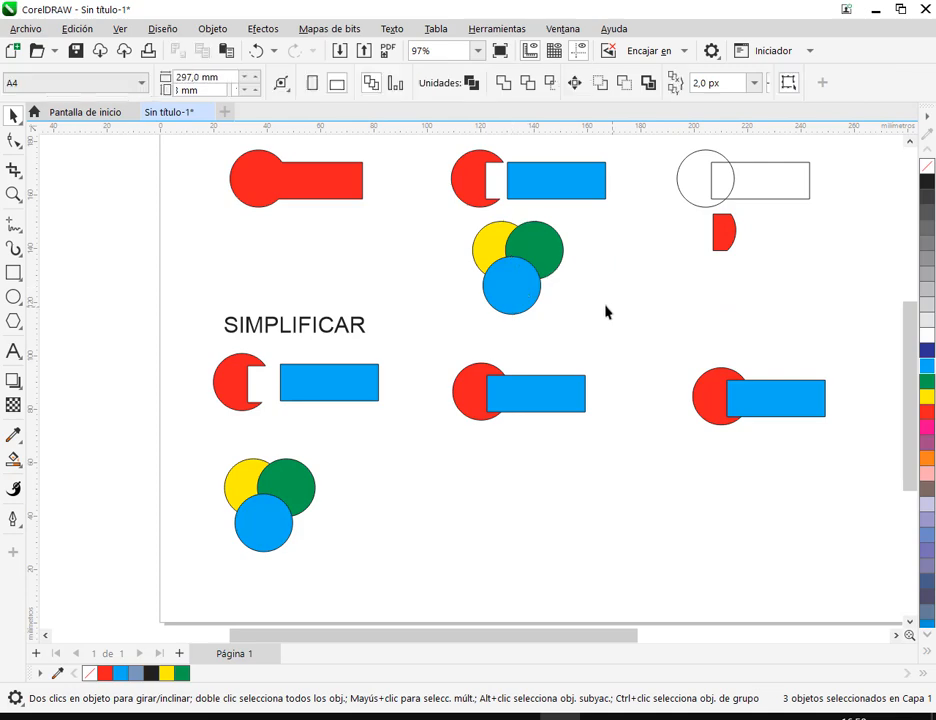
click(609, 312)
drag(606, 310, 572, 386)
drag(489, 371, 495, 366)
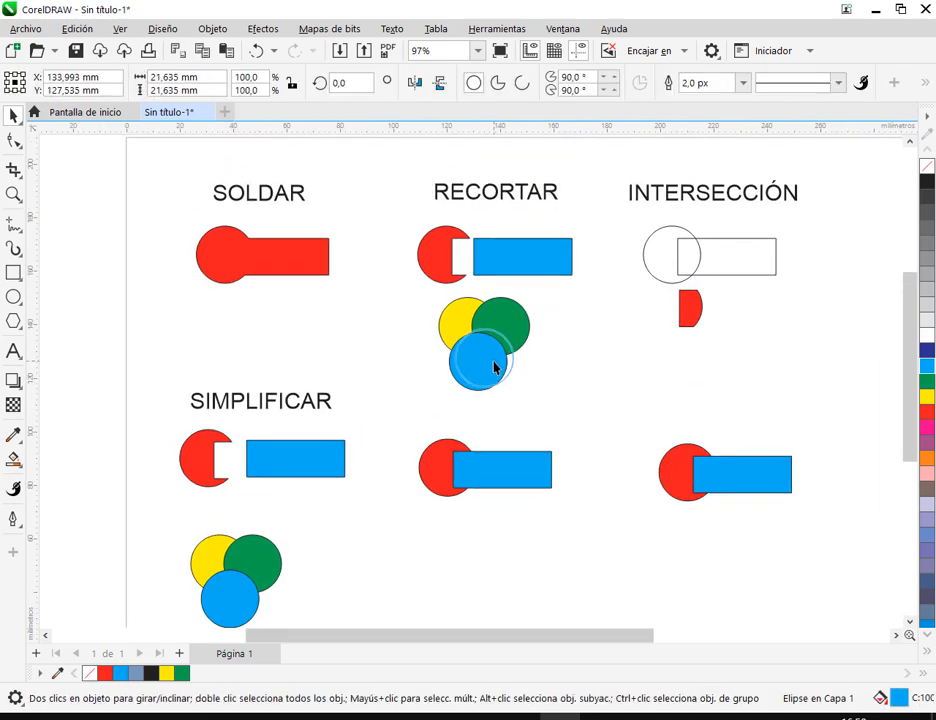
click(591, 403)
drag(590, 404, 576, 425)
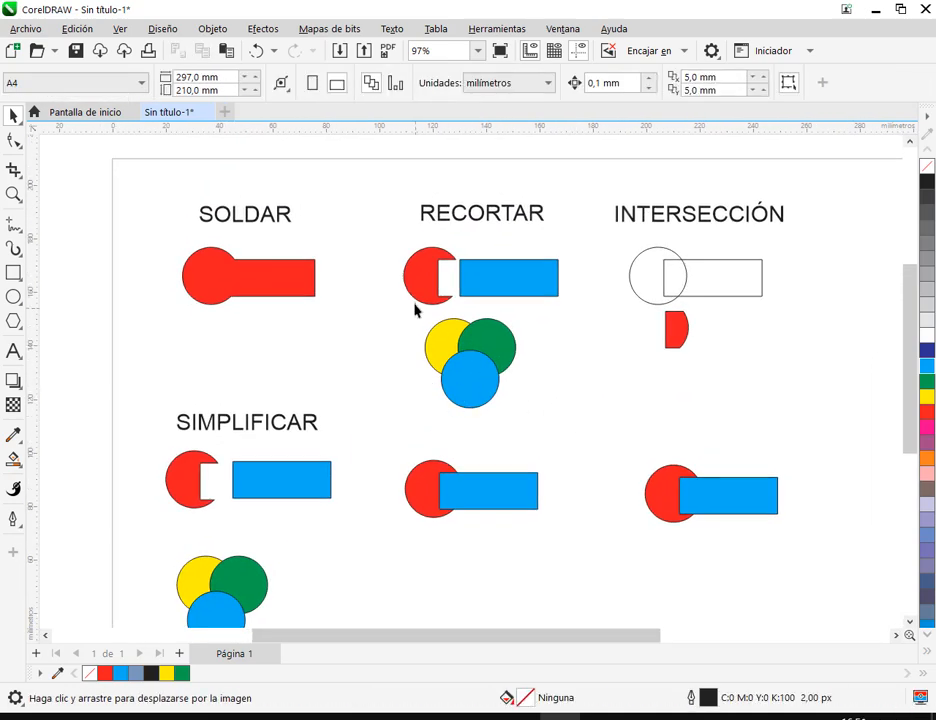
- Trim the three overlapping circles below the RECORTAR example with the Trim operation
drag(412, 311, 527, 428)
drag(491, 369, 500, 376)
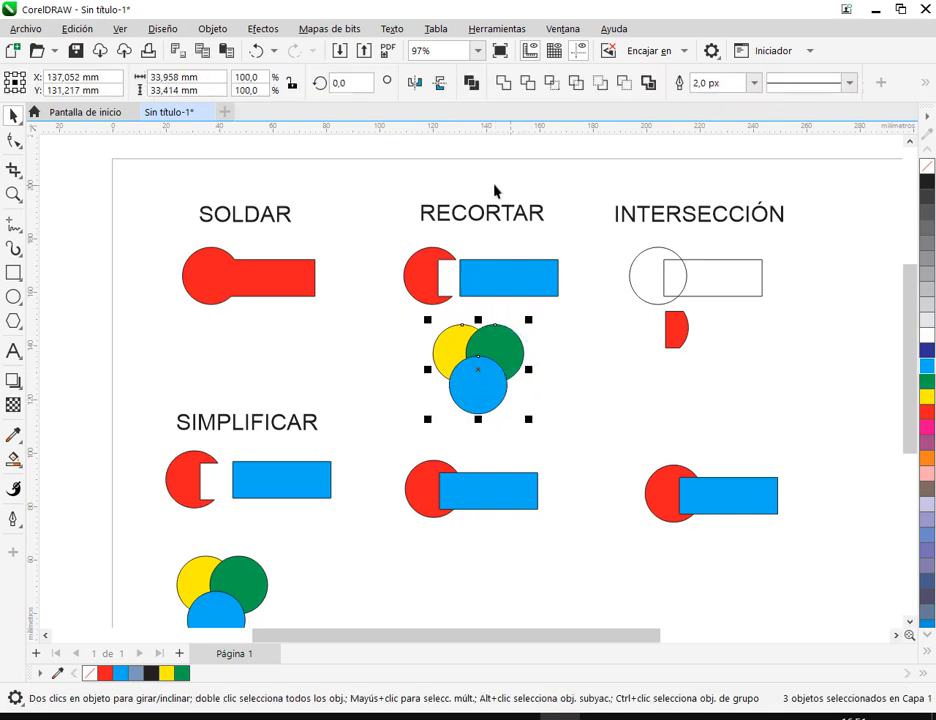
click(522, 88)
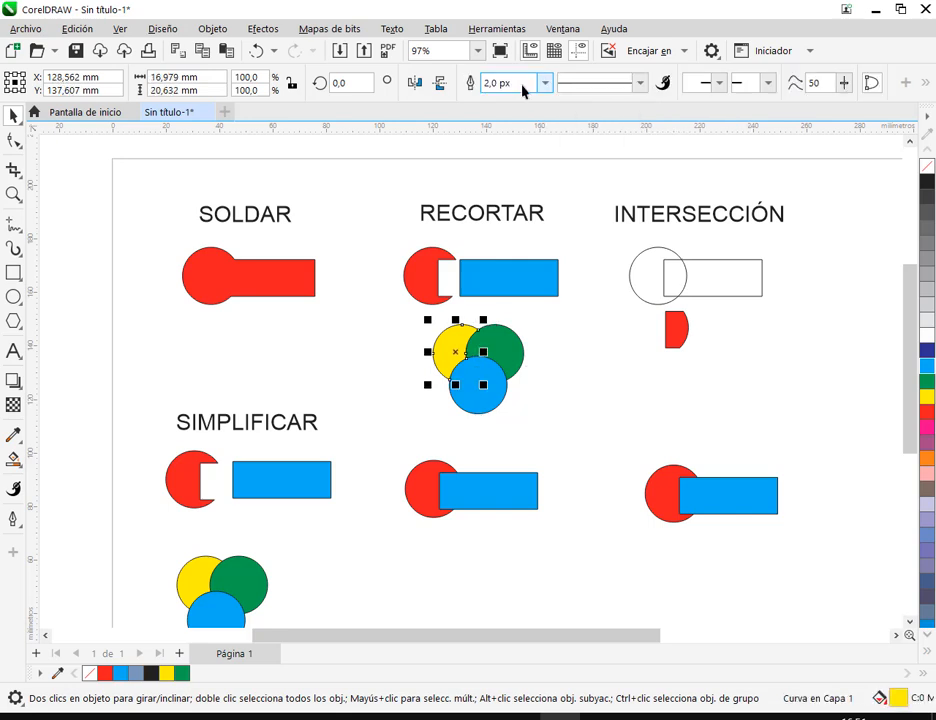
click(587, 392)
scroll(498, 394, up, 1)
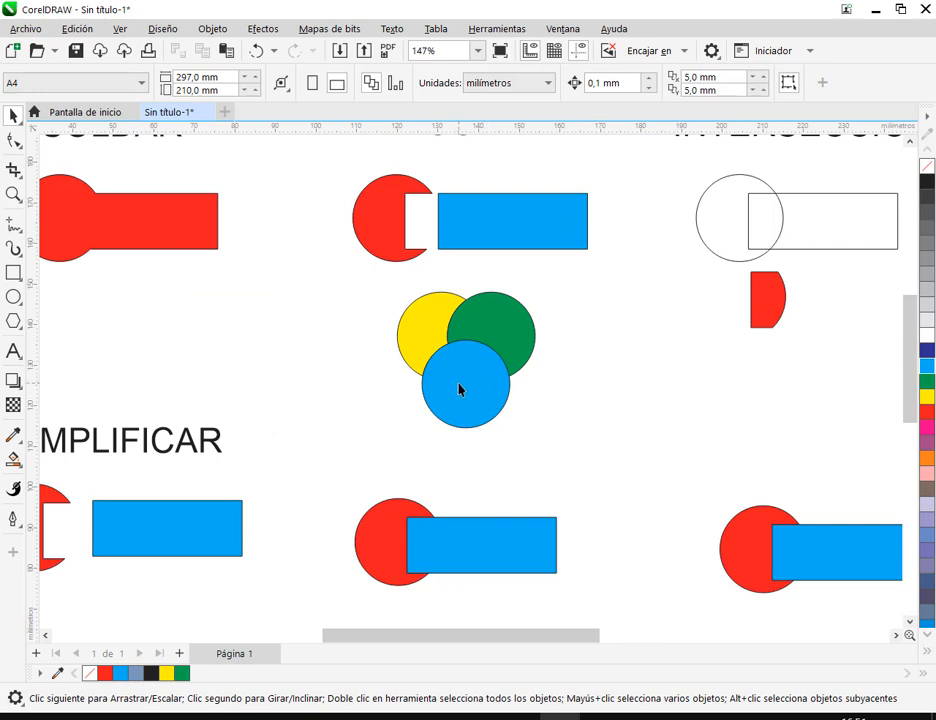
- Pull the blue and green circles below the RECORTAR example away from the trimmed yellow piece
click(476, 230)
mouse_move(476, 230)
mouse_down()
mouse_move(478, 217)
mouse_move(474, 228)
mouse_up()
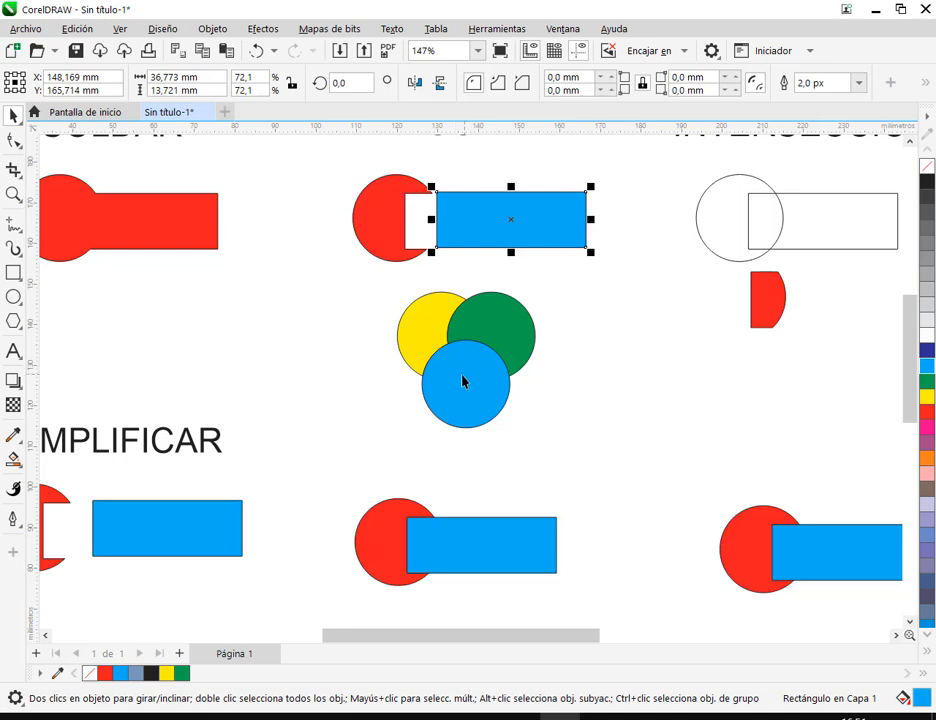
drag(468, 376, 460, 406)
drag(497, 358, 518, 372)
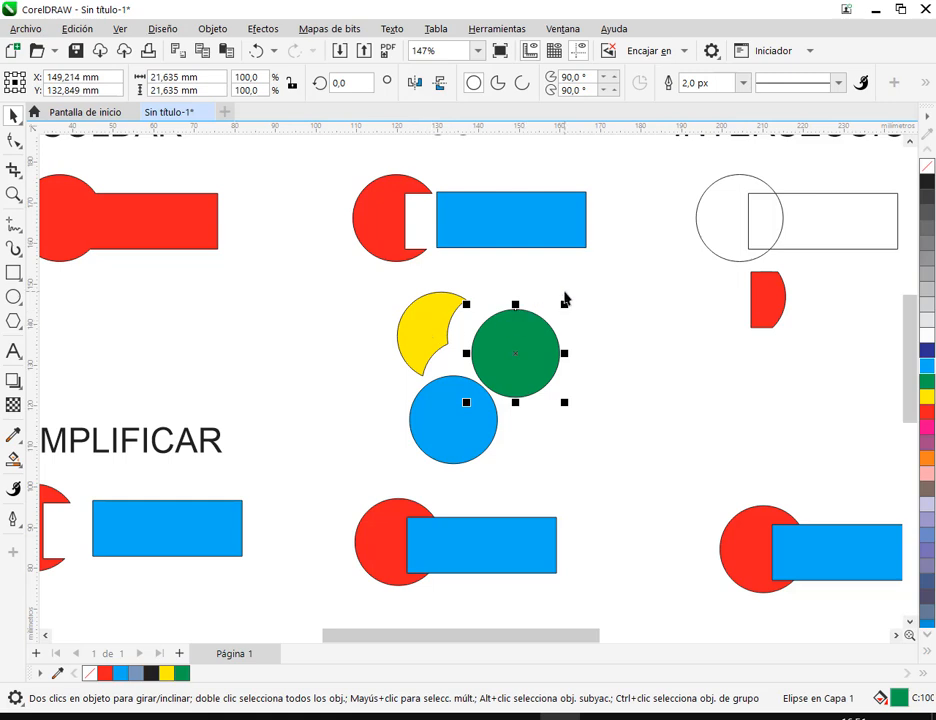
click(566, 291)
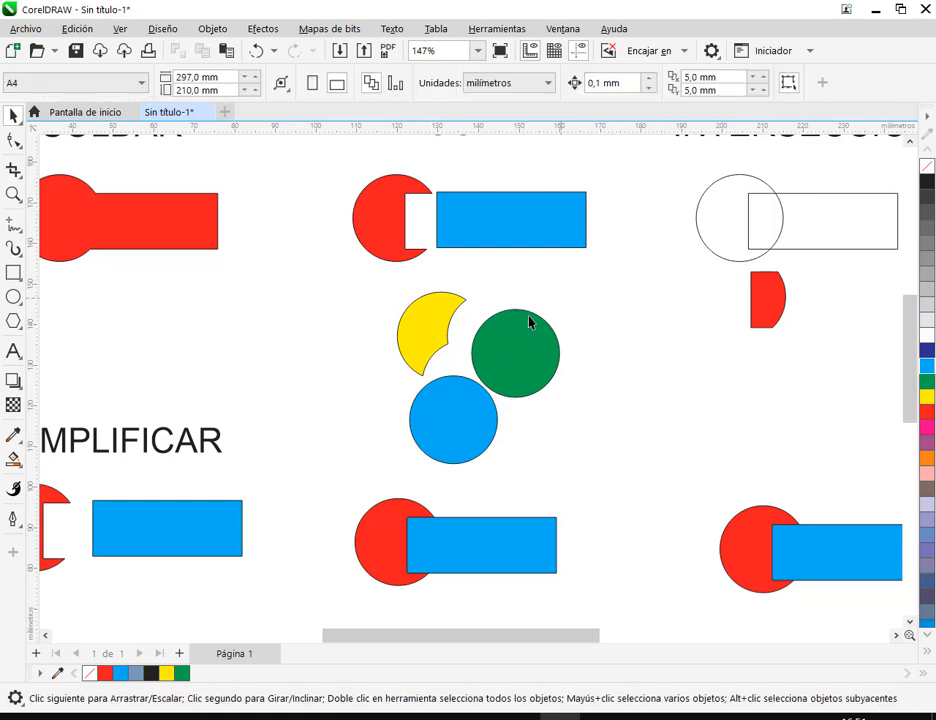
click(485, 404)
click(594, 372)
click(445, 340)
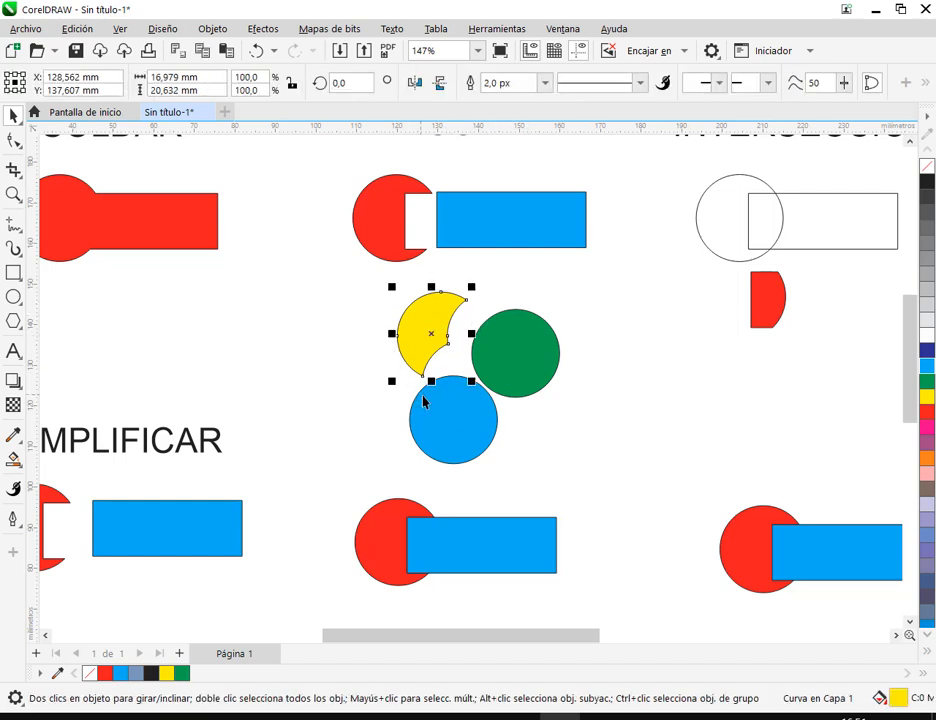
- Move the blue and green circles back closer to the yellow crescent so that the two circles overlap
drag(445, 389, 456, 377)
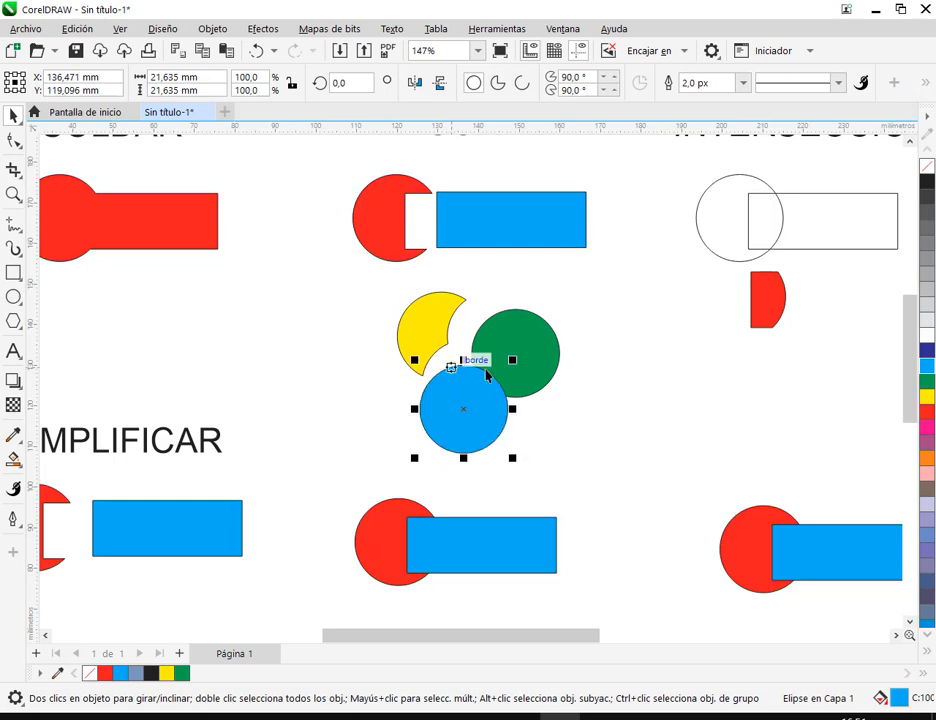
drag(537, 368, 528, 371)
click(616, 330)
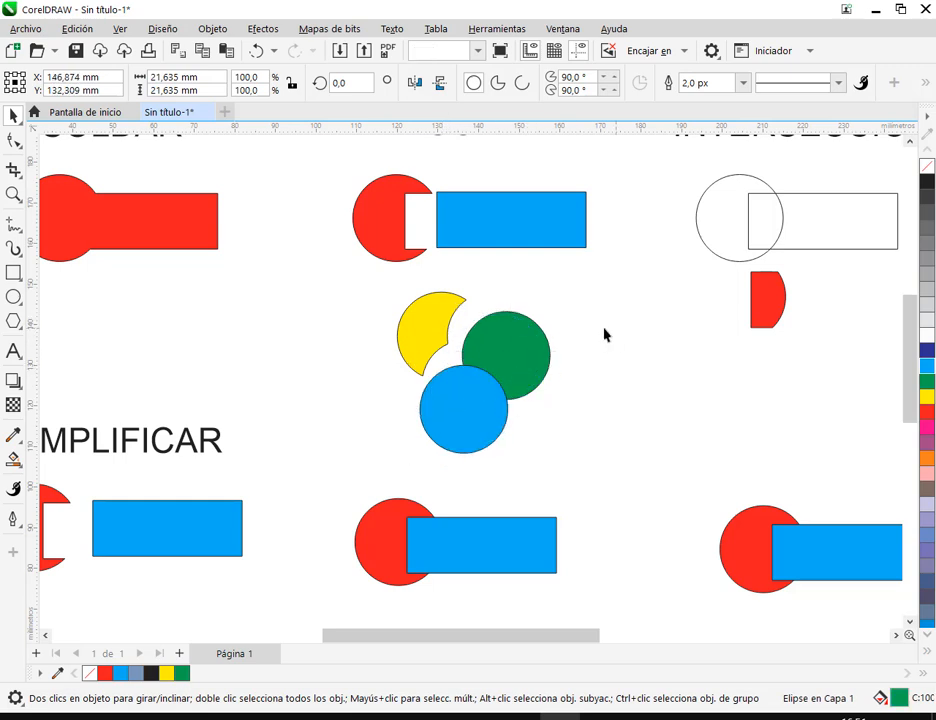
click(442, 320)
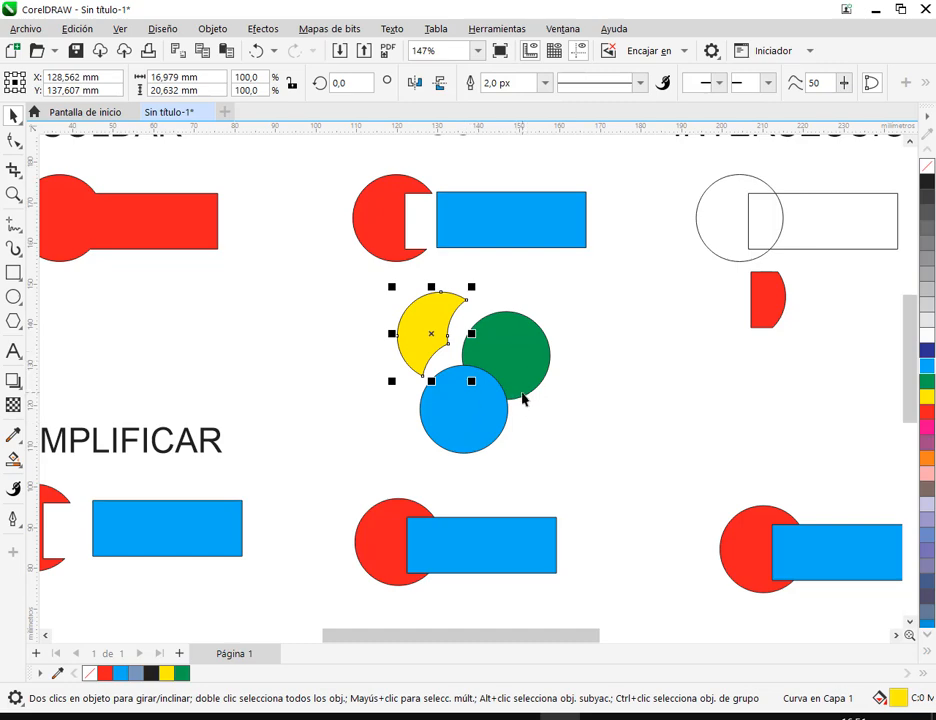
- Nudge the blue circle of the three overlapping circles below the SIMPLIFICAR example and apply Simplify to all three
scroll(522, 398, down, 1)
drag(426, 437, 538, 270)
scroll(267, 493, up, 2)
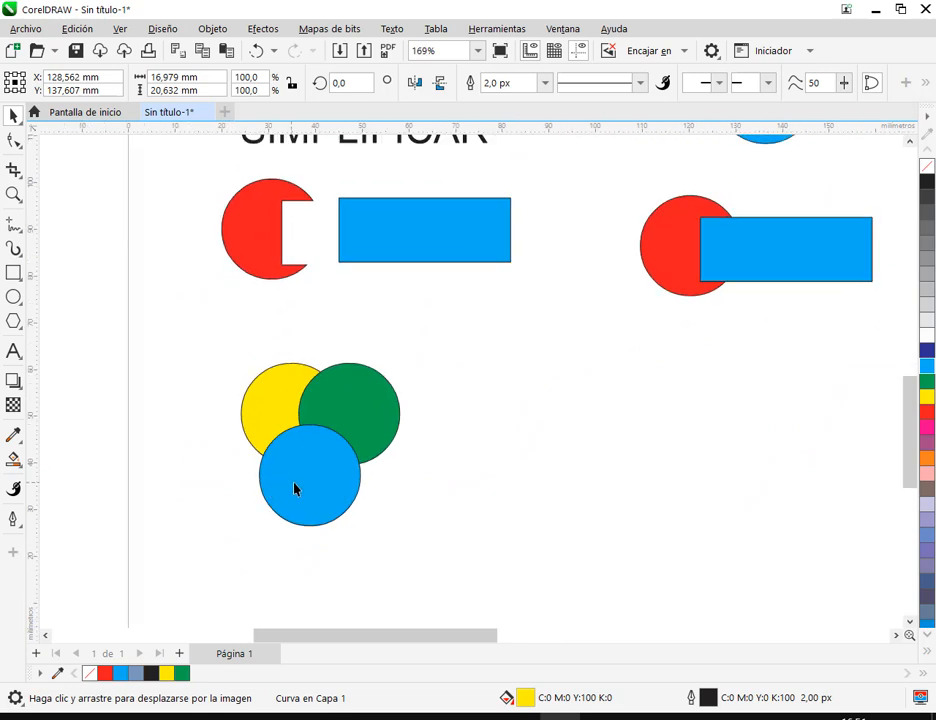
click(300, 488)
drag(216, 328, 467, 560)
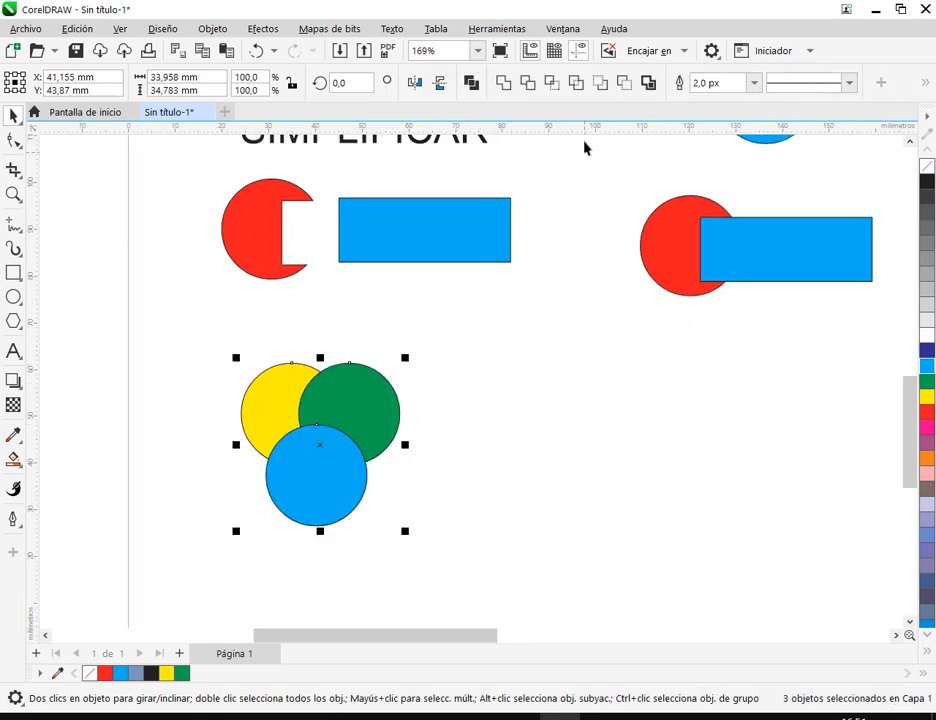
click(577, 86)
click(508, 497)
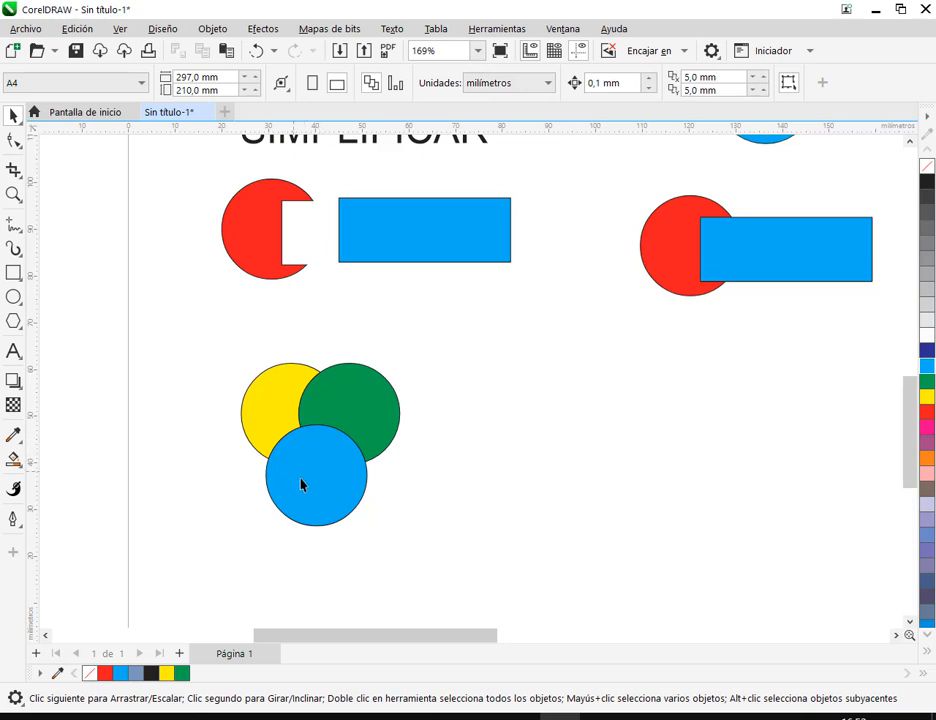
- Pull the blue circle and the green piece below the SIMPLIFICAR example away from the yellow piece
drag(317, 462, 315, 520)
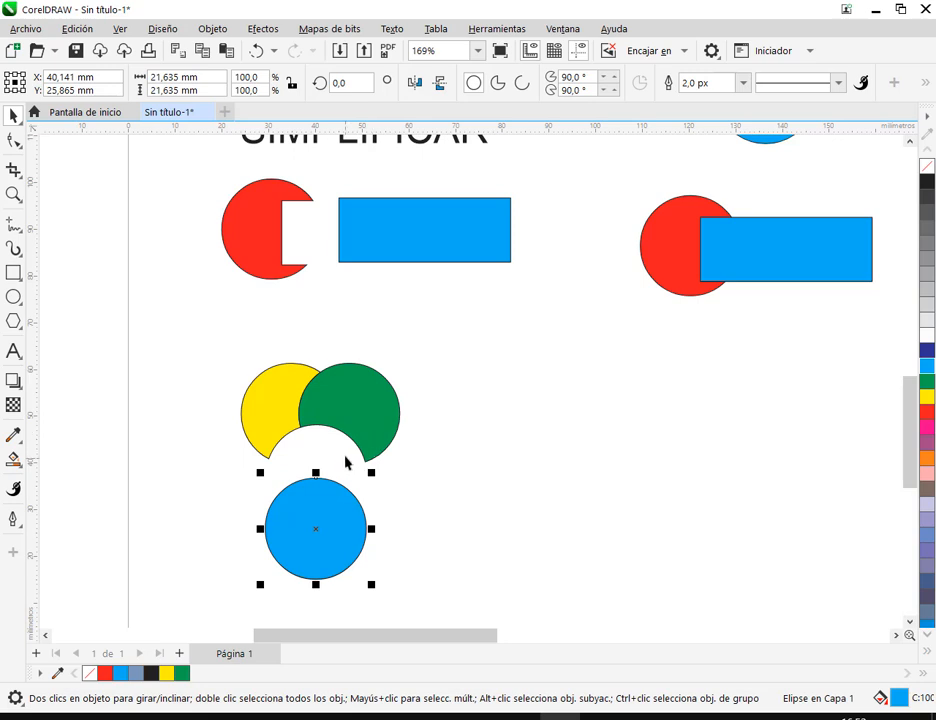
scroll(347, 464, down, 1)
click(340, 517)
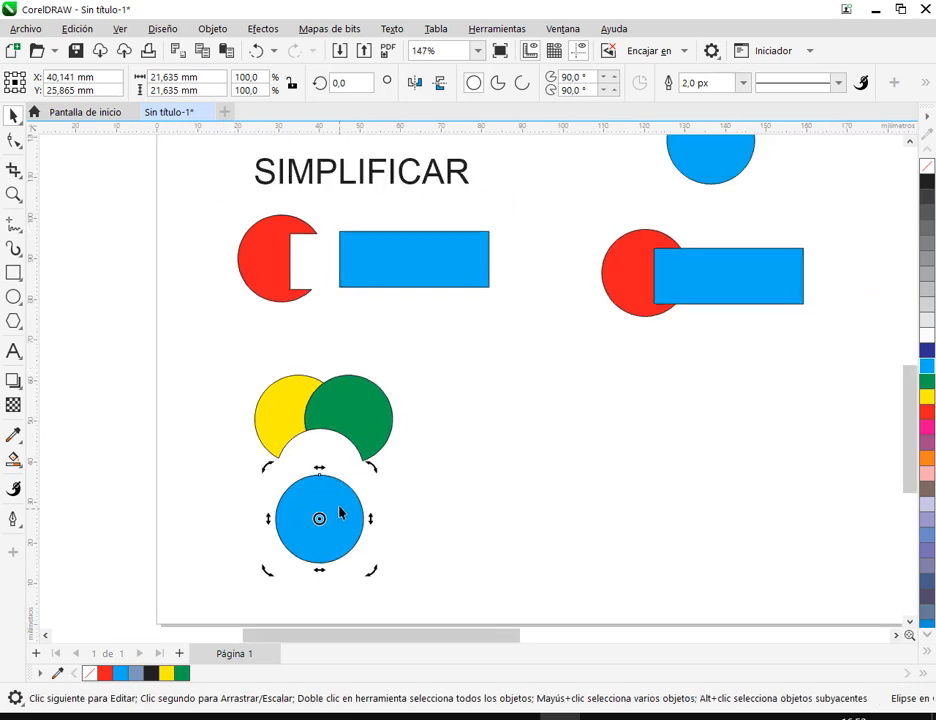
click(403, 478)
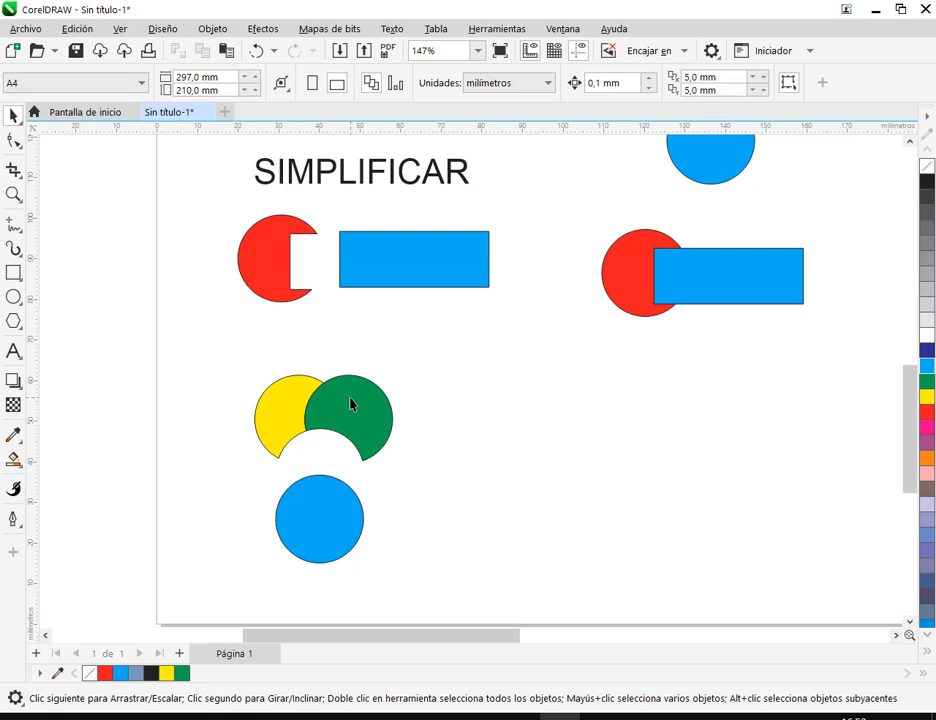
drag(351, 406, 363, 409)
click(440, 430)
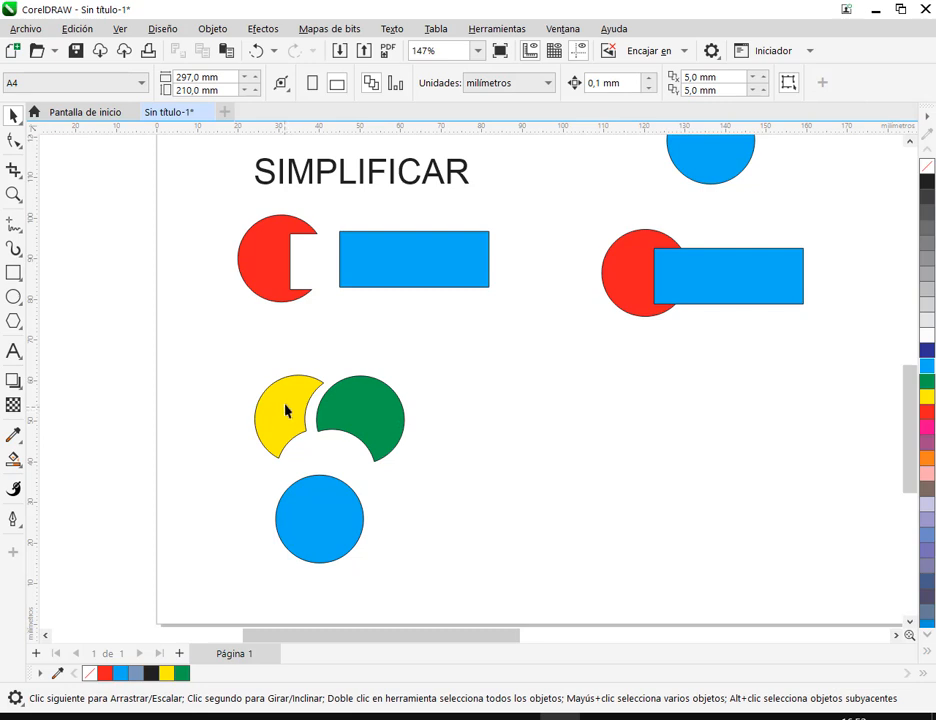
- Move the blue circle below the SIMPLIFICAR example back up, closer to the trimmed yellow and green pieces
scroll(392, 505, down, 2)
drag(584, 424, 541, 478)
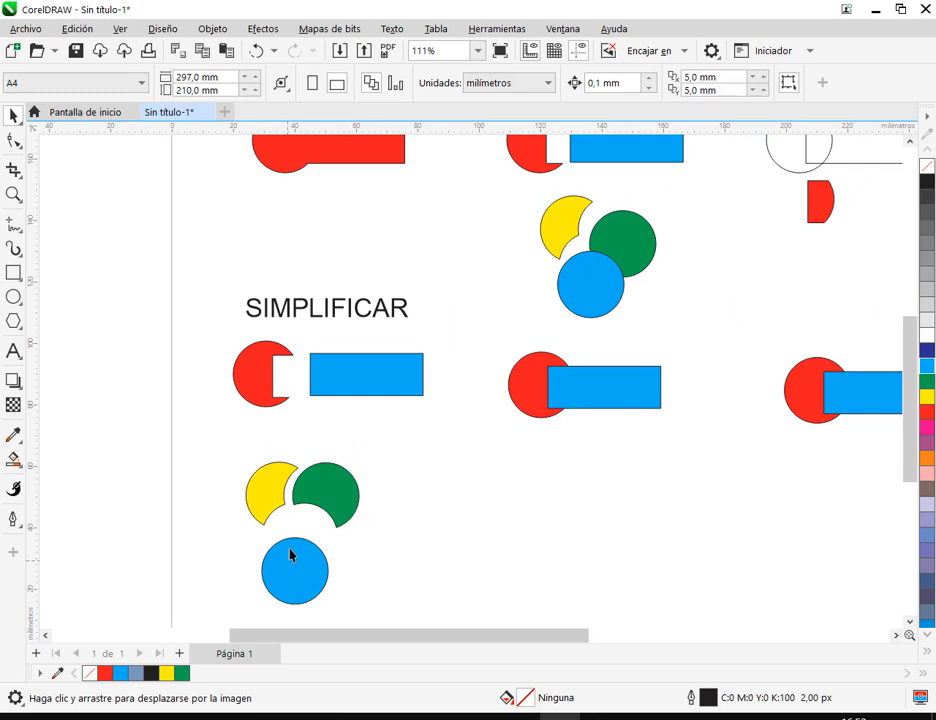
drag(290, 558, 292, 540)
key(Escape)
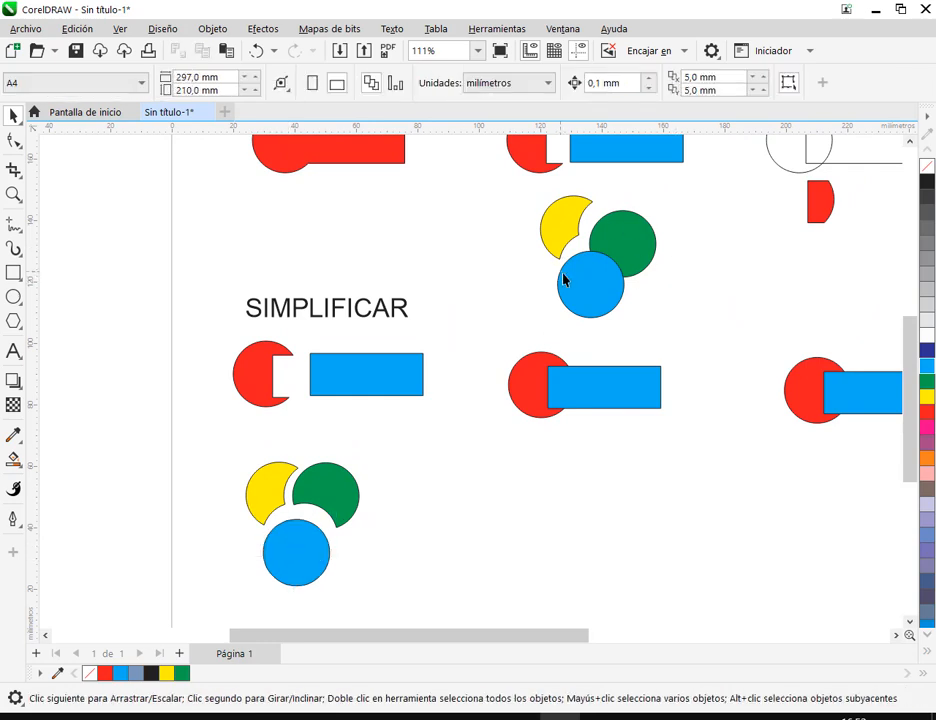
click(553, 218)
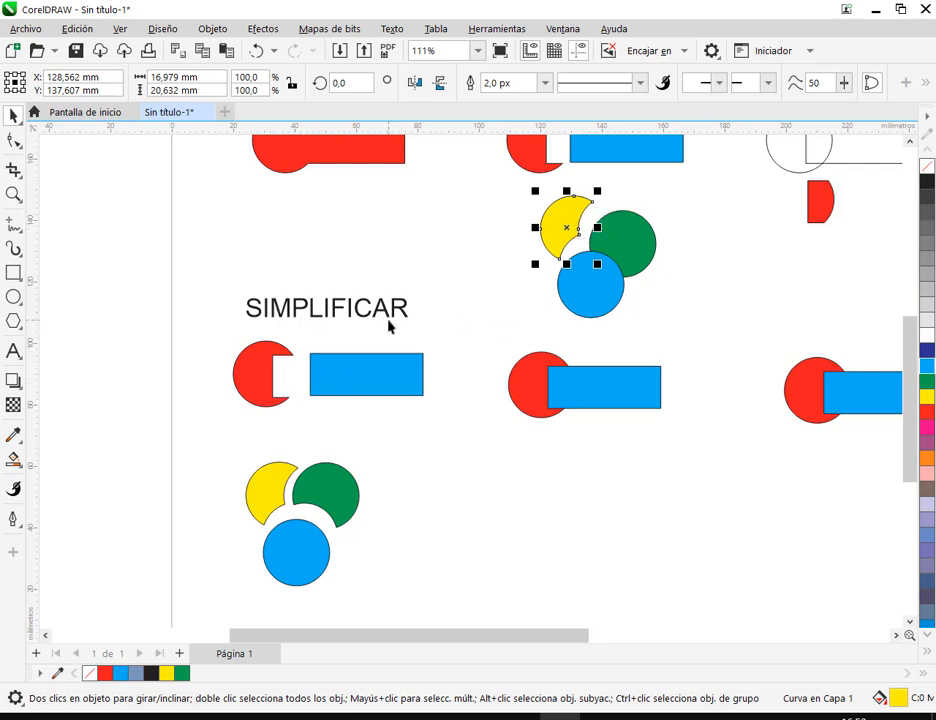
click(291, 560)
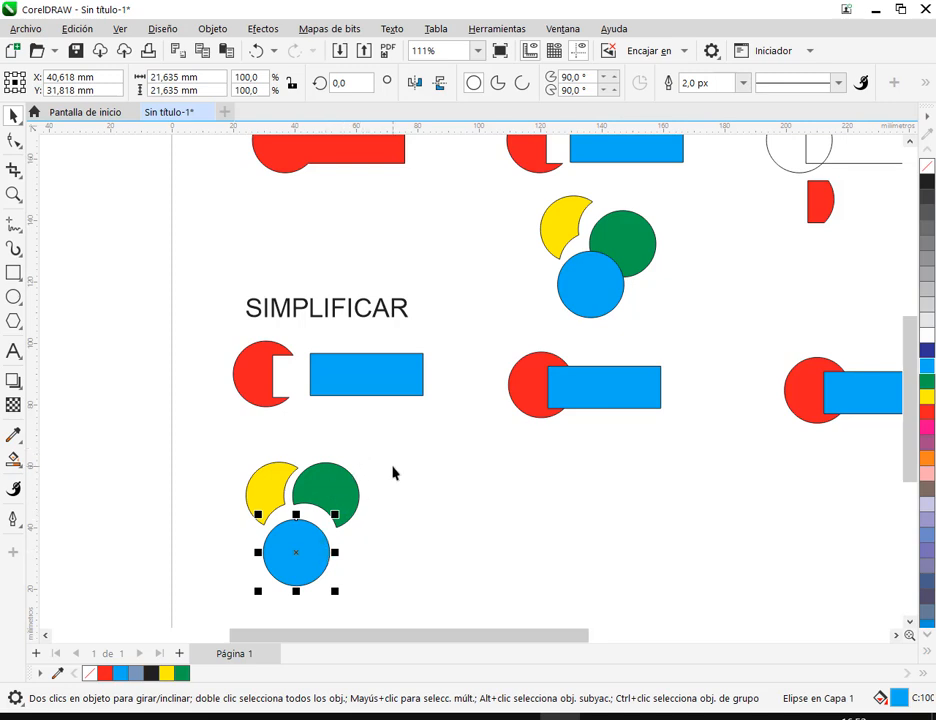
click(300, 508)
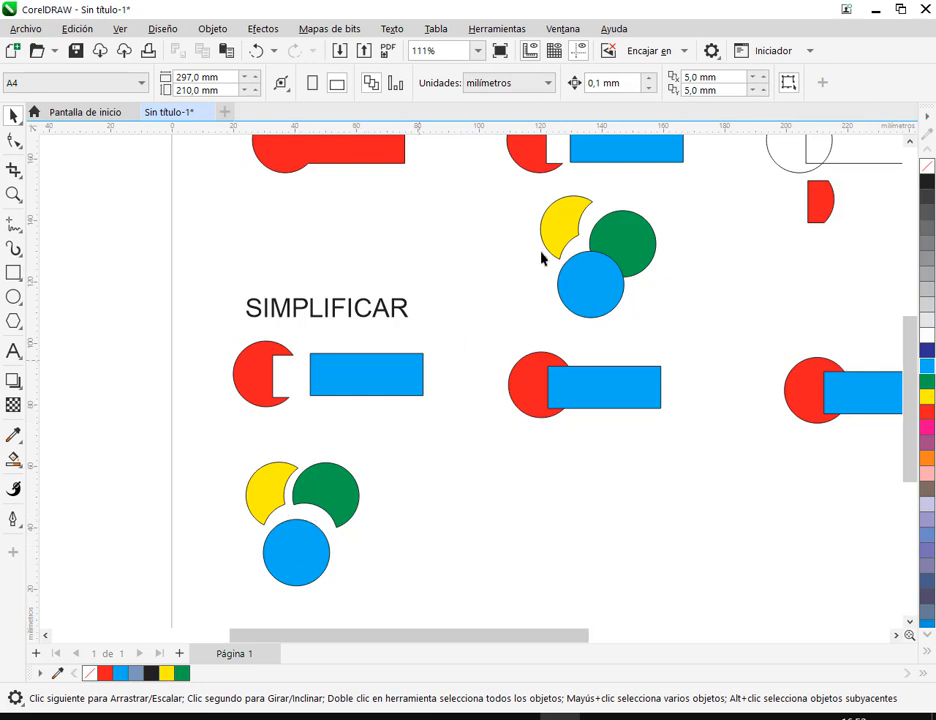
- Shift the green circle below the RECORTAR example slightly away from the yellow crescent
scroll(333, 446, down, 2)
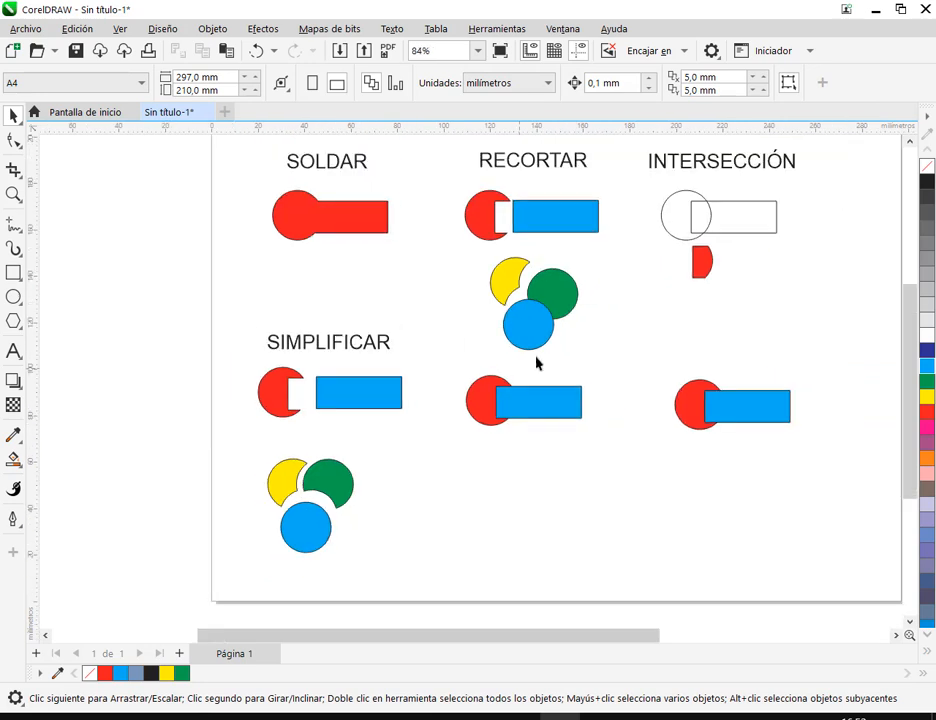
click(566, 305)
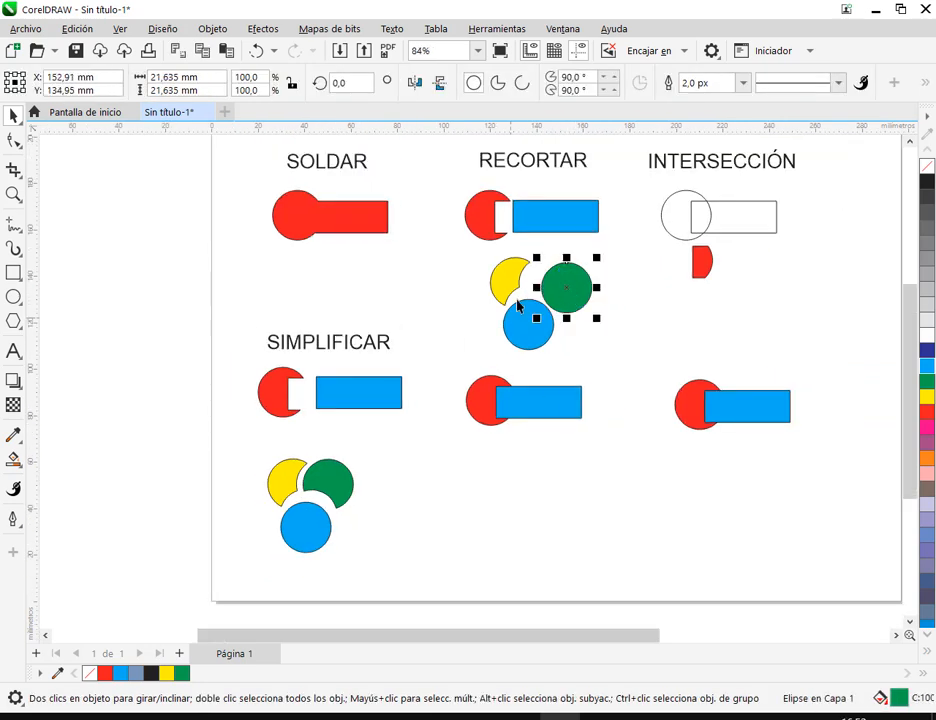
click(460, 496)
drag(580, 290, 575, 296)
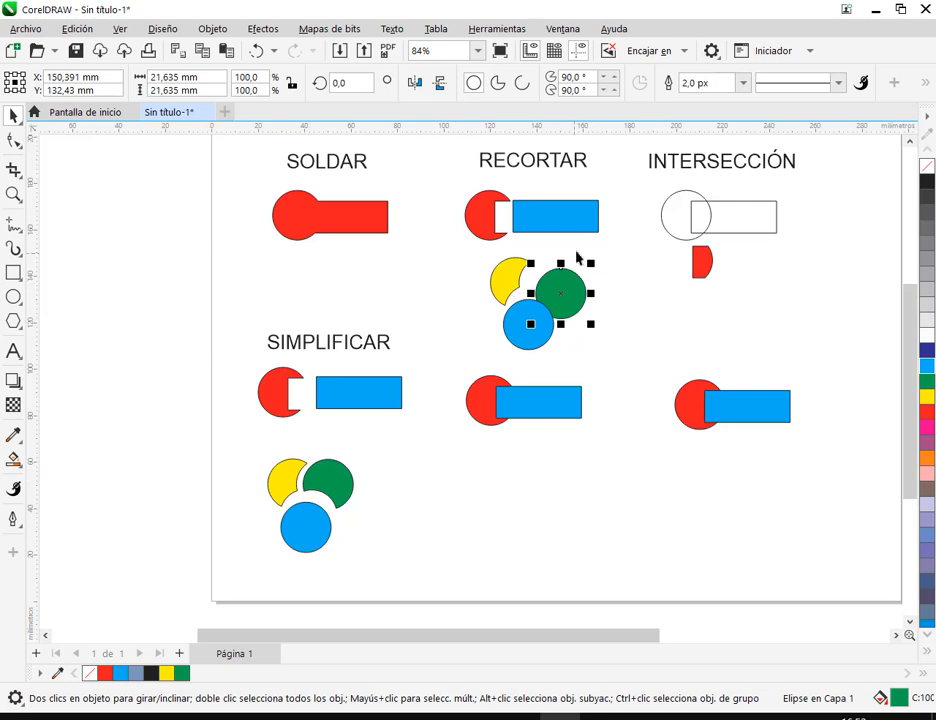
- Move the SIMPLIFICAR label with its red and blue shapes down and left, closer to the three circles beneath
drag(474, 495, 392, 458)
drag(155, 283, 280, 394)
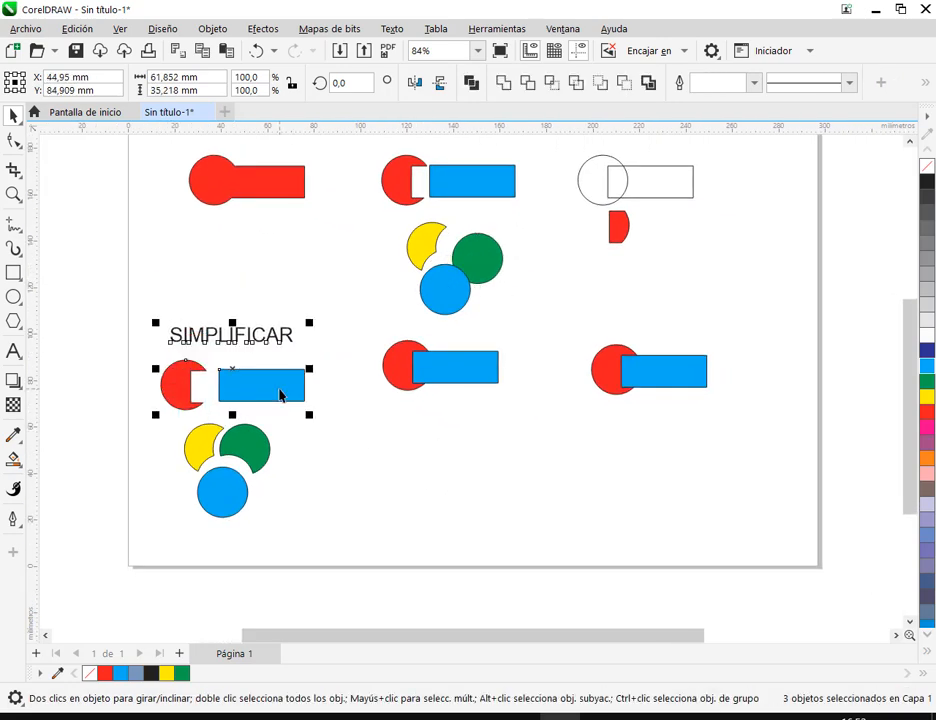
click(487, 428)
scroll(472, 345, down, 2)
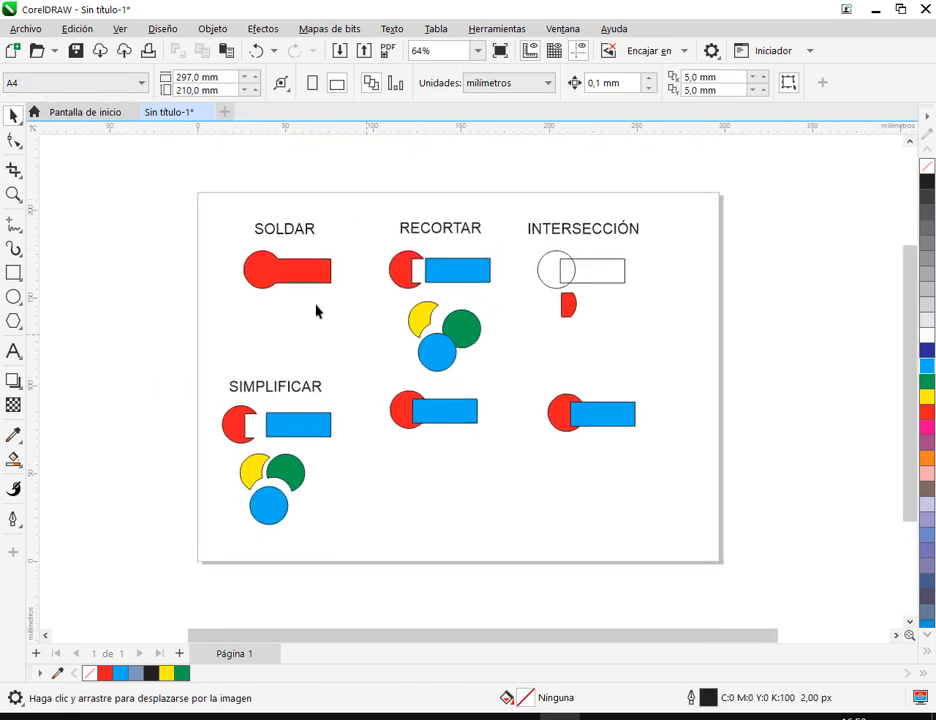
- Move the SOLDAR, RECORTAR and INTERSECCIÓN examples with their labels slightly up on the page
drag(209, 200, 681, 386)
drag(468, 278, 464, 263)
click(681, 353)
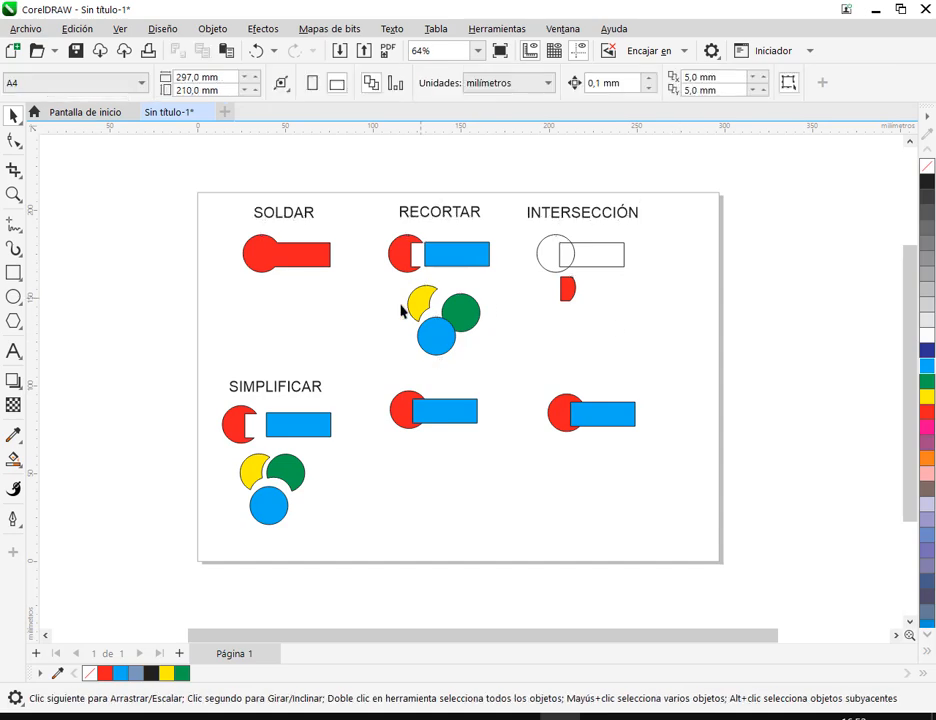
- Move the yellow crescent, green circle and blue circle up, closer to the RECORTAR example's rectangle
drag(398, 368, 495, 272)
scroll(445, 312, up, 2)
drag(460, 328, 470, 302)
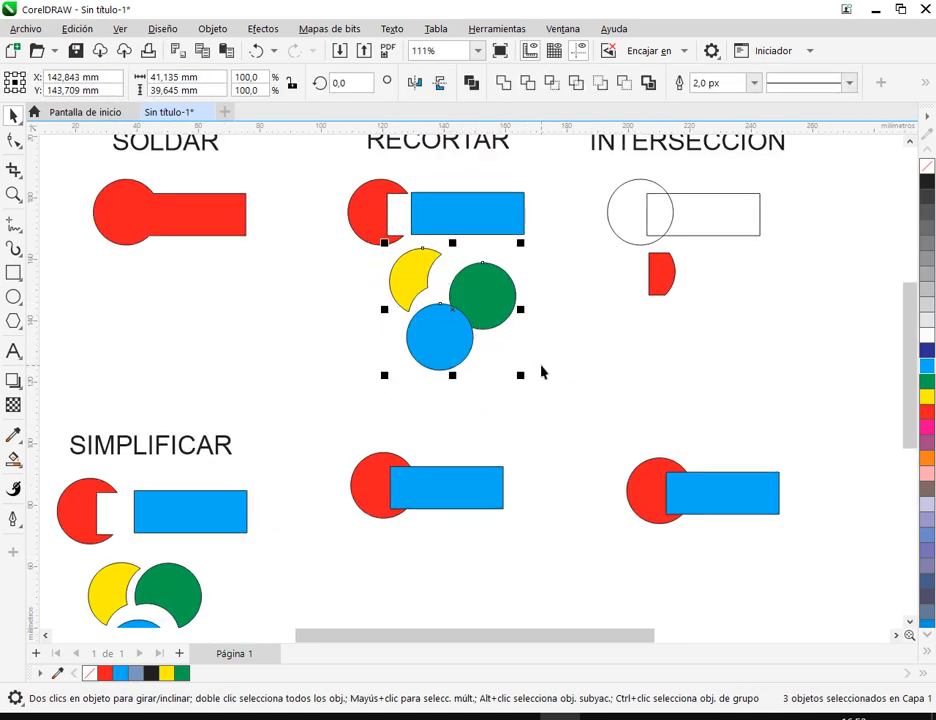
- Move the two unlabelled circle and rectangle pairs in the lower row slightly down
click(486, 436)
drag(486, 436, 468, 322)
drag(290, 303, 851, 447)
drag(711, 378, 714, 398)
click(492, 490)
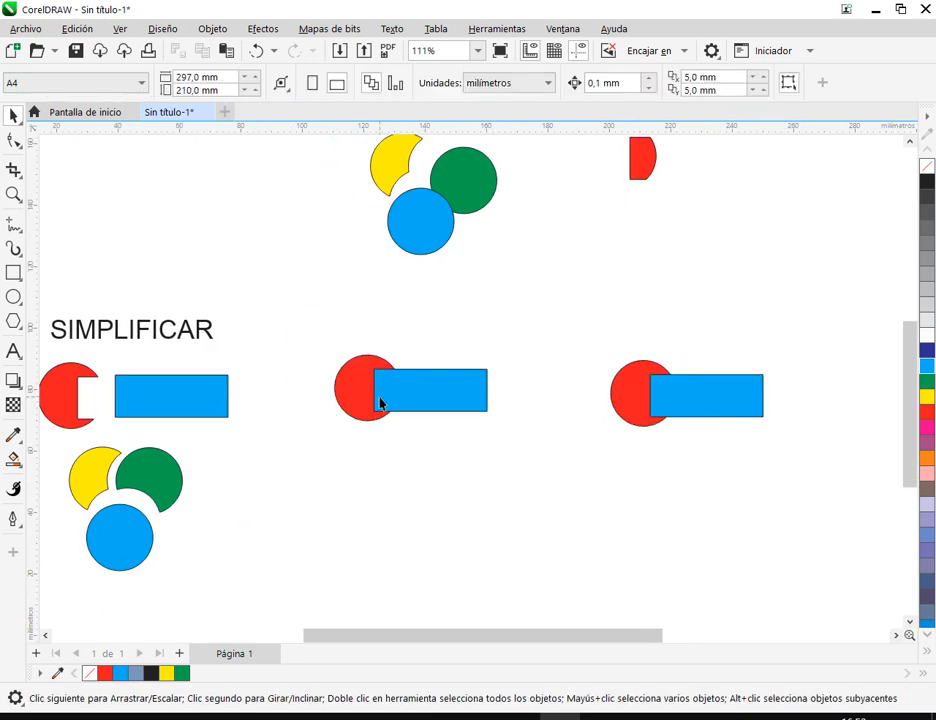
- Try the front minus back operation on the middle circle and rectangle pair in the lower row
drag(327, 329, 514, 470)
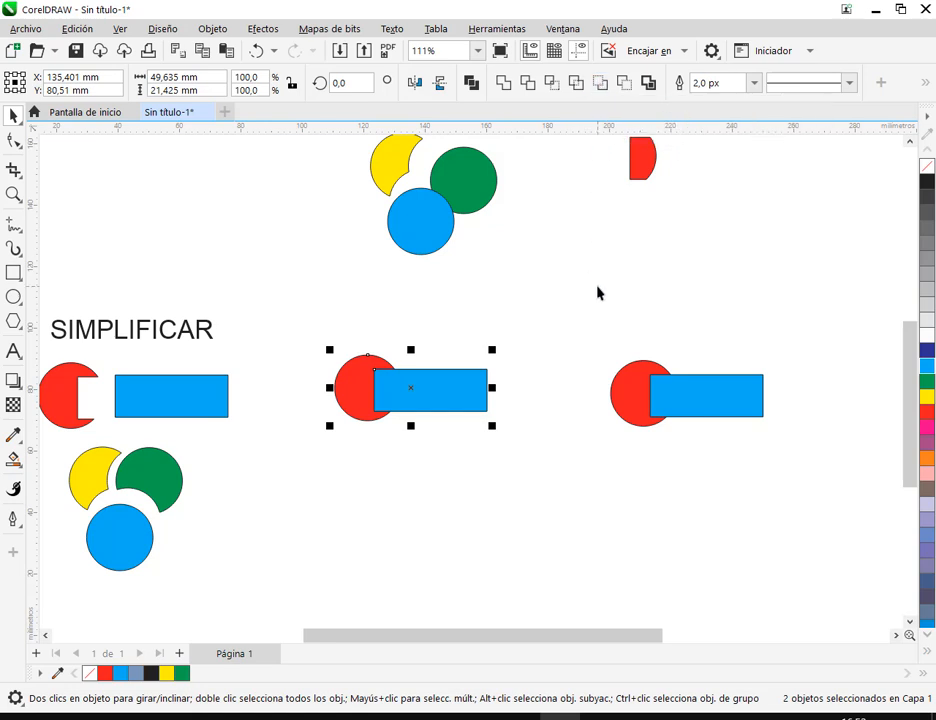
click(600, 84)
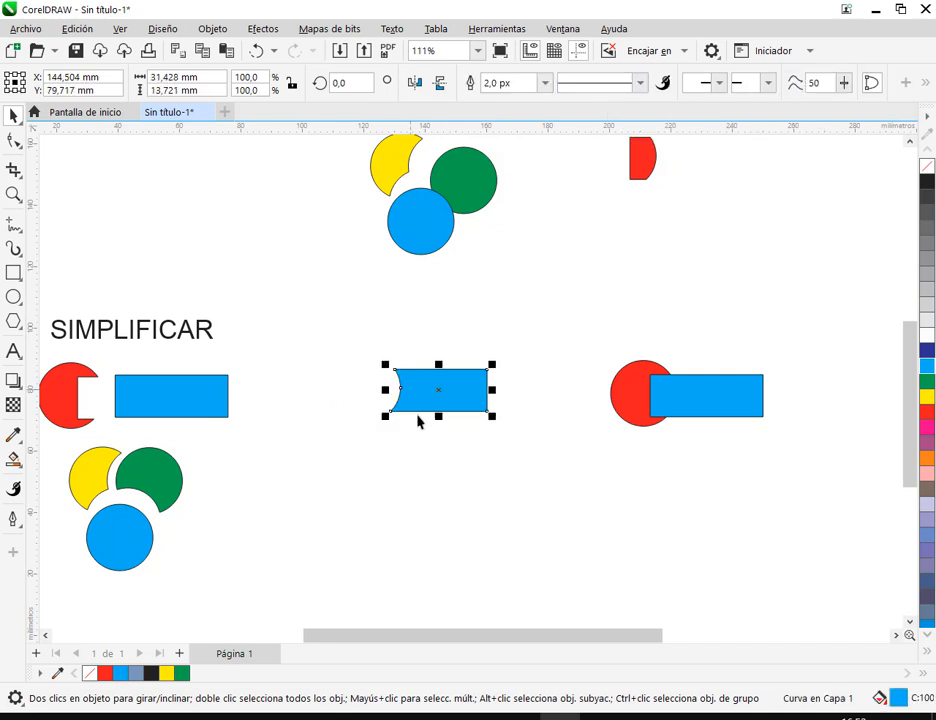
scroll(422, 430, down, 2)
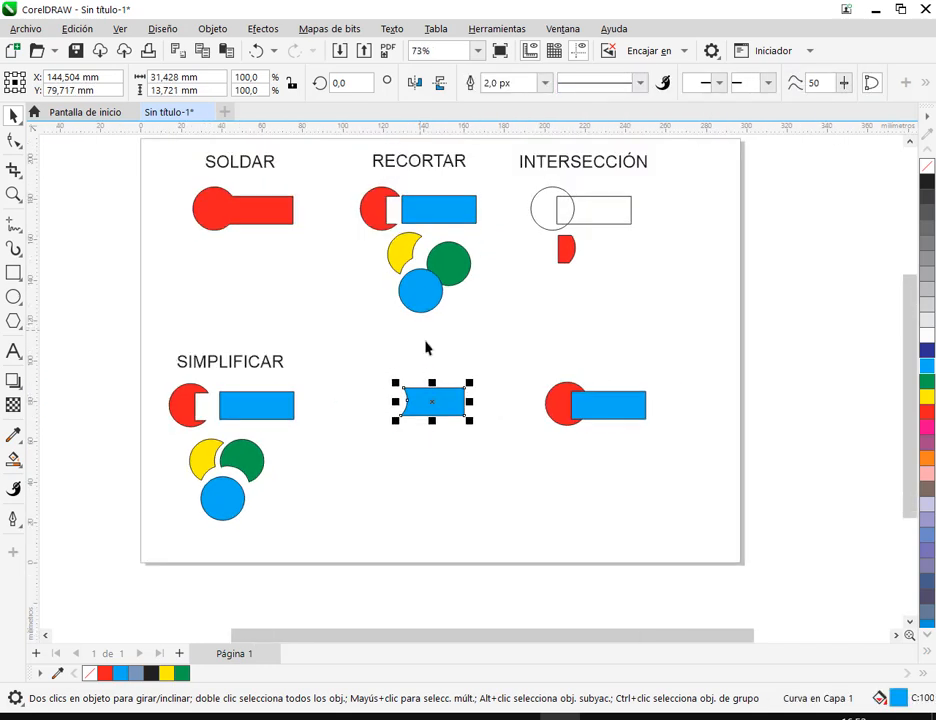
click(449, 378)
scroll(447, 386, up, 1)
drag(447, 386, 458, 420)
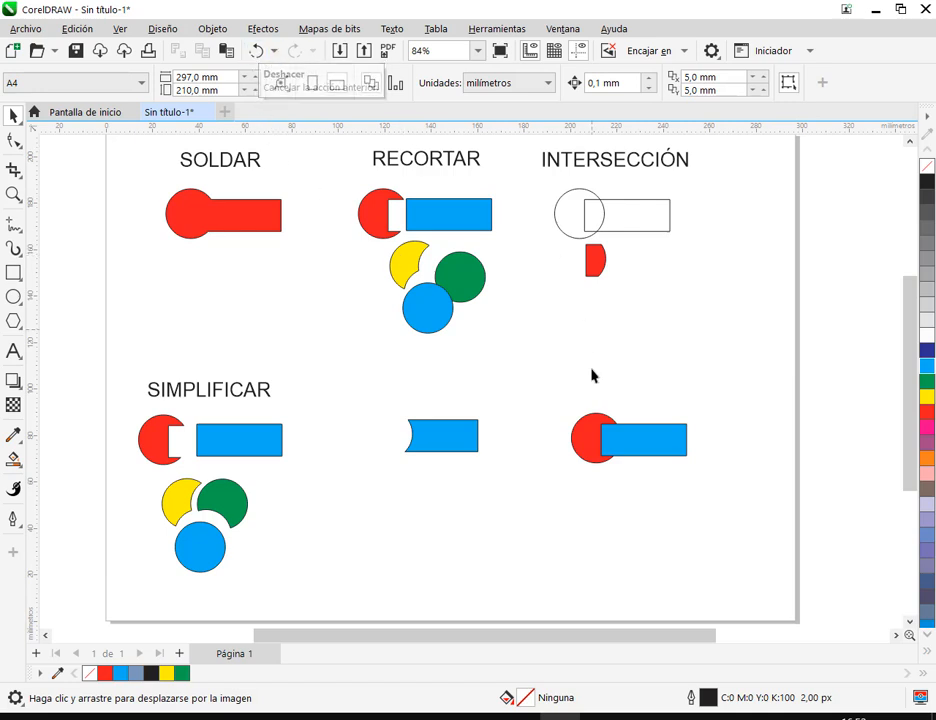
- Compare the cut rectangle with the intact pair beside it, and undo the front minus back operation
click(585, 456)
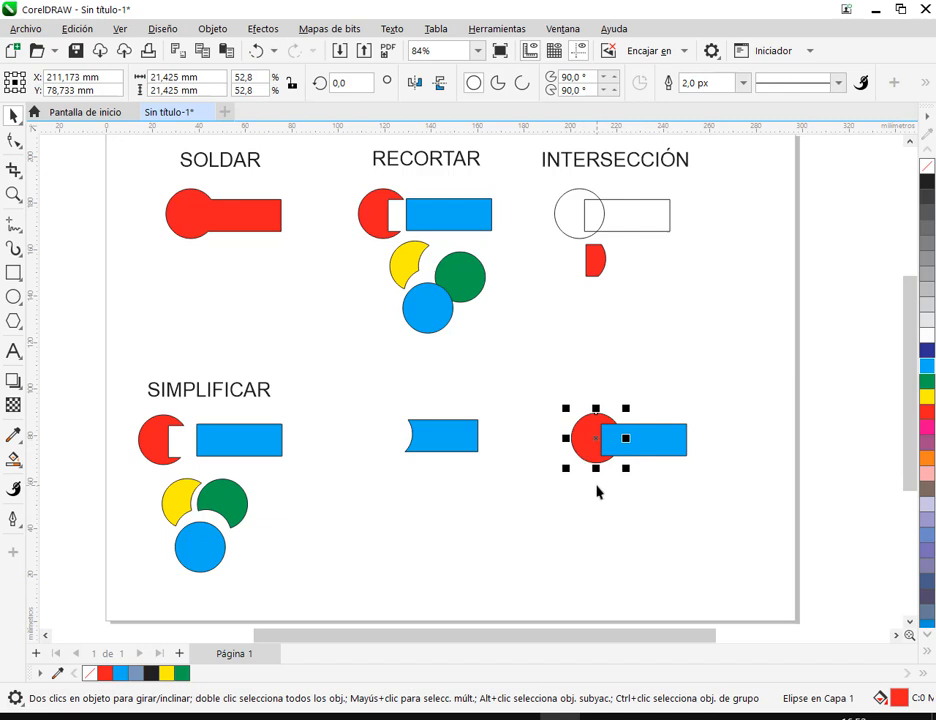
click(682, 454)
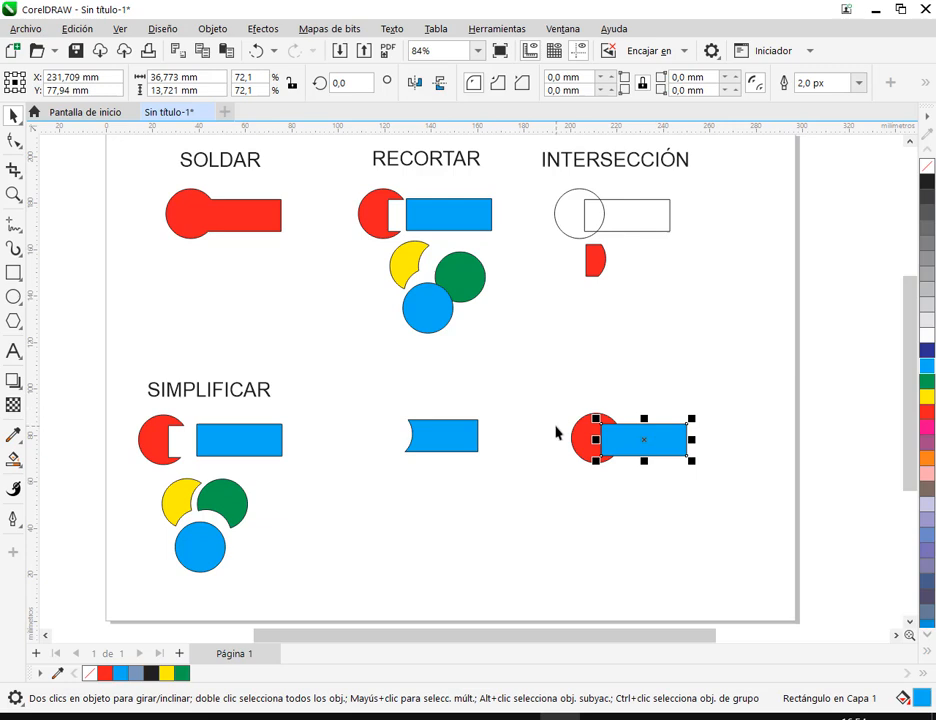
click(438, 440)
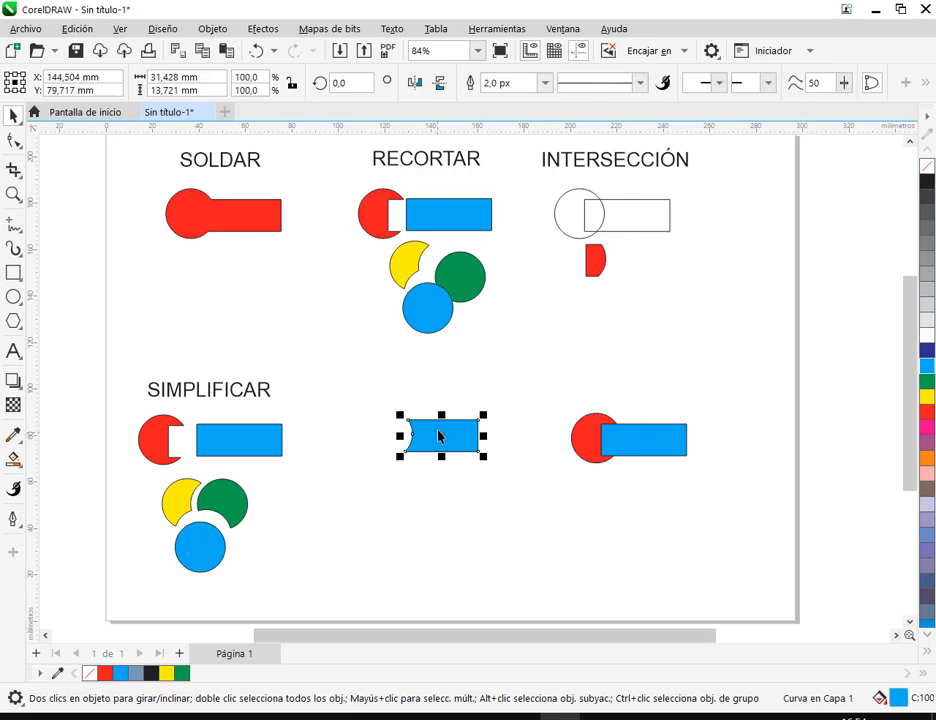
click(535, 402)
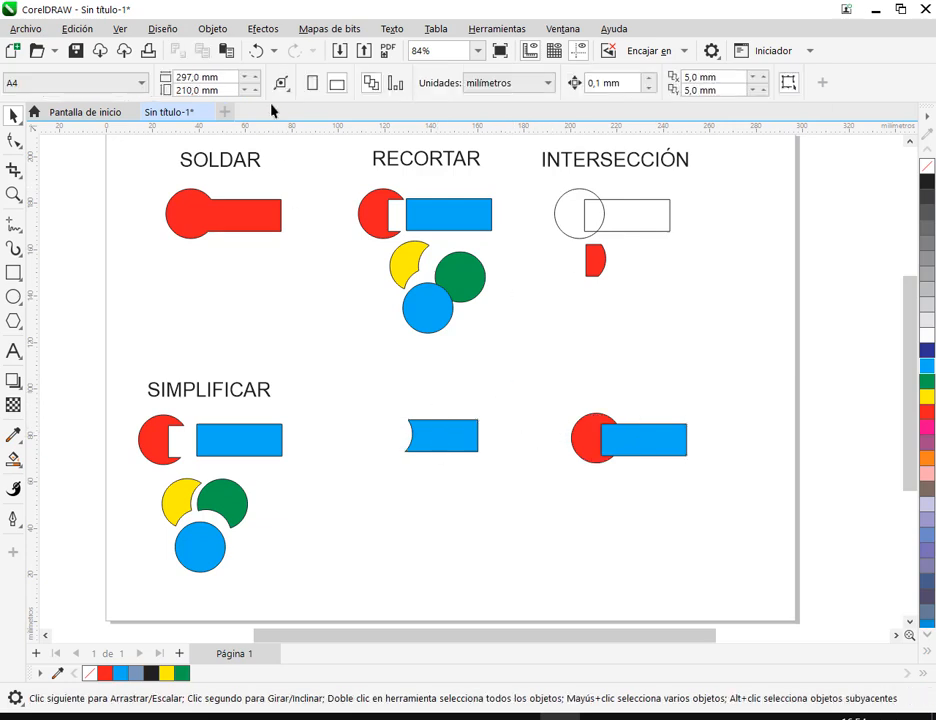
click(257, 50)
drag(428, 436, 516, 474)
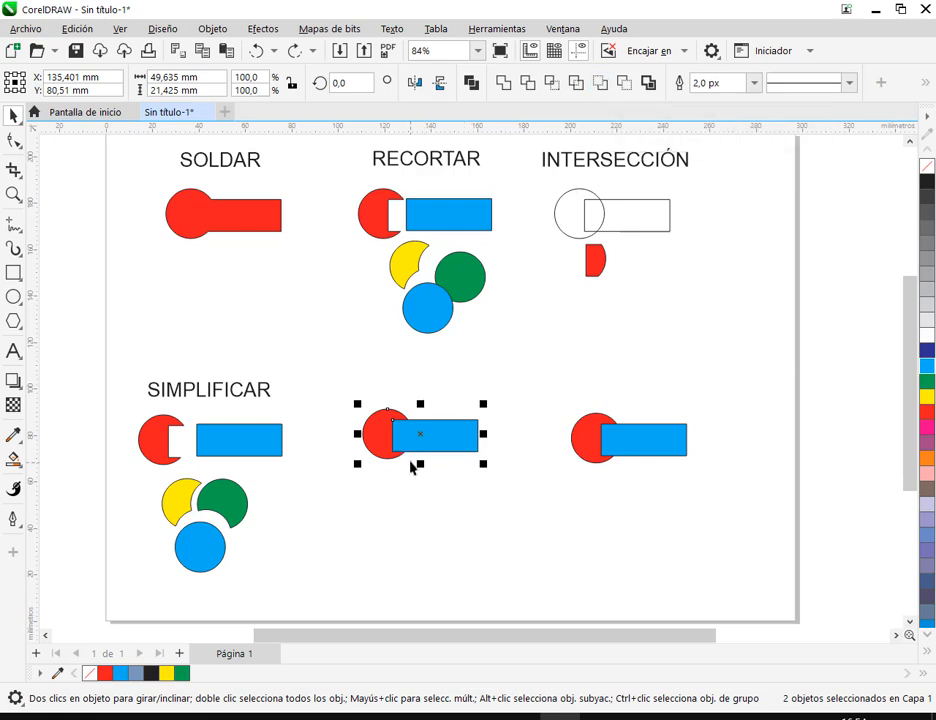
- Copy the SIMPLIFICAR label above the middle circle and rectangle pair and change its text to DELANTE MENOS DETRAS
scroll(418, 416, up, 2)
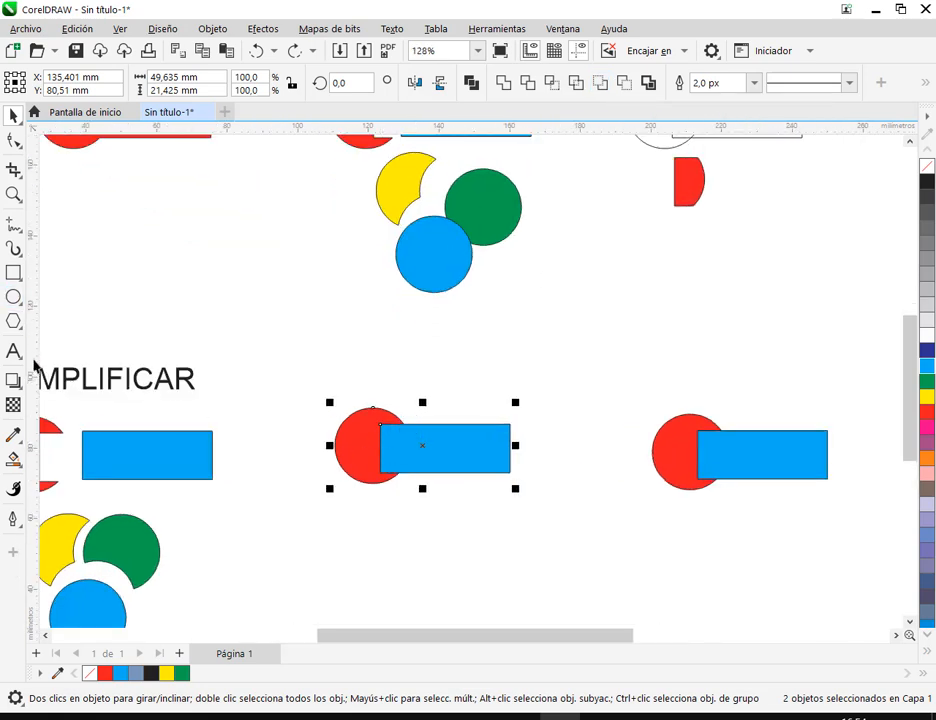
drag(100, 388, 420, 389)
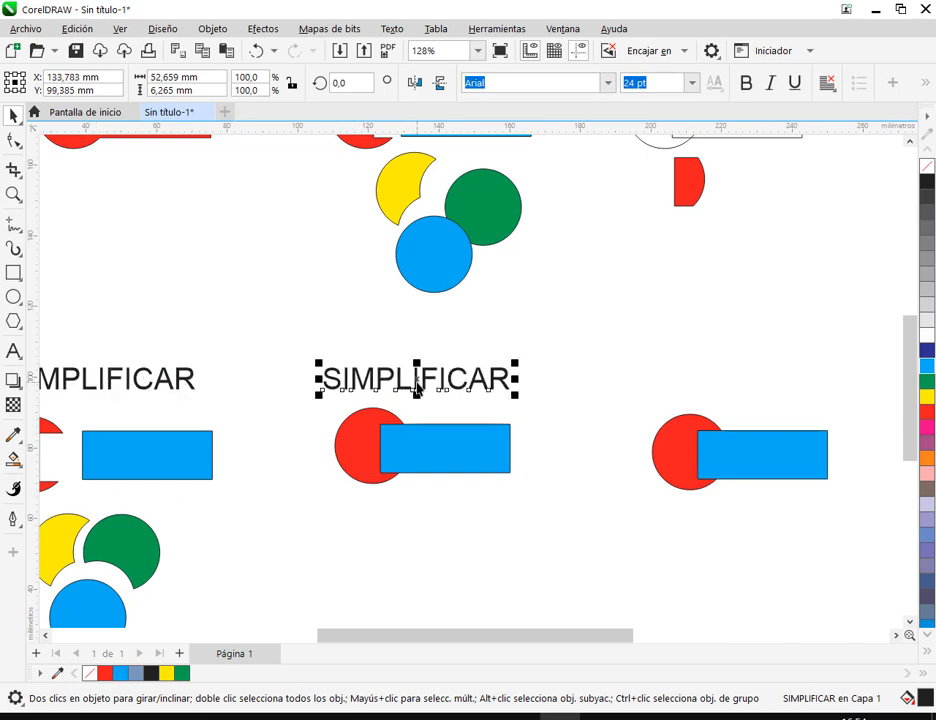
double_click(505, 383)
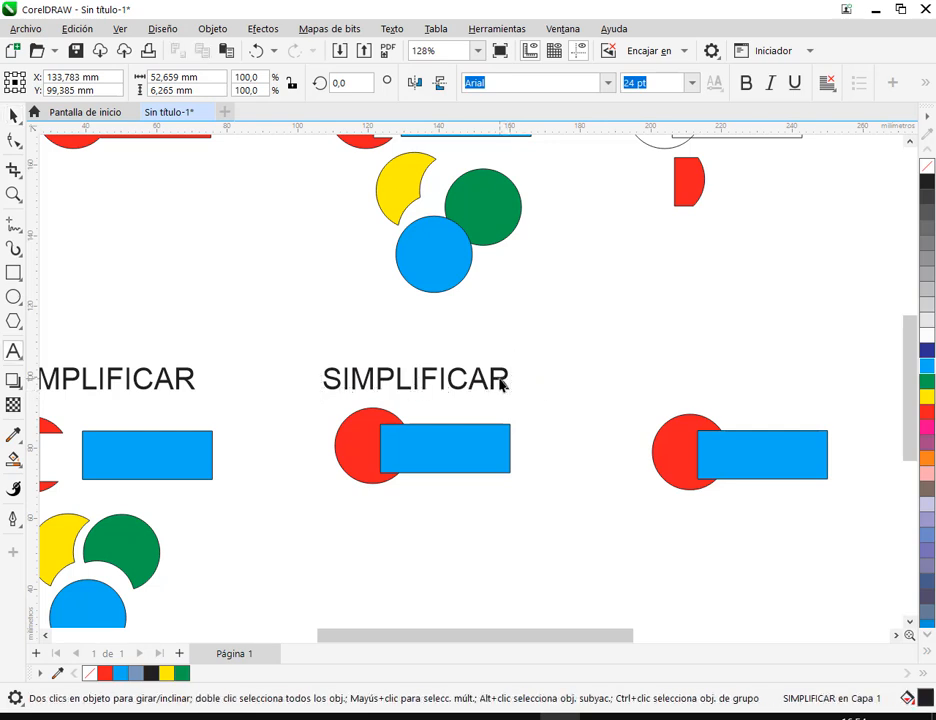
key(ctrl+a)
text(D)
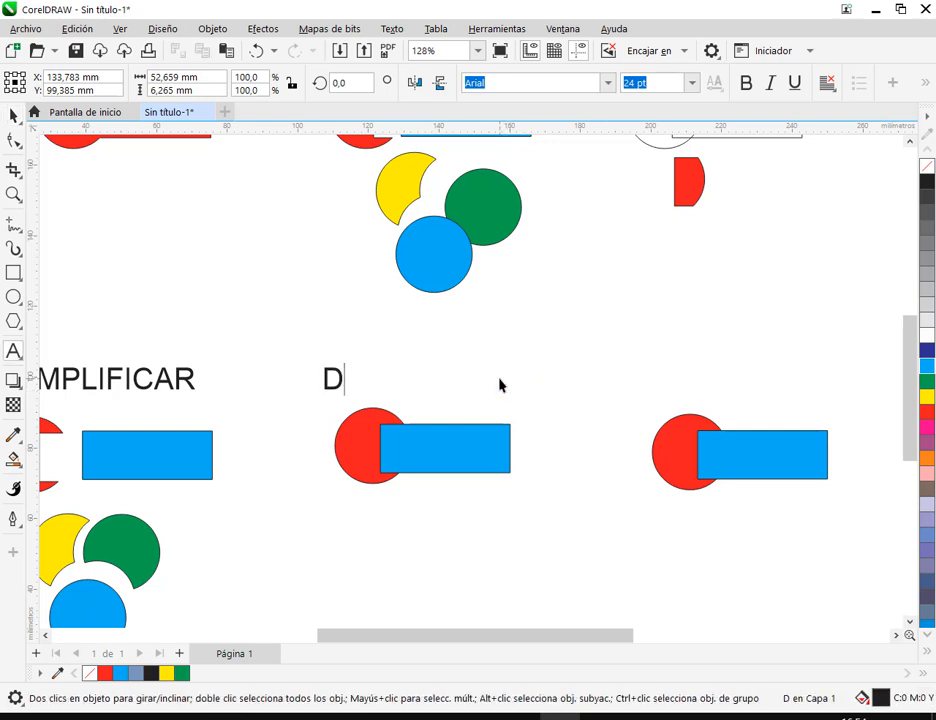
text(ELANTE MENOS DETRAS)
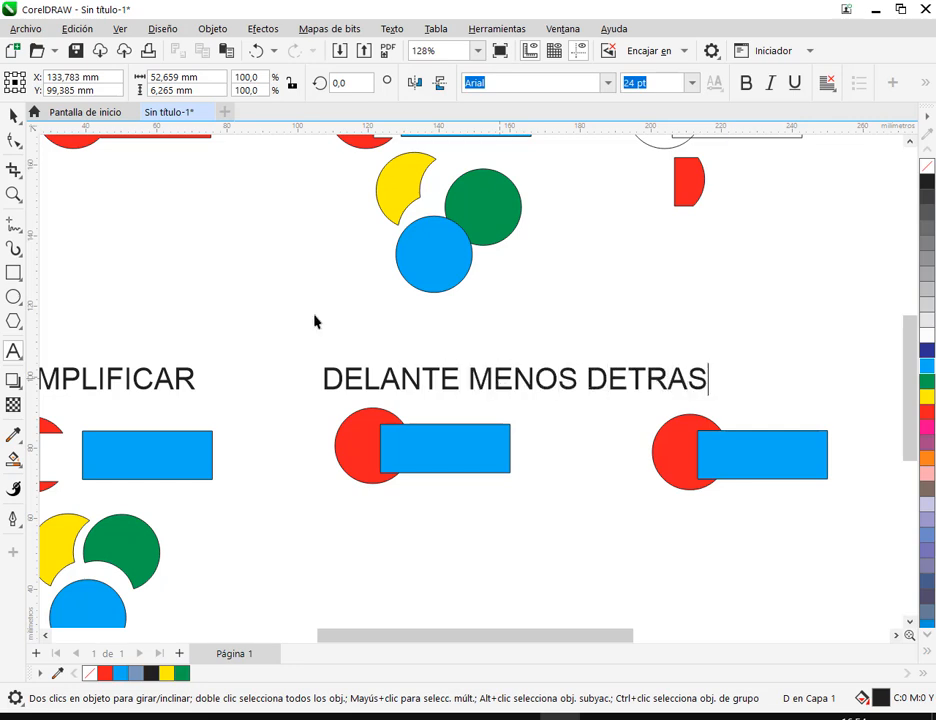
click(13, 116)
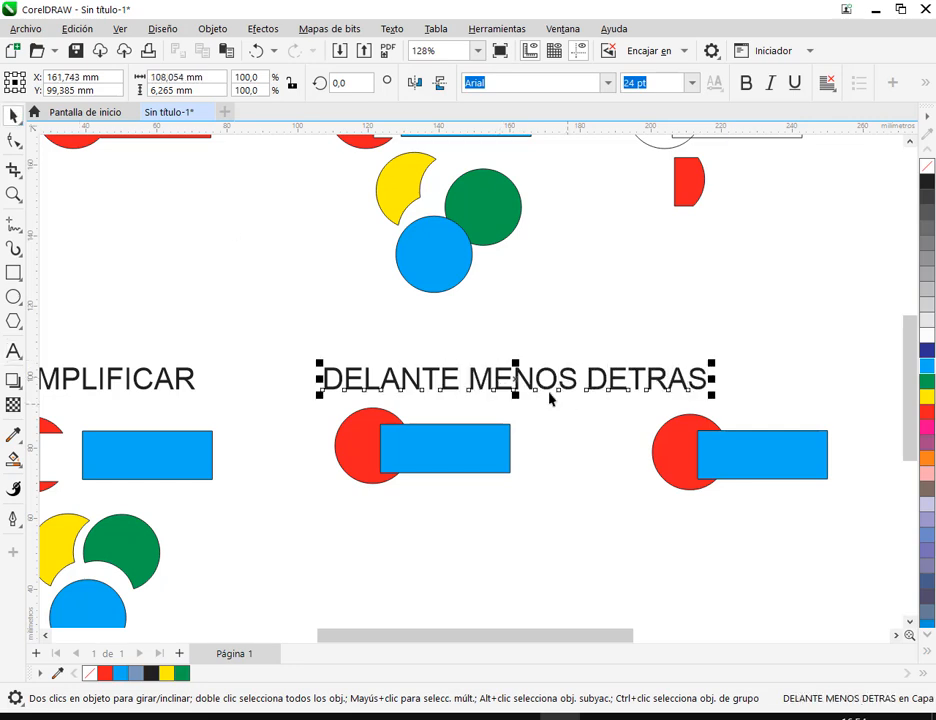
- Move the DELANTE MENOS DETRAS label left over the middle pair and shift the whole SIMPLIFICAR example slightly left
drag(528, 384, 449, 382)
scroll(502, 462, down, 1)
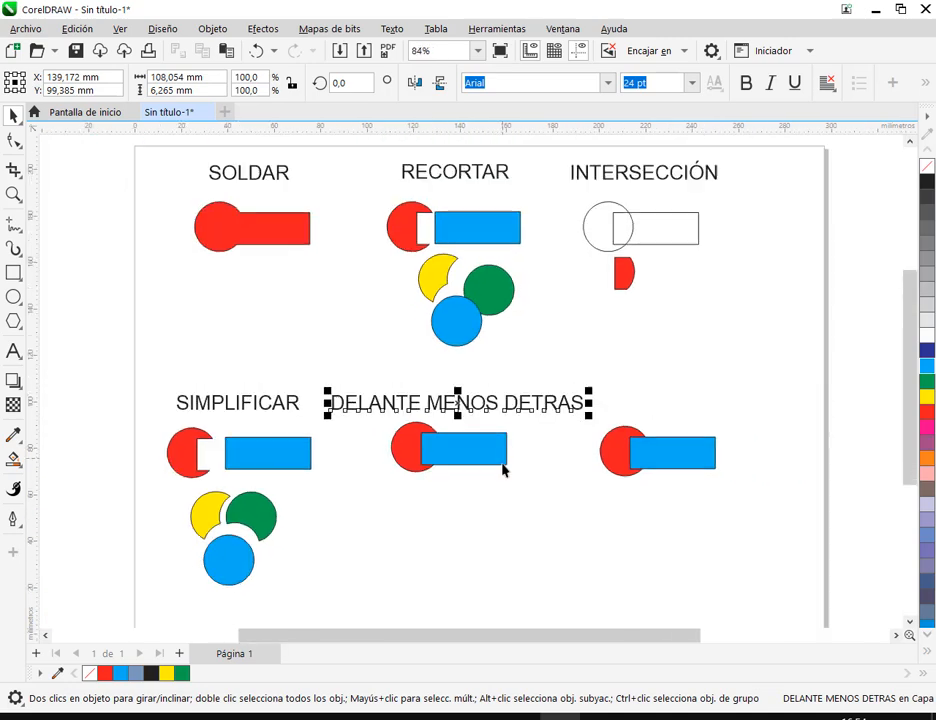
drag(458, 479, 369, 438)
mouse_move(51, 332)
mouse_down()
mouse_move(224, 578)
mouse_move(236, 563)
mouse_up()
drag(211, 411, 188, 411)
- Apply the front minus back operation to the circle and rectangle pair under the DELANTE MENOS DETRAS label
drag(261, 476, 439, 372)
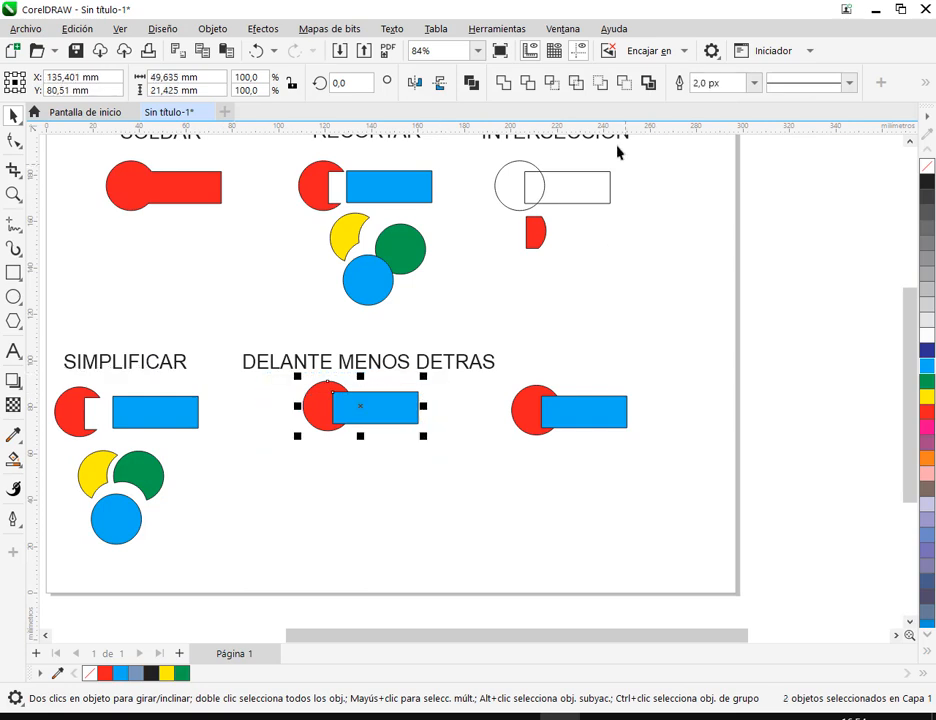
click(602, 85)
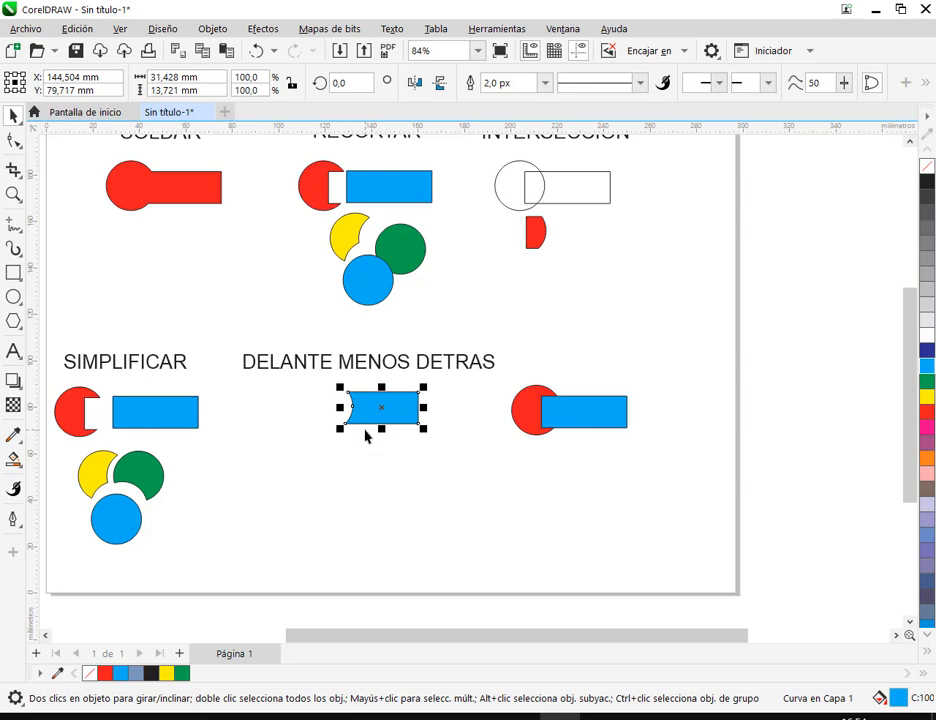
click(357, 472)
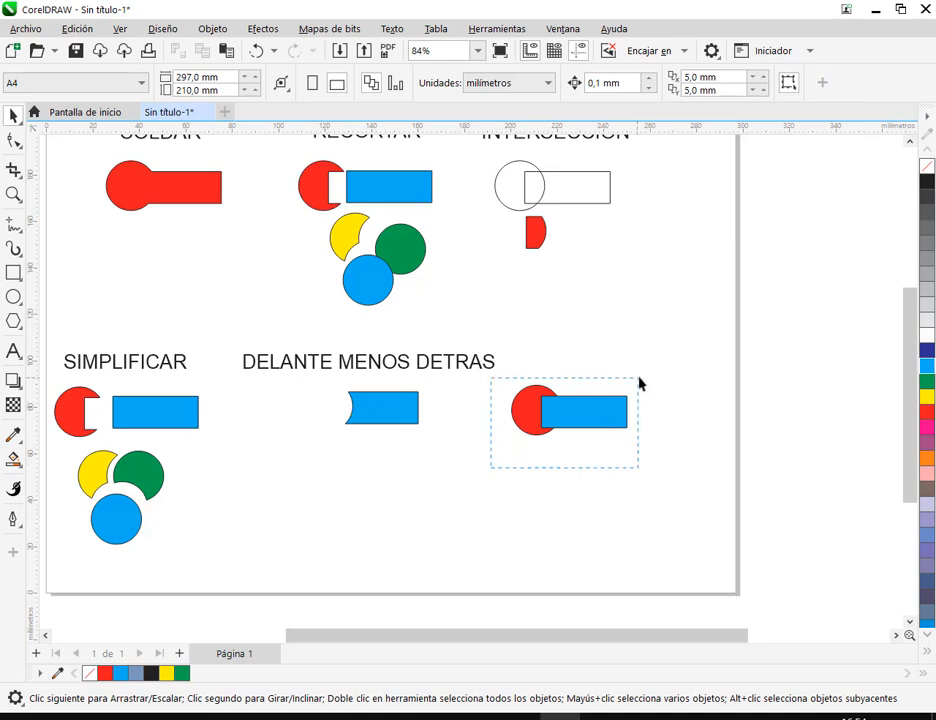
drag(637, 383, 636, 384)
click(508, 497)
- Move the SOLDAR, RECORTAR and INTERSECCIÓN examples with their labels left, toward the page's left edge
scroll(344, 364, down, 1)
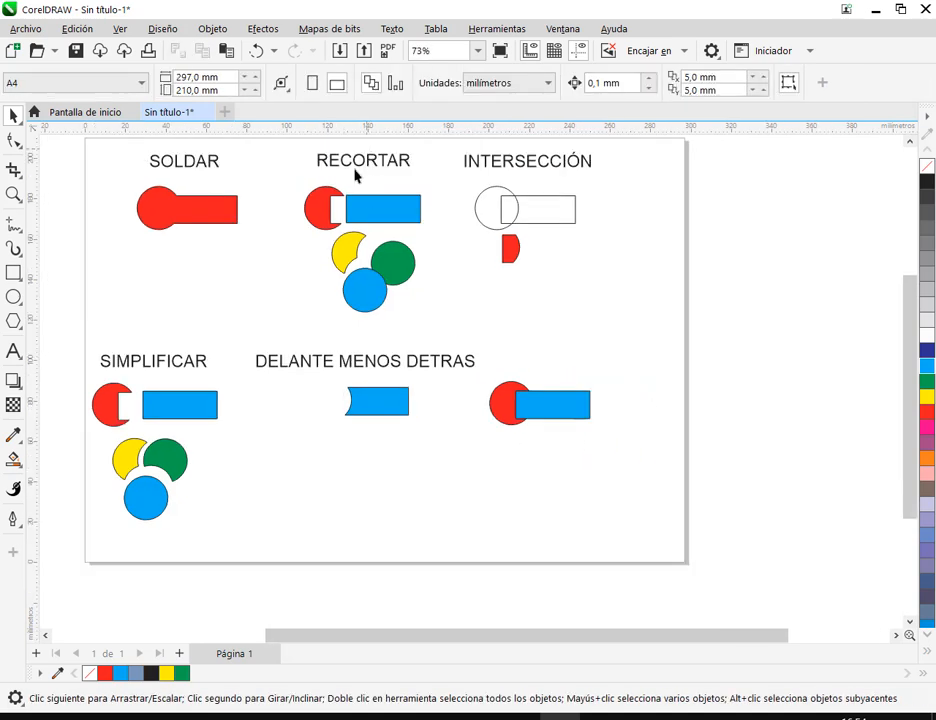
scroll(374, 219, down, 1)
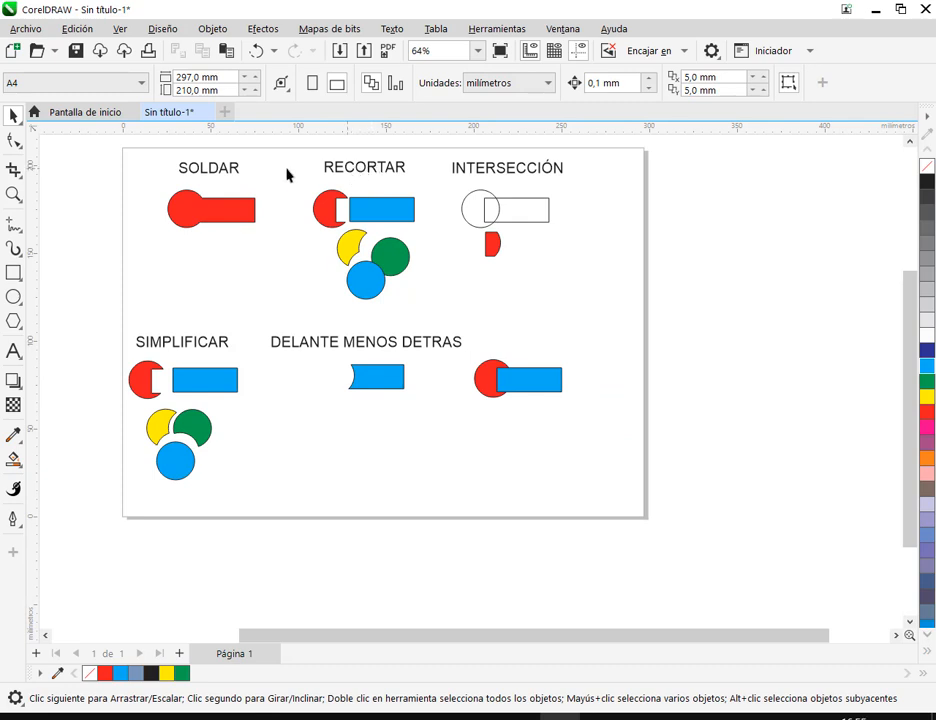
drag(161, 150, 596, 316)
drag(495, 220, 457, 221)
click(493, 242)
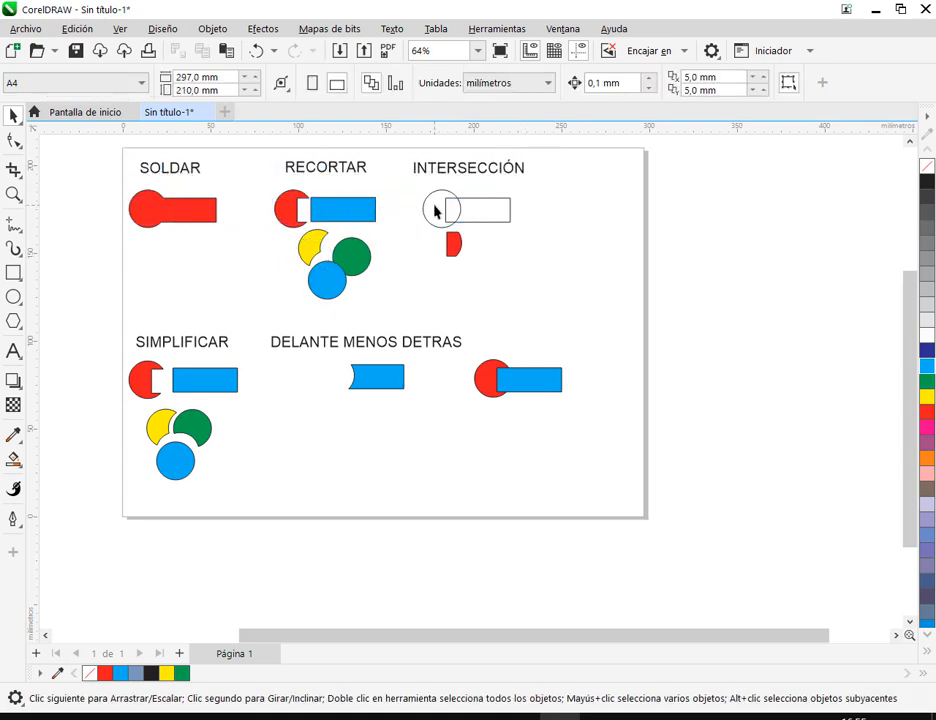
- Examine the shapes in the INTERSECCIÓN and RECORTAR examples to review what each operation does
drag(408, 187, 530, 236)
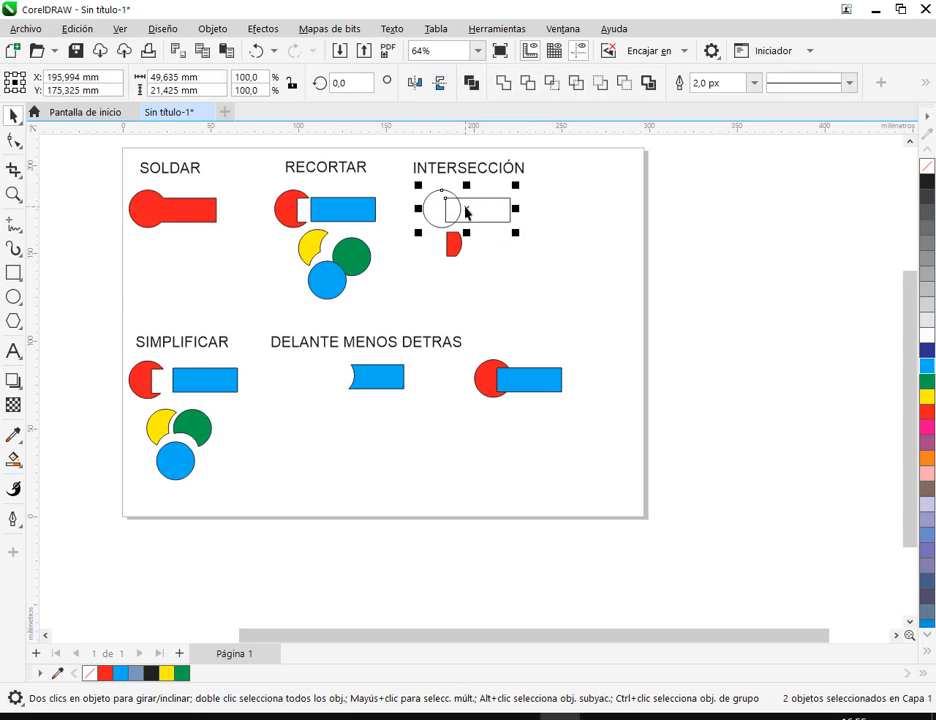
click(457, 244)
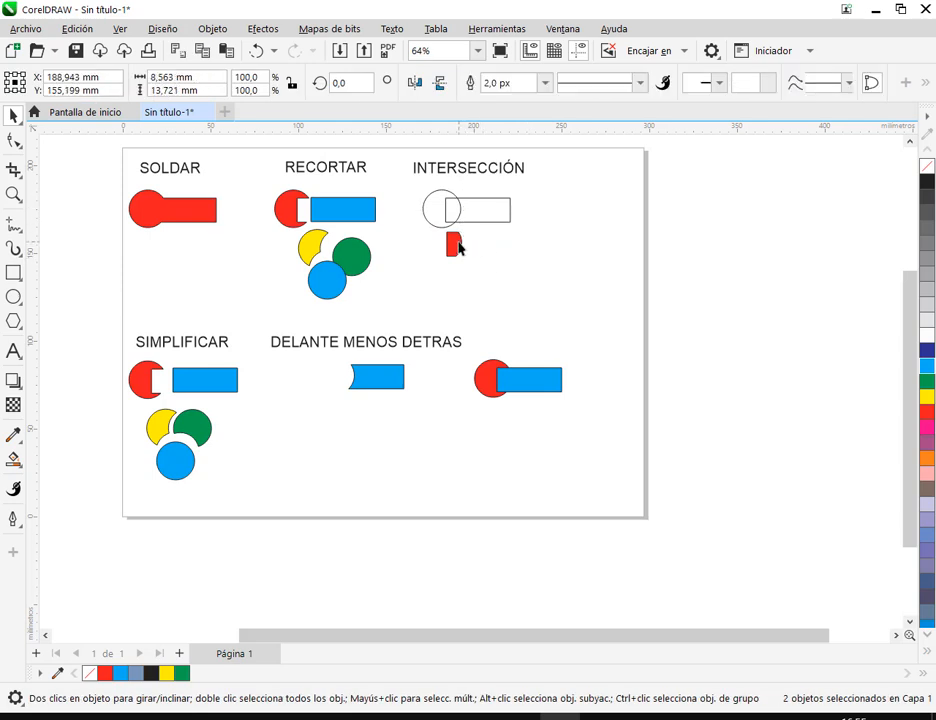
click(497, 297)
drag(384, 181, 267, 232)
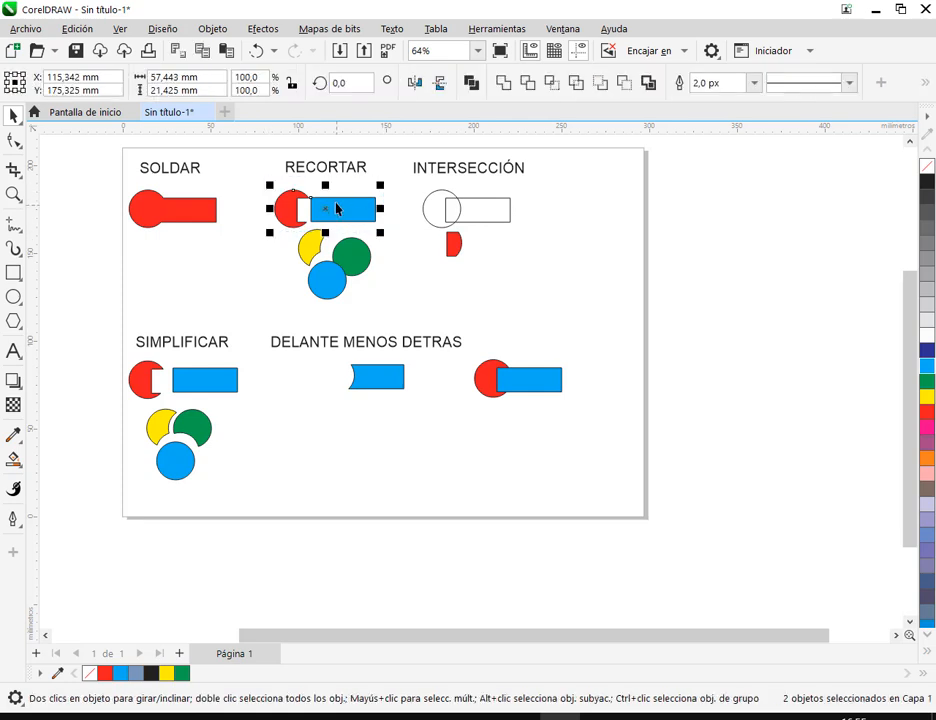
click(395, 240)
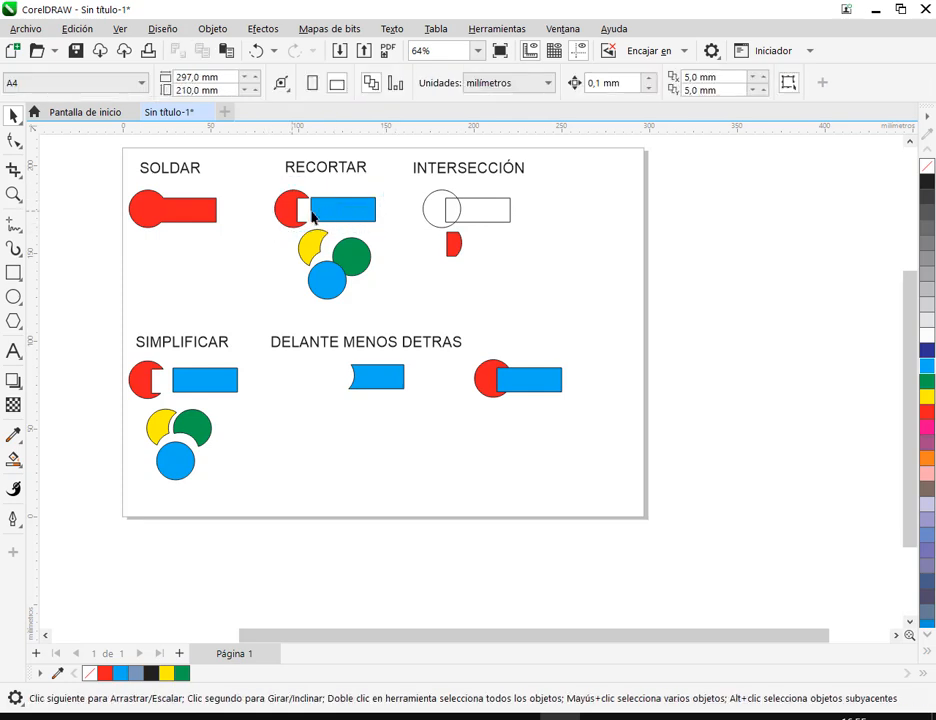
click(346, 214)
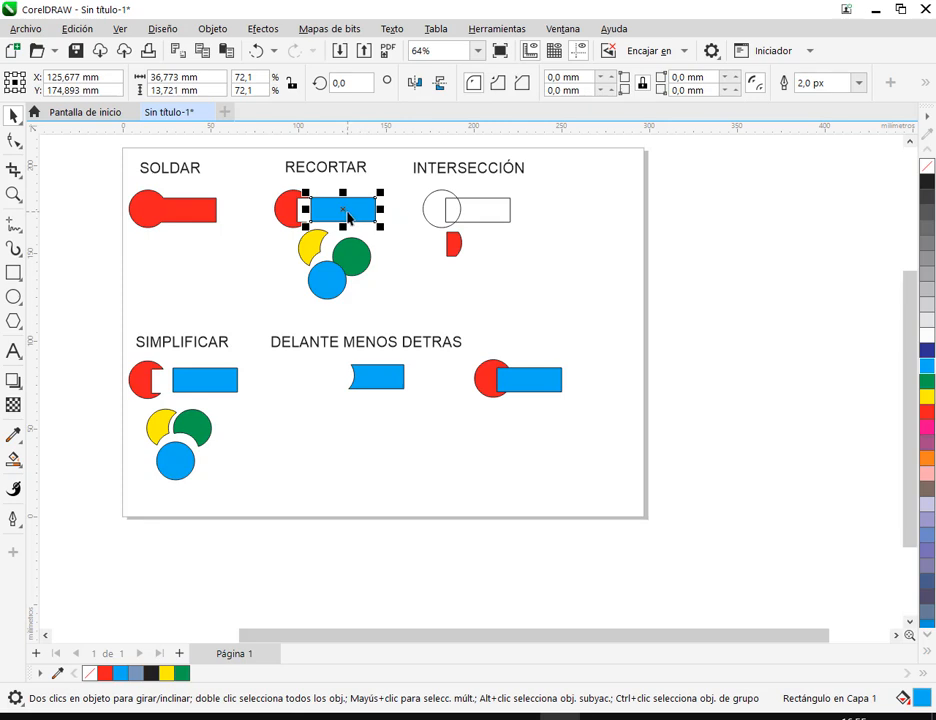
- Move the SIMPLIFICAR label and its example shapes into the upper row, beside the INTERSECCIÓN example
drag(104, 322, 258, 497)
mouse_move(216, 384)
mouse_down()
mouse_move(286, 376)
mouse_move(600, 200)
mouse_move(618, 208)
mouse_up()
click(608, 454)
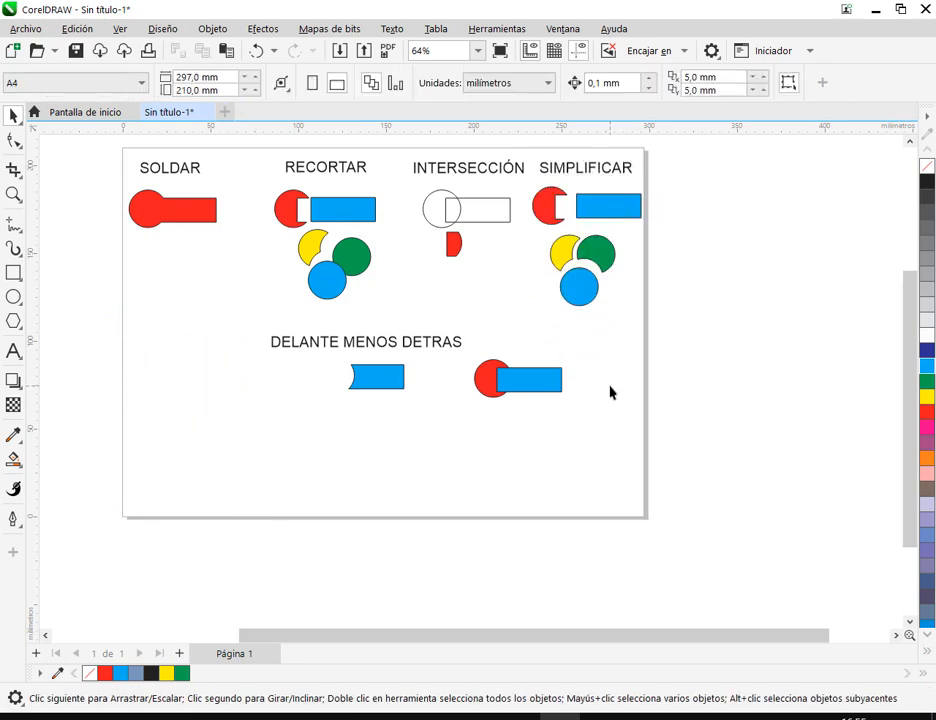
- Move the DELANTE MENOS DETRAS label and its cut rectangle to the left side of the lower row
drag(253, 316, 476, 409)
drag(372, 378, 240, 400)
click(461, 342)
- Move the remaining circle and rectangle pair slightly left and down, and place a copy of it near the page's lower edge
drag(452, 341, 590, 428)
drag(537, 397, 501, 405)
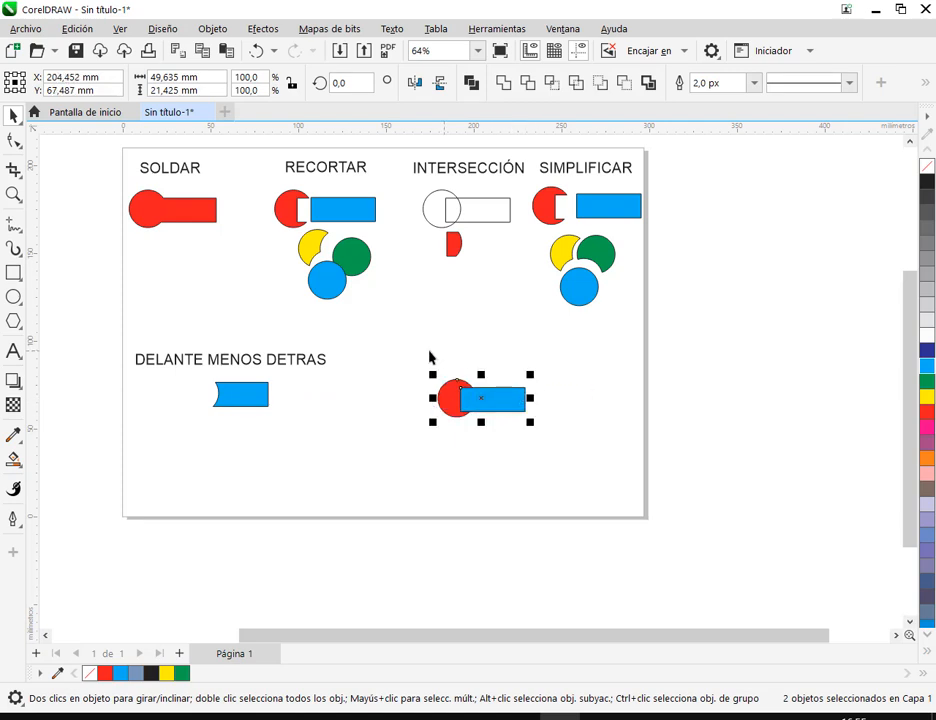
mouse_move(480, 402)
mouse_down()
mouse_move(485, 409)
mouse_move(369, 492)
mouse_up()
- Apply the back minus front operation to the upper circle and rectangle pair and compare it with the RECORTAR example
mouse_move(431, 372)
mouse_down()
mouse_move(541, 418)
mouse_move(541, 432)
mouse_move(520, 399)
mouse_up()
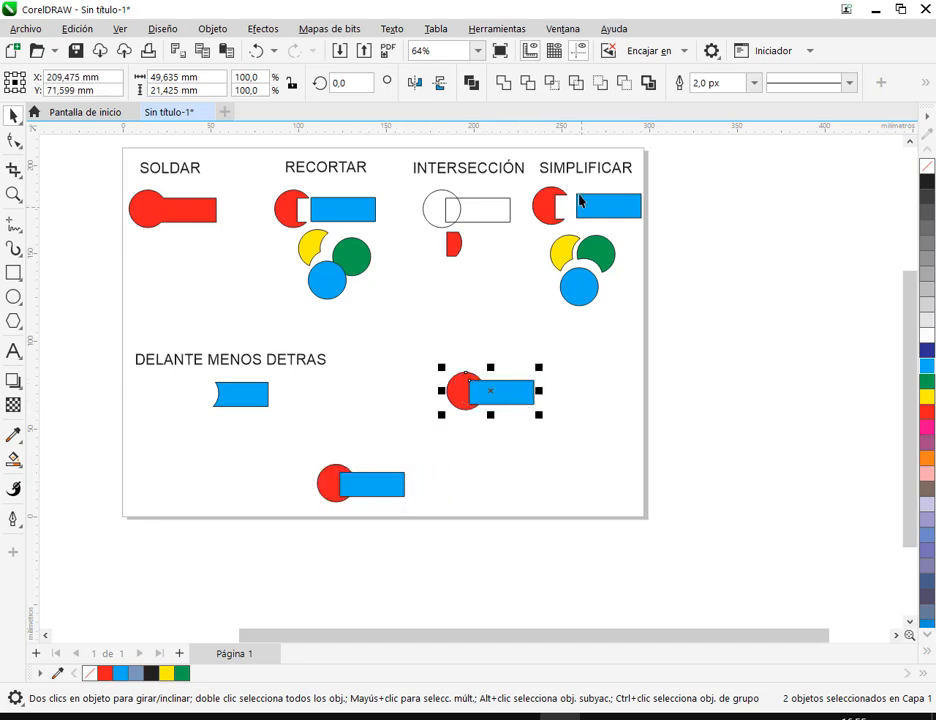
click(622, 83)
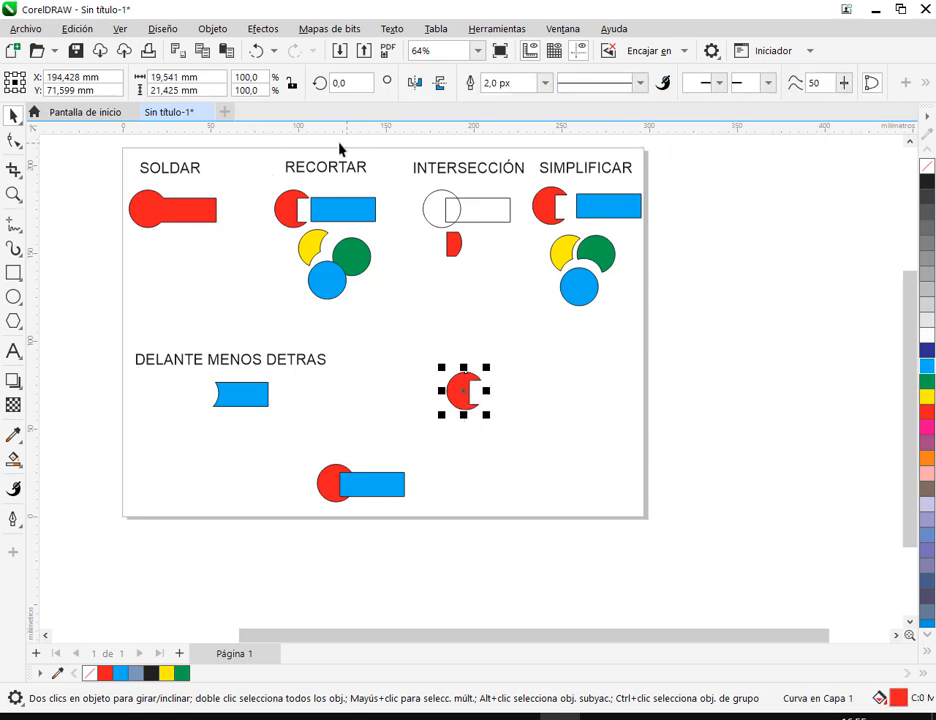
click(514, 394)
click(363, 221)
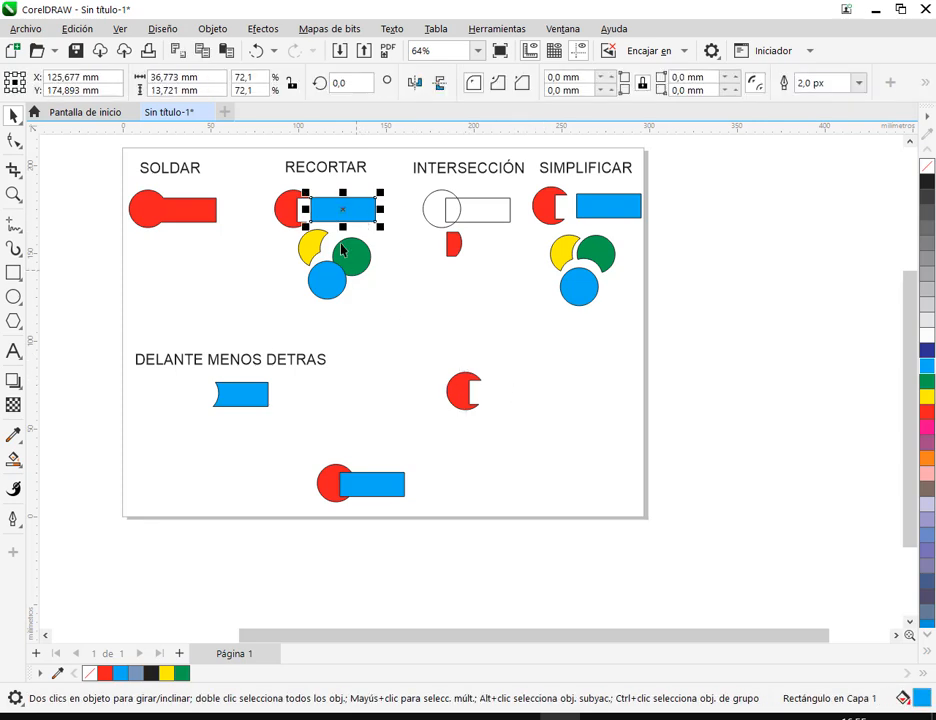
click(556, 408)
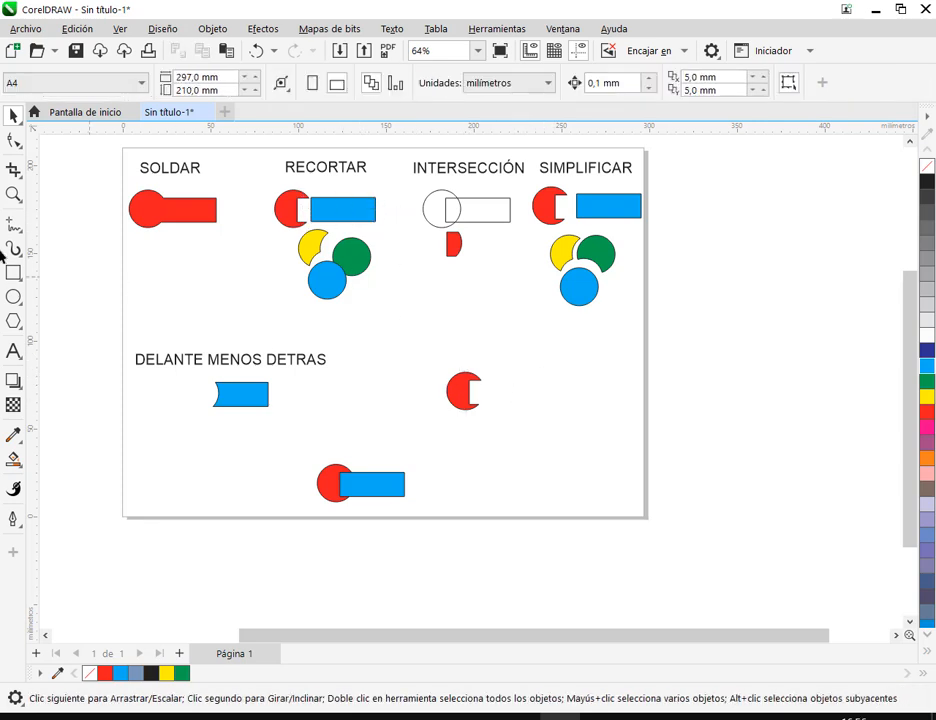
- Copy the DELANTE MENOS DETRAS label above the cut red circle and change its text to DETRAS MENOS DELANTE
click(226, 368)
drag(226, 368, 498, 367)
double_click(500, 366)
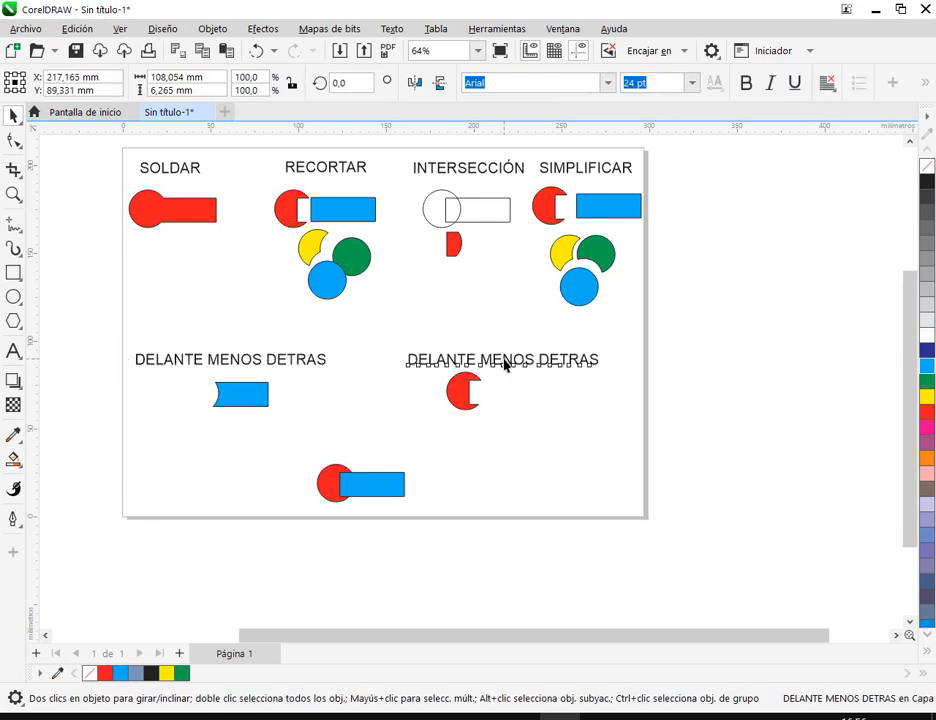
double_click(441, 362)
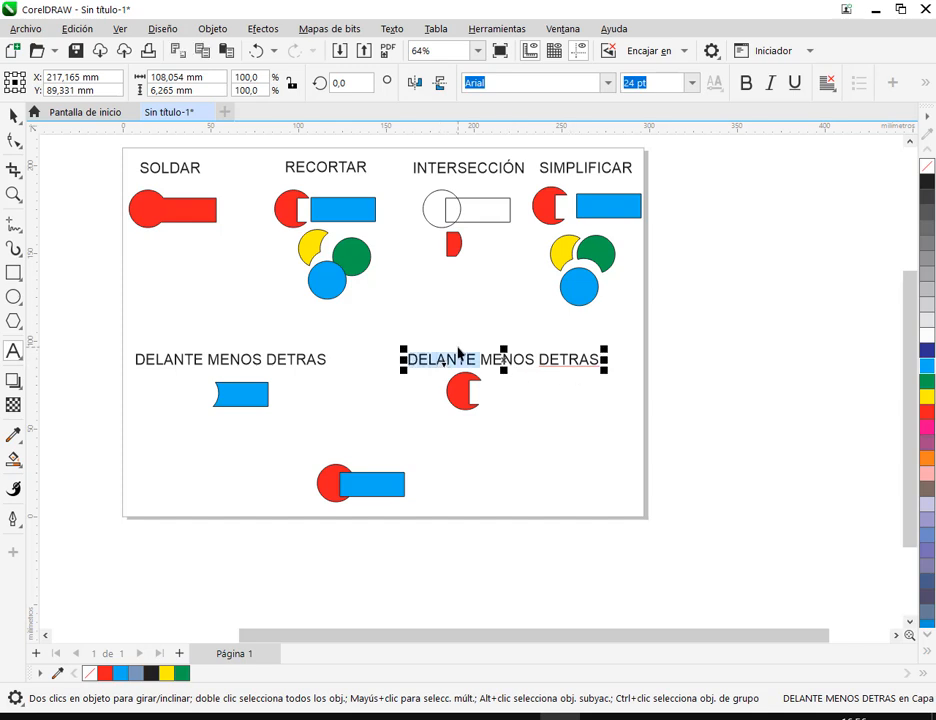
text(DETRAS)
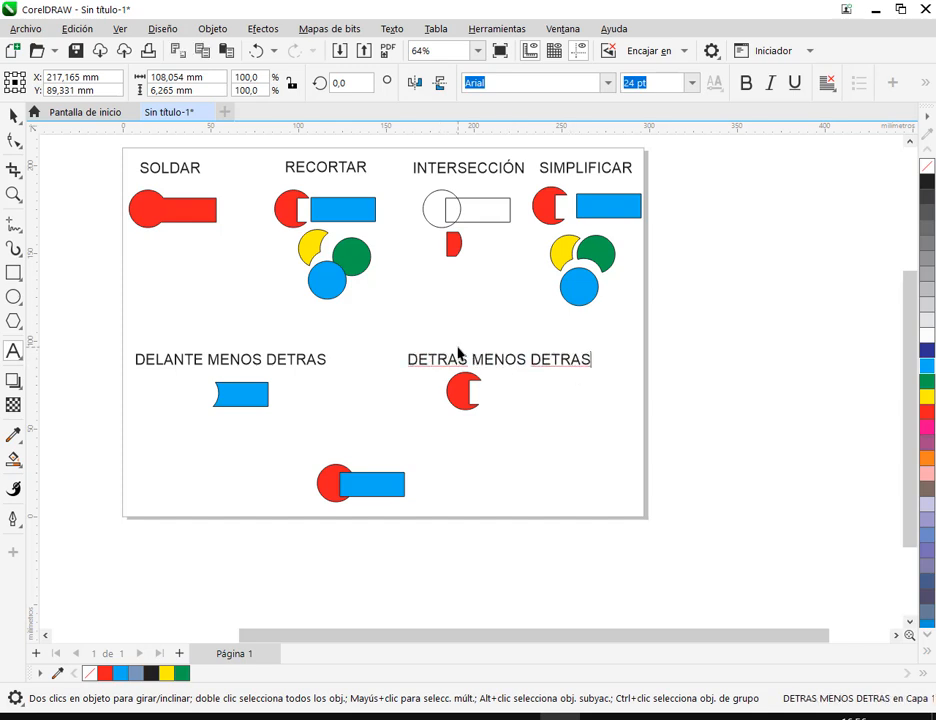
key(shift+End)
text(DELANT)
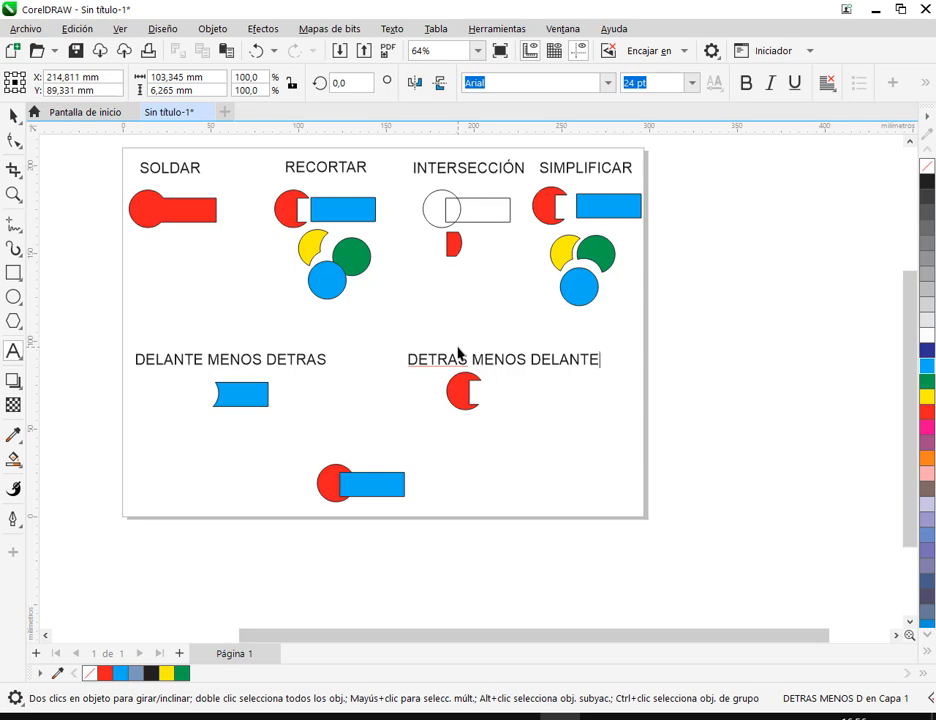
click(14, 122)
click(503, 410)
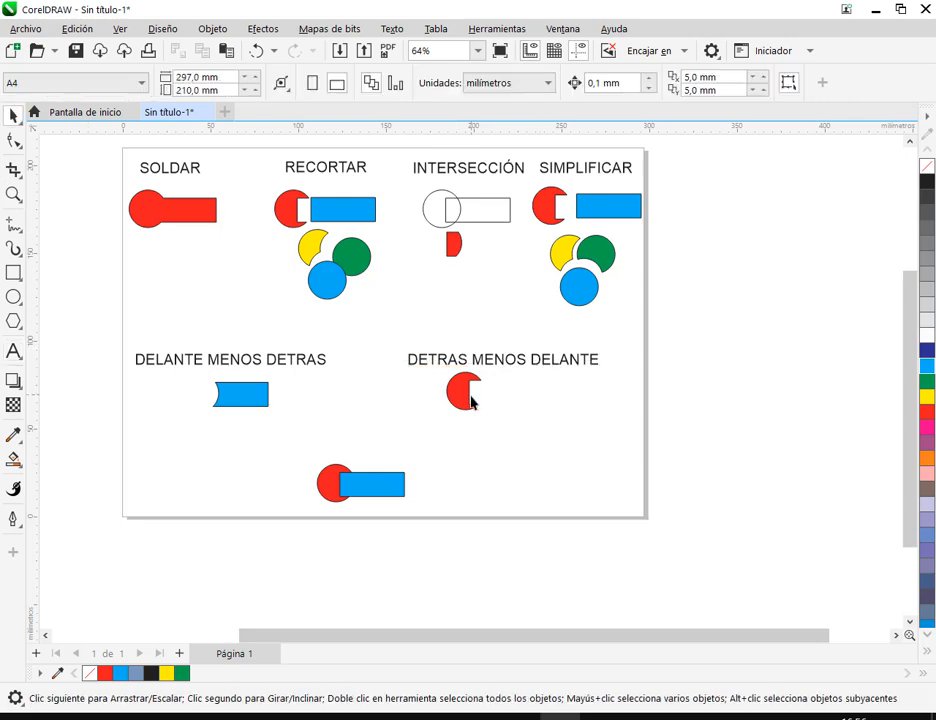
- Draw a circle about 117 mm in diameter in the empty area left of the page and move it further left
scroll(534, 456, up, 1)
drag(534, 456, 576, 507)
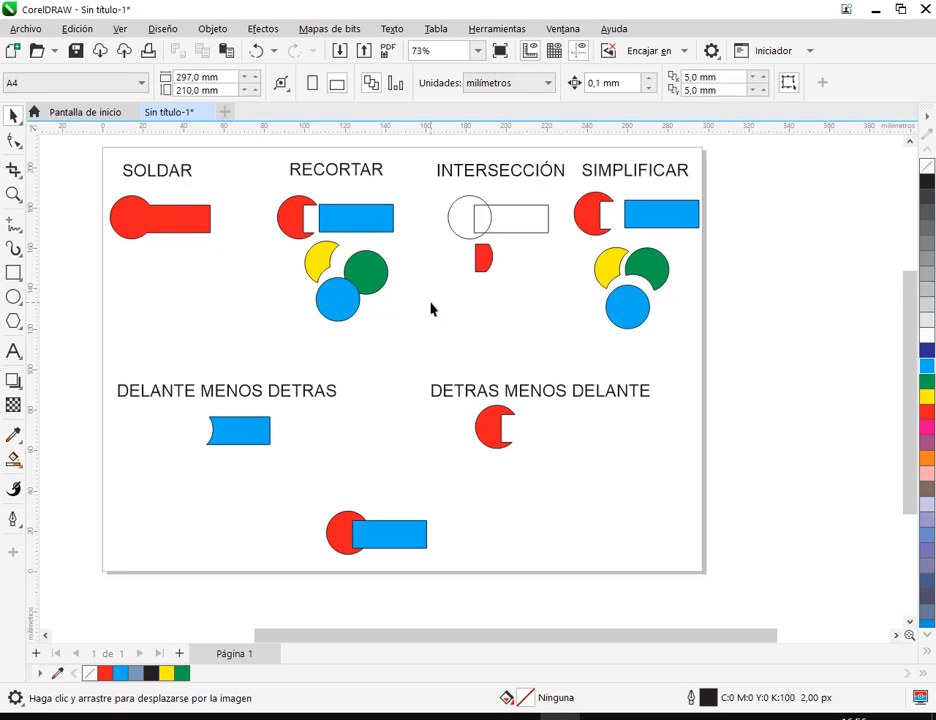
mouse_move(207, 297)
mouse_down()
mouse_move(463, 316)
mouse_move(645, 278)
mouse_up()
drag(318, 326, 494, 451)
scroll(315, 313, down, 4)
drag(328, 393, 556, 560)
key(Delete)
click(12, 297)
drag(500, 469, 466, 448)
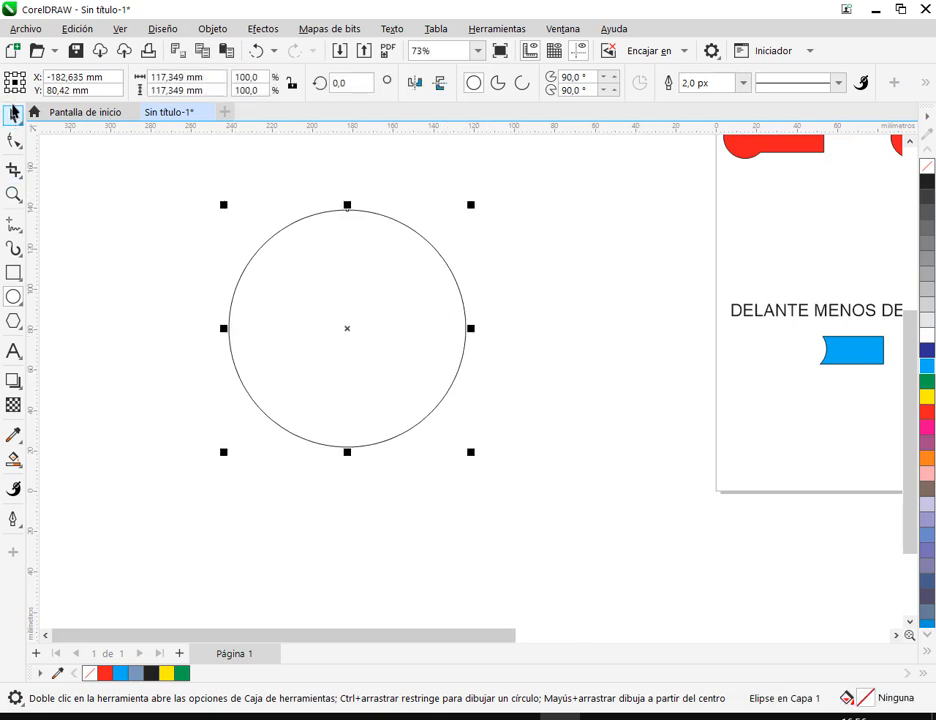
click(12, 116)
drag(389, 371, 298, 377)
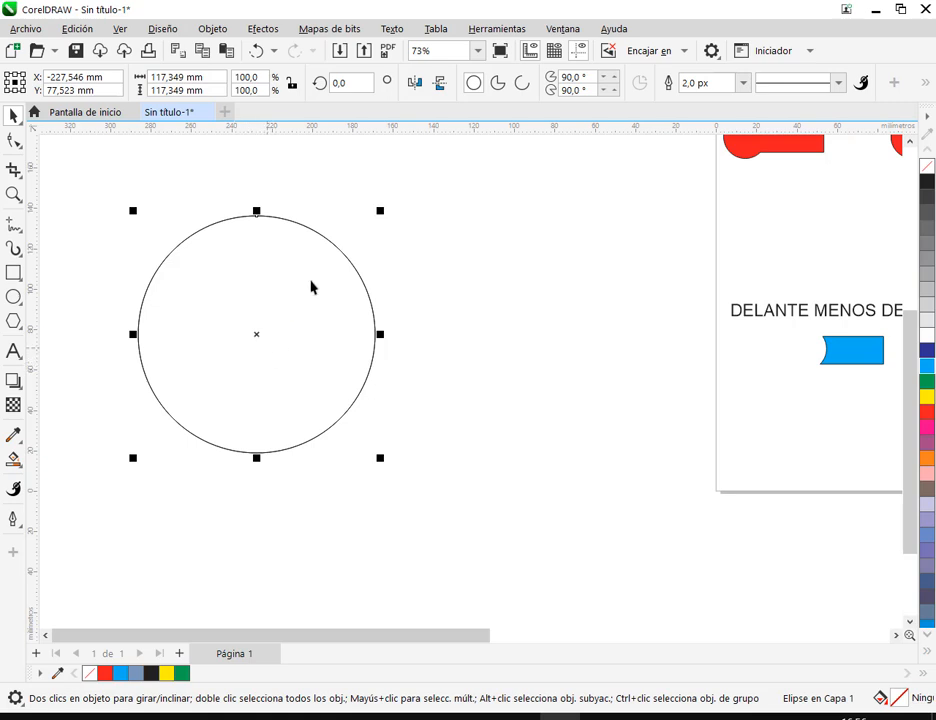
- Shrink the circle to about 95 mm in diameter and place an overlapping copy about 37 mm to its right
drag(100, 165, 360, 440)
click(259, 337)
drag(256, 330, 330, 325)
click(461, 597)
- Fill the left circle with yellow and the right circle with red
click(186, 346)
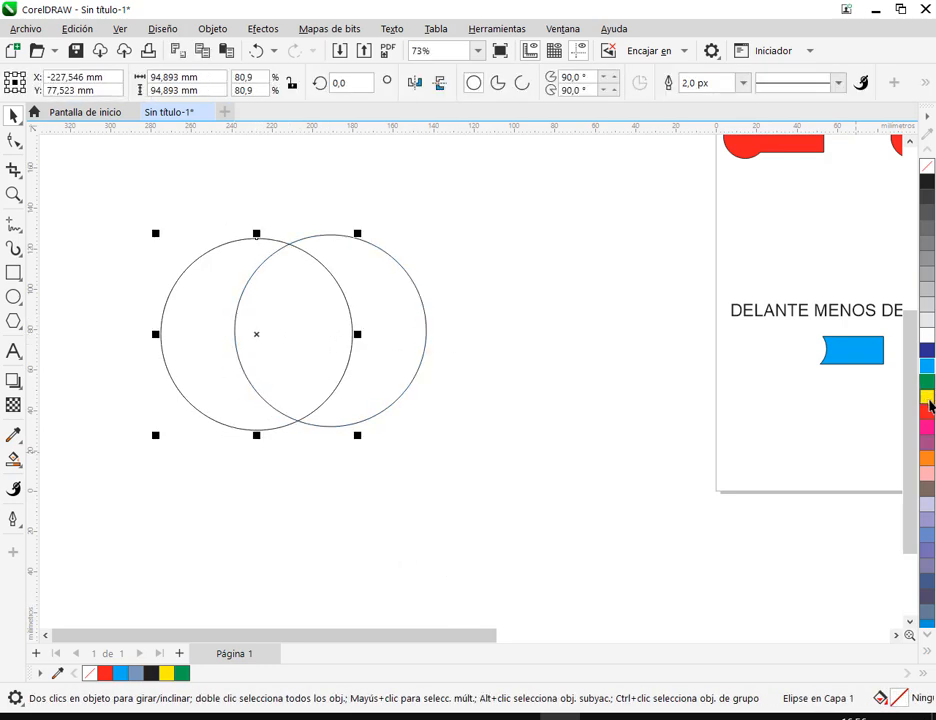
click(927, 397)
click(379, 338)
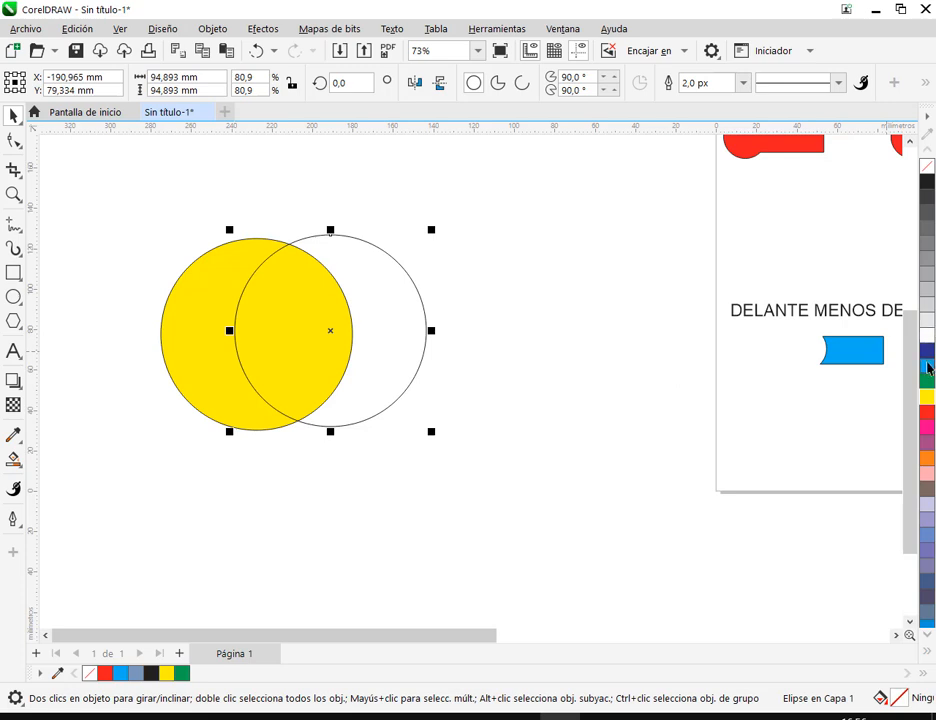
click(927, 411)
click(636, 501)
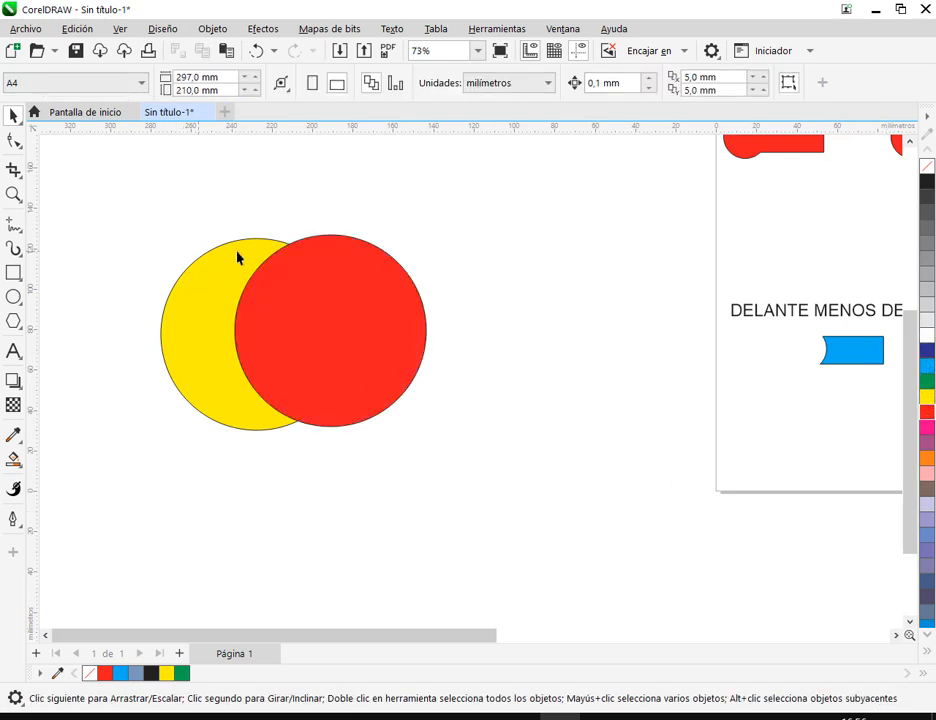
- Move the red circle about 9 mm left and 9 mm up over the yellow circle
mouse_move(340, 353)
mouse_down()
mouse_move(324, 353)
mouse_move(331, 340)
mouse_up()
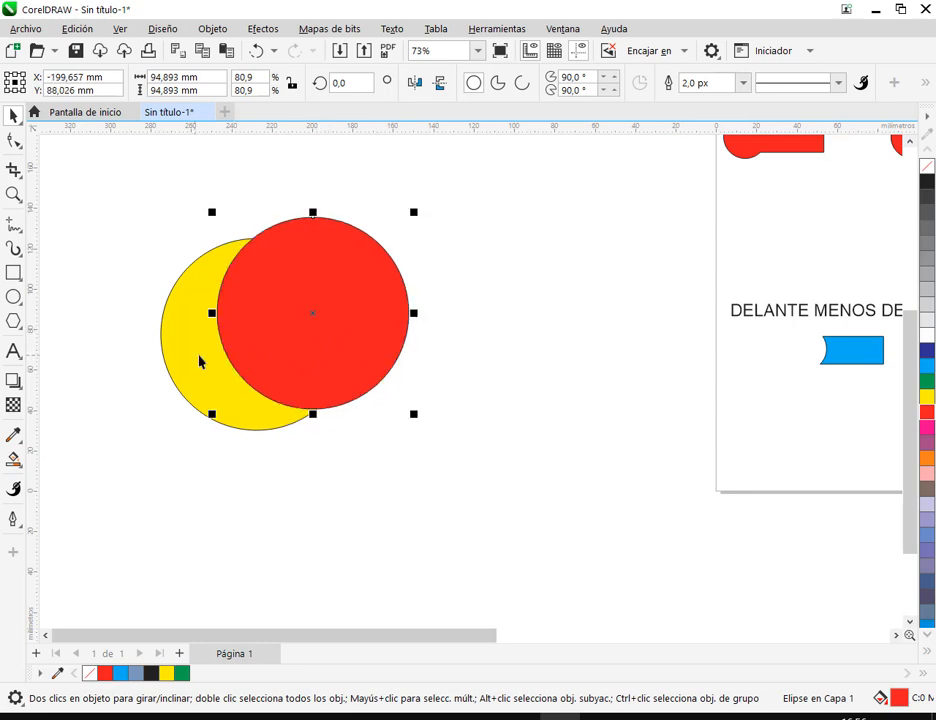
click(548, 384)
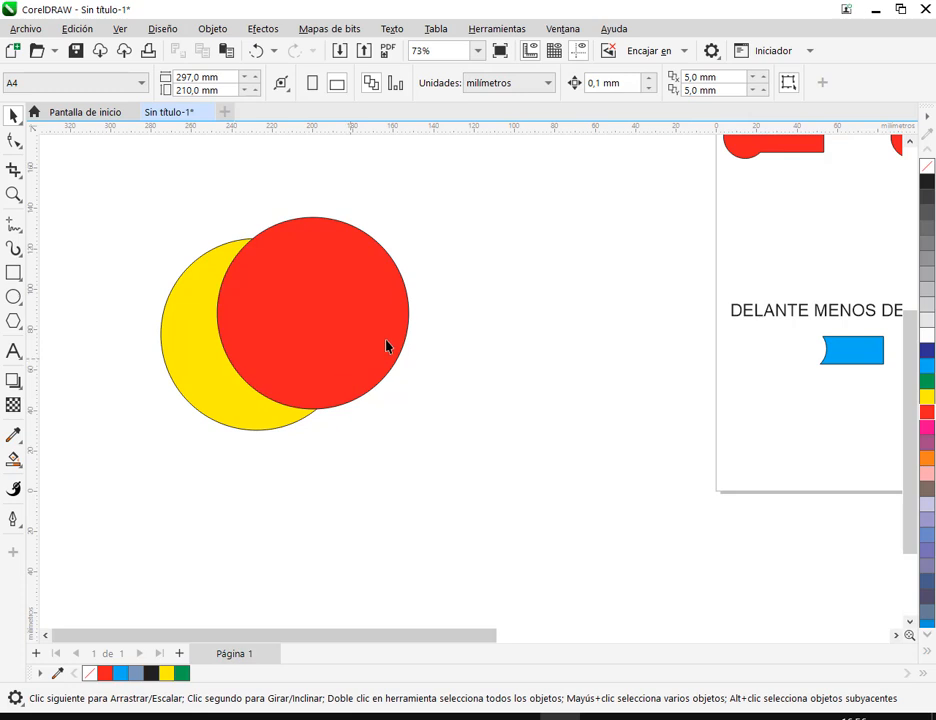
click(290, 303)
key(Escape)
- Examine the overlapping yellow and red circles alongside the labelled shaping examples on the page
drag(132, 194, 450, 452)
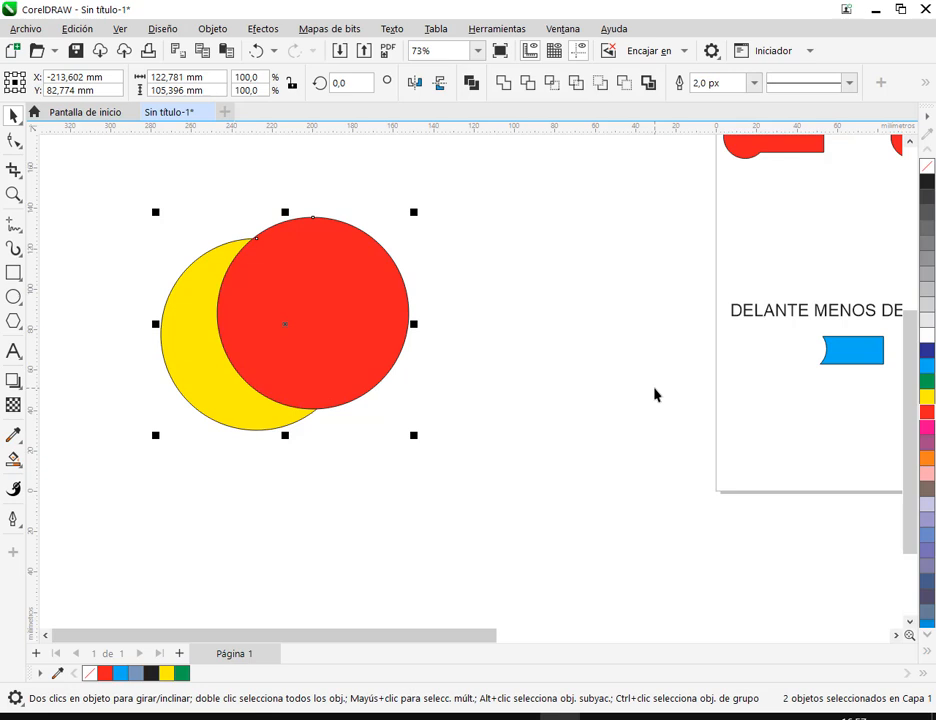
scroll(657, 389, down, 1)
drag(667, 325, 566, 374)
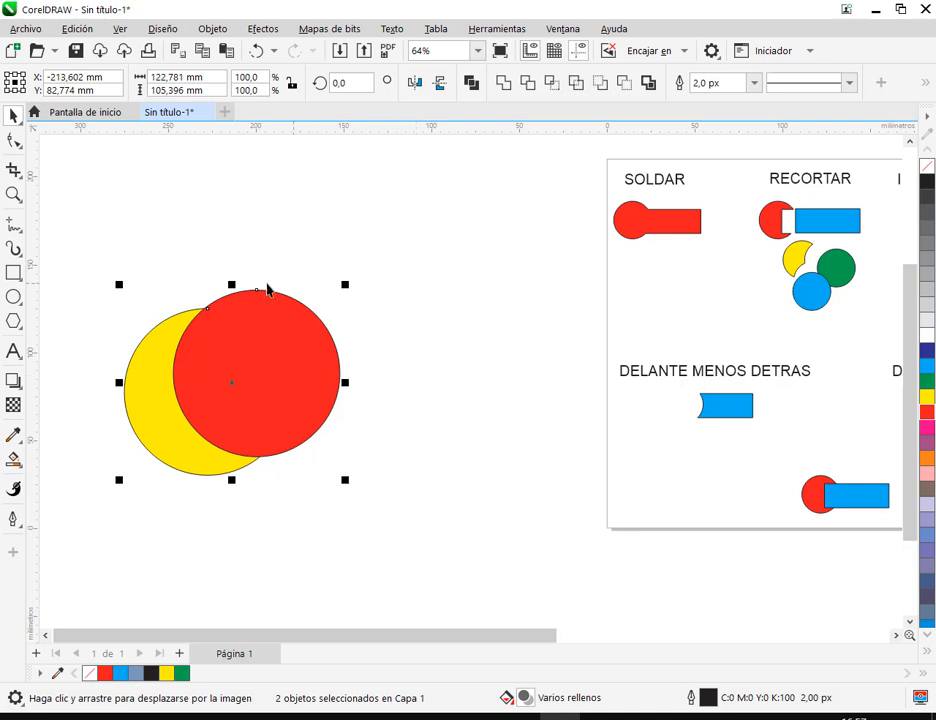
click(401, 356)
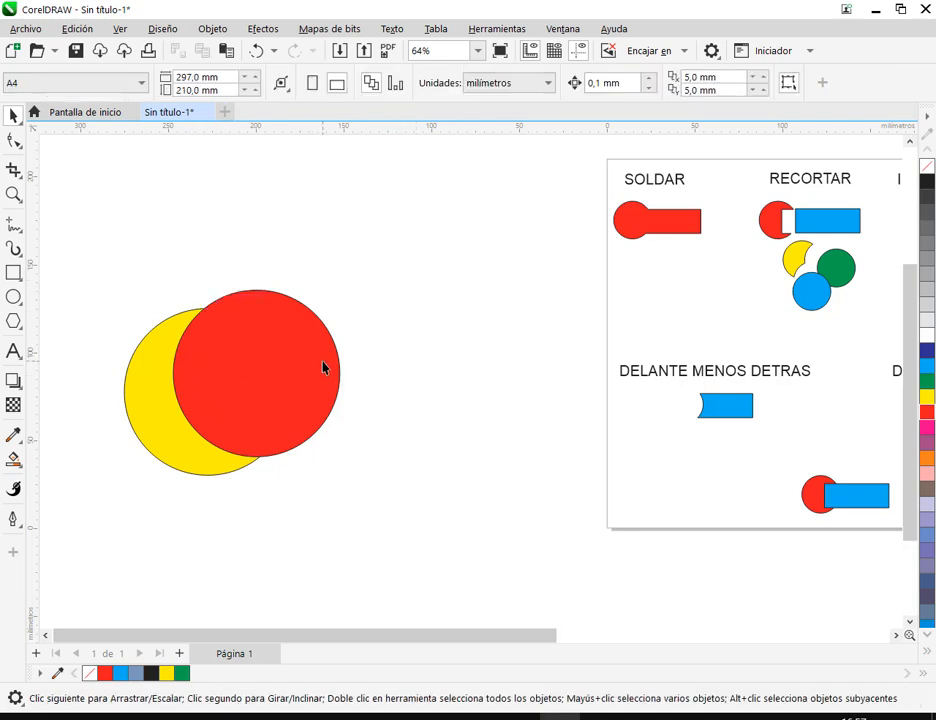
click(297, 327)
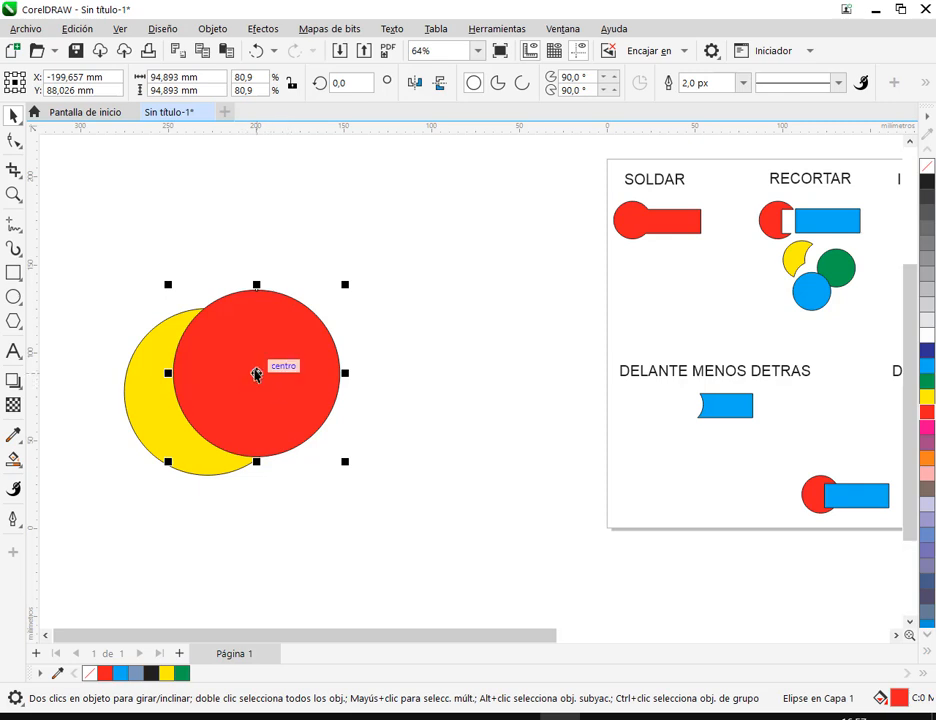
- Apply back minus front to the overlapping yellow and red circles, and undo the operation
drag(305, 425, 382, 411)
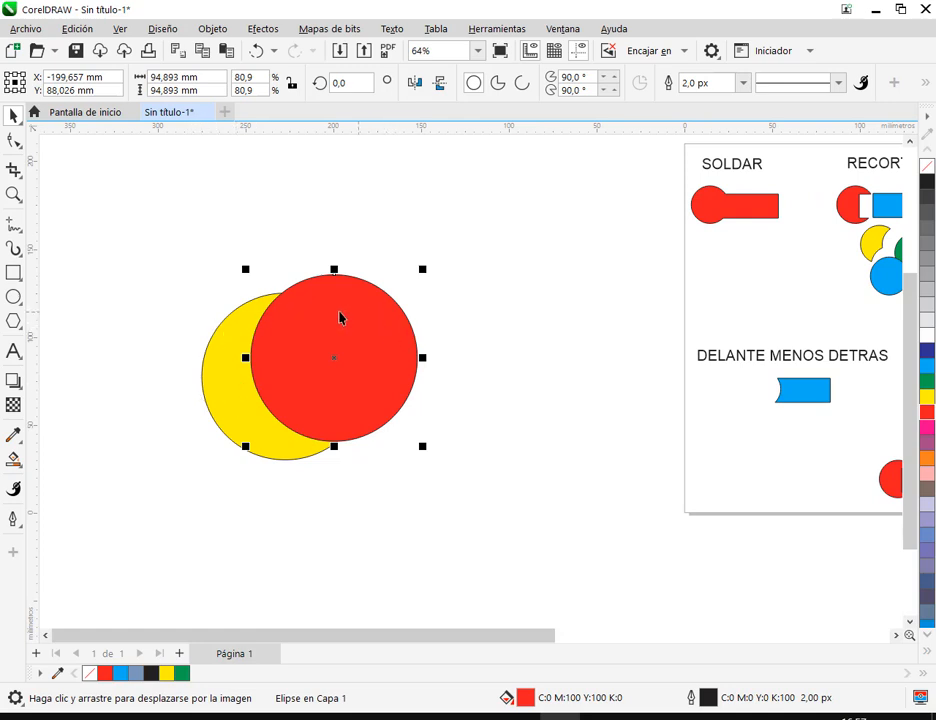
drag(178, 245, 458, 548)
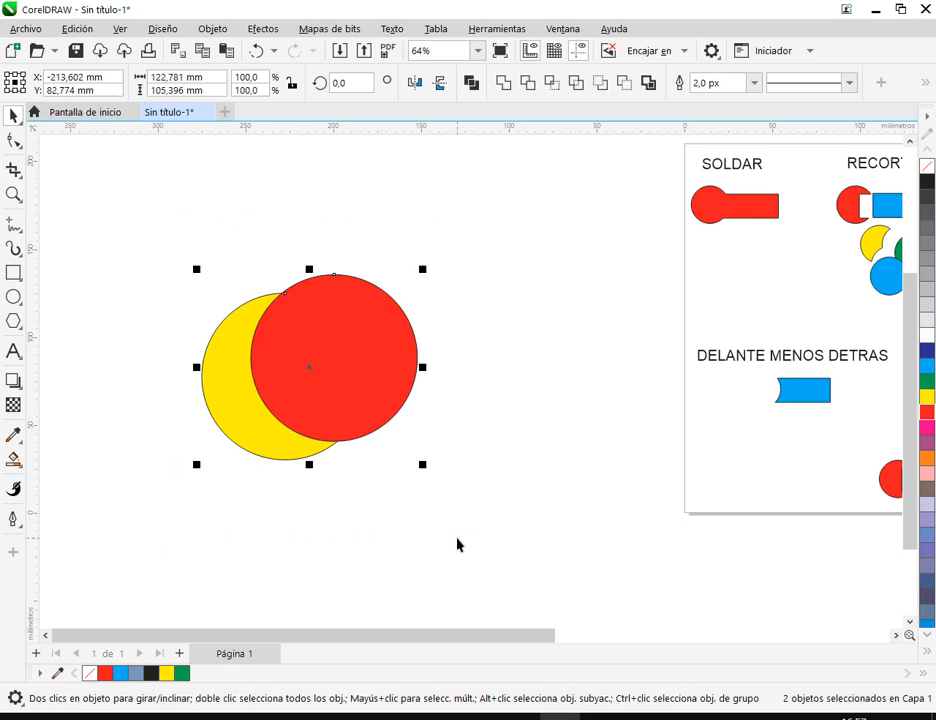
click(624, 88)
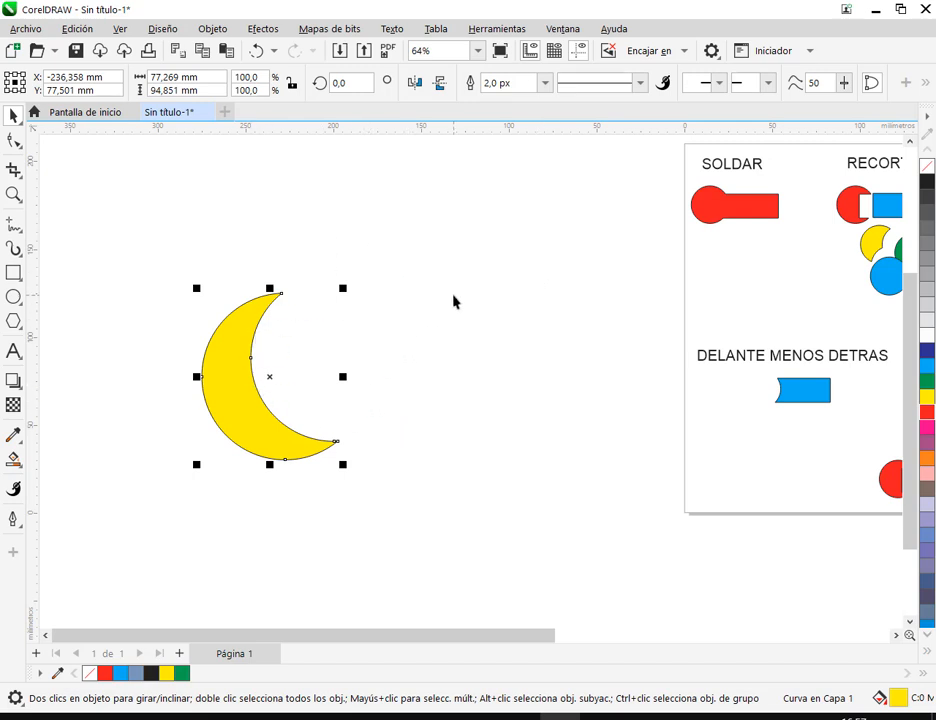
click(257, 50)
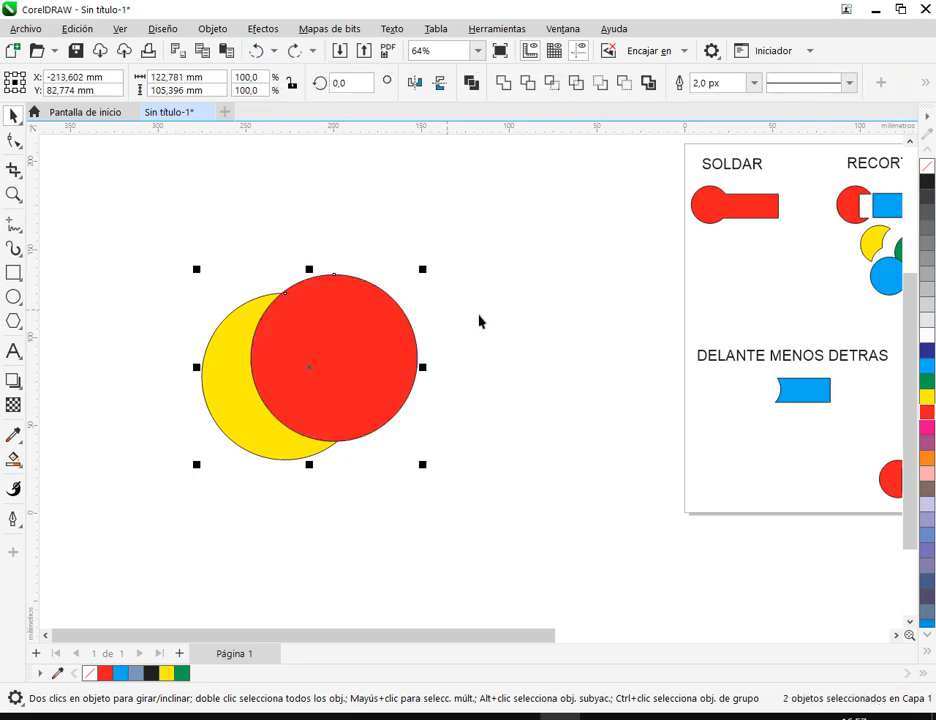
key(Escape)
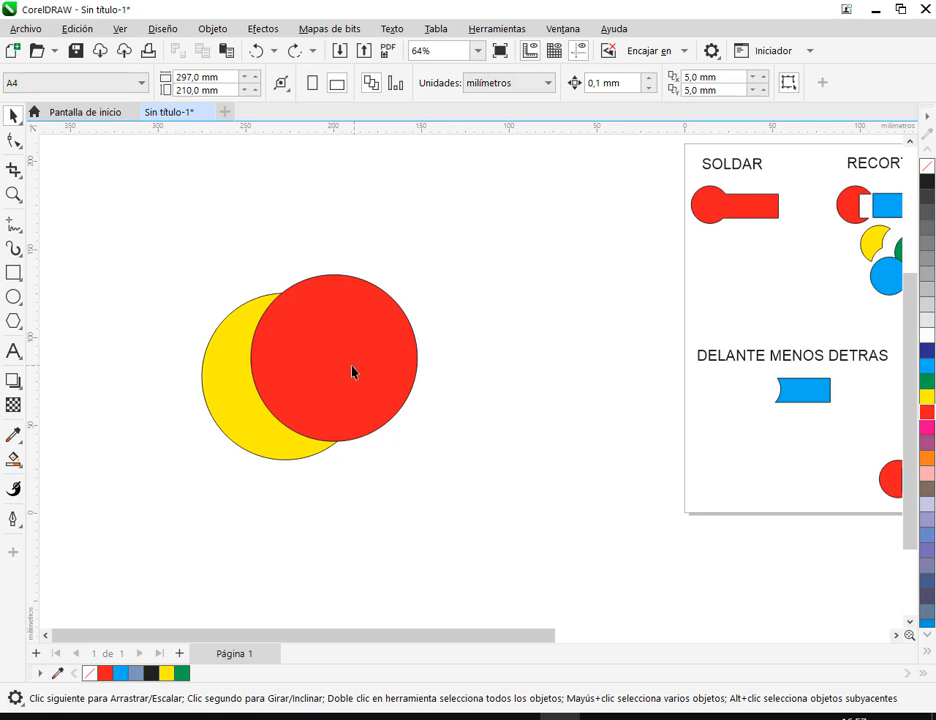
- Trim the yellow circle with the red circle, and move the red circle about 53 mm right and 29 mm up
drag(455, 252, 170, 550)
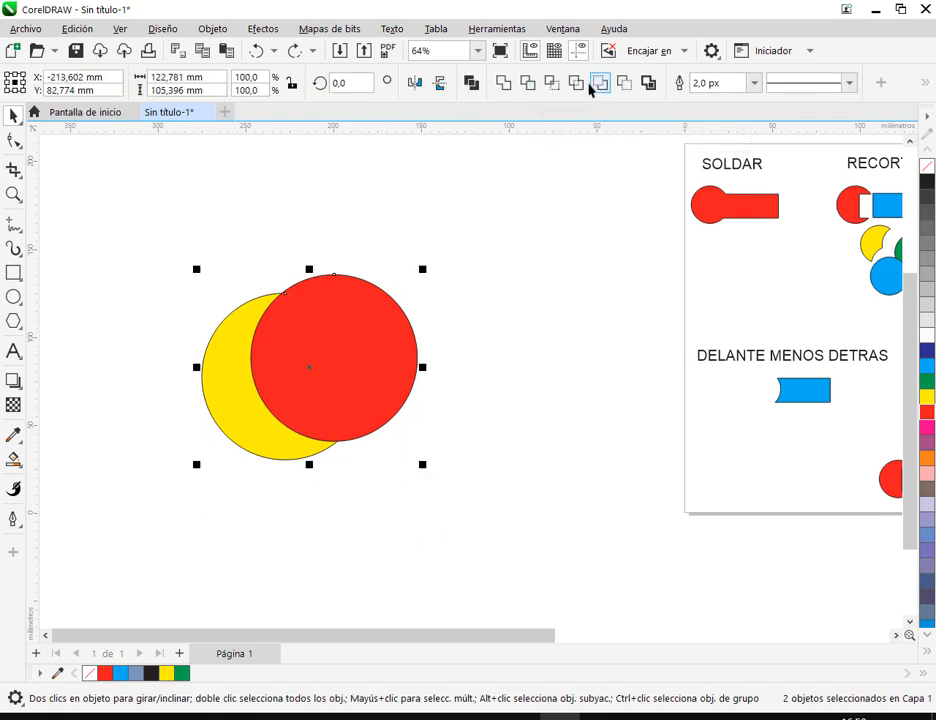
click(527, 86)
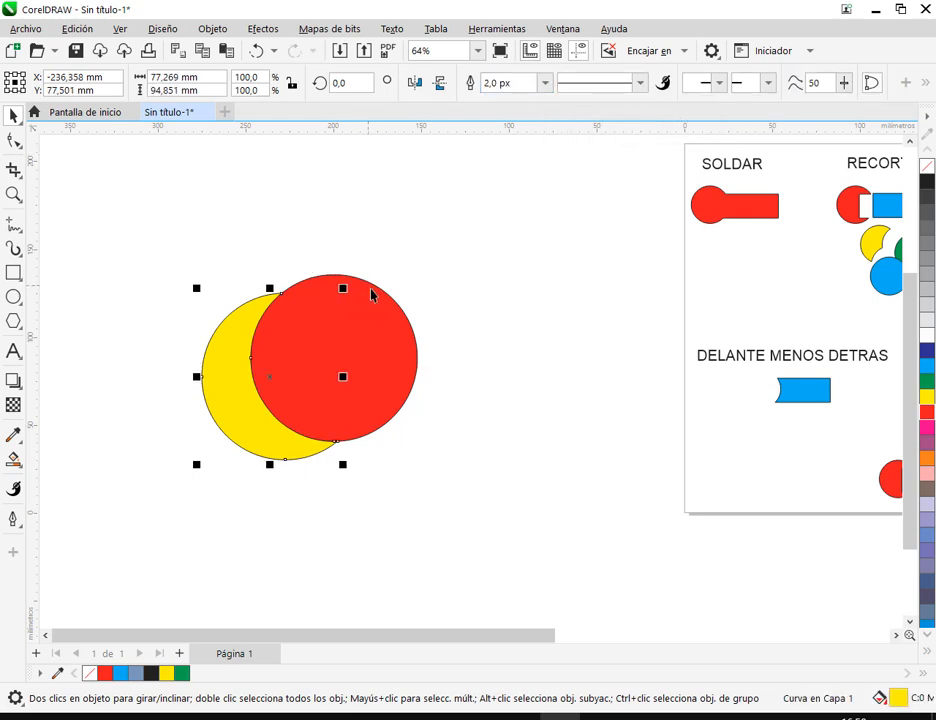
click(424, 305)
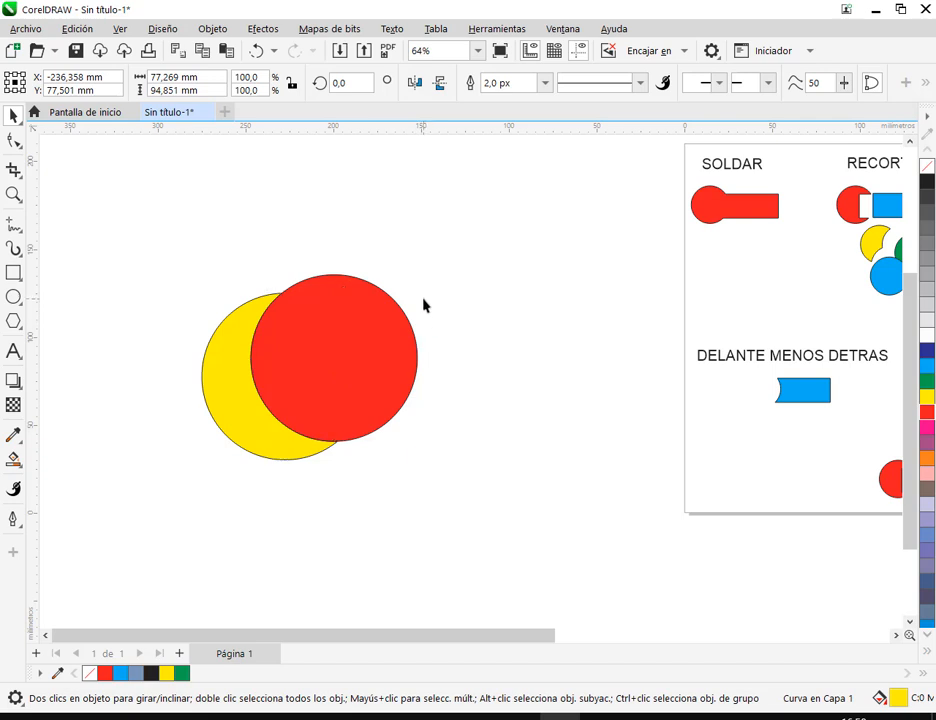
drag(348, 400, 441, 350)
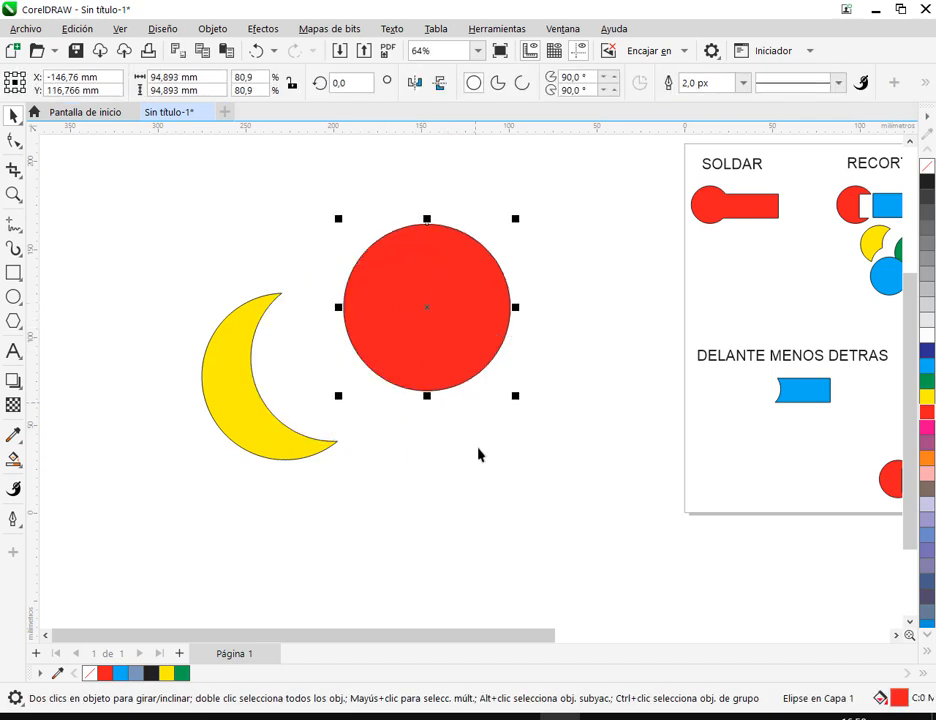
- Move the red circle about 160 mm left and 45 mm down, overlapping the crescent's outer edge, and fill it with orange
drag(476, 446, 610, 436)
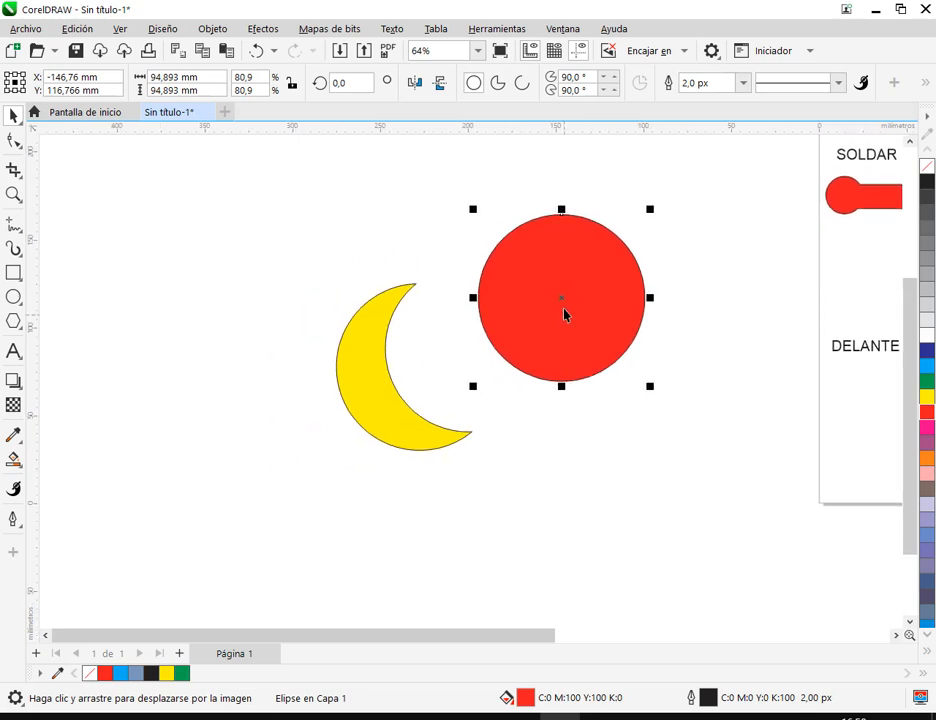
drag(577, 299, 284, 378)
click(927, 457)
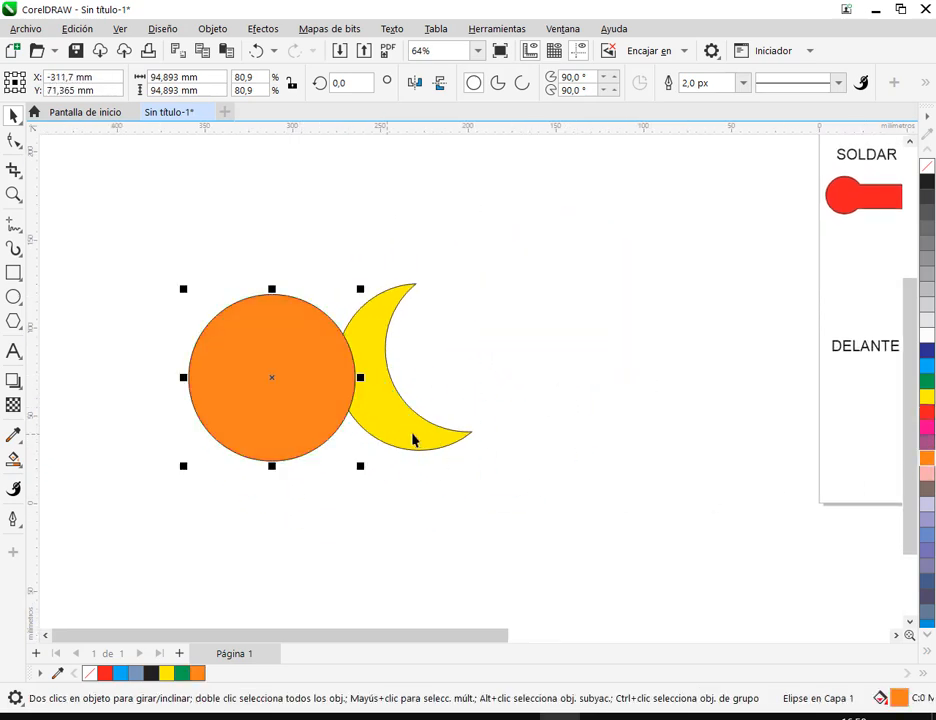
key(Escape)
drag(330, 410, 324, 401)
click(602, 414)
click(320, 408)
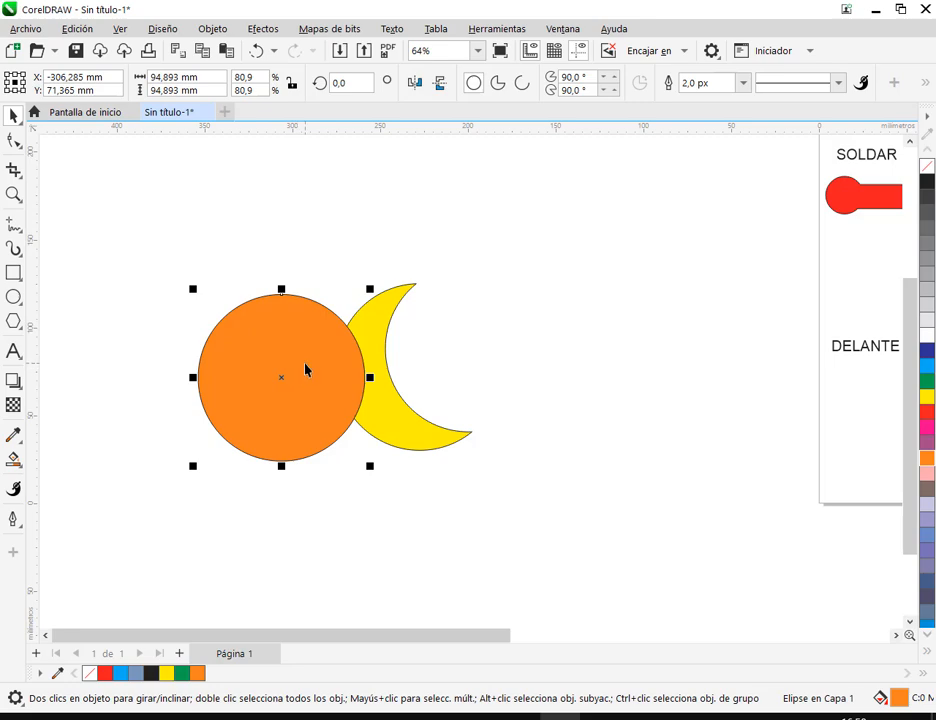
- Examine the labelled shaping examples on the page, especially DETRAS MENOS DELANTE and the original circle-and-rectangle pair
scroll(324, 376, down, 1)
drag(622, 384, 287, 397)
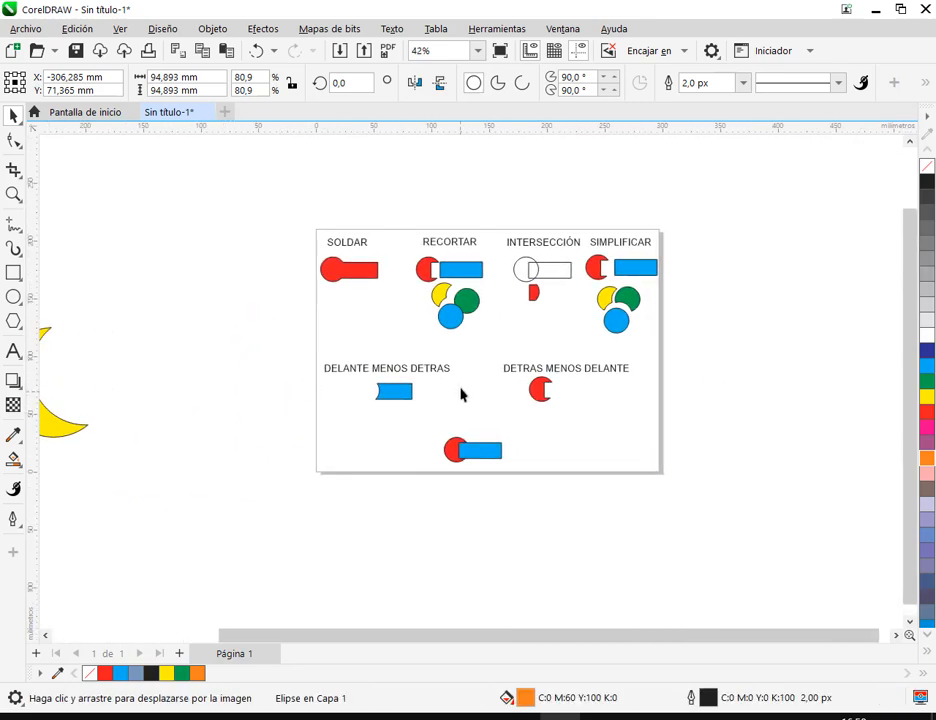
scroll(460, 392, up, 1)
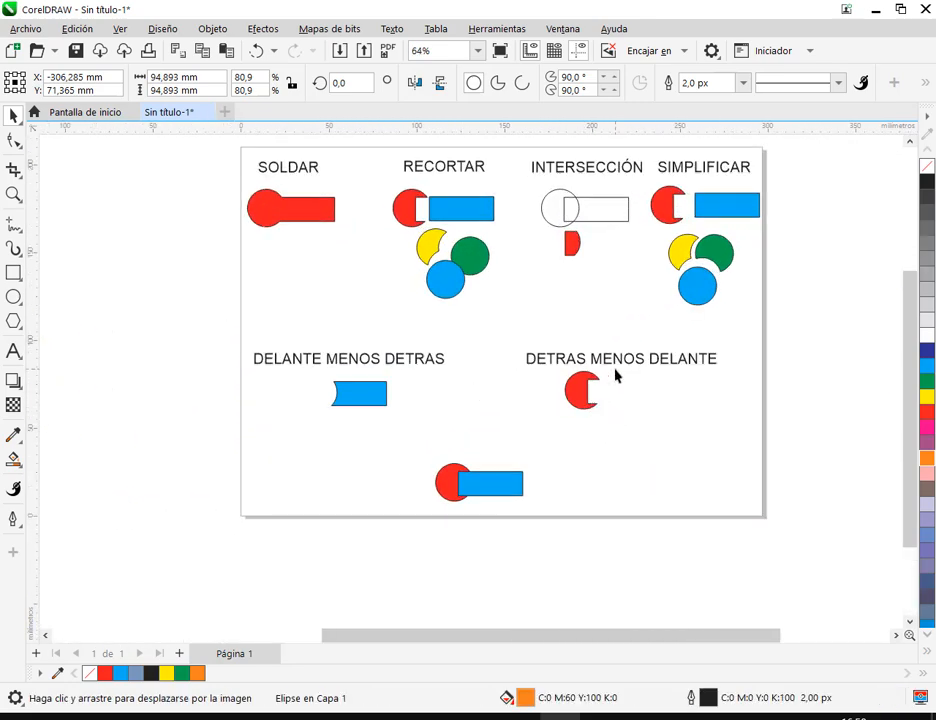
drag(513, 330, 757, 424)
click(240, 334)
drag(499, 332, 794, 440)
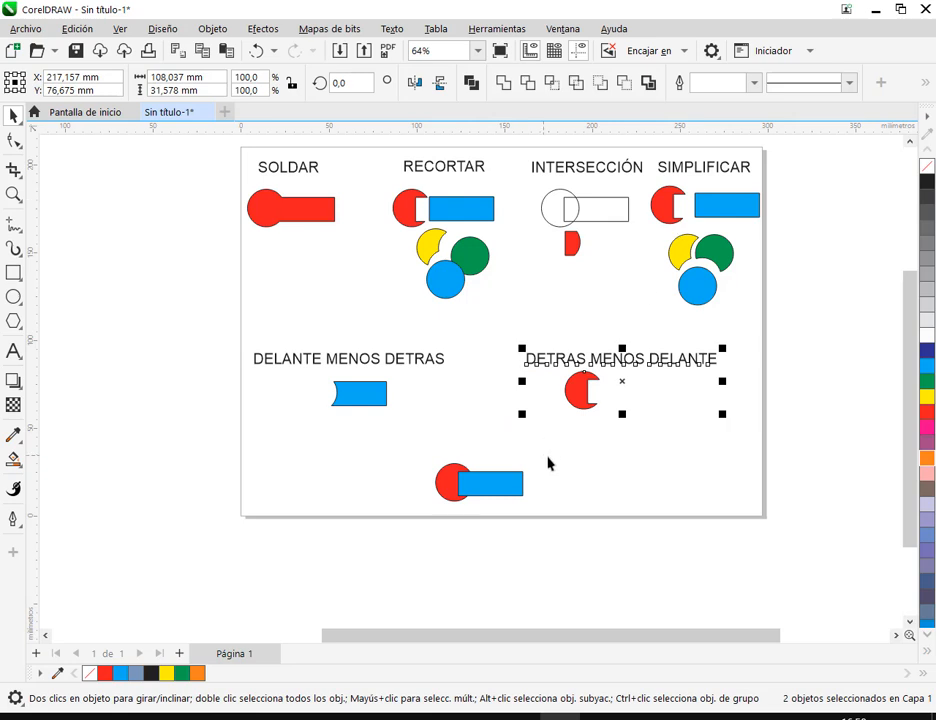
click(610, 497)
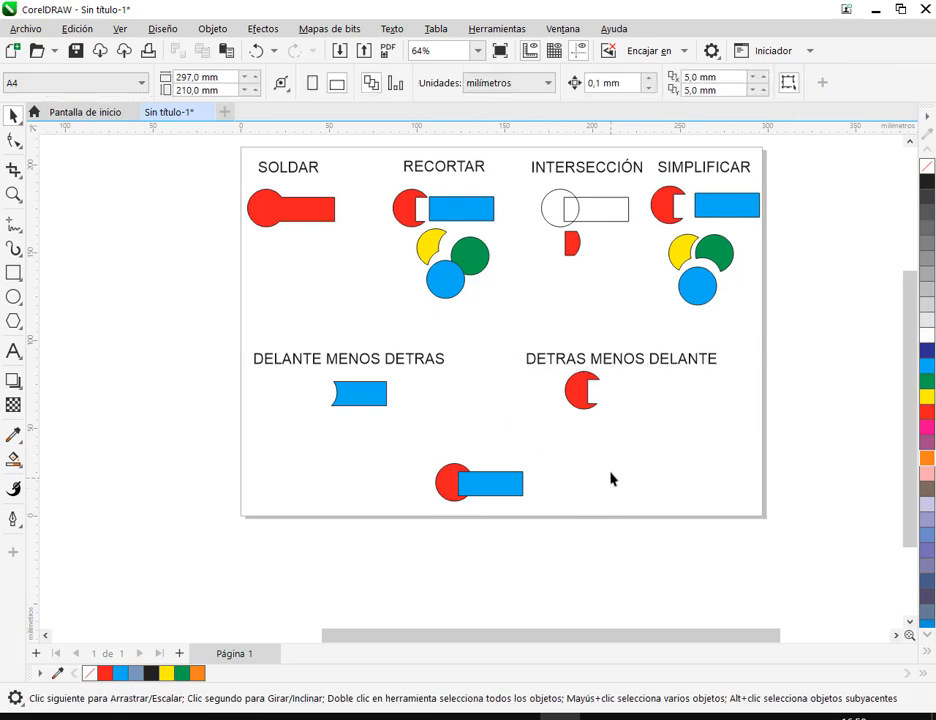
scroll(606, 488, up, 3)
drag(538, 507, 539, 522)
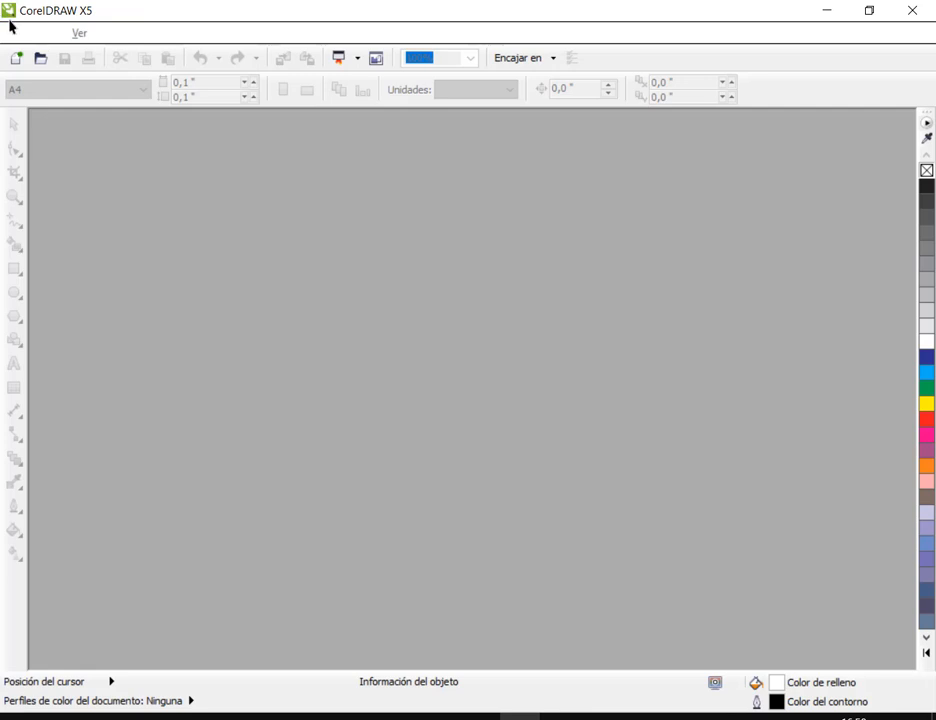
- In CorelDRAW X5, create a new A4 portrait document in CMYK at 300 ppp
click(15, 62)
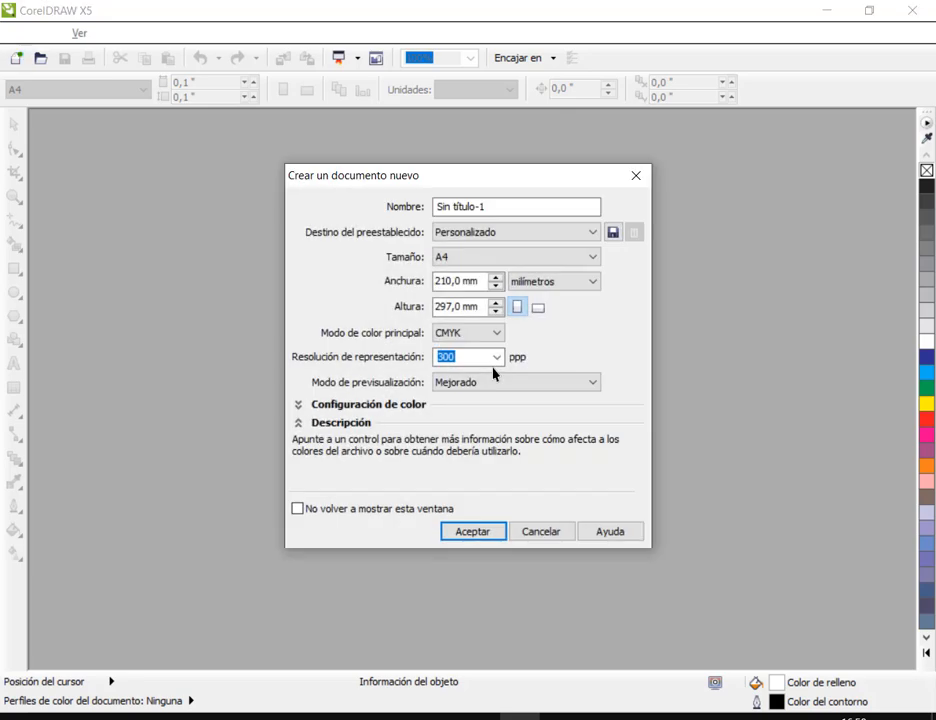
click(500, 534)
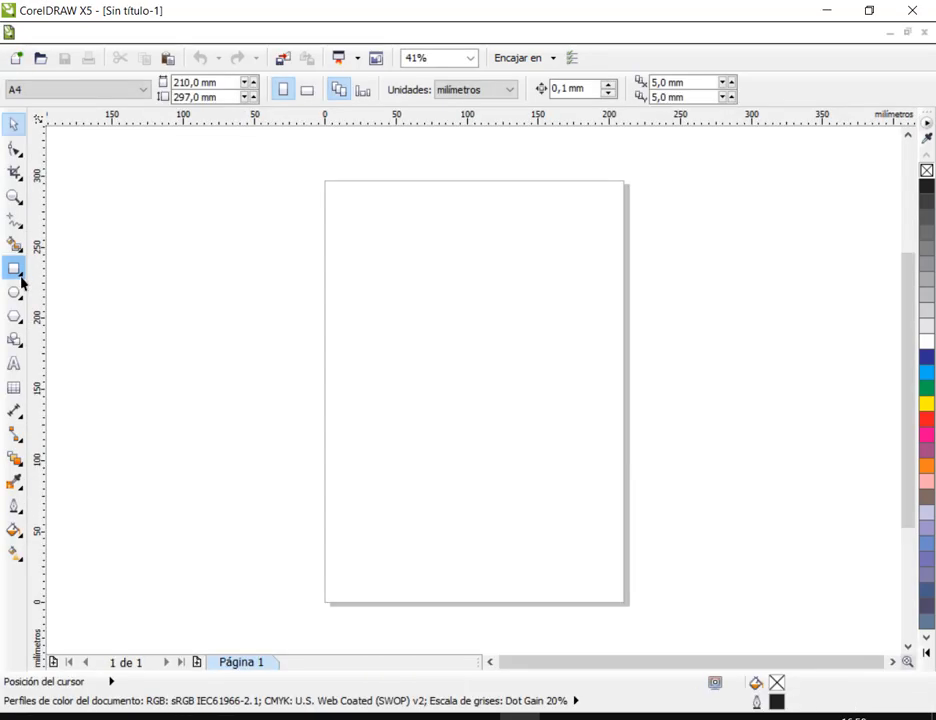
- Draw a rectangle and an overlapping circle about 46 mm in diameter, and move both about 24 mm to the right
click(16, 272)
drag(385, 274, 474, 318)
click(16, 293)
drag(354, 263, 419, 329)
scroll(411, 281, up, 3)
scroll(418, 263, down, 2)
drag(284, 200, 690, 455)
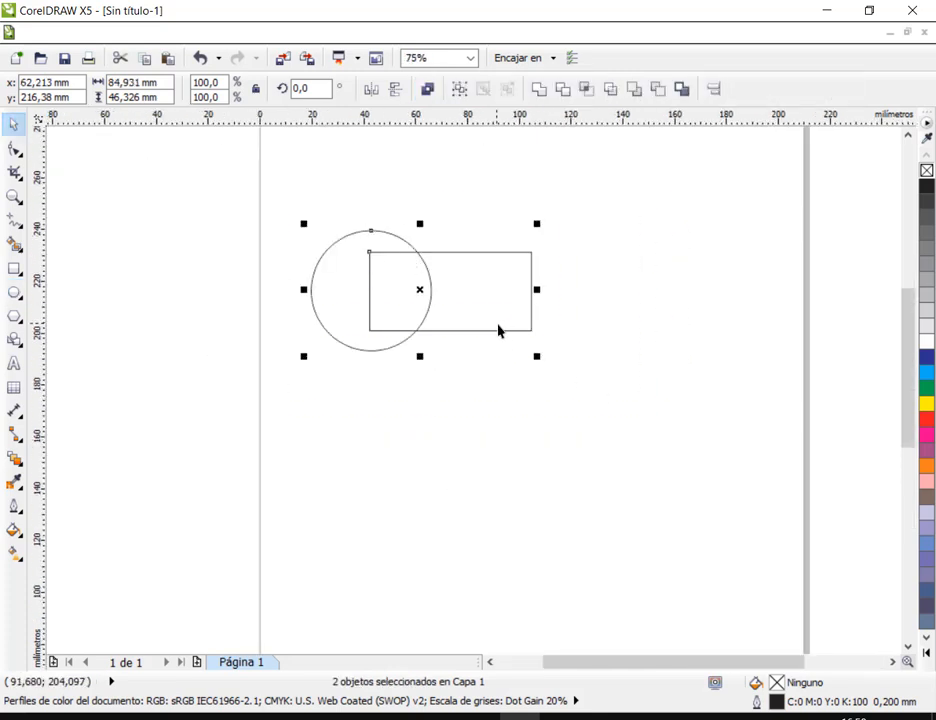
drag(497, 328, 560, 334)
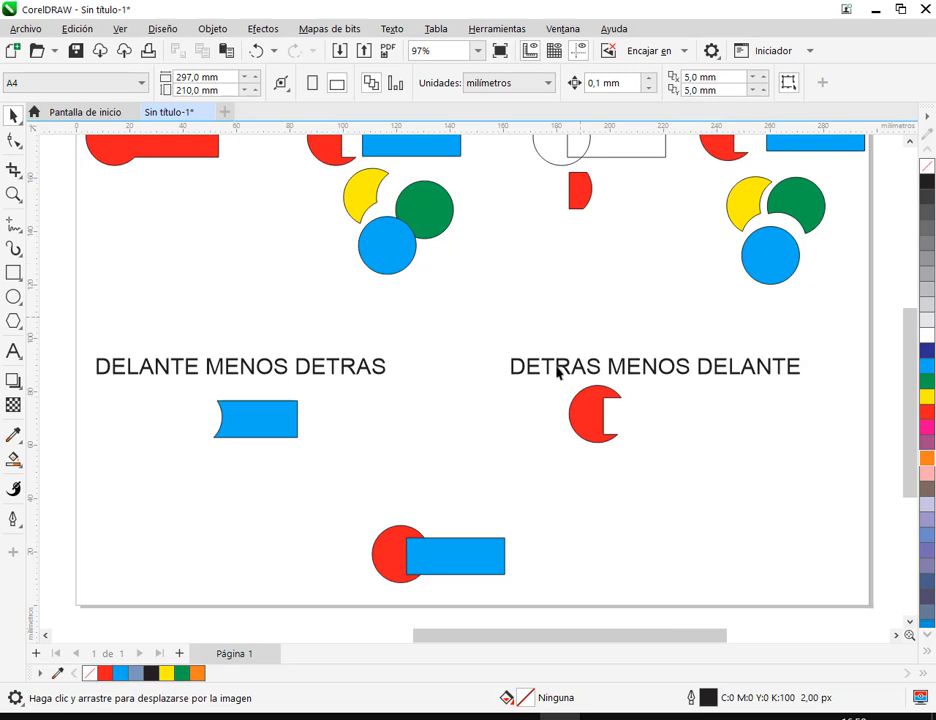
- Back in the labelled CorelDRAW document, select the overlapping red circle and blue rectangle and inspect the Crear límites option
drag(323, 486, 530, 588)
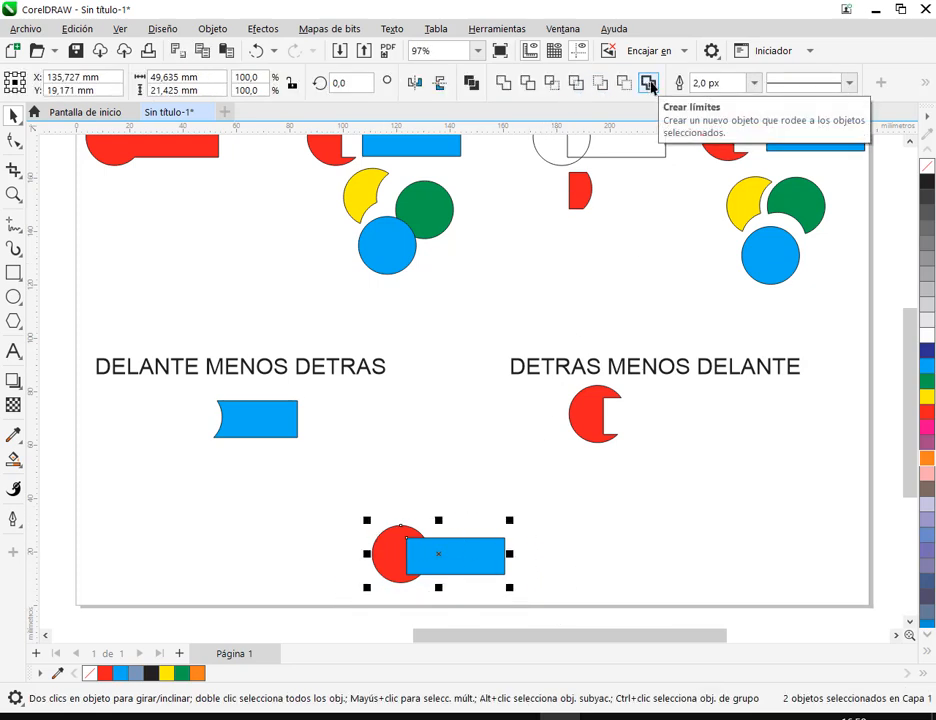
click(612, 564)
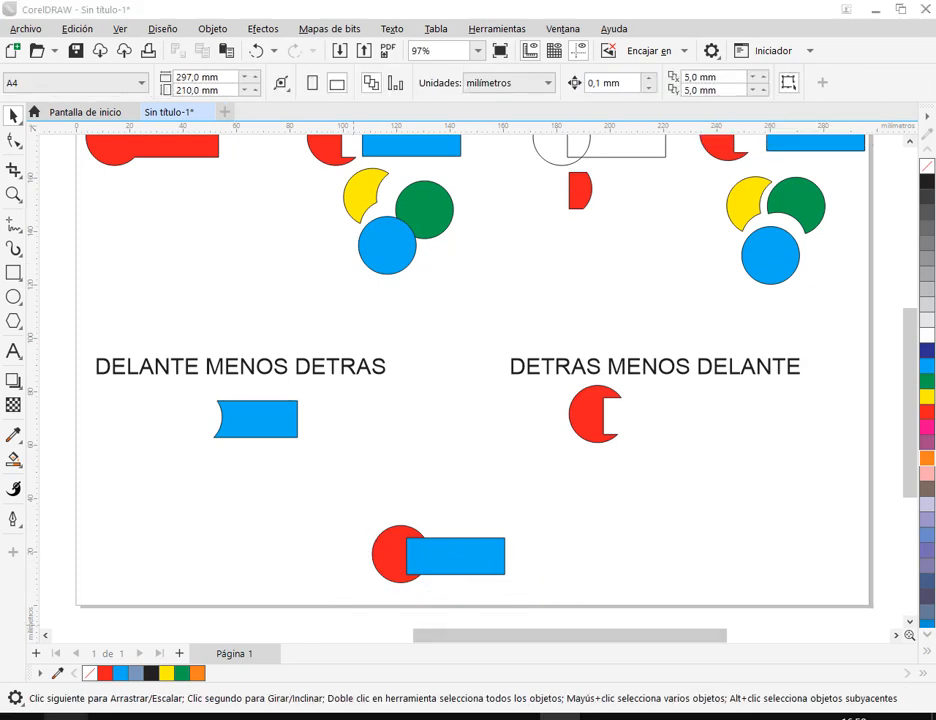
- Find and start CorelDRAW 12 through a computer search for CORE, and create a new drawing
key(super)
text(CORE)
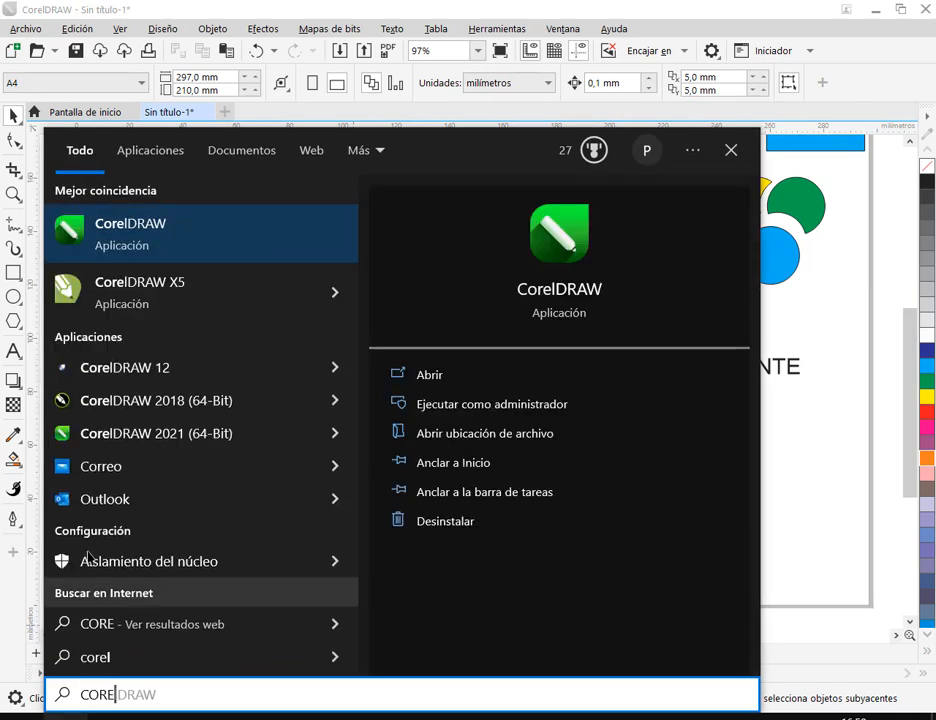
key(Escape)
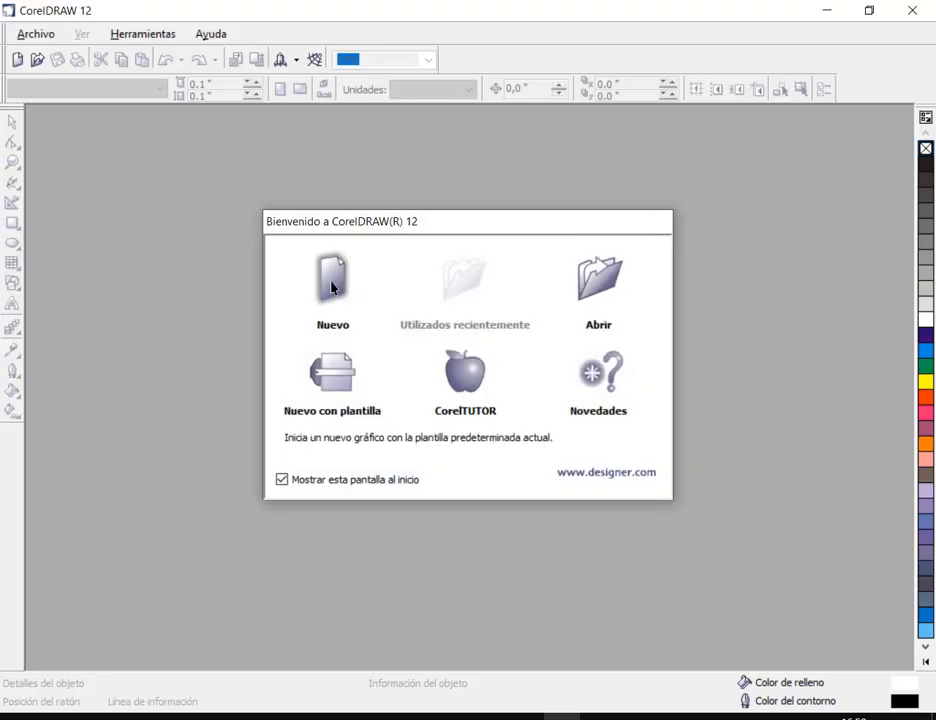
click(333, 287)
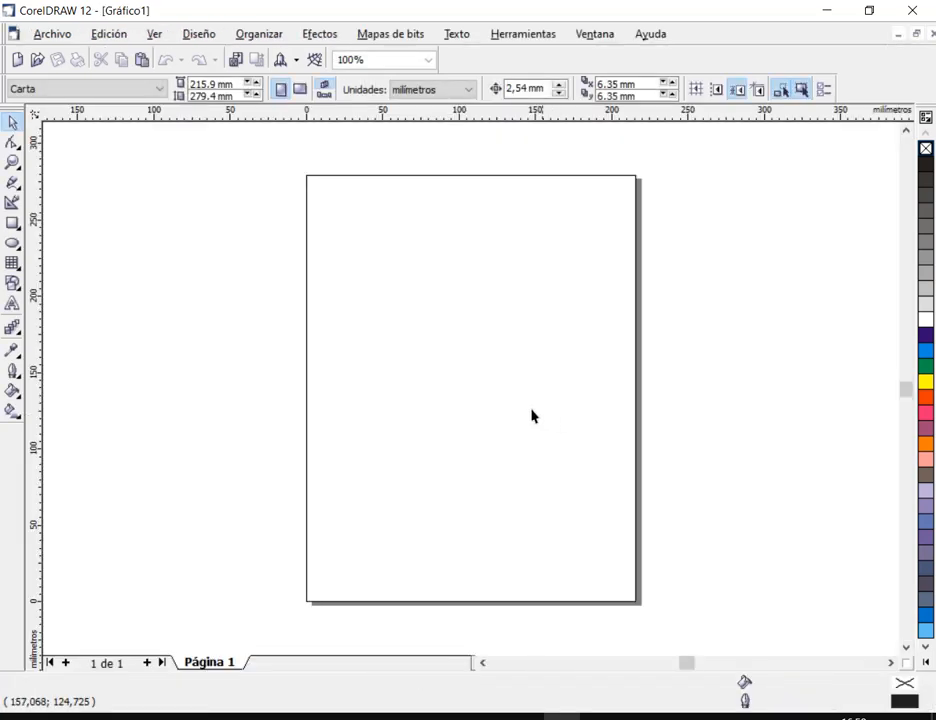
- Draw a rectangle with a circle about 38 mm in diameter overlapping its right end, and select both shapes
click(12, 223)
drag(366, 267, 459, 305)
key(F7)
drag(484, 257, 462, 292)
key(space)
drag(343, 238, 577, 380)
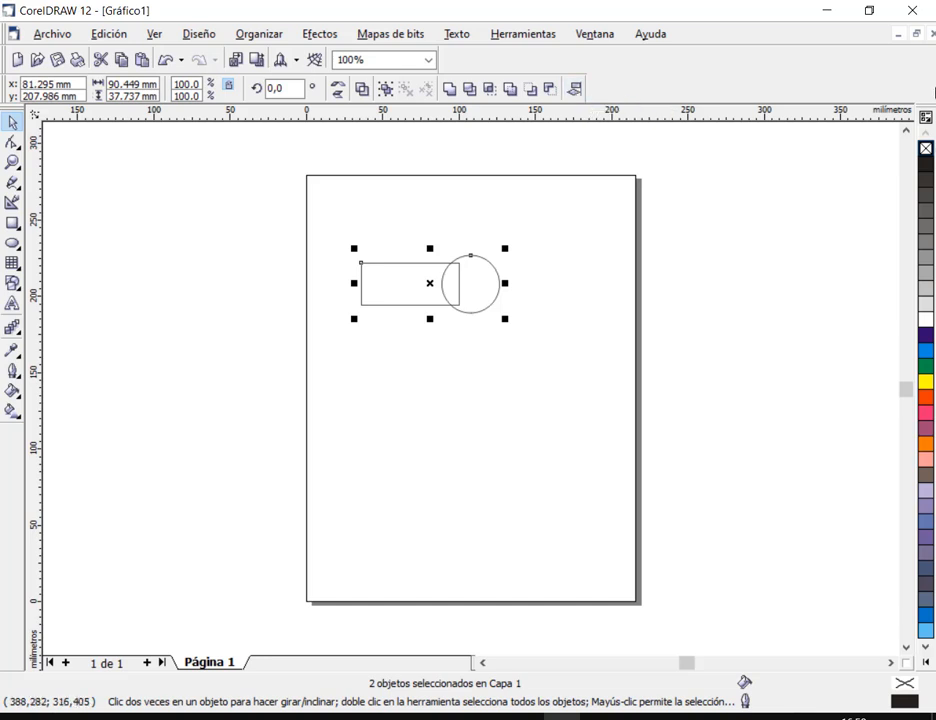
- Close CorelDRAW 12 without saving the changes to Gráfico1
click(924, 11)
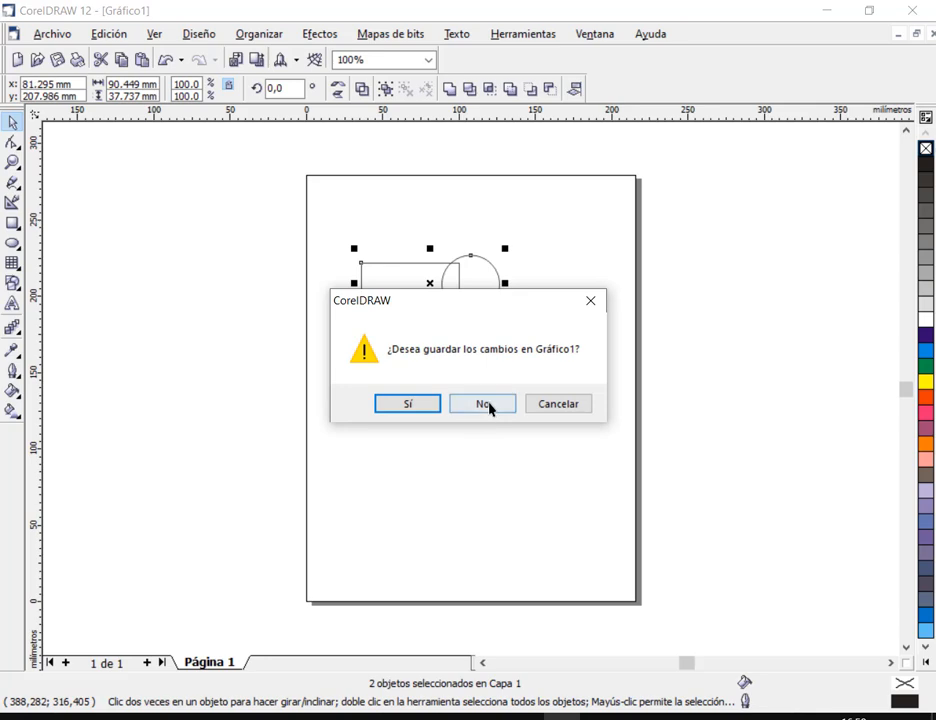
click(489, 405)
- In the labelled CorelDRAW document, set the outline width of the overlapping red circle and blue rectangle to 8.0 px
drag(351, 498, 530, 615)
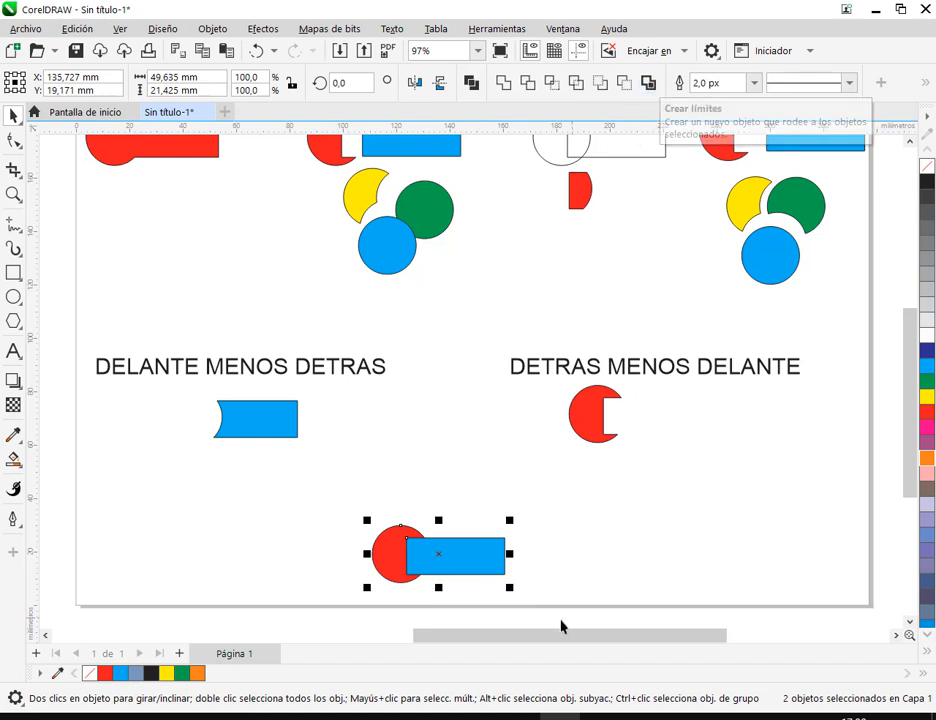
click(472, 610)
scroll(487, 531, up, 3)
drag(354, 402, 638, 575)
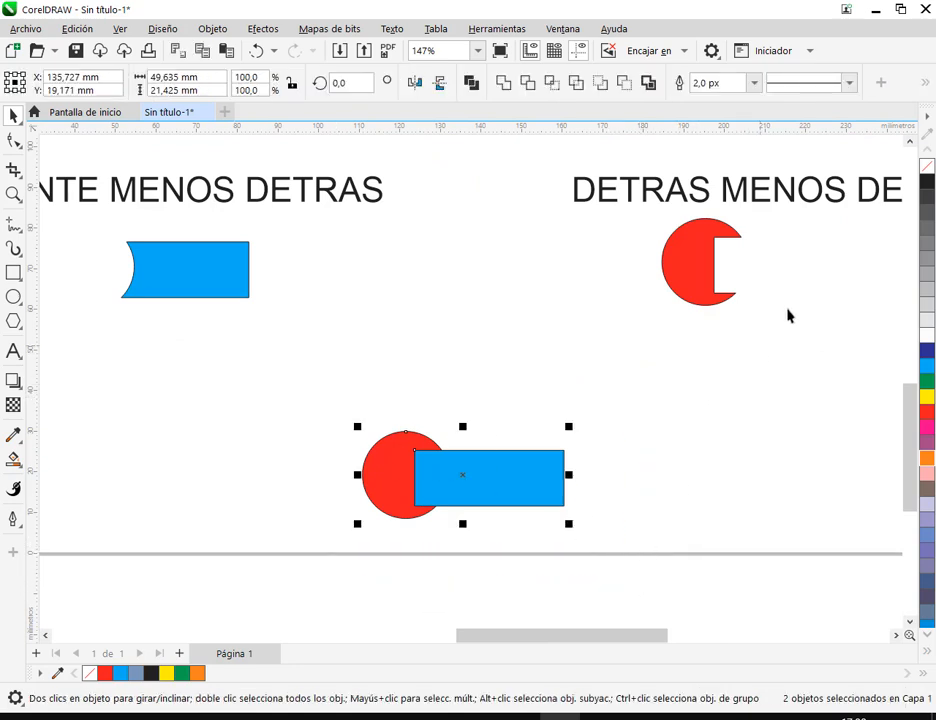
click(700, 84)
click(754, 82)
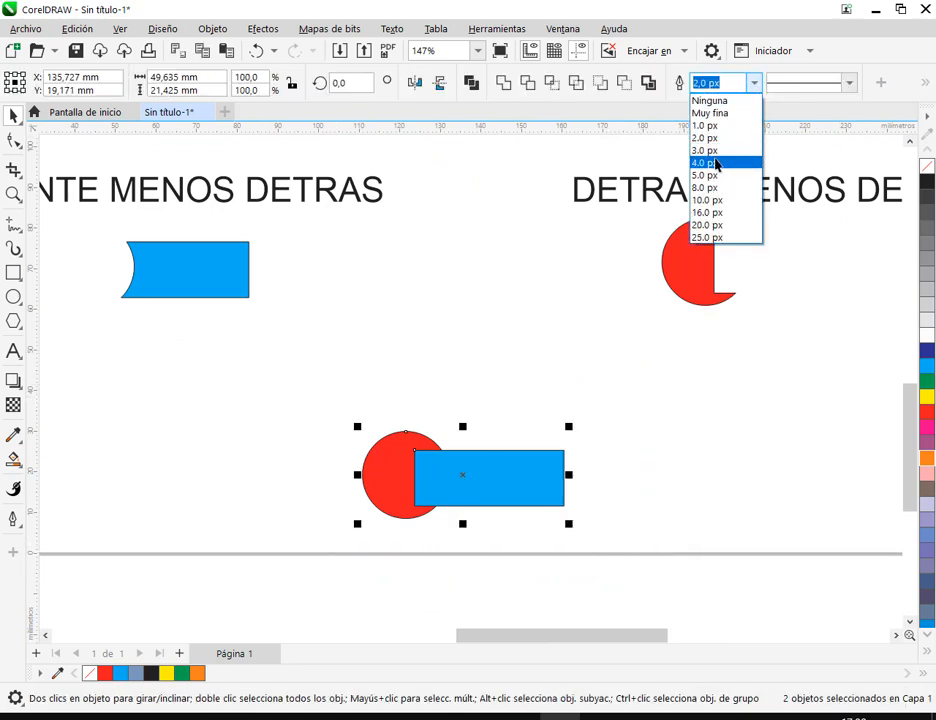
click(716, 163)
click(710, 83)
click(754, 83)
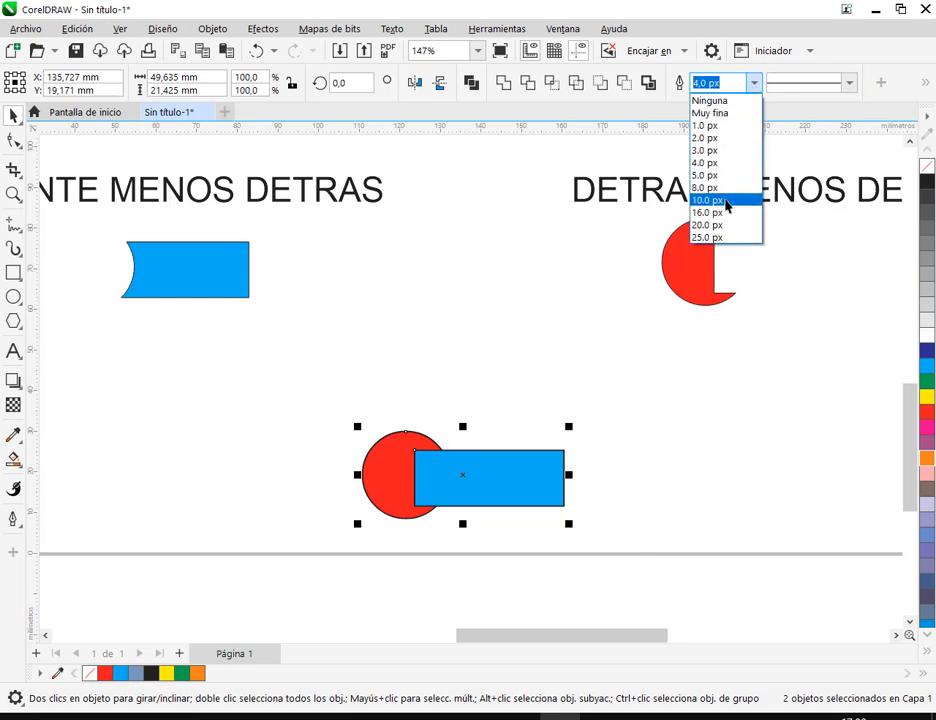
click(725, 188)
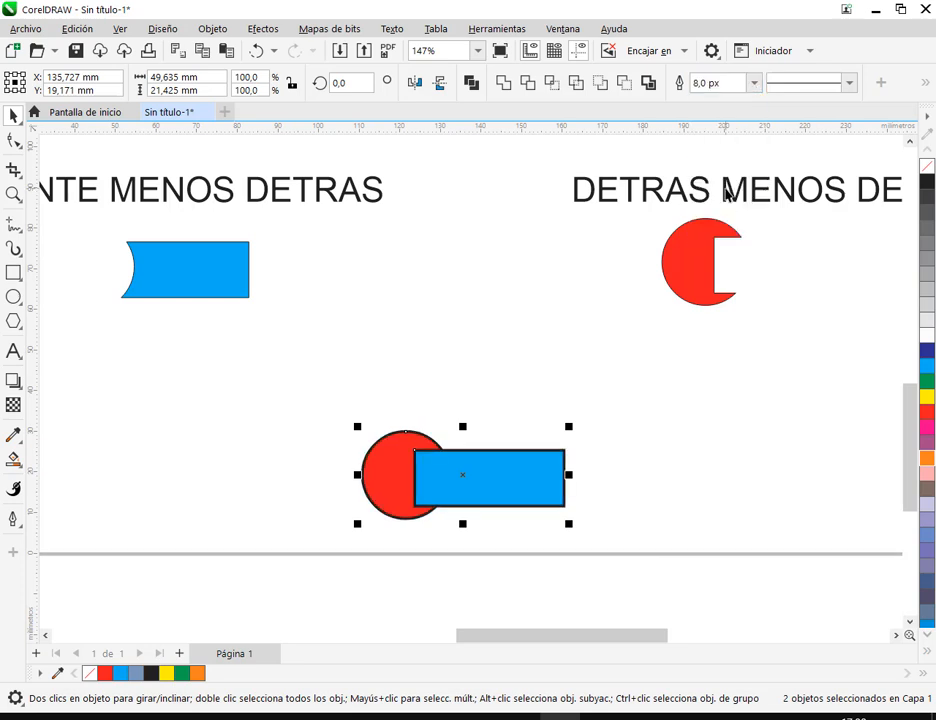
- Create a boundary around the red circle and blue rectangle, and move it about 60 mm right and 3 mm up
click(652, 82)
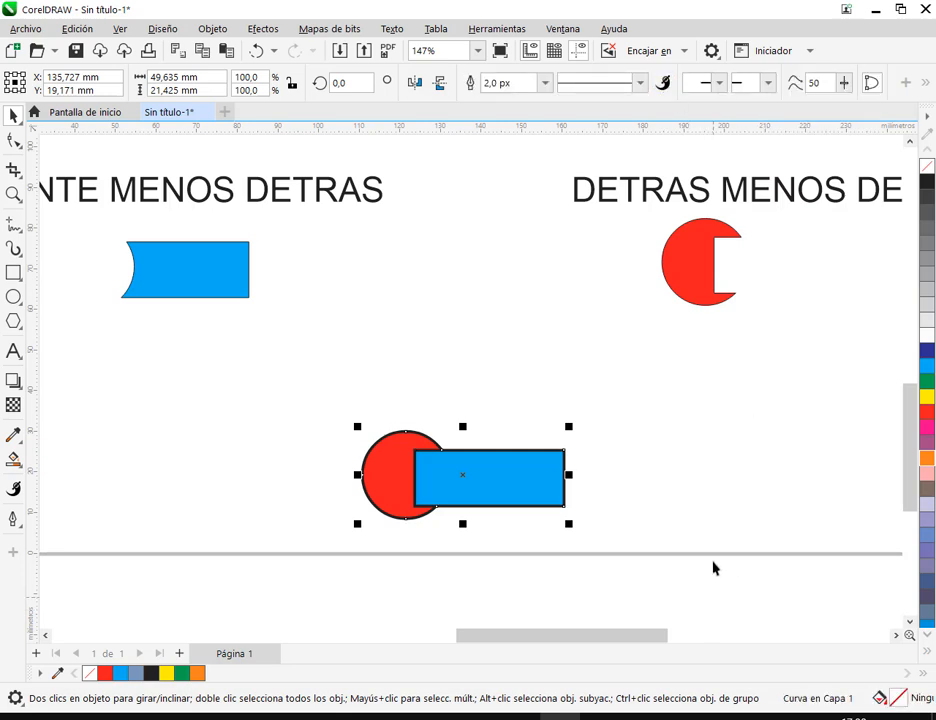
drag(462, 478, 709, 466)
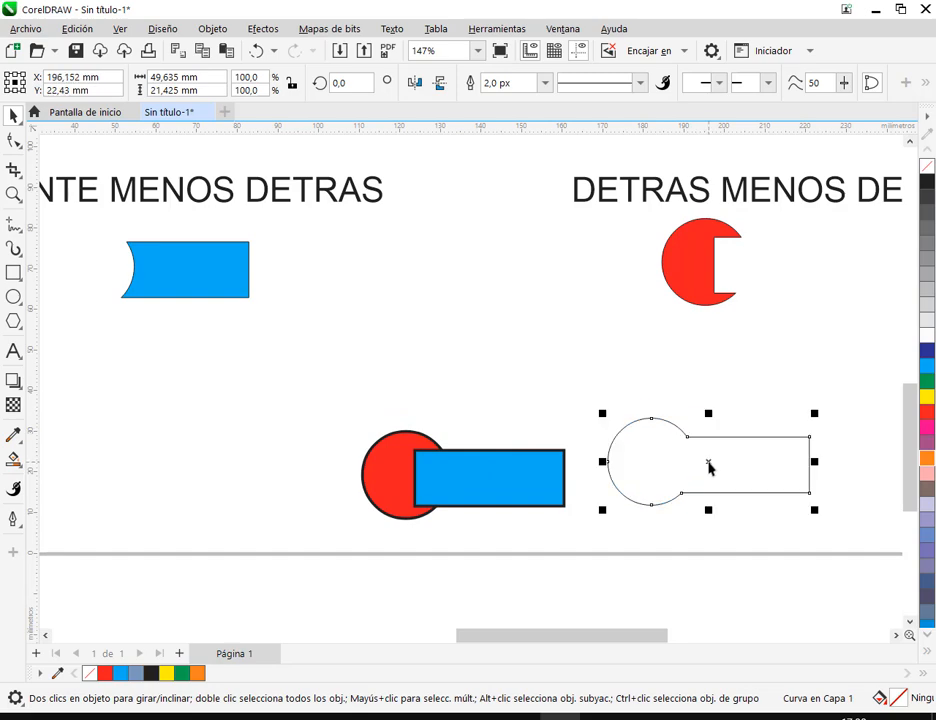
- Compare the boundary outline with the welded red shape and with the overlapping red circle and blue rectangle it was made from
click(700, 456)
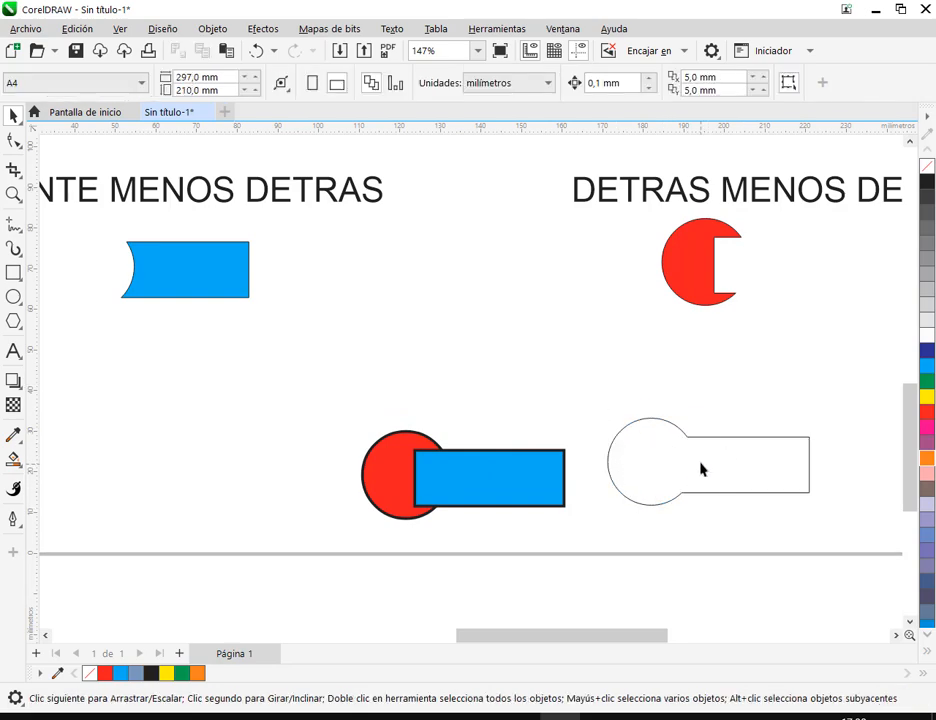
scroll(702, 468, down, 3)
drag(702, 468, 656, 497)
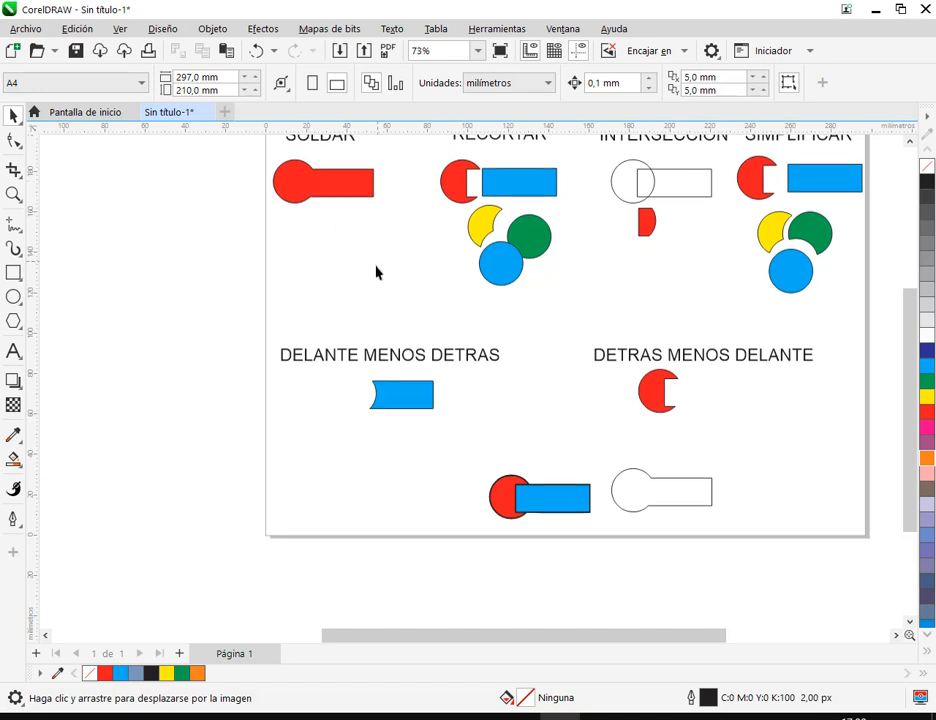
drag(377, 270, 346, 301)
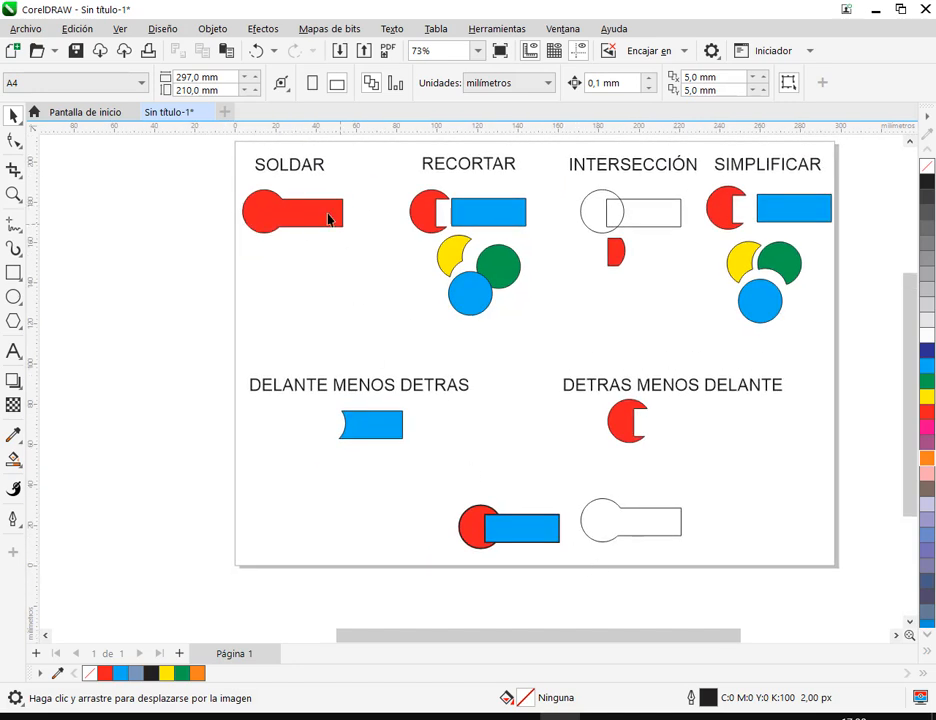
key(space)
click(309, 214)
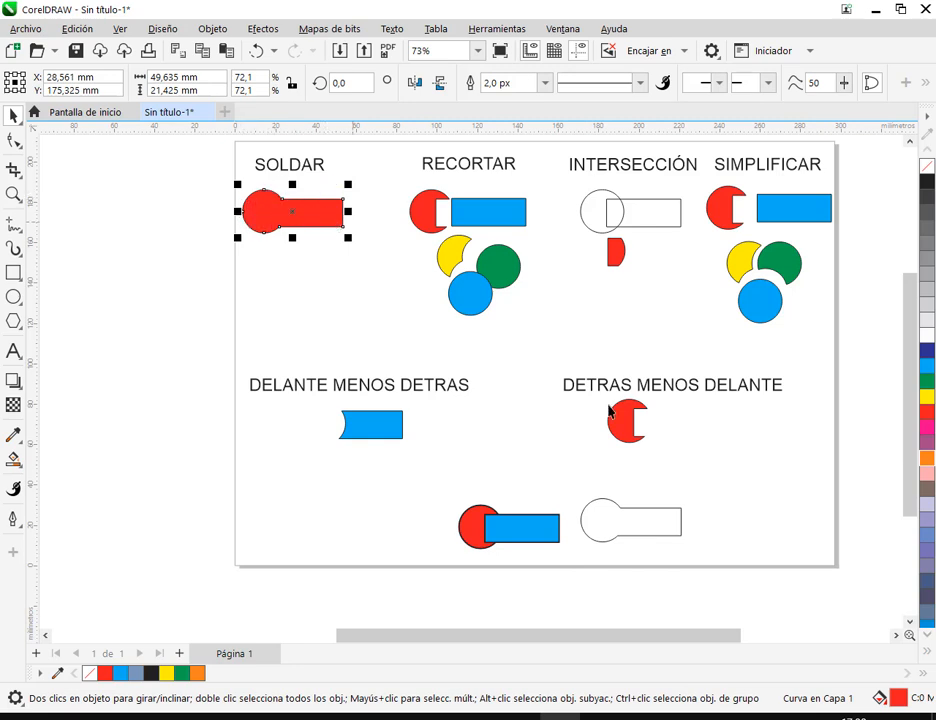
scroll(604, 601, up, 2)
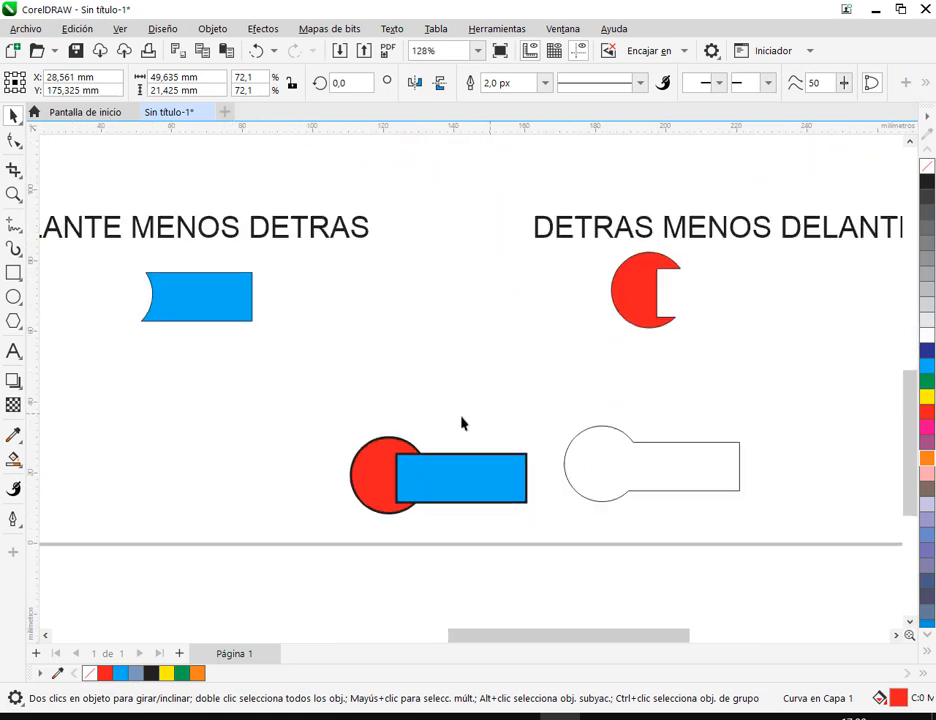
click(602, 427)
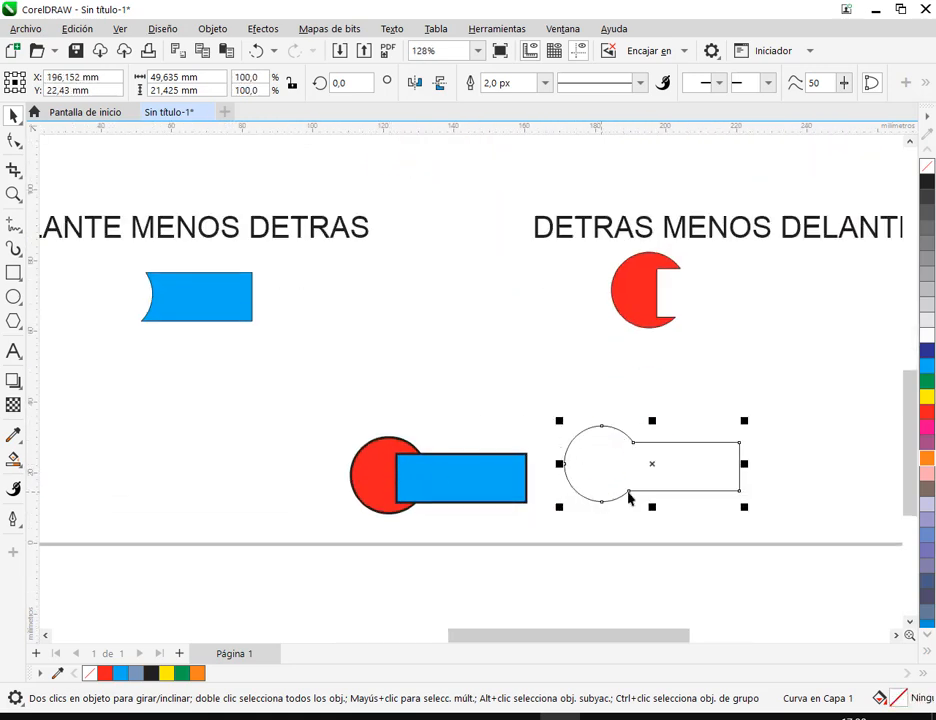
click(435, 481)
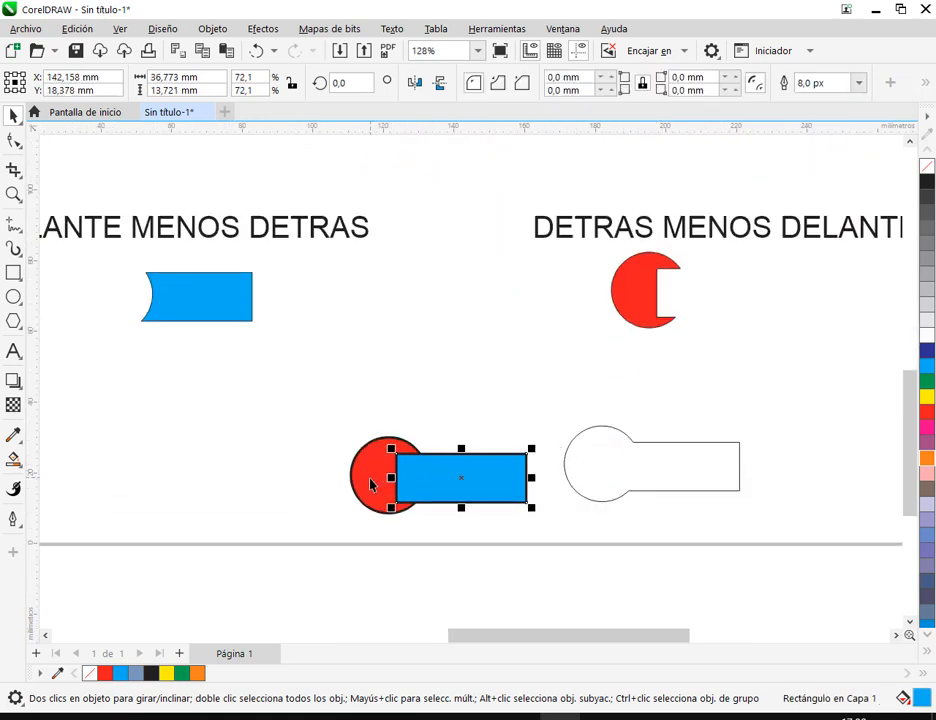
click(365, 488)
click(438, 489)
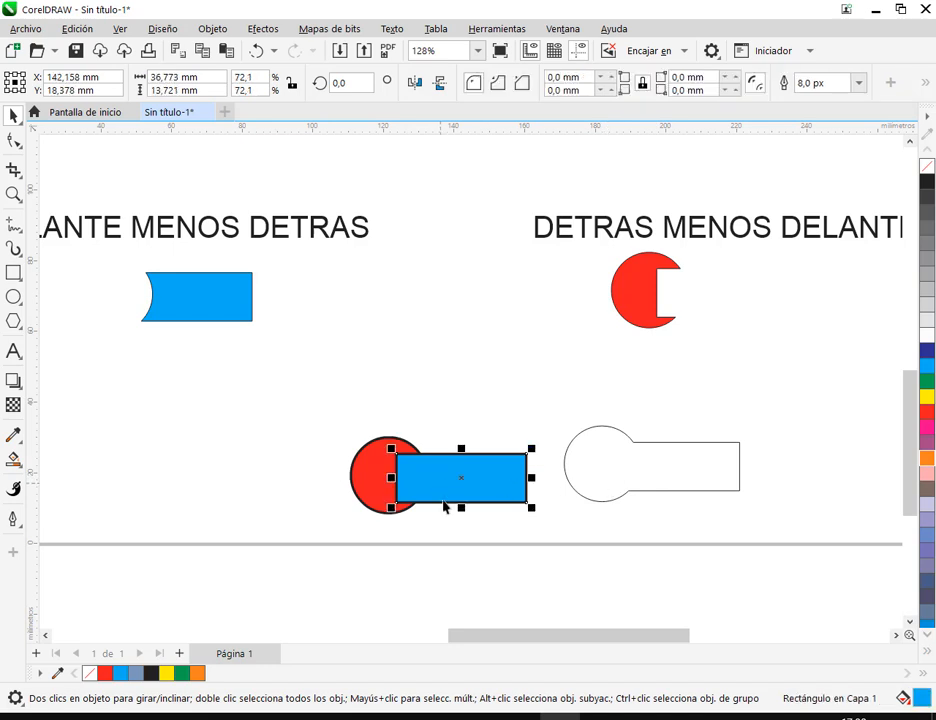
click(620, 538)
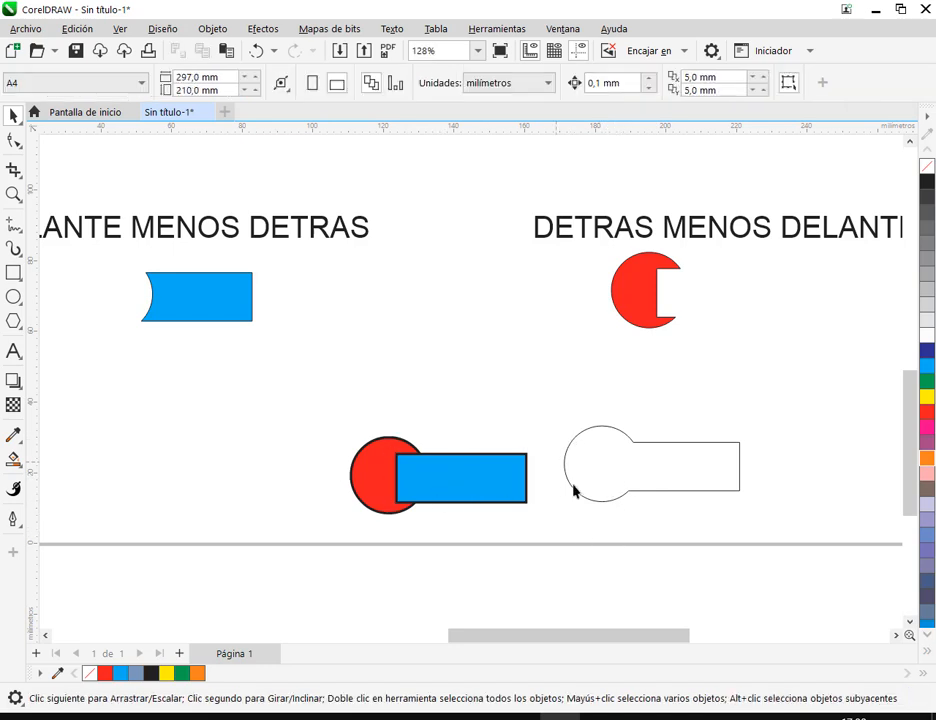
- Delete the boundary outline beside the overlapping red circle and blue rectangle
click(619, 460)
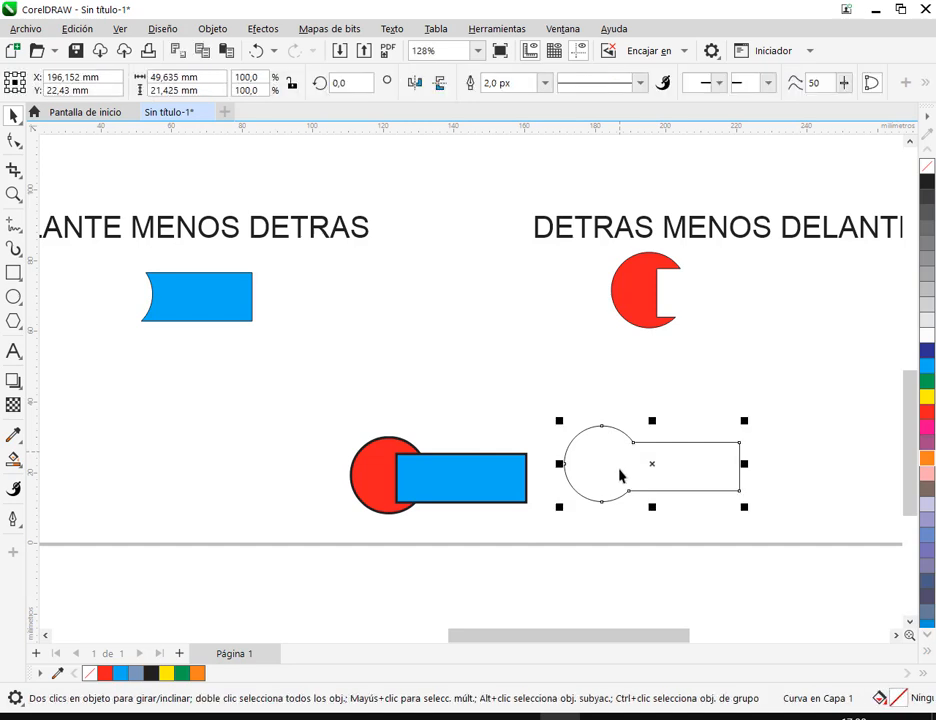
key(Delete)
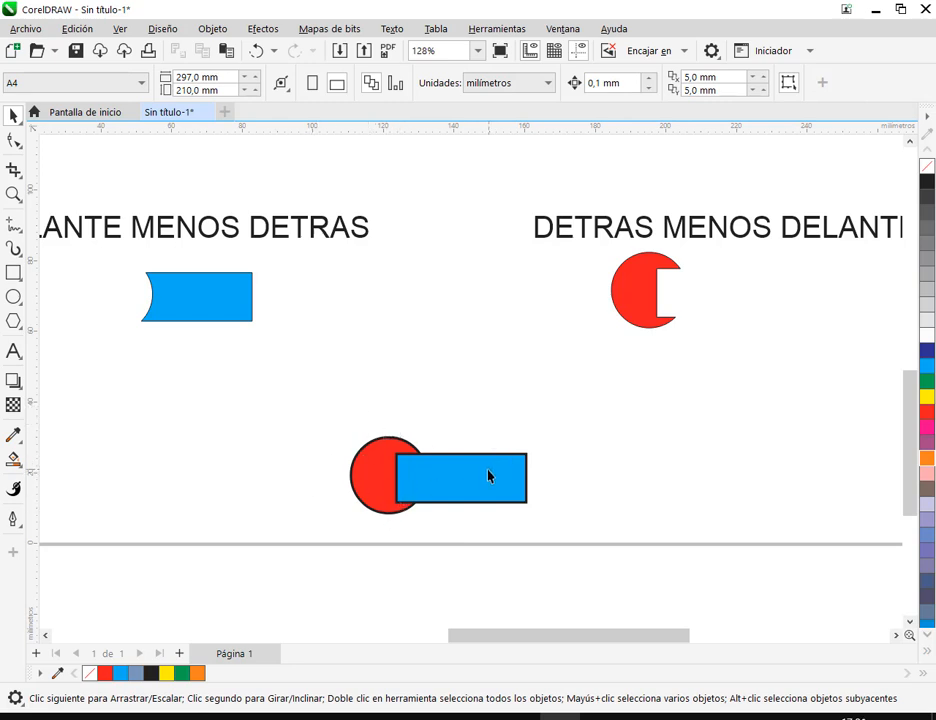
scroll(488, 476, down, 4)
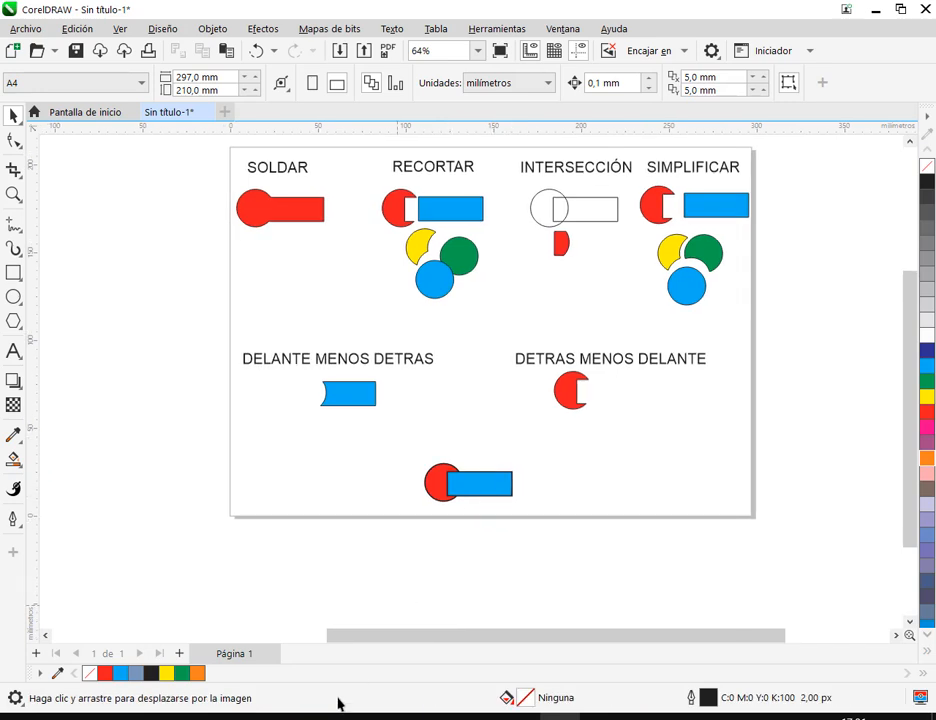
- Check the Google Meet call messages and look over the four signs on page 187 of MANUAL COREL.pdf
click(236, 718)
click(210, 648)
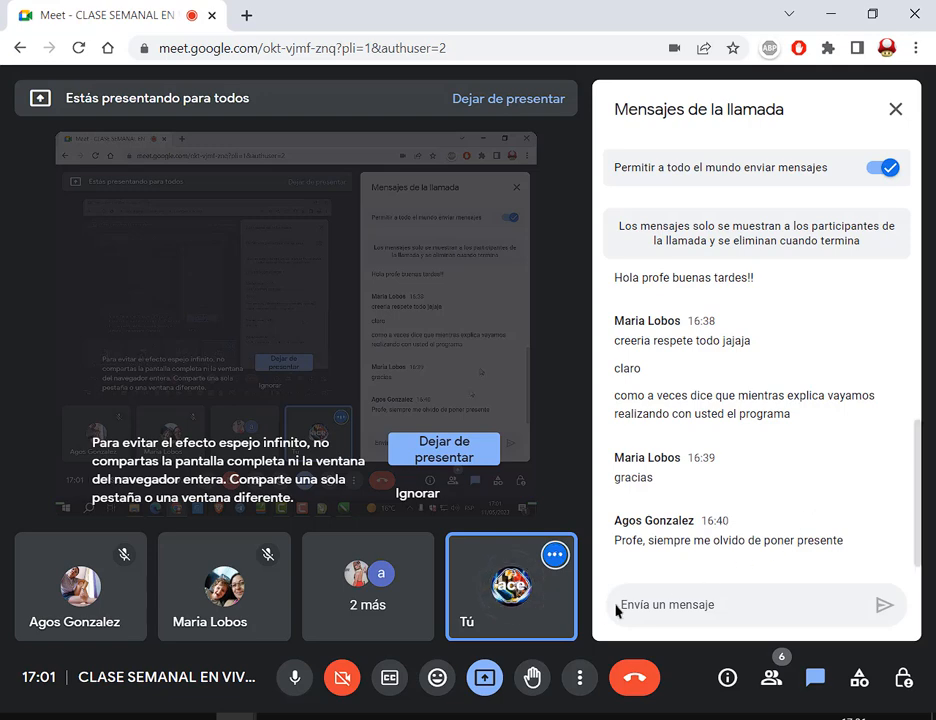
click(210, 716)
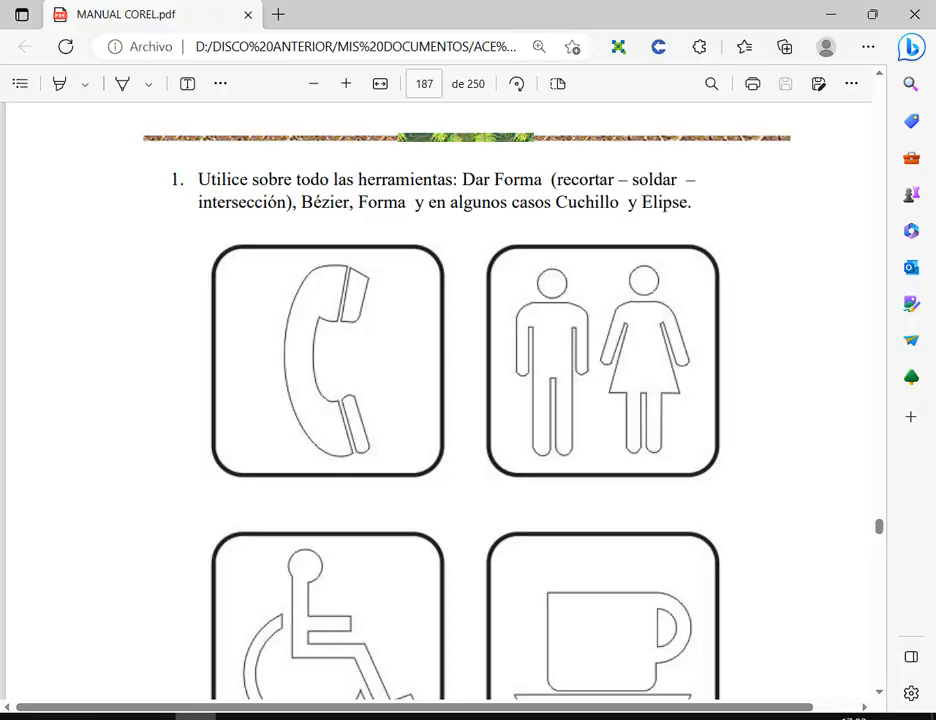
scroll(675, 474, down, 2)
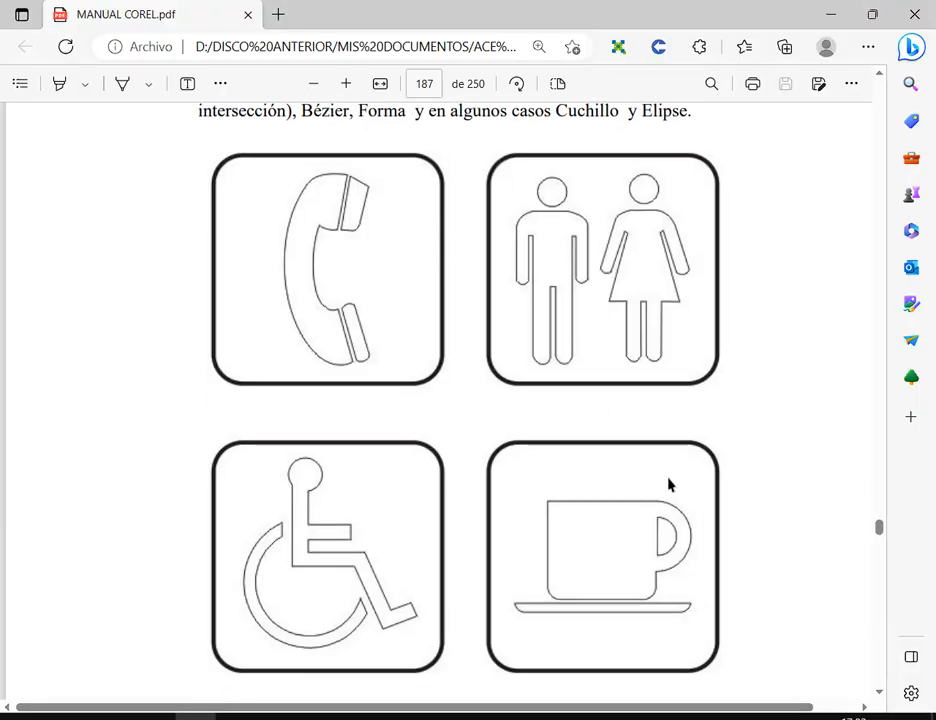
- Return to CorelDRAW and create a new one-page portrait document, 210 × 297 mm, in CMYK at 300 ppp
key(alt+Tab)
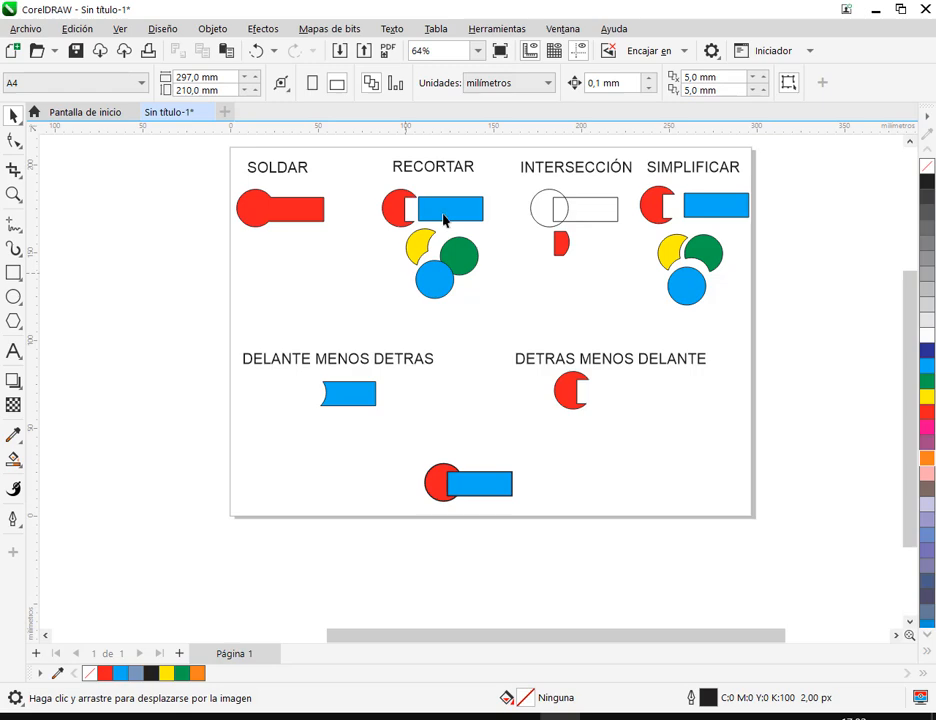
click(90, 113)
key(ctrl+n)
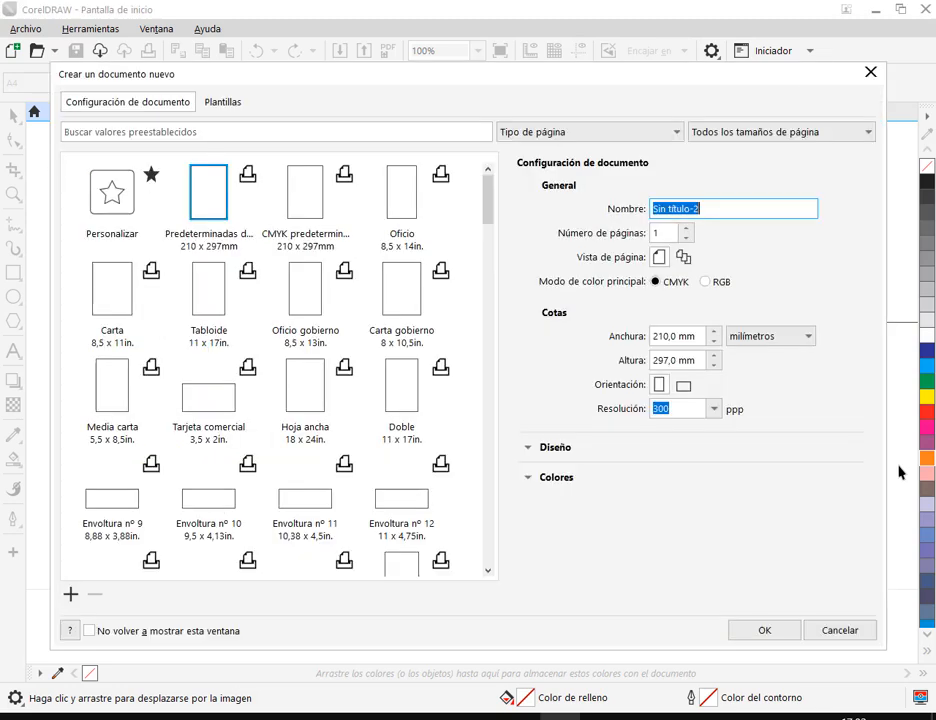
click(786, 636)
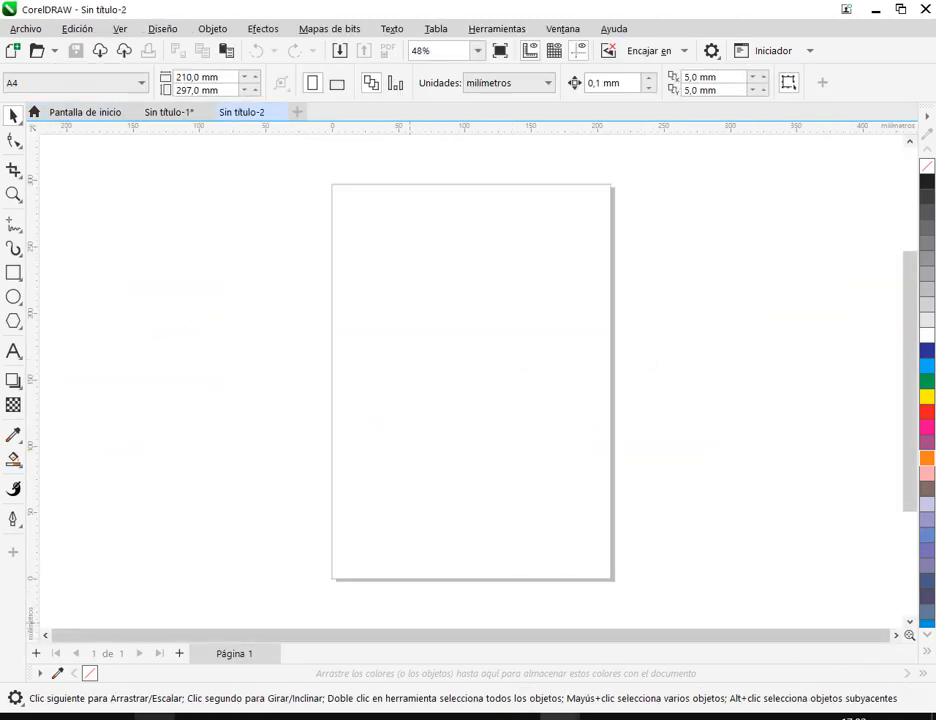
- Capture the four signs on page 187 of MANUAL COREL.pdf and paste the screenshot into the new CorelDRAW document, left of the page
click(197, 717)
scroll(459, 156, down, 1)
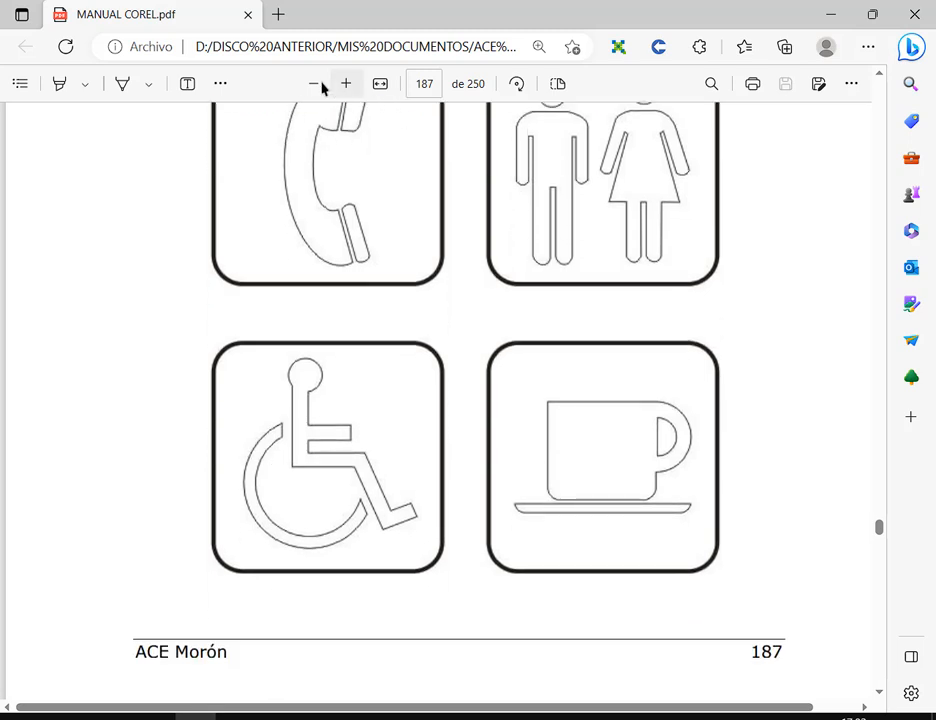
scroll(836, 200, up, 1)
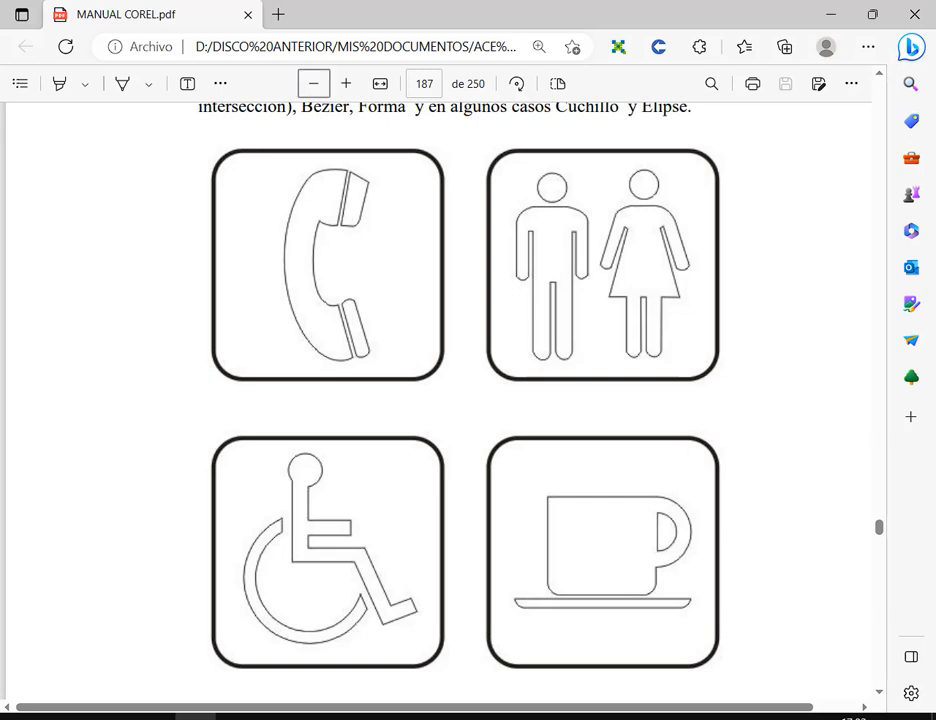
click(560, 718)
click(661, 643)
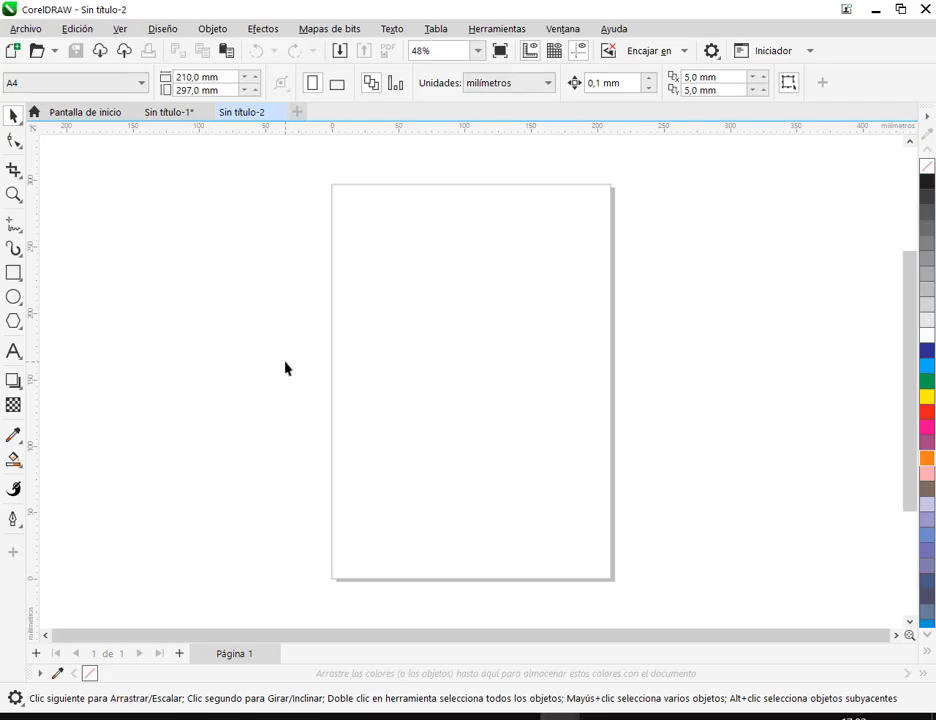
key(ctrl+v)
drag(419, 447, 666, 424)
mouse_move(665, 403)
mouse_down()
mouse_move(203, 403)
mouse_move(232, 396)
mouse_up()
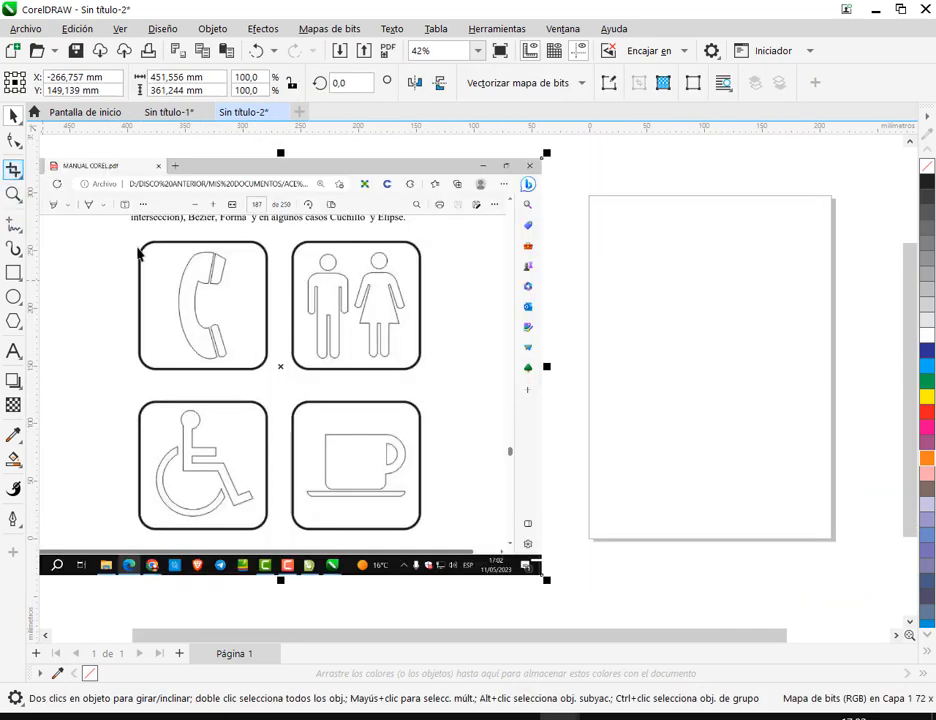
- Crop the pasted screenshot to the four framed signs, about 260 × 264 mm
click(13, 170)
drag(131, 235, 430, 543)
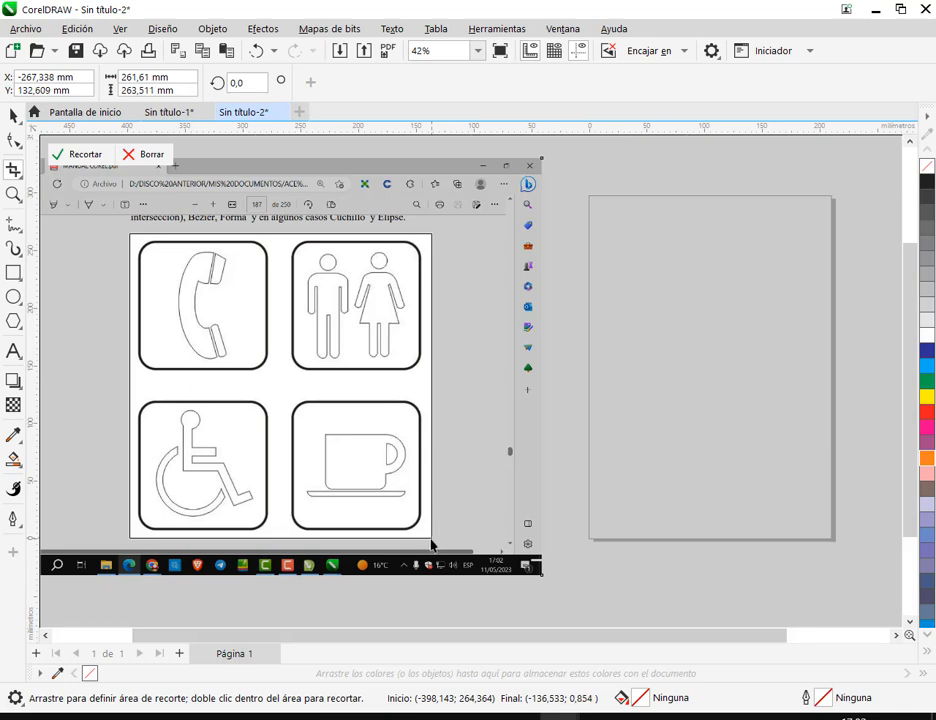
double_click(337, 359)
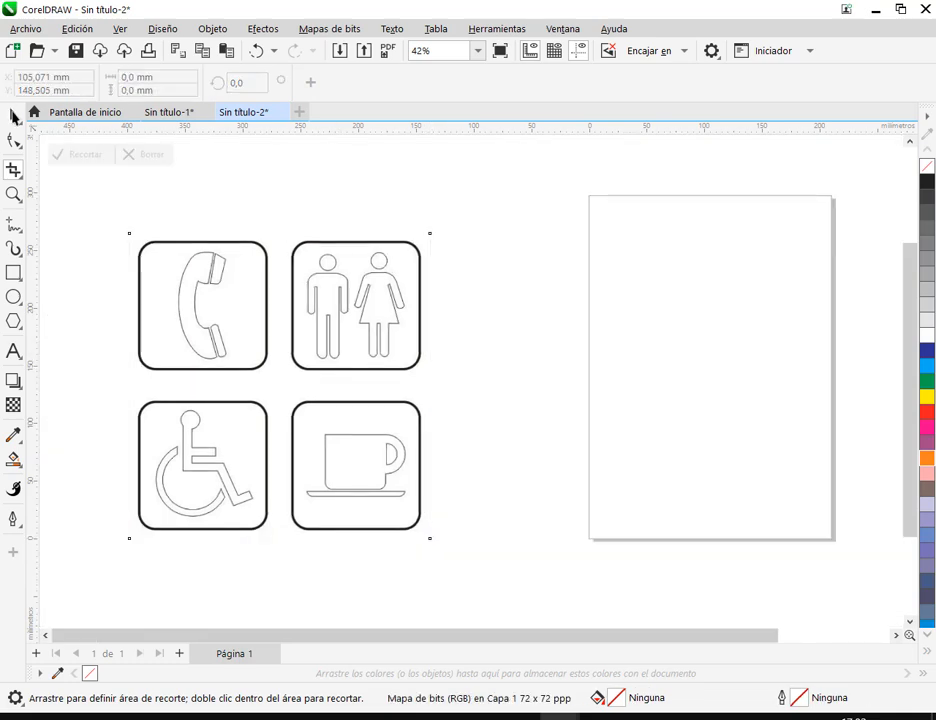
click(13, 116)
- Scale the signs bitmap to 79.4 %, about 207 × 210 mm, and place it just outside the page's left edge
drag(261, 368, 396, 316)
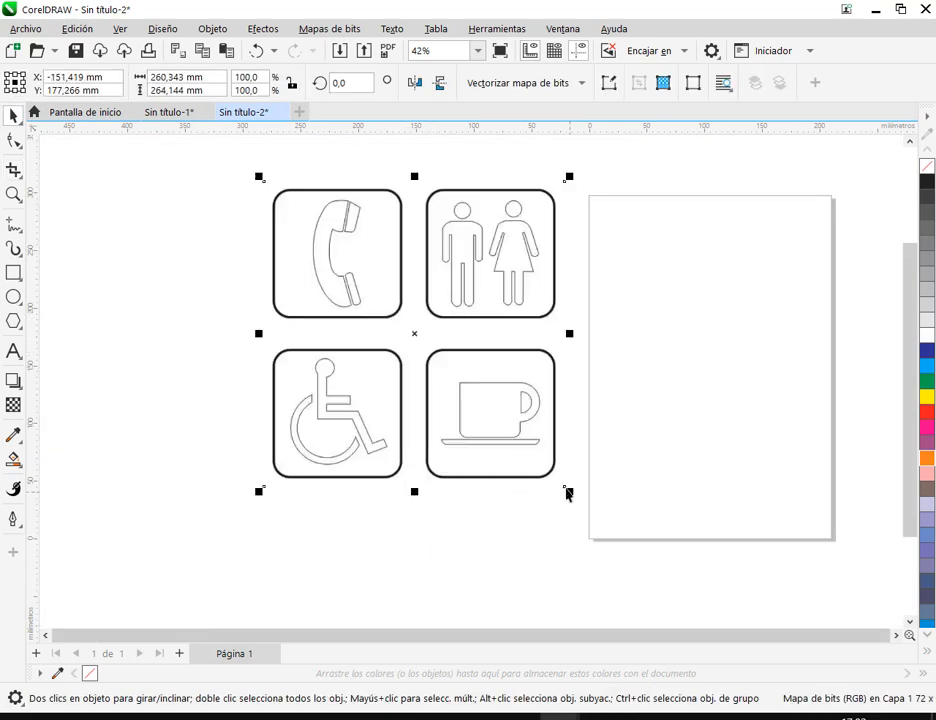
click(566, 492)
click(510, 431)
drag(568, 490, 507, 429)
drag(455, 356, 521, 378)
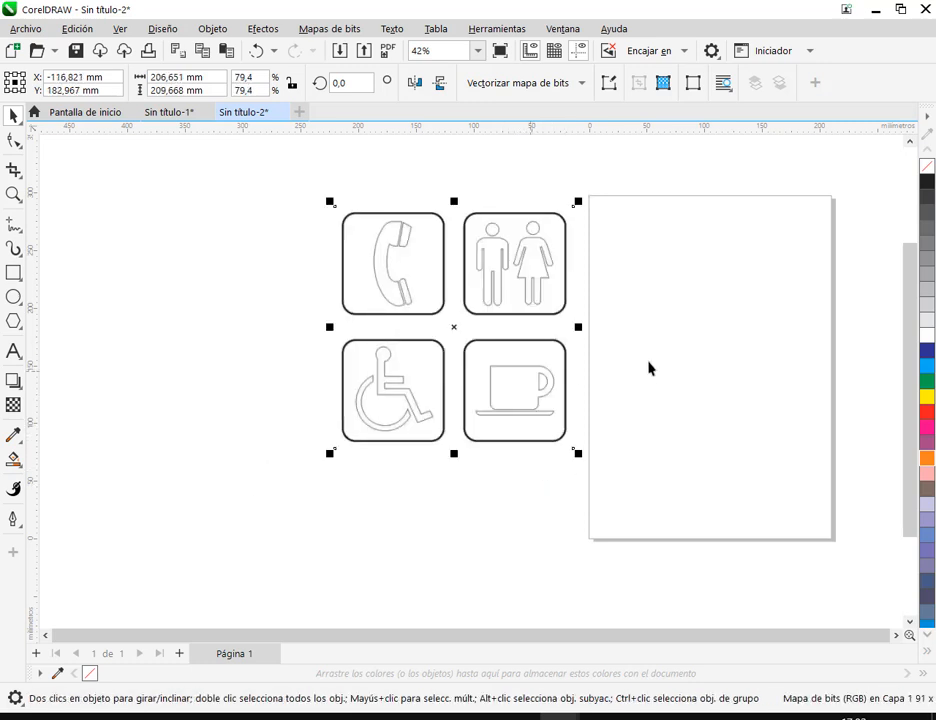
click(667, 377)
- Lock the signs bitmap in place as a reference for tracing
drag(656, 352, 539, 352)
scroll(512, 341, up, 2)
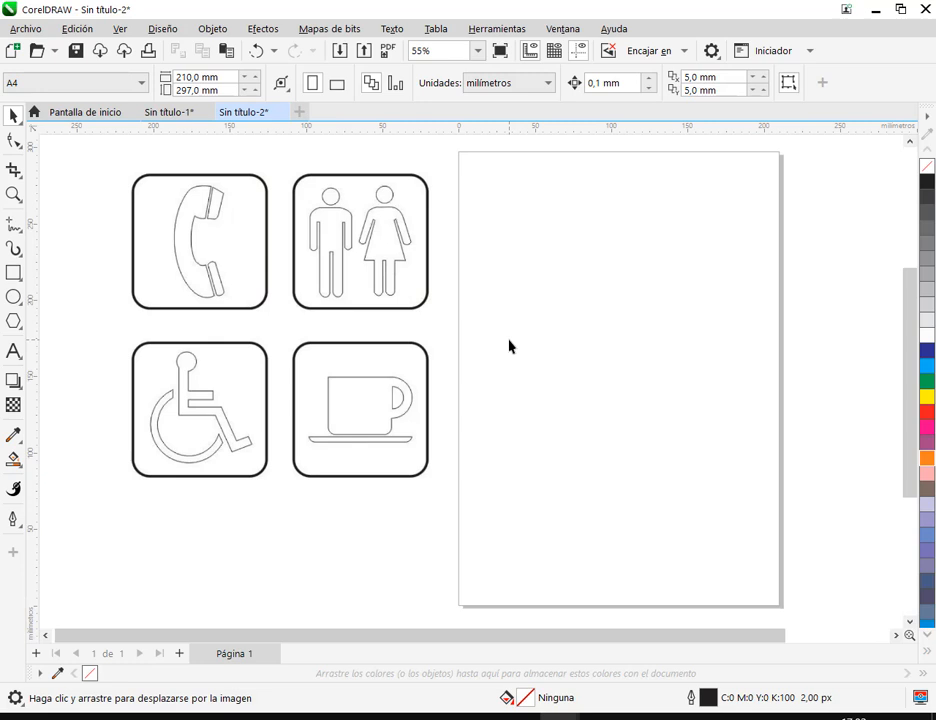
scroll(509, 346, up, 1)
click(392, 328)
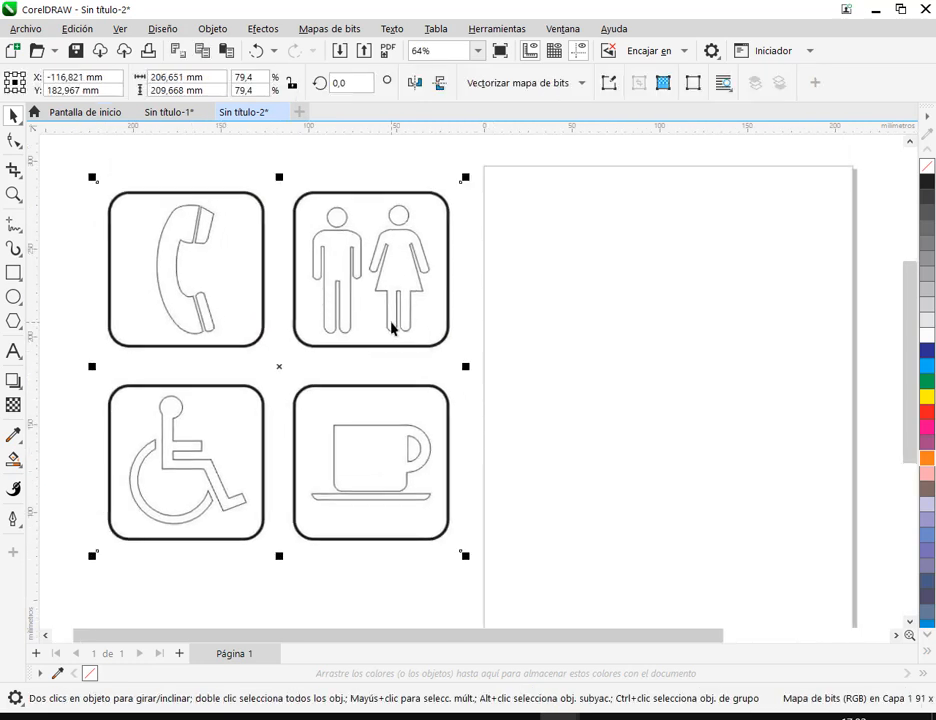
right_click(392, 328)
click(449, 434)
click(548, 430)
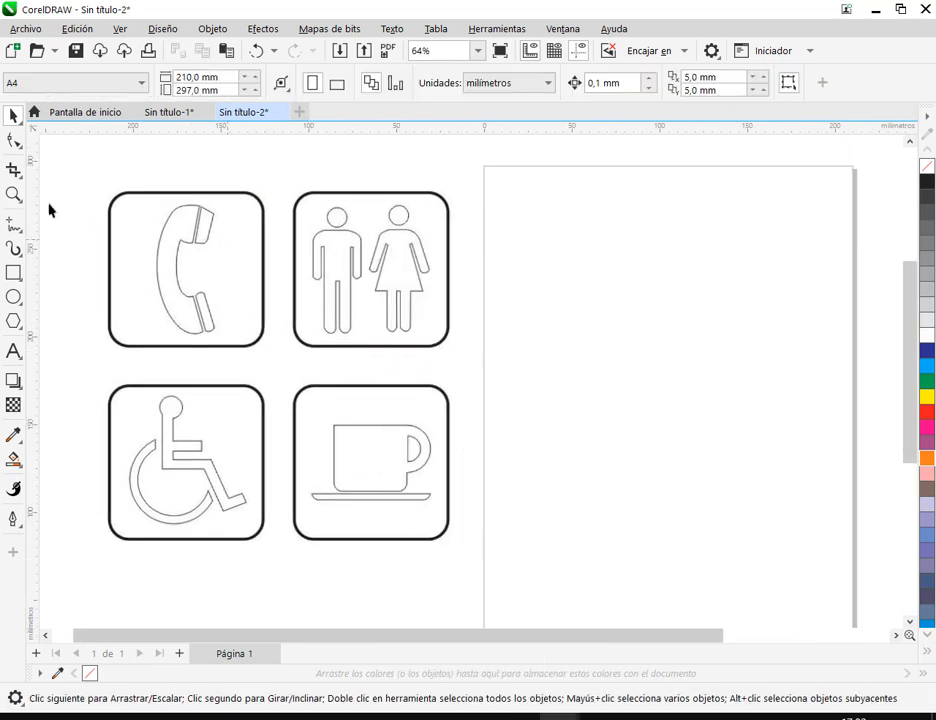
- Bring the cup and saucer sign of the reference bitmap into close view with the page beside it
drag(145, 197, 235, 340)
scroll(416, 514, down, 3)
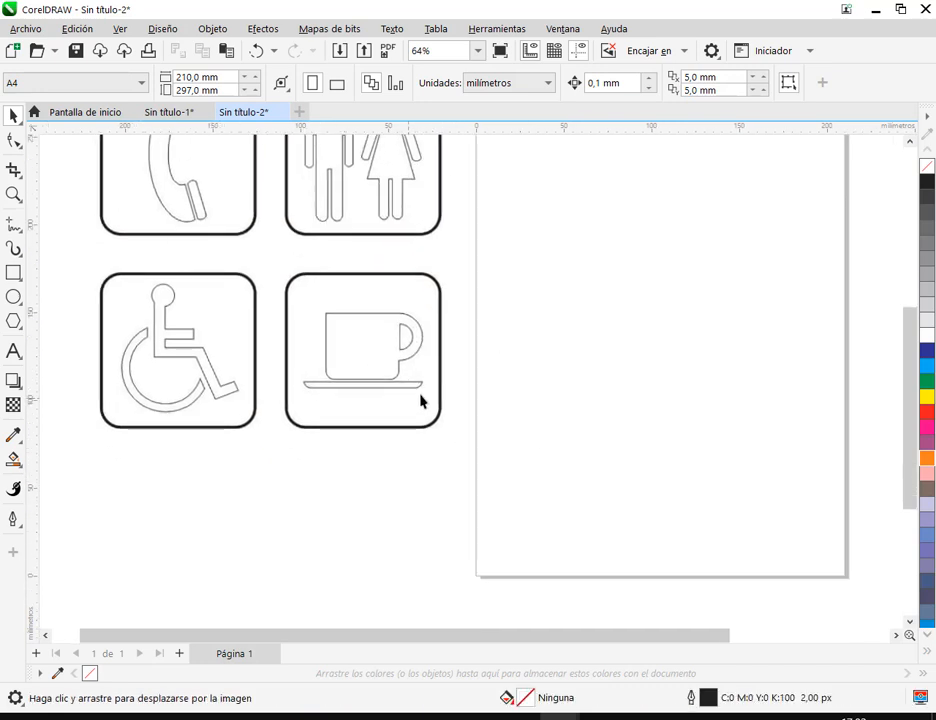
scroll(393, 382, up, 3)
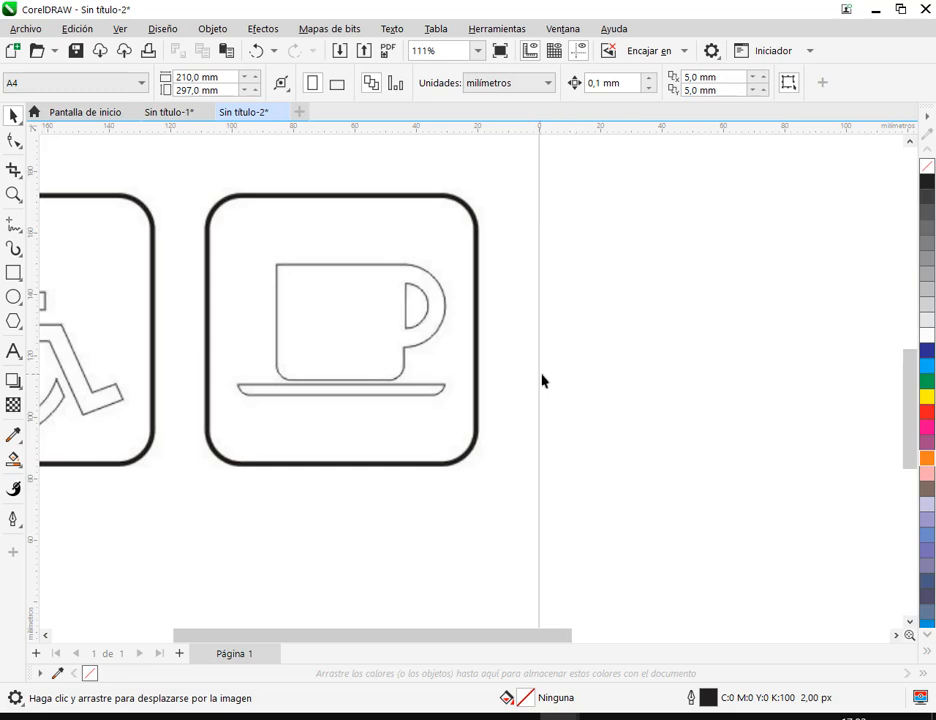
- Draw a rectangle about 60.5 × 54.7 mm on the page beside the reference cup and saucer sign
drag(318, 350, 441, 370)
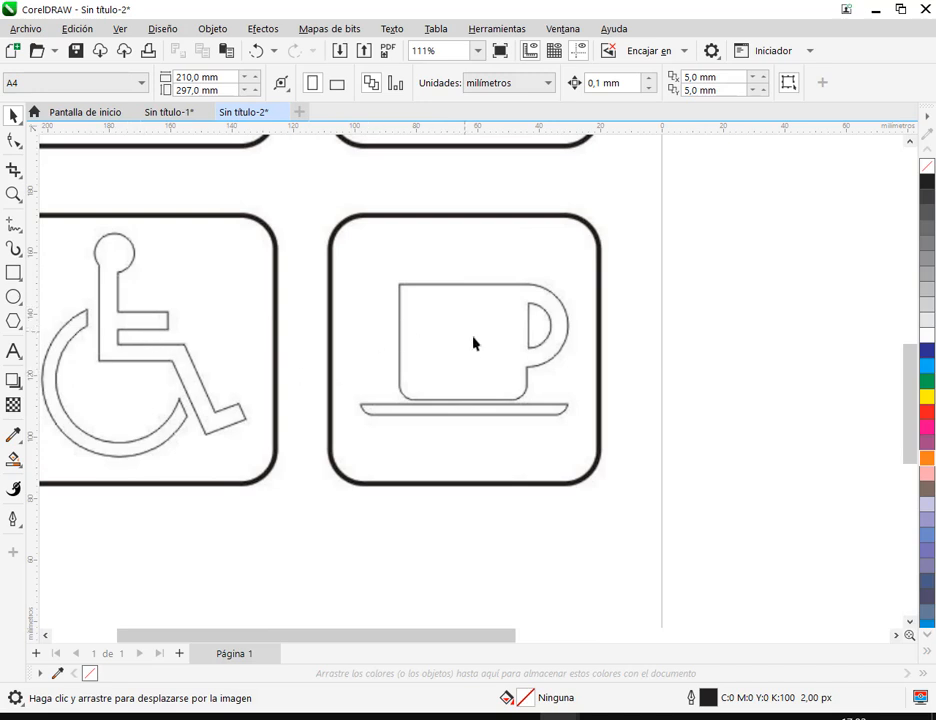
drag(554, 238, 554, 511)
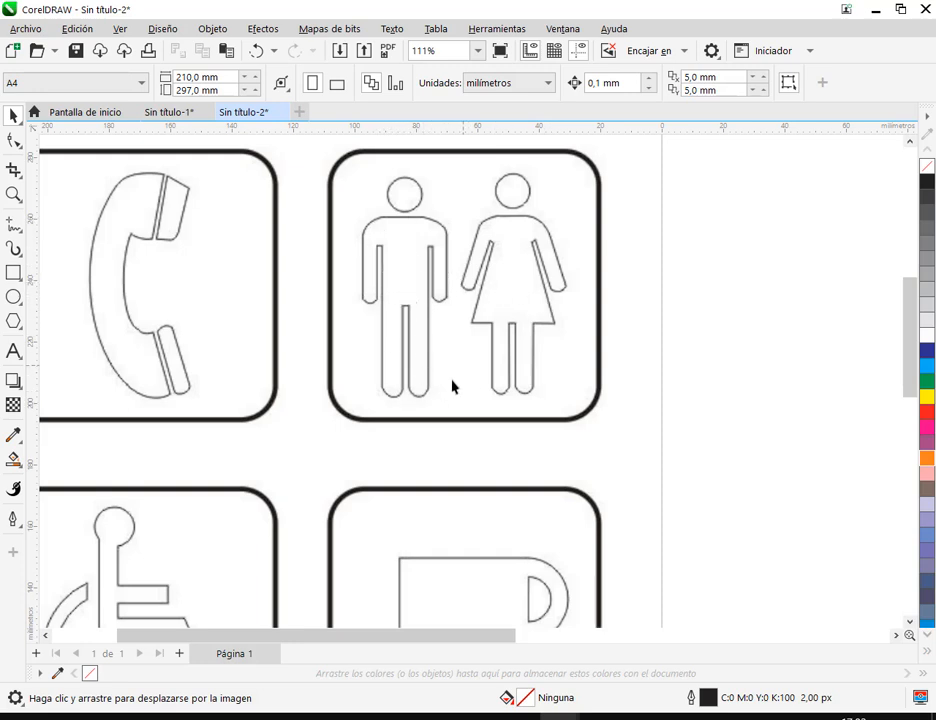
scroll(435, 414, down, 1)
drag(480, 347, 577, 165)
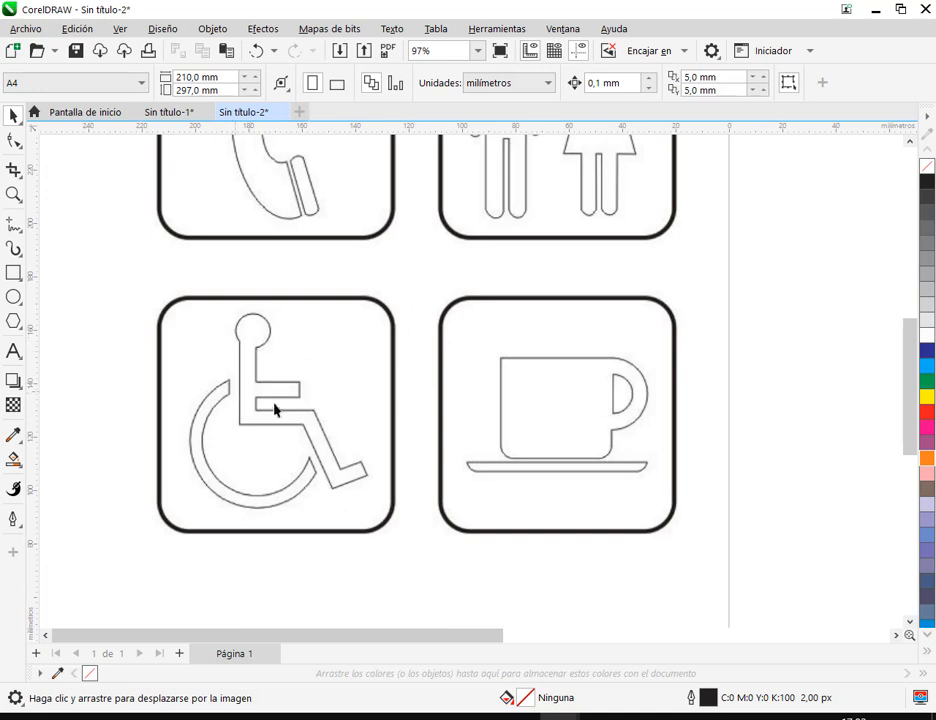
drag(604, 397, 397, 274)
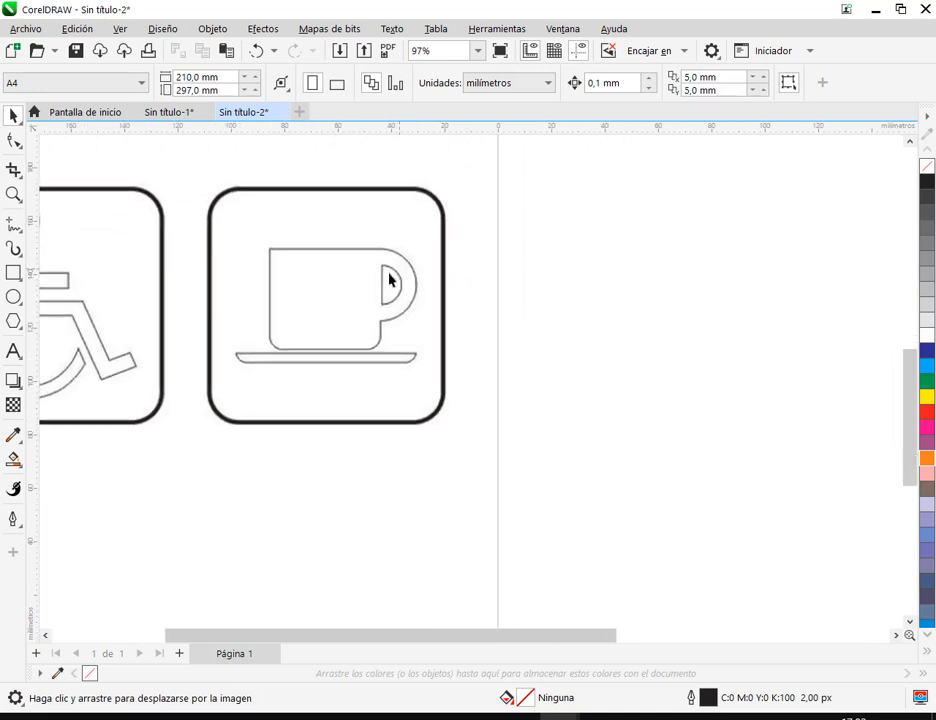
scroll(395, 285, up, 2)
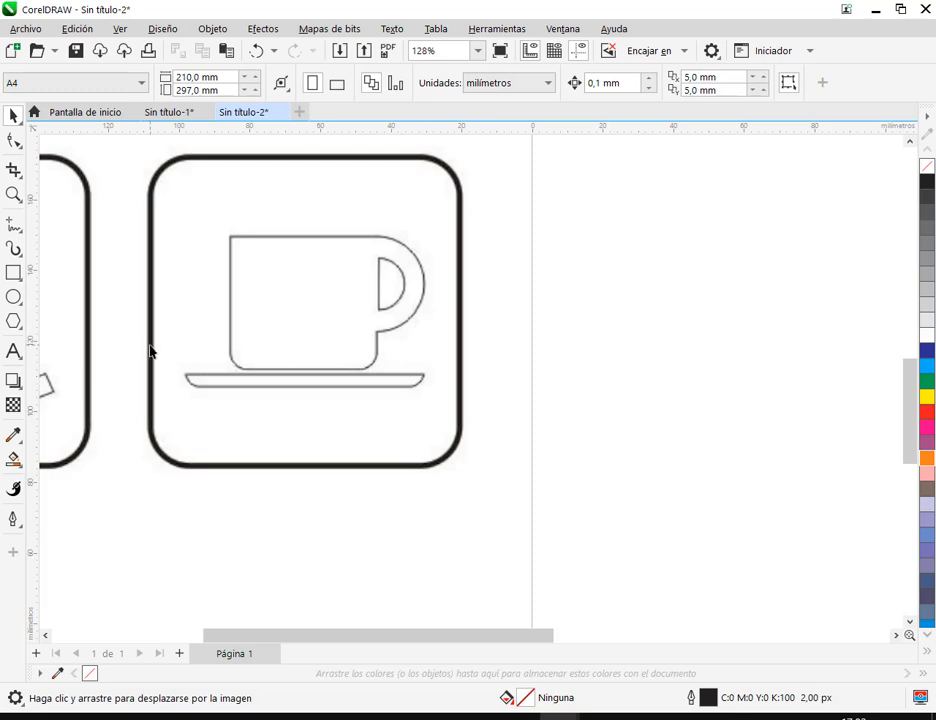
click(14, 274)
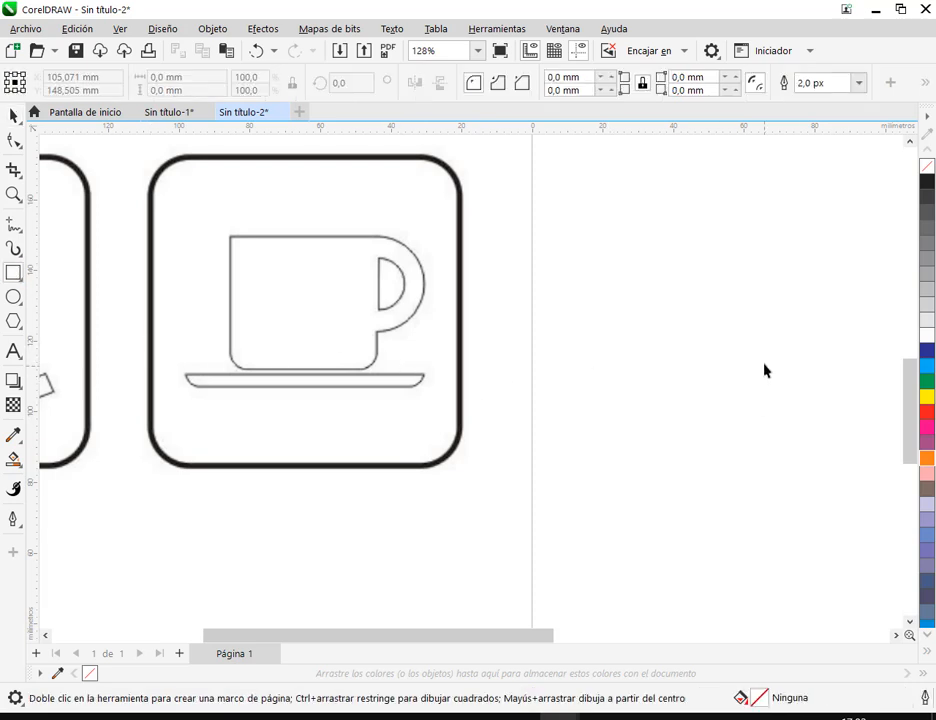
drag(565, 212, 803, 406)
click(13, 118)
mouse_move(717, 337)
mouse_down()
mouse_move(647, 353)
mouse_move(733, 325)
mouse_move(716, 331)
mouse_up()
mouse_move(541, 64)
mouse_down()
mouse_move(612, 92)
mouse_move(745, 106)
mouse_up()
drag(742, 188, 715, 217)
drag(469, 186, 487, 217)
drag(472, 469, 490, 429)
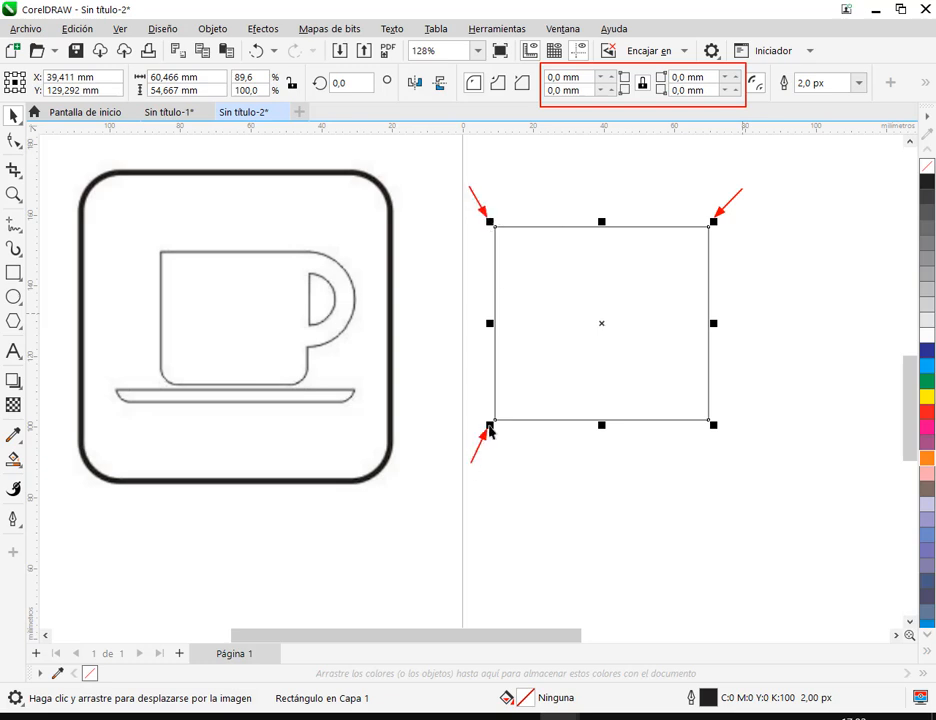
drag(716, 470, 713, 428)
key(Escape)
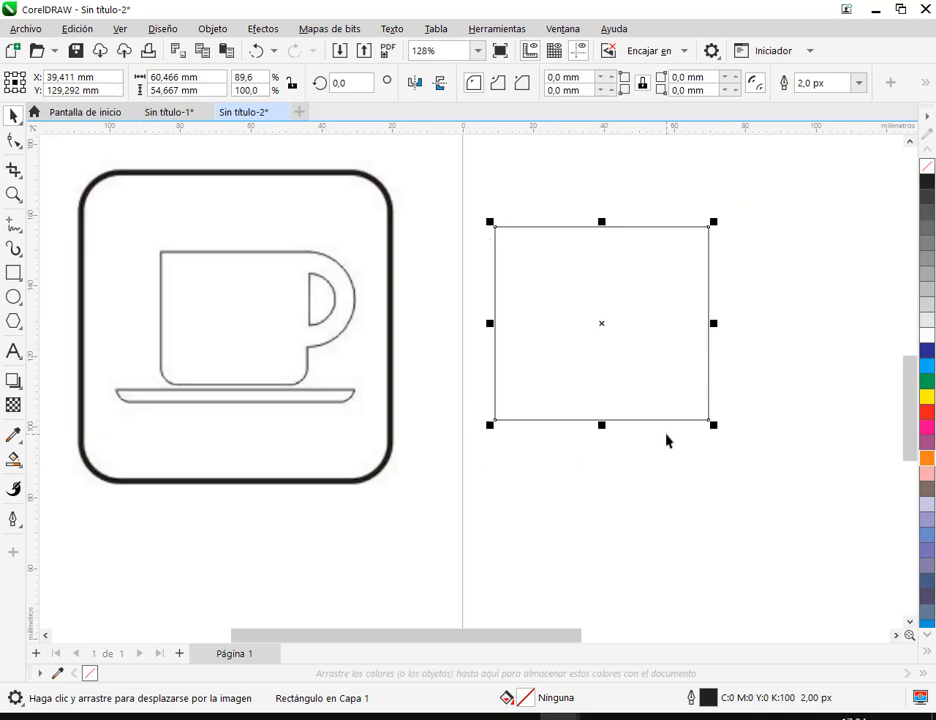
- Move the rectangle slightly down and to the right so it sits about level with the reference cup
drag(619, 304, 630, 326)
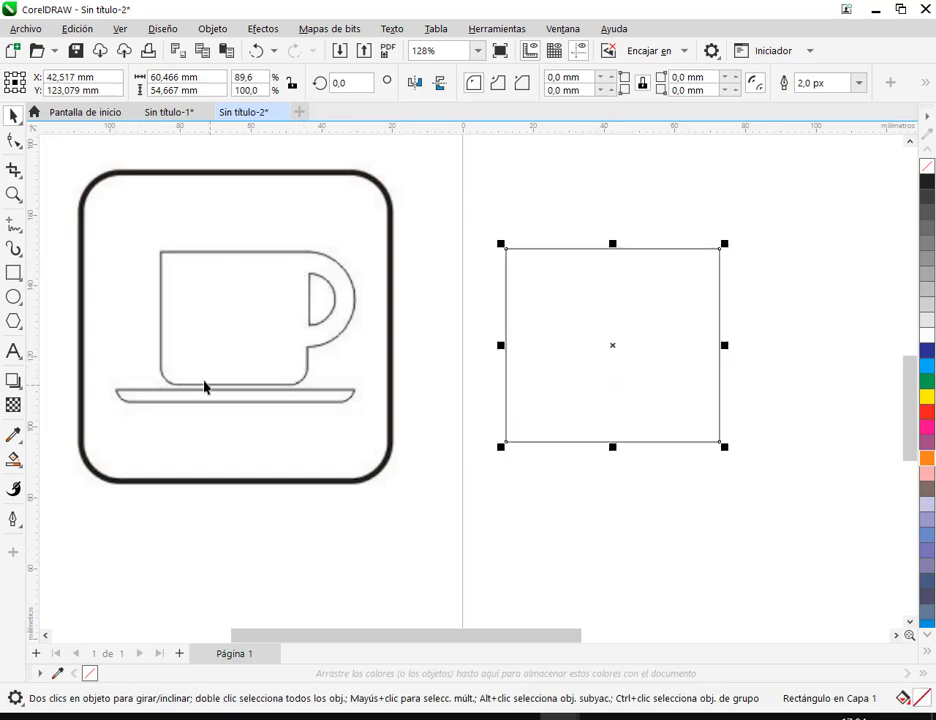
drag(148, 355, 321, 399)
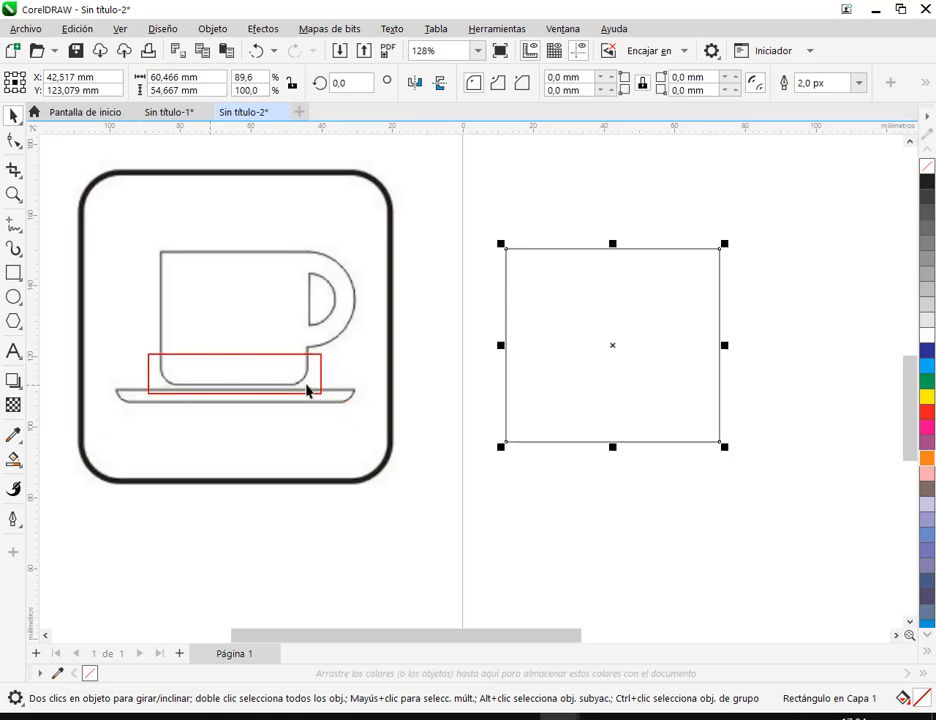
drag(538, 66, 751, 107)
drag(640, 152, 640, 95)
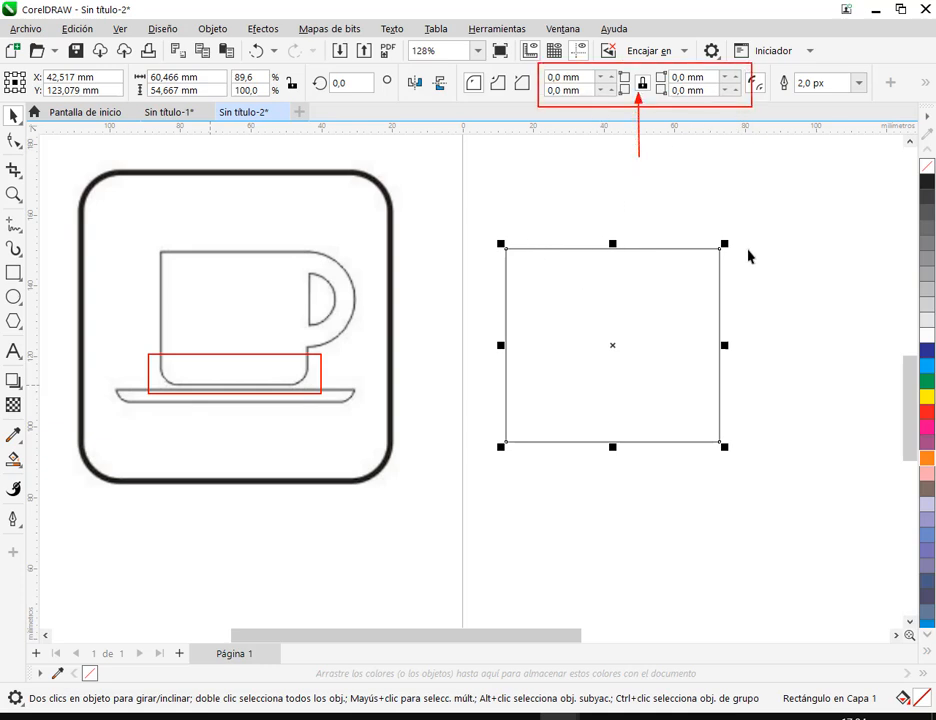
key(Escape)
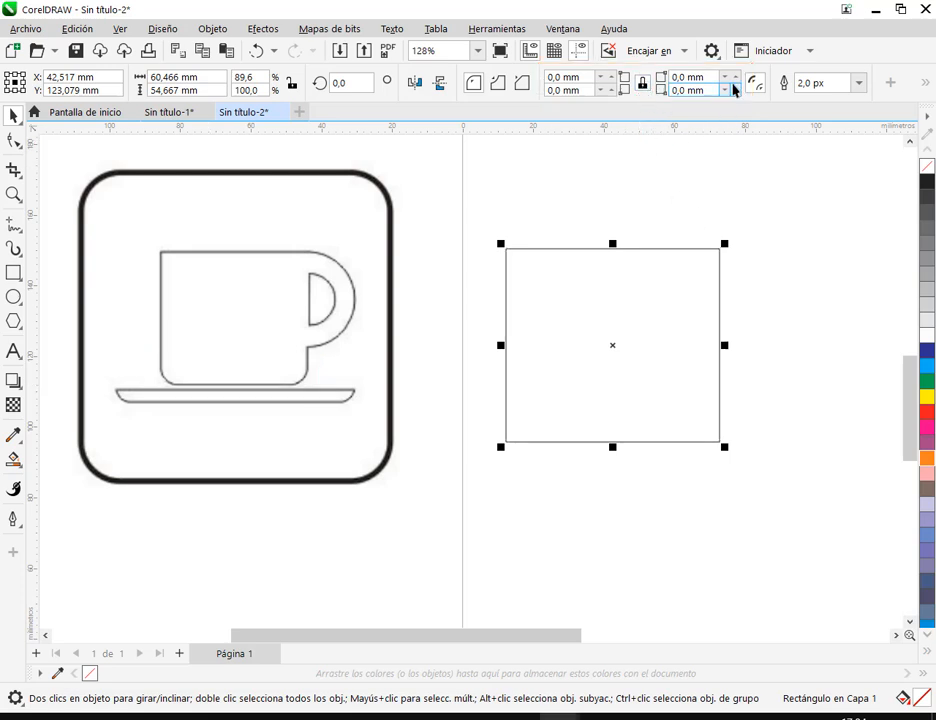
- Try rounding all four corners of the rectangle together with a 9.1 mm radius, and undo it
drag(732, 76, 736, 15)
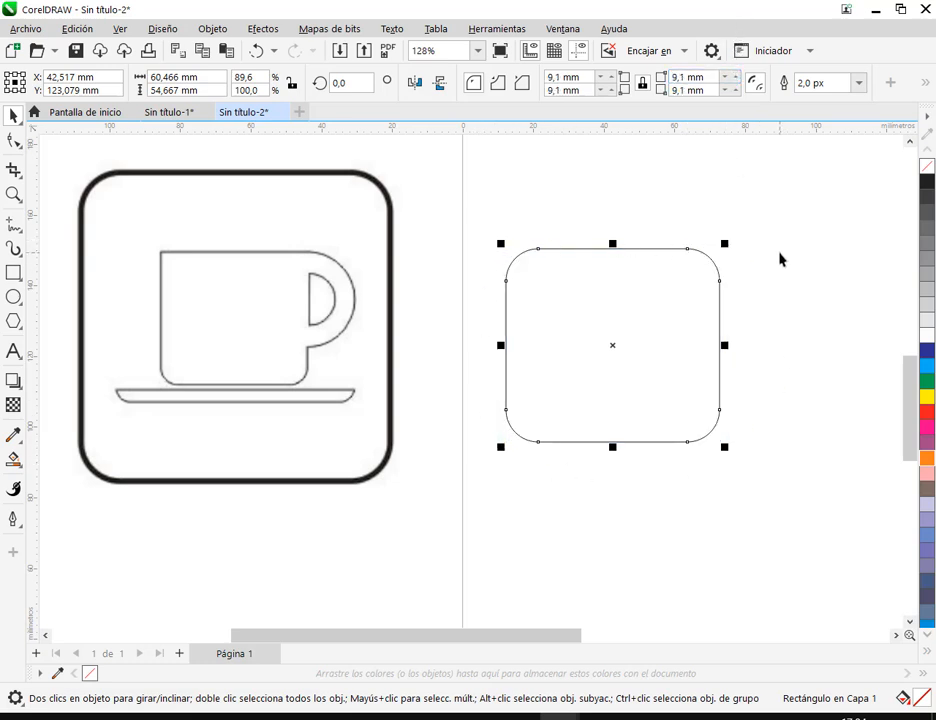
click(255, 52)
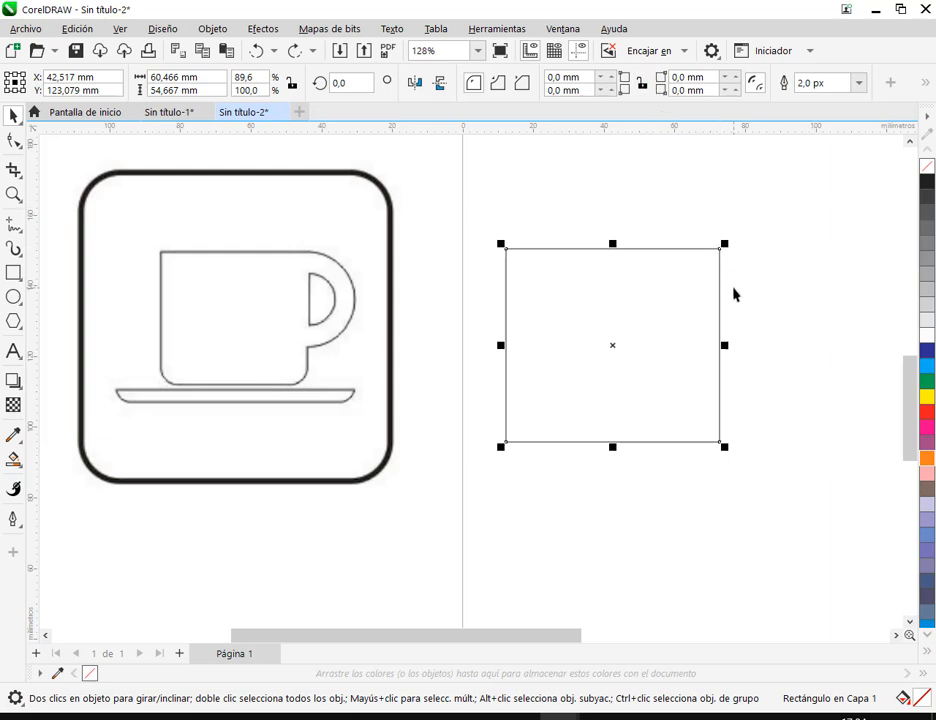
- Unlink the rectangle's corner radii and round only its lower-left corner to 3.3 mm
click(558, 90)
click(587, 91)
click(611, 91)
click(610, 91)
click(610, 91)
click(605, 92)
click(605, 92)
click(603, 92)
click(603, 92)
click(611, 91)
click(611, 91)
click(611, 91)
click(611, 91)
click(611, 91)
click(611, 91)
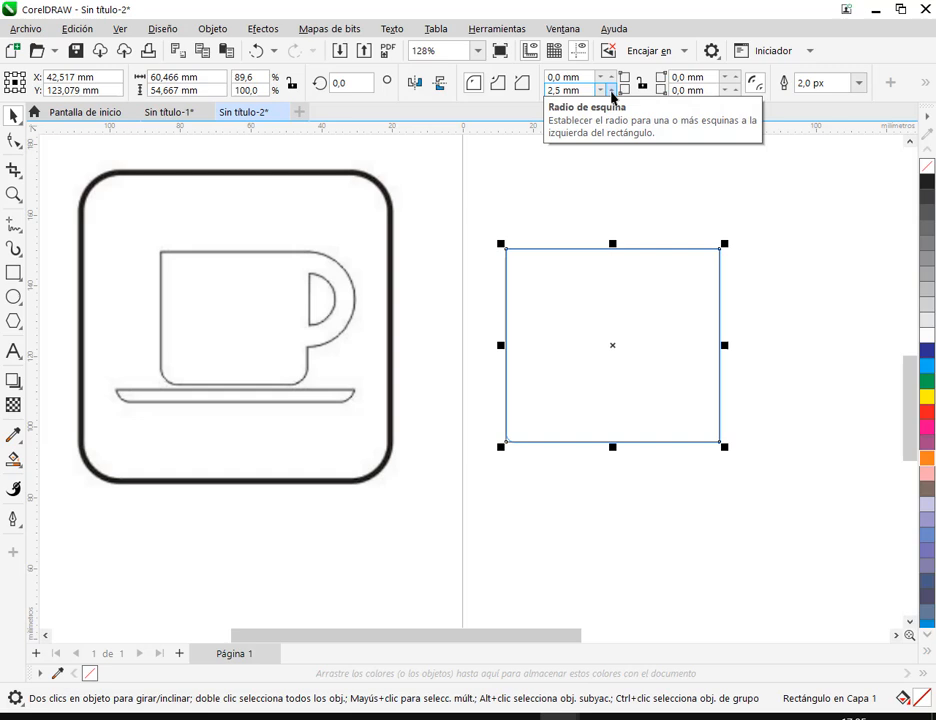
click(612, 92)
click(612, 92)
click(612, 92)
click(612, 92)
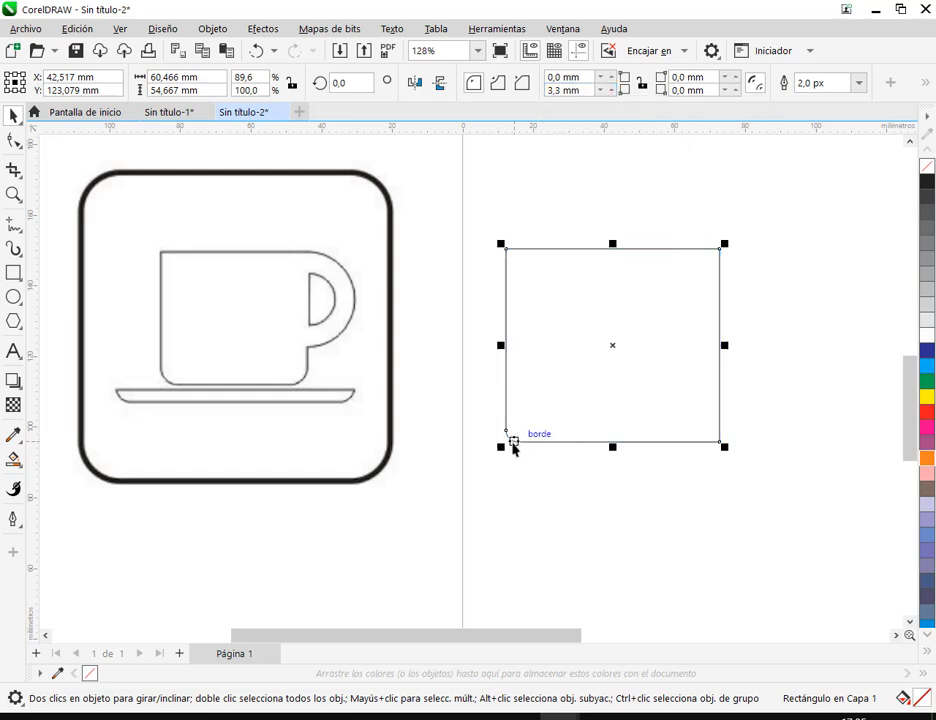
- Set the radius of the rectangle's lower-left corner to 8 mm
double_click(565, 91)
click(579, 91)
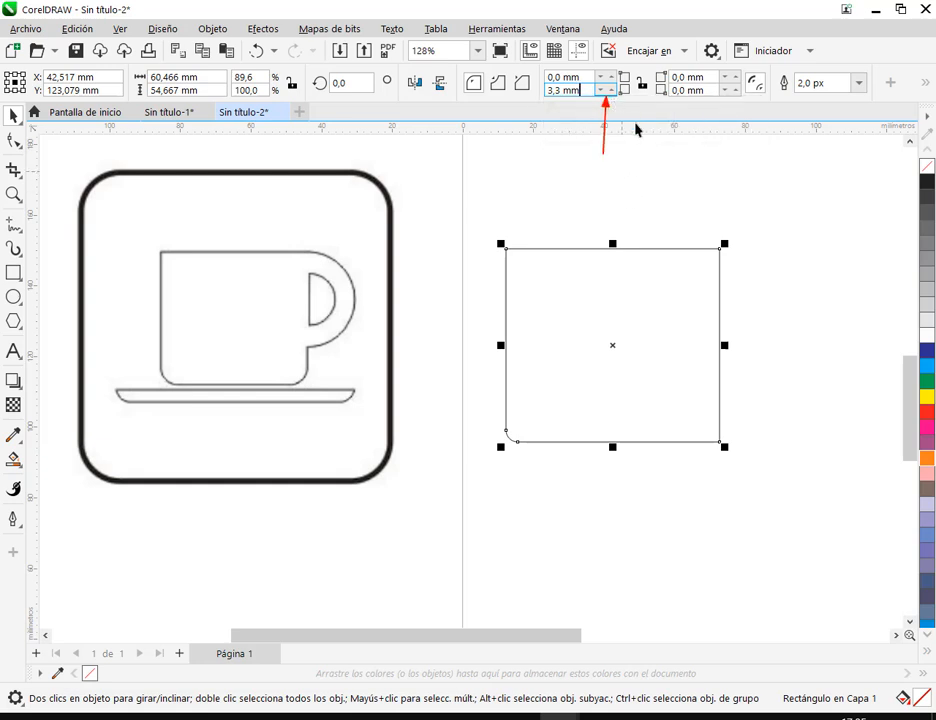
key(Return)
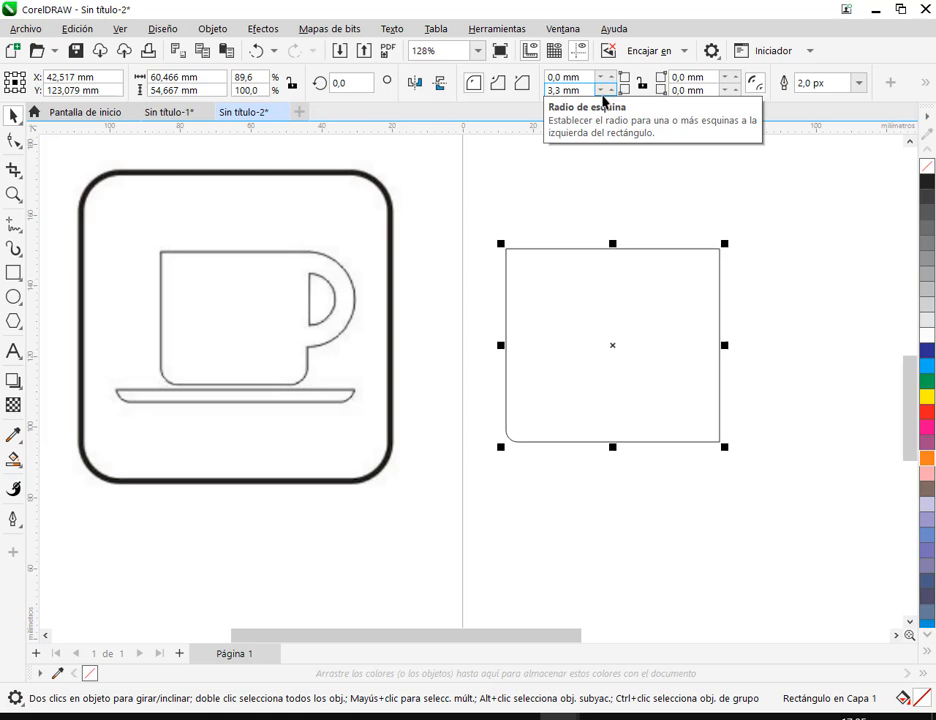
click(604, 97)
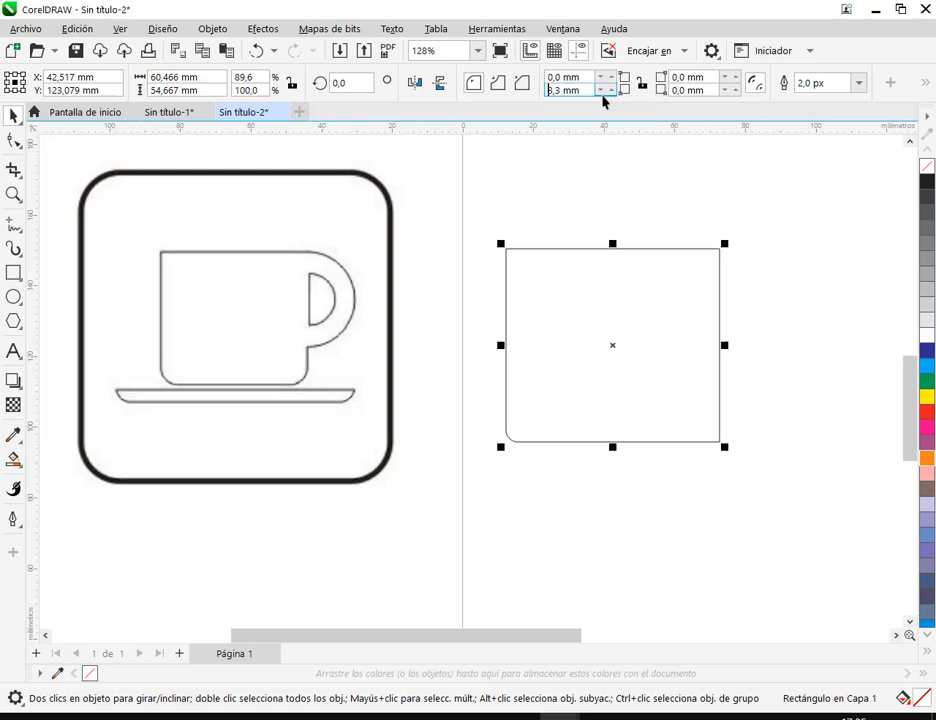
drag(605, 91, 618, 63)
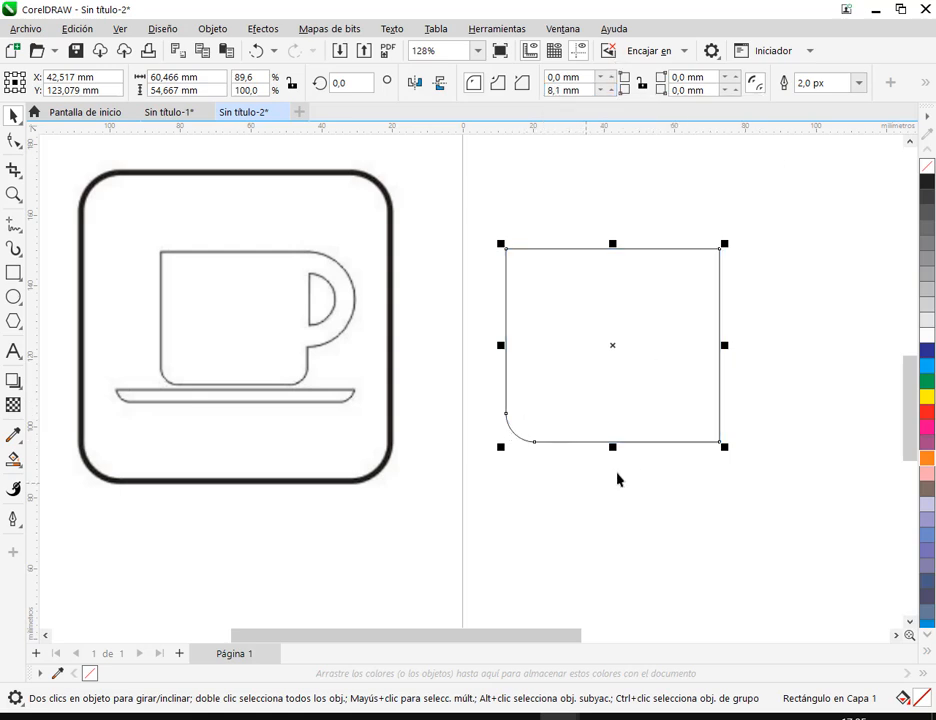
click(829, 274)
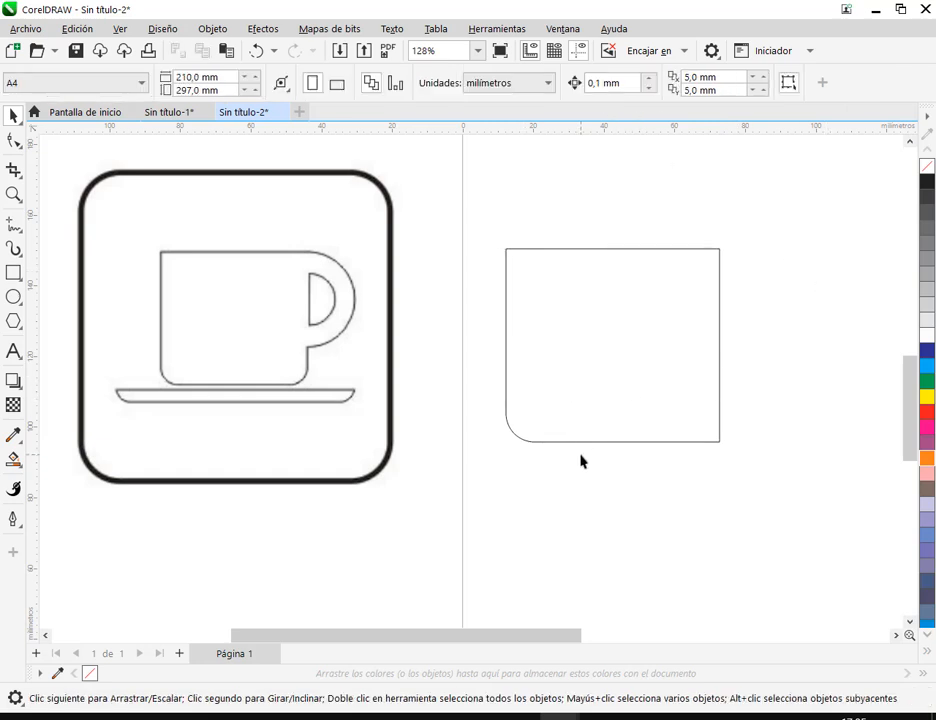
key(Tab)
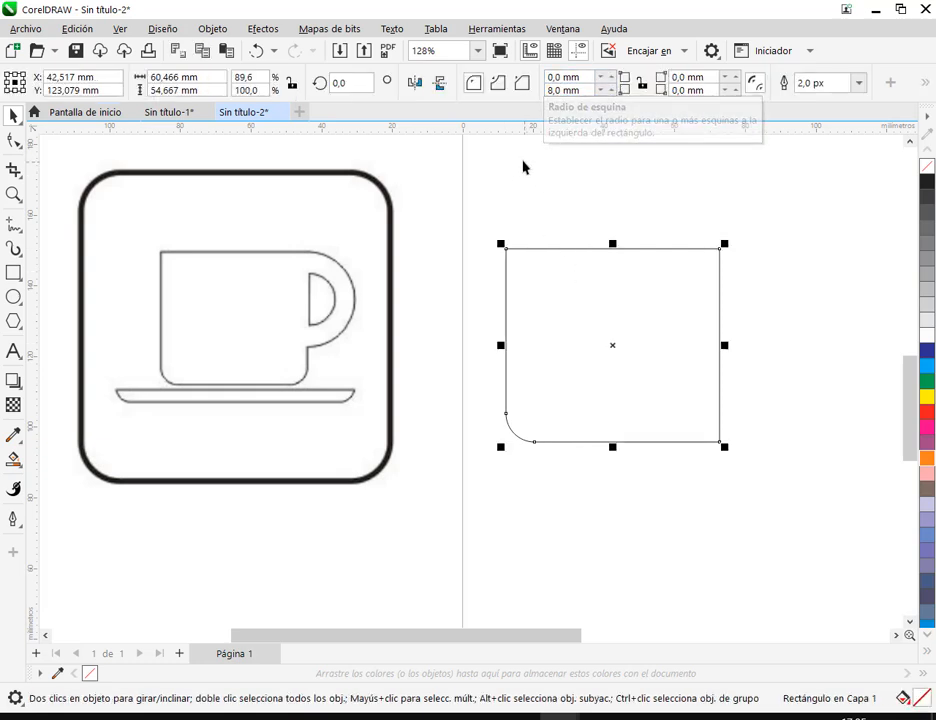
drag(587, 91, 480, 81)
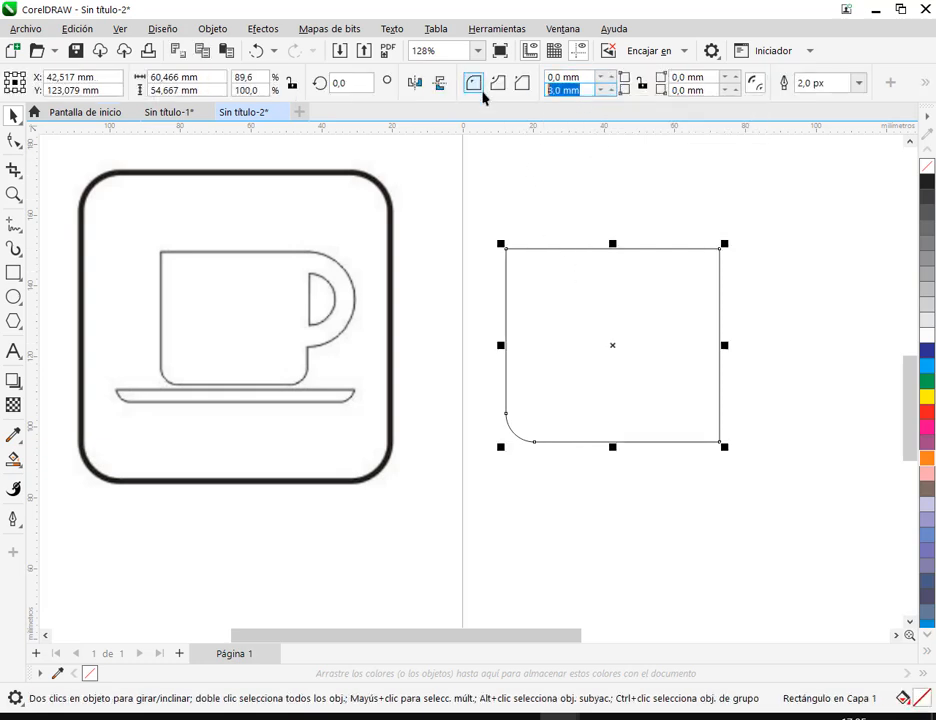
click(590, 90)
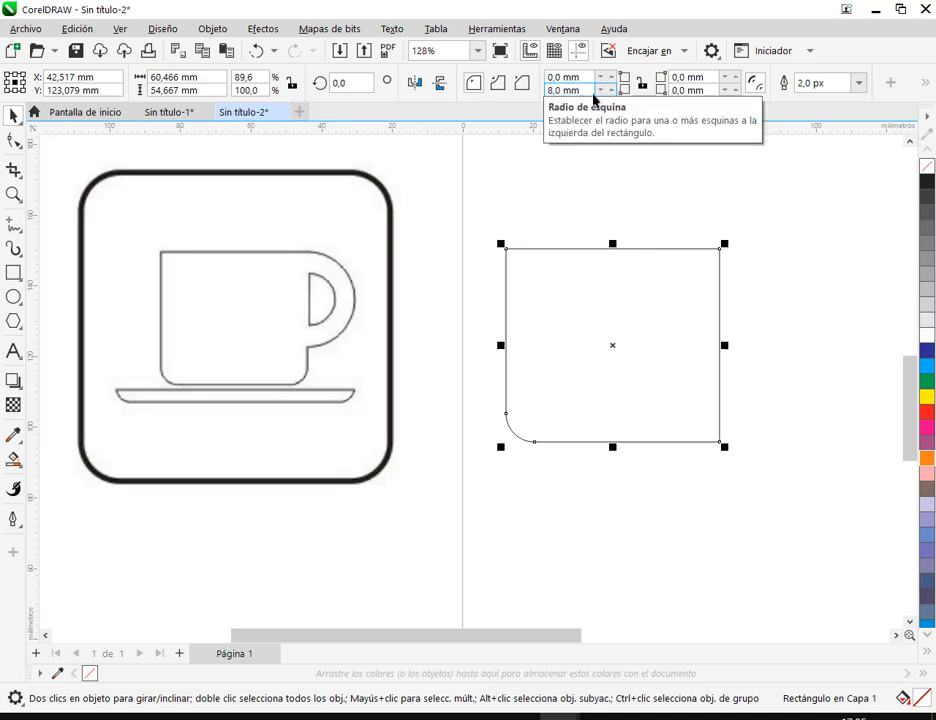
click(809, 326)
click(596, 372)
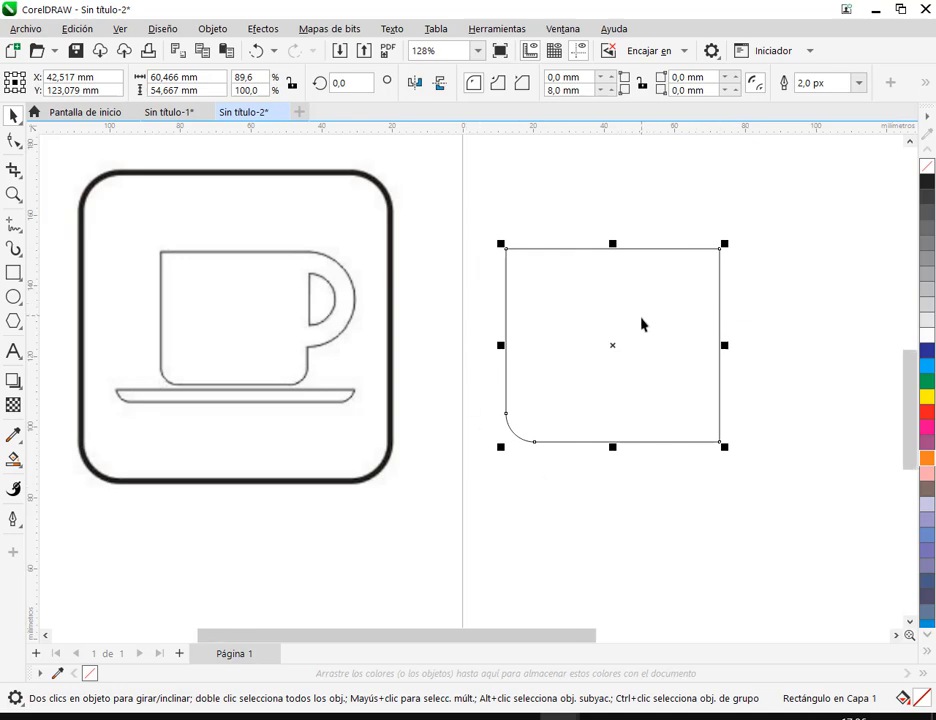
- Move the rectangle with the rounded corner off the page, into the empty area to its right
scroll(642, 316, down, 1)
drag(675, 331, 765, 300)
click(387, 395)
- Draw a large rectangle about 191 × 181 mm on the page and round its lower-left corner to 8 mm
key(F6)
drag(249, 268, 576, 528)
click(14, 117)
drag(450, 317, 463, 318)
click(565, 90)
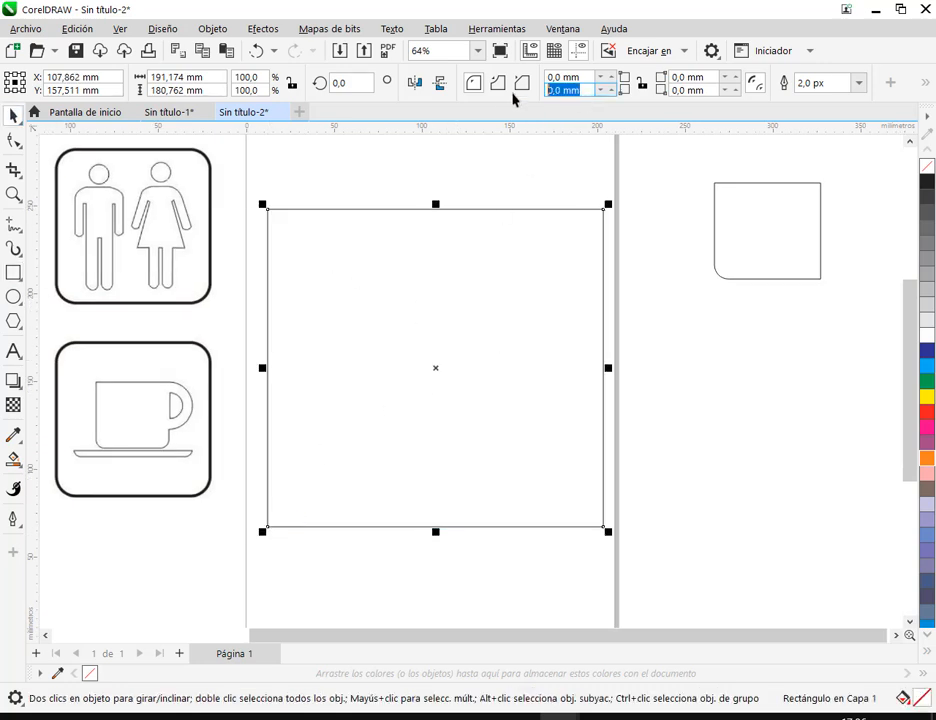
text(8)
key(Return)
click(695, 529)
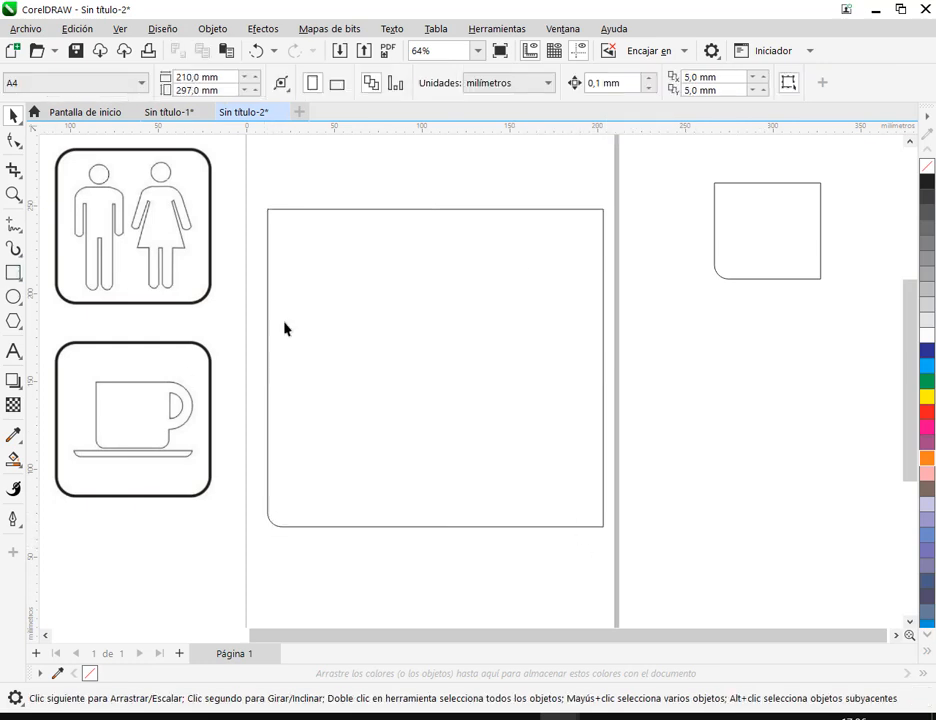
- Draw a small square about 13.7 mm wide outside the page and round its lower-left corner to 8 mm
click(14, 273)
mouse_move(711, 336)
mouse_down()
mouse_move(742, 364)
mouse_move(735, 360)
mouse_up()
click(570, 91)
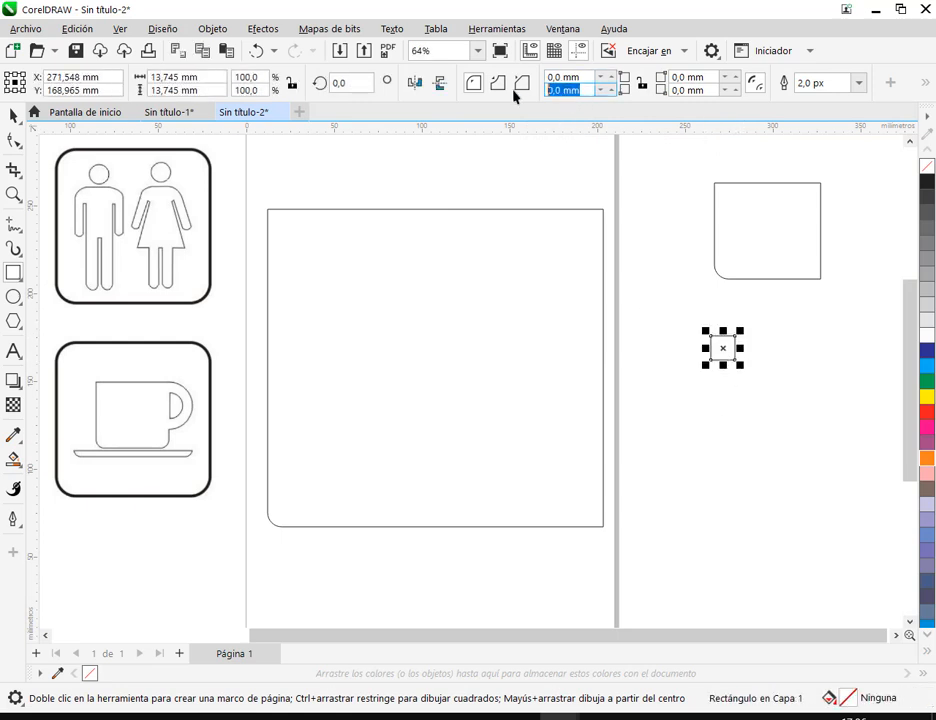
text(8)
key(Return)
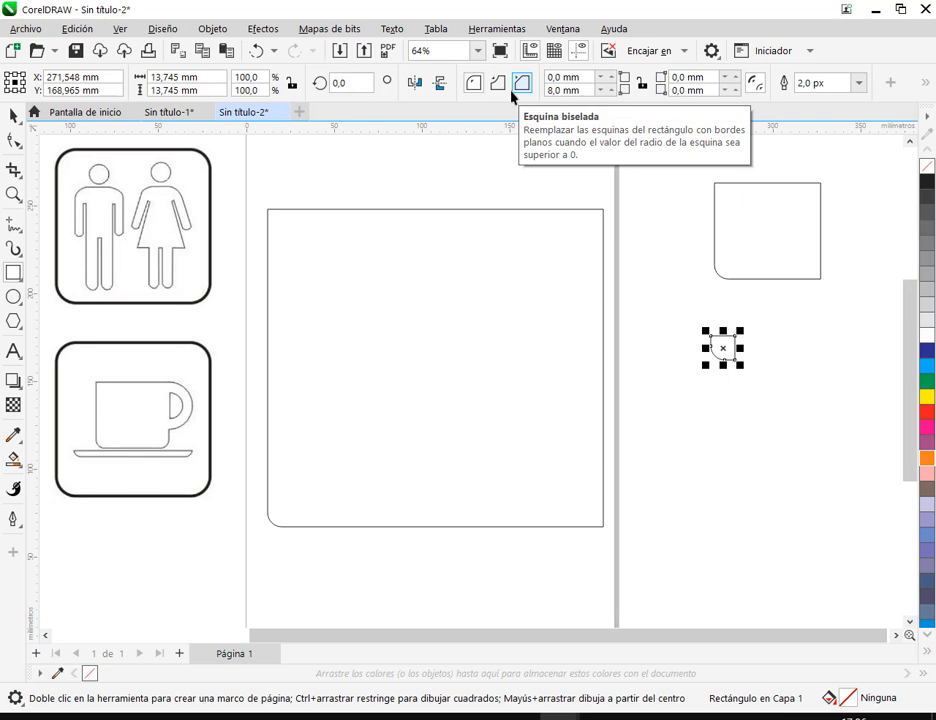
click(811, 390)
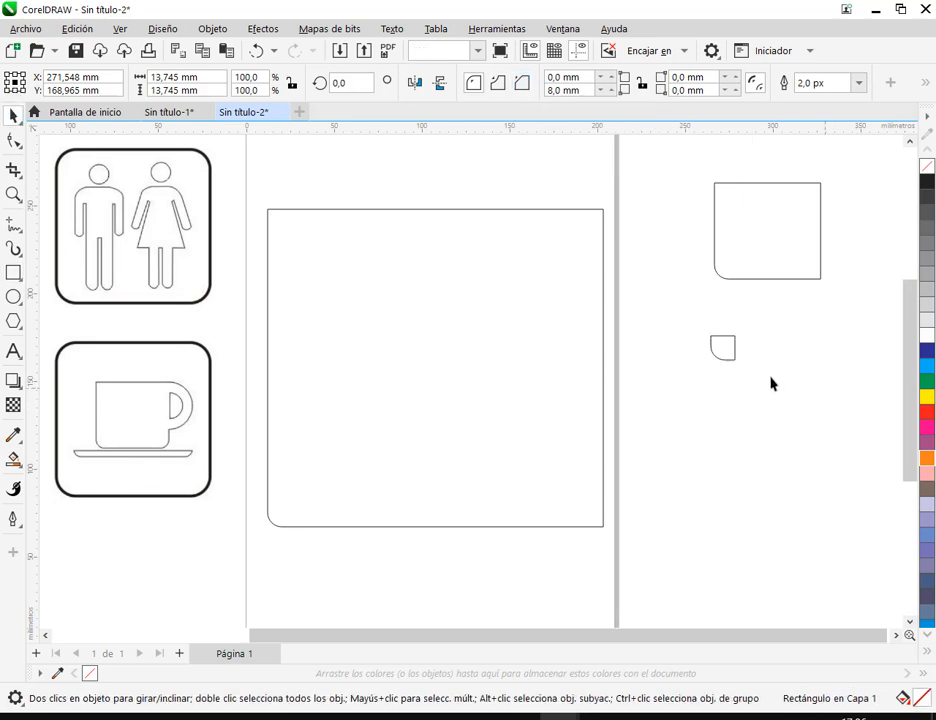
- Compare the corner radius of the small square with that of the medium rectangle above it
click(731, 361)
click(760, 402)
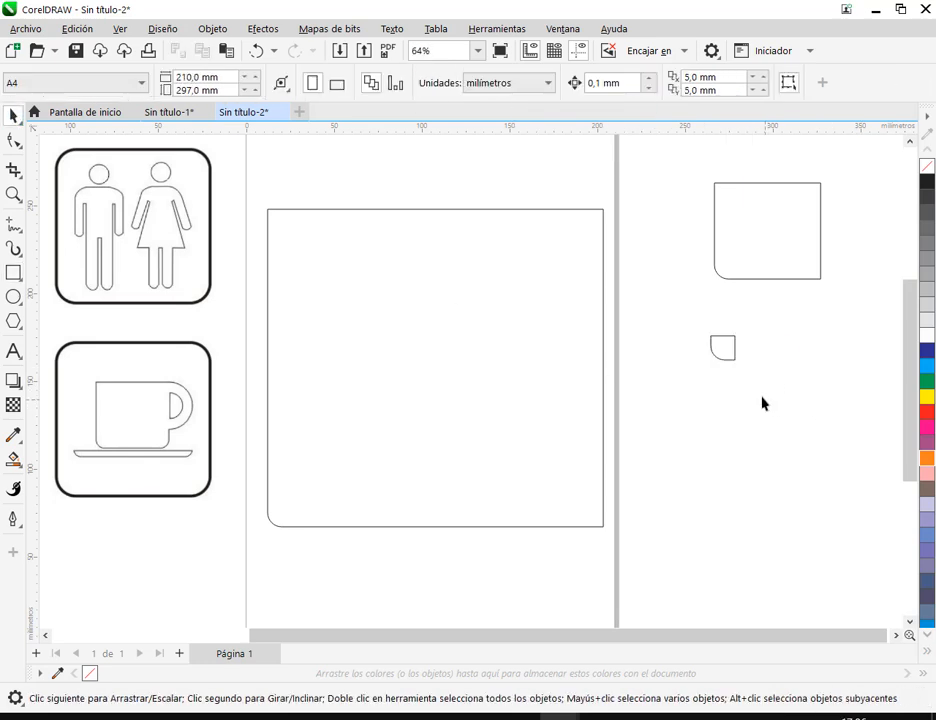
click(735, 246)
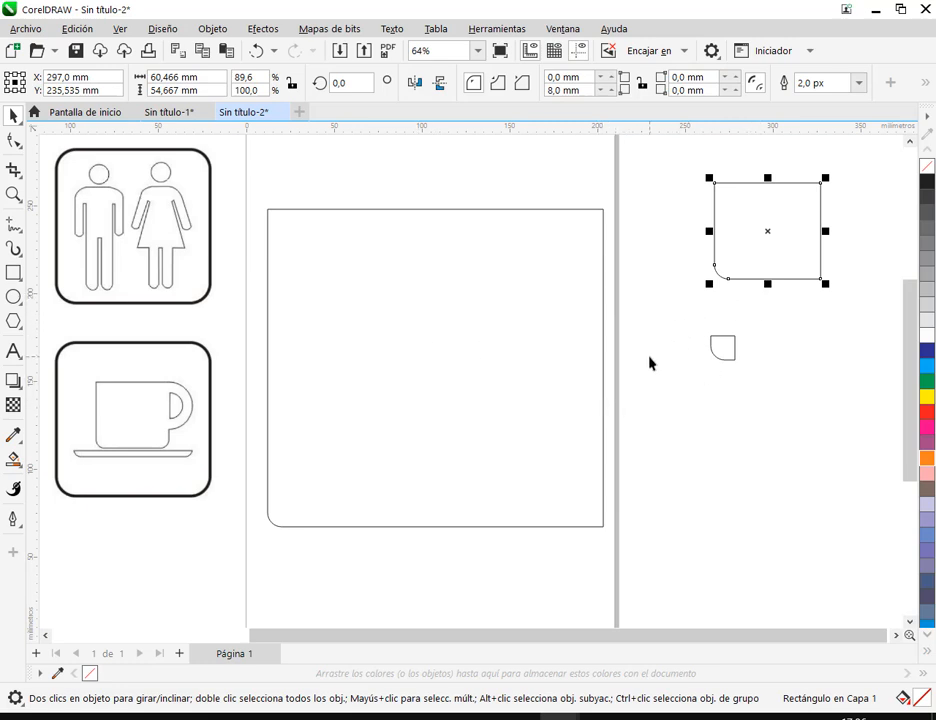
click(729, 355)
- Delete the large rectangle on the page and the small square outside it
click(536, 361)
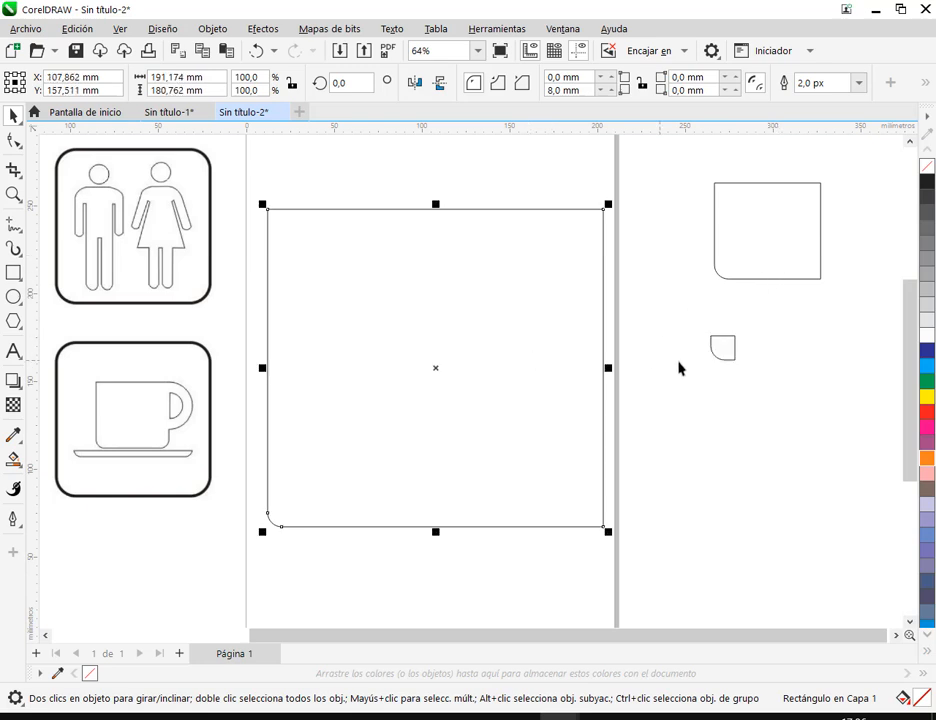
key(Delete)
click(723, 362)
key(Delete)
- Move the remaining rectangle with the 8 mm corner back onto the page beside the reference cup sign
drag(762, 241, 418, 356)
scroll(491, 328, up, 1)
scroll(474, 312, up, 1)
scroll(550, 355, left, 4)
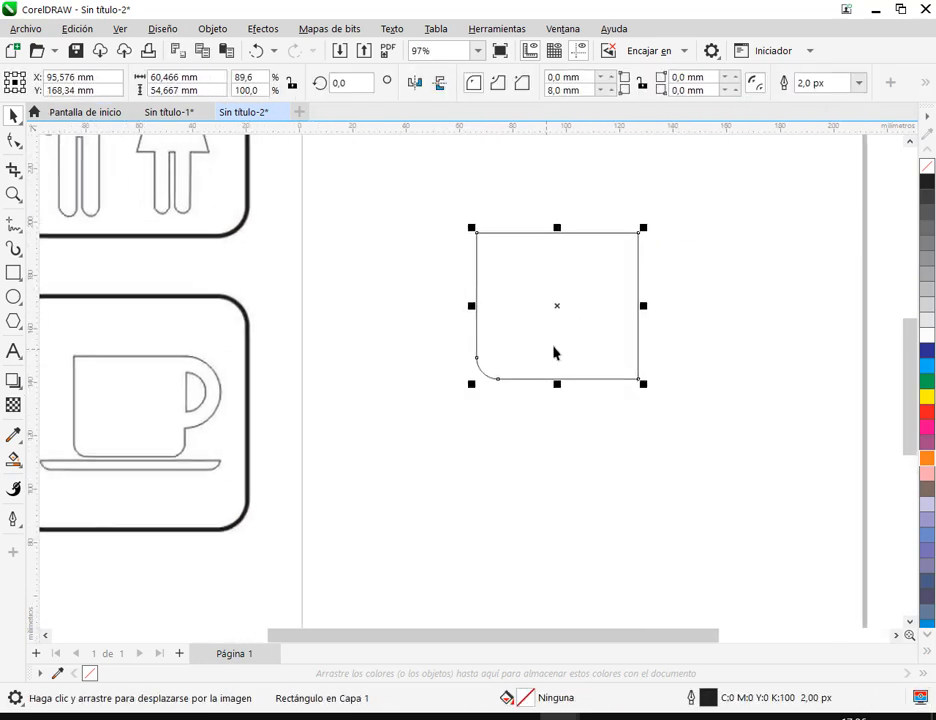
drag(616, 341, 552, 443)
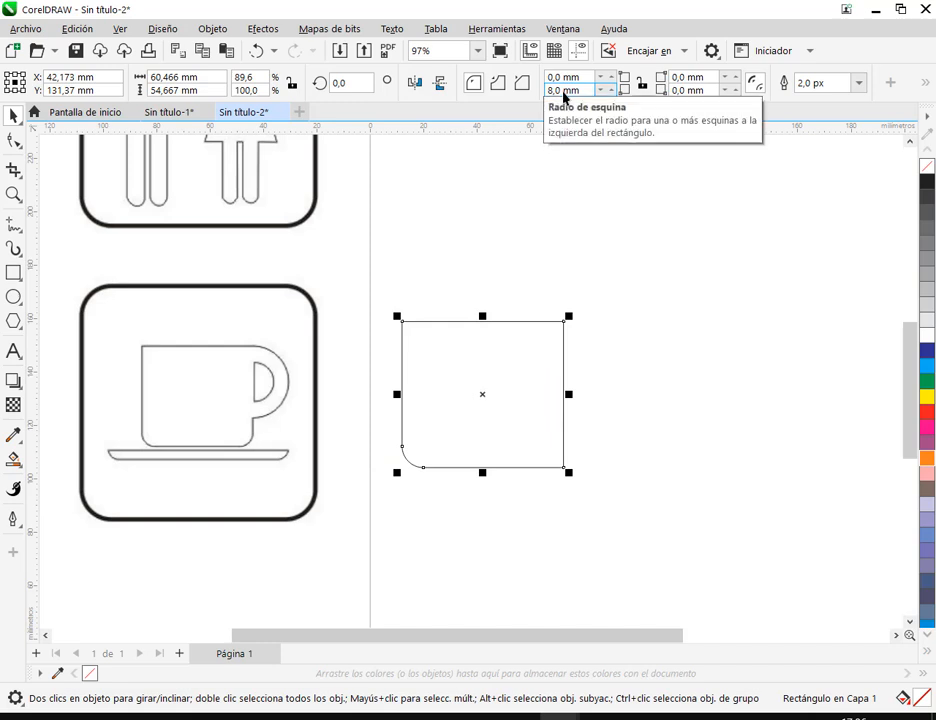
- Round the lower-right corner of the cup body rectangle to 8 mm
click(700, 91)
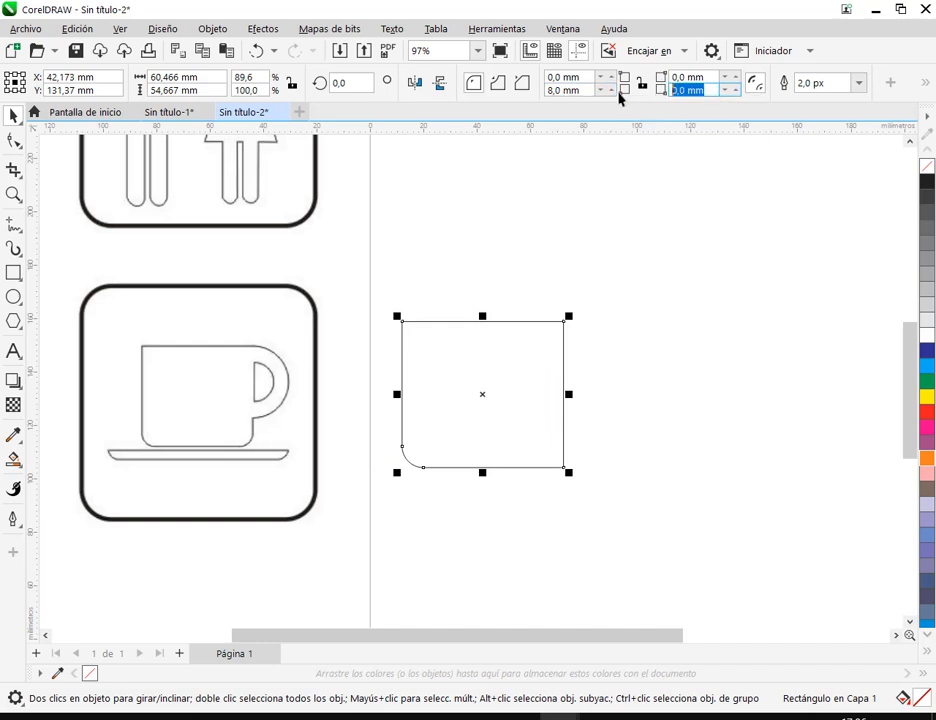
text(8)
key(Return)
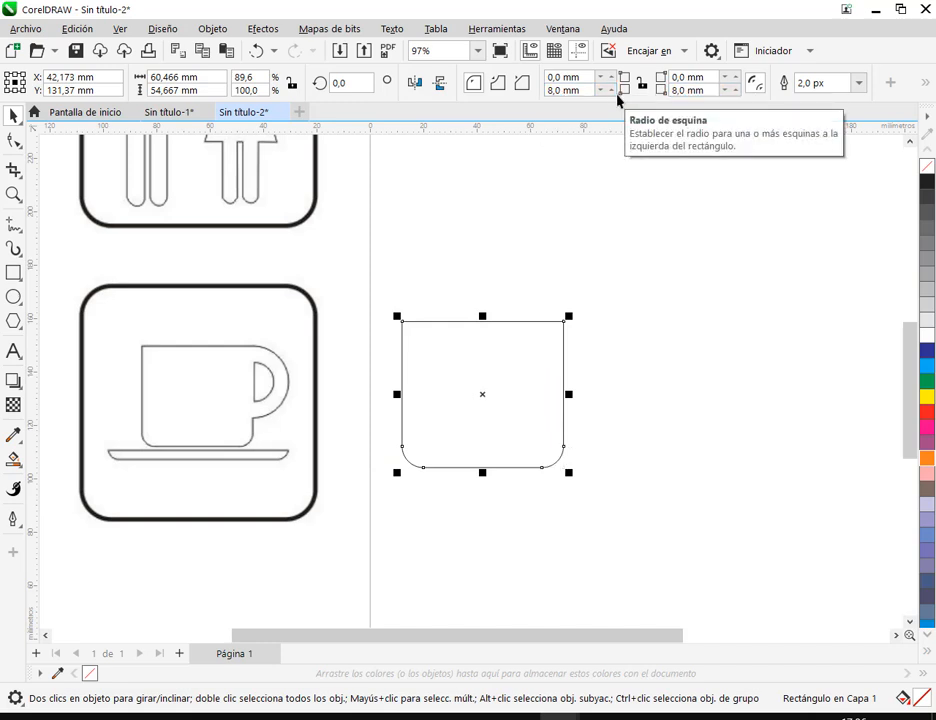
click(608, 428)
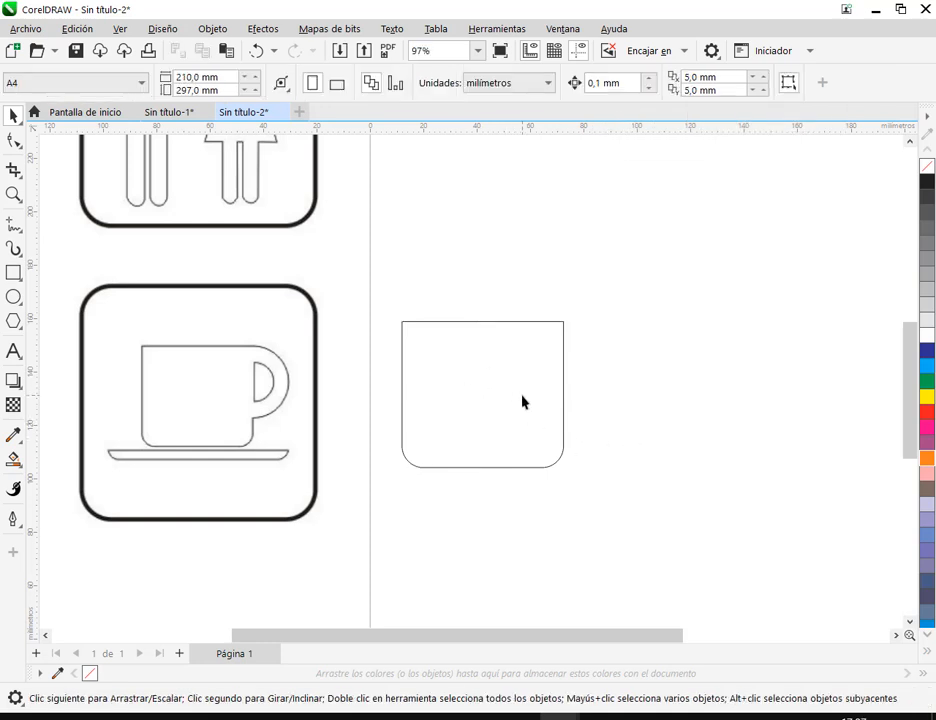
click(529, 422)
mouse_move(559, 492)
mouse_down()
mouse_move(546, 485)
mouse_move(552, 470)
mouse_up()
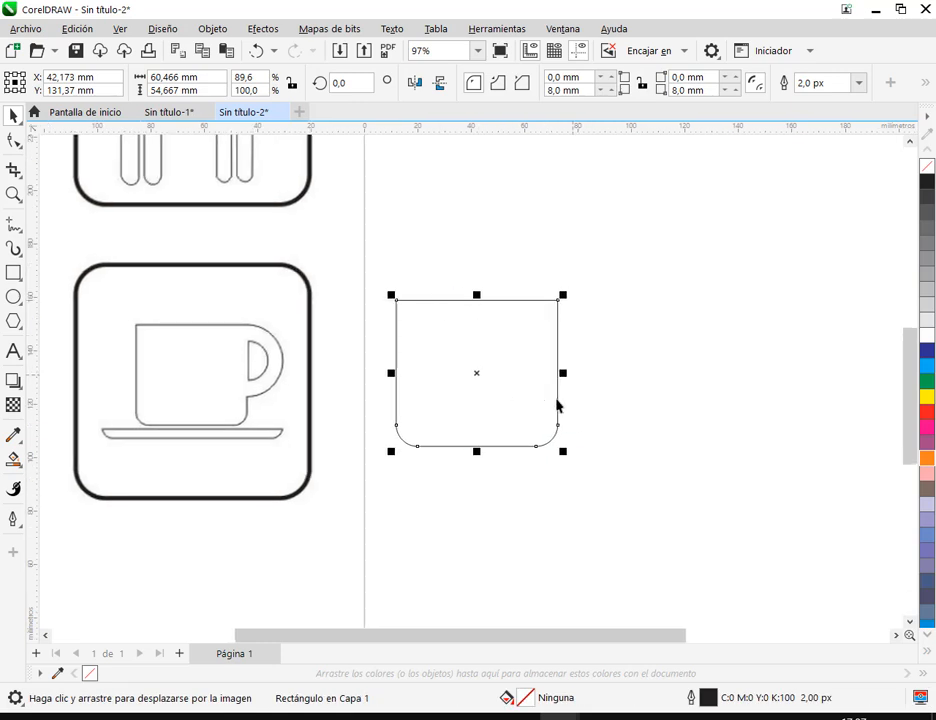
click(428, 469)
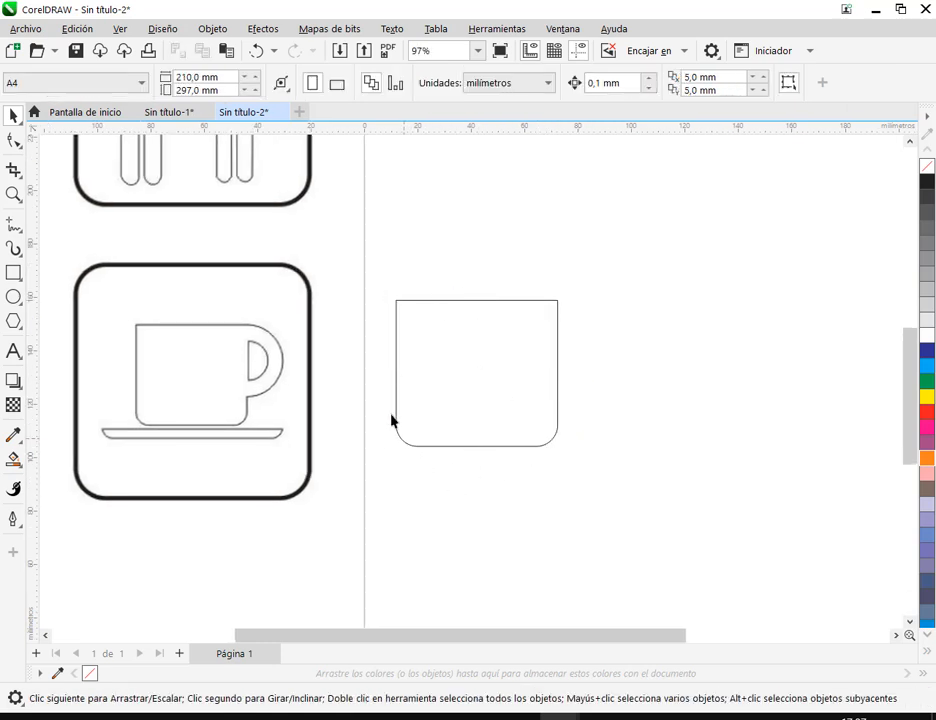
- Start saving the drawing as a CorelDRAW file in the 04. Curso Operador Grafico folder under Documents
click(28, 28)
click(94, 213)
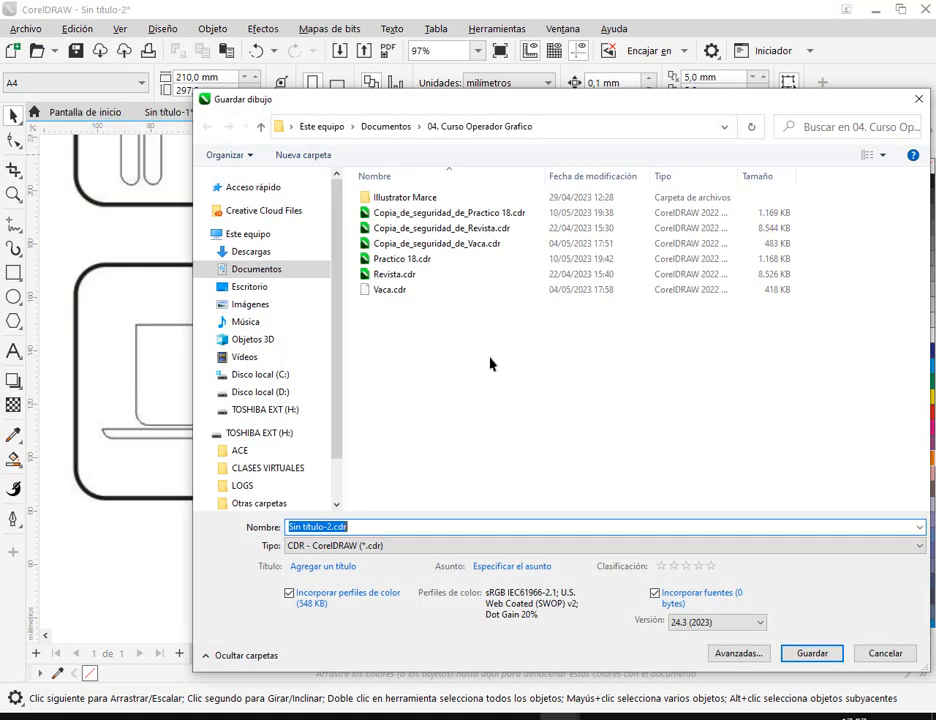
click(384, 126)
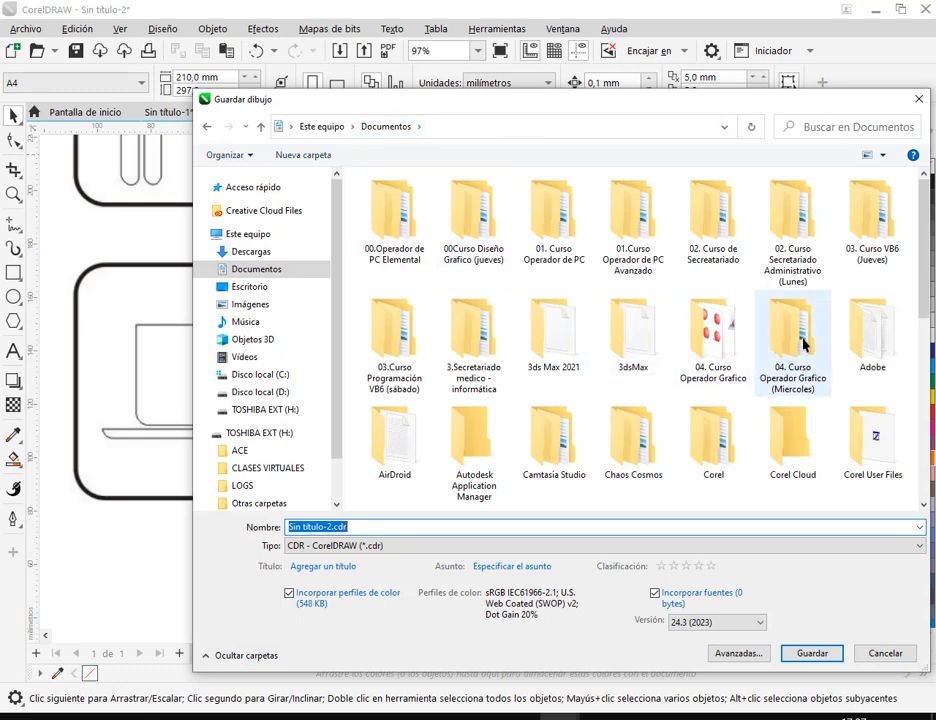
double_click(713, 335)
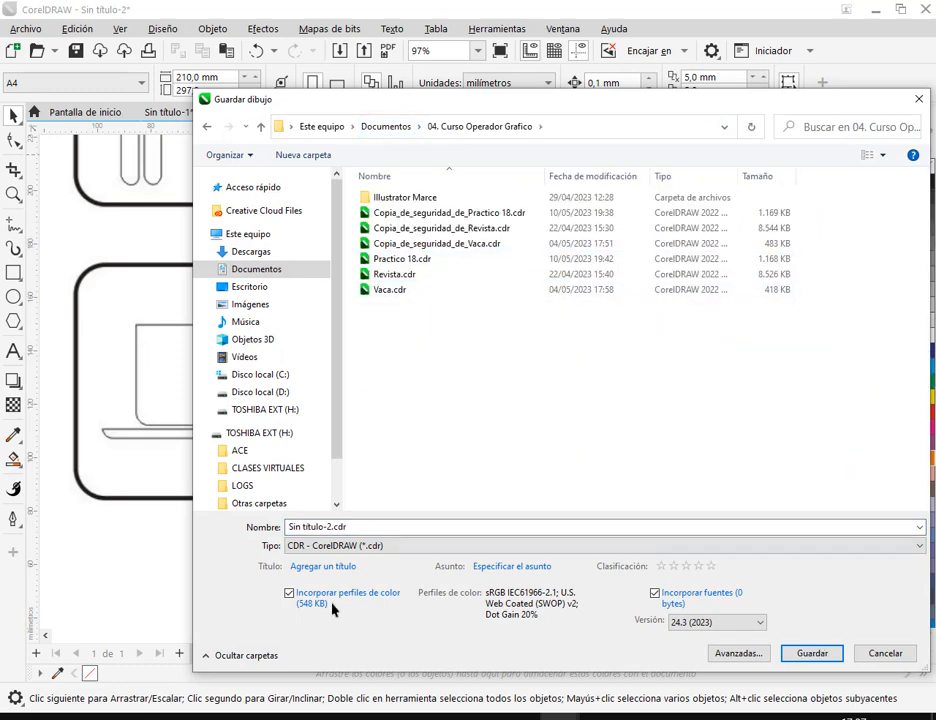
- Switch to MANUAL COREL.pdf to check the exercise heading, and return to the save dialog
key(alt+Tab)
scroll(480, 316, up, 3)
scroll(481, 317, up, 3)
scroll(481, 330, down, 4)
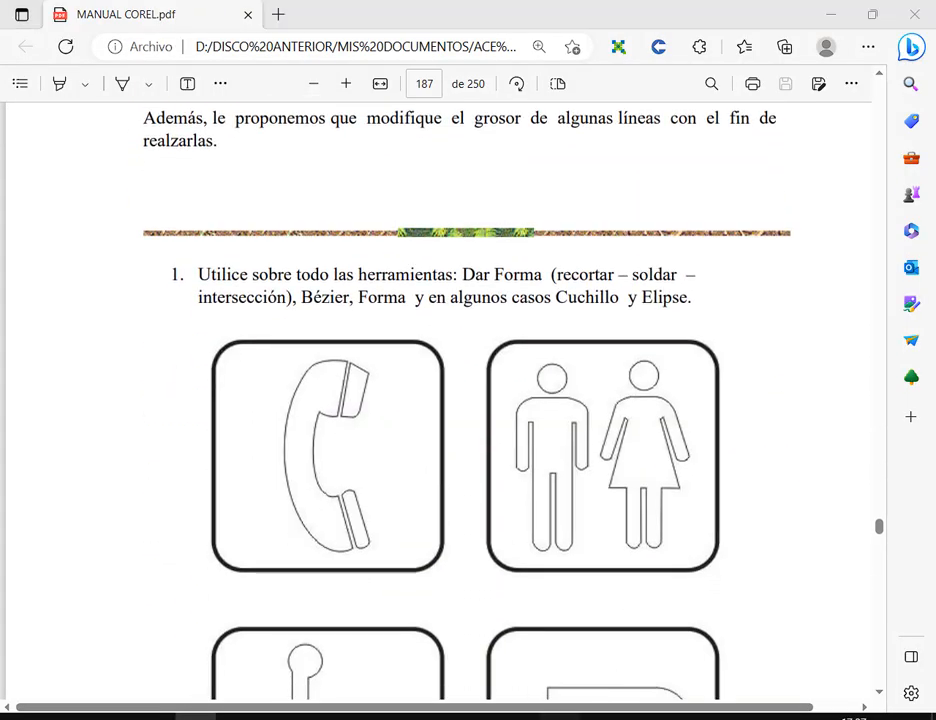
mouse_move(545, 716)
click(637, 675)
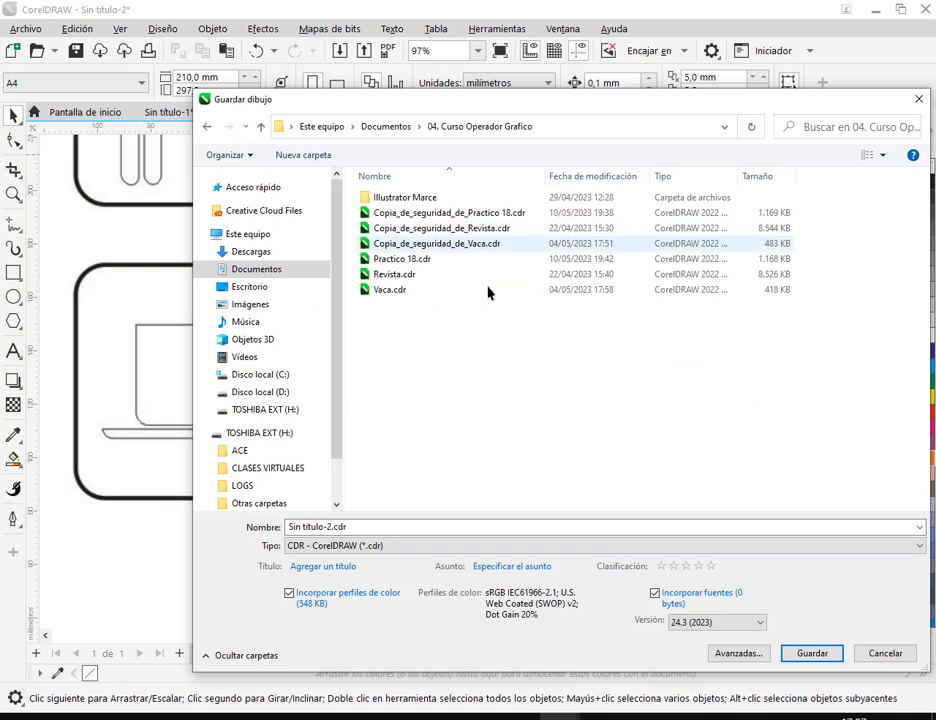
- Name the drawing Practico 9 and save it
triple_click(345, 527)
text(P)
text(ractico 9)
key(Return)
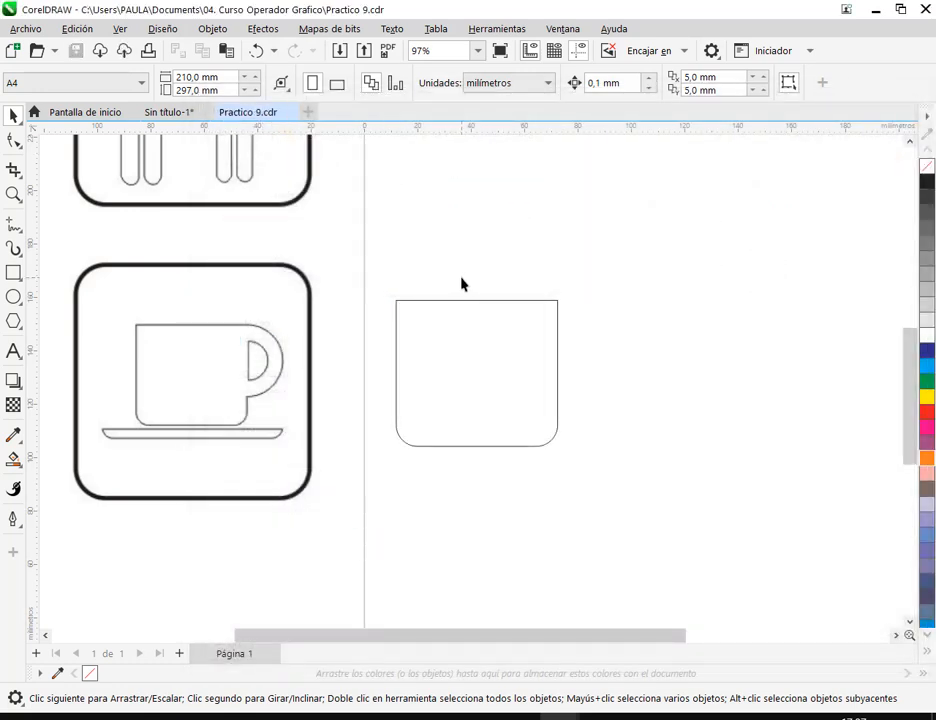
- Shift the cup body slightly right and up, to about X 46.8 mm, Y 134.7 mm
scroll(442, 393, up, 1)
drag(442, 393, 530, 386)
click(552, 376)
click(695, 389)
drag(591, 408, 642, 389)
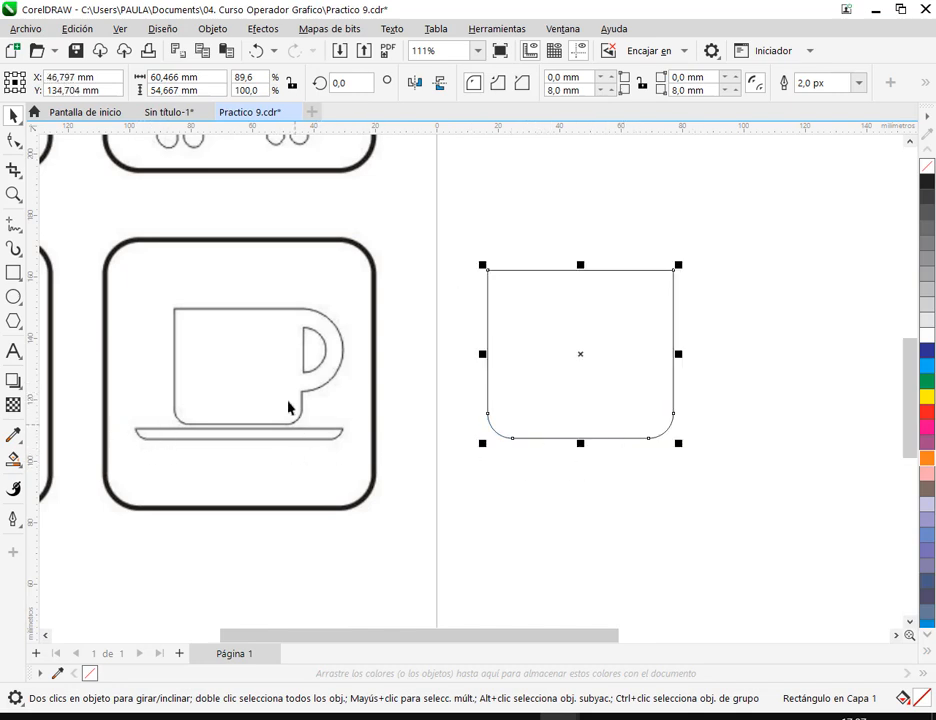
drag(490, 488, 403, 397)
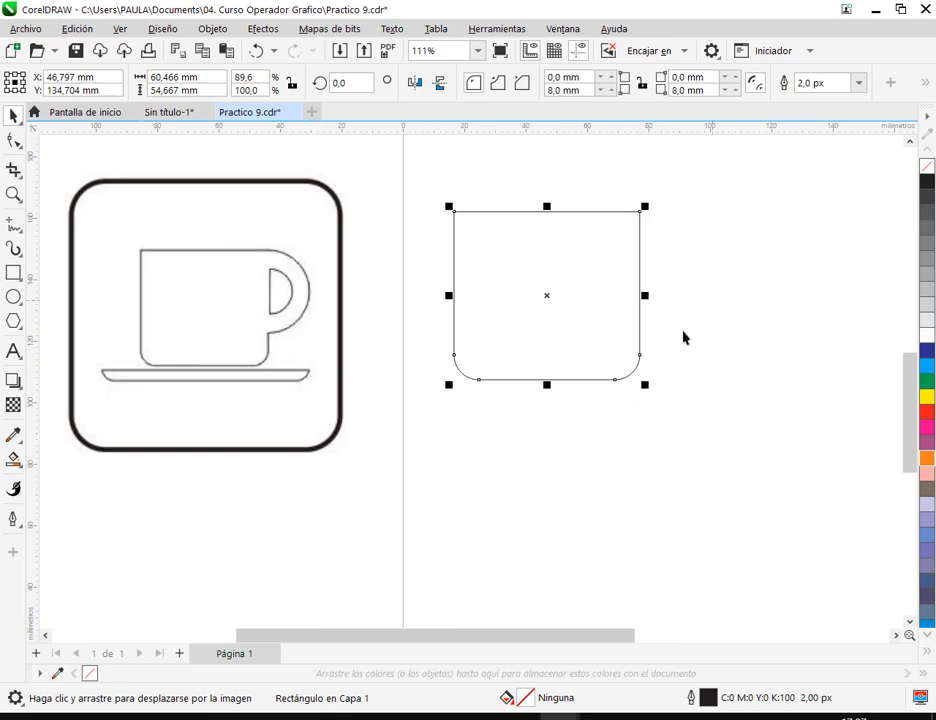
drag(716, 294, 666, 316)
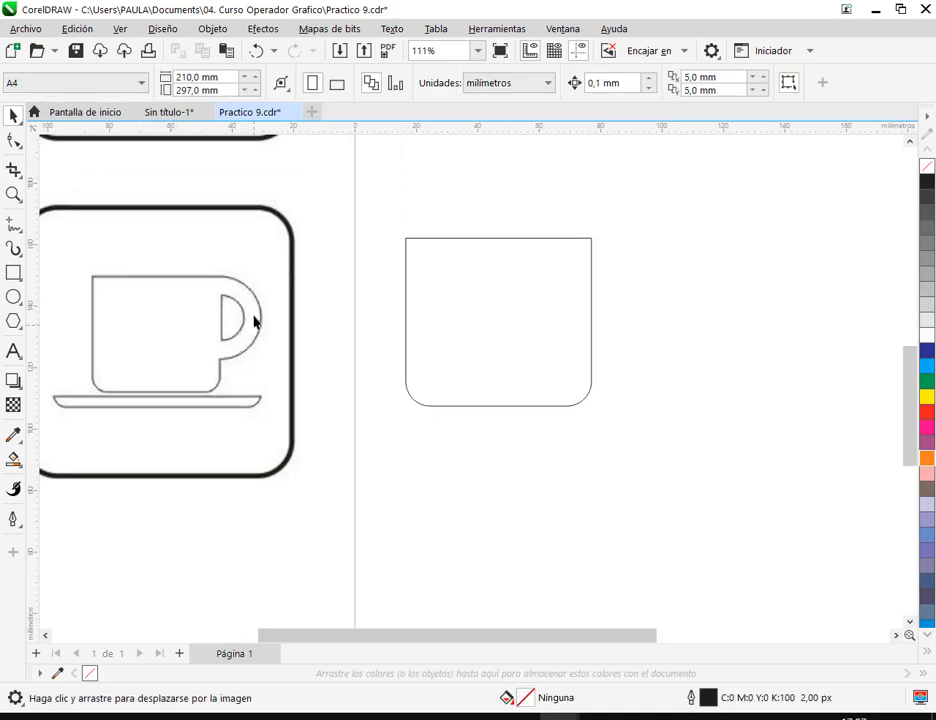
- Draw a circle about 35.7 mm in diameter to the right of the cup body and move it slightly closer
click(12, 297)
drag(687, 262, 799, 371)
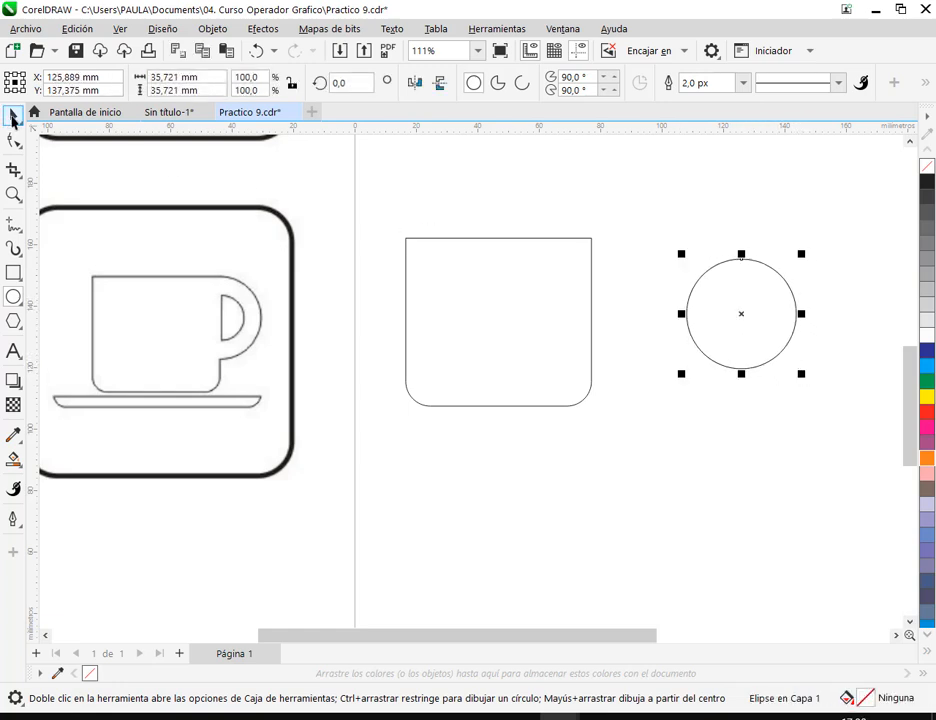
click(12, 118)
click(776, 233)
click(742, 266)
click(767, 193)
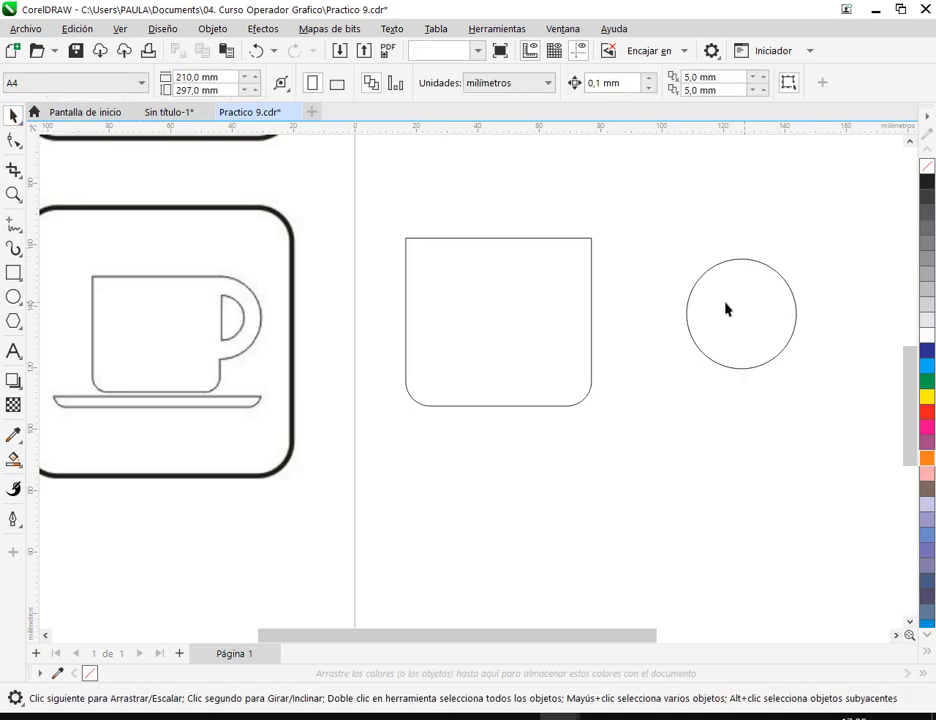
drag(744, 309, 706, 310)
- Check which snapping options are enabled and locate the circle's top quadrant snap point
click(121, 28)
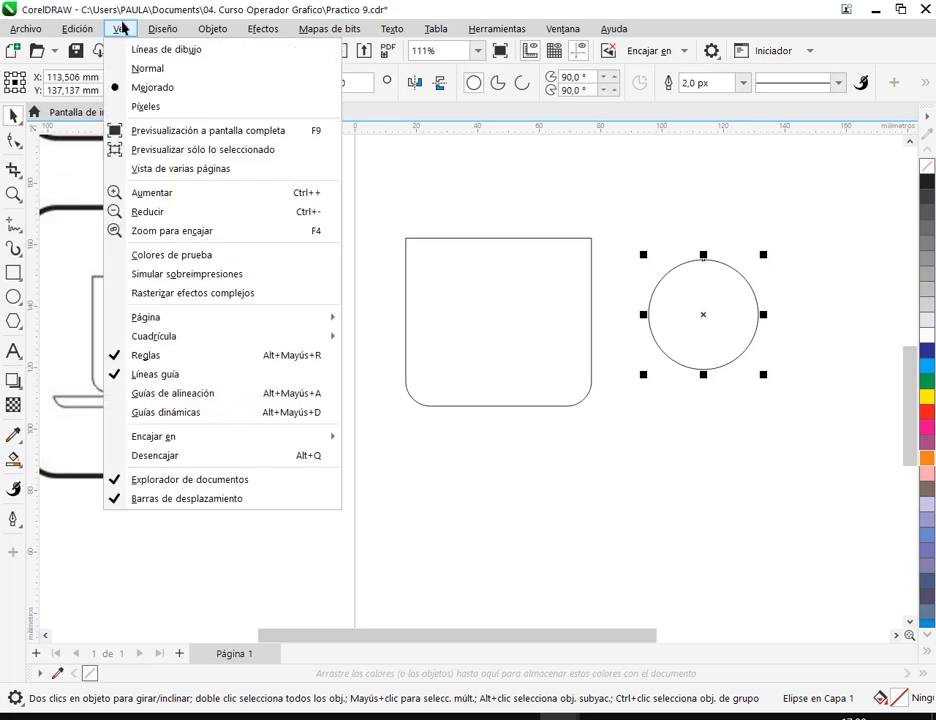
mouse_move(211, 443)
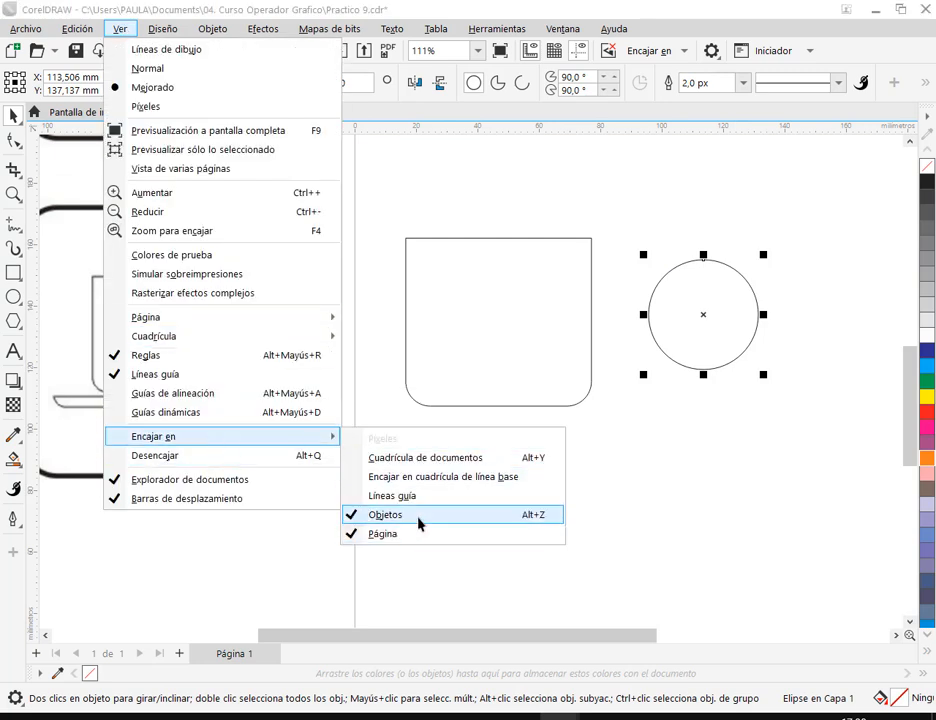
click(735, 275)
click(722, 260)
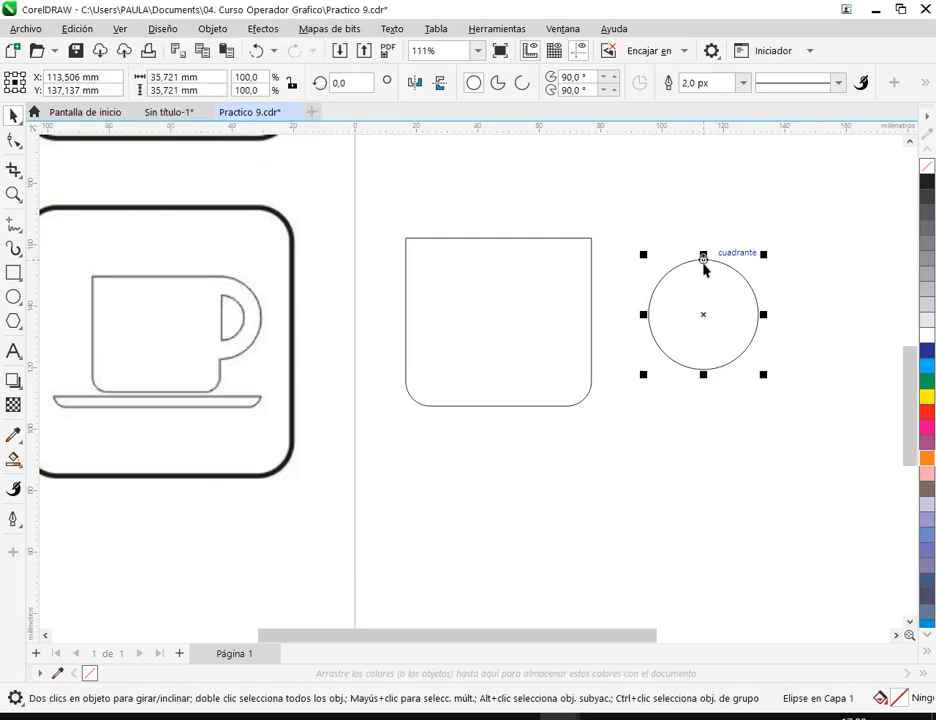
- Snap the circle's top quadrant onto the upper-right corner of the cup body
scroll(703, 263, up, 3)
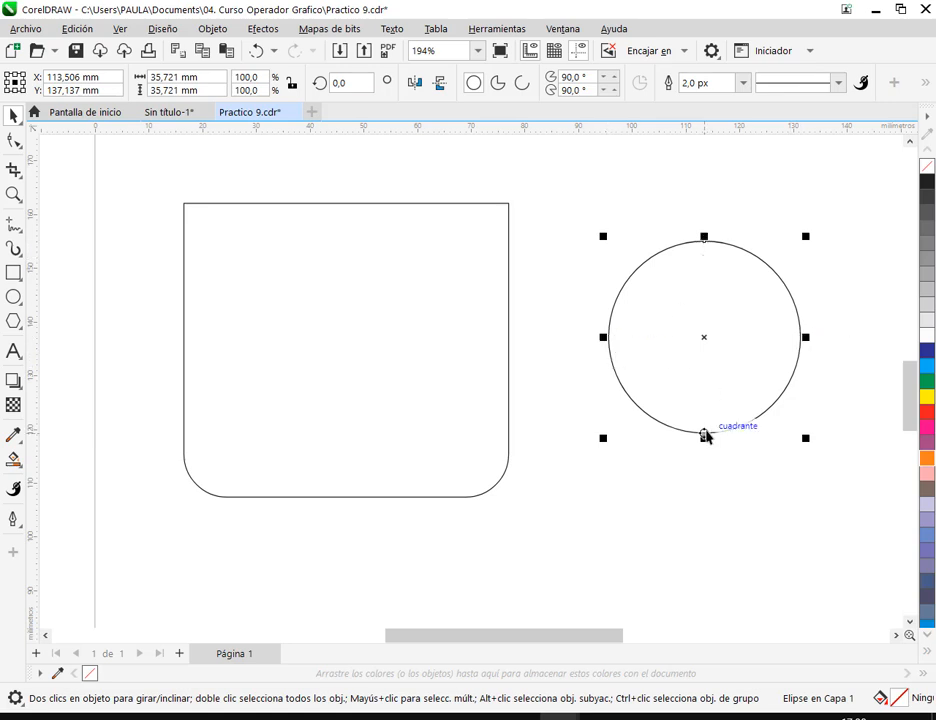
drag(704, 246, 508, 209)
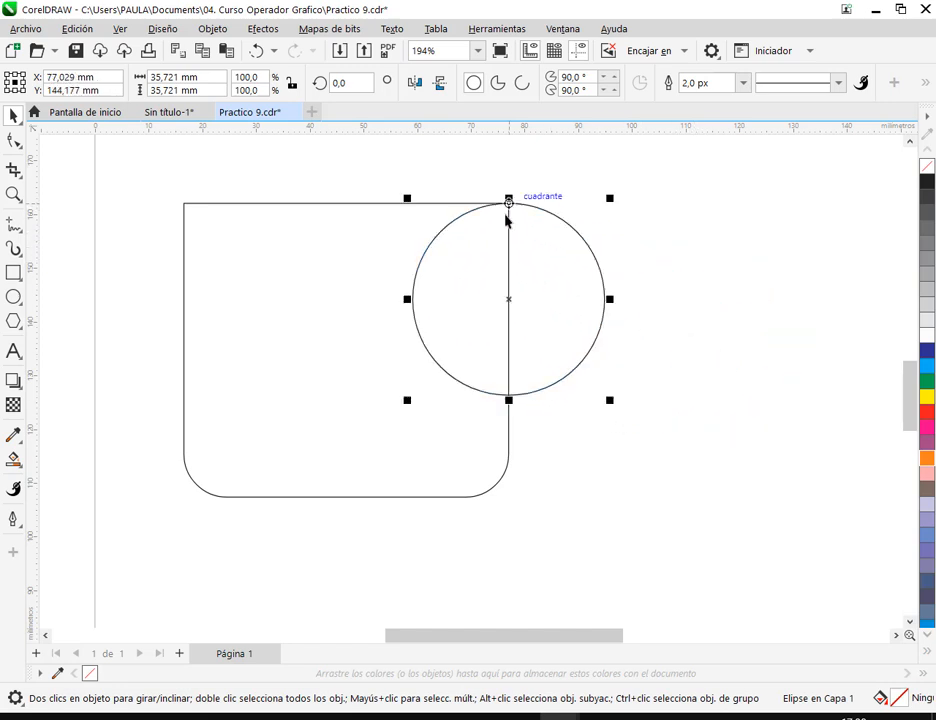
click(557, 407)
scroll(557, 407, down, 4)
drag(543, 414, 558, 414)
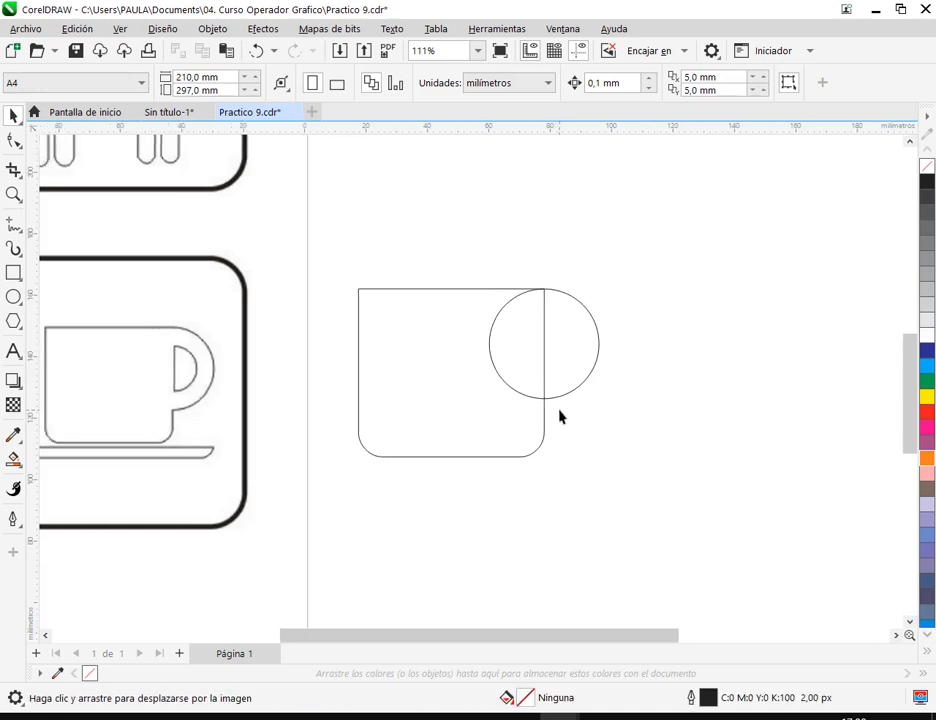
- Enlarge the handle circle proportionally to about 38.6 mm in diameter
click(564, 384)
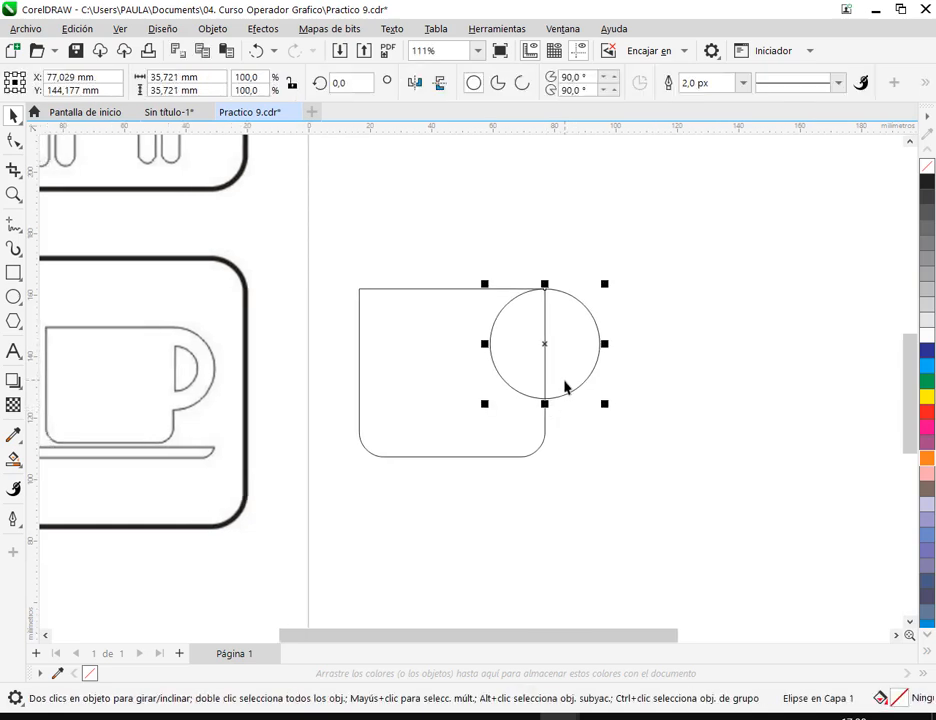
click(595, 380)
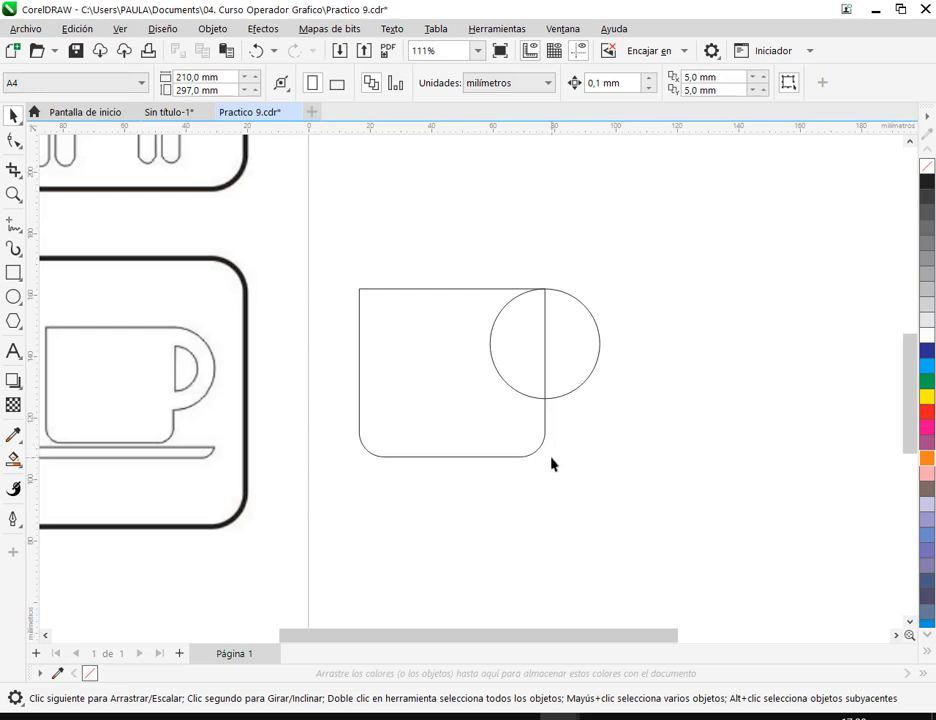
click(556, 383)
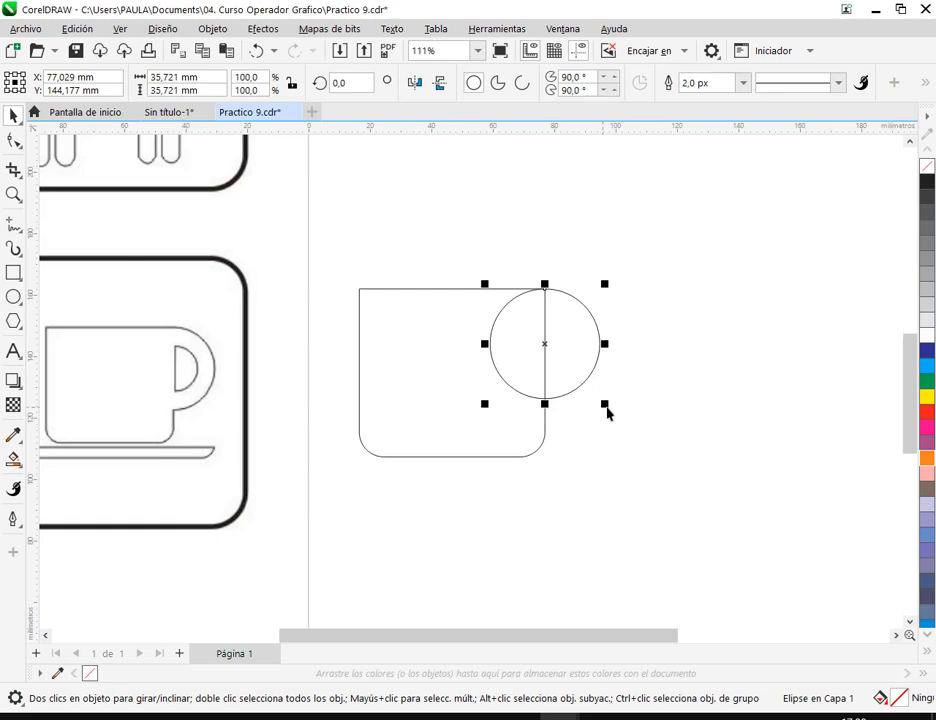
drag(605, 410, 616, 420)
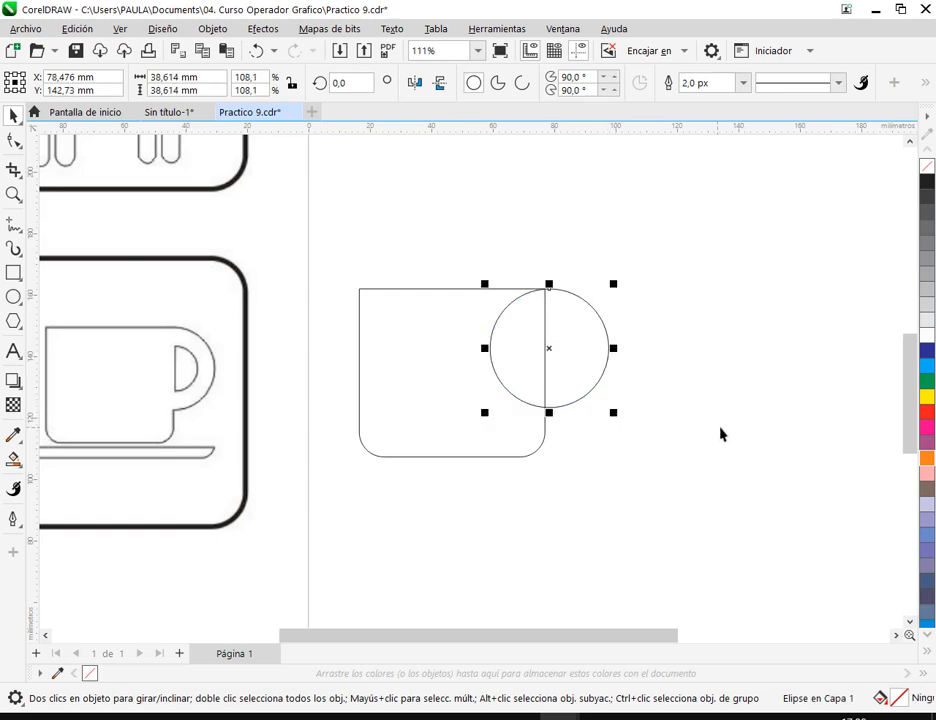
- Reposition the enlarged circle so its top quadrant snaps to the cup body's upper-right corner
drag(575, 350, 628, 366)
click(640, 267)
click(603, 313)
drag(602, 311, 548, 295)
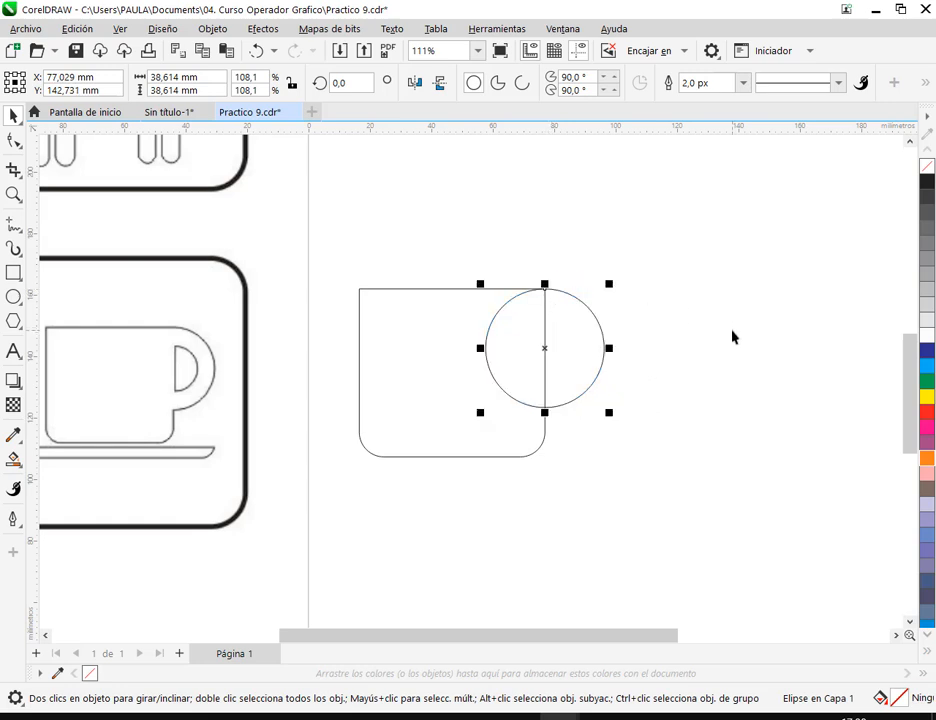
click(732, 337)
drag(547, 386, 586, 372)
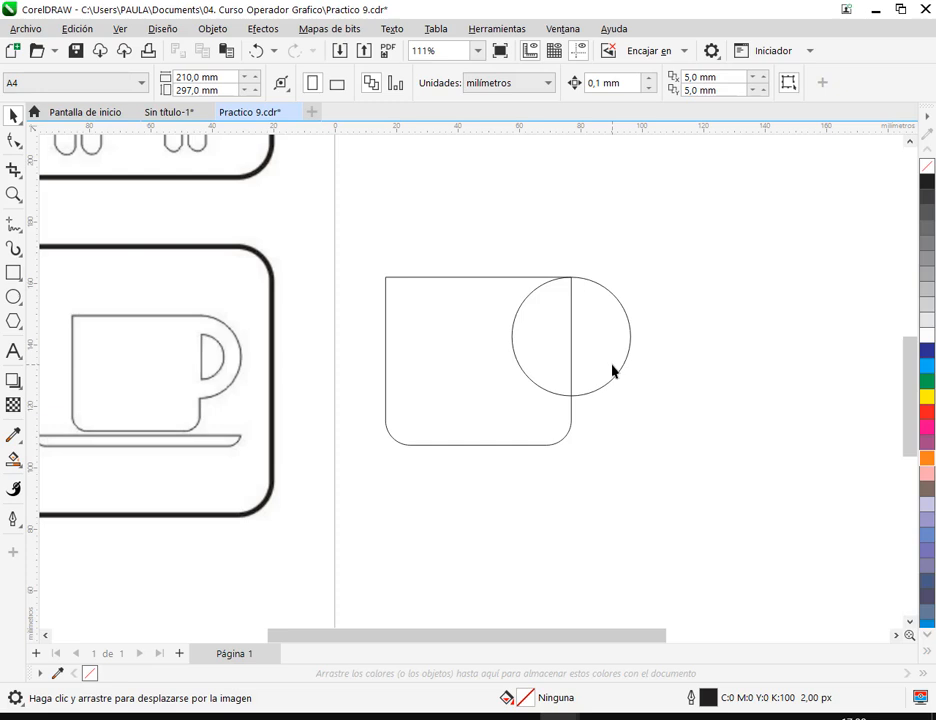
- Pull the circle away from the cup body and snap its top quadrant back onto the upper-right corner
drag(598, 347, 764, 325)
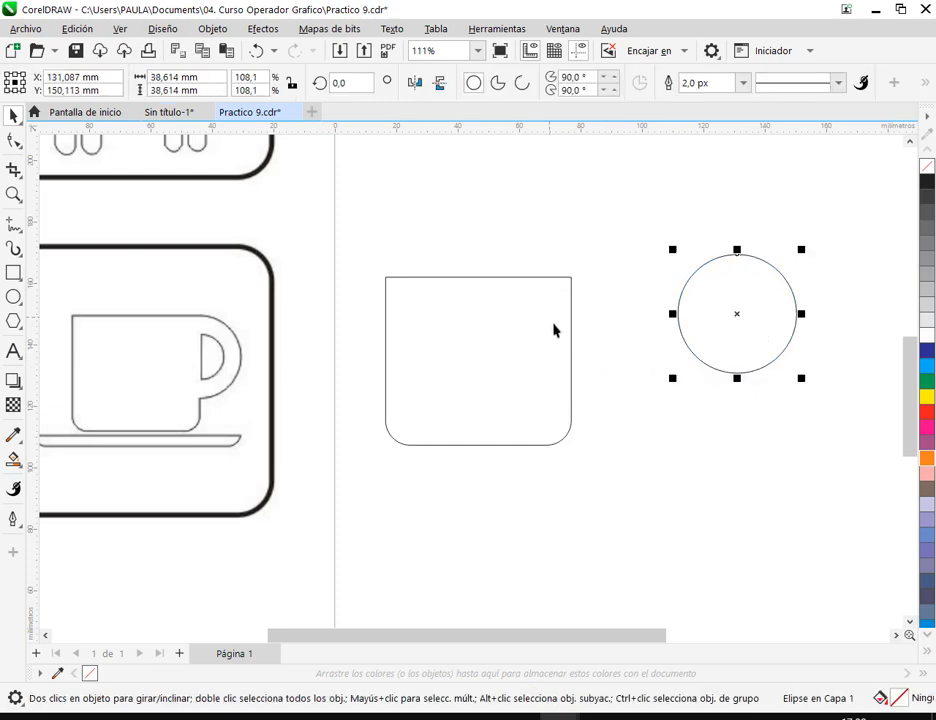
drag(736, 258, 571, 274)
click(597, 398)
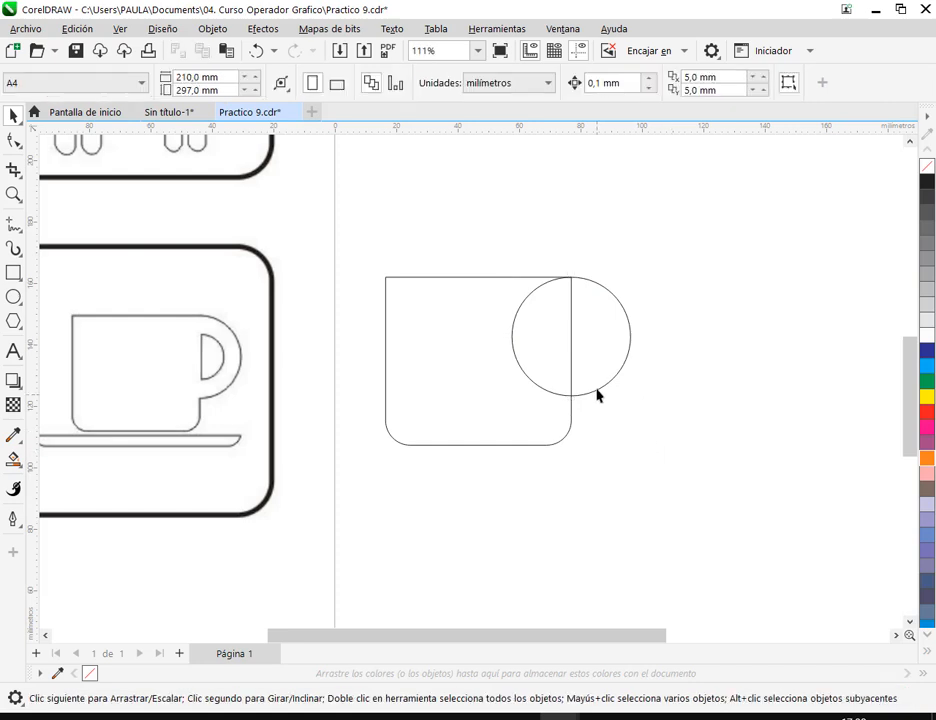
- Move the circle clear of the cup body to its right and fill it with cyan
drag(593, 360, 752, 365)
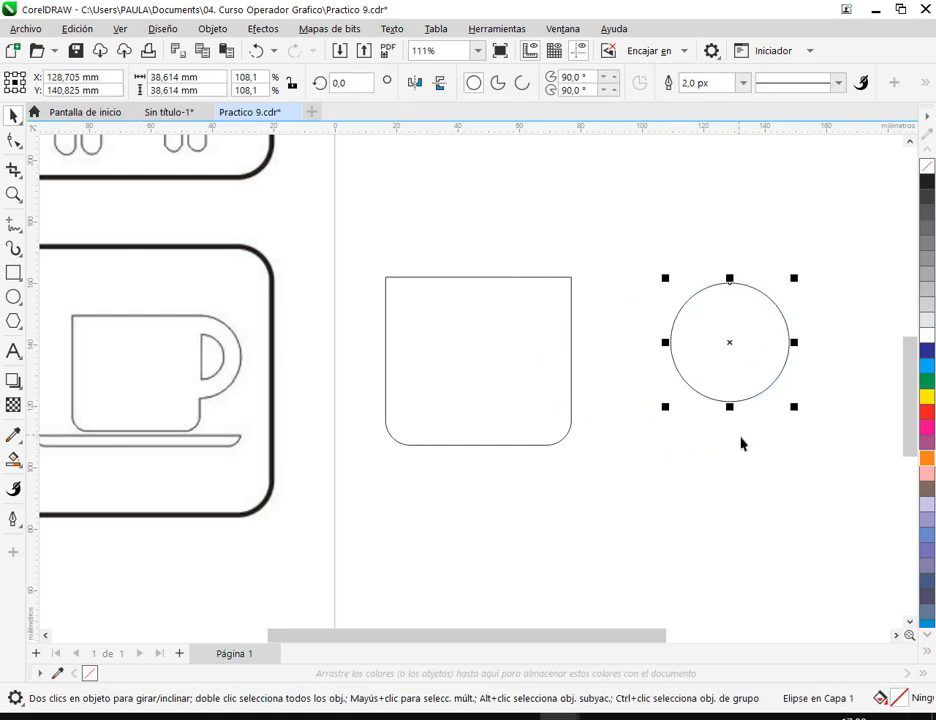
scroll(742, 443, right, 3)
scroll(573, 369, up, 2)
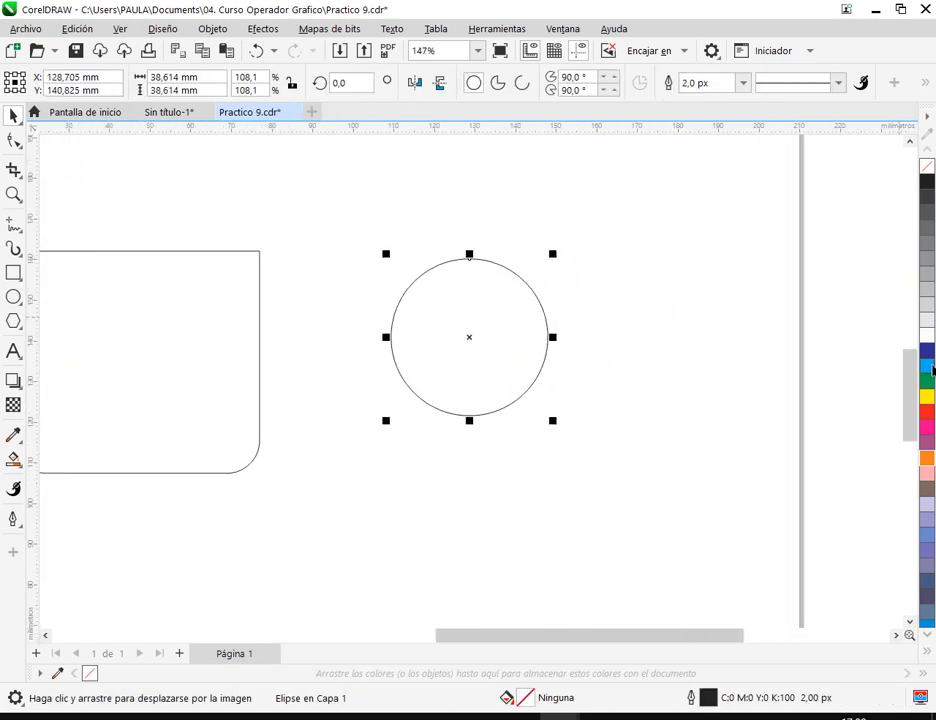
click(929, 368)
click(668, 387)
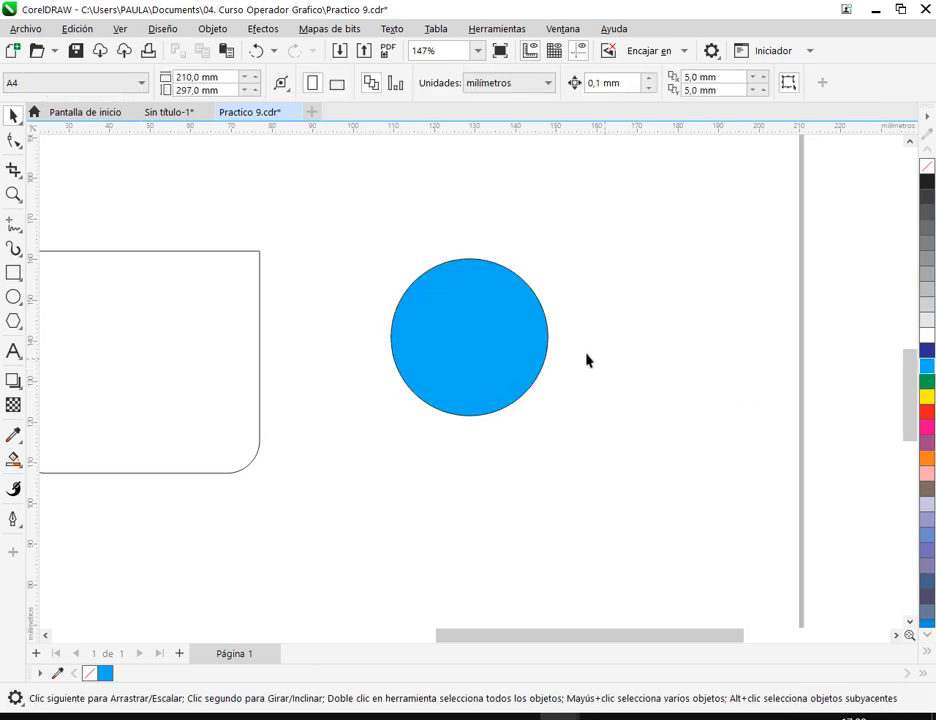
drag(484, 342, 610, 345)
scroll(468, 340, down, 2)
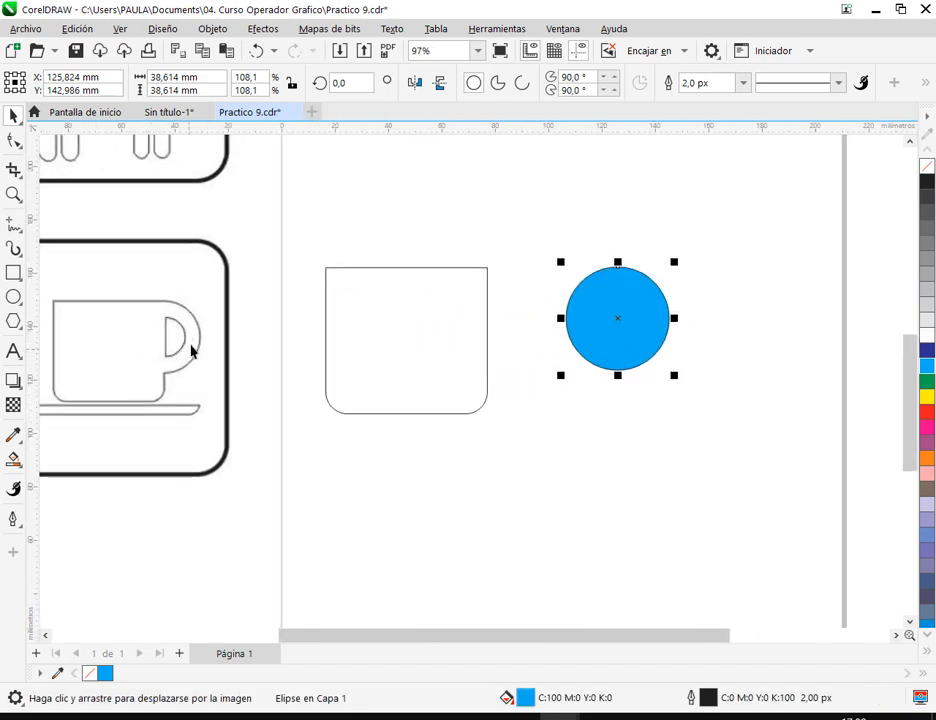
- Undo the last move of the handle circle and remove its cyan fill
scroll(796, 293, up, 2)
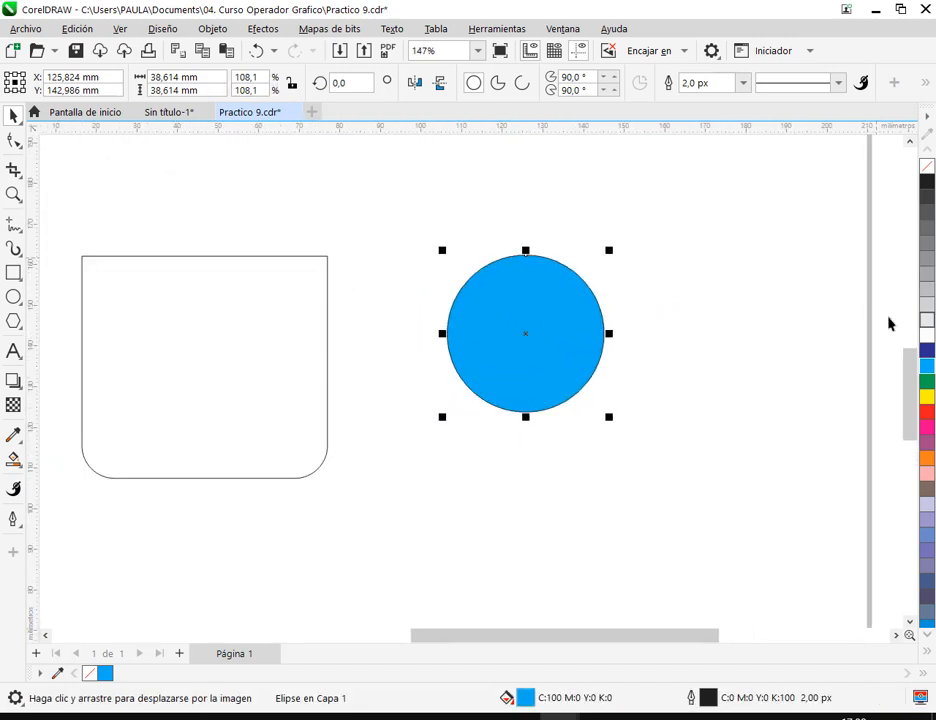
click(256, 50)
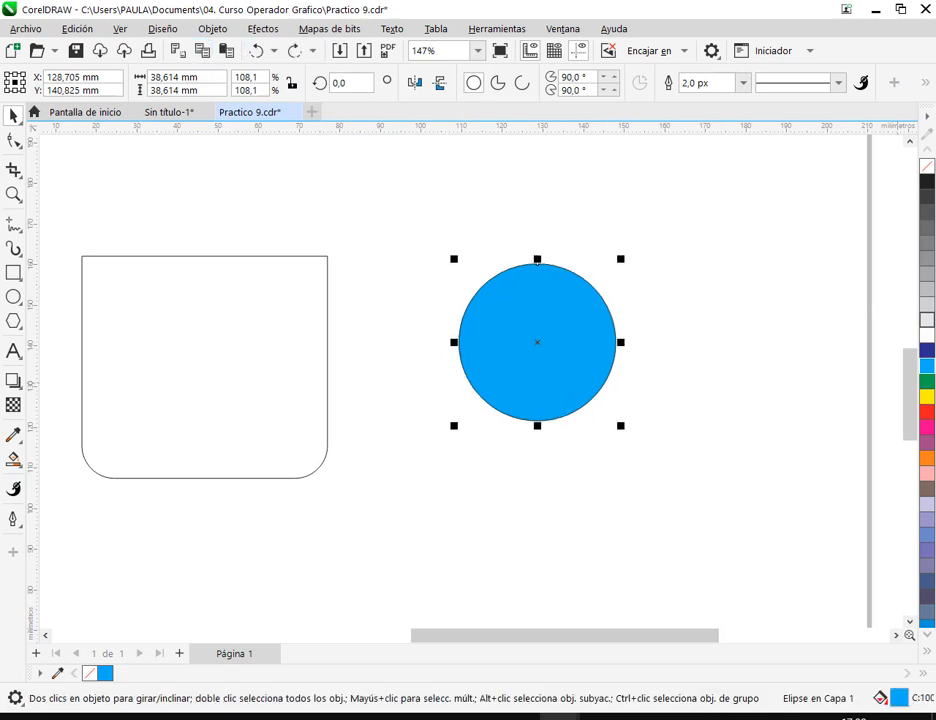
click(927, 166)
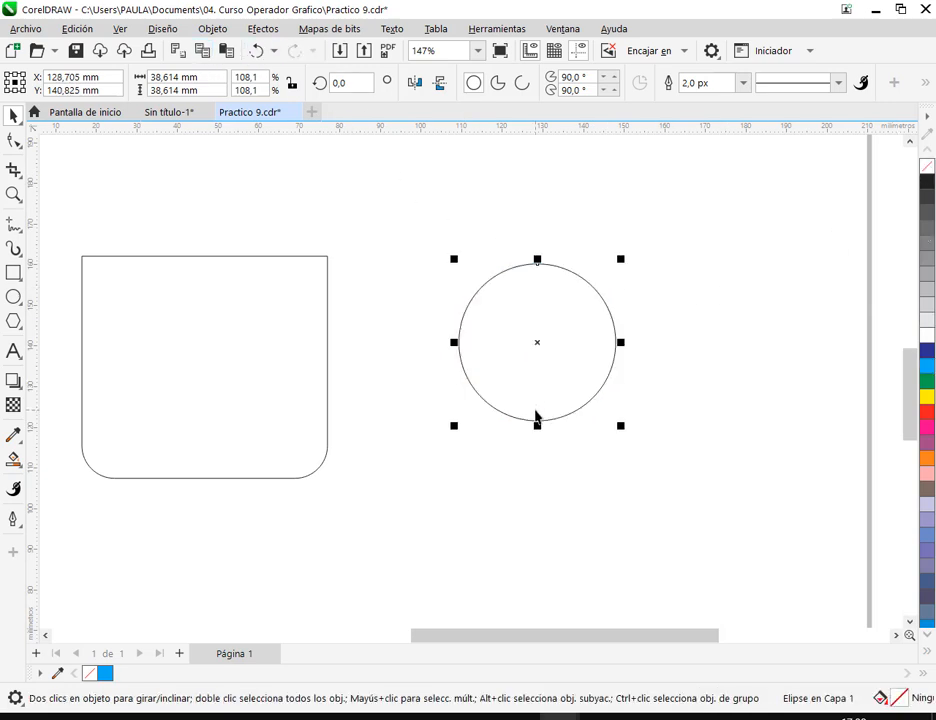
- Make a smaller concentric copy of the handle circle, about 23.7 mm in diameter, keeping the original
drag(621, 263, 629, 295)
click(585, 357)
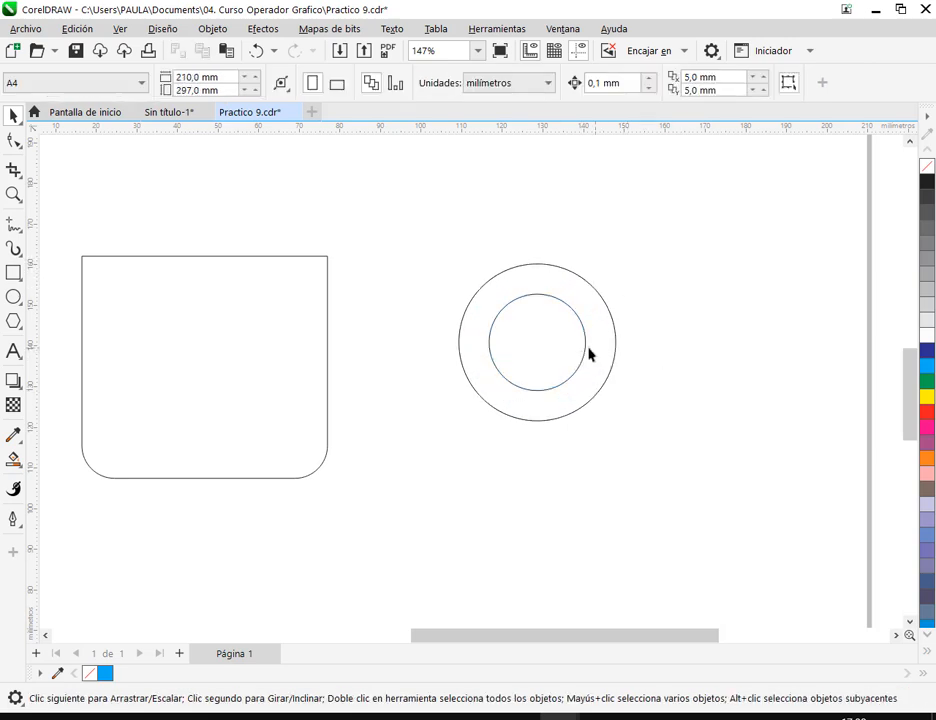
scroll(600, 354, down, 3)
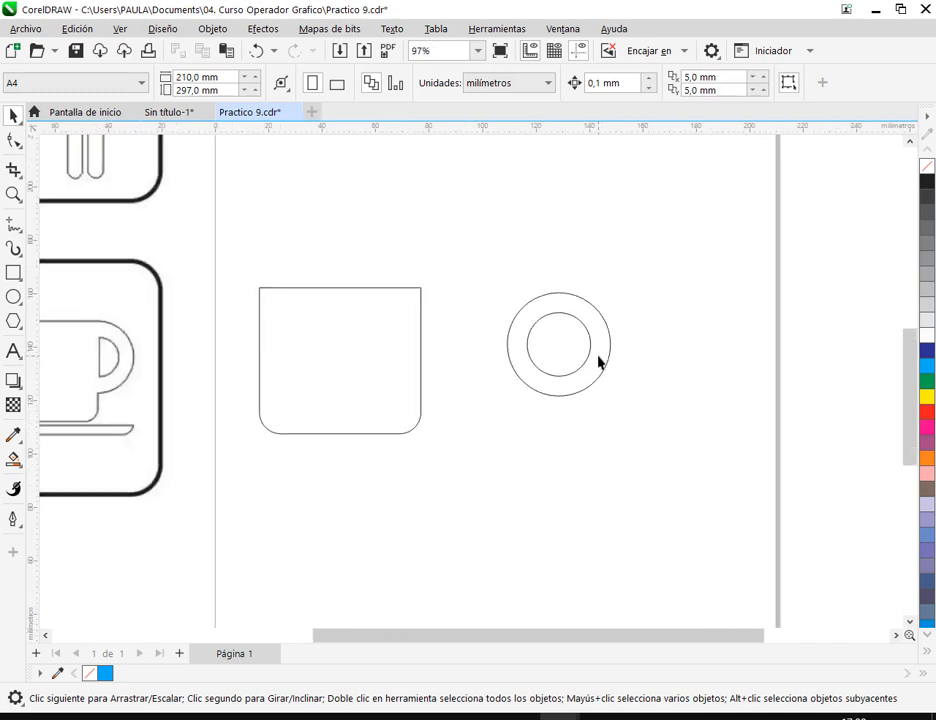
- Enlarge the inner circle from its centre to about 24.9 mm in diameter
click(588, 358)
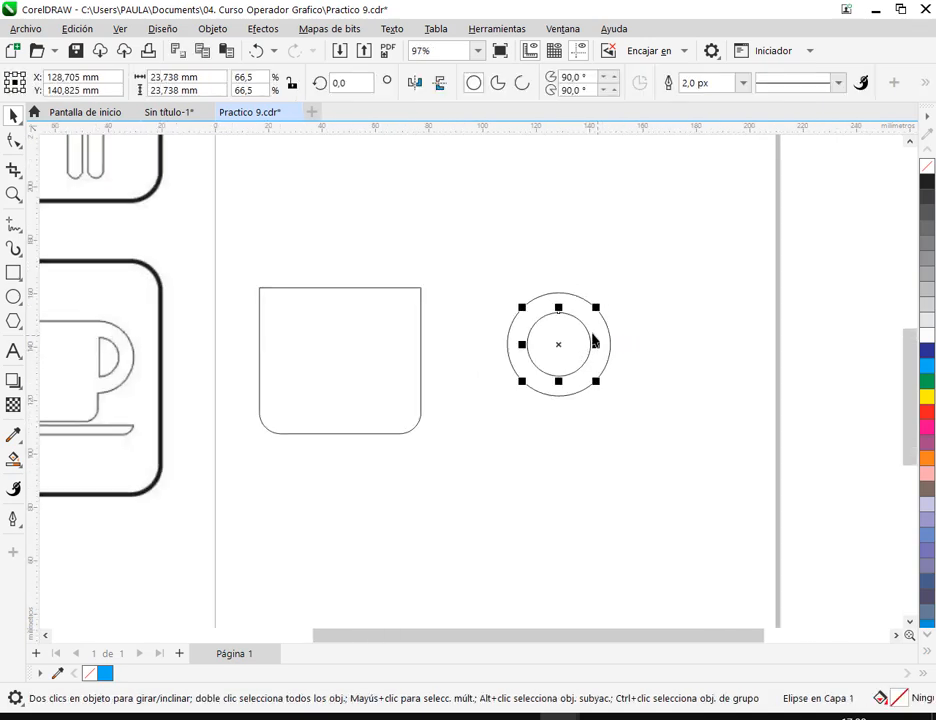
scroll(586, 323, up, 3)
drag(601, 298, 606, 296)
click(723, 299)
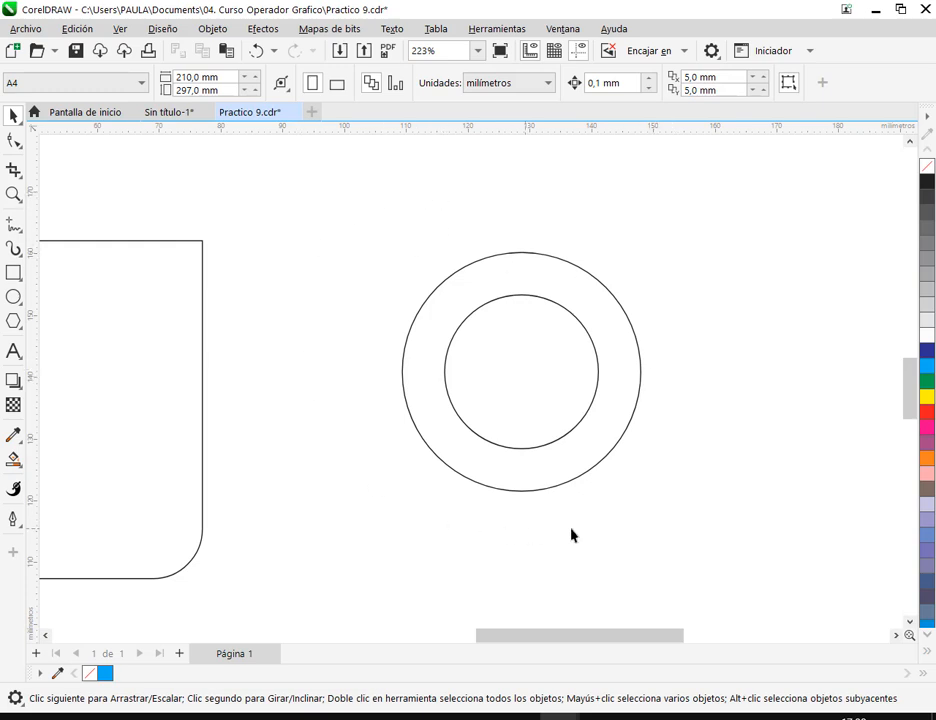
- Move both concentric circles together so the outer circle's top quadrant snaps to the cup body's upper-right corner
drag(361, 224, 684, 534)
scroll(608, 454, down, 2)
drag(588, 480, 748, 472)
drag(719, 333, 539, 328)
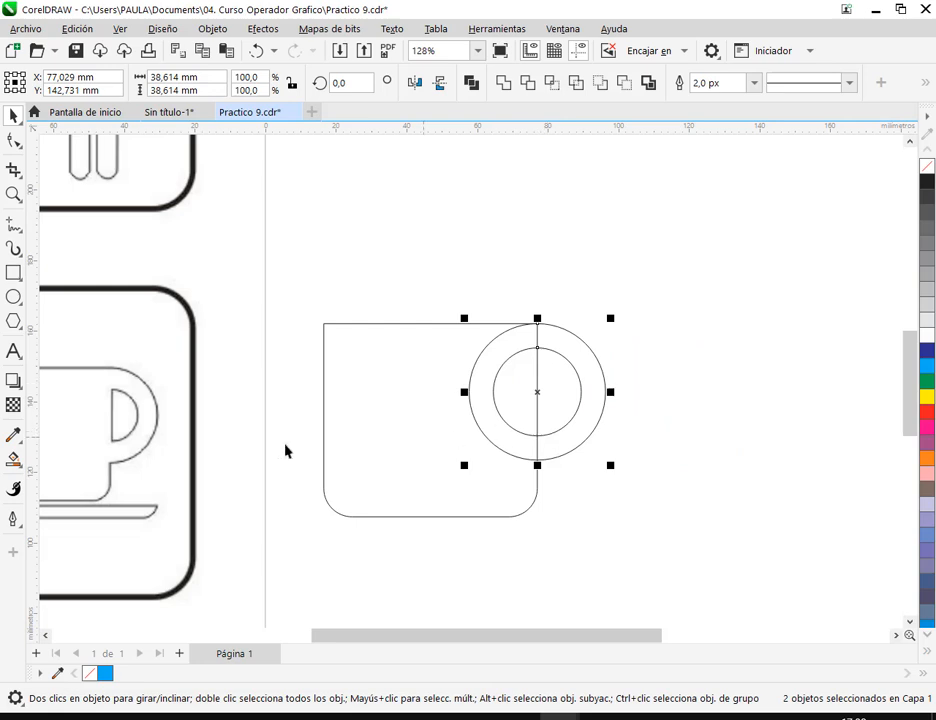
- Try welding the cup body and both circles into a single outline with Soldar, and undo it
click(612, 558)
drag(526, 548, 601, 522)
drag(380, 270, 754, 560)
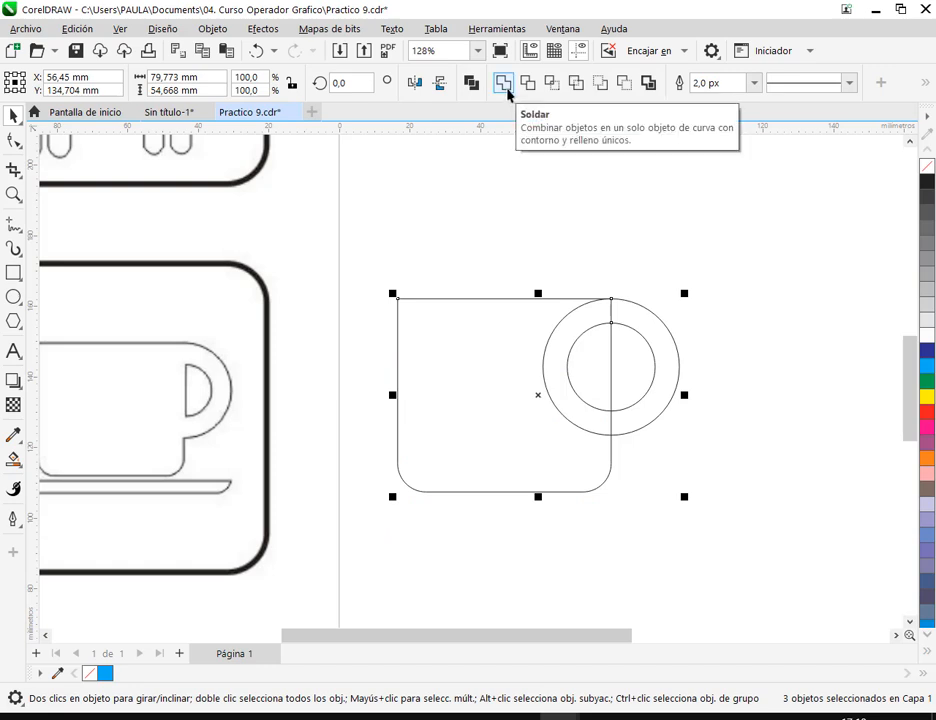
click(506, 88)
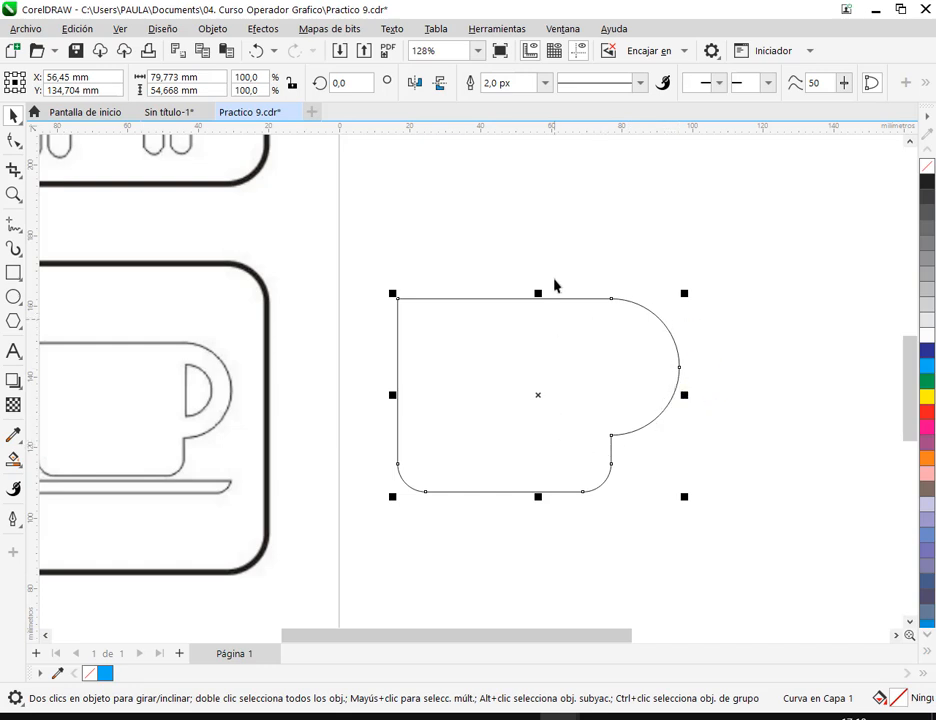
click(537, 214)
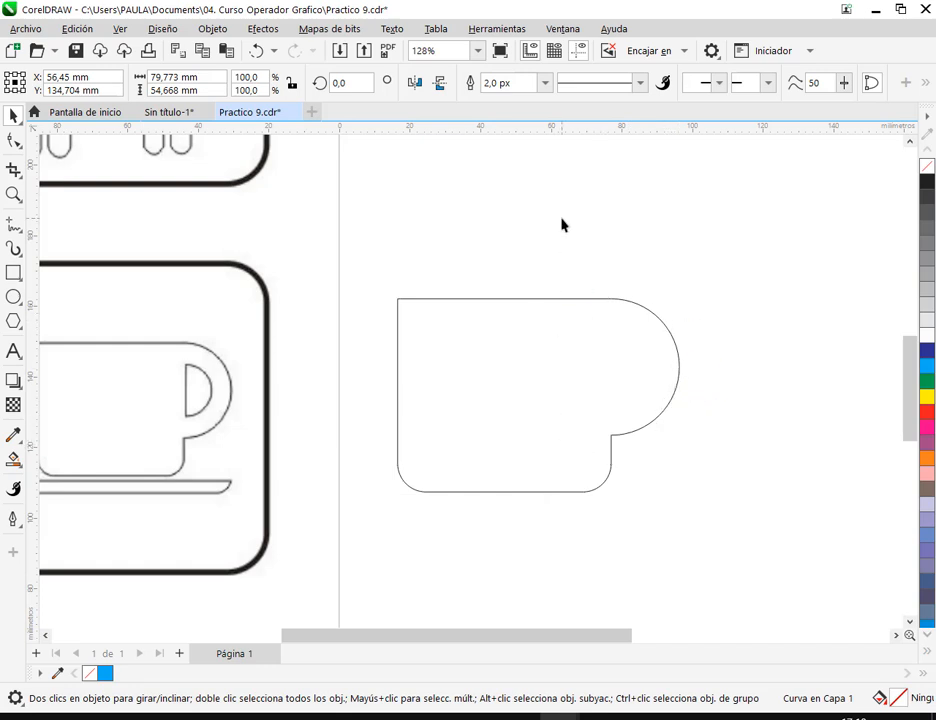
click(256, 50)
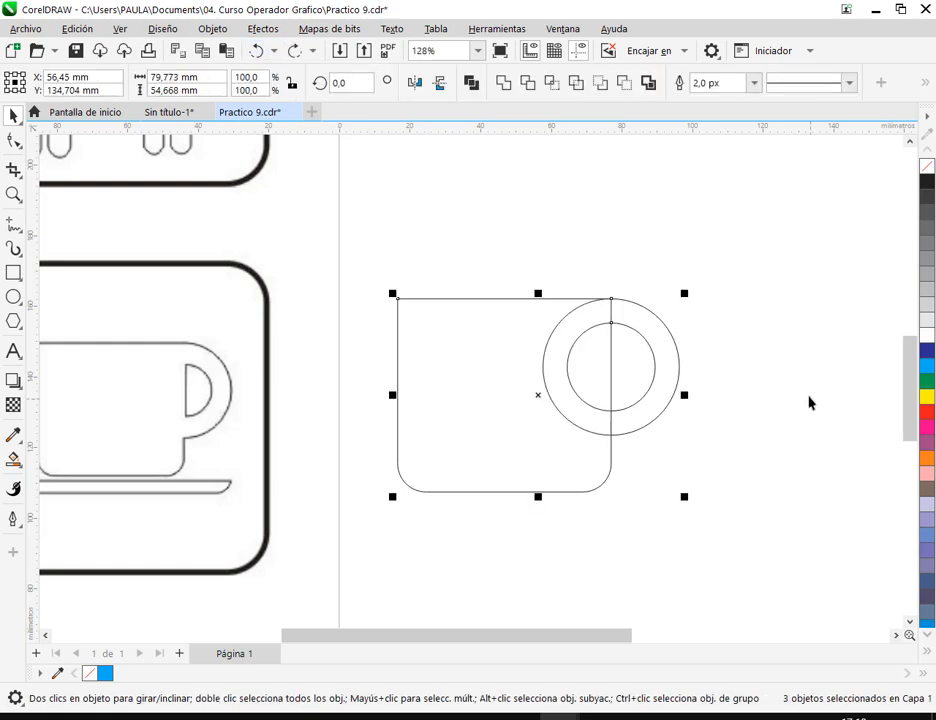
- Move both concentric circles together clear of the cup body to its right
click(783, 412)
drag(782, 412, 540, 401)
drag(516, 260, 298, 438)
drag(409, 389, 595, 389)
click(660, 255)
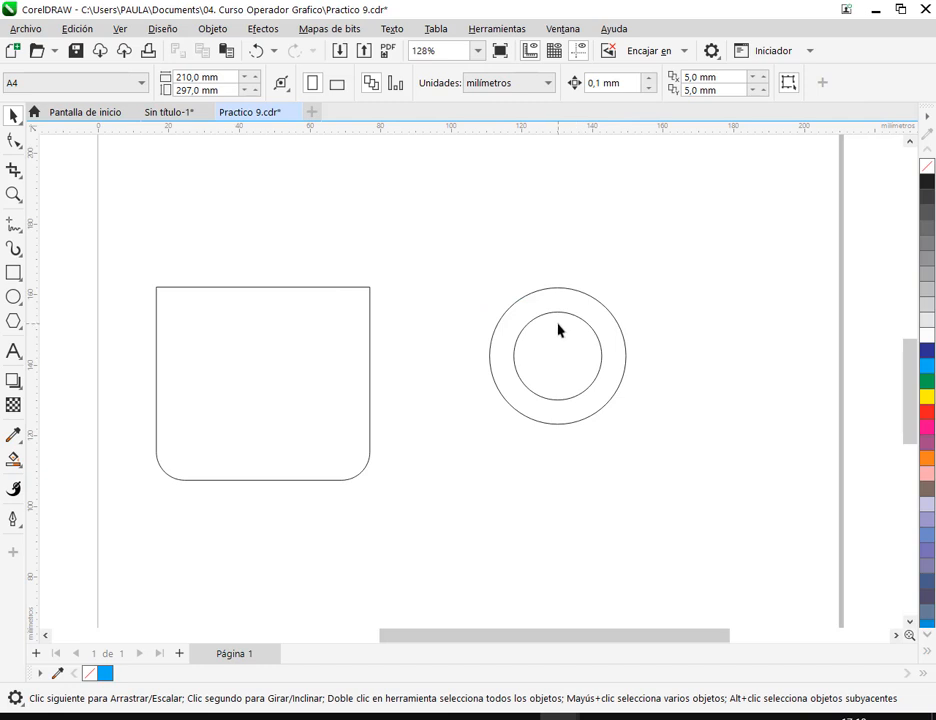
- Fill the outer handle circle with green and the inner circle with cyan
click(626, 342)
click(926, 381)
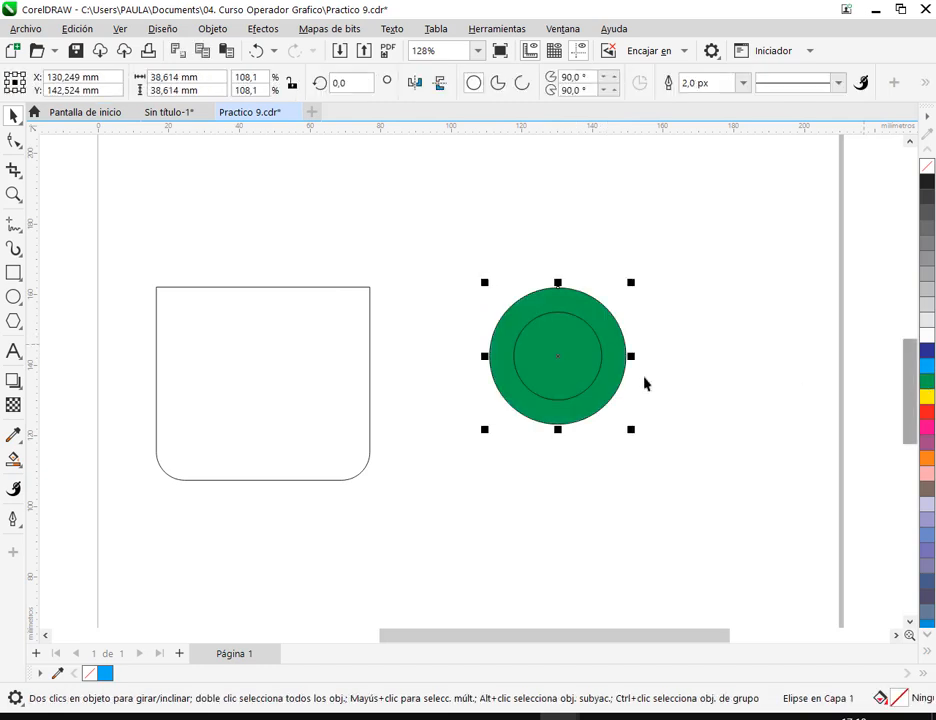
click(554, 366)
click(711, 372)
click(585, 366)
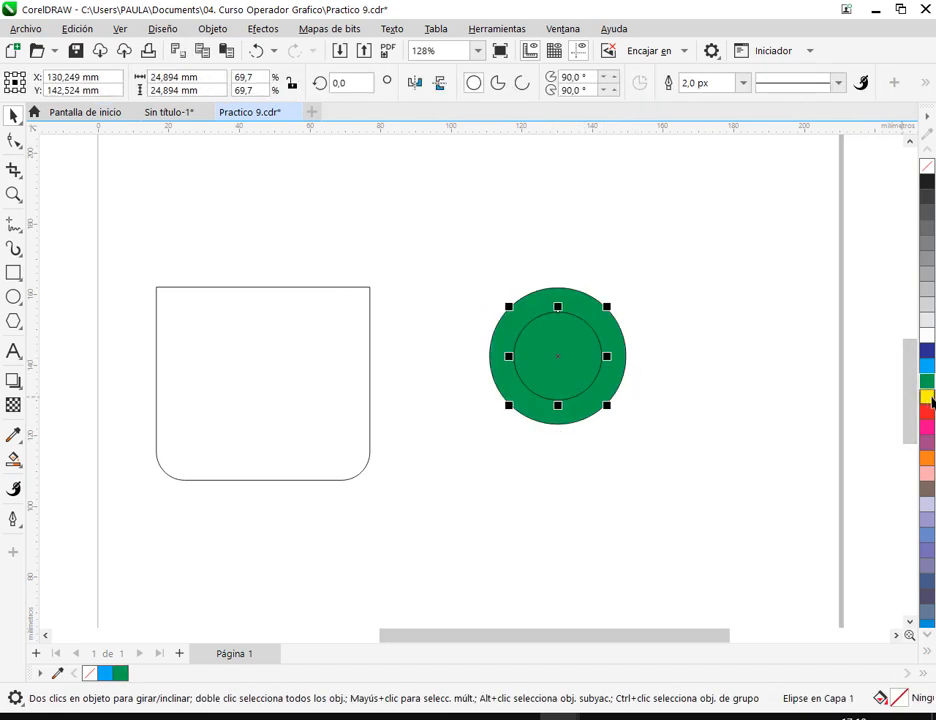
click(927, 366)
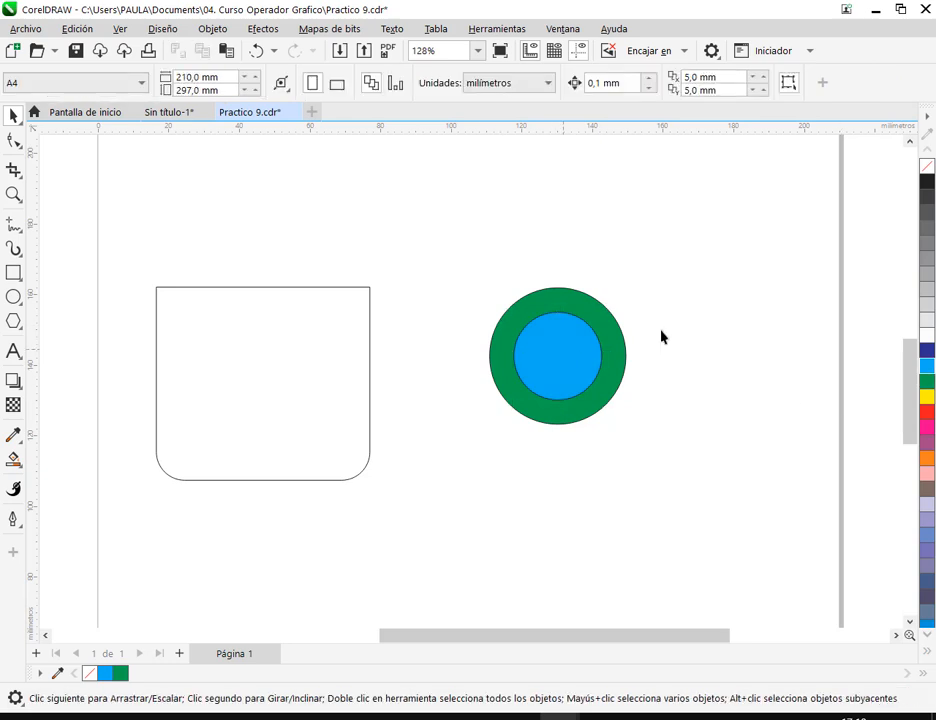
- Pull the cyan circle away from the green one and undo the move
drag(590, 350, 782, 308)
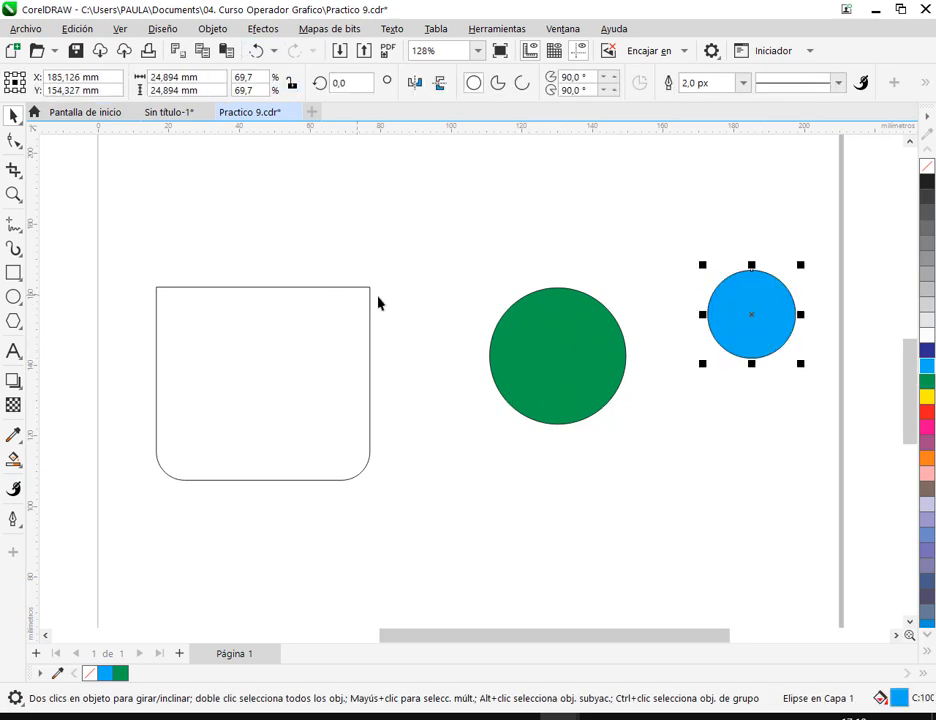
click(255, 52)
click(636, 332)
- Try cutting the cyan circle out of the green one with Detrás menos delante, and undo it
scroll(634, 332, down, 3)
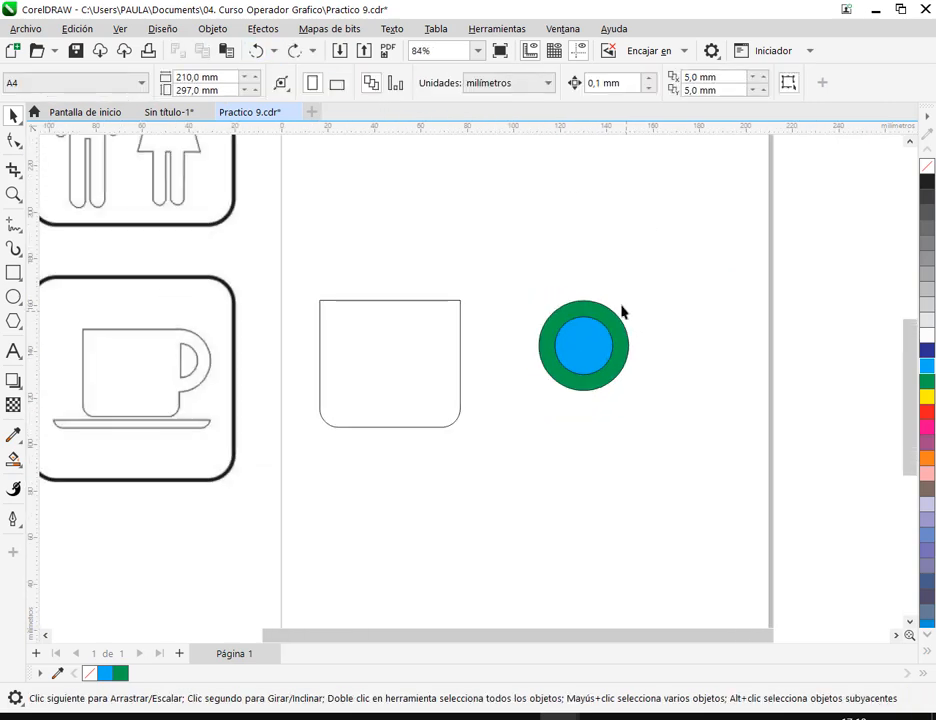
scroll(585, 313, up, 4)
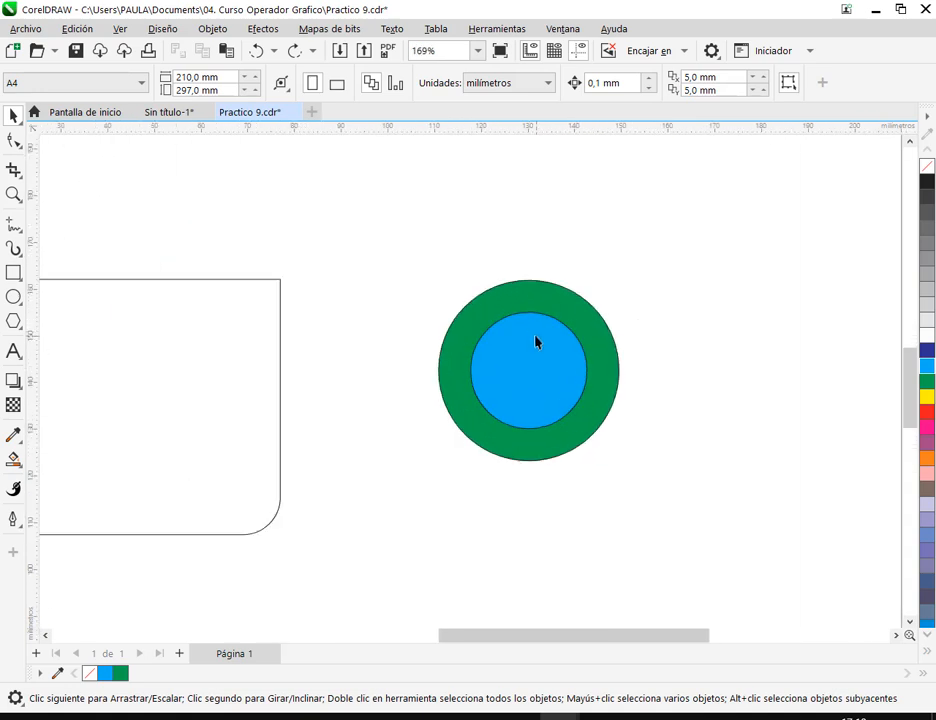
drag(407, 247, 718, 515)
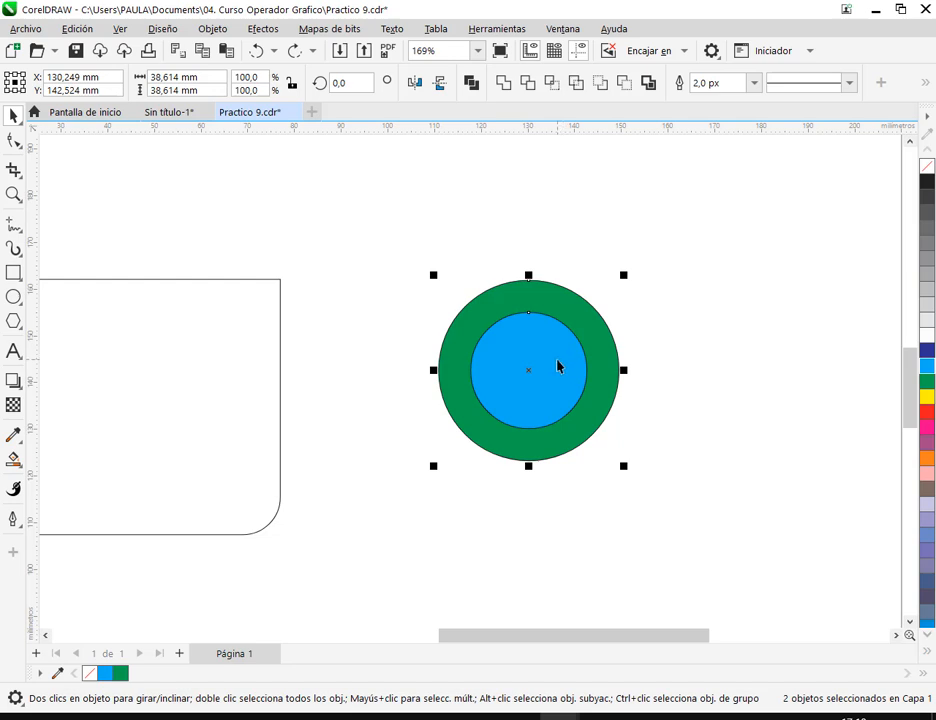
scroll(558, 366, down, 3)
drag(282, 382, 496, 390)
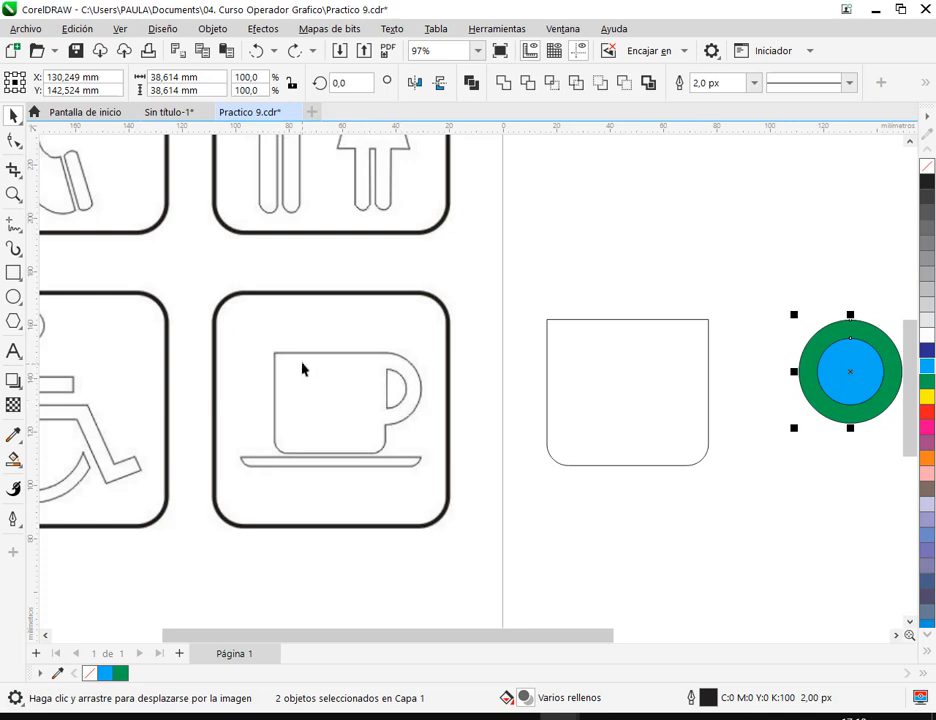
drag(687, 407, 460, 405)
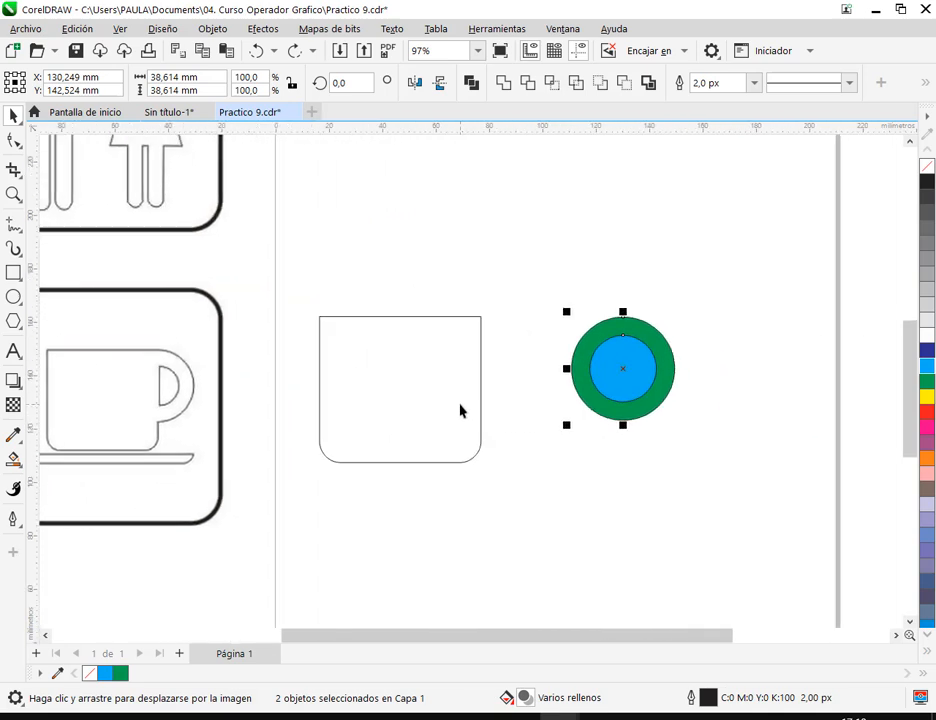
scroll(707, 371, up, 4)
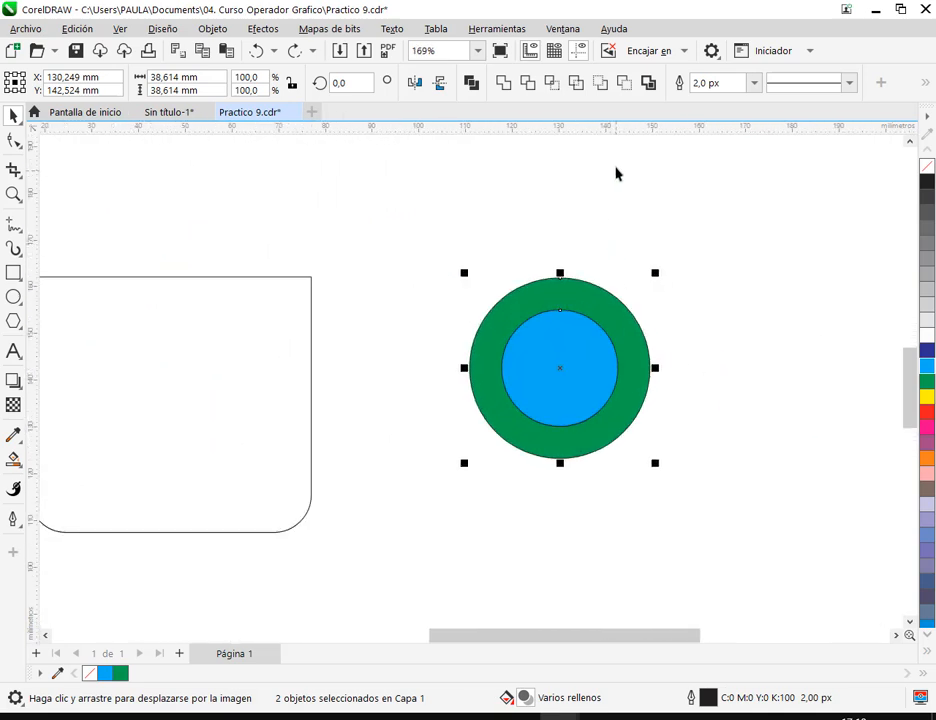
click(624, 84)
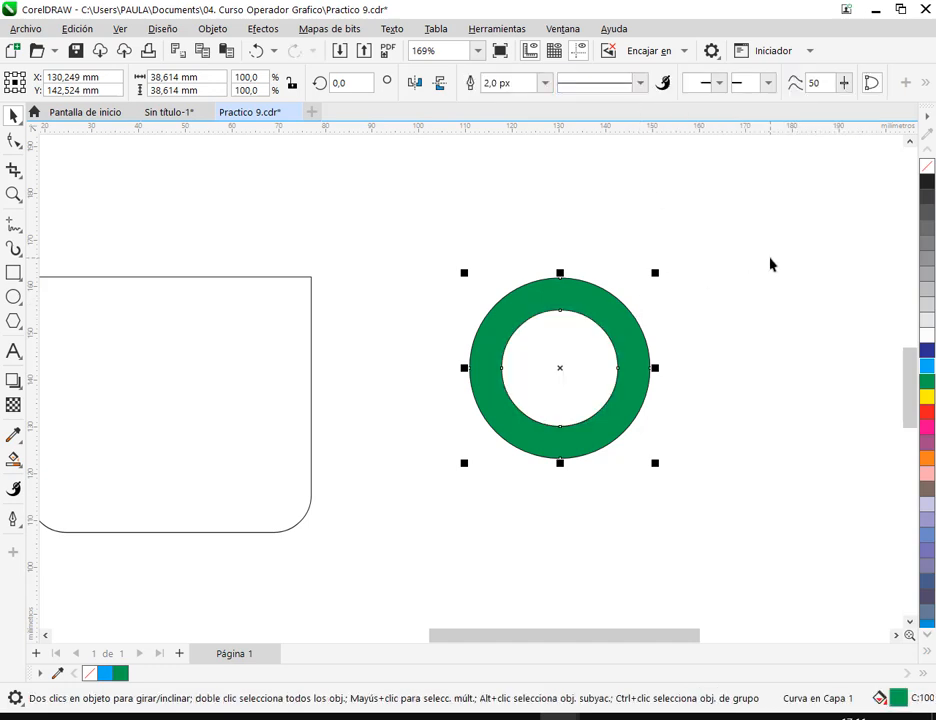
click(257, 50)
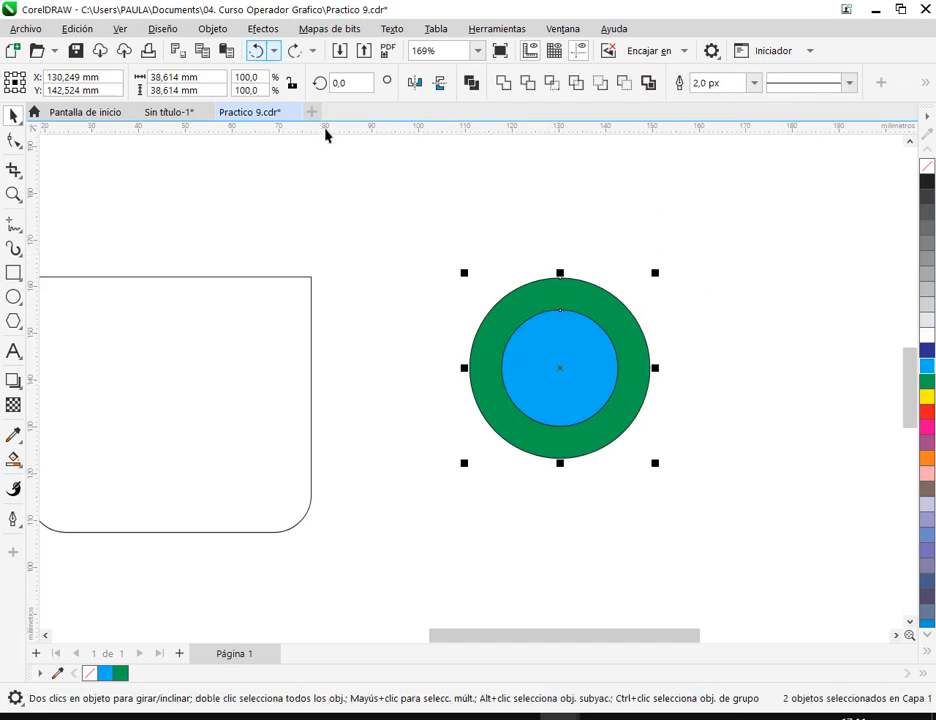
- Try trimming the green circle with the cyan one and deleting the leftover cyan circle, and undo both
click(531, 88)
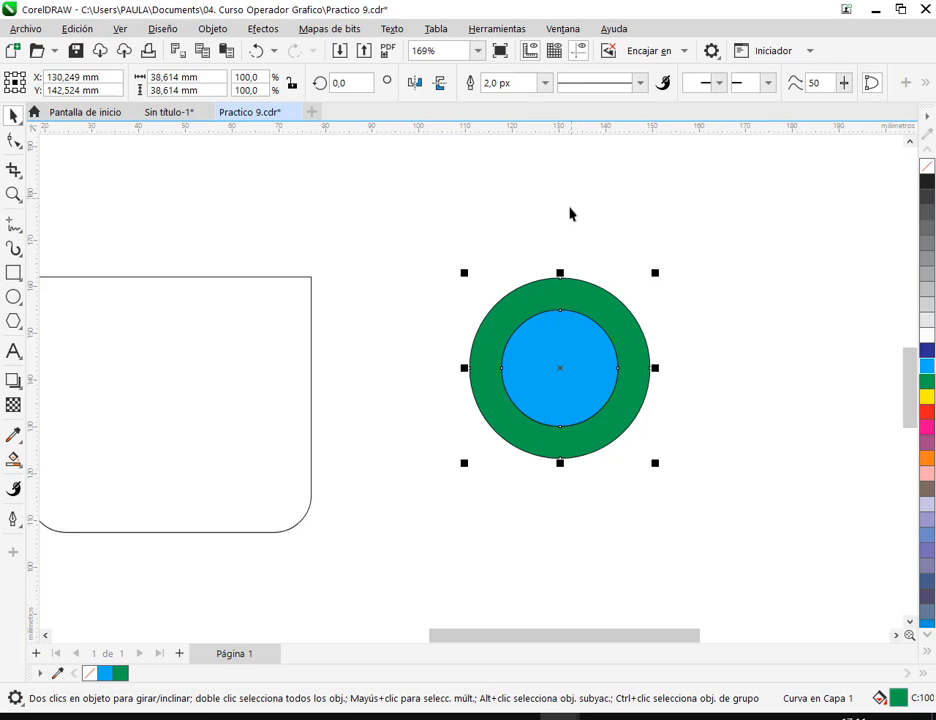
click(813, 260)
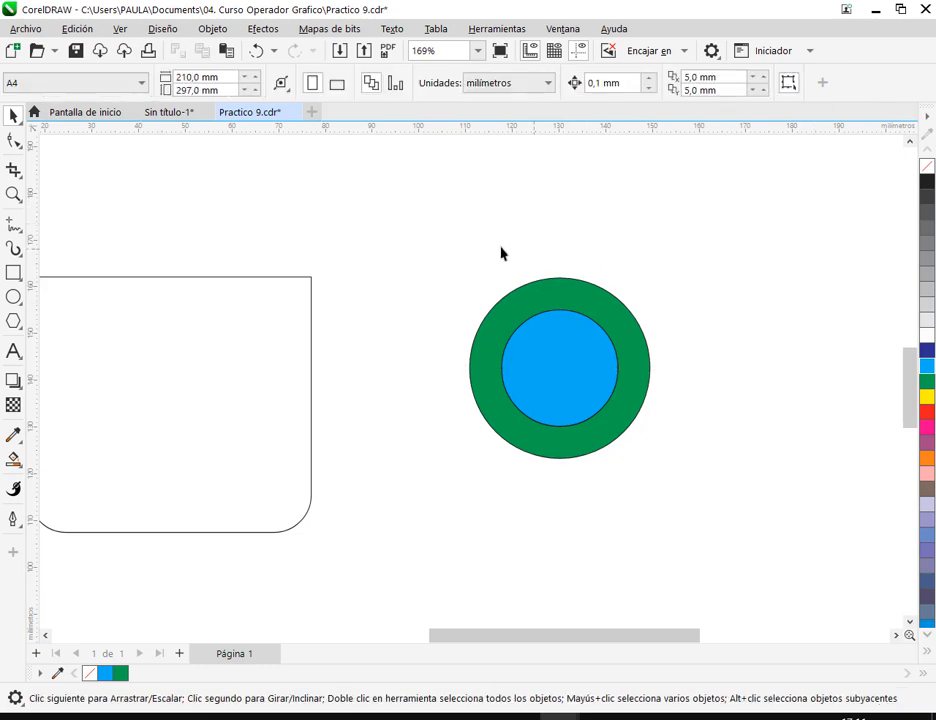
drag(572, 385, 760, 287)
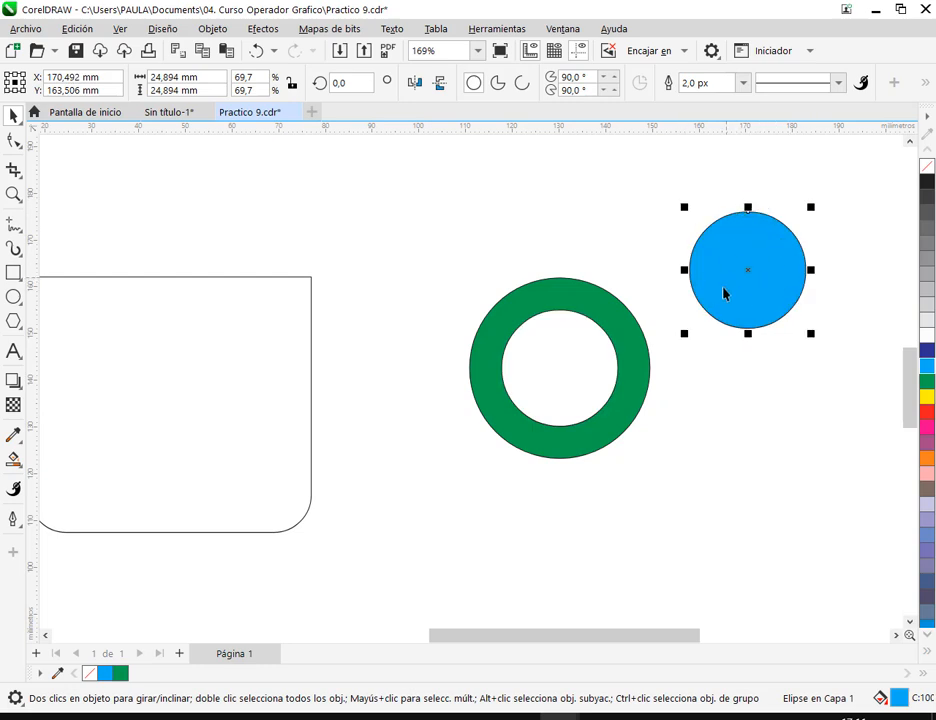
key(Delete)
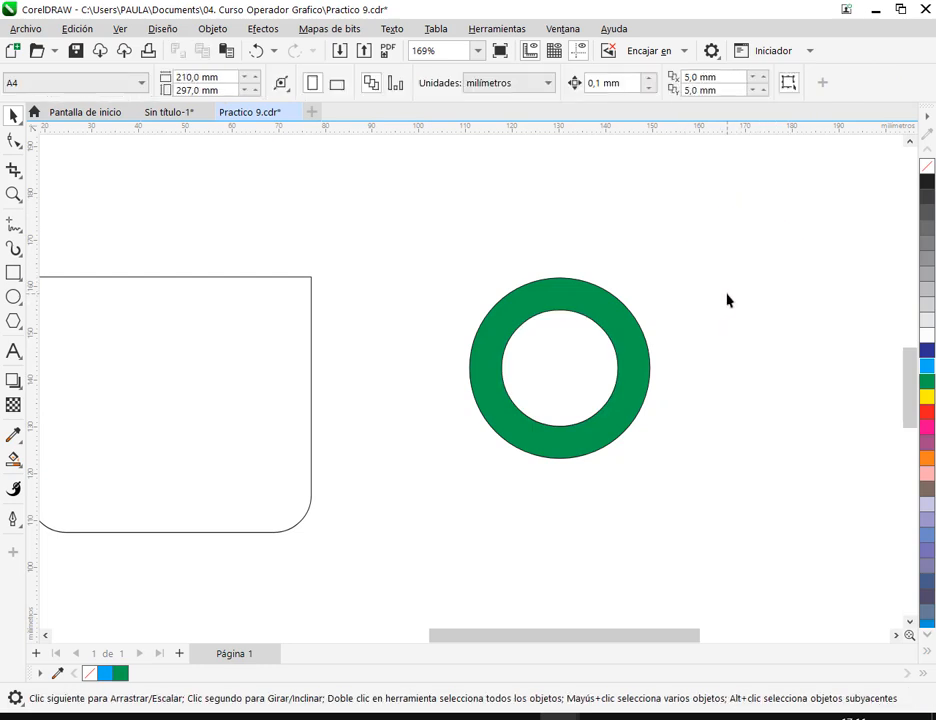
click(257, 51)
click(257, 51)
click(257, 51)
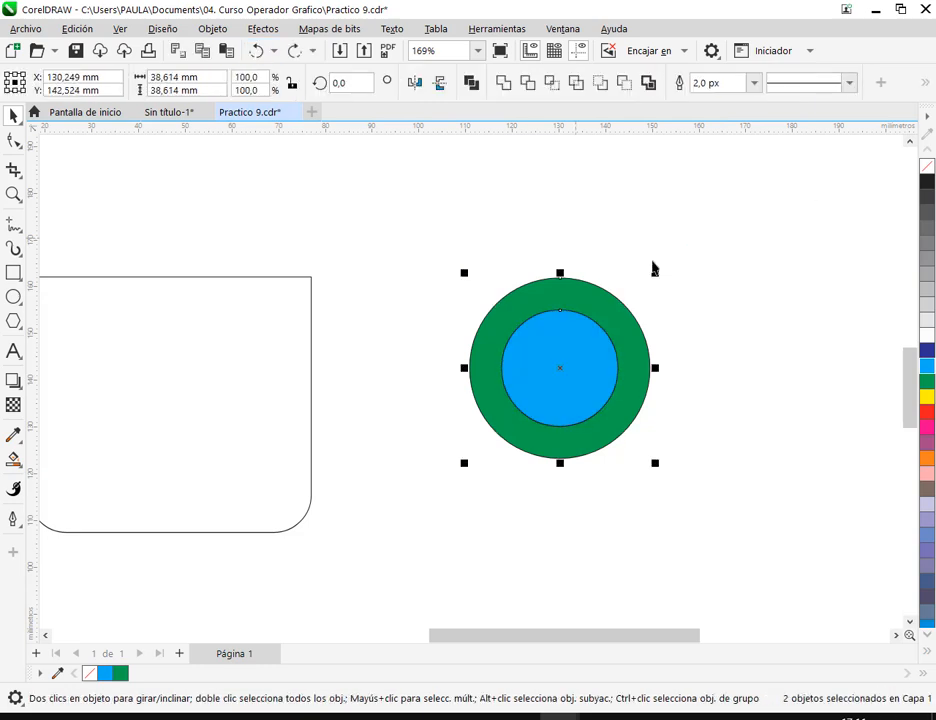
- Cut the cyan circle out of the green circle with Detrás menos delante to form a ring, and save the document
click(737, 259)
drag(444, 234, 670, 488)
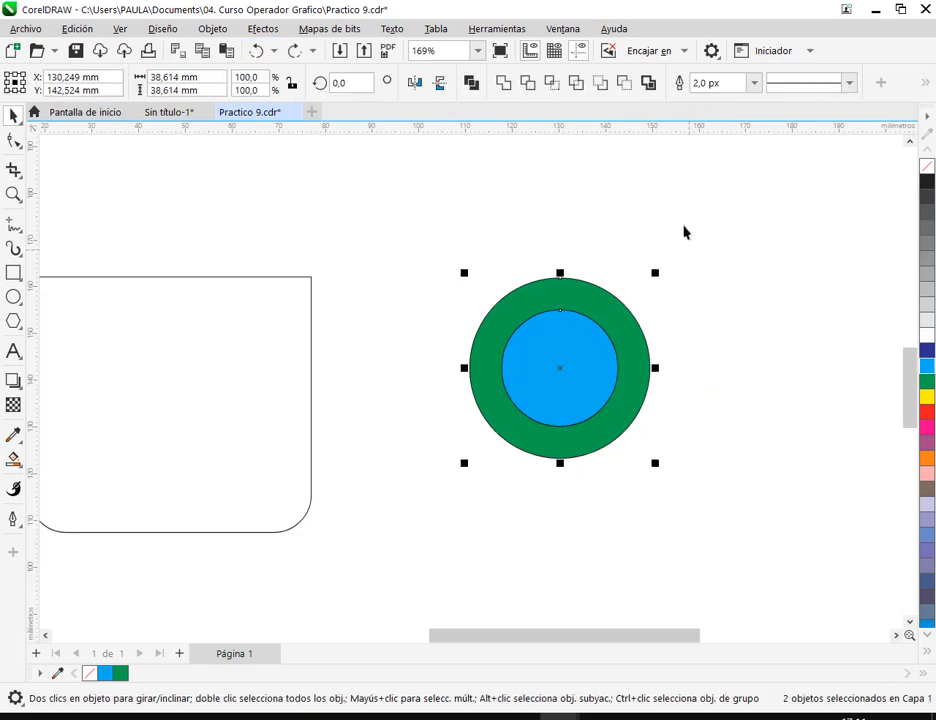
click(624, 84)
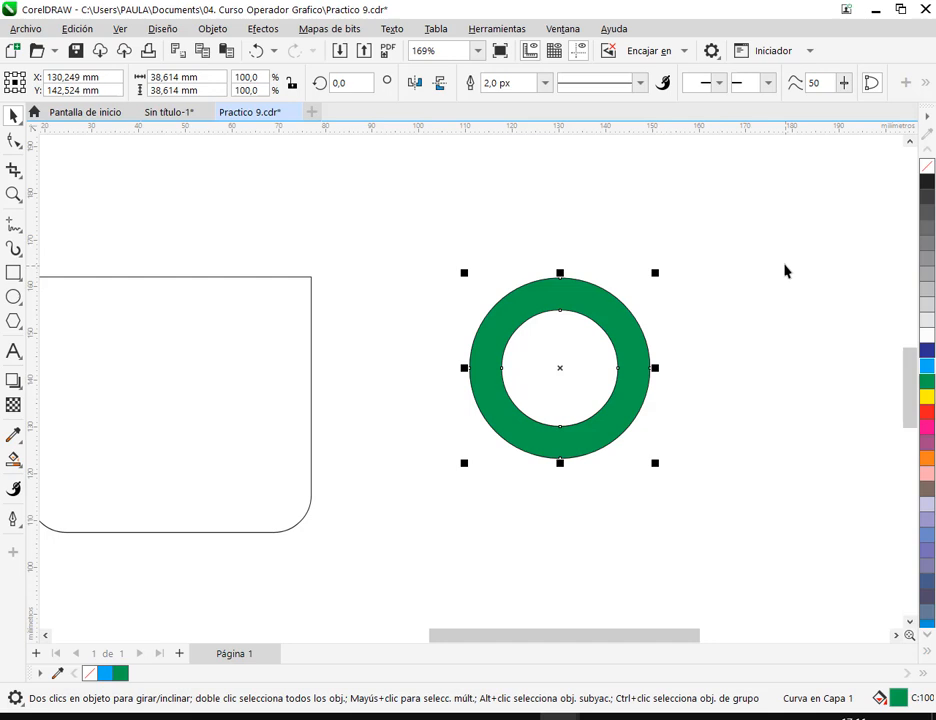
click(790, 324)
drag(579, 354, 631, 350)
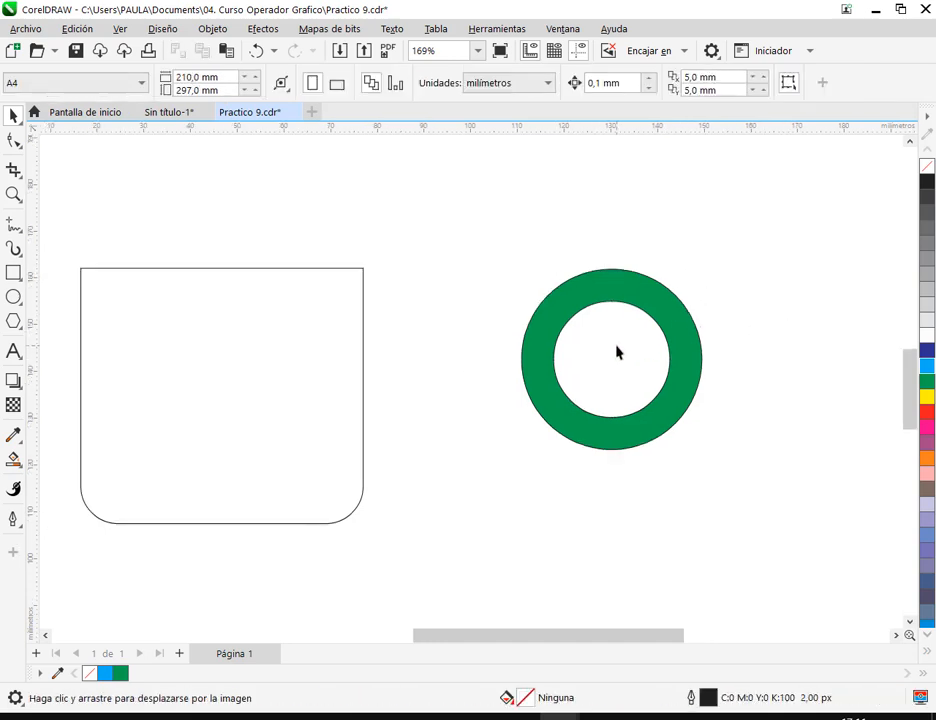
key(ctrl+s)
- Switch to Google Meet to check the call messages, and return to Practico 9.cdr in CorelDRAW
mouse_move(163, 706)
click(130, 626)
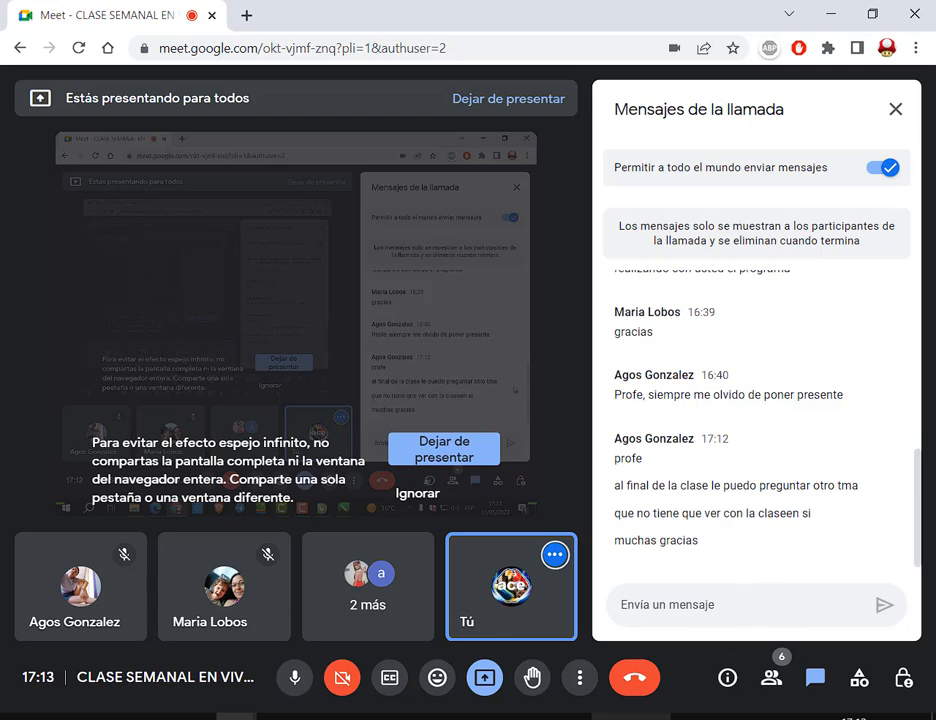
mouse_move(564, 714)
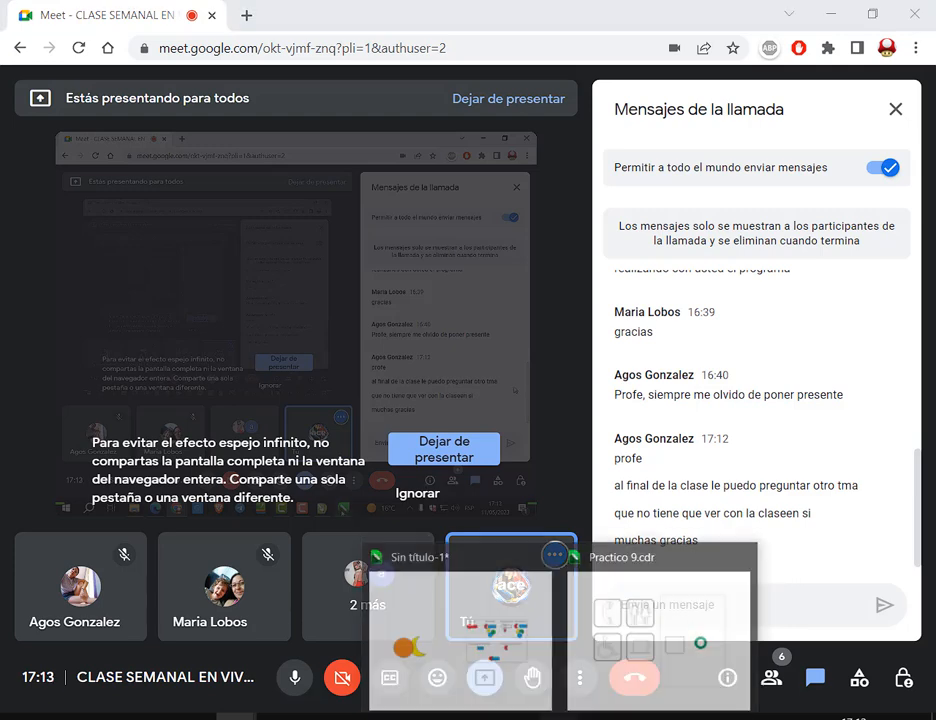
click(637, 651)
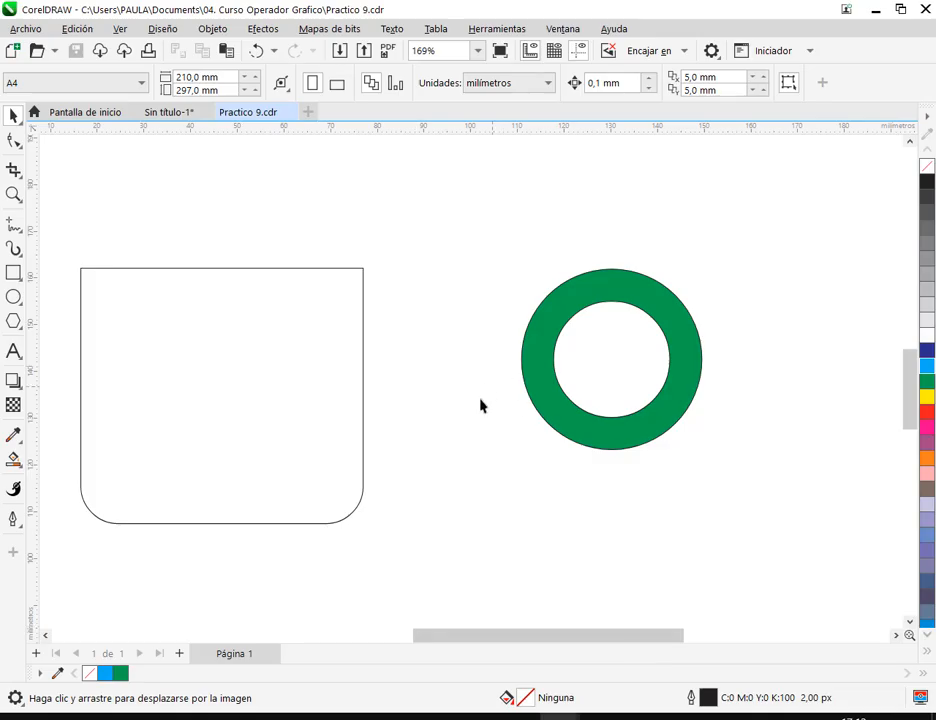
- Move the green ring farther away from the cup body
click(622, 290)
drag(622, 290, 614, 320)
drag(636, 310, 796, 242)
click(770, 285)
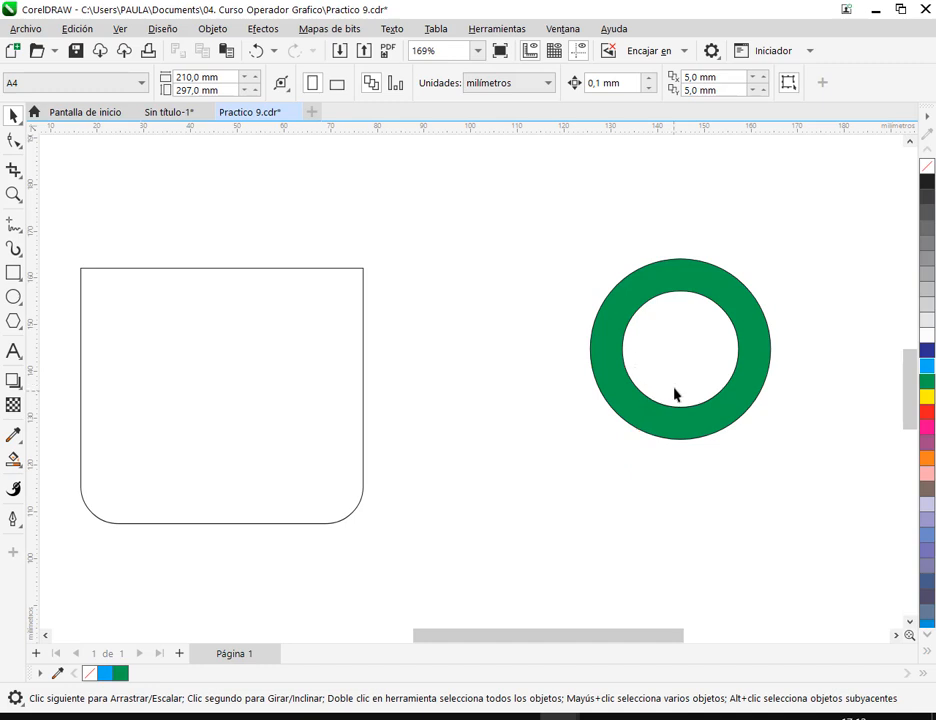
drag(669, 317, 673, 376)
drag(644, 314, 658, 345)
- Draw a rectangle of about 23 × 23 mm between the cup body and the green ring
click(13, 272)
drag(408, 194, 516, 301)
click(12, 117)
click(122, 183)
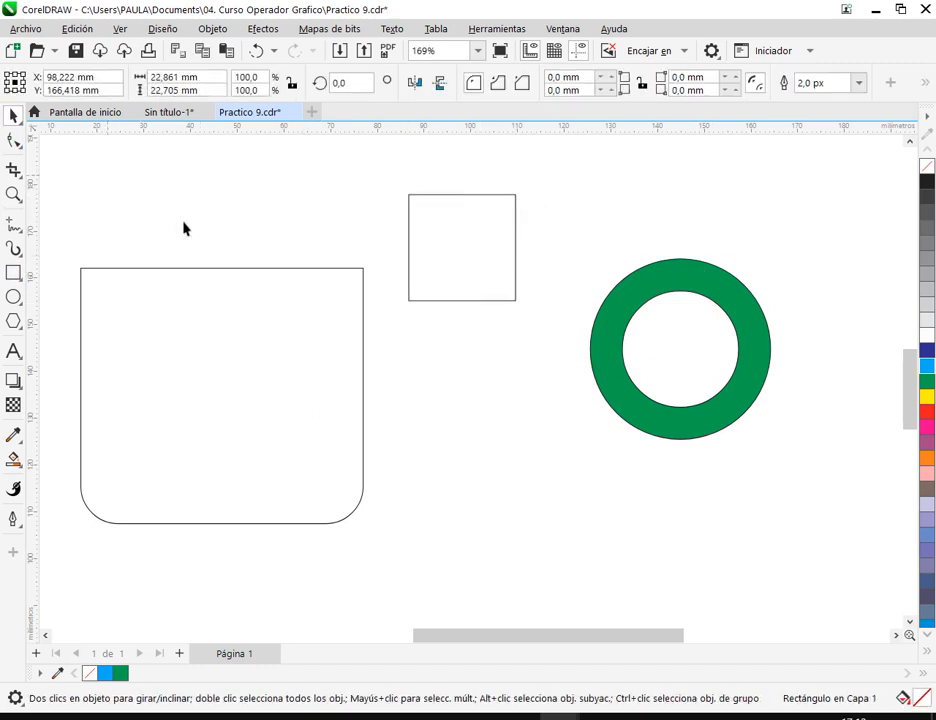
- Move the small rectangle over the cup body as an overlap example, and delete it
click(464, 248)
drag(462, 248, 303, 269)
click(368, 330)
drag(370, 274, 510, 196)
click(359, 219)
key(Delete)
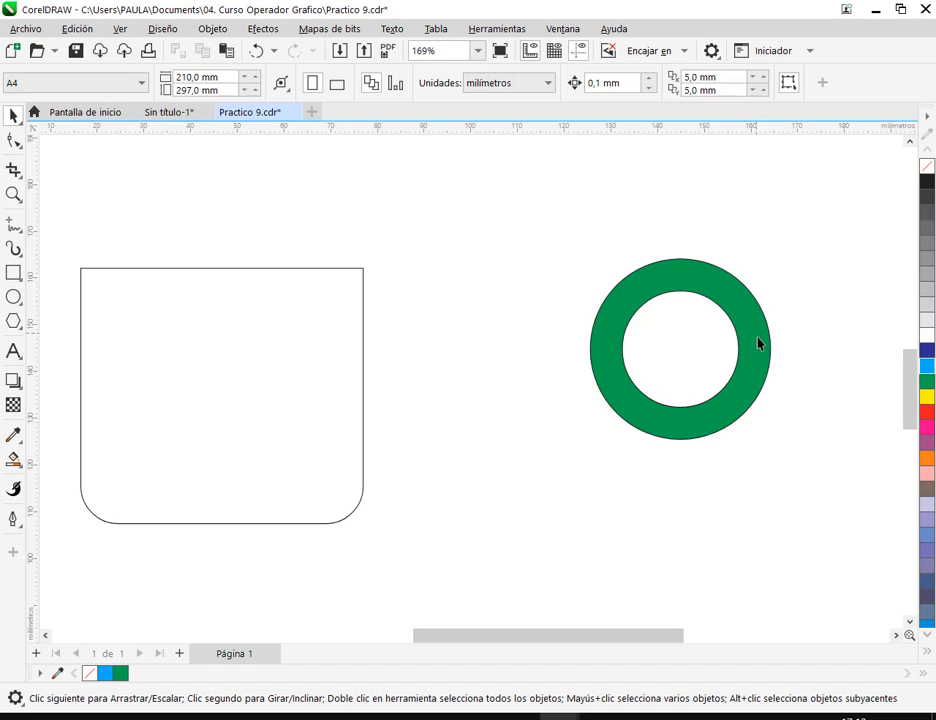
- Move the green ring up toward the cup body and remove its fill
drag(748, 334, 684, 288)
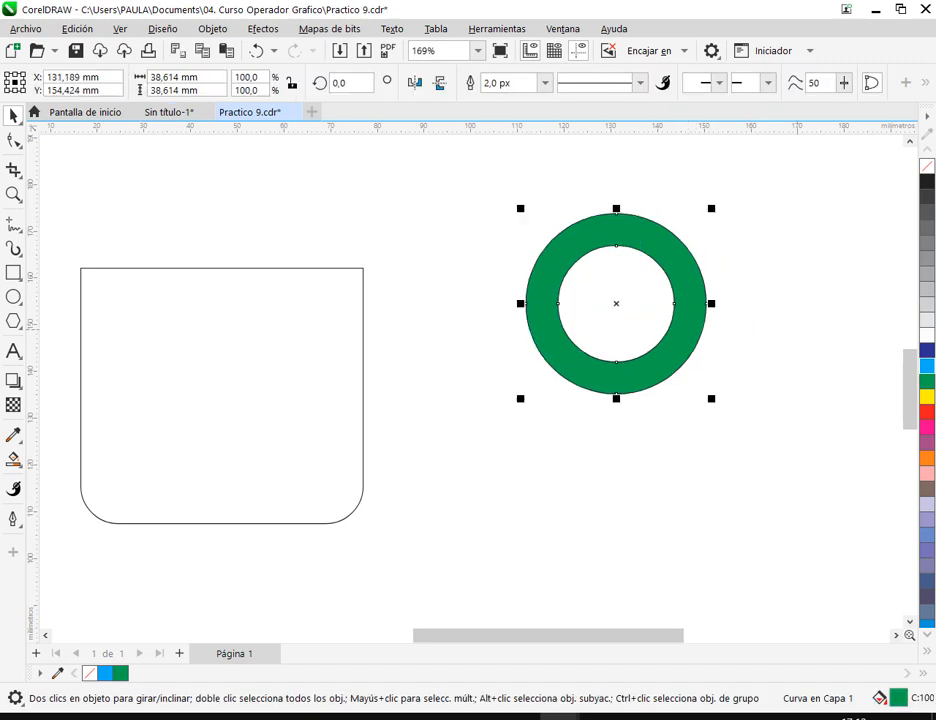
click(926, 174)
click(831, 298)
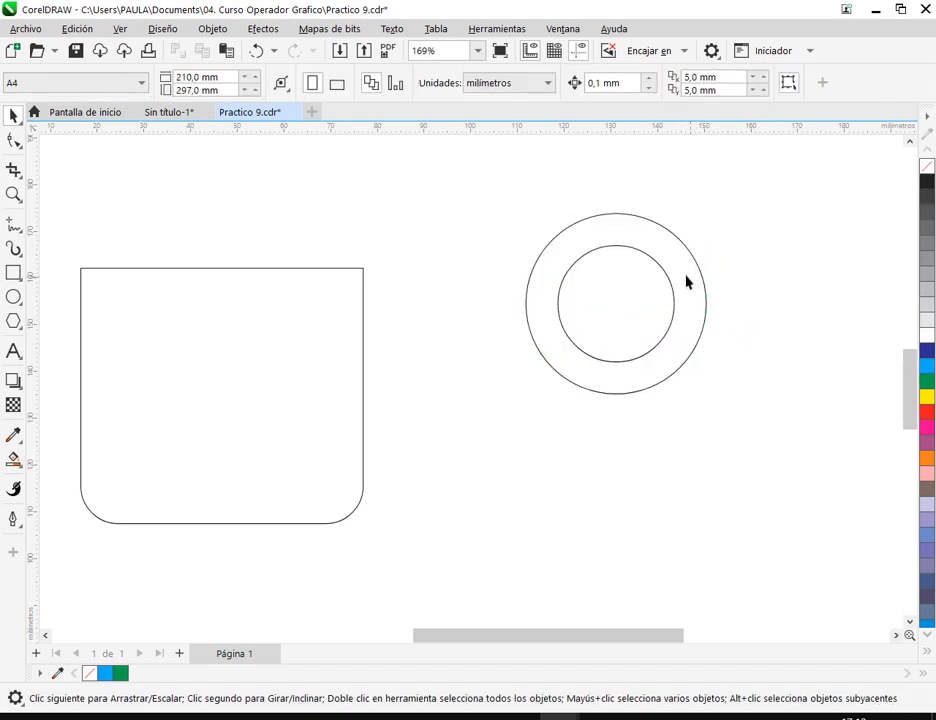
- Fill the ring with cyan and reposition it beside the cup body
drag(679, 275, 700, 323)
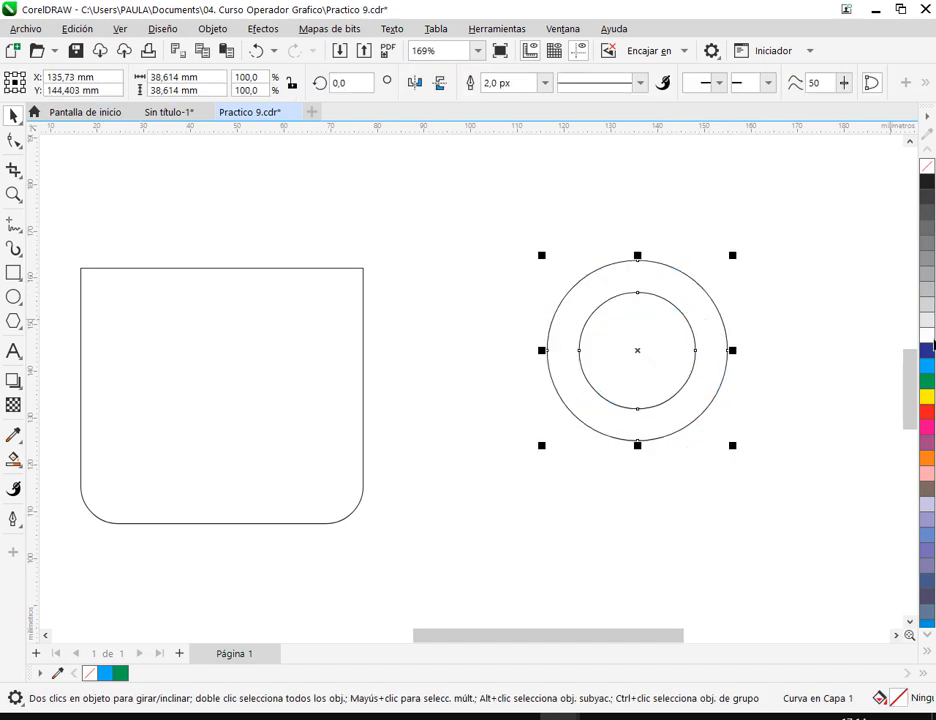
click(927, 365)
click(724, 297)
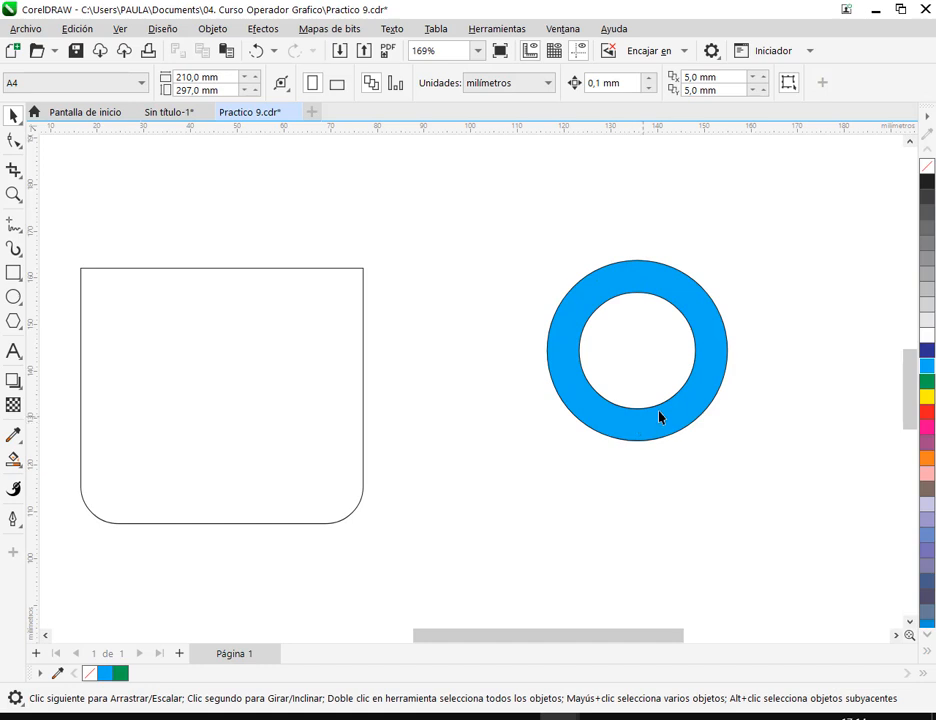
drag(705, 343, 696, 380)
click(739, 343)
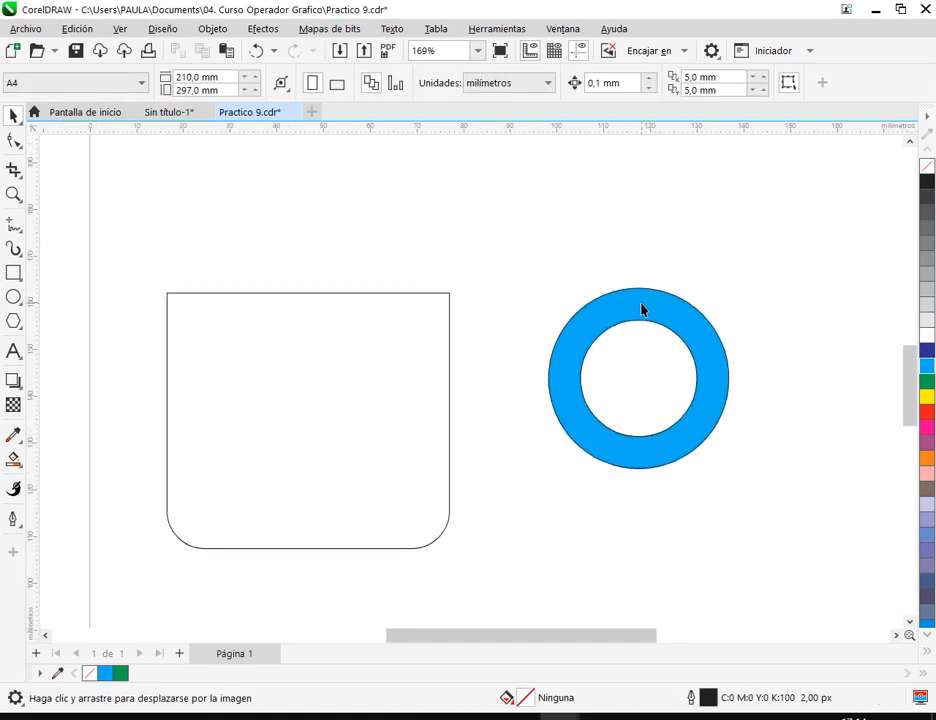
- Snap the cyan ring's top node onto the cup body's upper right corner
drag(641, 311, 628, 329)
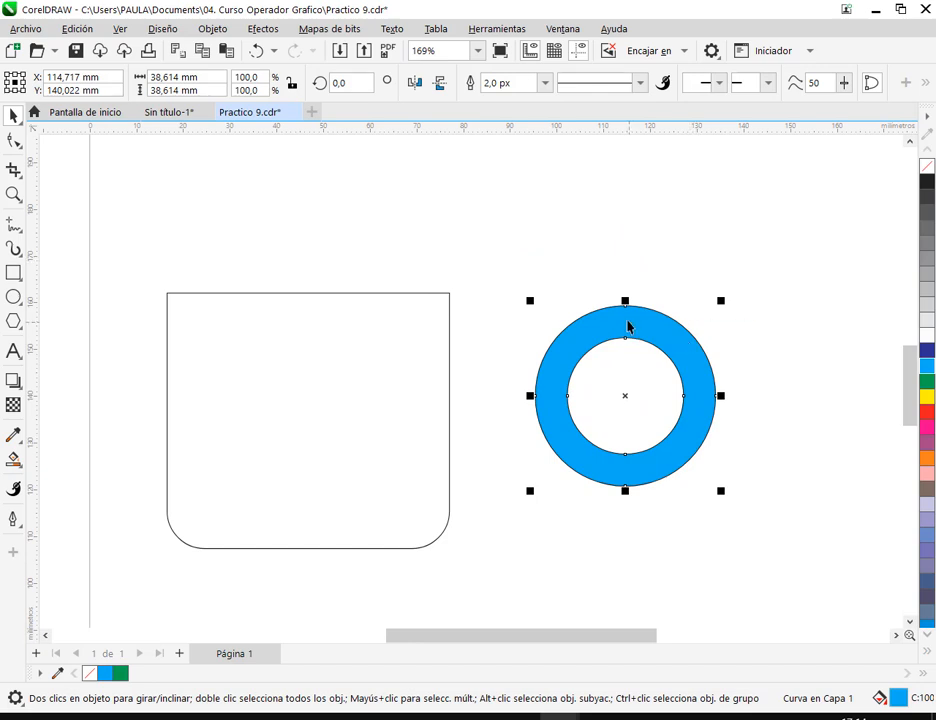
drag(627, 309, 449, 293)
click(641, 414)
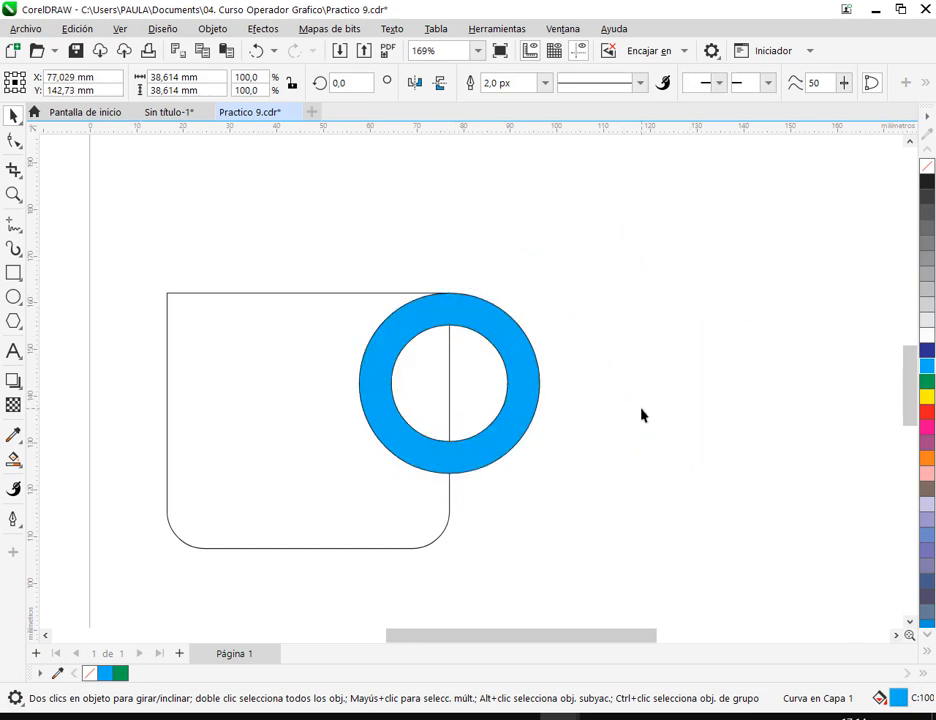
- Weld the cyan ring and the cup body into a single cup shape, and save the document
scroll(620, 414, down, 2)
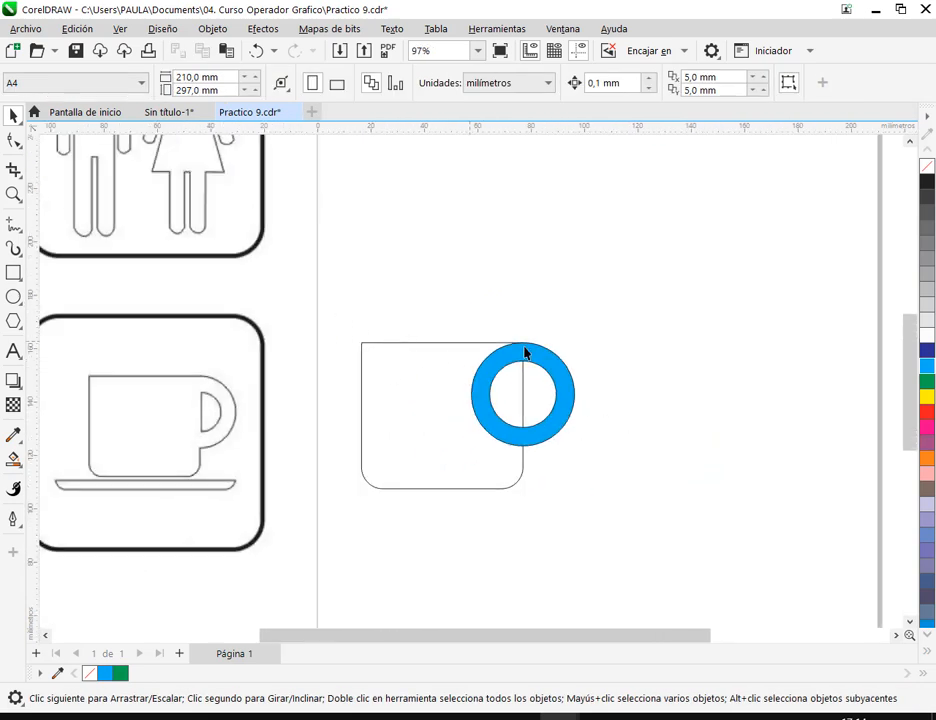
scroll(447, 441, up, 1)
drag(322, 283, 711, 546)
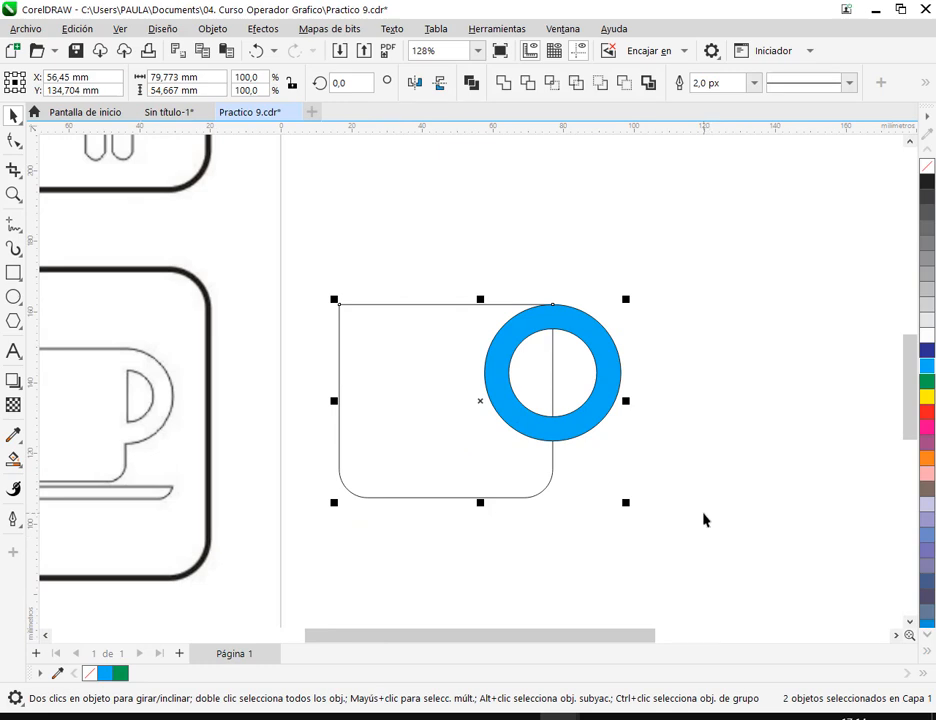
click(505, 84)
click(698, 336)
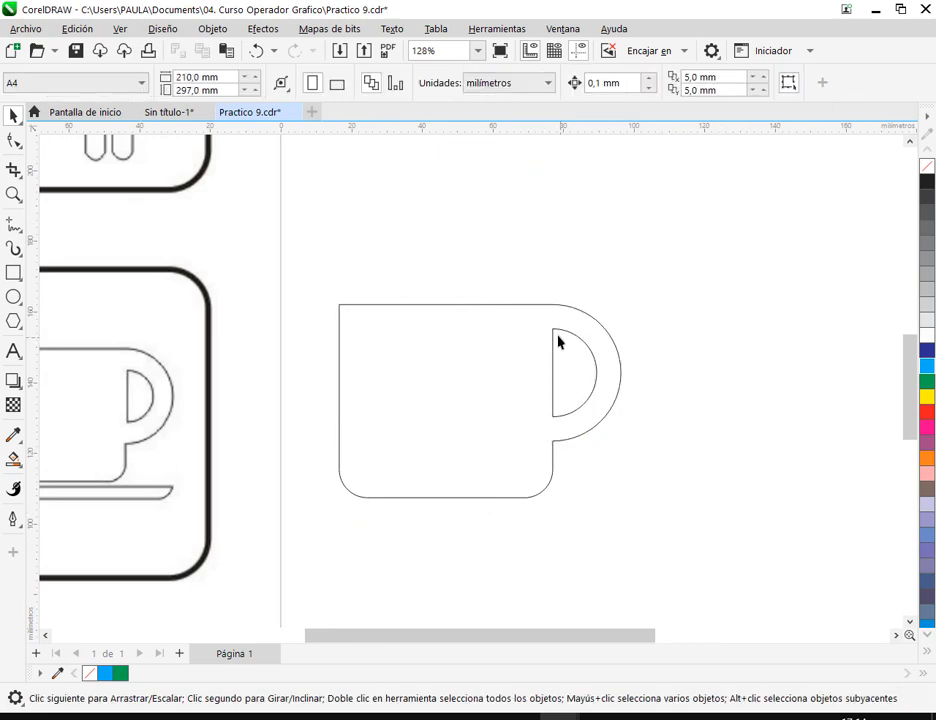
drag(645, 463, 738, 453)
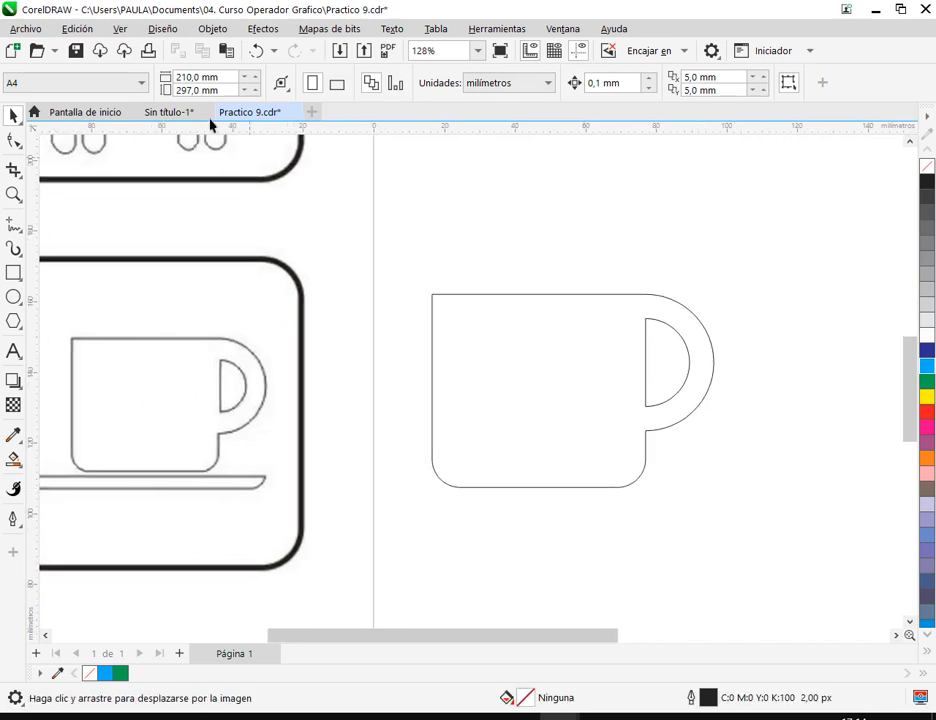
click(75, 50)
- Place a copy of the cup below the original
click(579, 424)
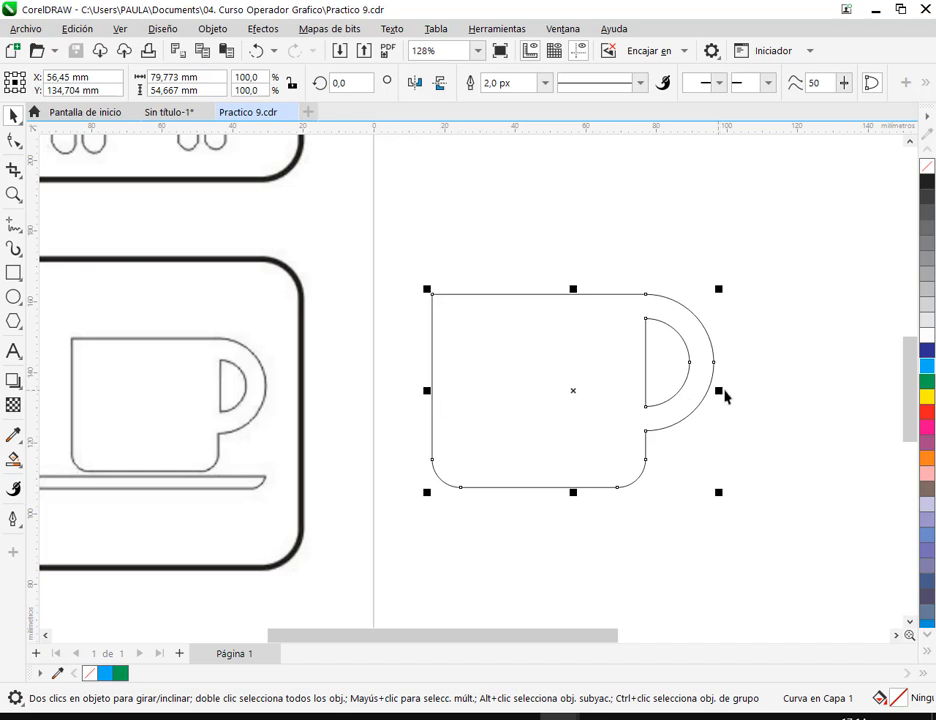
drag(627, 422, 515, 508)
right_click(515, 508)
drag(594, 471, 643, 323)
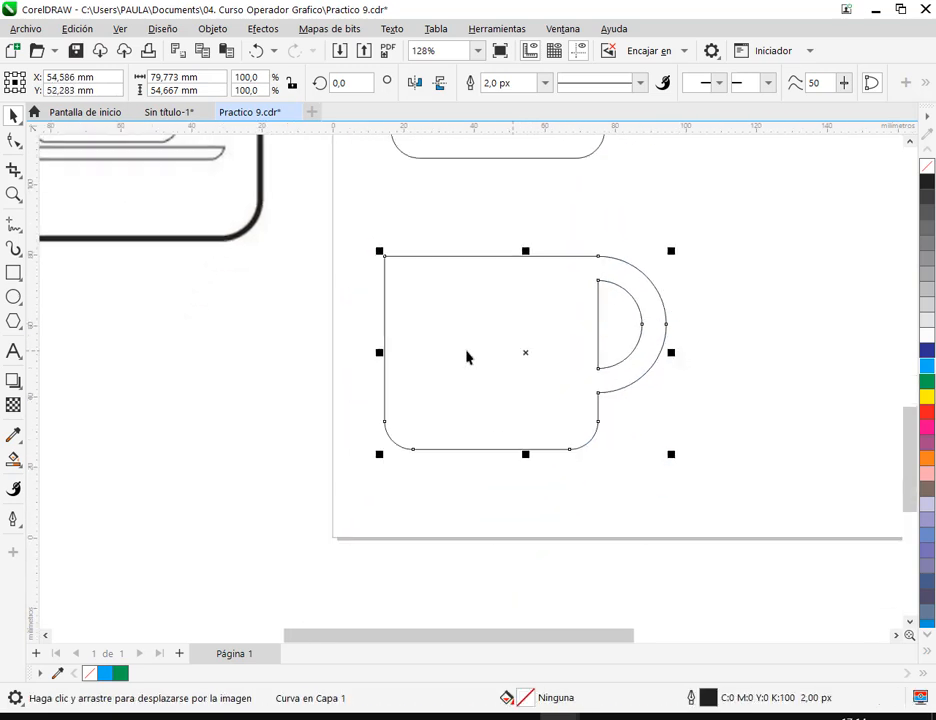
- Try narrowing the cup copy slightly from its left side, and undo it
drag(380, 353, 406, 360)
click(783, 382)
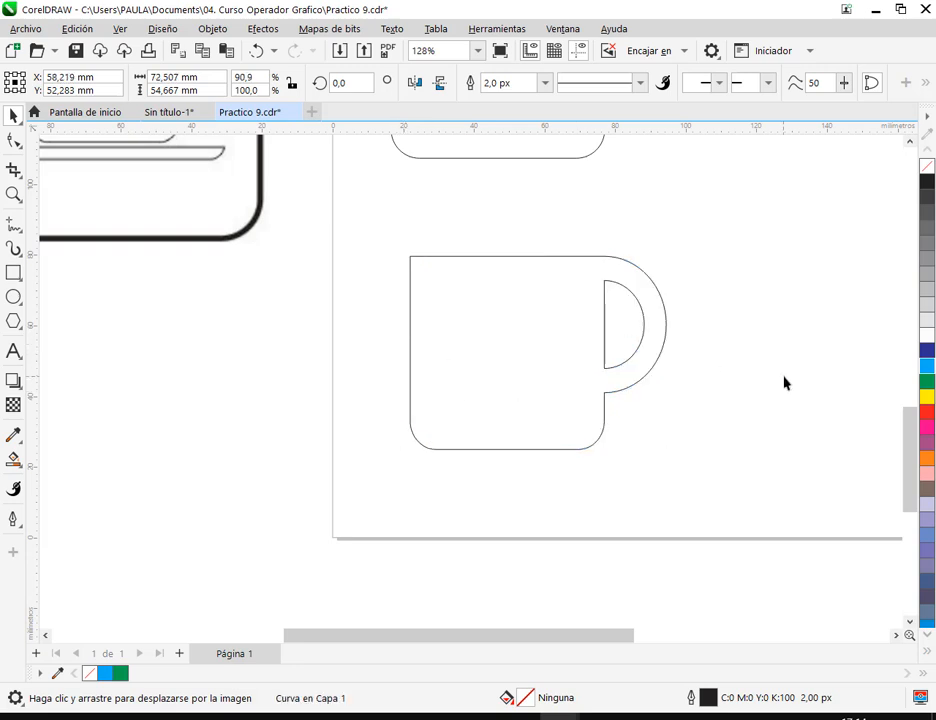
click(256, 50)
- Compress the cup copy horizontally from its left side to a width of about 57 mm
scroll(607, 366, up, 1)
scroll(607, 366, up, 2)
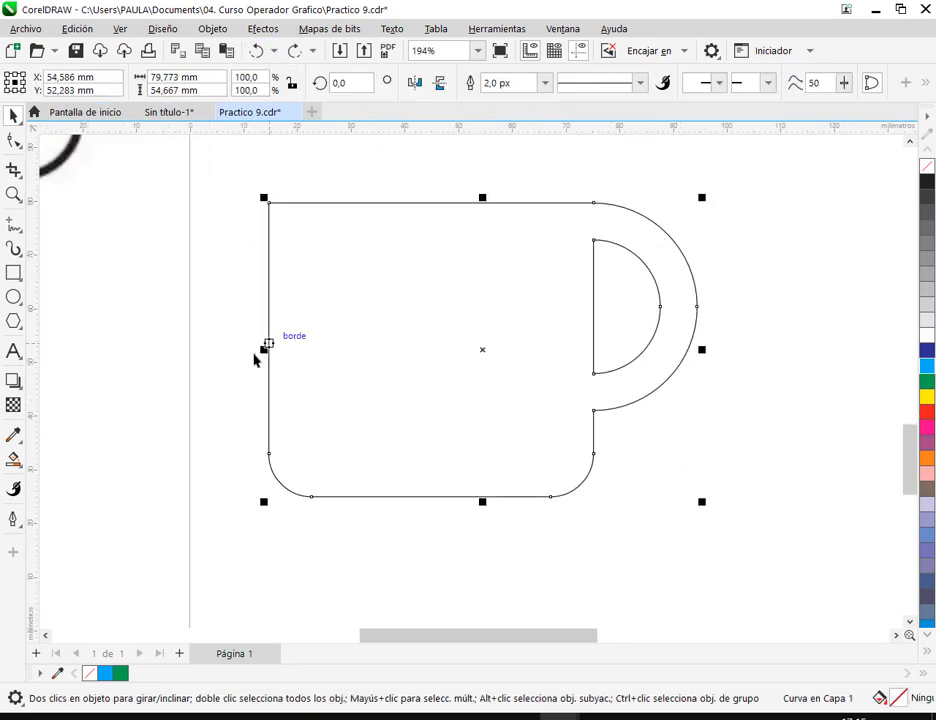
drag(263, 352, 385, 357)
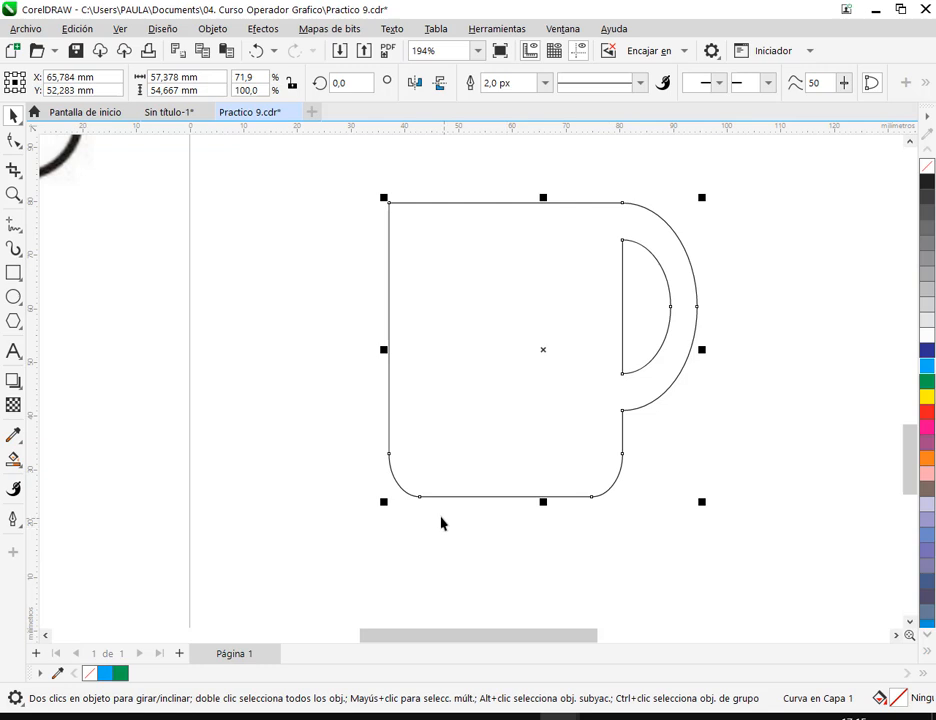
- Compare the rounded corners and handle curves of the compressed cup copy with those of the original cup
drag(374, 552, 403, 493)
drag(650, 564, 614, 490)
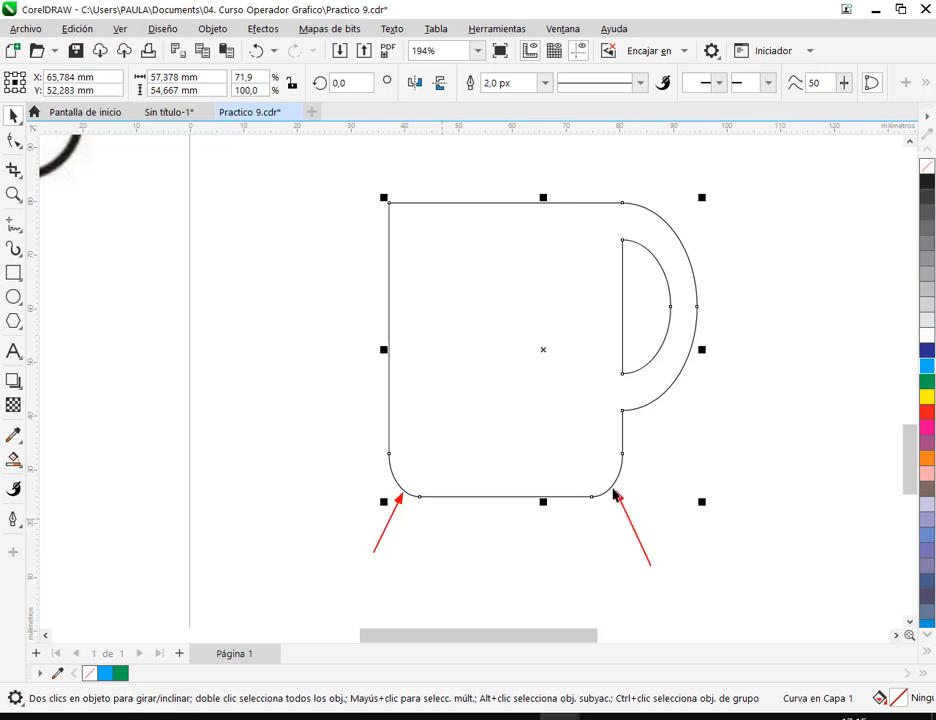
scroll(631, 510, down, 2)
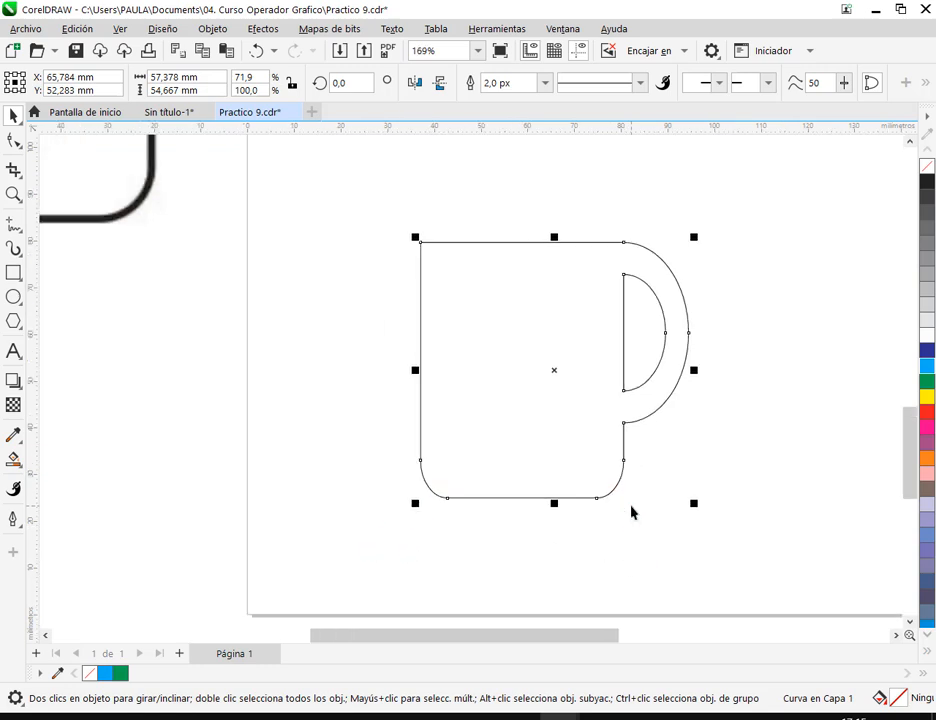
drag(381, 245, 402, 207)
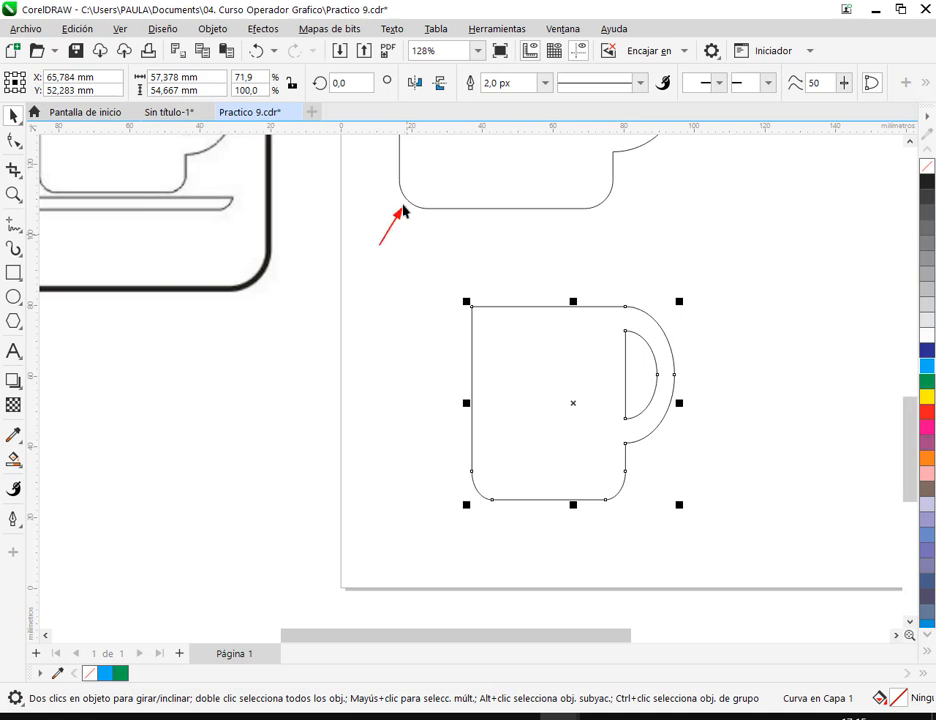
key(Escape)
drag(636, 140, 646, 300)
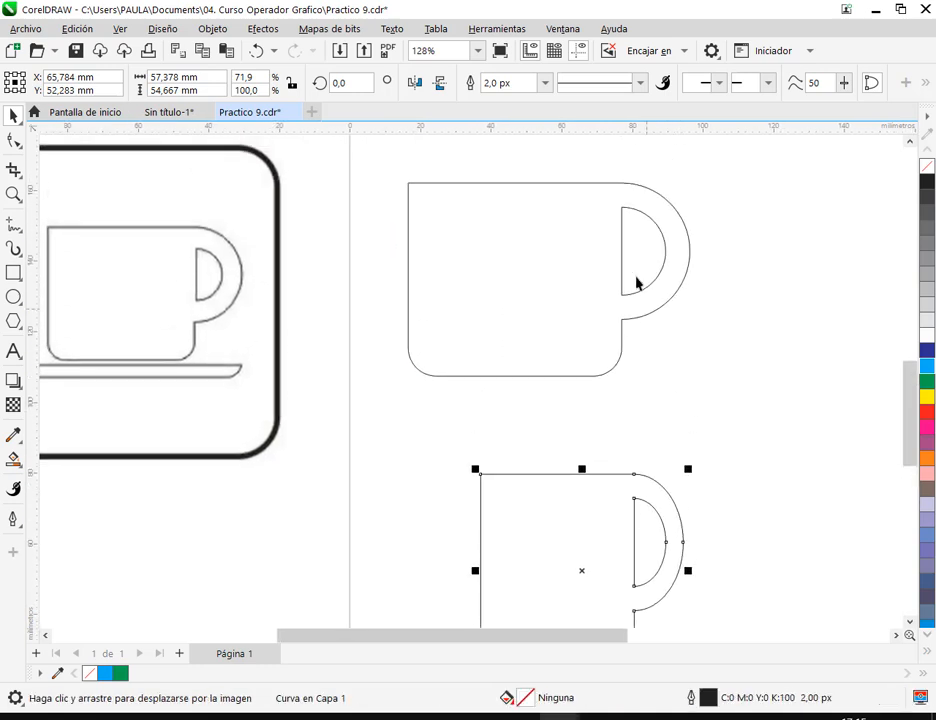
drag(710, 432, 711, 345)
drag(706, 250, 684, 208)
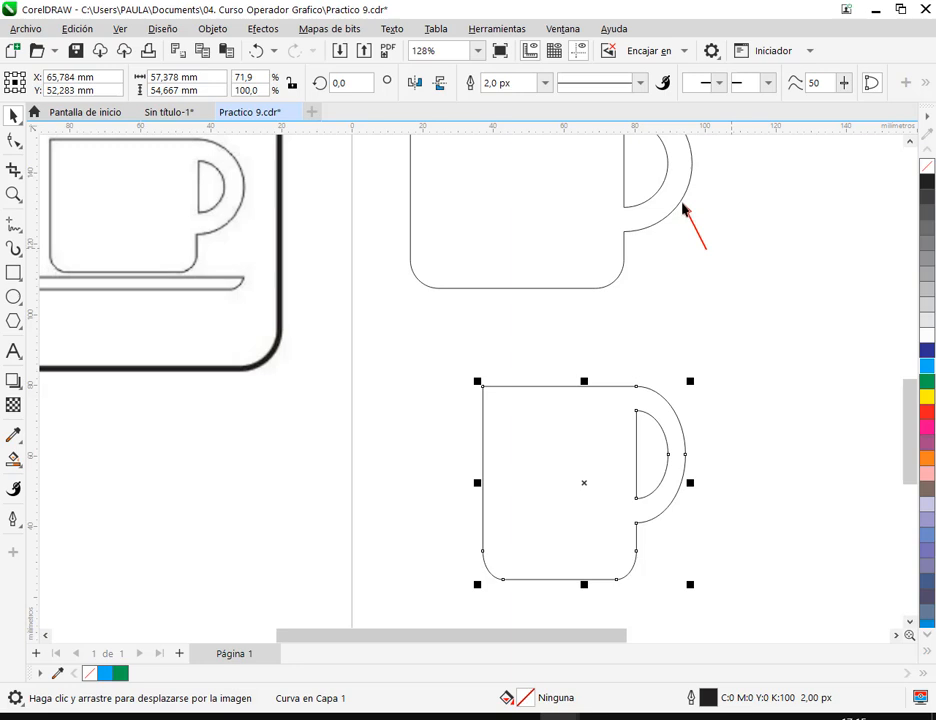
drag(741, 390, 683, 414)
key(Escape)
- Stretch the cup copy wider from its left side, and delete the copy
drag(479, 483, 338, 494)
click(765, 524)
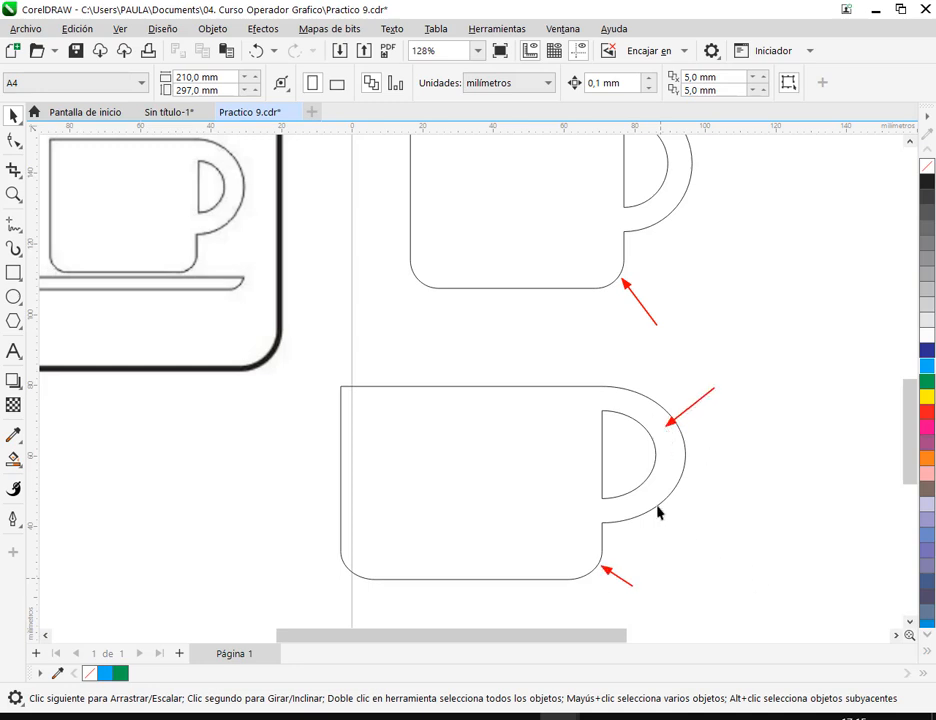
click(545, 524)
key(Delete)
- Move the original cup about 15 mm to the right on the page
scroll(545, 422, down, 1)
drag(549, 300, 474, 465)
drag(409, 363, 454, 359)
scroll(586, 404, up, 2)
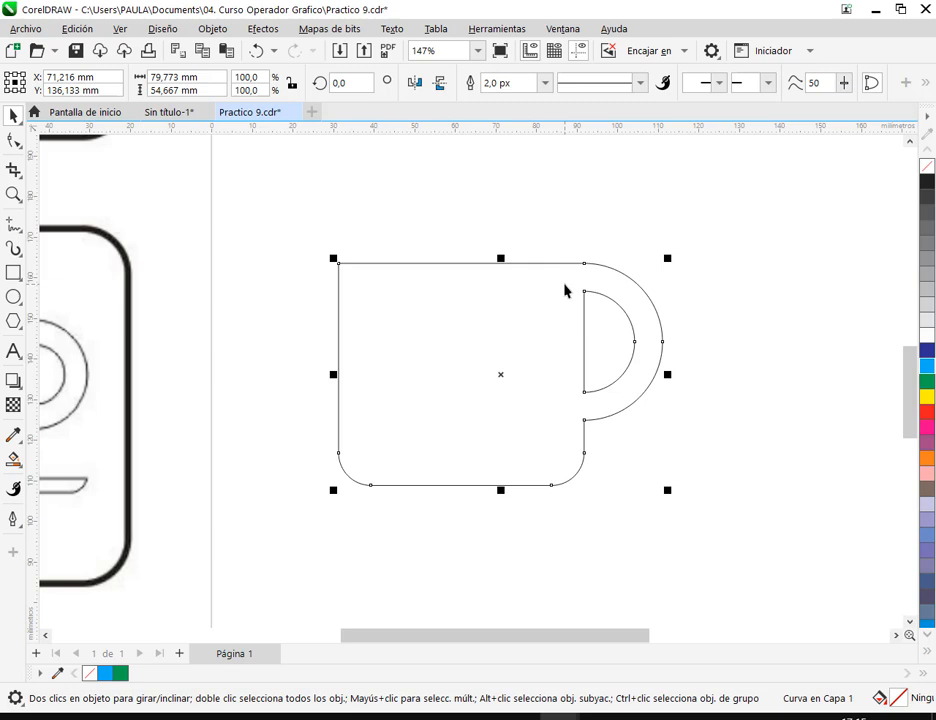
click(464, 224)
- Try moving the cup's left-side nodes inward freehand with the Forma tool, and undo it
click(525, 333)
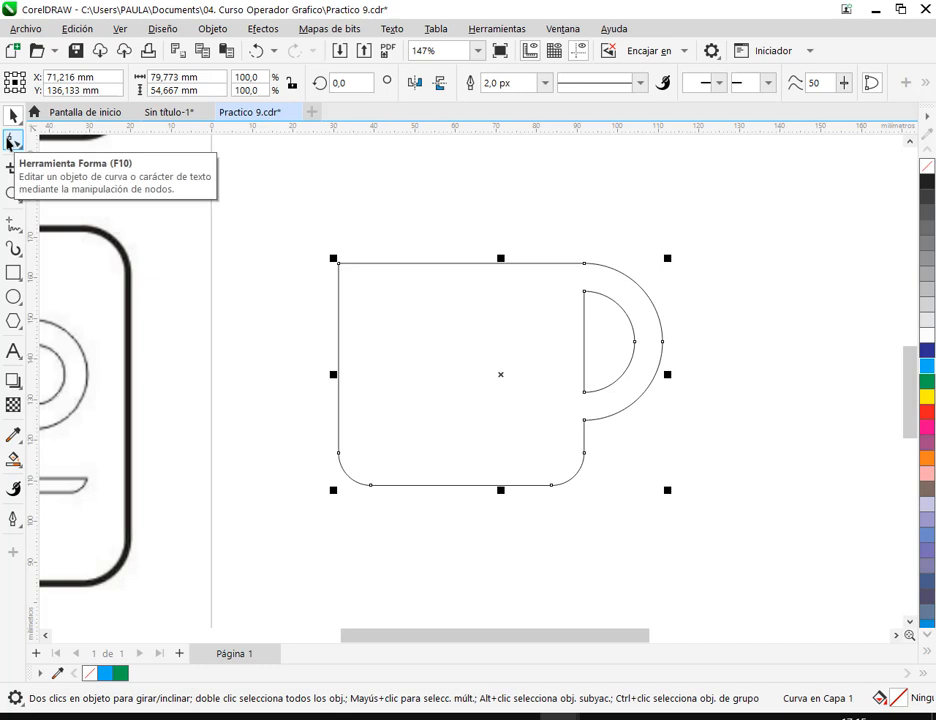
click(10, 143)
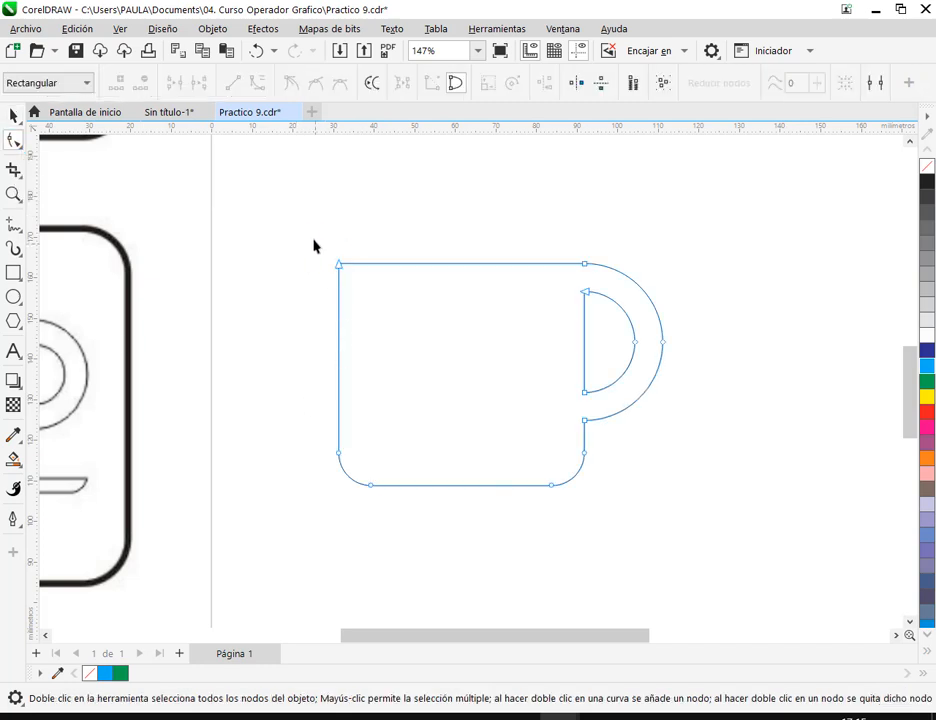
drag(298, 242, 417, 528)
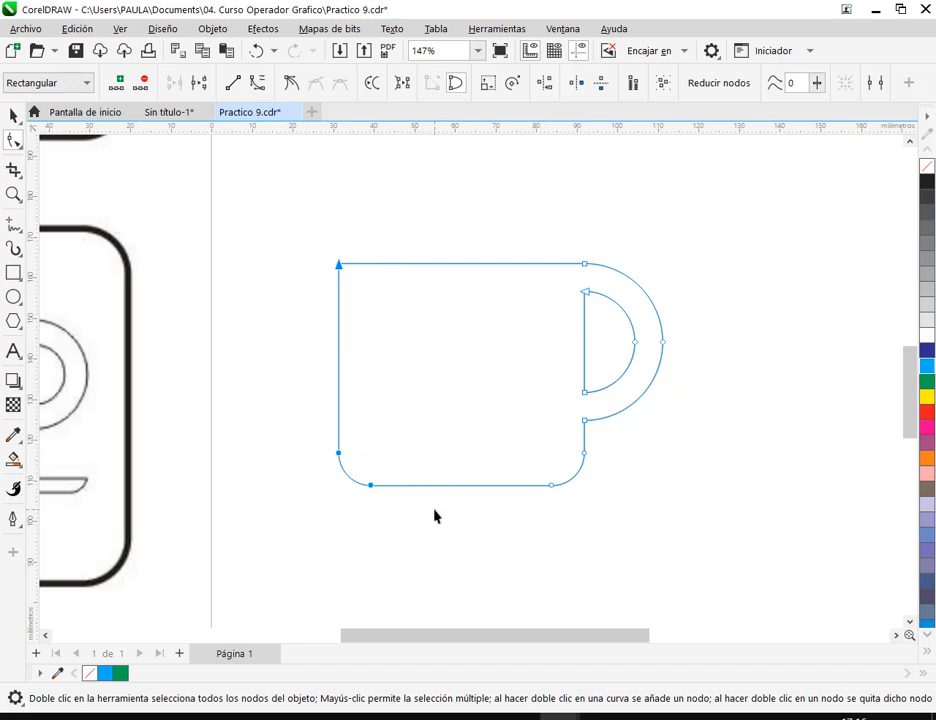
drag(370, 487, 424, 489)
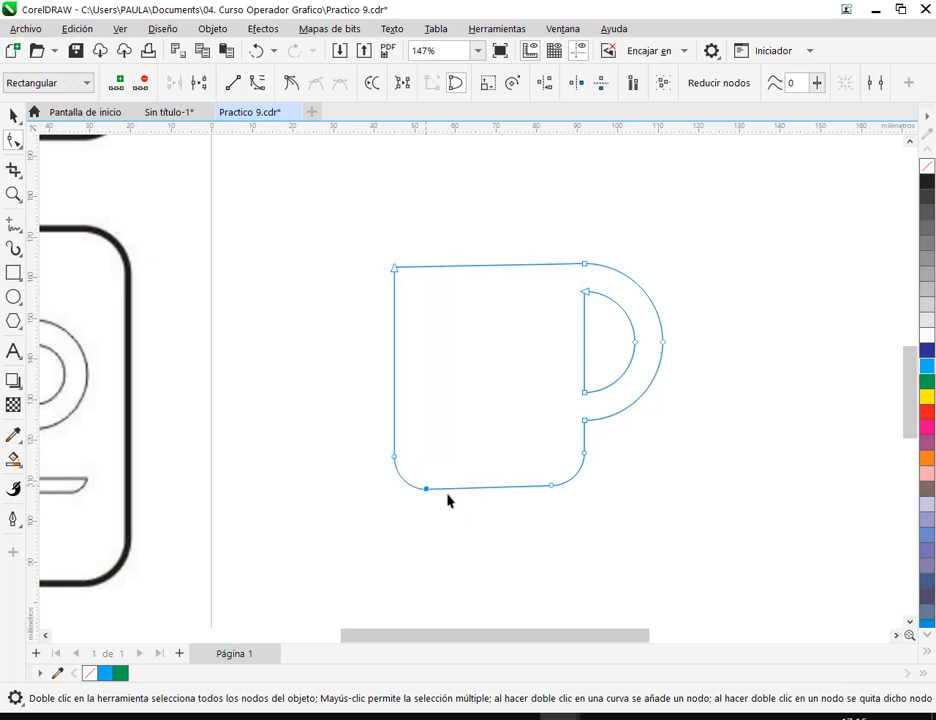
click(256, 50)
- Add a horizontal guideline on the cup's top edge and shift the left-side nodes inward along it, making the cup about 62 mm wide
drag(456, 135, 470, 263)
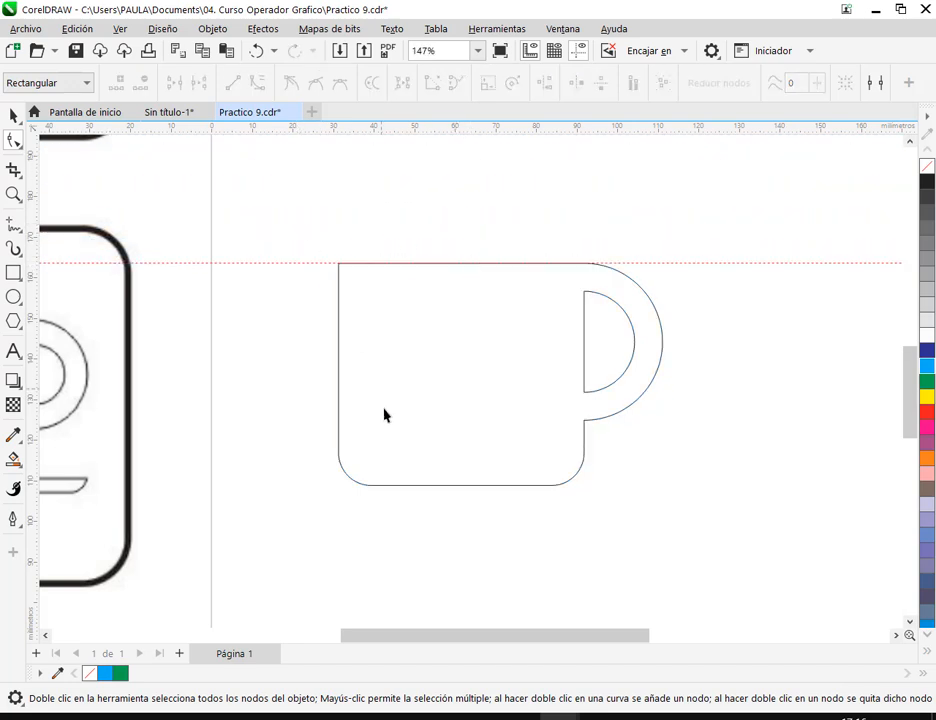
click(395, 465)
drag(293, 210, 401, 515)
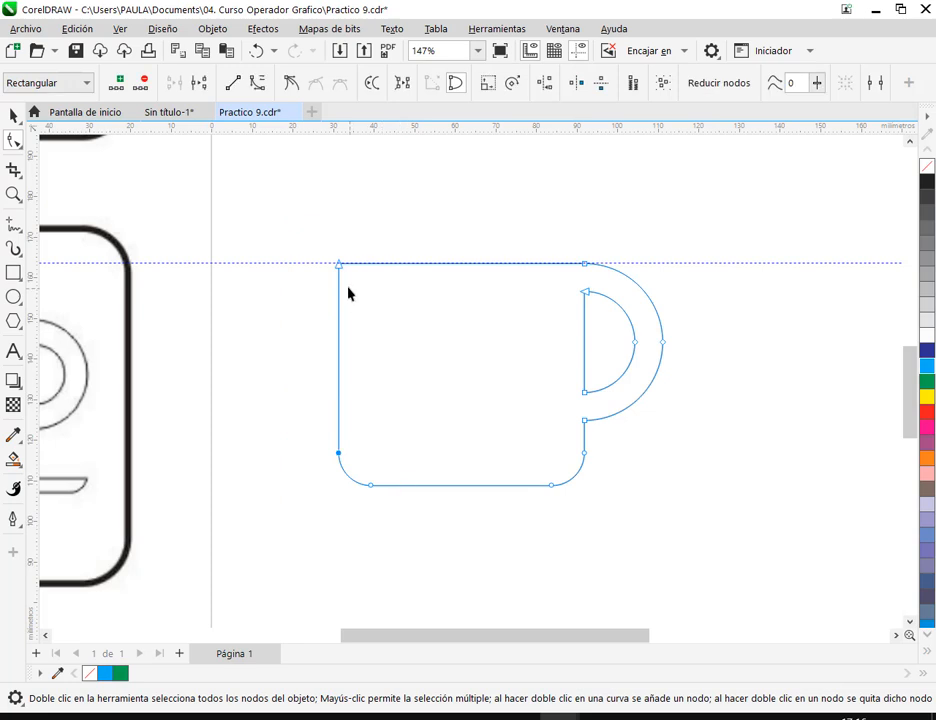
drag(291, 224, 407, 537)
drag(339, 265, 411, 267)
click(13, 117)
click(551, 395)
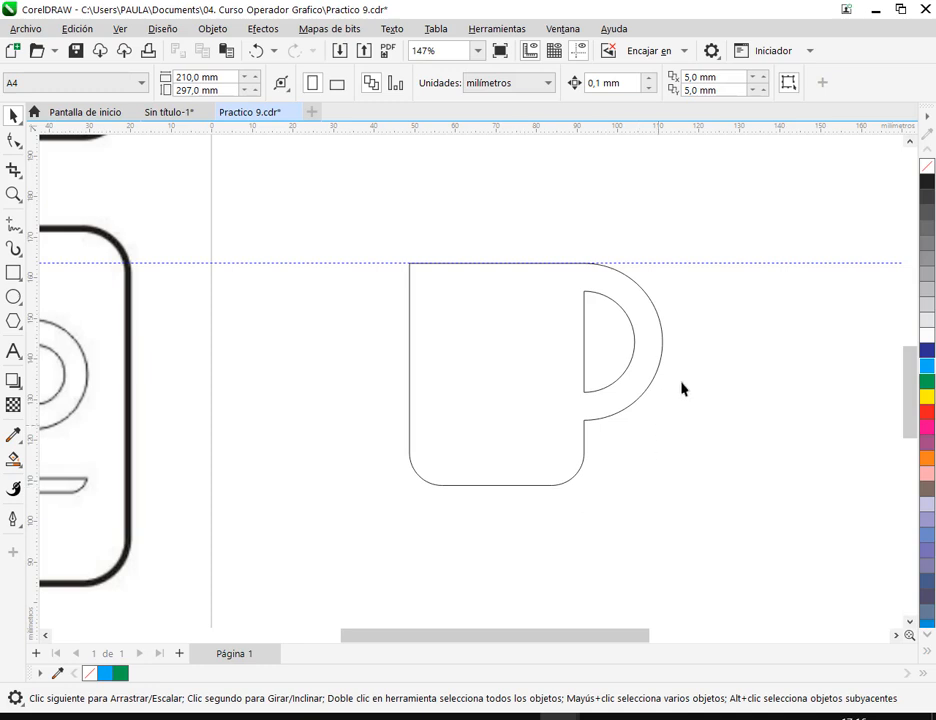
- Try moving the cup's left-side nodes outward freehand with the Forma tool, and undo the move
click(522, 318)
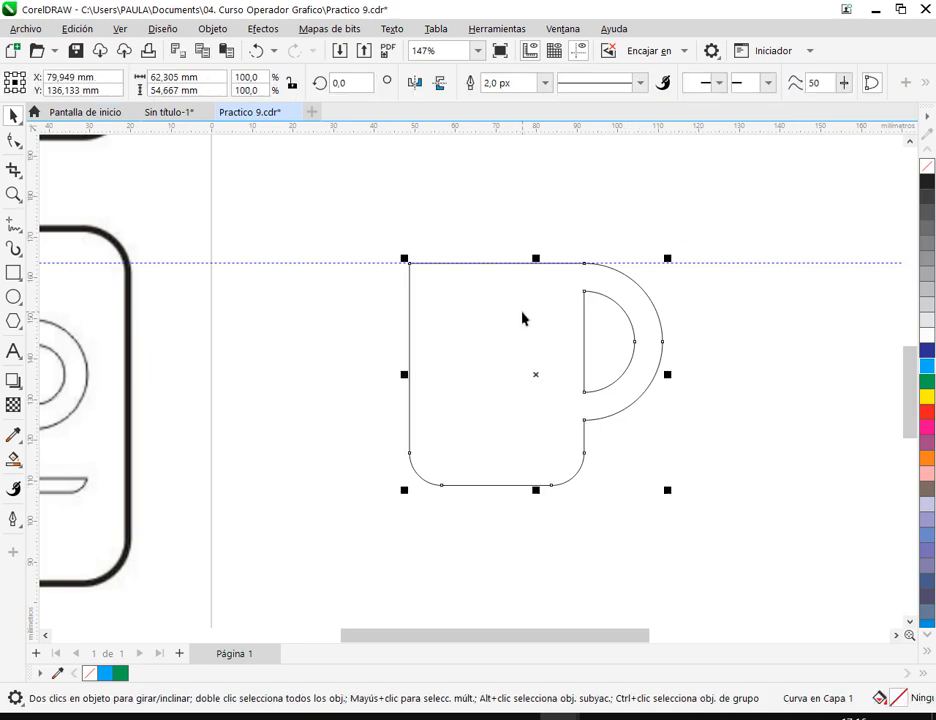
click(21, 145)
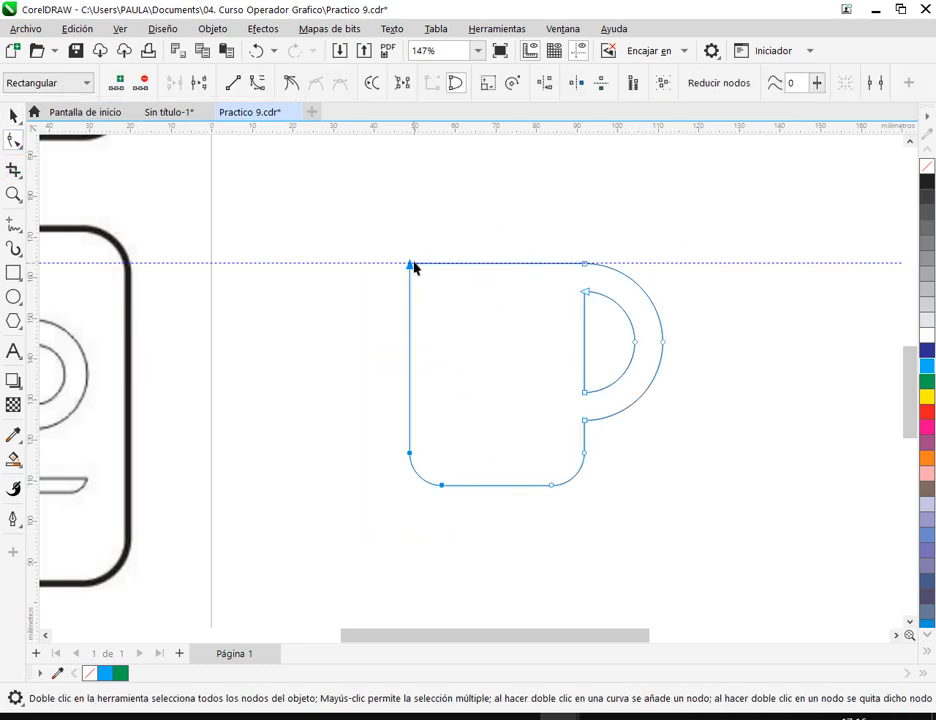
drag(410, 268, 285, 301)
click(256, 51)
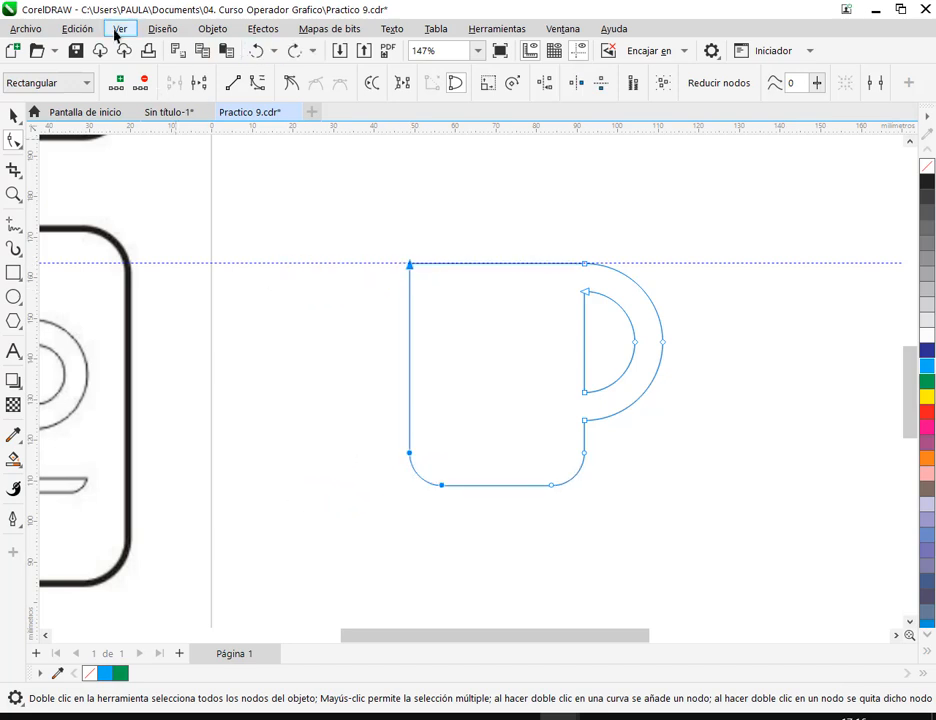
- Enable snapping to guidelines
click(120, 29)
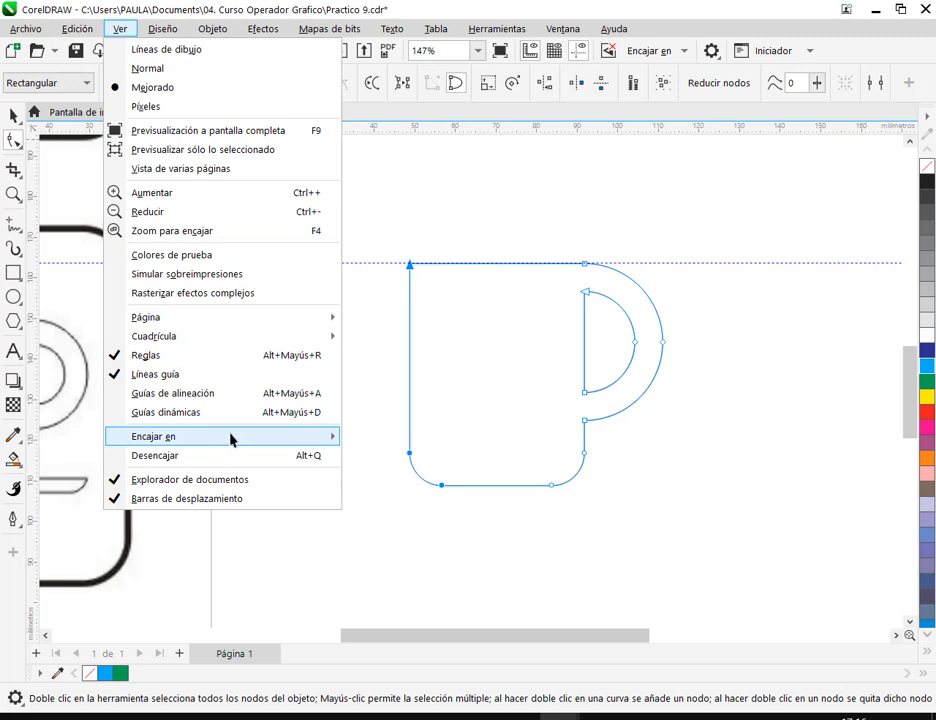
mouse_move(230, 437)
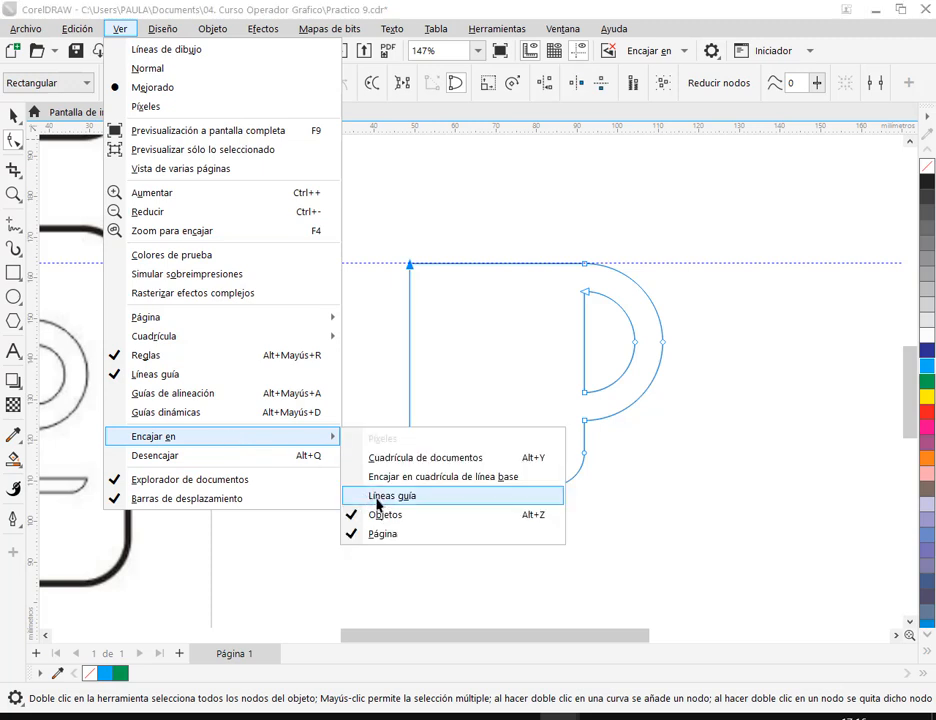
click(378, 497)
- Shift the selected left-side nodes outward along the horizontal guideline, making the cup about 93 mm wide
drag(411, 265, 287, 265)
click(10, 115)
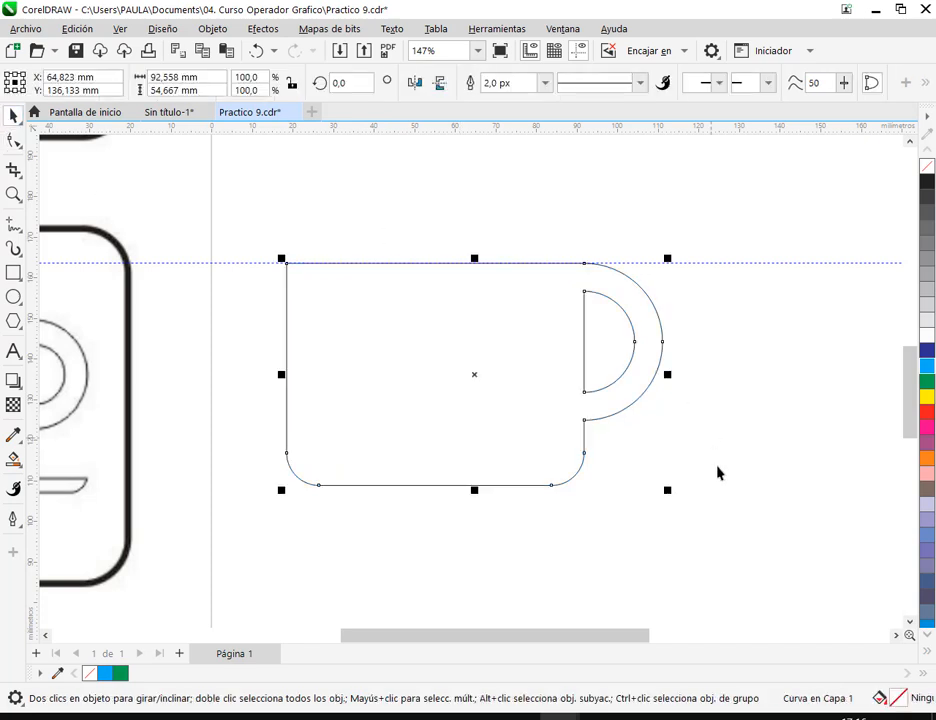
click(717, 453)
scroll(596, 343, down, 2)
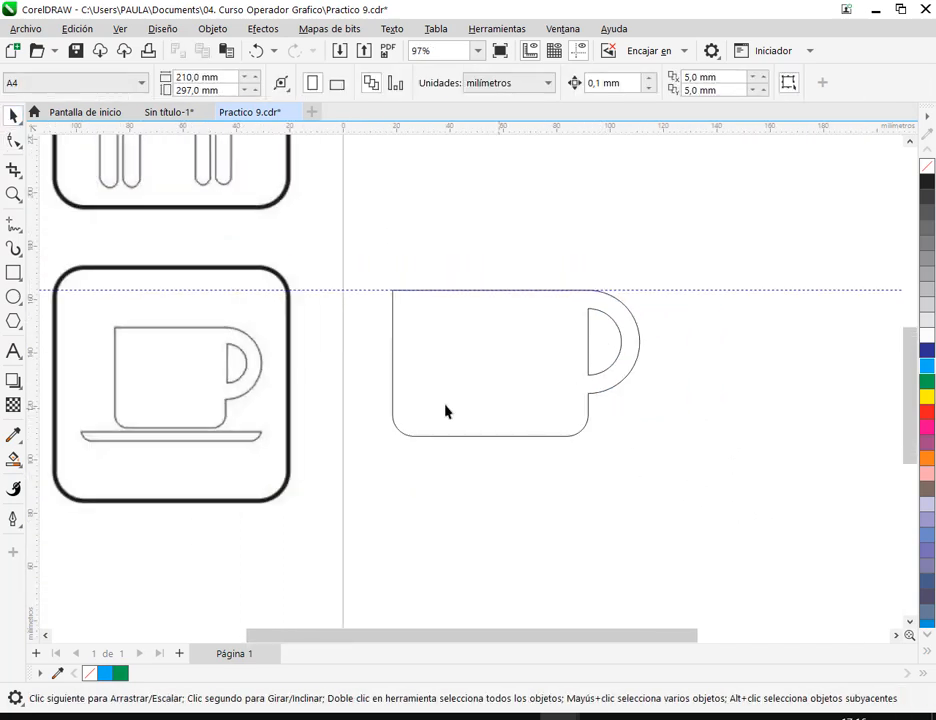
- Undo the node moves that changed the cup's width, and delete the horizontal guideline
click(683, 294)
key(Delete)
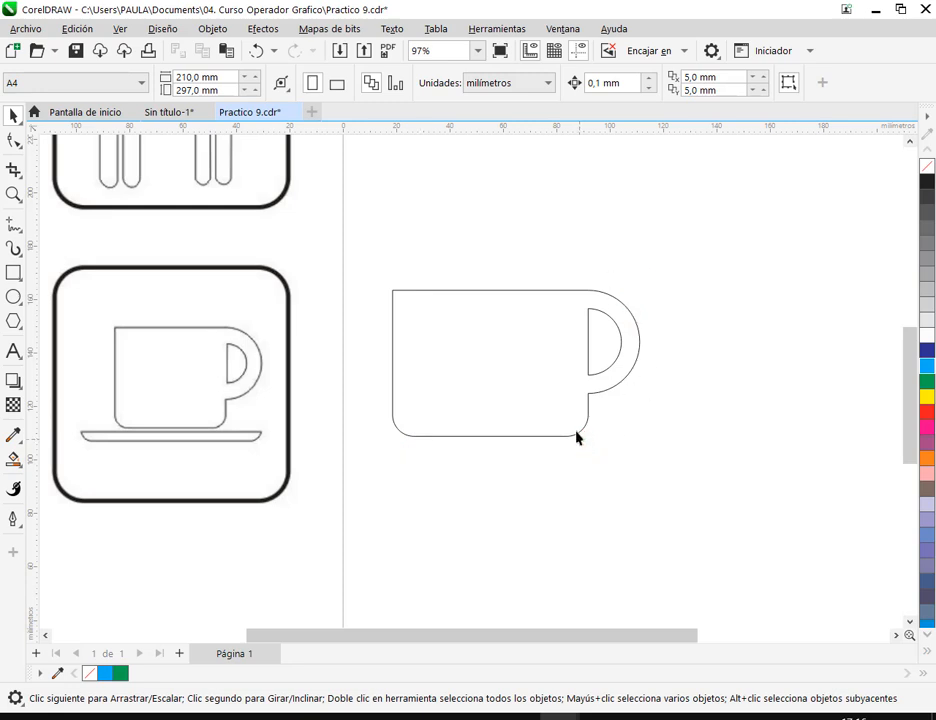
key(ctrl+z)
key(ctrl+z)
key(ctrl+shift+z)
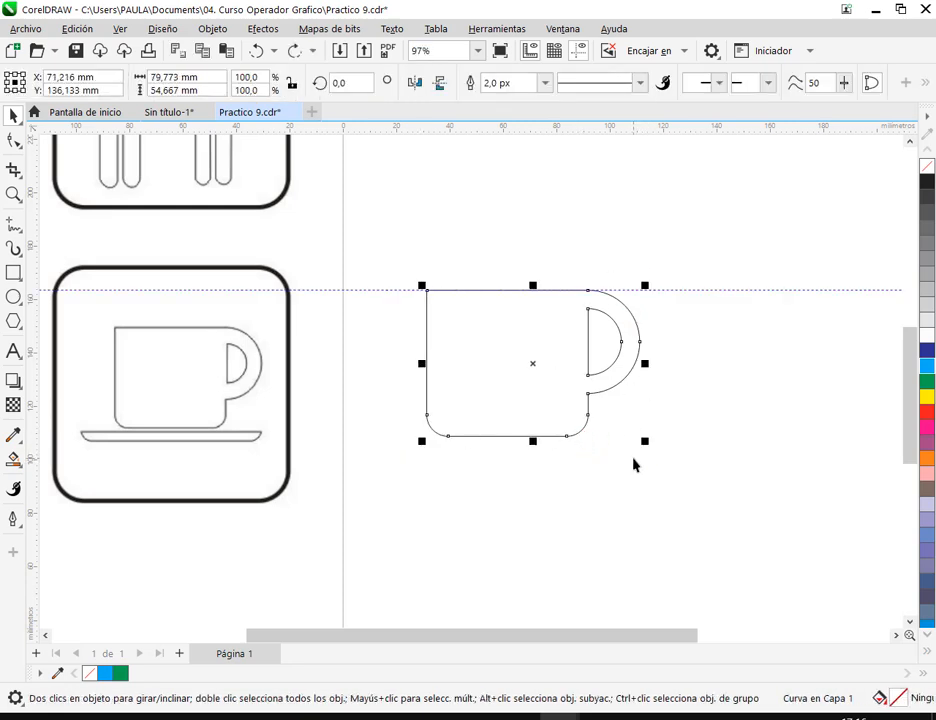
click(682, 291)
key(Delete)
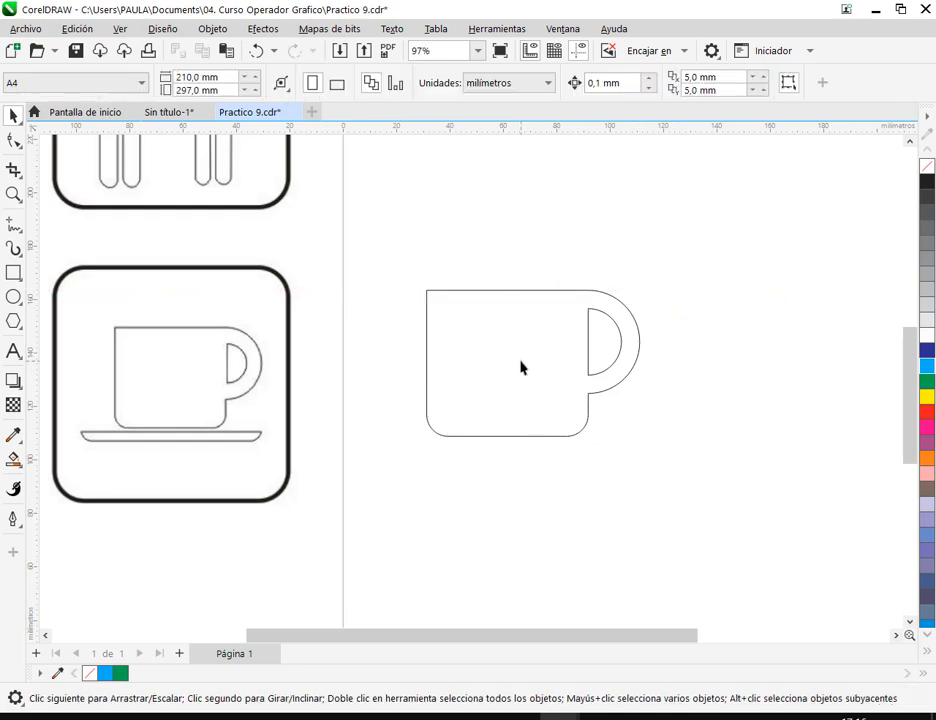
- Box-select the cup's left-side nodes with the Forma tool, followed by the handle-side nodes, and deselect the cup
click(521, 362)
drag(643, 414, 635, 361)
click(560, 326)
click(571, 276)
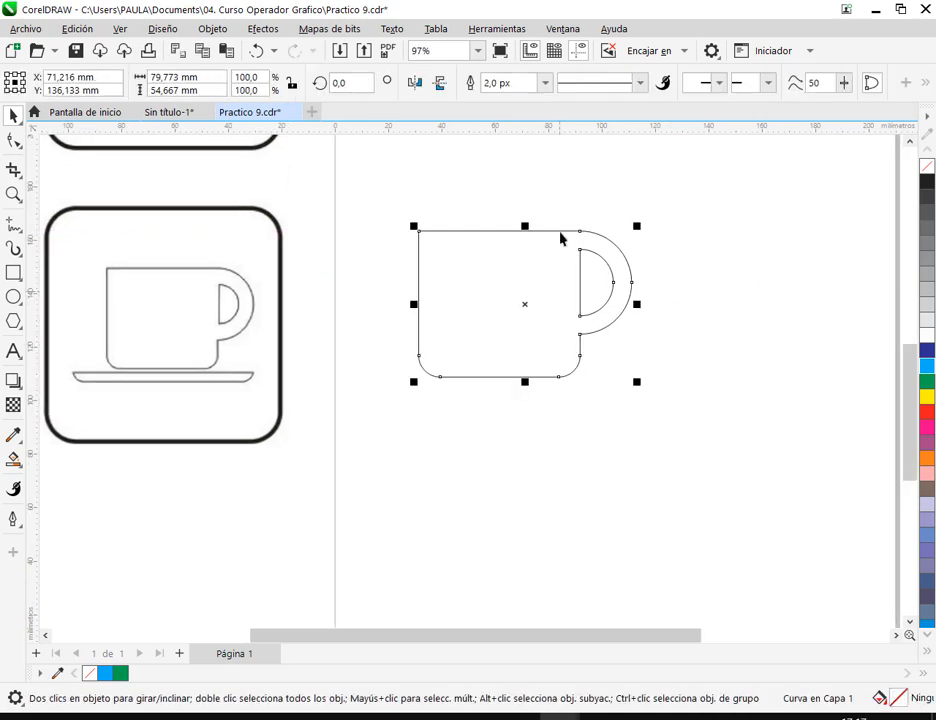
click(13, 141)
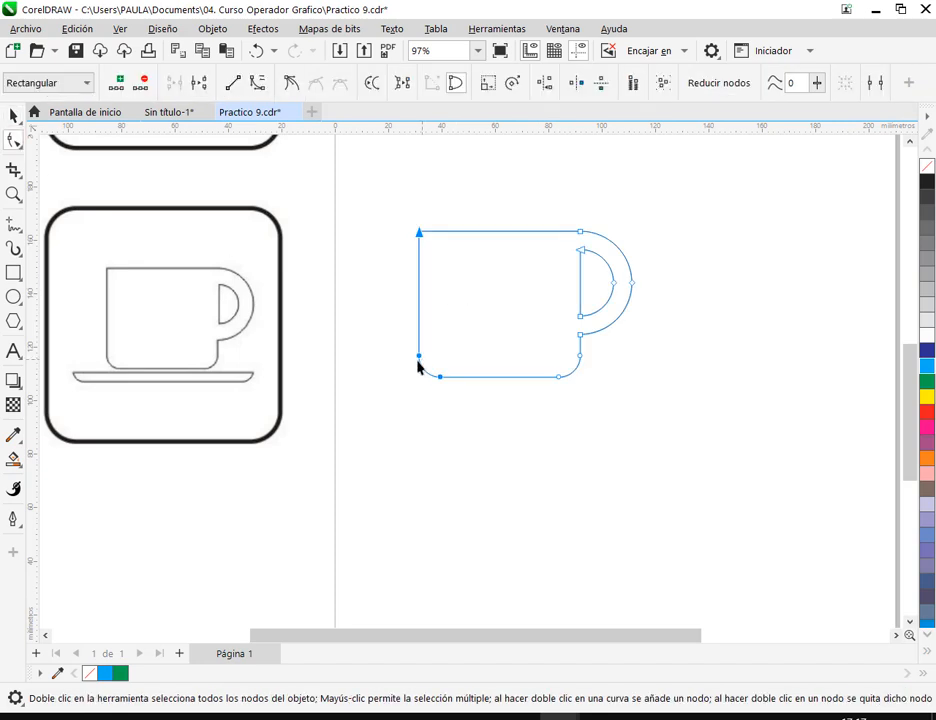
click(396, 246)
drag(412, 234, 437, 257)
drag(396, 221, 503, 433)
click(564, 214)
drag(526, 200, 637, 377)
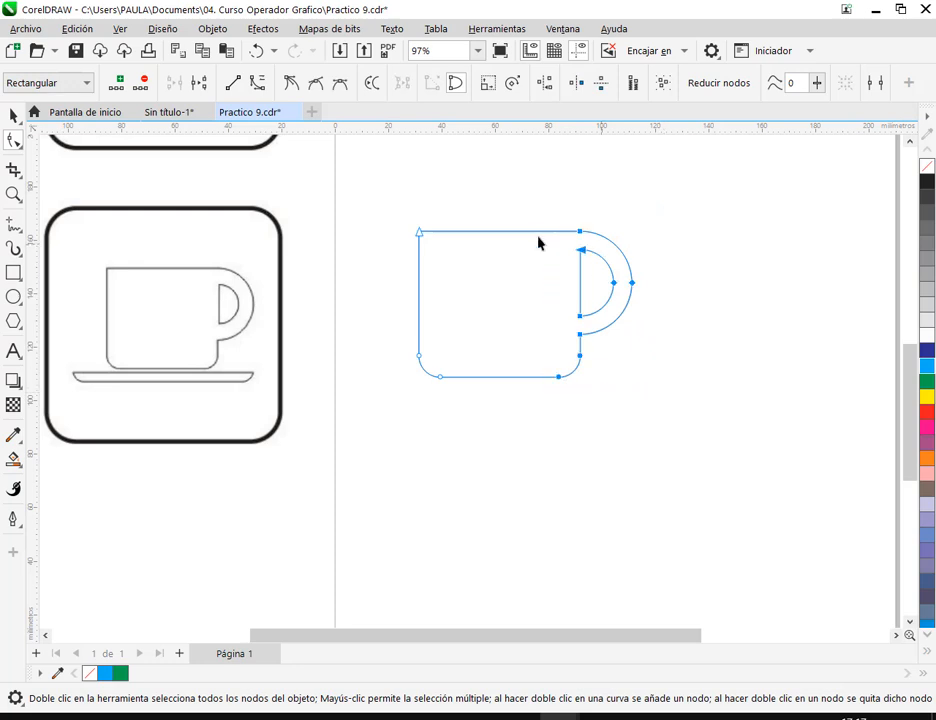
click(14, 116)
click(673, 223)
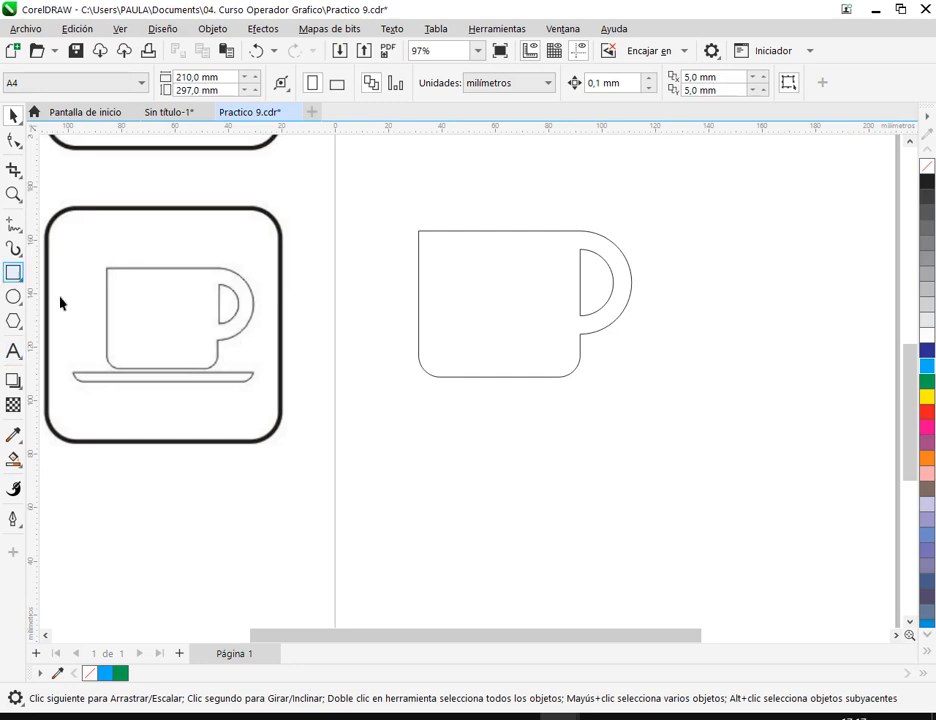
- Draw a thin rectangle about 98 × 6 mm under the cup as the saucer
click(13, 273)
mouse_move(376, 394)
mouse_down()
mouse_move(650, 408)
mouse_move(640, 407)
mouse_up()
click(13, 112)
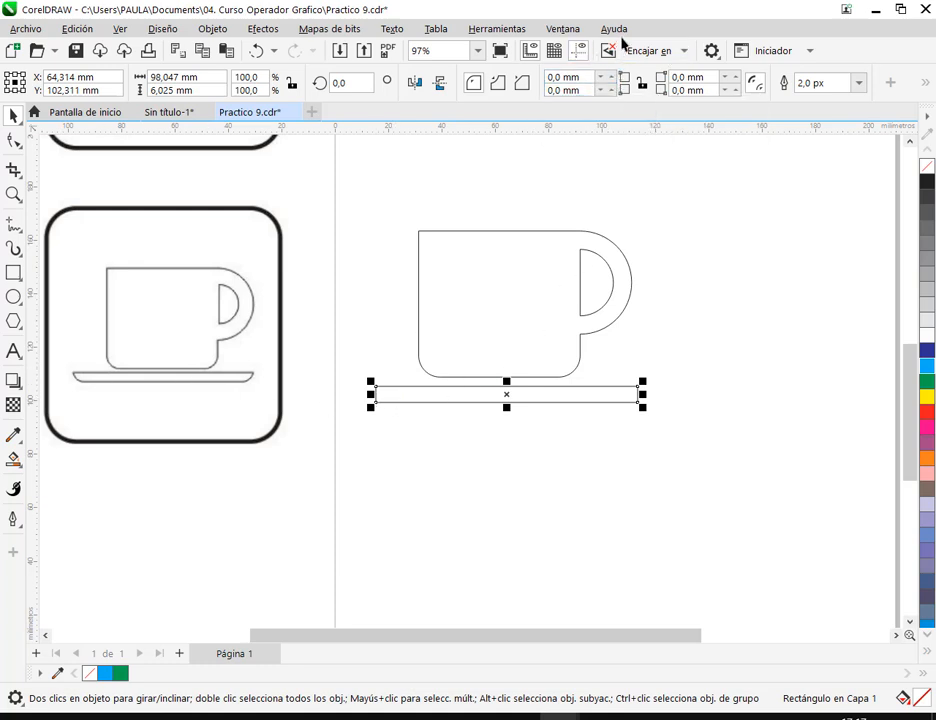
- Round the saucer rectangle's lower-left corner with a 6 mm radius
drag(606, 90, 576, 98)
drag(602, 96, 612, 140)
click(601, 92)
click(601, 91)
click(601, 91)
click(612, 89)
click(612, 89)
click(612, 90)
scroll(370, 390, up, 5)
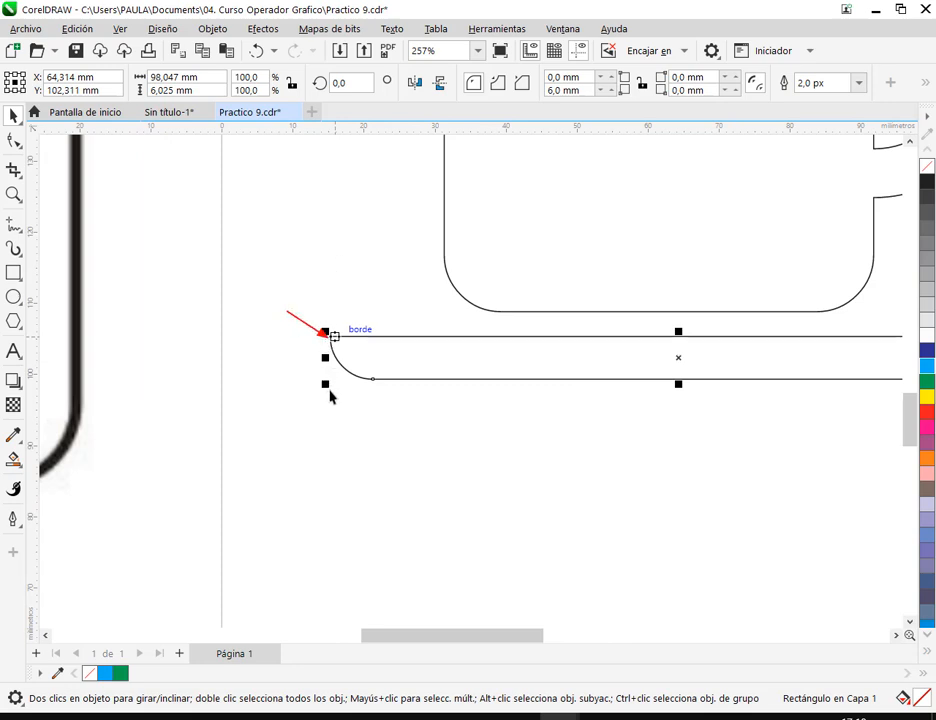
scroll(562, 391, down, 1)
- Round the saucer's lower-right corner with the same 6 mm radius
drag(664, 385, 481, 379)
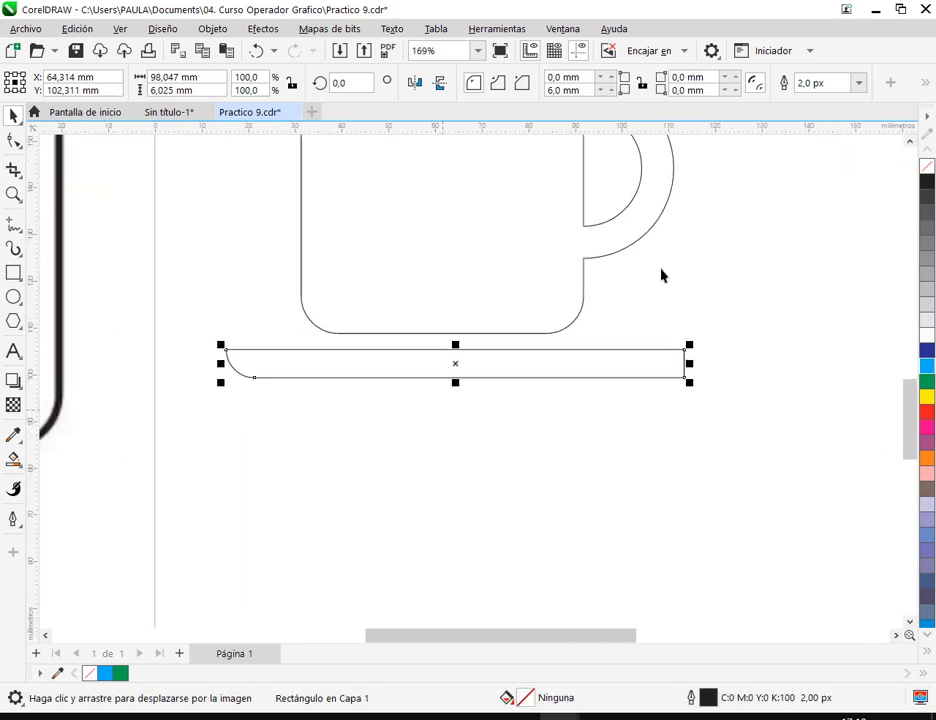
drag(716, 97, 647, 97)
text(5)
key(Return)
click(578, 415)
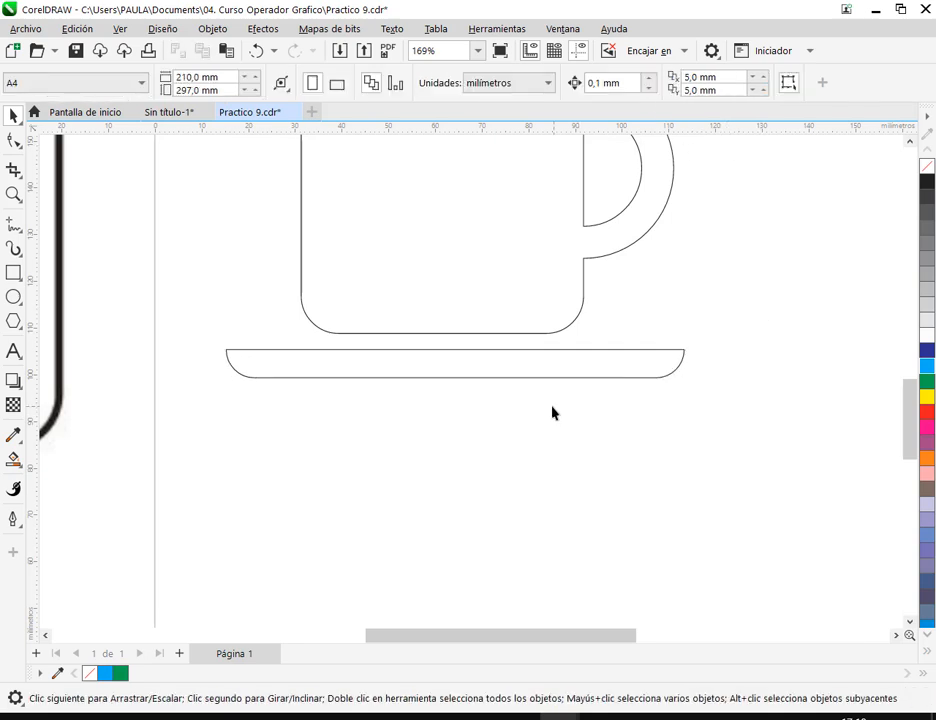
- Reduce the saucer's height to about 5 mm, keeping its width
scroll(553, 413, down, 3)
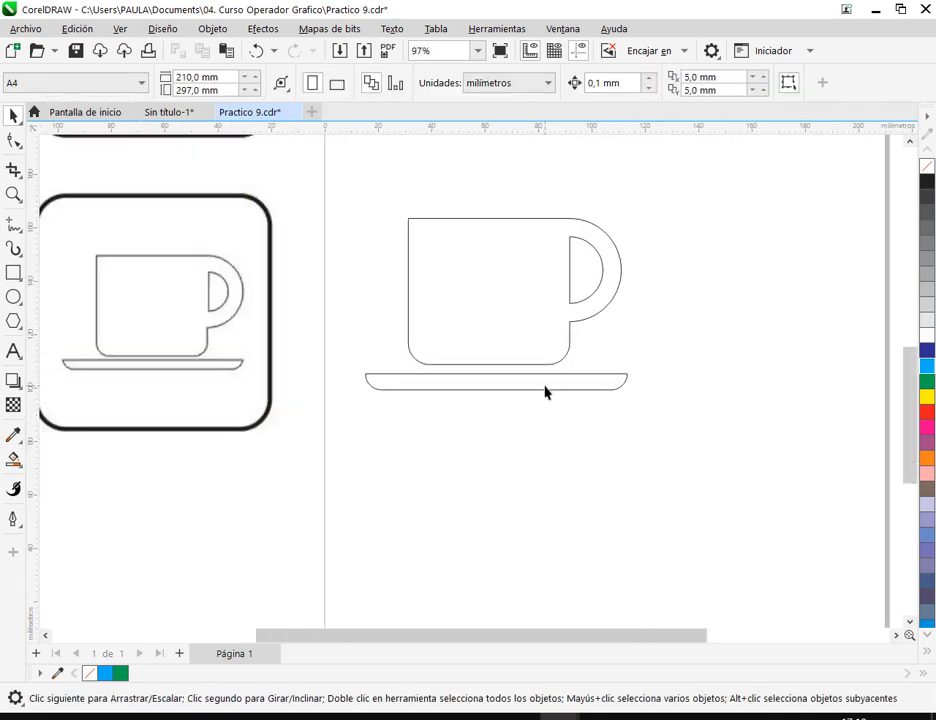
scroll(545, 392, up, 4)
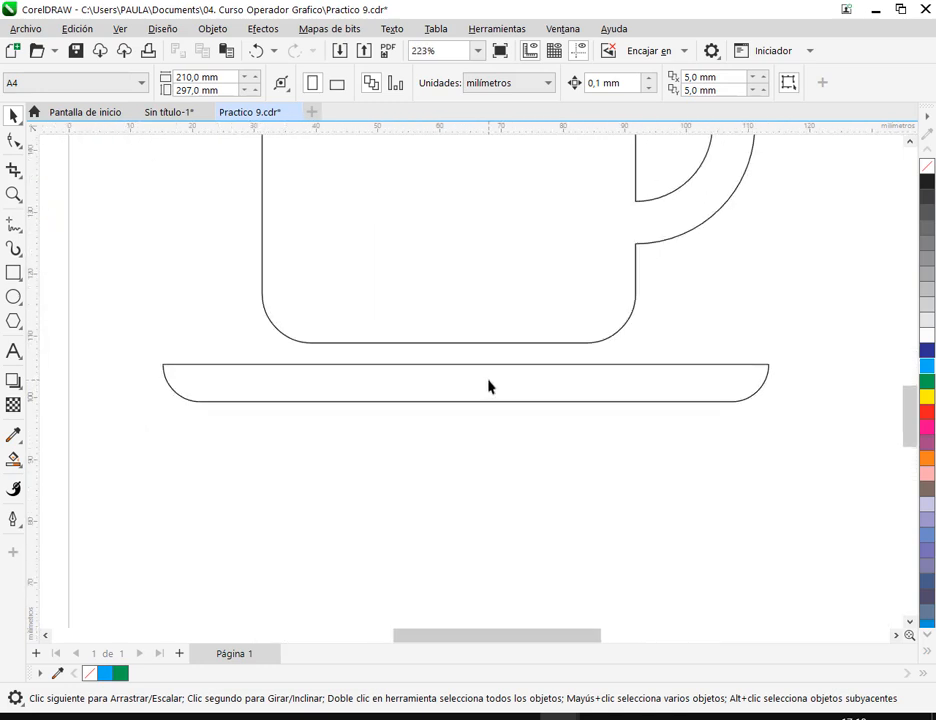
click(441, 386)
drag(464, 362, 467, 364)
drag(465, 410, 532, 406)
click(485, 433)
scroll(487, 431, down, 1)
scroll(487, 431, down, 2)
- Move the saucer up about 1.6 mm, closer to the cup's base
click(530, 406)
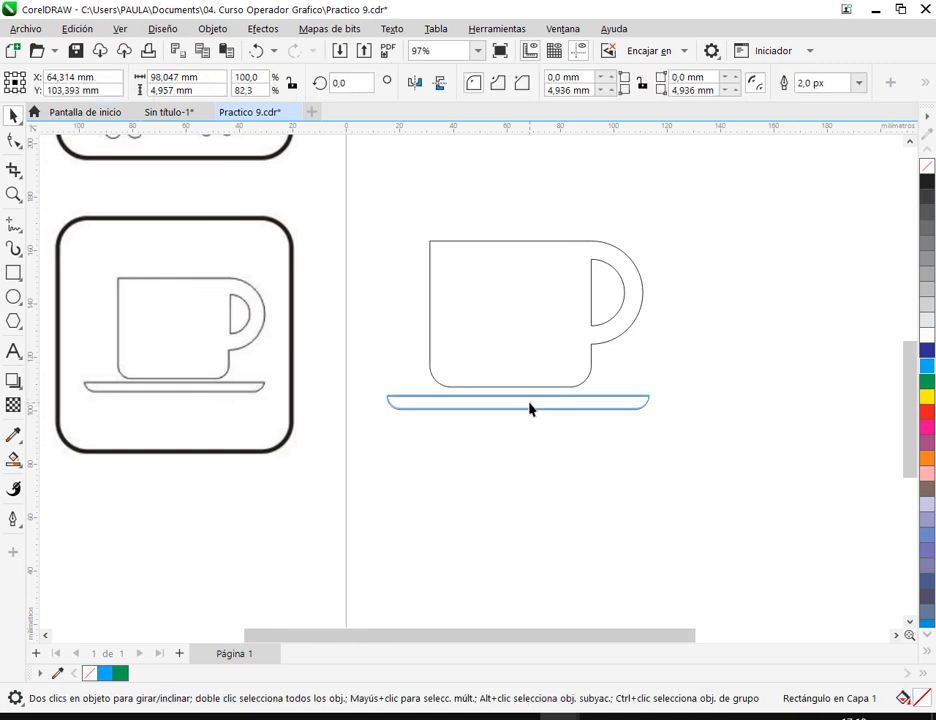
mouse_move(530, 403)
mouse_down()
mouse_move(528, 418)
mouse_move(531, 407)
mouse_up()
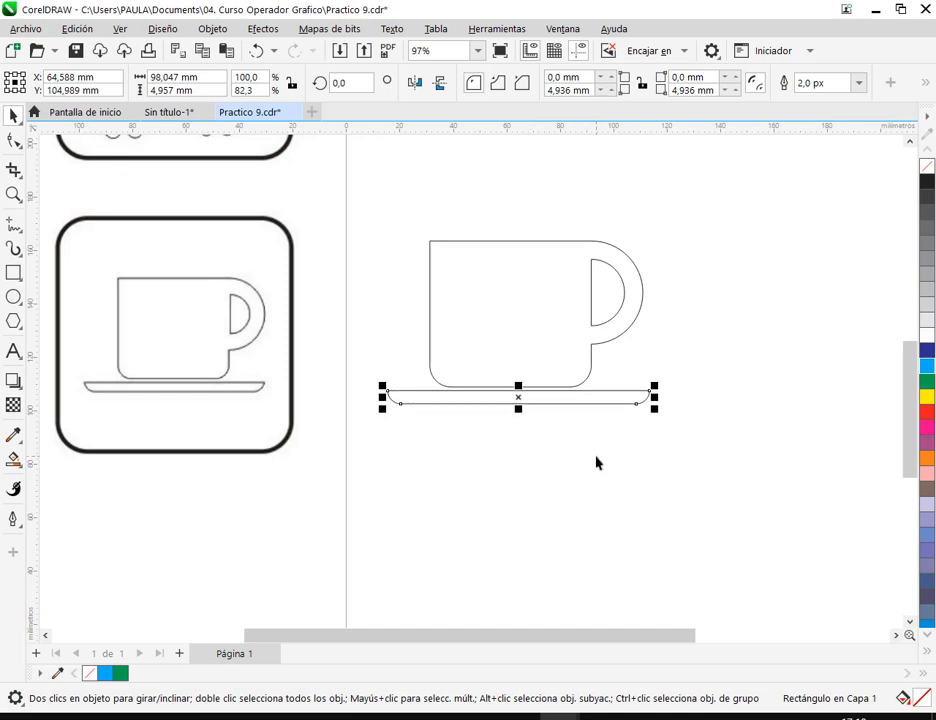
click(590, 483)
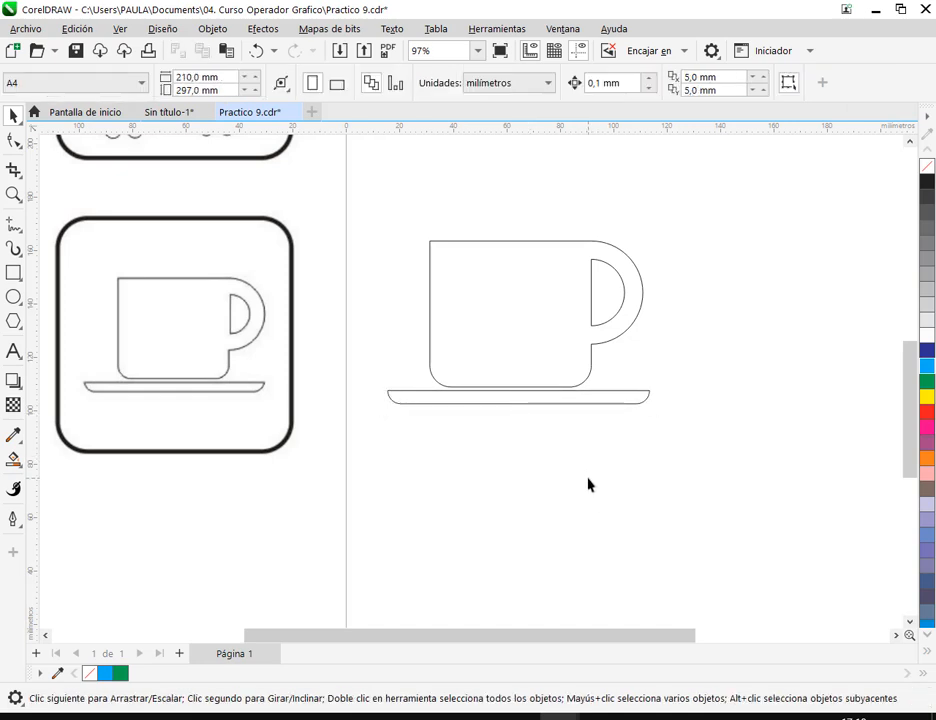
- Group the cup and the saucer
drag(379, 199, 798, 532)
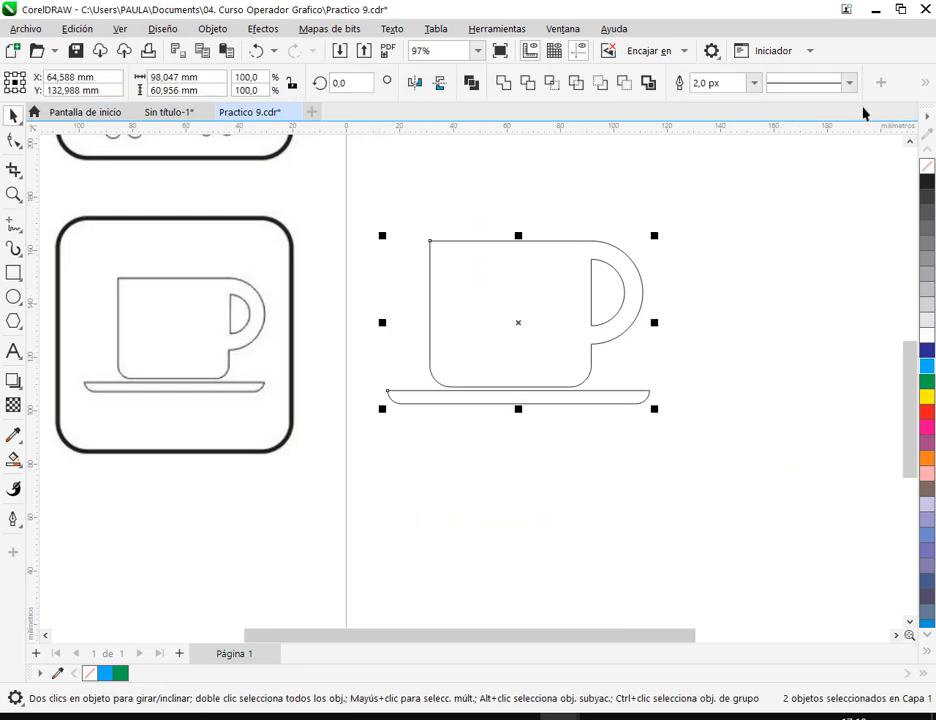
right_click(547, 313)
click(620, 309)
click(735, 352)
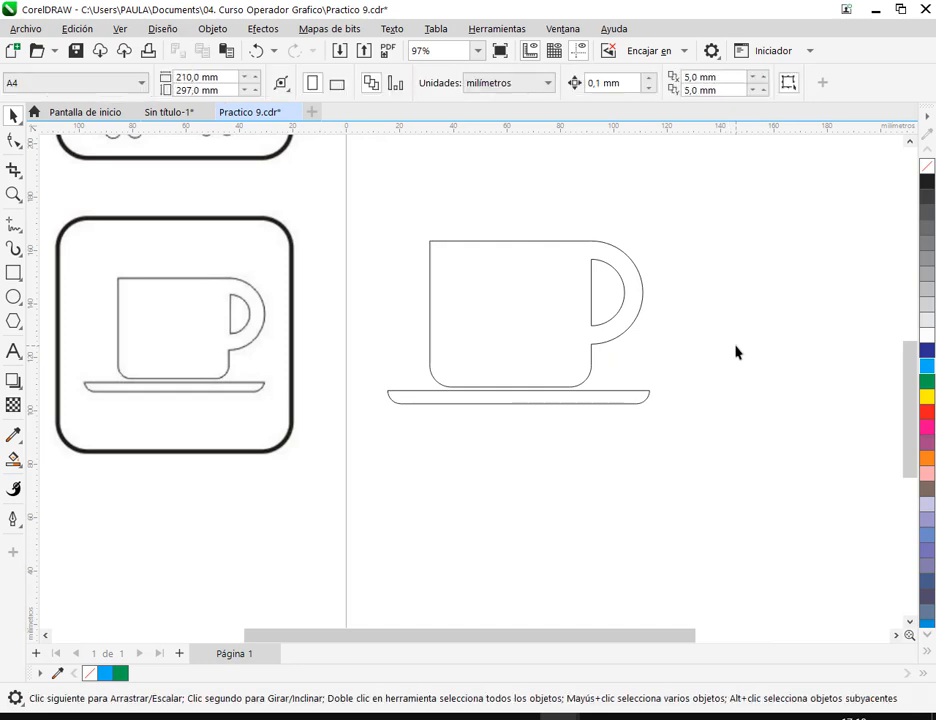
- Scale the cup and saucer group down proportionally to about 67 mm wide
scroll(637, 358, down, 2)
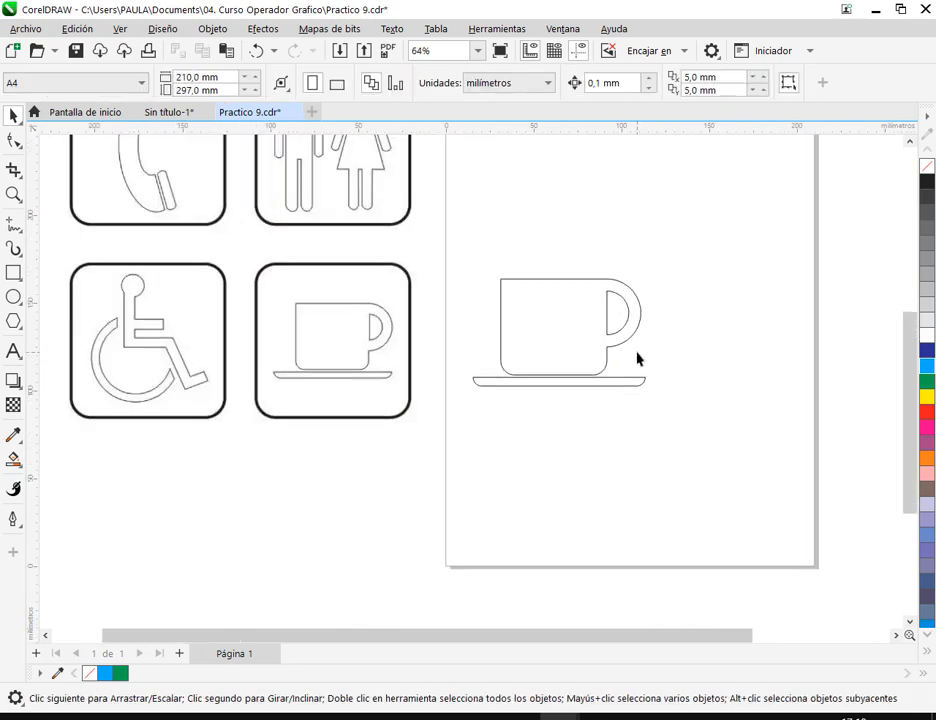
click(595, 325)
drag(654, 273, 600, 310)
click(578, 416)
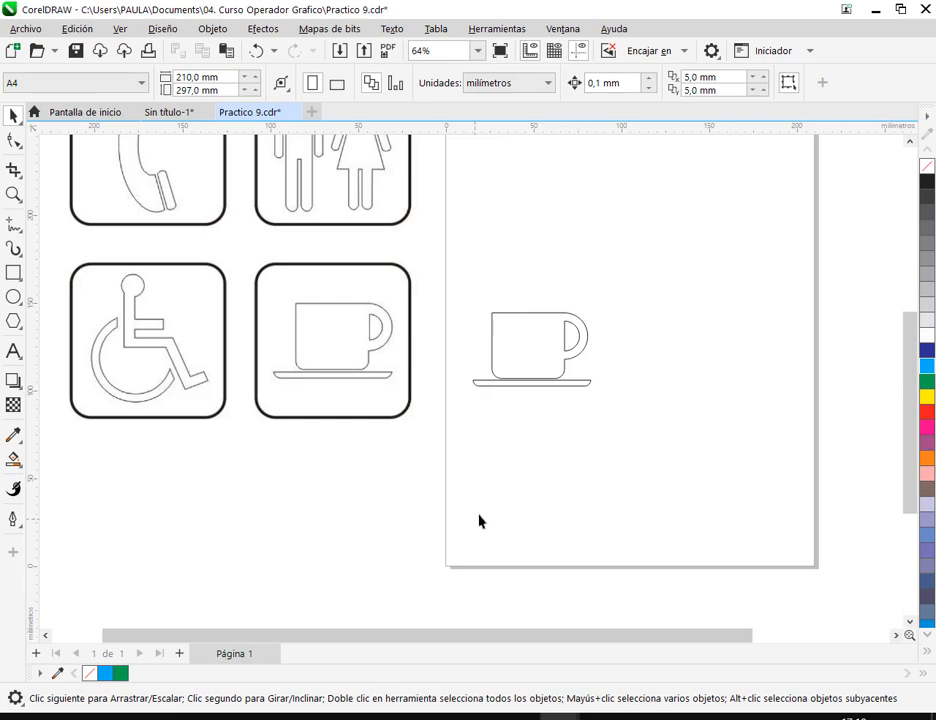
- Switch to Google Meet to read the call's chat messages, and return to CorelDRAW
mouse_move(236, 714)
click(148, 662)
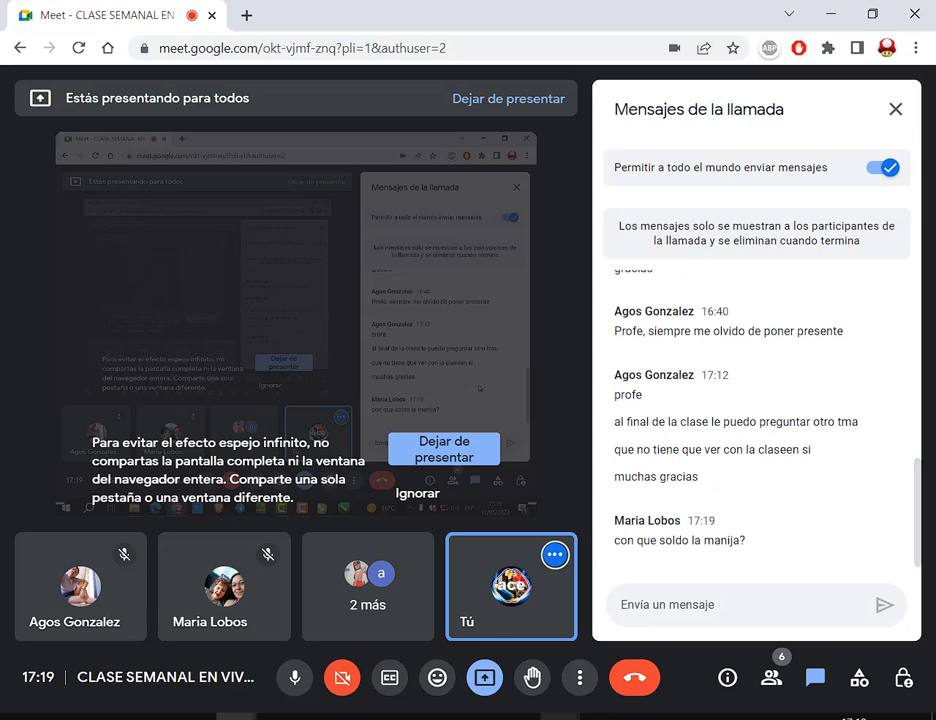
click(570, 545)
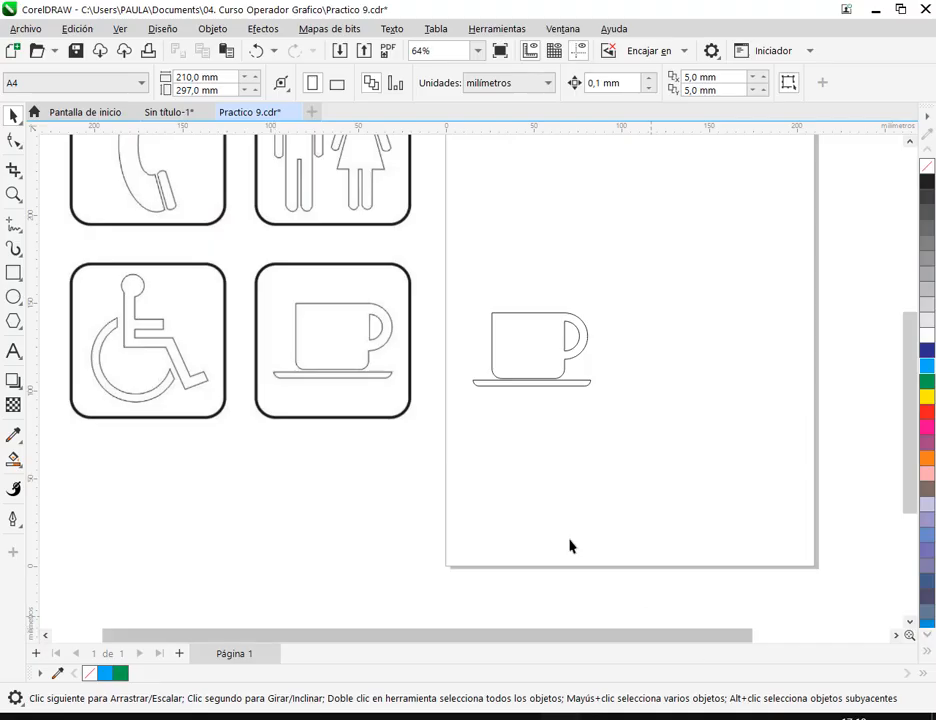
- Draw a rectangle about 41 × 34 mm in the empty page area beside the finished cup
click(502, 337)
scroll(572, 330, up, 3)
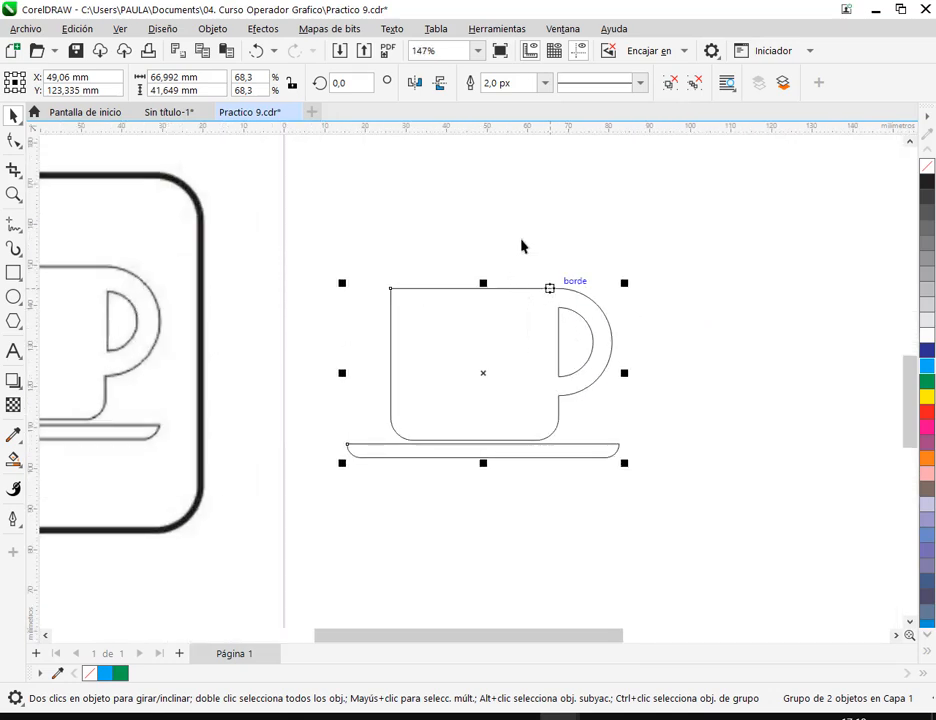
drag(545, 356, 293, 370)
click(495, 359)
click(14, 273)
drag(529, 292, 697, 434)
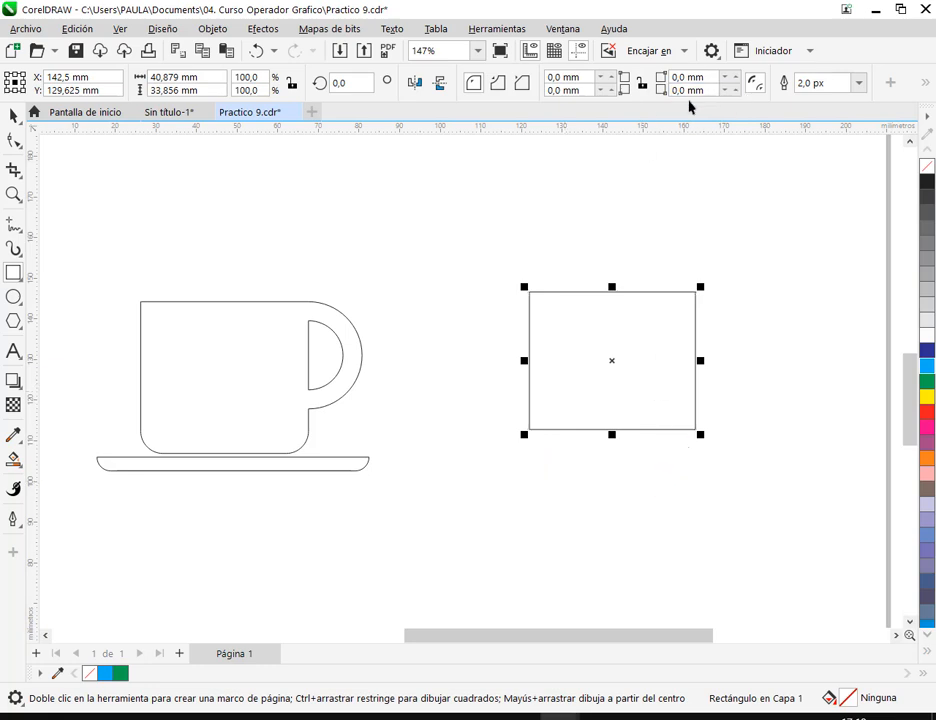
- Round the new rectangle's two lower corners with a 6 mm radius and move it about 15 mm toward the finished cup
click(733, 88)
drag(732, 72, 735, 51)
click(588, 92)
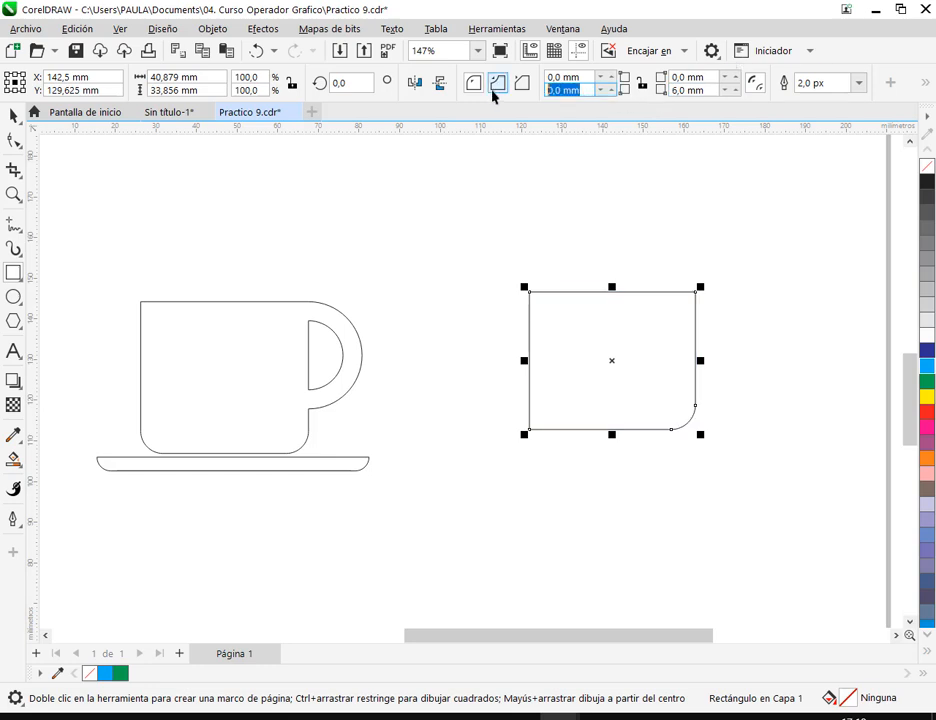
text(6)
click(13, 117)
drag(624, 346, 563, 337)
click(776, 326)
- Draw a circle about 26 mm in diameter beside the new cup body, and move it slightly closer to the body
drag(708, 356, 561, 355)
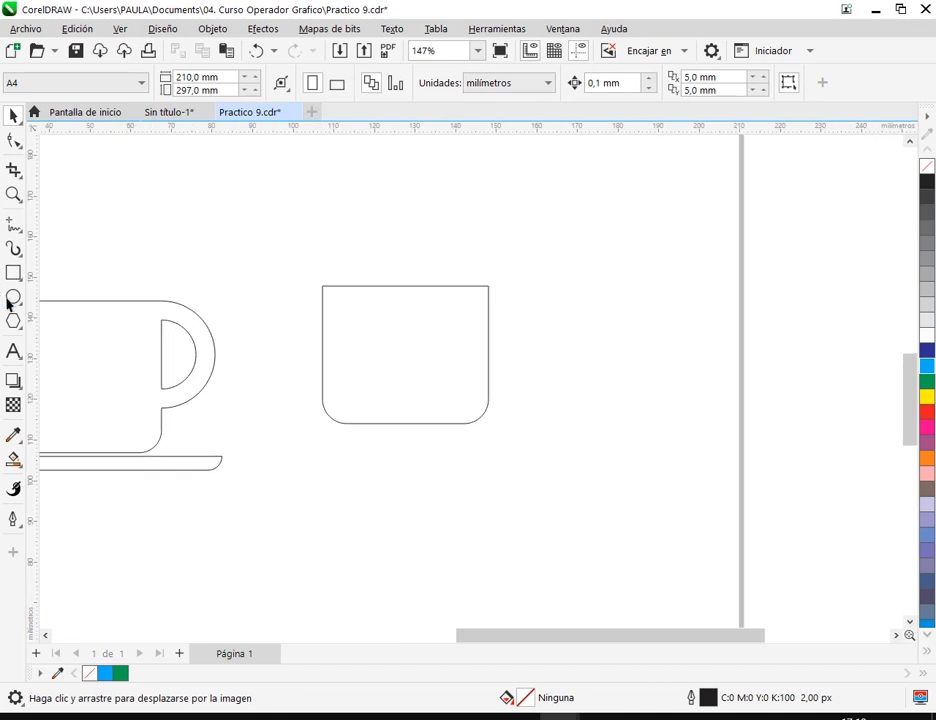
click(13, 297)
mouse_move(586, 311)
mouse_down()
mouse_move(679, 414)
mouse_move(695, 414)
mouse_up()
click(20, 117)
drag(672, 371, 648, 363)
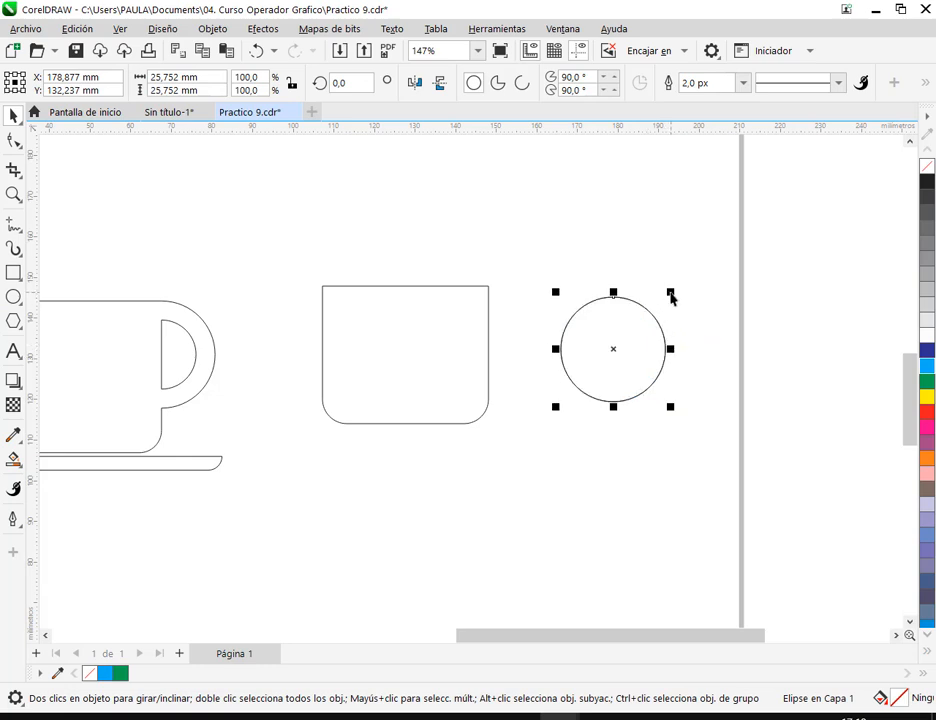
- Make a smaller concentric copy inside the circle, cut it out of the larger one to form a ring, and fill the ring green
drag(670, 292, 670, 315)
drag(692, 265, 575, 425)
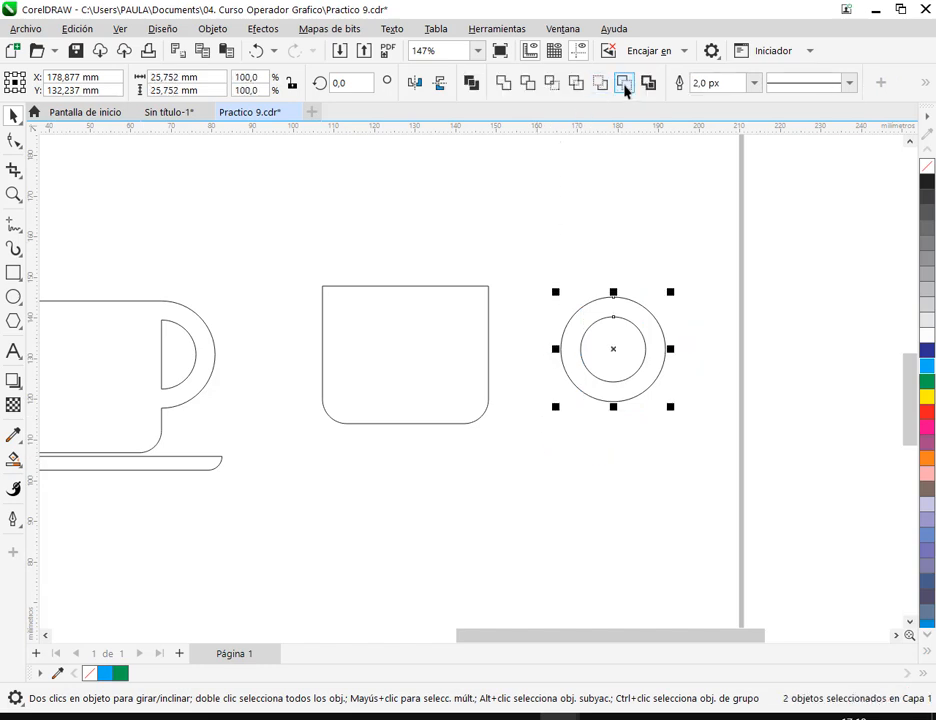
click(624, 88)
click(687, 273)
click(656, 340)
click(928, 381)
click(813, 395)
- Move the ring onto the upper end of the new cup body's right edge, and weld both shapes into one curve
click(618, 318)
drag(612, 303, 490, 289)
click(650, 332)
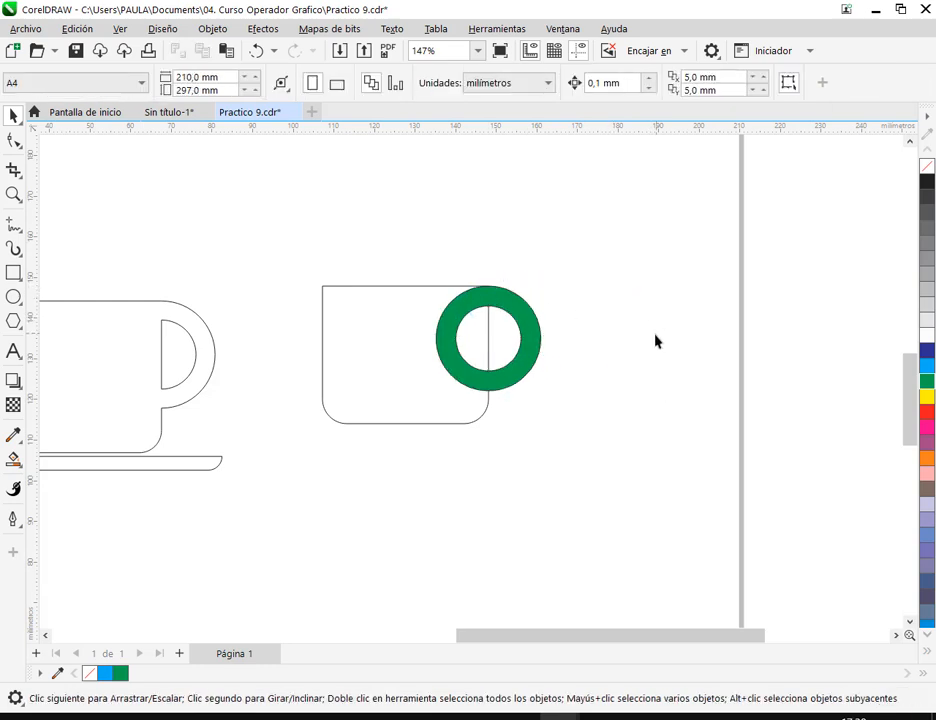
drag(290, 261, 600, 499)
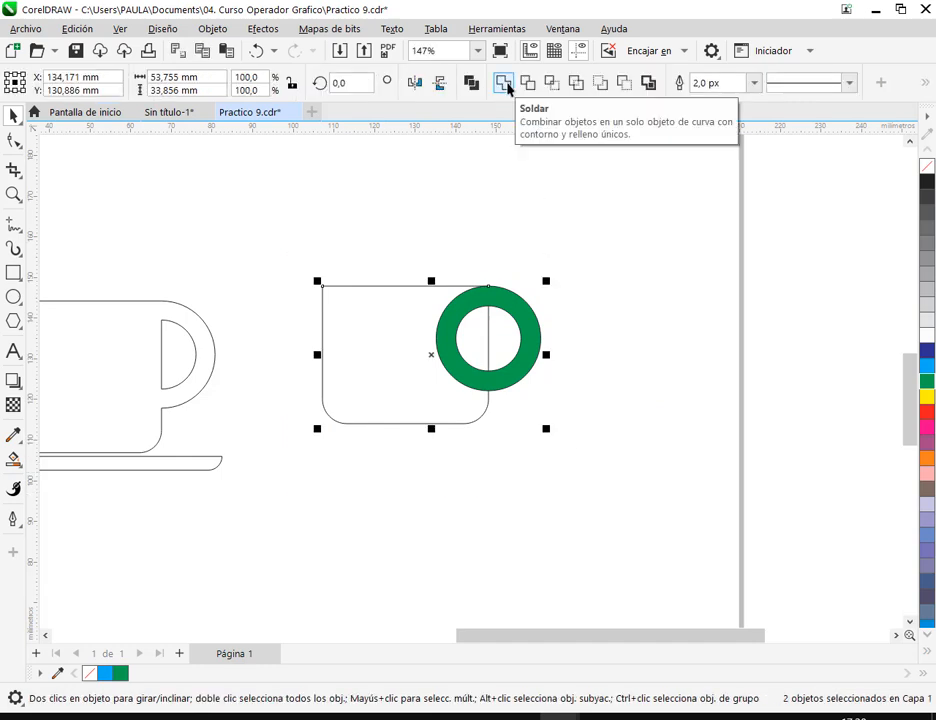
click(503, 84)
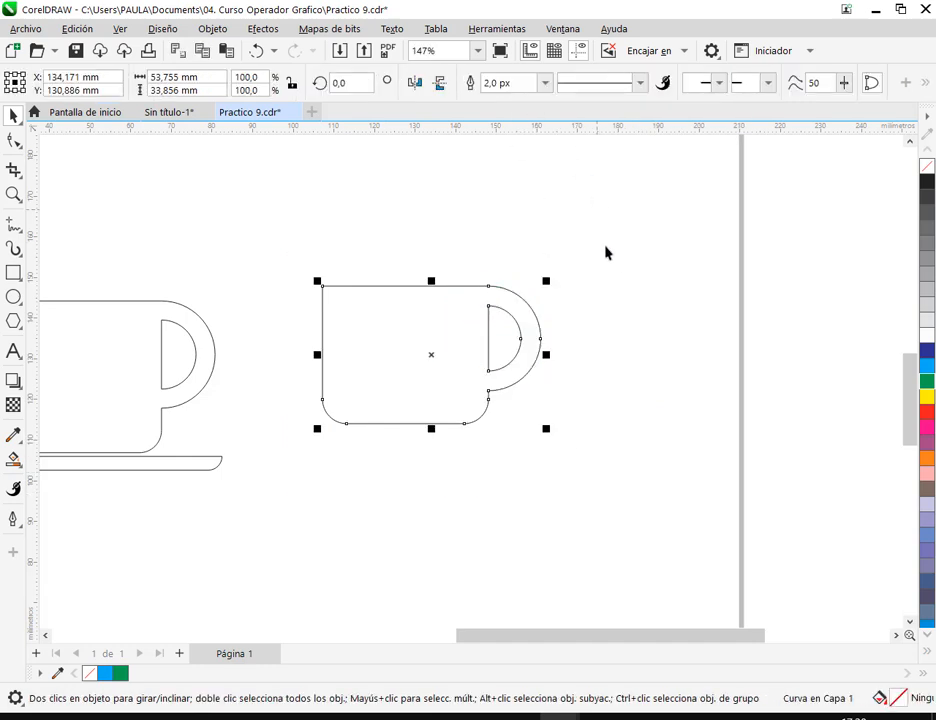
click(616, 265)
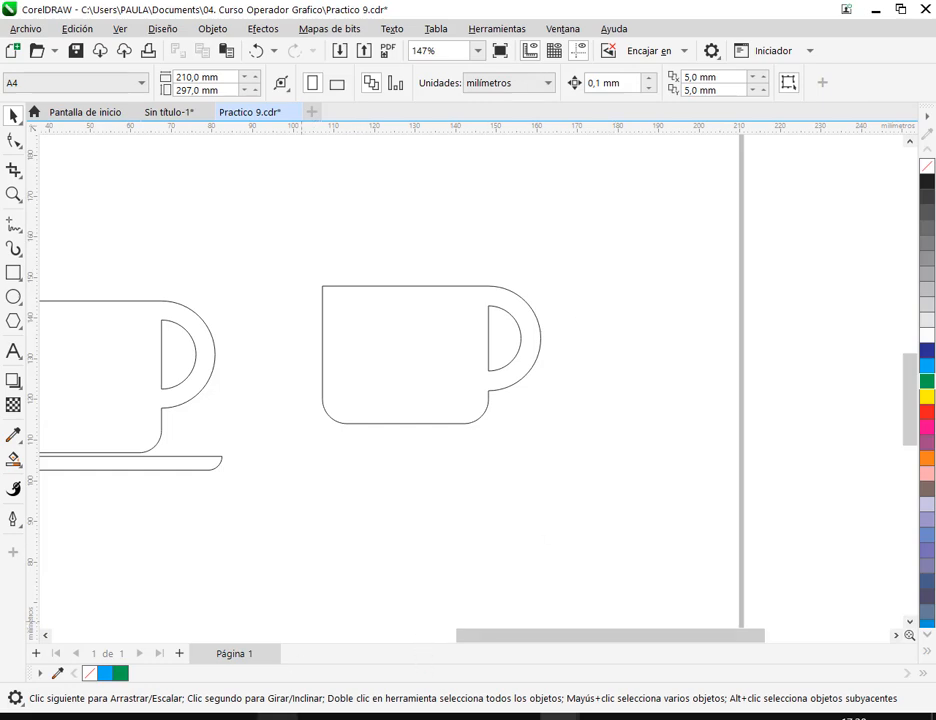
- Switch to Google Meet to read the call's newest chat messages, and return to the Practico 9.cdr drawing in CorelDRAW
click(163, 647)
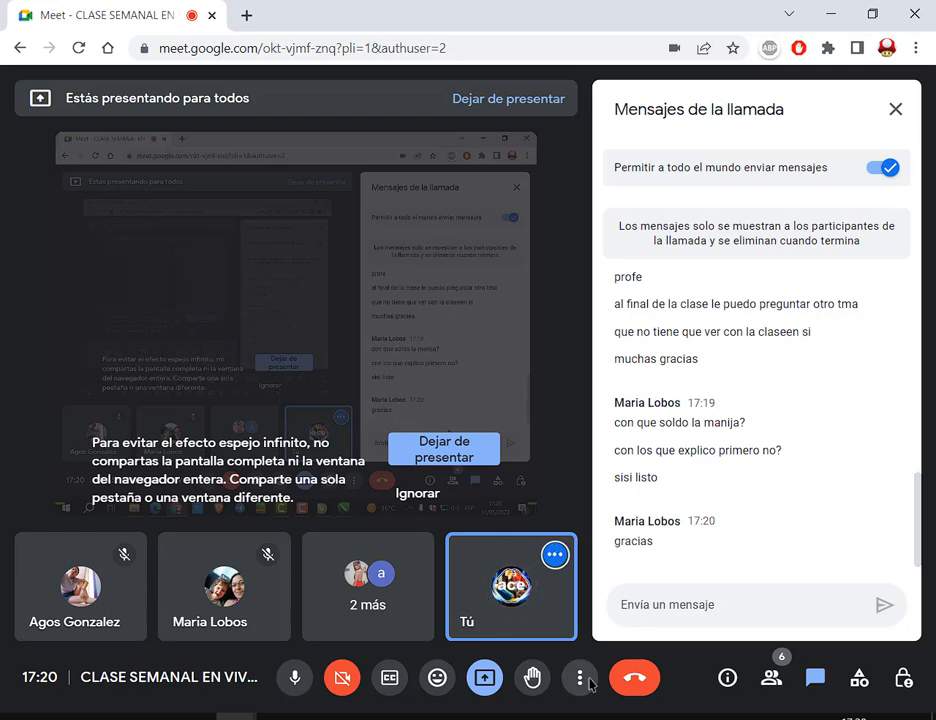
mouse_move(553, 714)
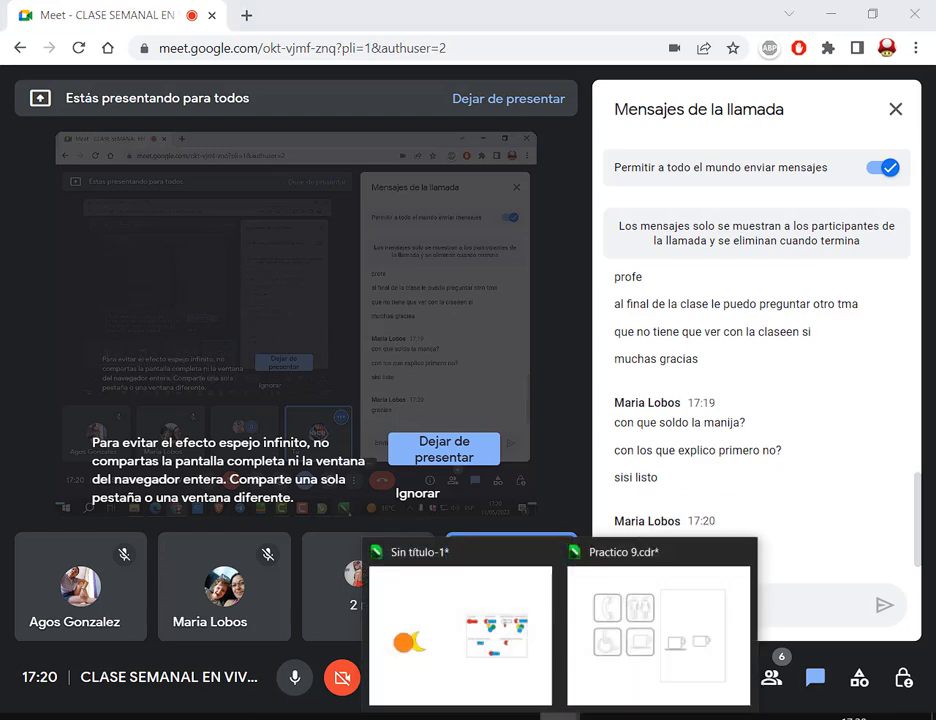
click(677, 671)
- Delete the demonstration cup, keeping the finished cup and saucer
click(438, 327)
drag(401, 476, 677, 455)
key(Delete)
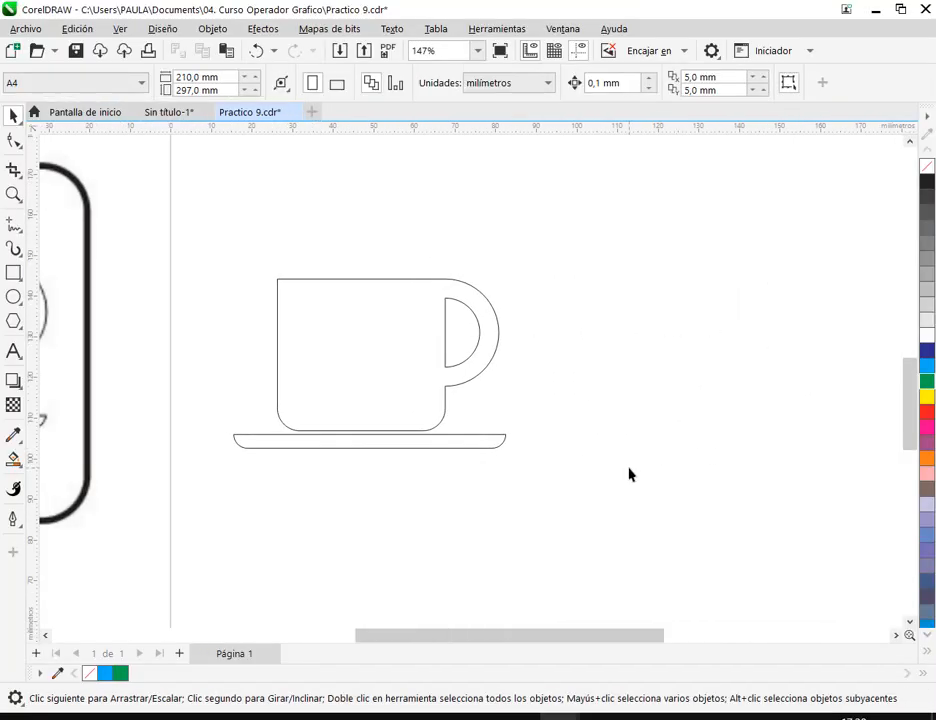
- Examine the reference cup and wheelchair signs, check the Google Meet chat again, and return to CorelDRAW
scroll(634, 474, down, 1)
drag(608, 478, 672, 470)
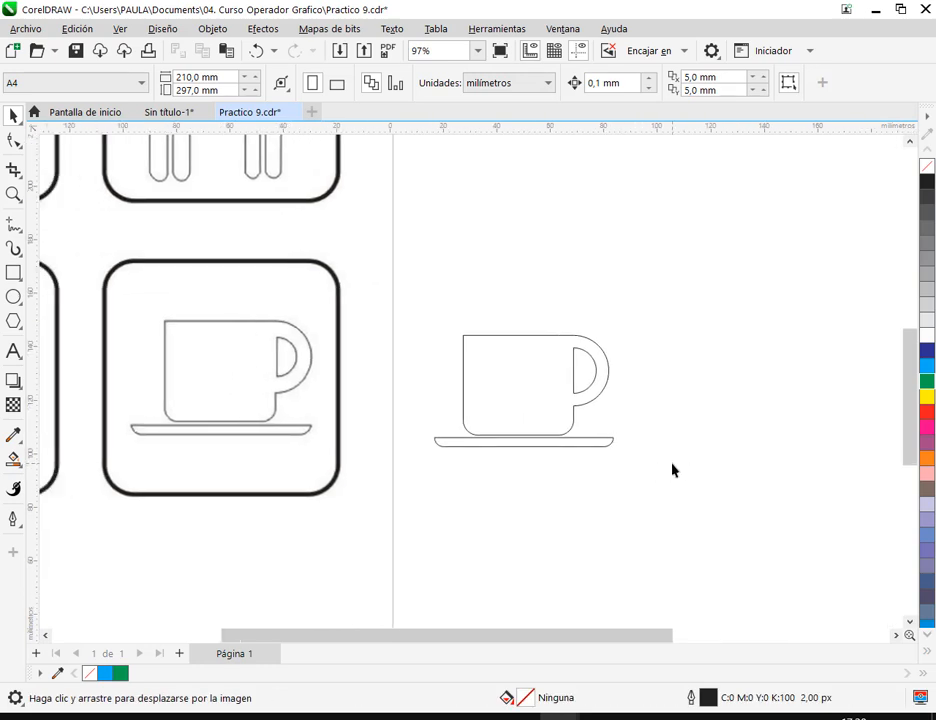
key(space)
click(577, 424)
key(space)
drag(537, 376, 560, 486)
drag(355, 601, 689, 370)
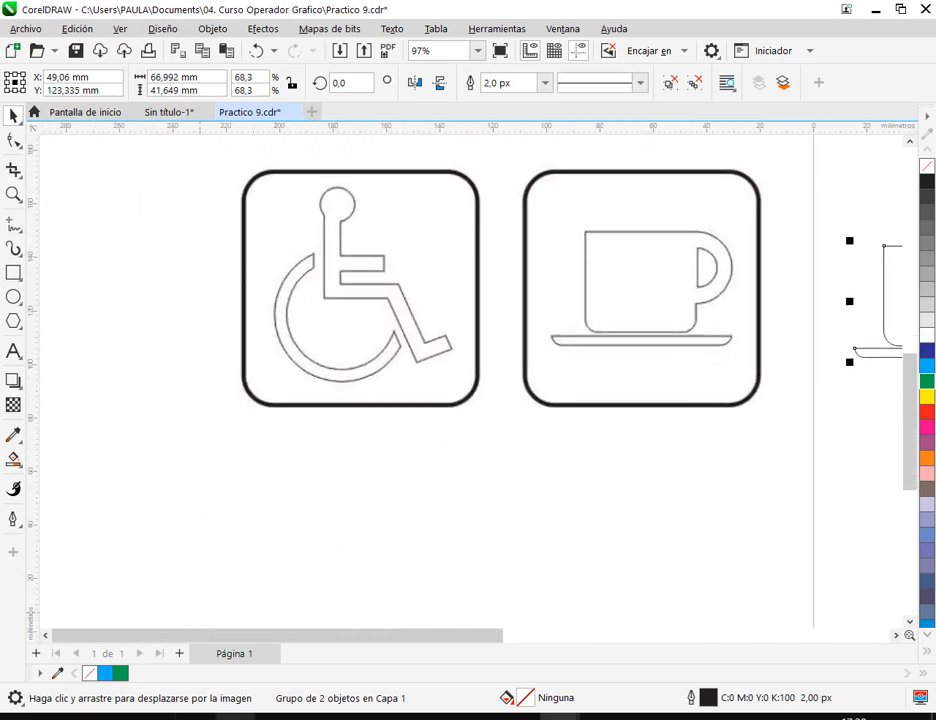
click(130, 612)
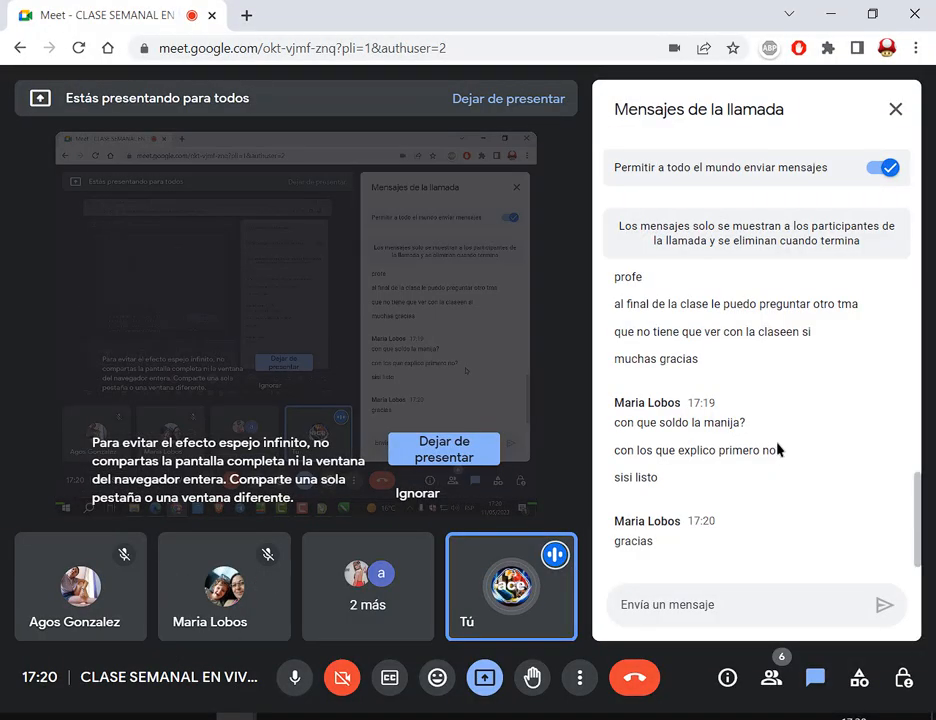
click(543, 698)
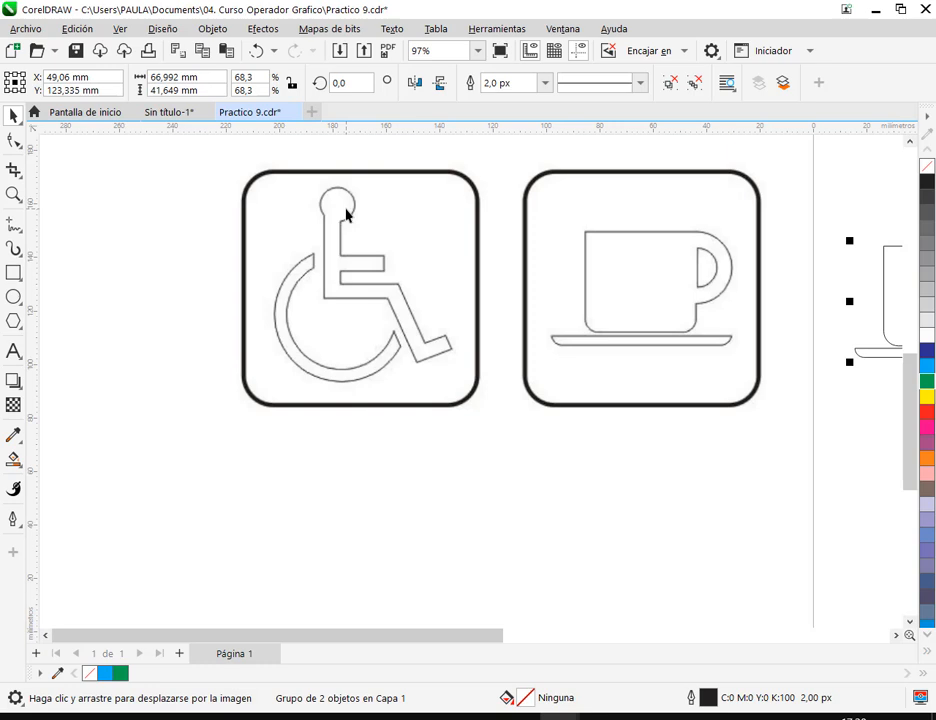
- Draw a circle about 14 mm in diameter below the reference signs for the wheelchair figure's head, and move it about 7 mm right
click(13, 272)
click(13, 296)
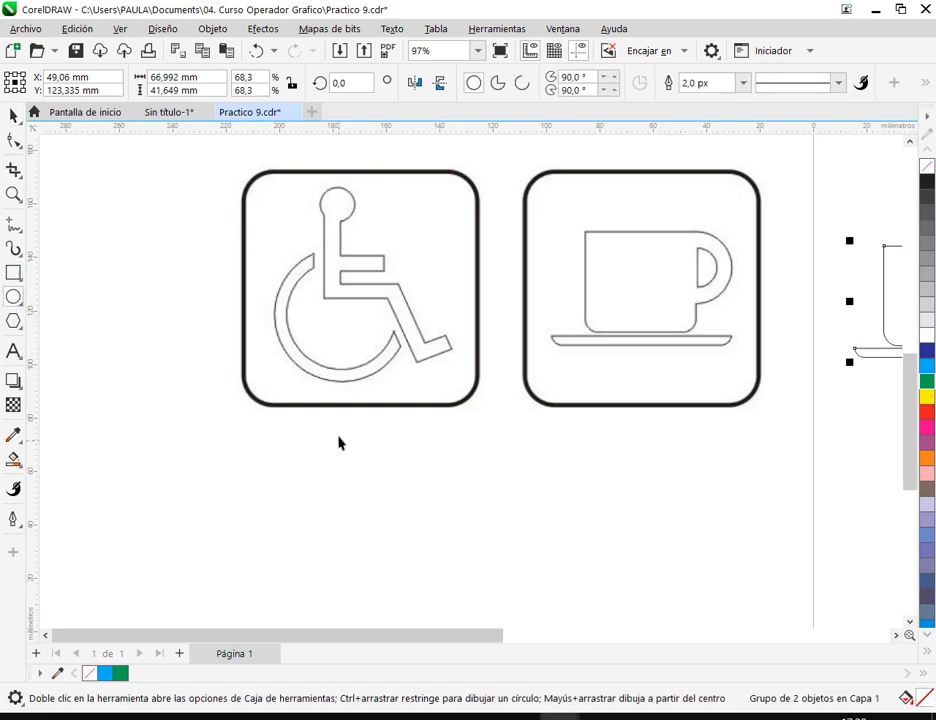
drag(335, 403, 550, 487)
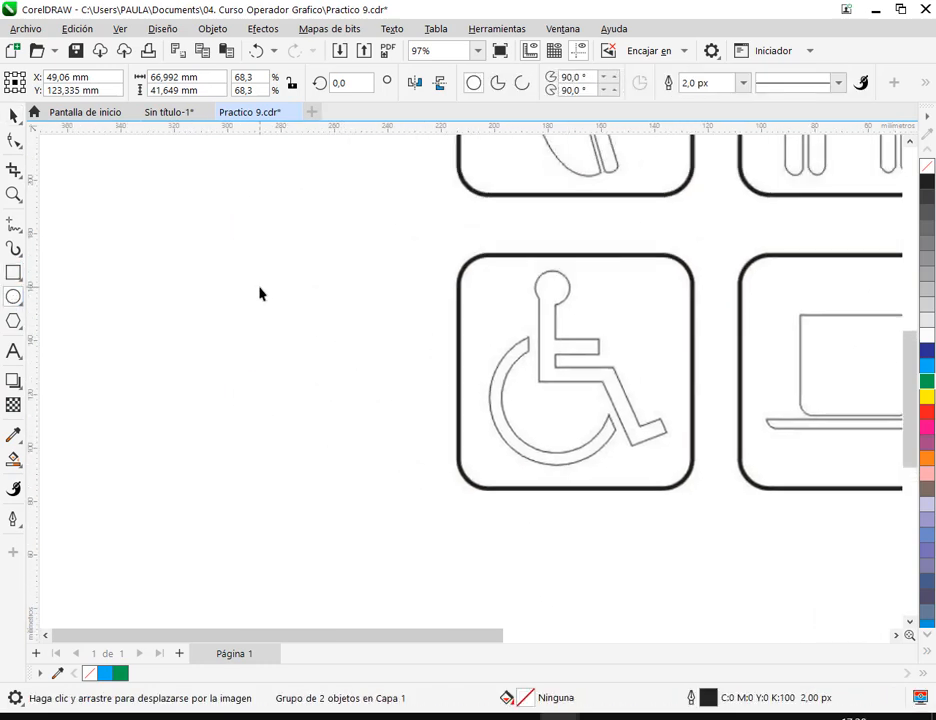
mouse_move(261, 278)
mouse_down()
mouse_move(480, 529)
mouse_move(704, 547)
mouse_move(690, 538)
mouse_up()
click(13, 116)
drag(691, 595, 437, 495)
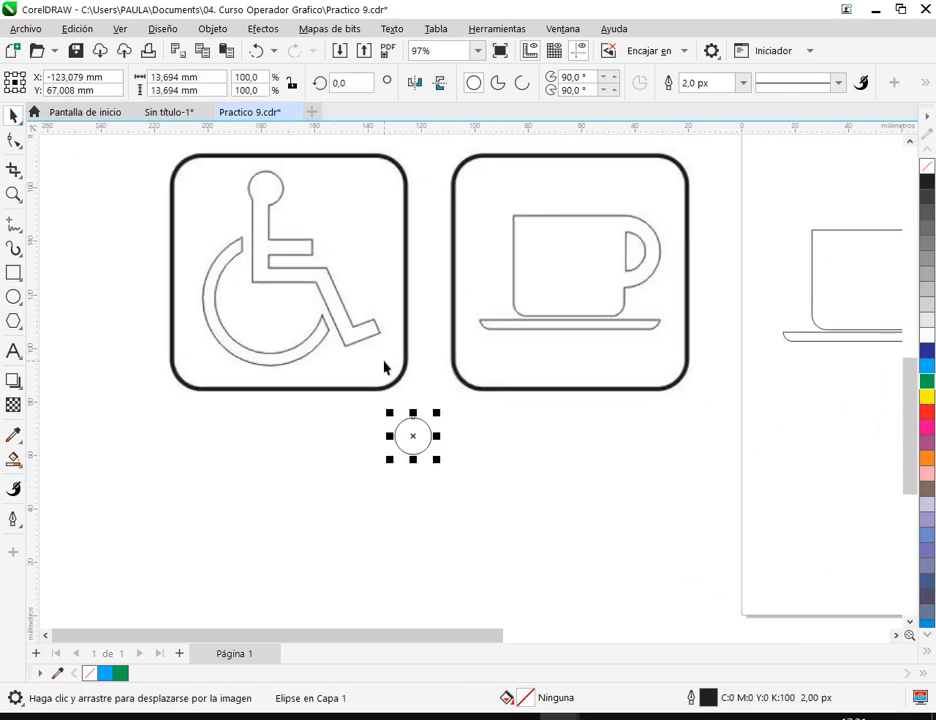
drag(408, 430, 427, 433)
click(629, 464)
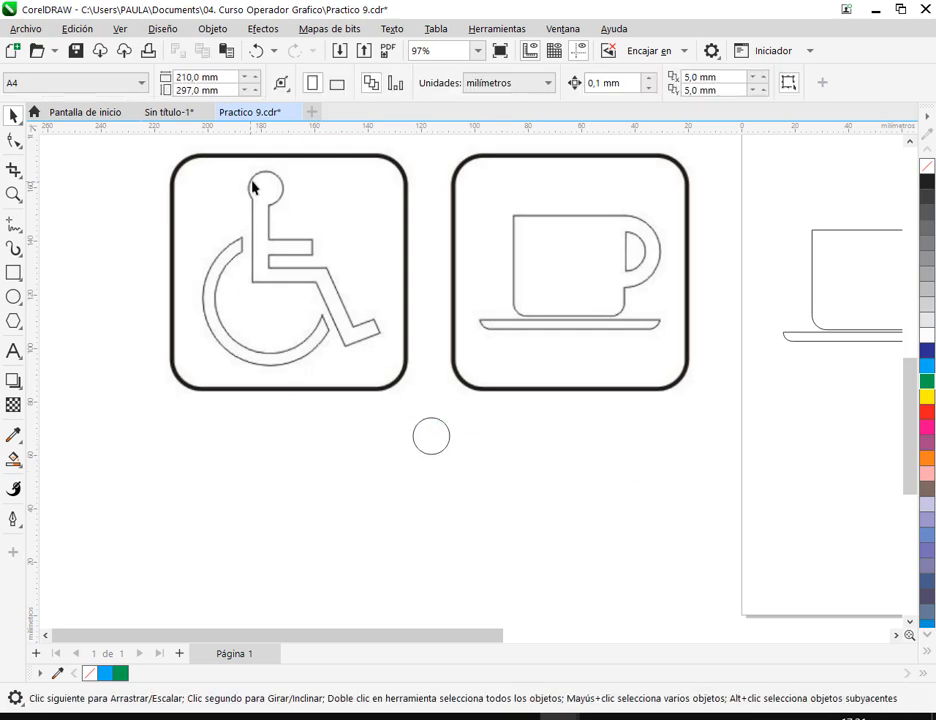
- Draw a vertical rectangle about 8 × 39 mm for the figure's torso, and move it up to overlap the bottom of the head circle
click(13, 272)
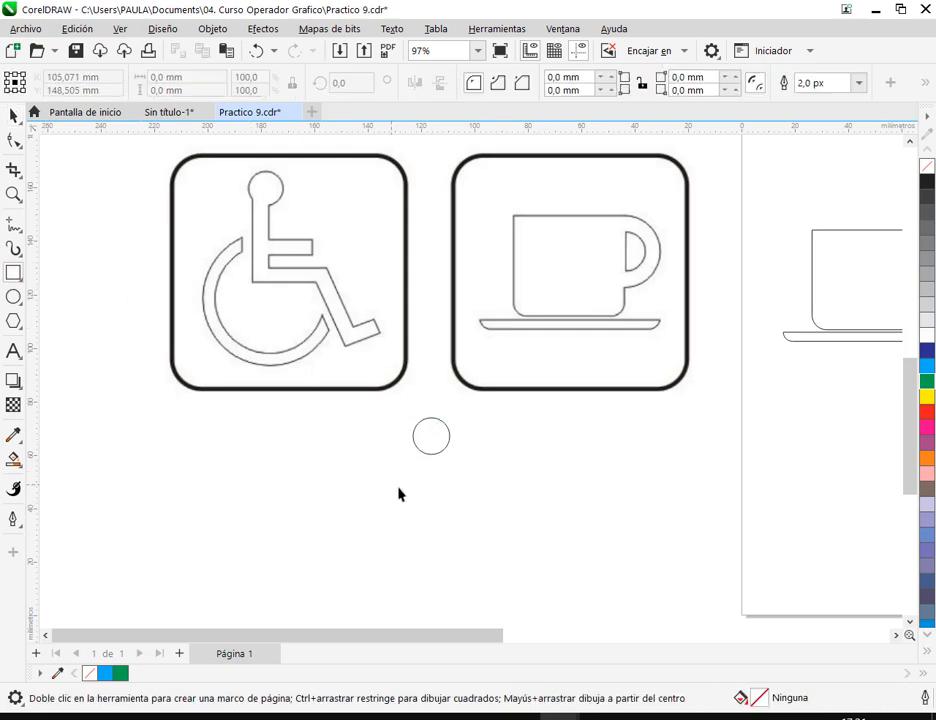
drag(412, 468, 433, 576)
click(13, 115)
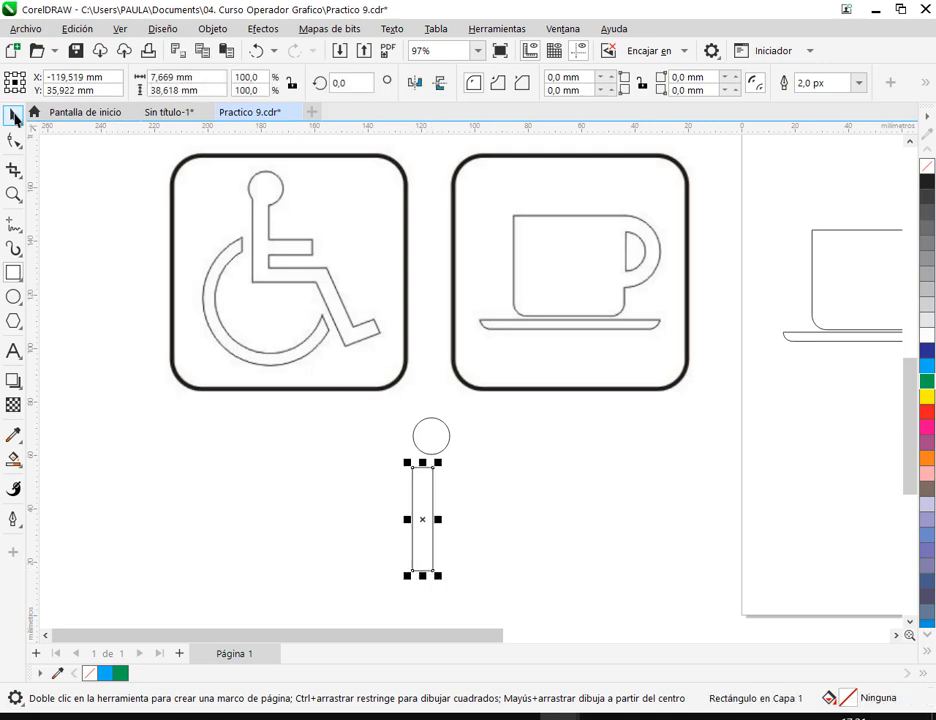
click(313, 484)
mouse_move(422, 502)
mouse_down()
mouse_move(428, 470)
mouse_move(418, 482)
mouse_move(430, 483)
mouse_move(431, 497)
mouse_up()
click(480, 567)
click(518, 535)
click(458, 500)
scroll(424, 464, up, 5)
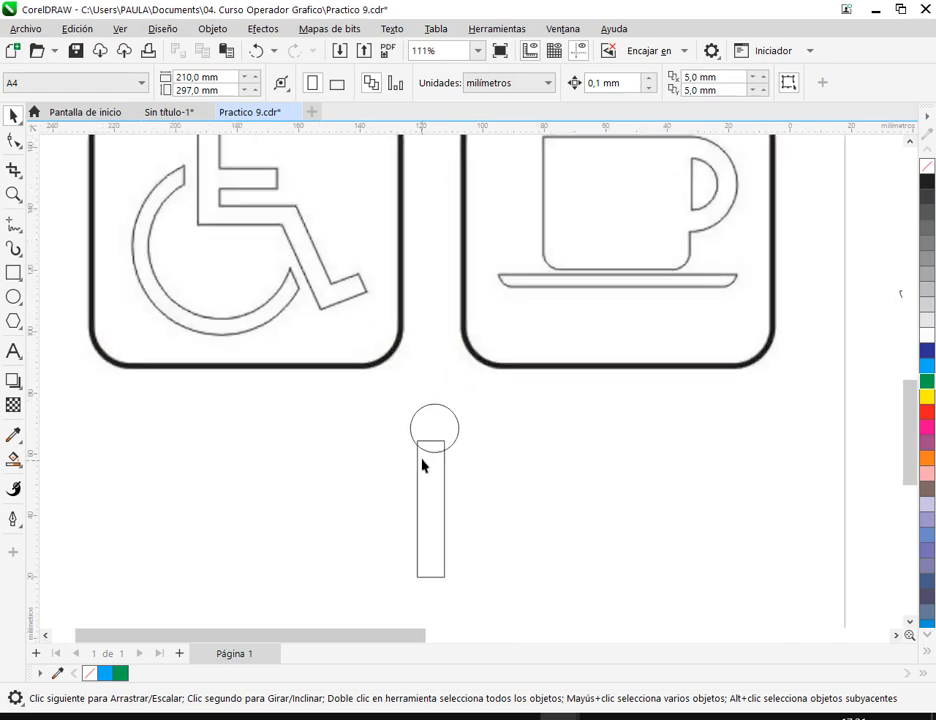
scroll(421, 463, down, 5)
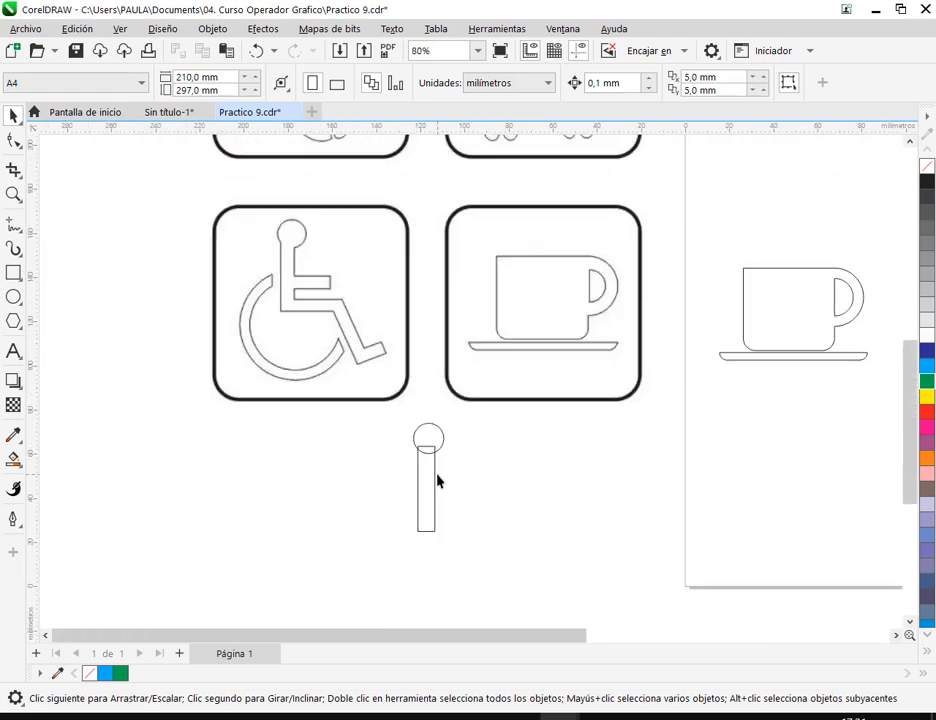
click(424, 486)
click(440, 563)
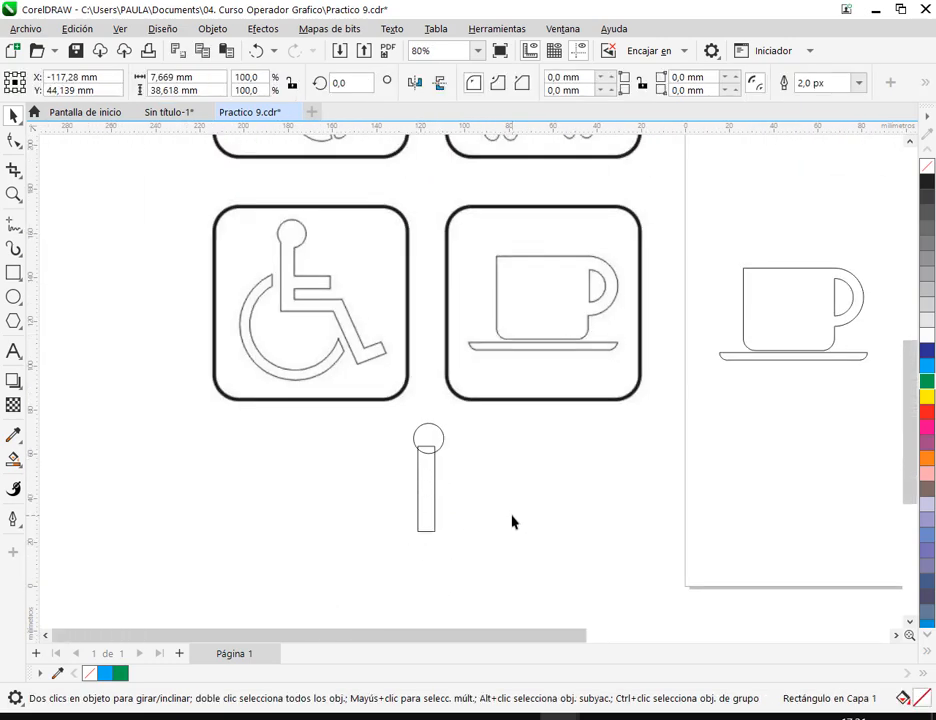
- Draw a horizontal rectangle about 20 × 7 mm for the figure's arm, and move it lower with its left end overlapping the torso
click(14, 272)
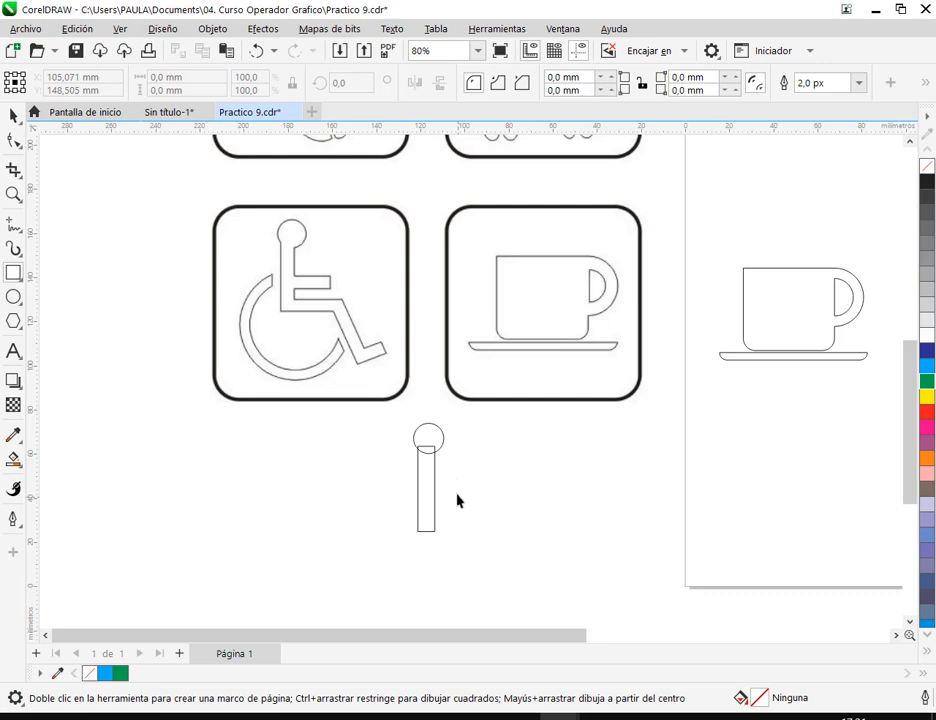
mouse_move(454, 477)
mouse_down()
mouse_move(500, 490)
mouse_move(453, 488)
mouse_up()
click(14, 116)
click(502, 537)
click(454, 490)
key(Down)
key(Down)
key(Down)
key(Down)
key(Down)
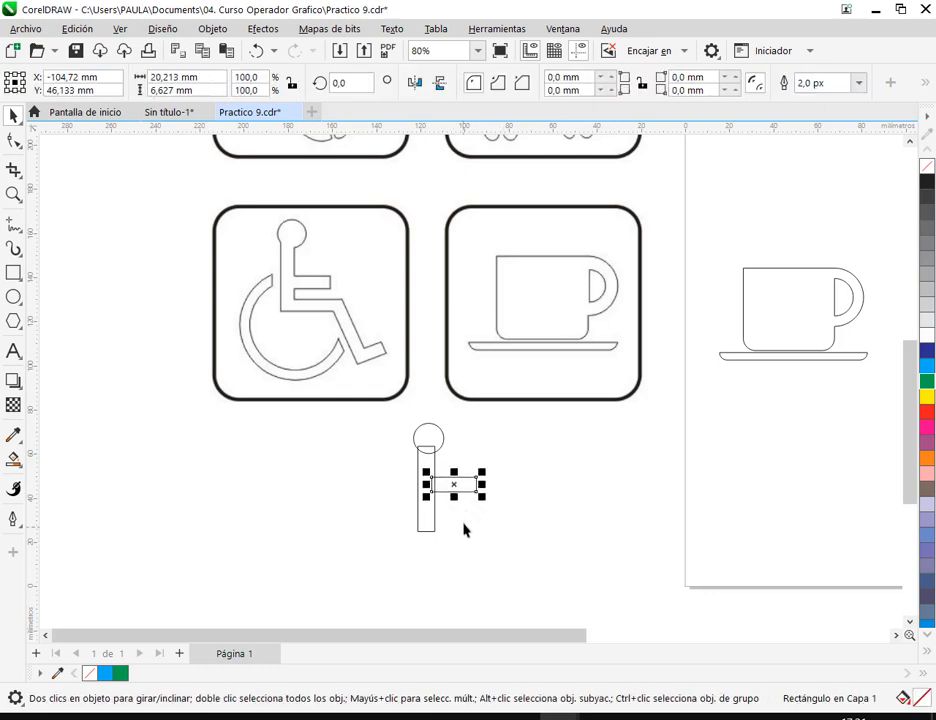
drag(461, 486, 460, 495)
click(464, 530)
- Reduce the arm rectangle's height to about 5.5 mm and move it slightly lower along the torso
scroll(458, 492, up, 2)
scroll(458, 492, up, 3)
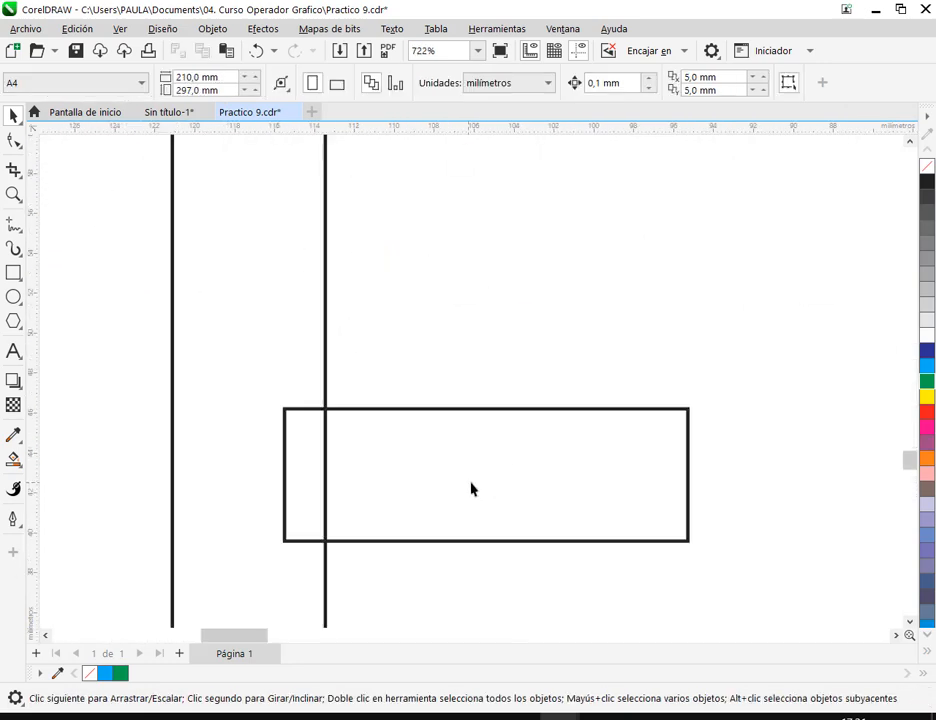
click(485, 410)
drag(486, 410, 487, 431)
click(487, 395)
drag(472, 497, 479, 559)
scroll(476, 557, down, 5)
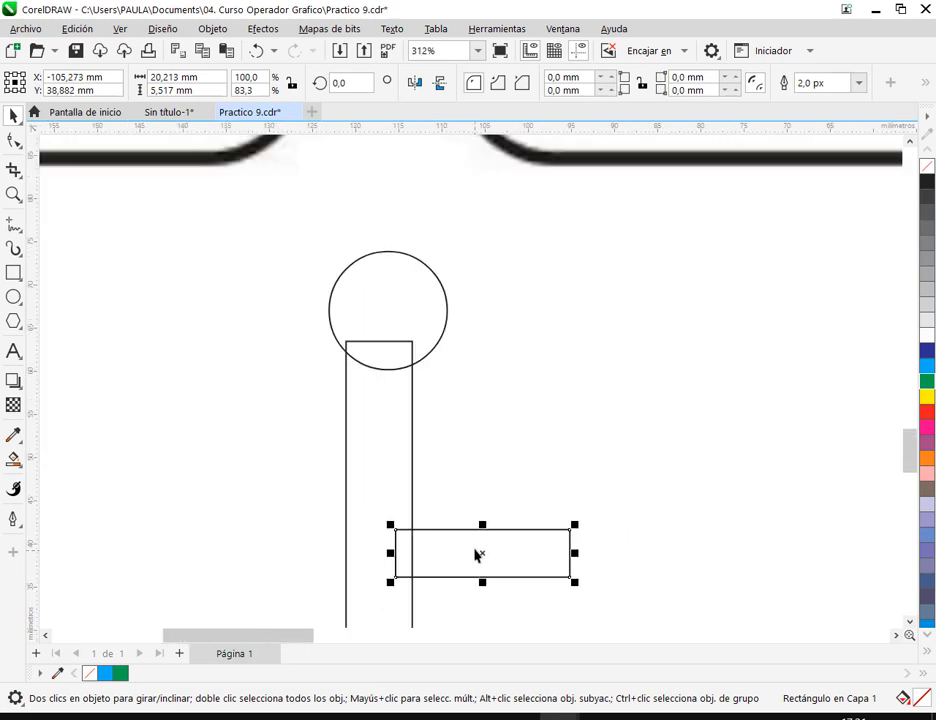
scroll(476, 557, down, 1)
click(507, 516)
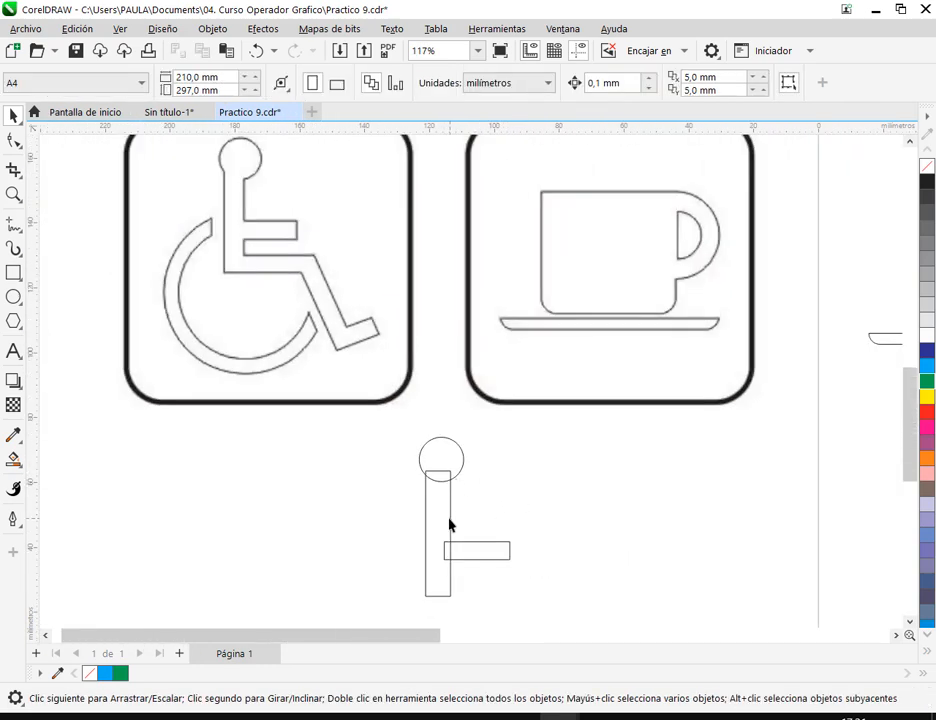
- Narrow the torso rectangle to about 6.4 mm wide from its right side, leaving a slight overlap with the arm
click(460, 459)
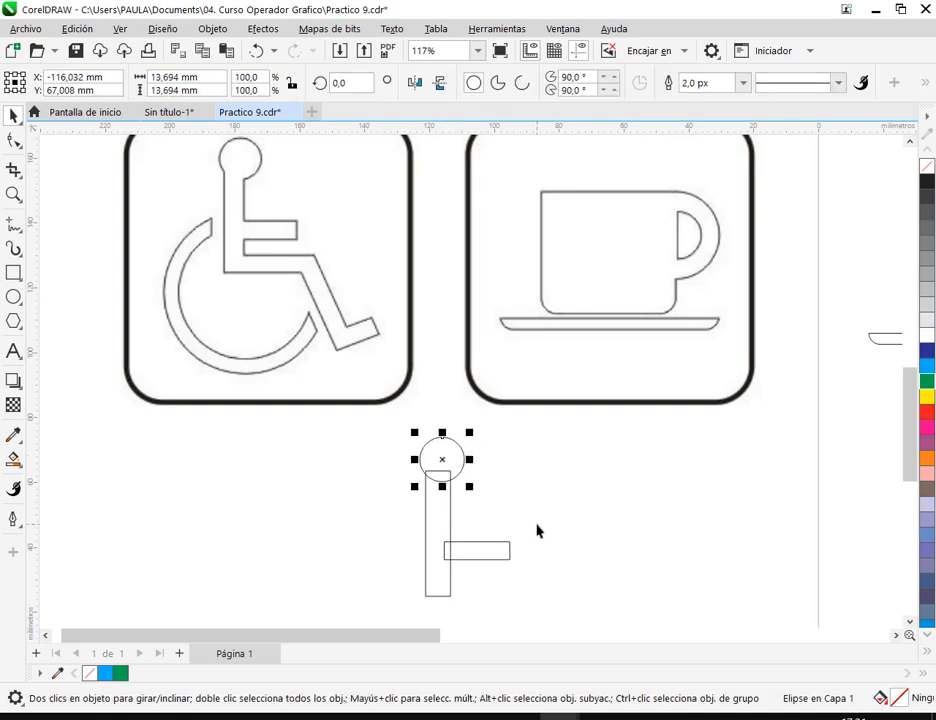
click(492, 575)
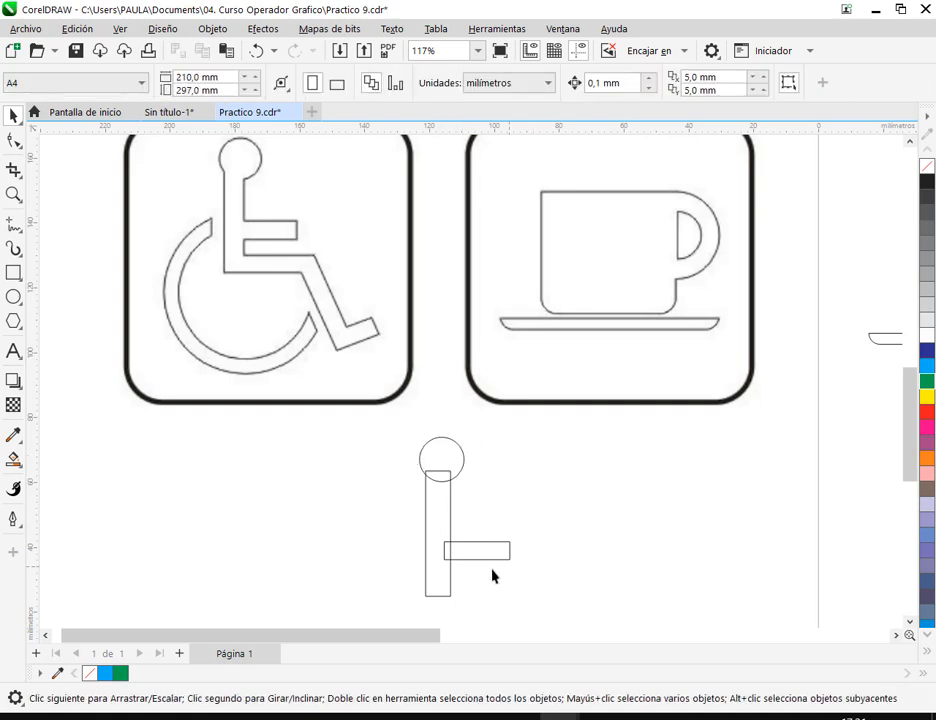
click(448, 523)
scroll(448, 525, up, 5)
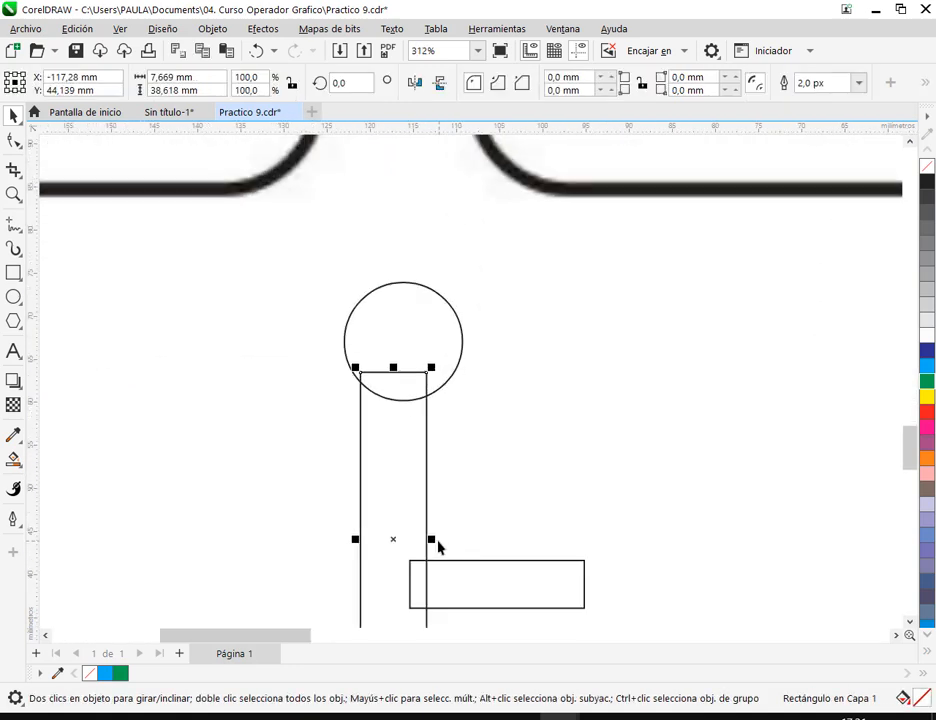
drag(431, 545, 424, 554)
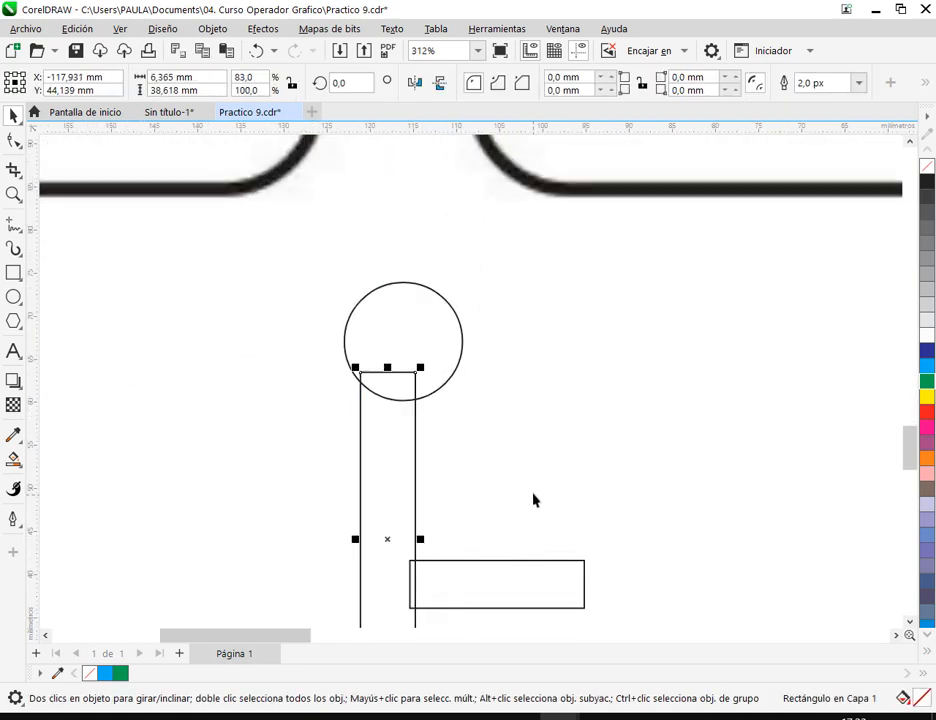
scroll(573, 490, down, 4)
click(577, 490)
scroll(548, 512, down, 2)
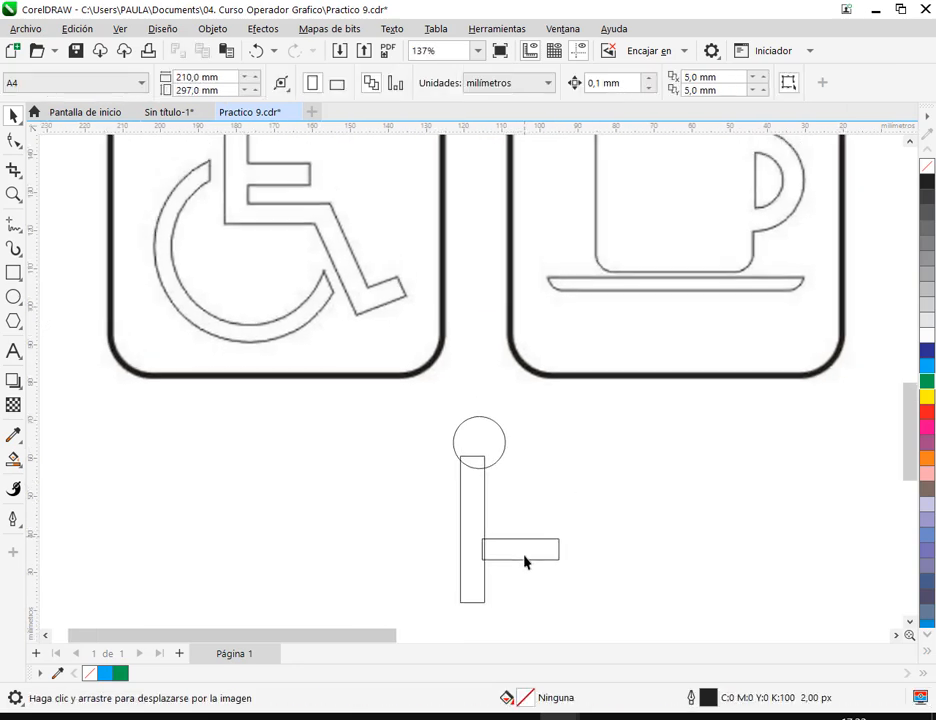
drag(519, 535, 497, 507)
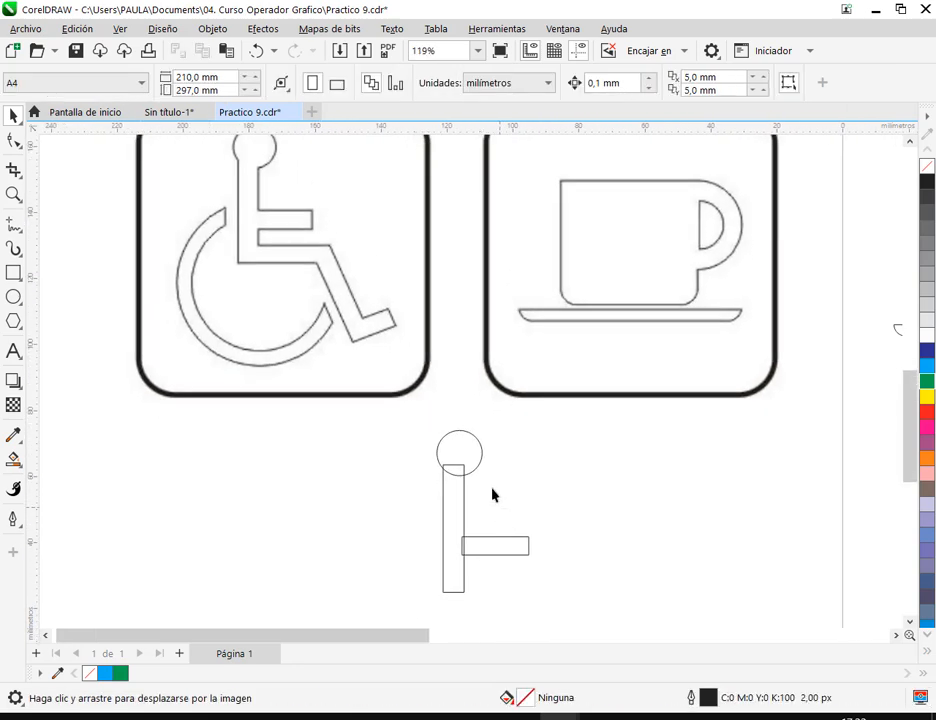
- Duplicate the arm rectangle for the thigh, widen the copy to about 33 mm, and place it lower with its left end overlapping the torso
click(492, 552)
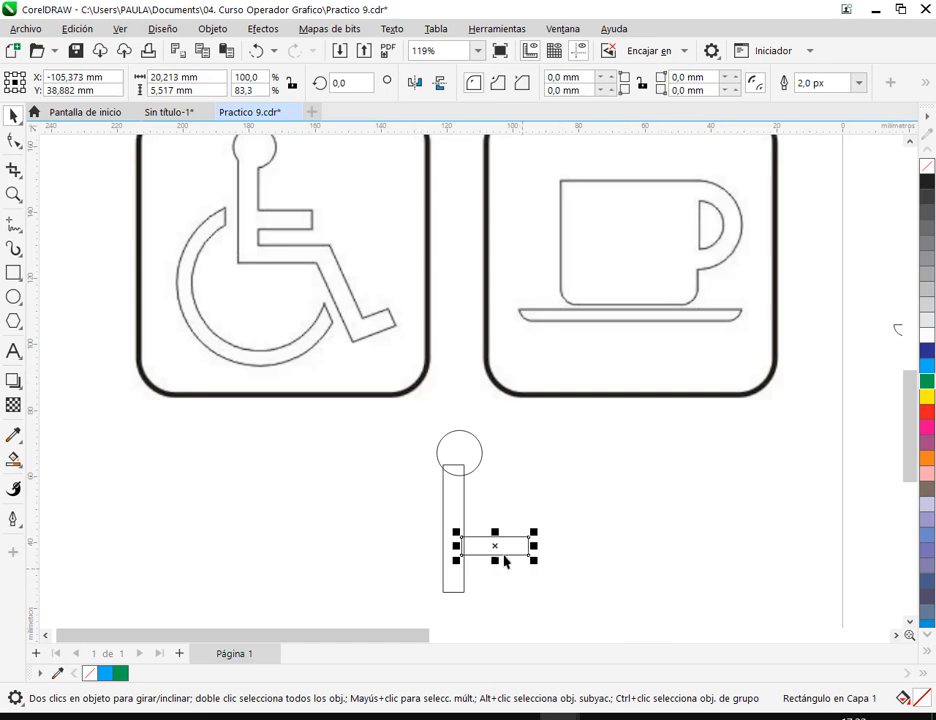
drag(476, 553, 502, 606)
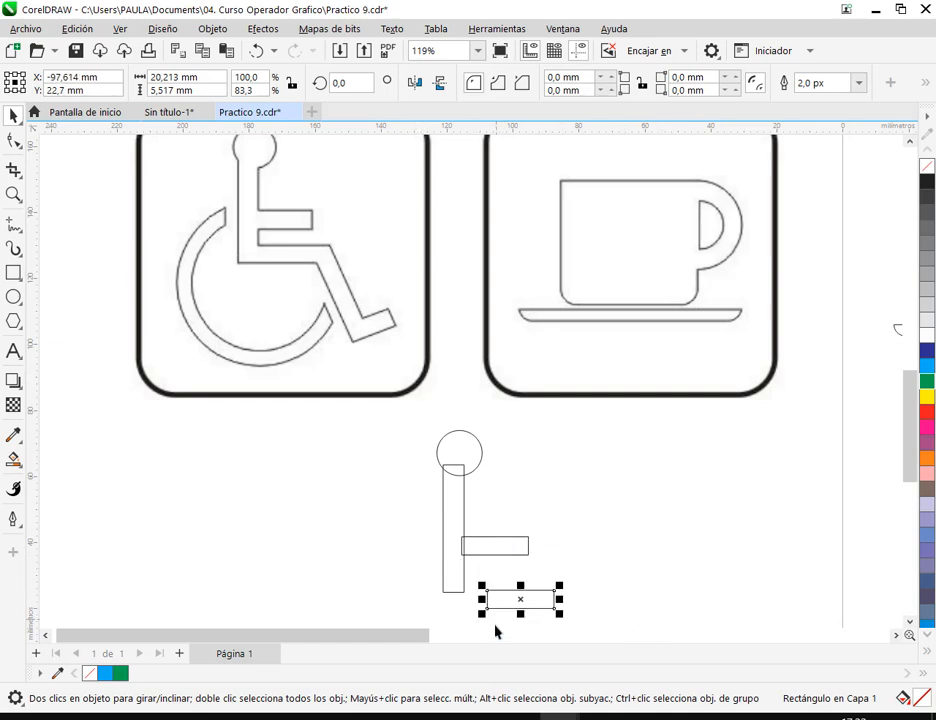
scroll(501, 591, up, 3)
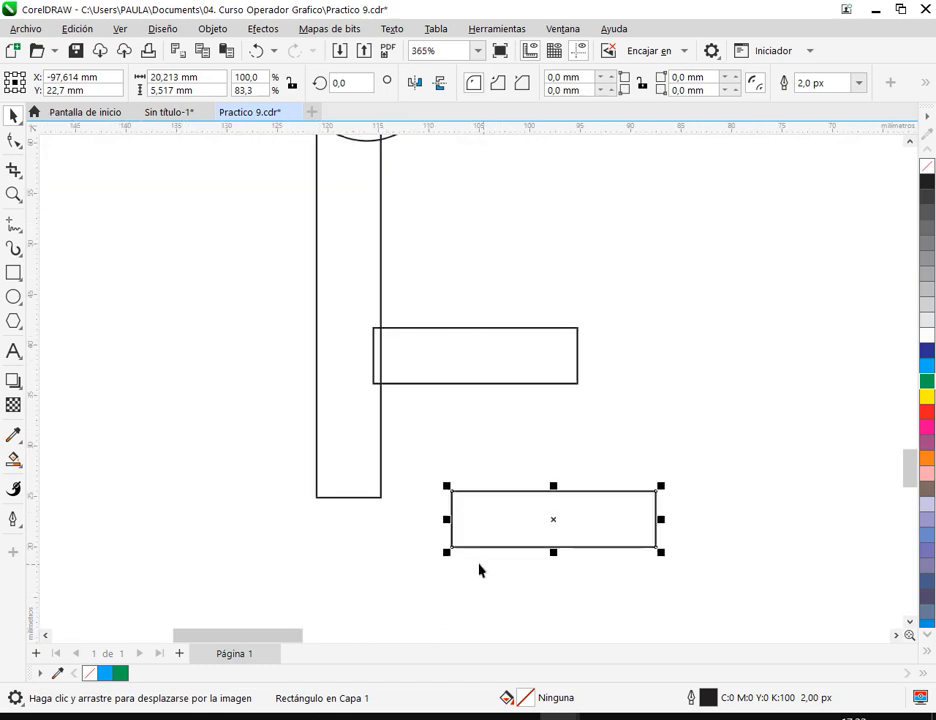
drag(451, 551, 503, 470)
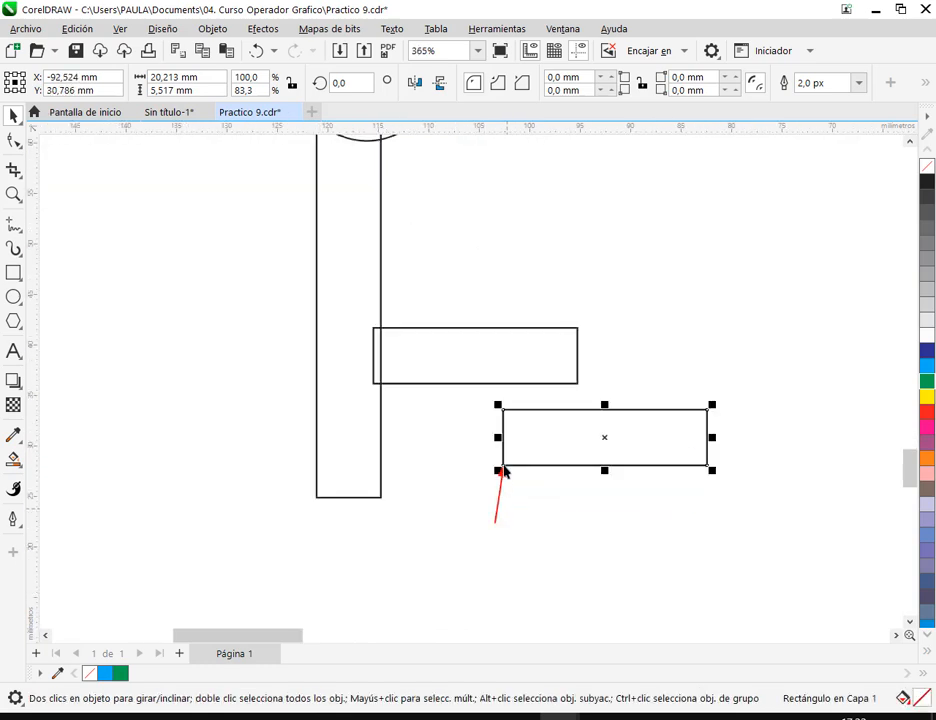
click(467, 270)
drag(590, 464, 702, 470)
scroll(397, 556, up, 4)
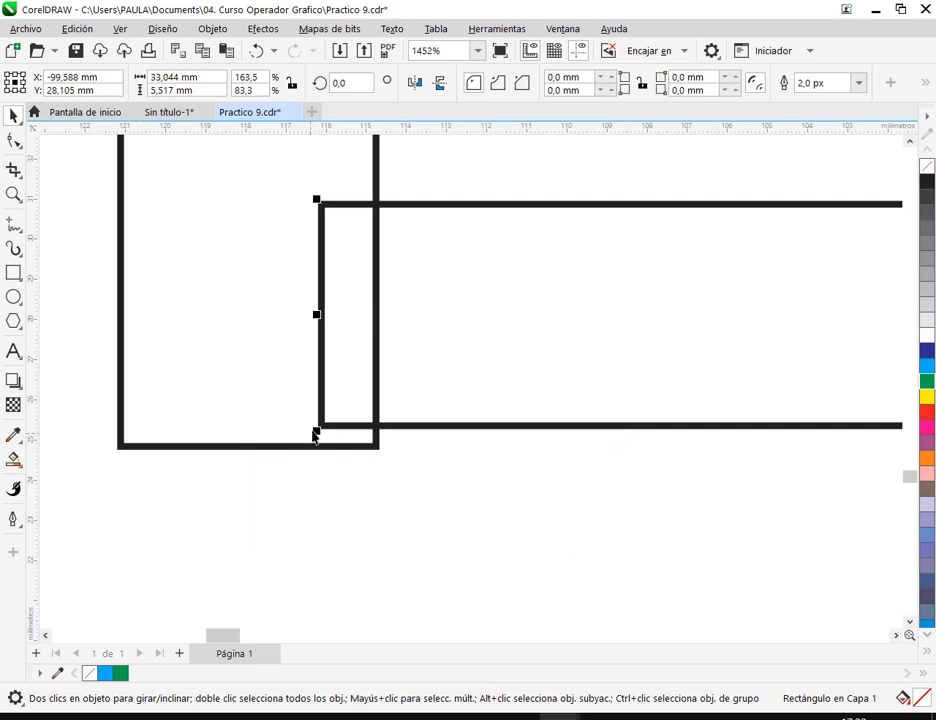
- Snap the thigh rectangle's bottom edge to the torso's bottom edge, keeping the overlap between them
drag(317, 432, 330, 446)
click(229, 462)
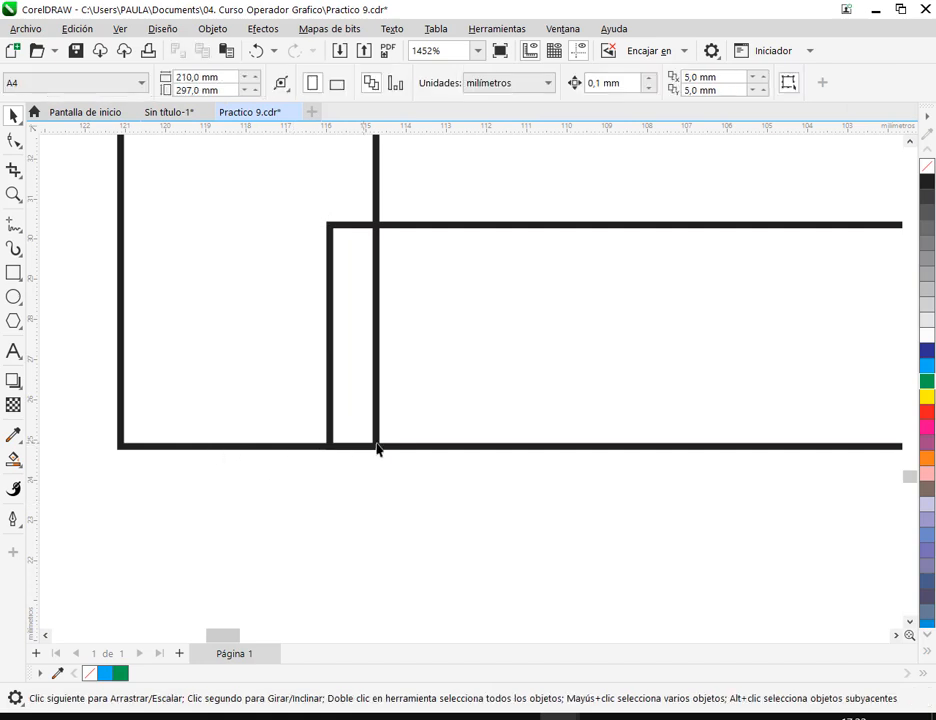
scroll(684, 448, down, 5)
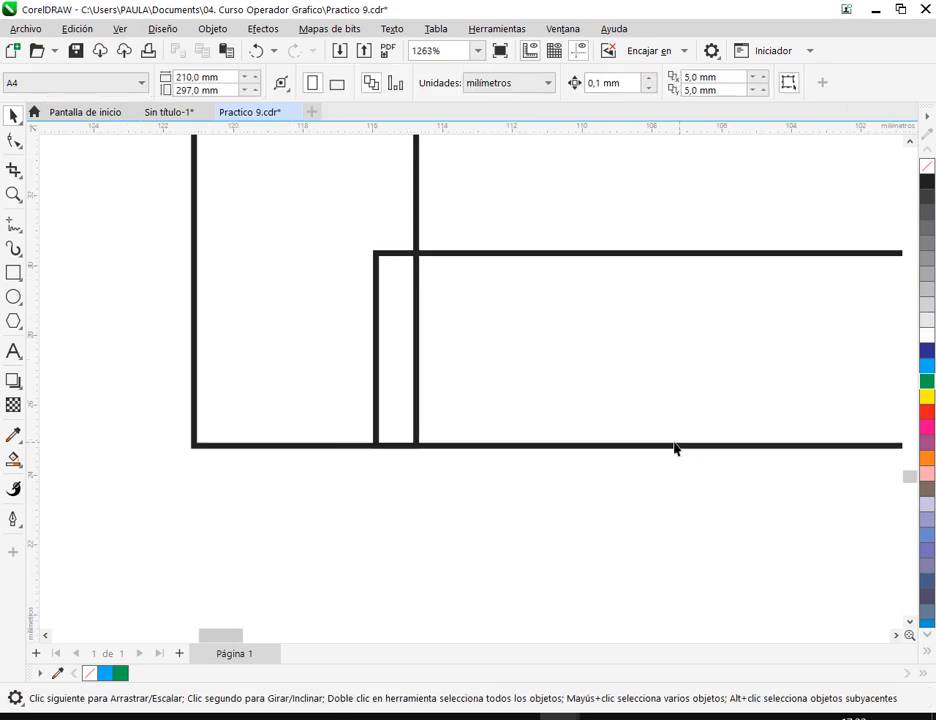
drag(625, 372, 545, 575)
drag(380, 336, 493, 449)
scroll(416, 334, down, 1)
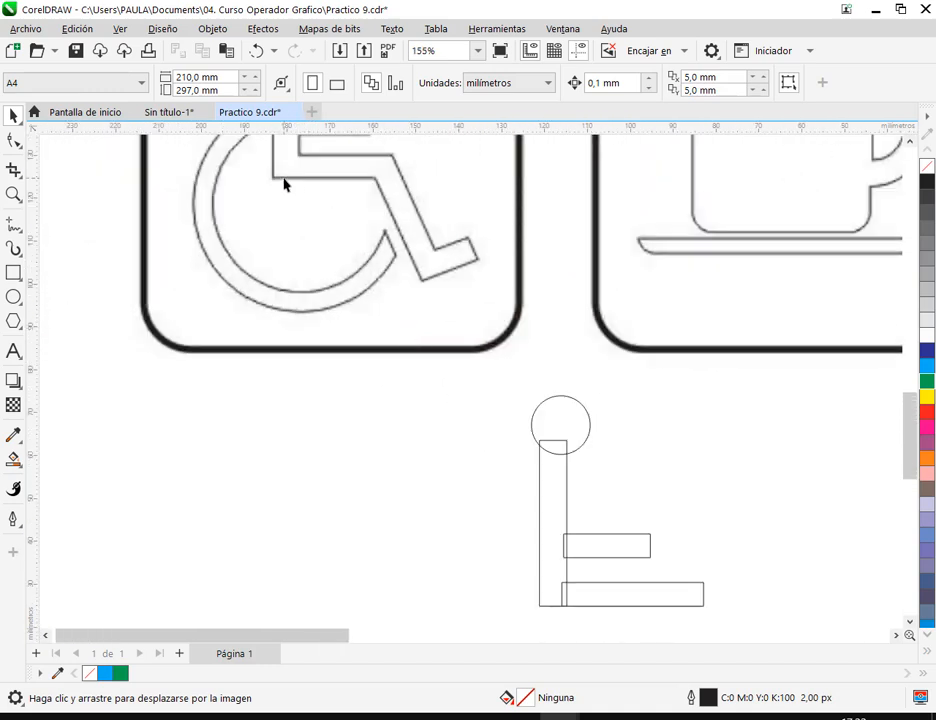
scroll(560, 455, down, 1)
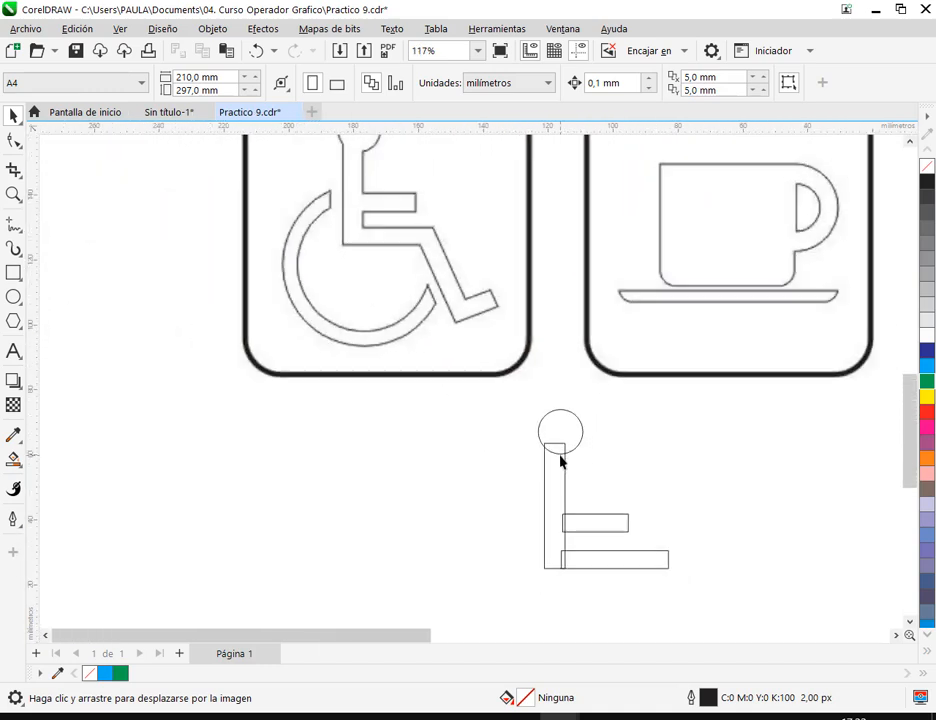
- Shorten the thigh rectangle to about 27 mm wide from its right side
click(631, 550)
drag(672, 562, 657, 566)
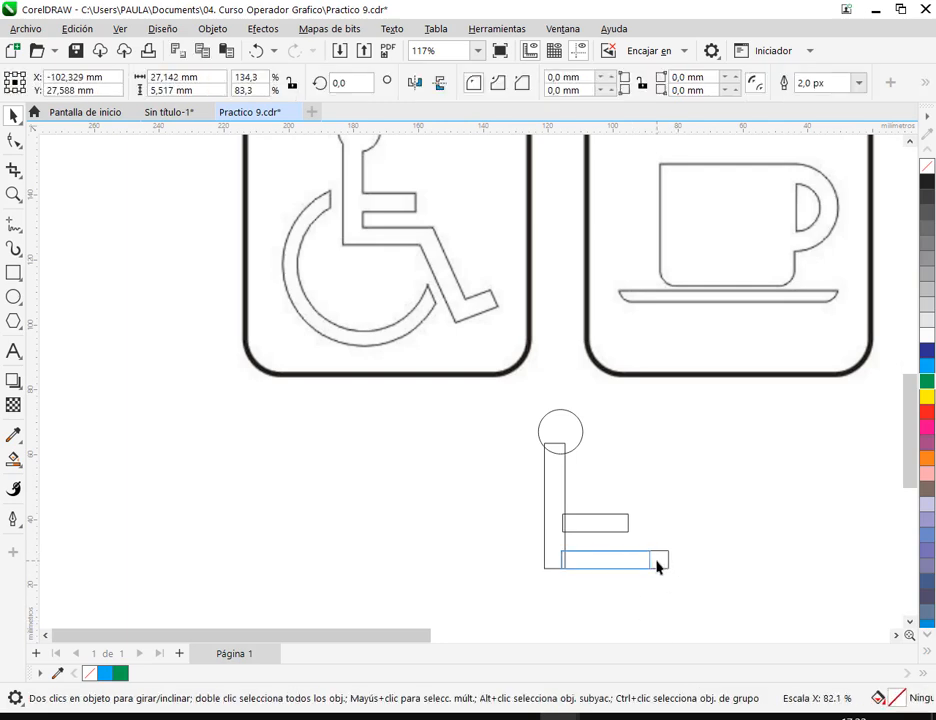
click(720, 567)
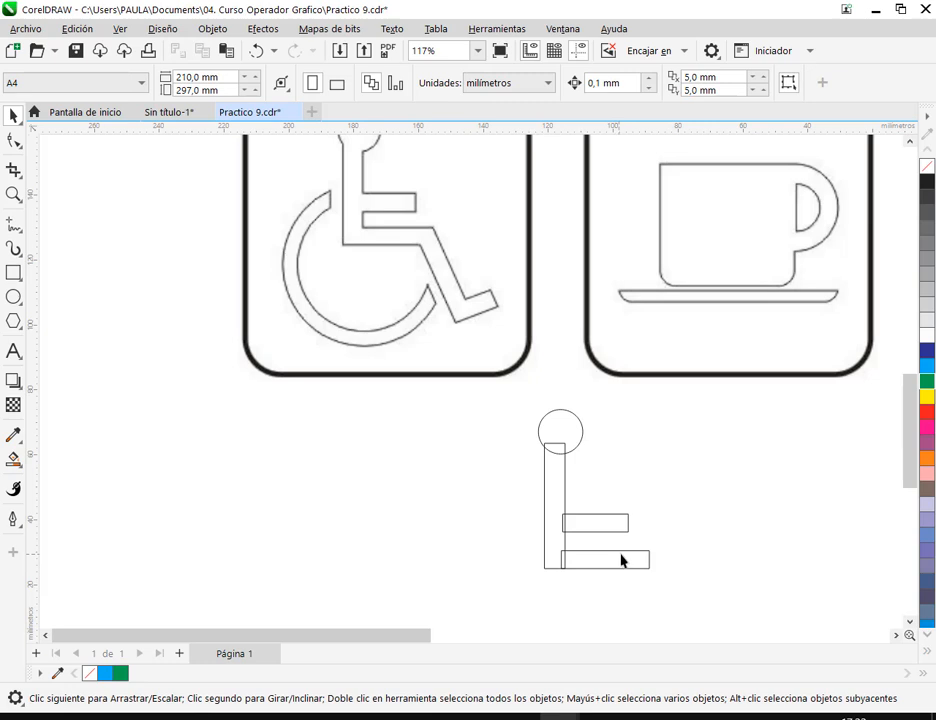
- Make two copies of the thigh rectangle beside the figure, and halve the upper copy's width to about 13.6 mm for the foot
key(h)
drag(646, 579, 633, 460)
key(space)
click(512, 507)
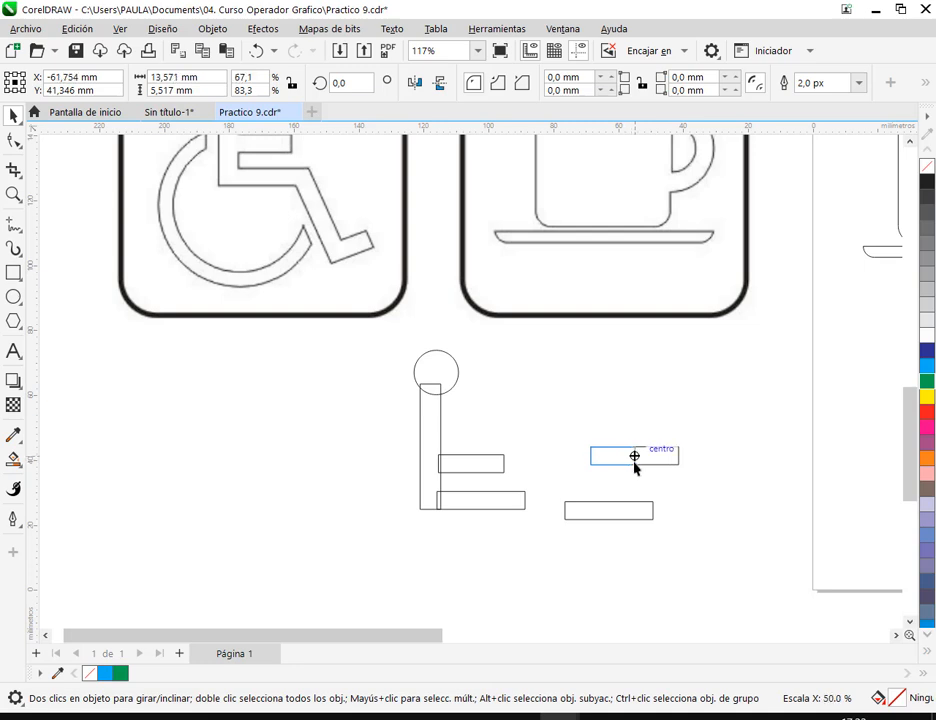
click(703, 538)
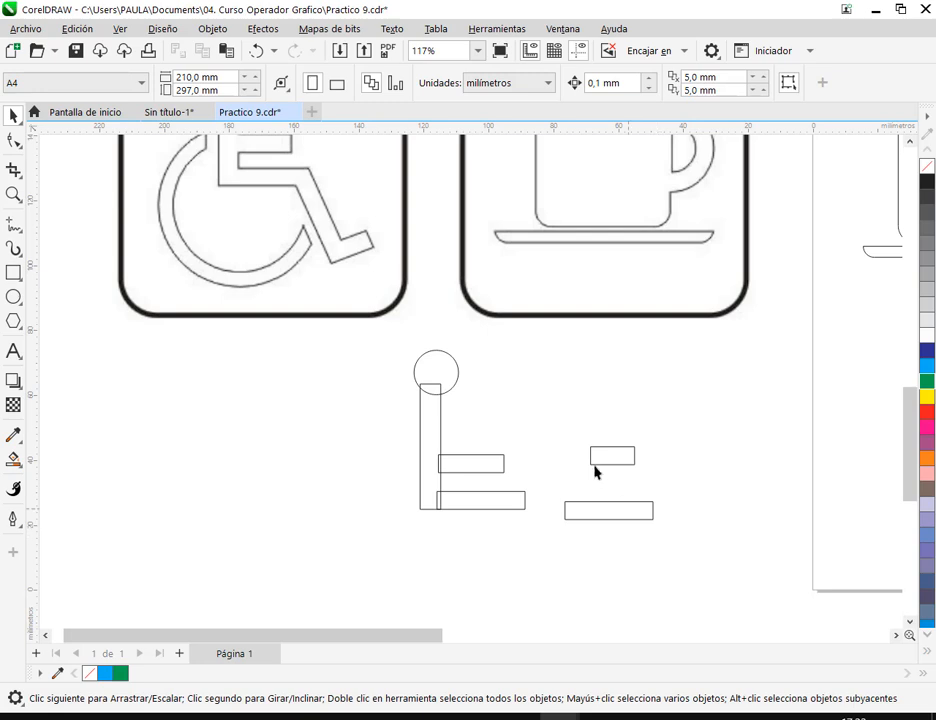
- Arrange the long copy to the right of the thigh with the short copy below it, and save the document
drag(597, 522, 575, 543)
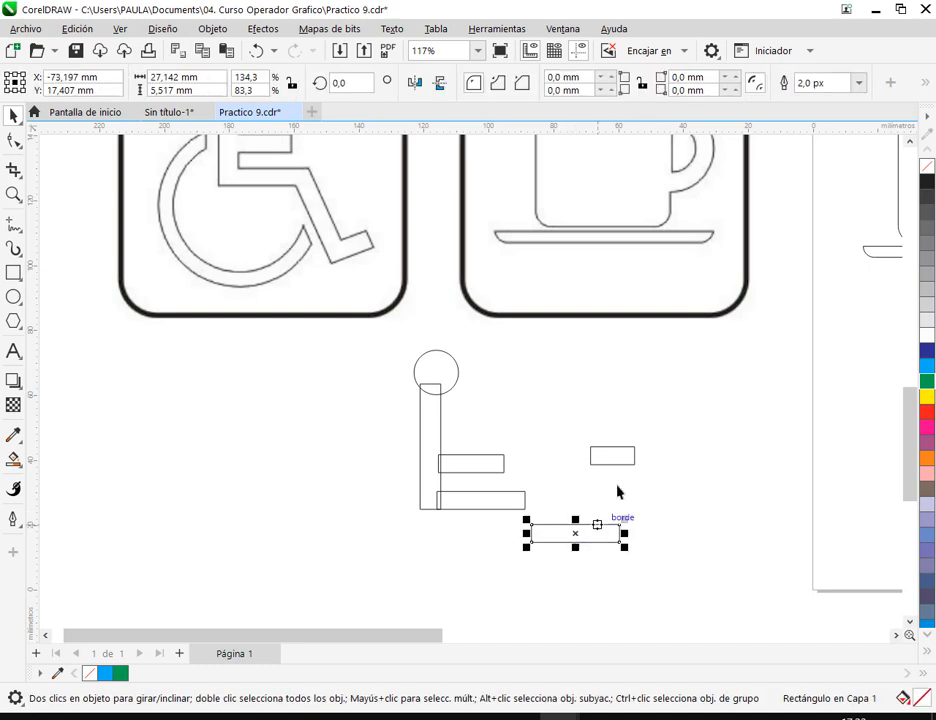
drag(617, 461, 614, 576)
scroll(552, 593, up, 4)
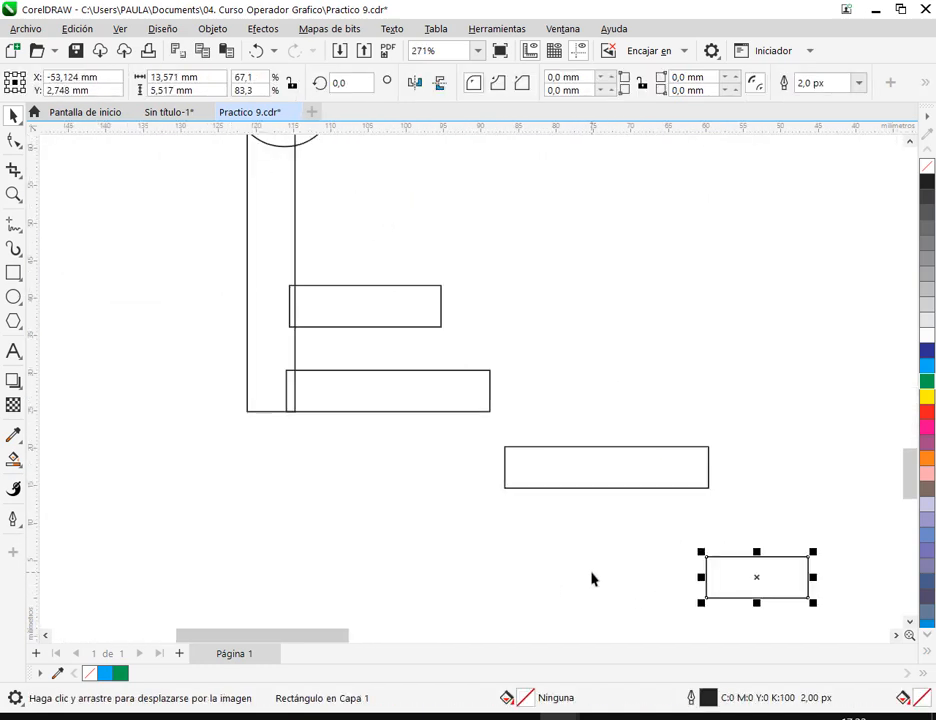
drag(627, 509, 501, 500)
drag(501, 413, 508, 303)
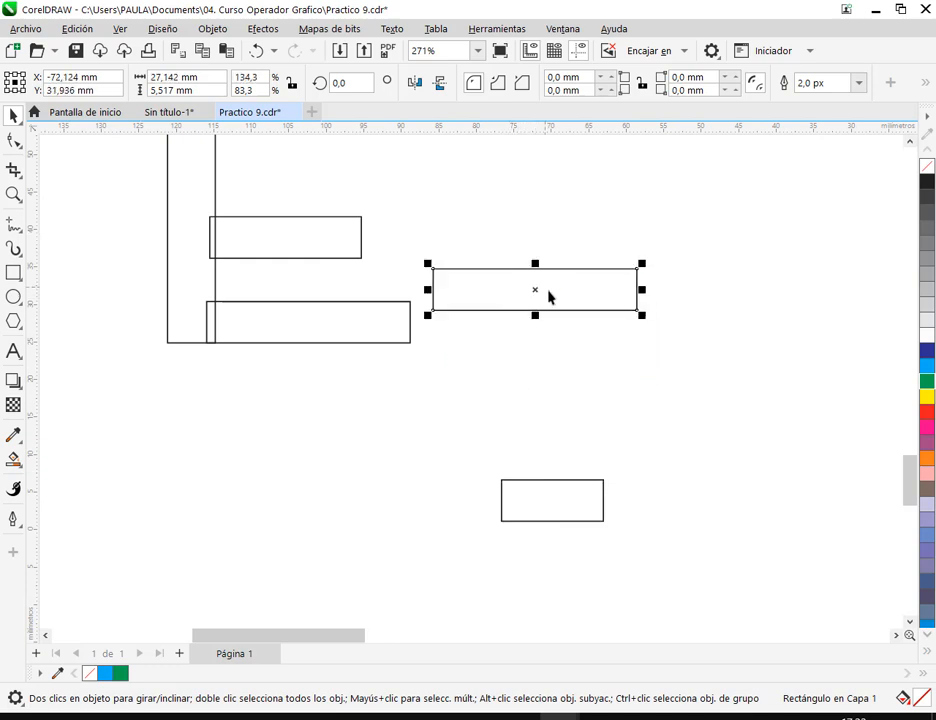
click(515, 298)
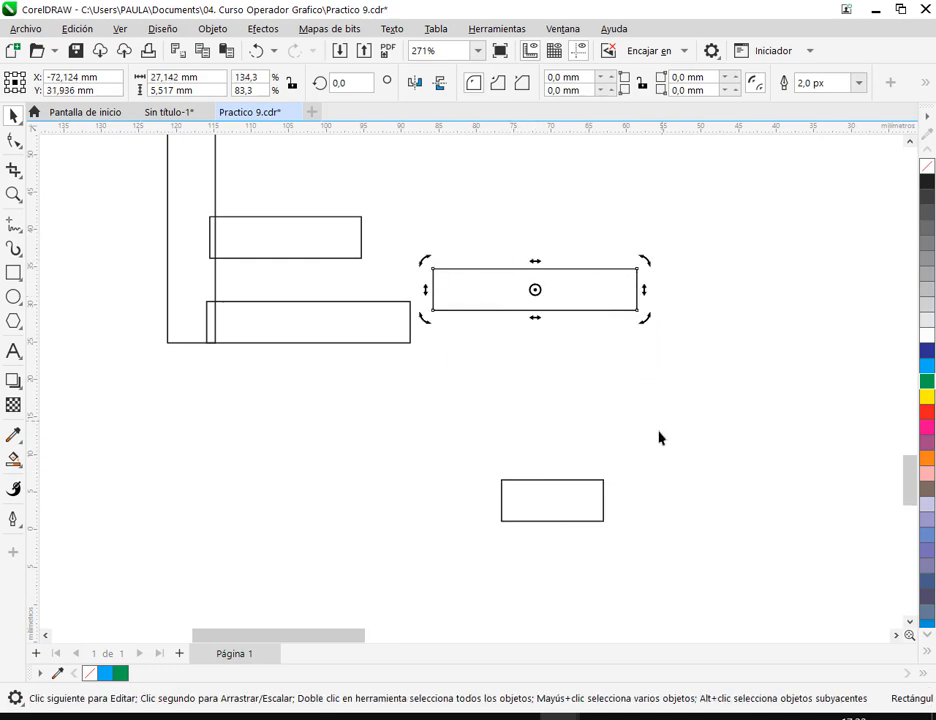
click(591, 384)
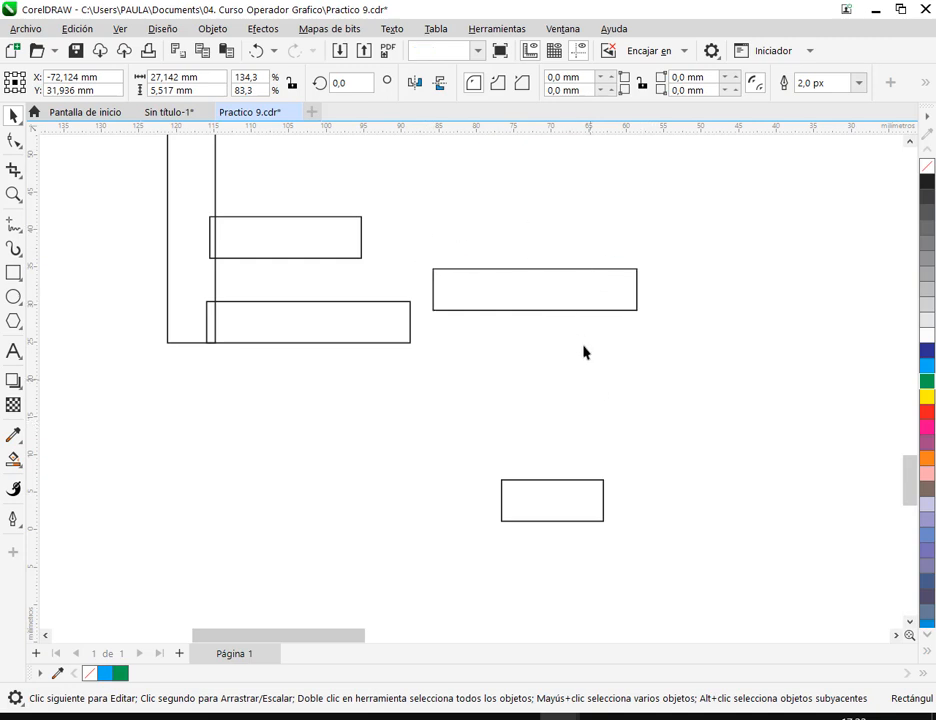
drag(567, 299, 591, 328)
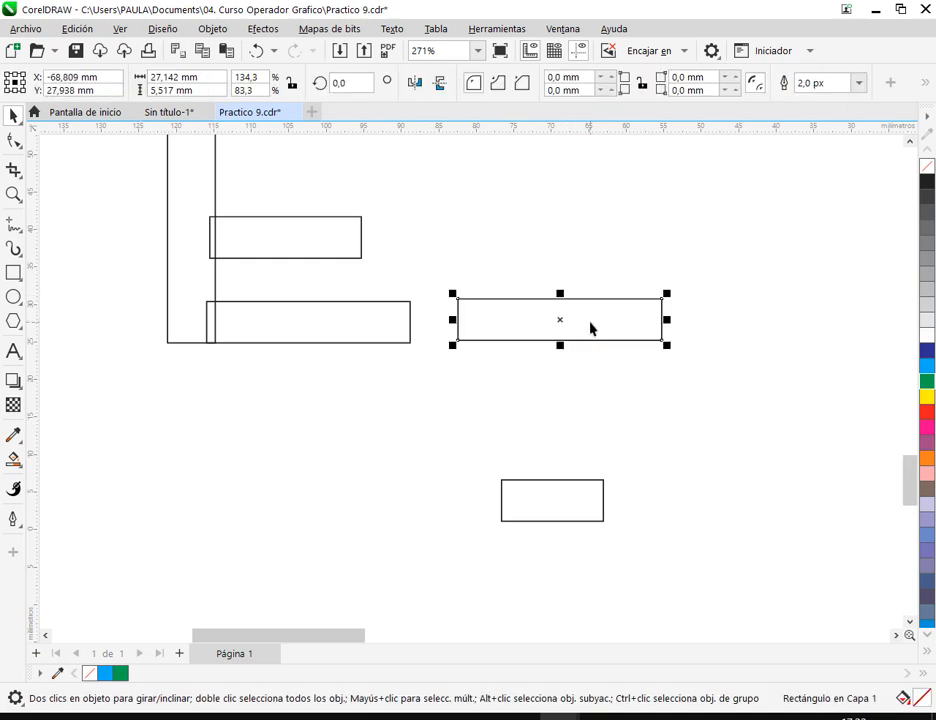
click(77, 51)
- Rotate the long copy to about 293° so it slopes down to the right as the lower leg
click(590, 326)
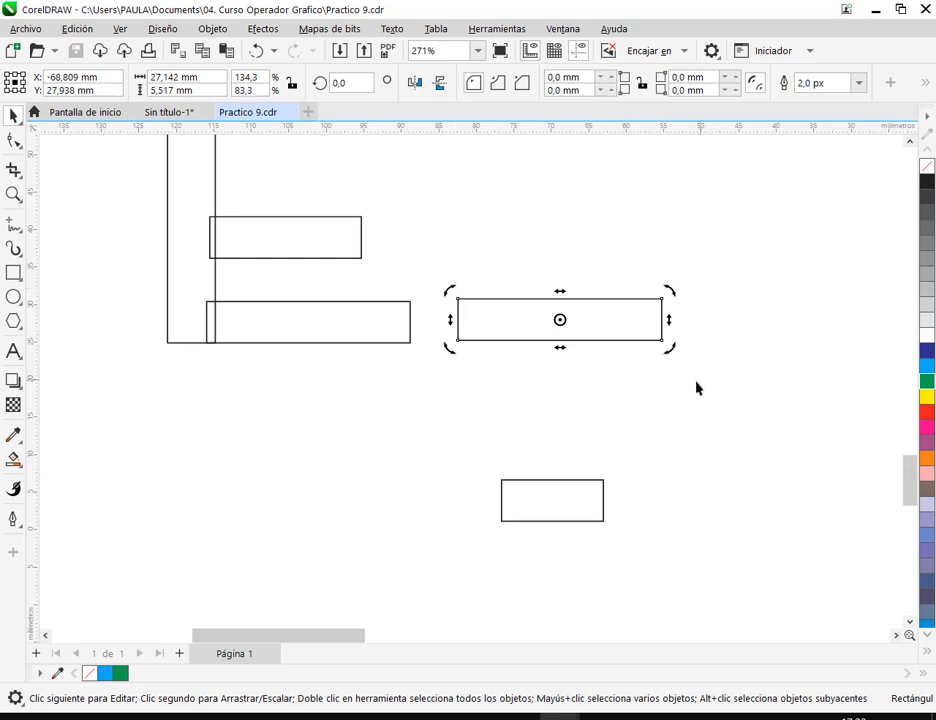
drag(679, 299, 624, 398)
click(664, 312)
scroll(664, 312, down, 5)
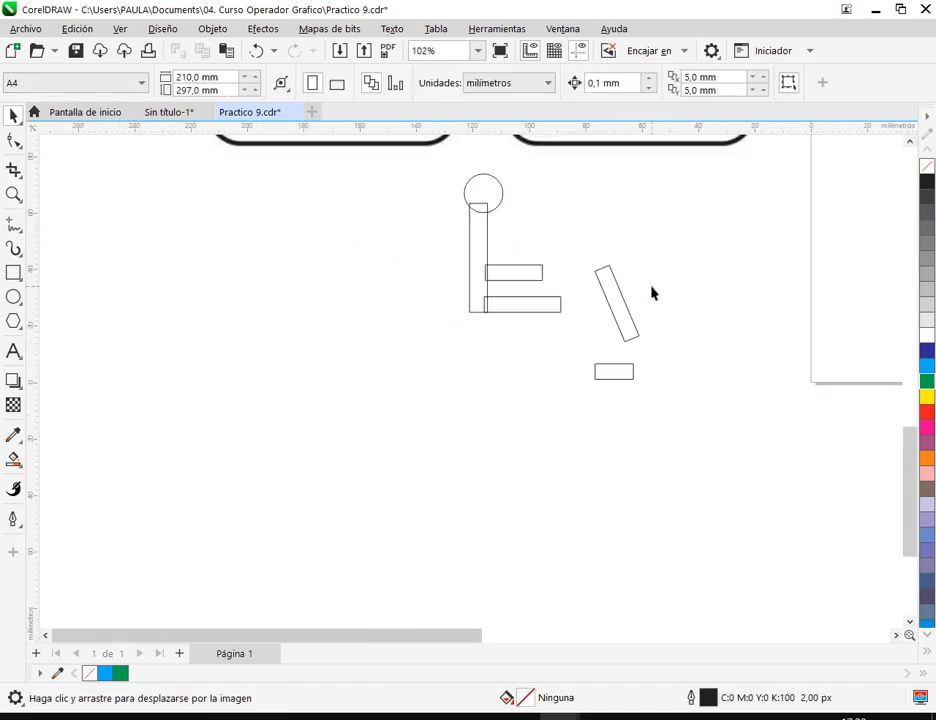
- Move the tilted lower-leg rectangle just below the thigh's right end, with the short foot rectangle off to its right
drag(556, 433, 534, 470)
key(ctrl+z)
click(526, 485)
scroll(519, 495, up, 3)
scroll(519, 500, up, 3)
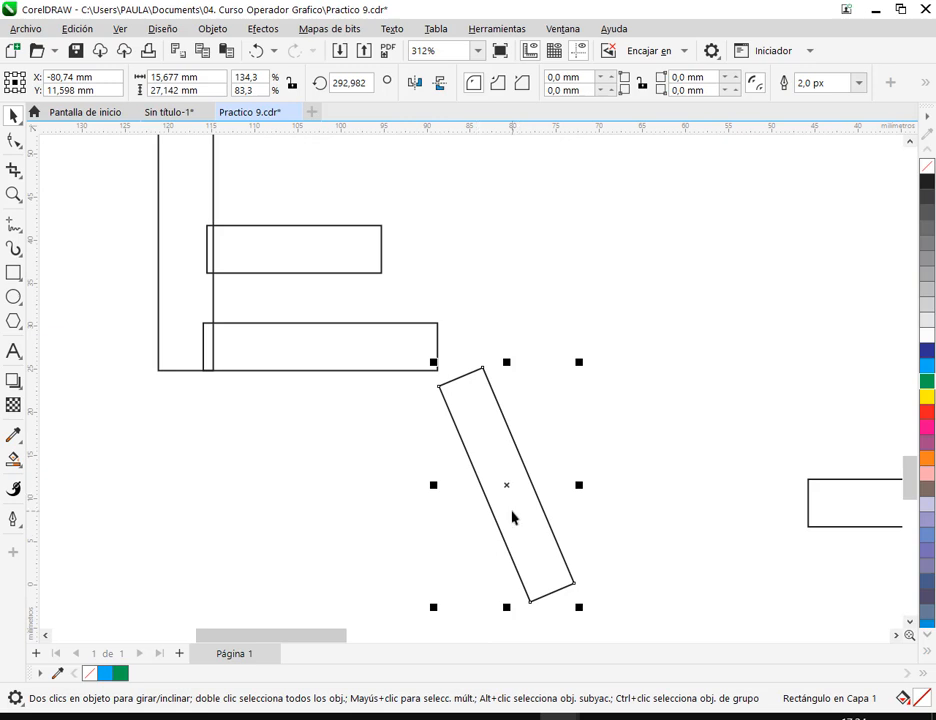
- Adjust the lower-leg rectangle's rotation to about 297°
click(512, 516)
drag(583, 363, 614, 345)
click(614, 345)
scroll(449, 376, up, 2)
- Snap the lower-leg rectangle's upper right corner to the thigh rectangle's upper right corner
click(478, 392)
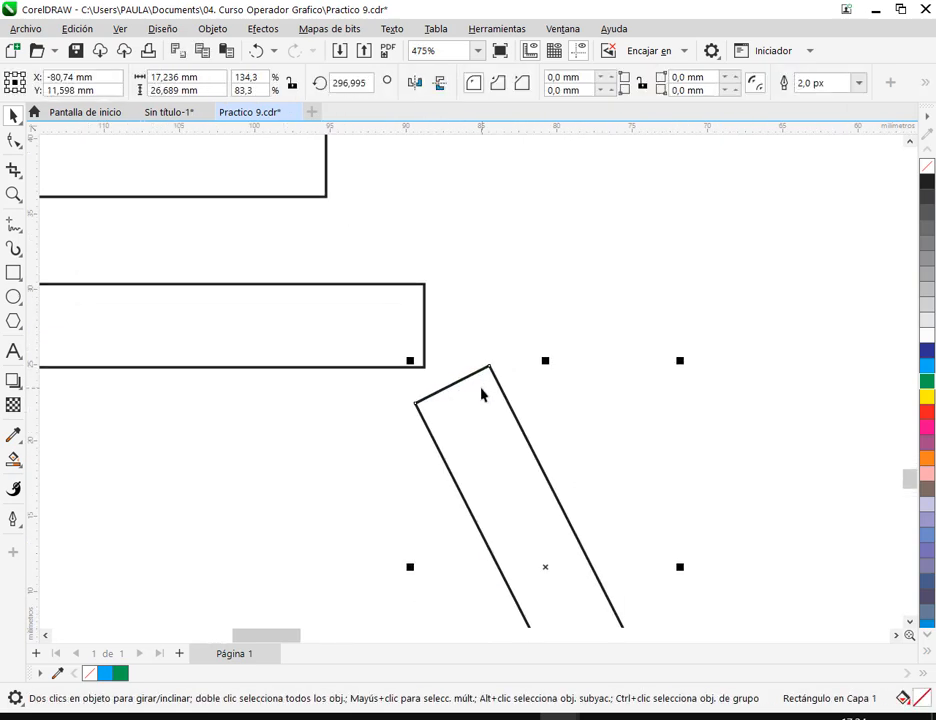
scroll(483, 391, up, 2)
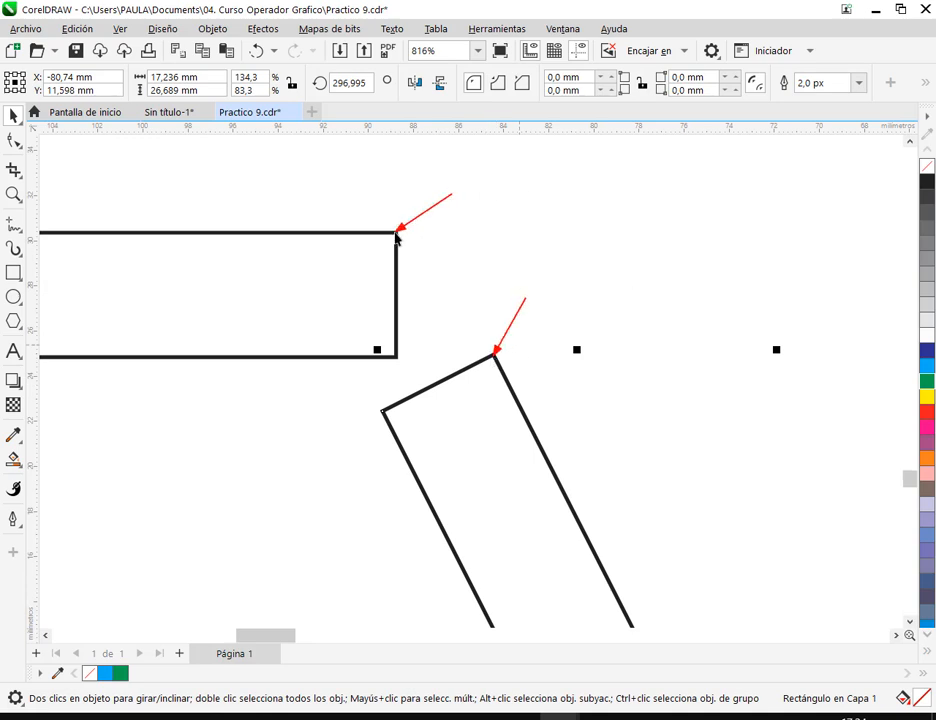
click(493, 376)
click(495, 360)
drag(495, 360, 396, 236)
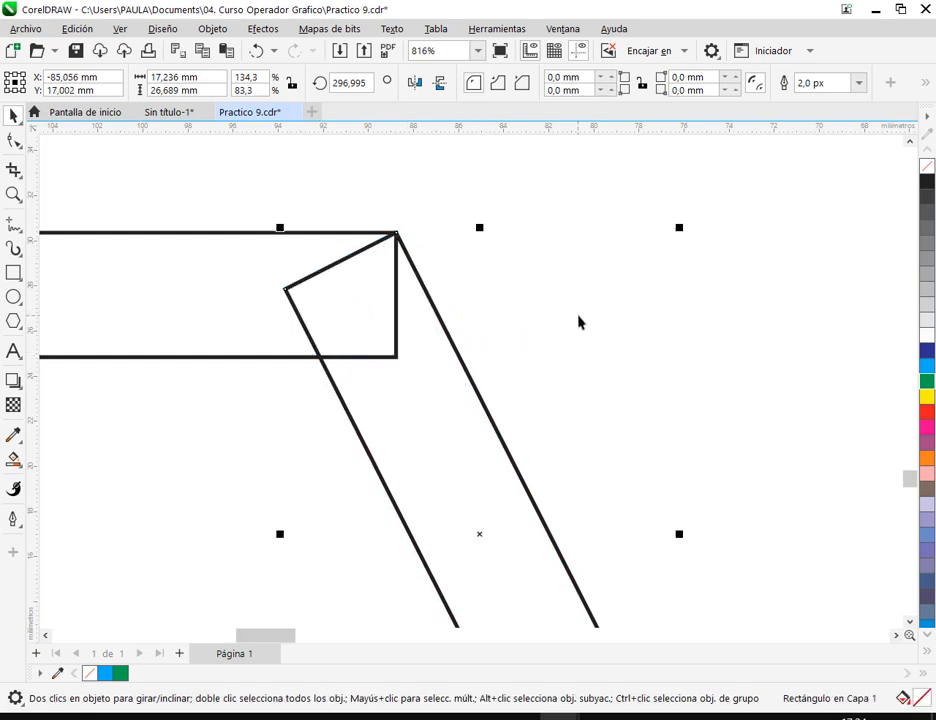
click(548, 322)
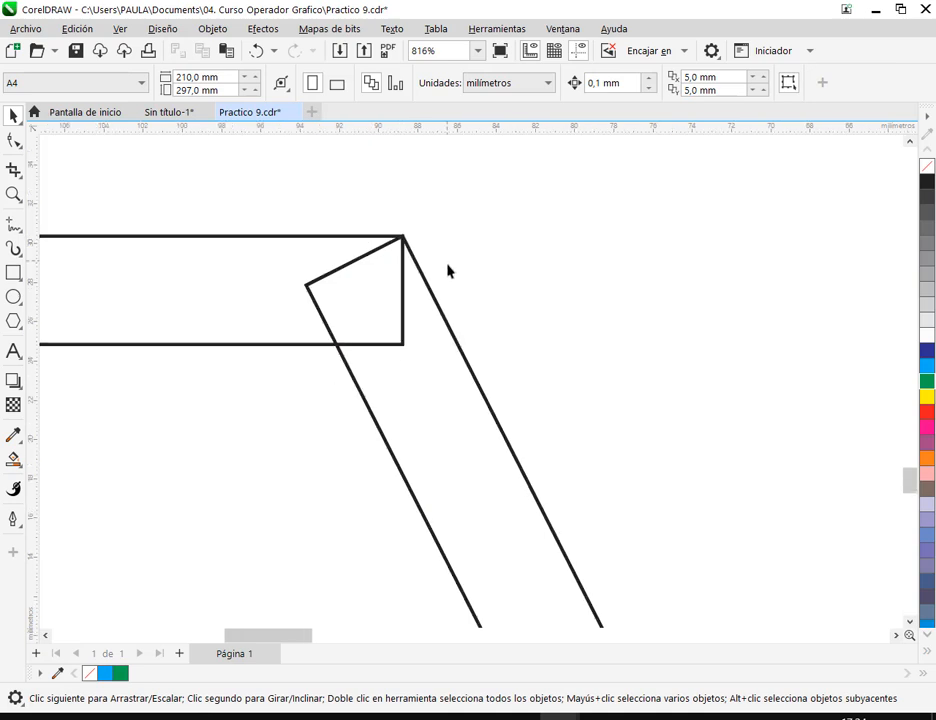
- Move the short foot rectangle closer to the figure, just to the right of the lower leg
scroll(460, 273, down, 2)
scroll(517, 291, down, 1)
drag(539, 307, 549, 395)
scroll(545, 388, down, 1)
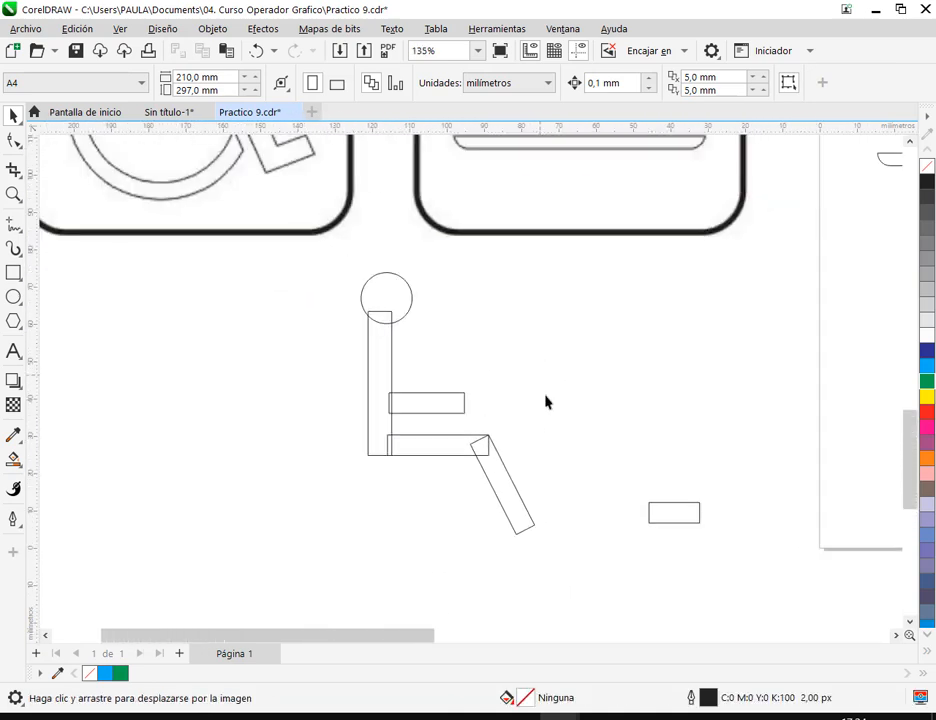
scroll(456, 378, down, 2)
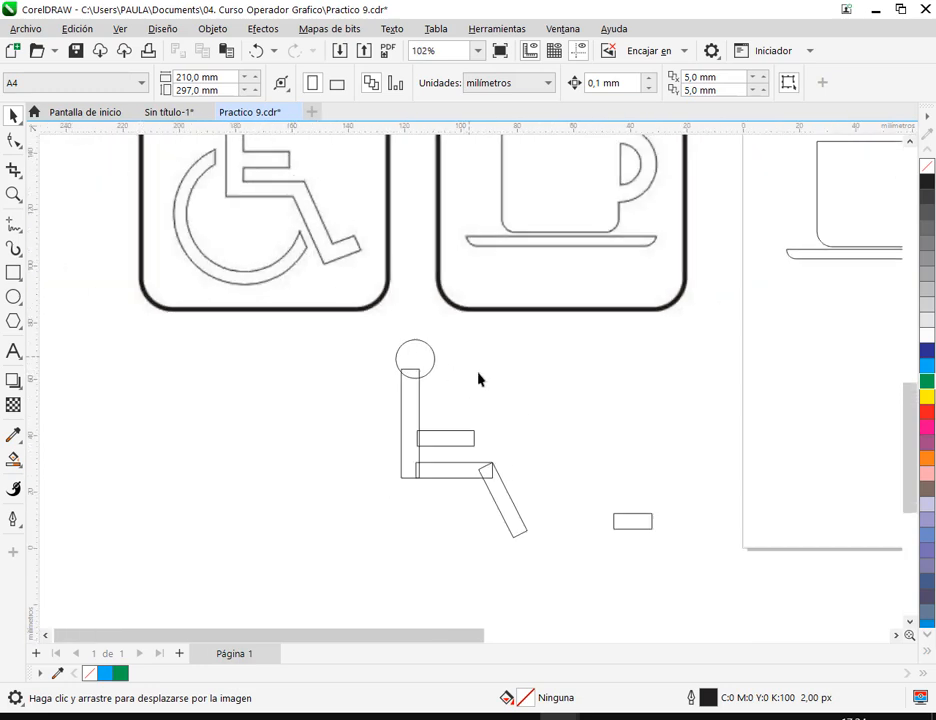
scroll(512, 538, up, 4)
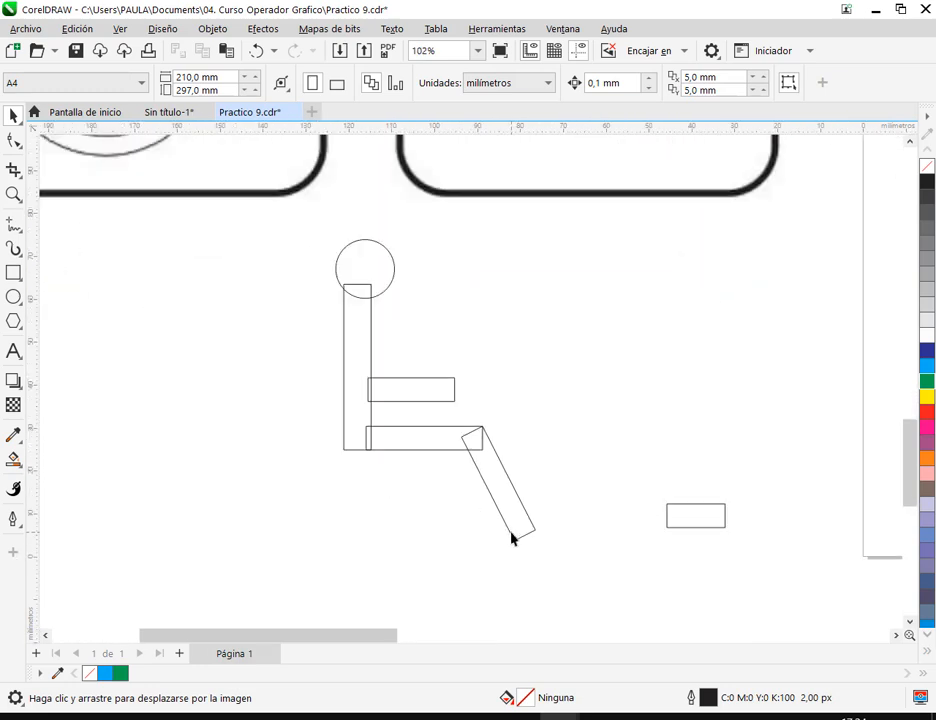
drag(873, 511, 586, 352)
scroll(586, 354, up, 2)
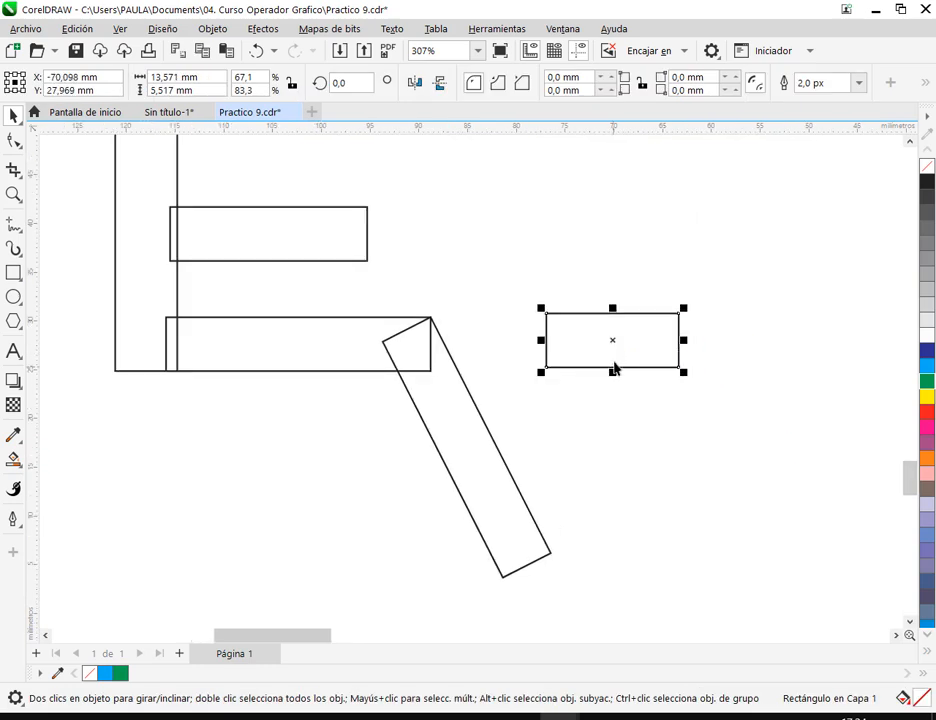
click(645, 328)
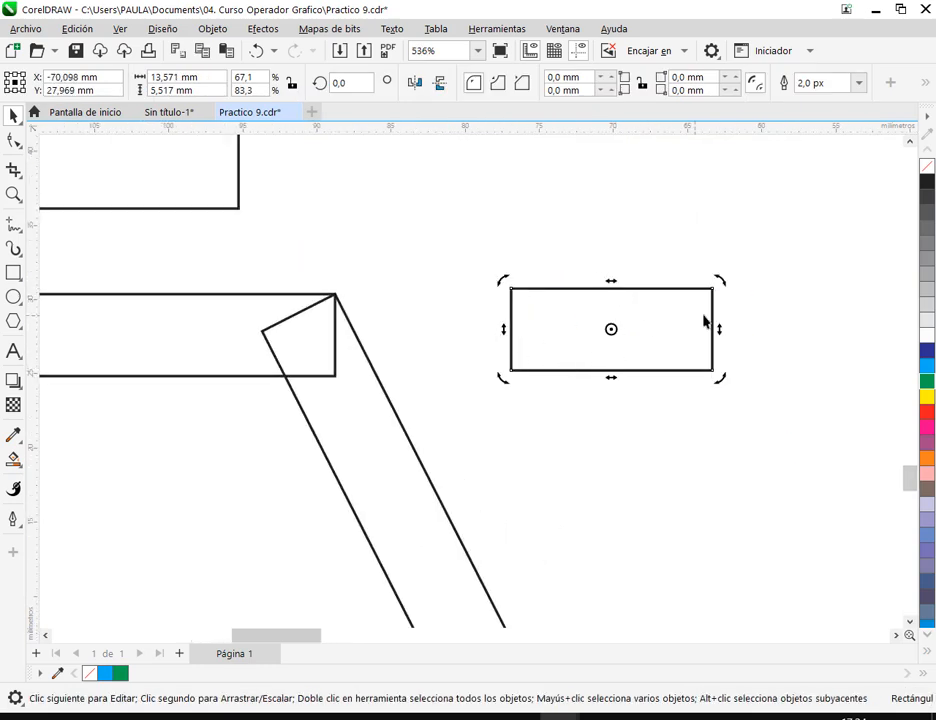
click(619, 434)
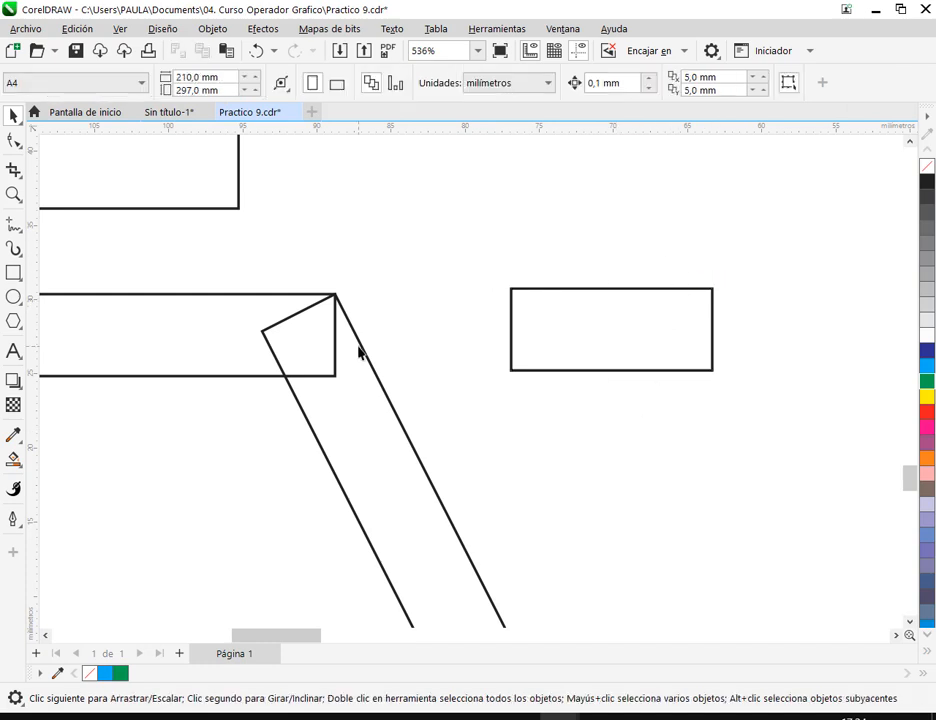
scroll(355, 348, down, 3)
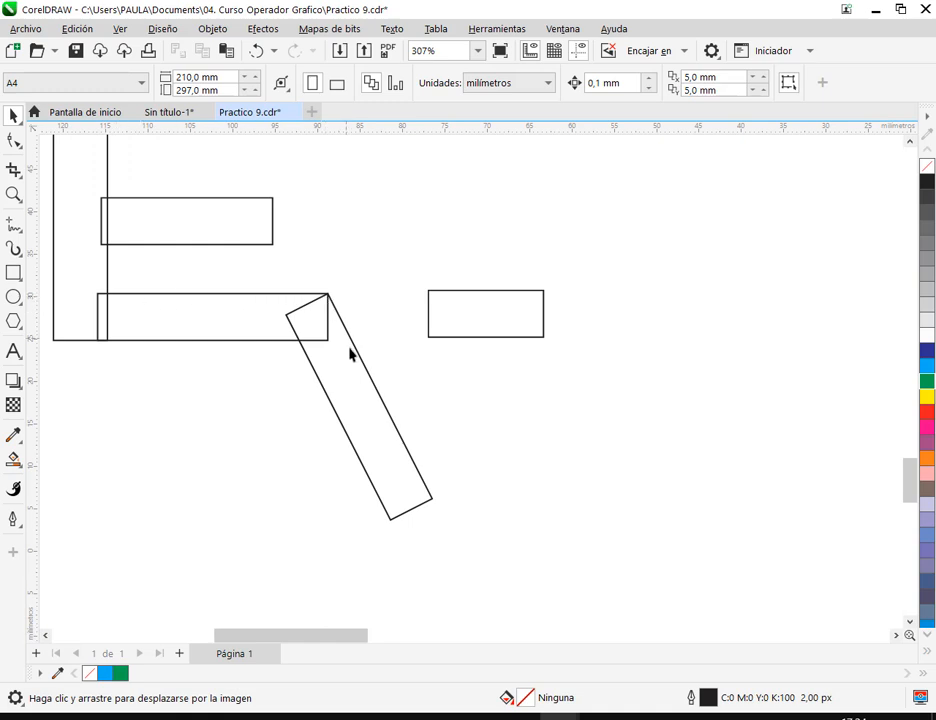
drag(465, 323, 507, 393)
- Rotate the foot rectangle to about 25° and snap its lower left corner to the bottom corner of the lower leg
click(499, 393)
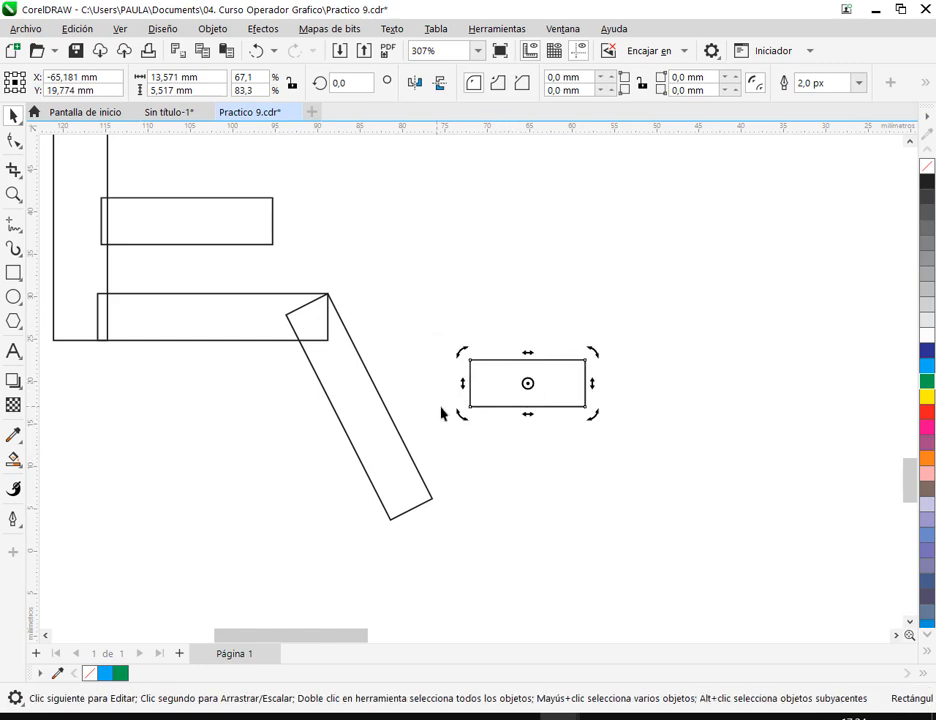
drag(462, 420, 441, 493)
click(600, 471)
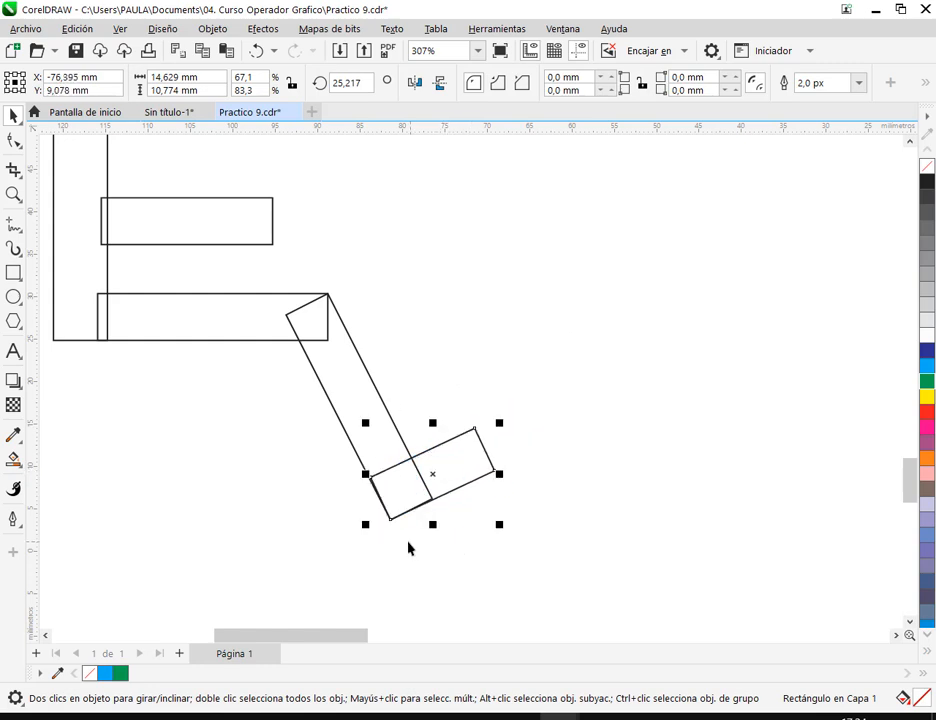
- Fine-tune the foot rectangle's position against the bottom corner of the lower leg
scroll(407, 540, up, 4)
drag(600, 301, 601, 300)
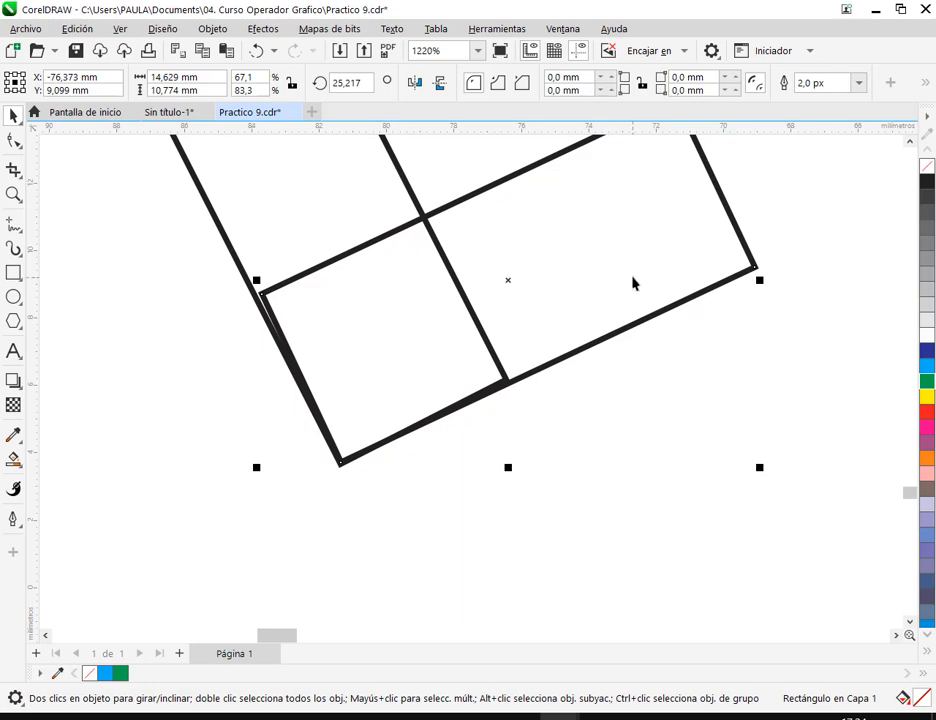
scroll(632, 280, down, 2)
- Examine how the lower leg and foot meet in the reference wheelchair sign
drag(465, 327, 633, 593)
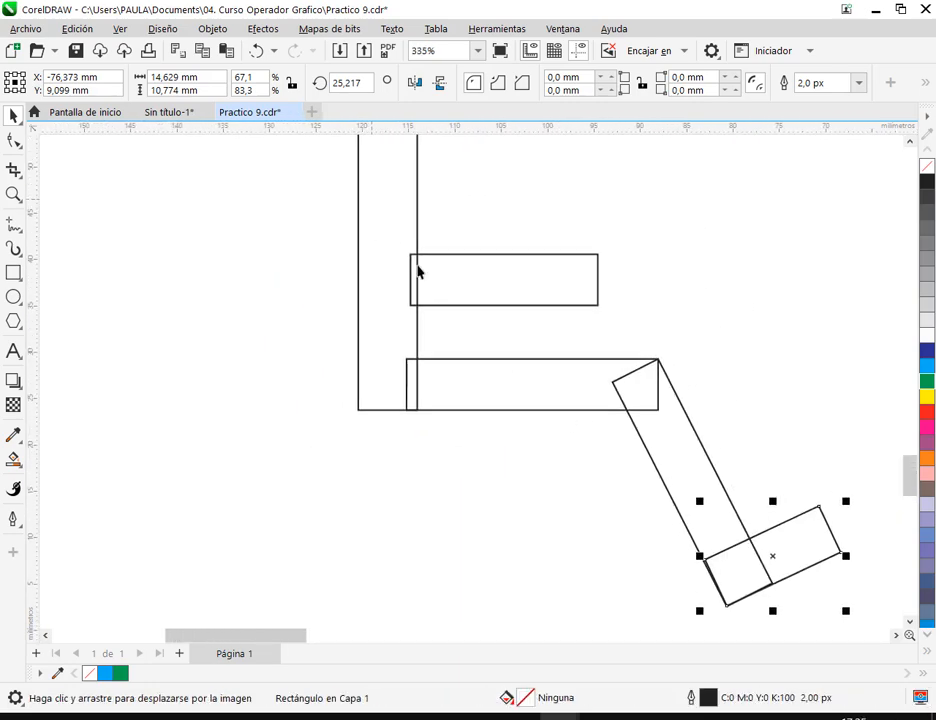
drag(372, 205, 480, 394)
drag(330, 219, 390, 406)
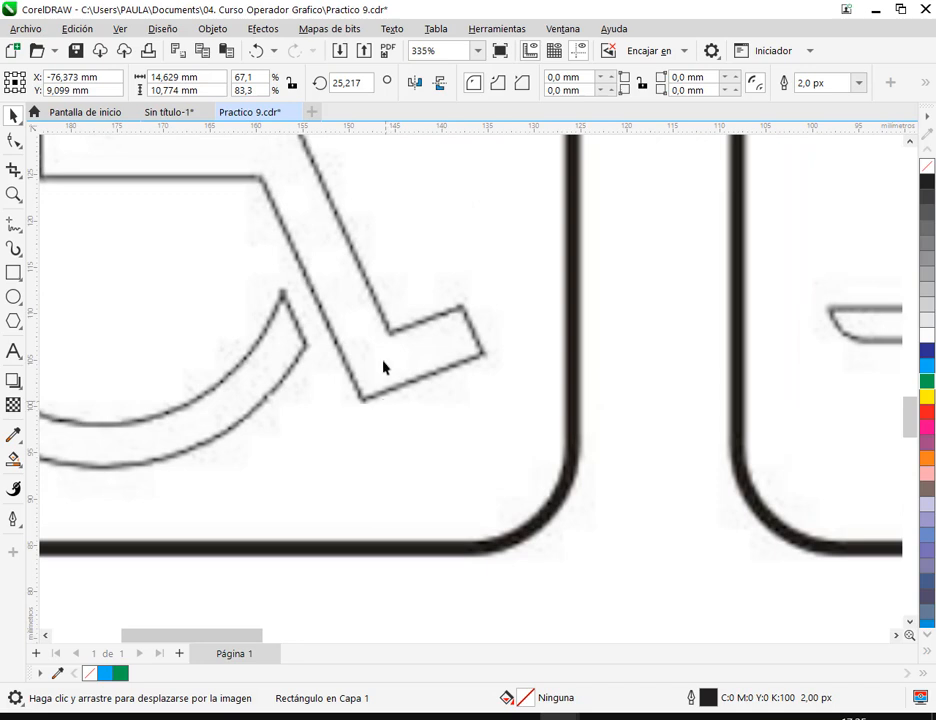
mouse_move(382, 311)
mouse_down()
mouse_move(409, 380)
mouse_move(372, 400)
mouse_move(476, 359)
mouse_up()
drag(339, 352, 460, 310)
drag(262, 181, 363, 403)
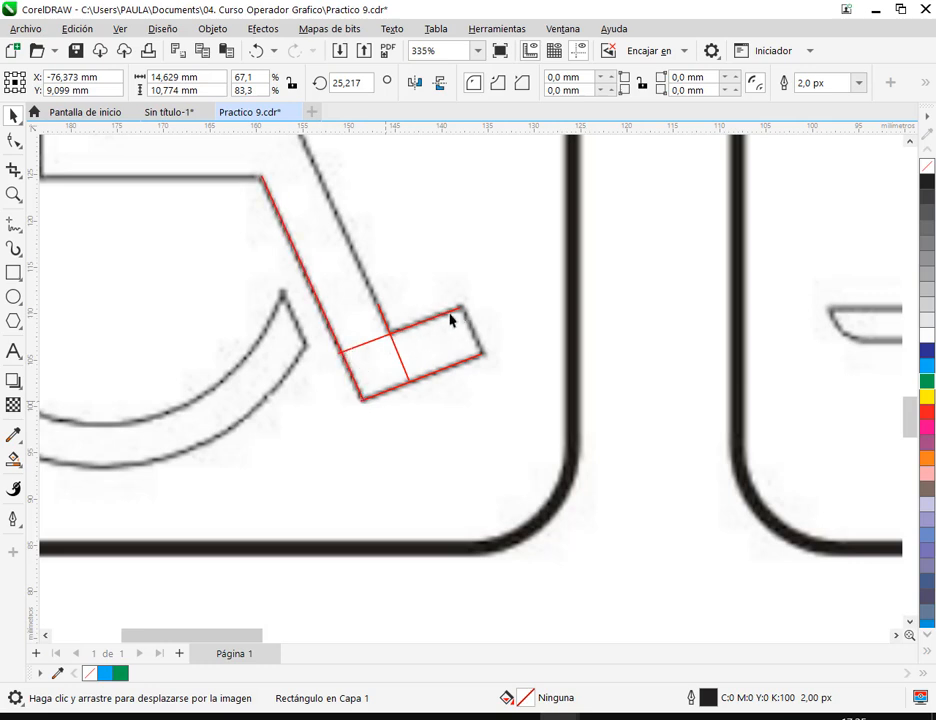
key(Escape)
scroll(493, 288, down, 7)
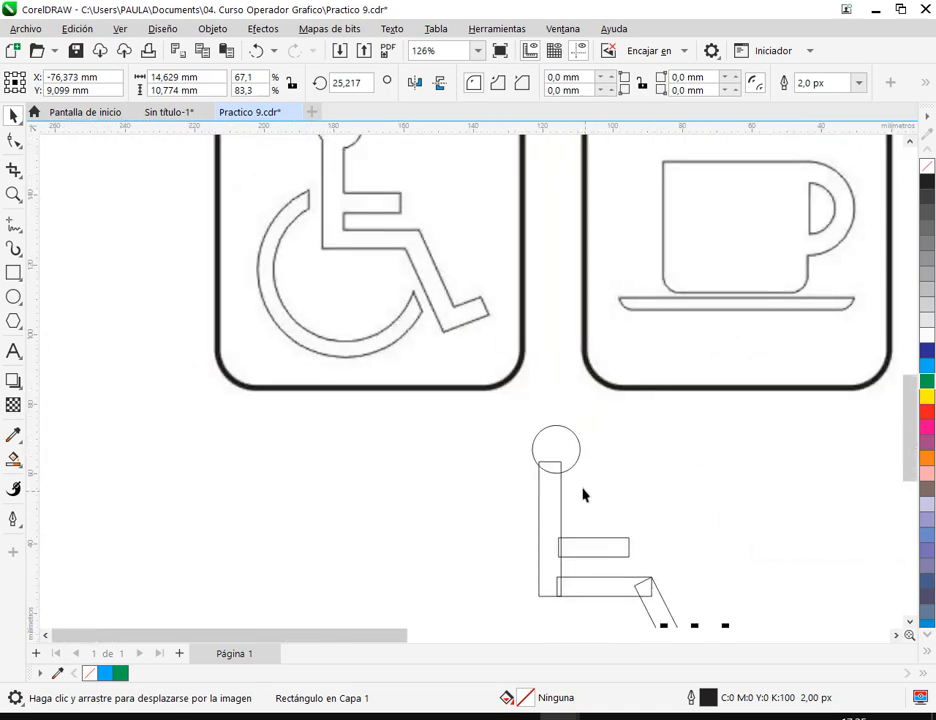
- Reset the foot rectangle's rotation to 0° and move it clear of the lower leg, to its right
drag(660, 608, 459, 393)
scroll(490, 445, up, 4)
scroll(500, 447, up, 4)
drag(368, 84, 277, 88)
text(0)
key(Return)
drag(543, 389, 636, 370)
- Set the lower-leg rectangle's rotation to 296° and snap its upper right corner to the thigh rectangle's upper right corner
click(402, 364)
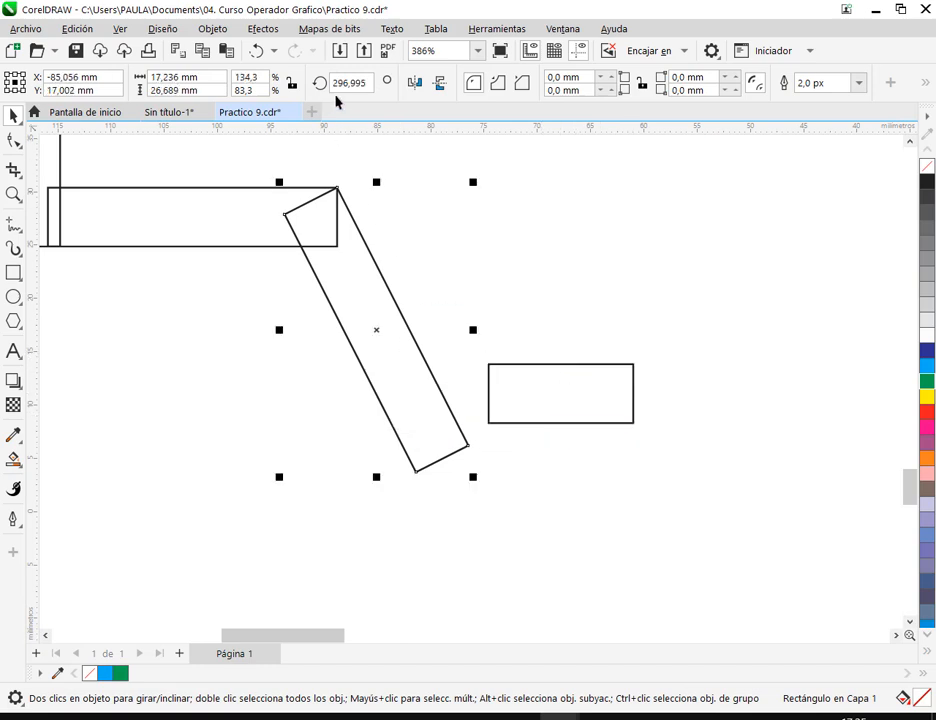
drag(348, 88, 397, 92)
key(BackSpace)
key(Return)
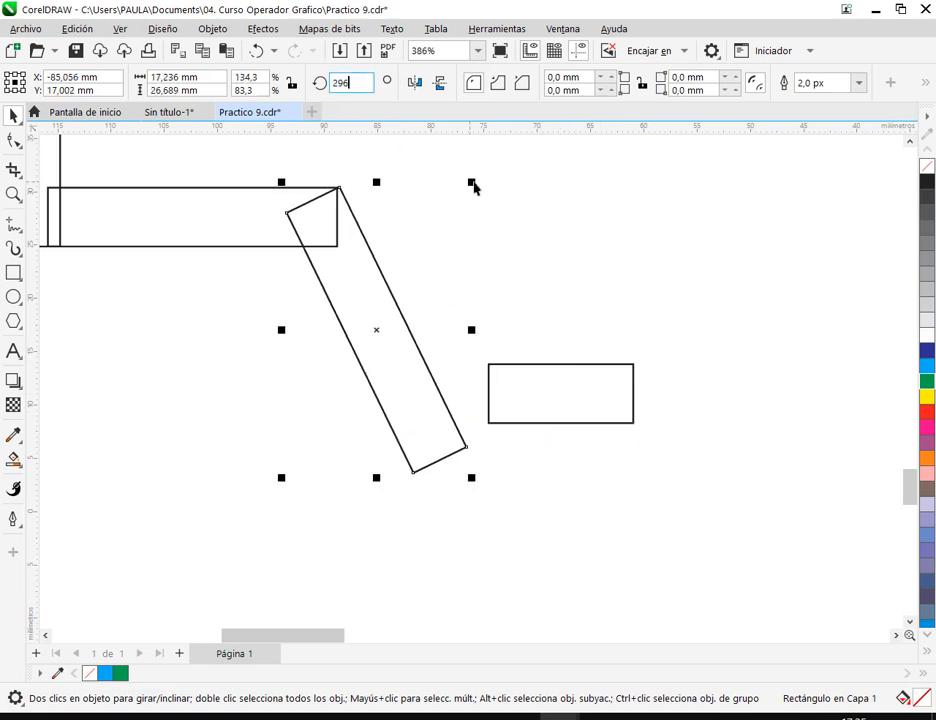
click(405, 204)
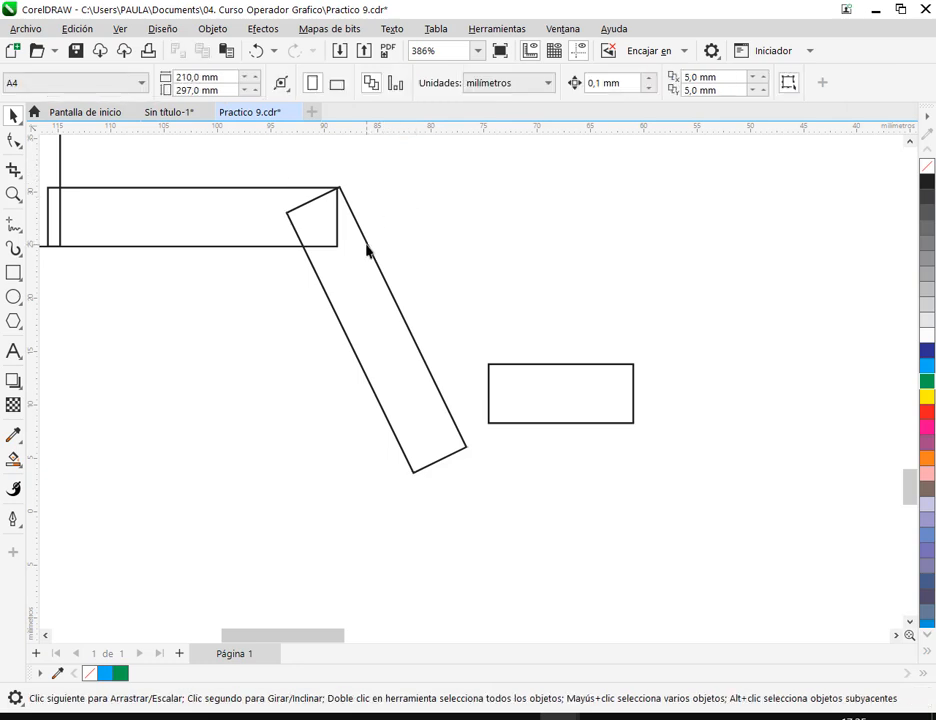
click(367, 245)
scroll(338, 168, up, 11)
drag(364, 292, 337, 259)
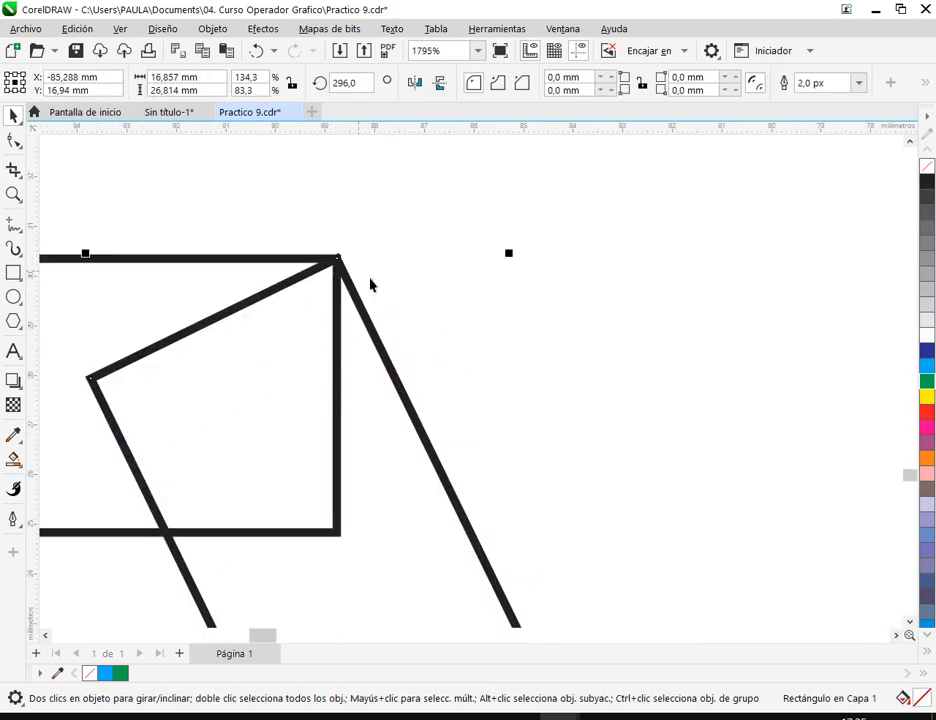
scroll(428, 328, down, 7)
- Try rotating the foot rectangle to 296°, and set its rotation back to 0°
click(602, 514)
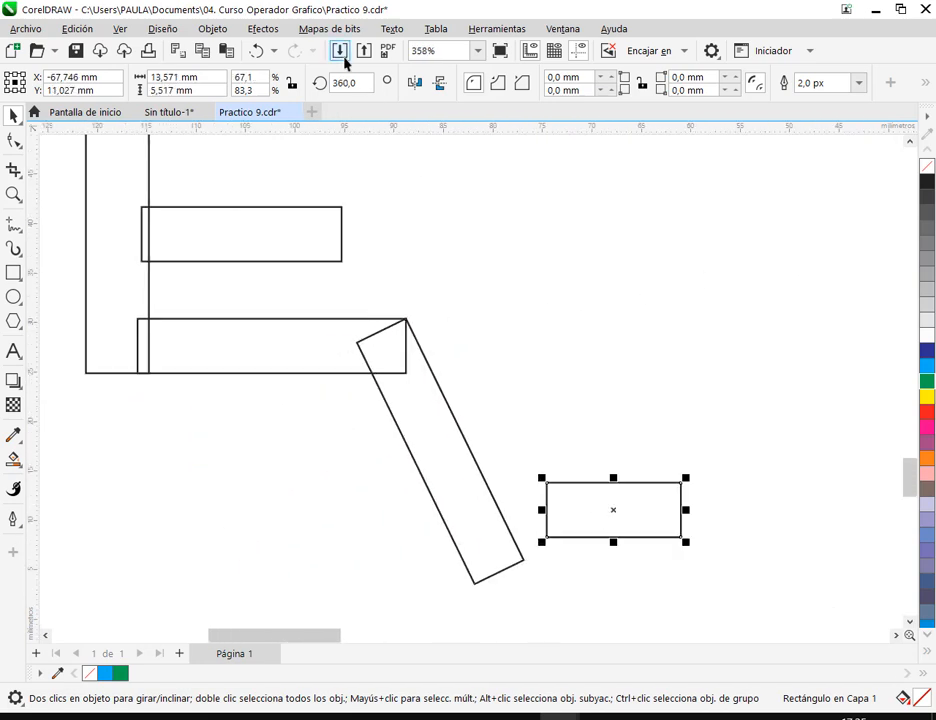
click(358, 85)
text(2)
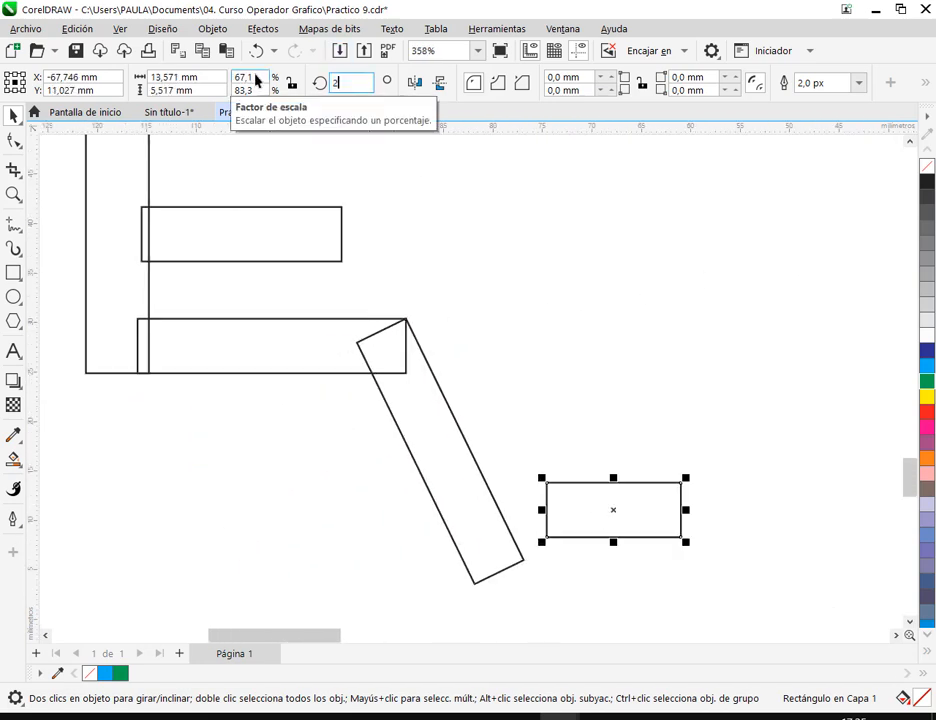
text(96)
key(Return)
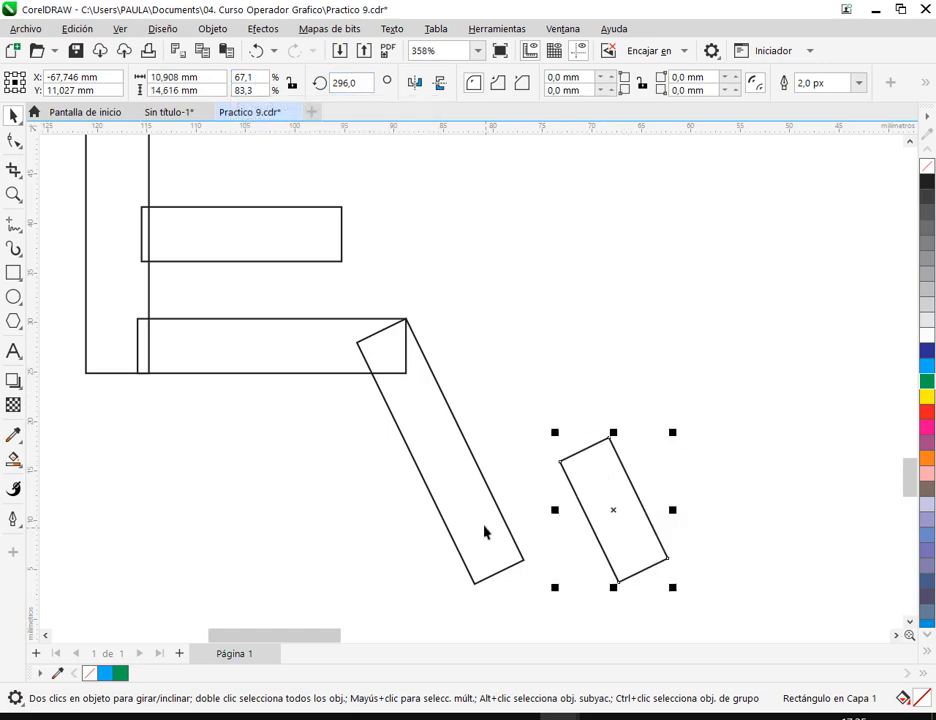
click(362, 82)
text(0)
key(Return)
- Move the horizontal foot rectangle slightly up and to the right, clear of the lower leg
click(714, 484)
drag(606, 518, 627, 493)
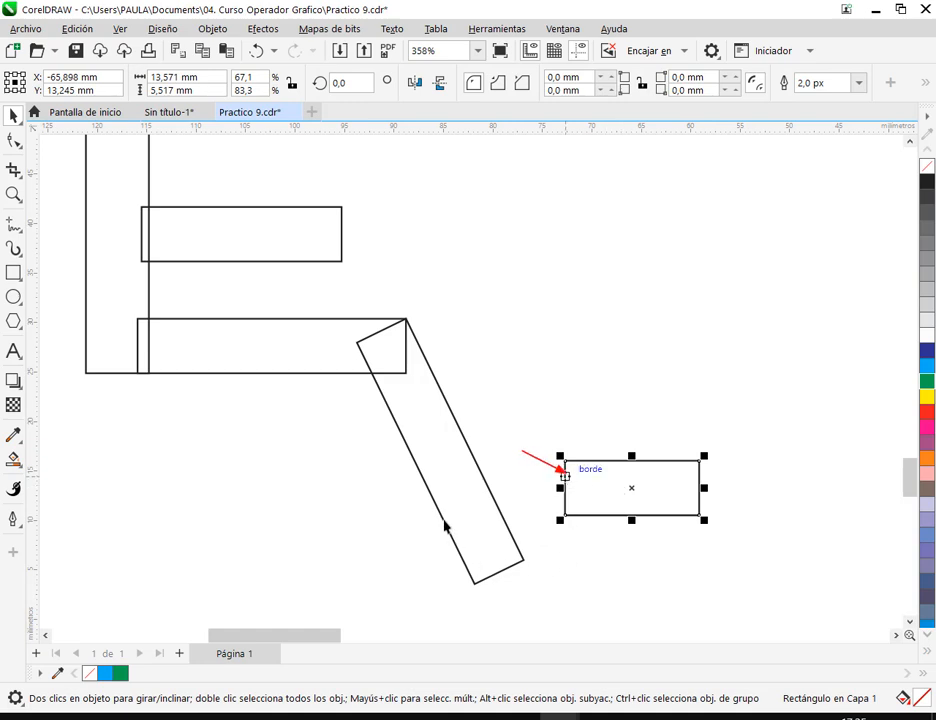
drag(447, 533, 475, 590)
click(567, 569)
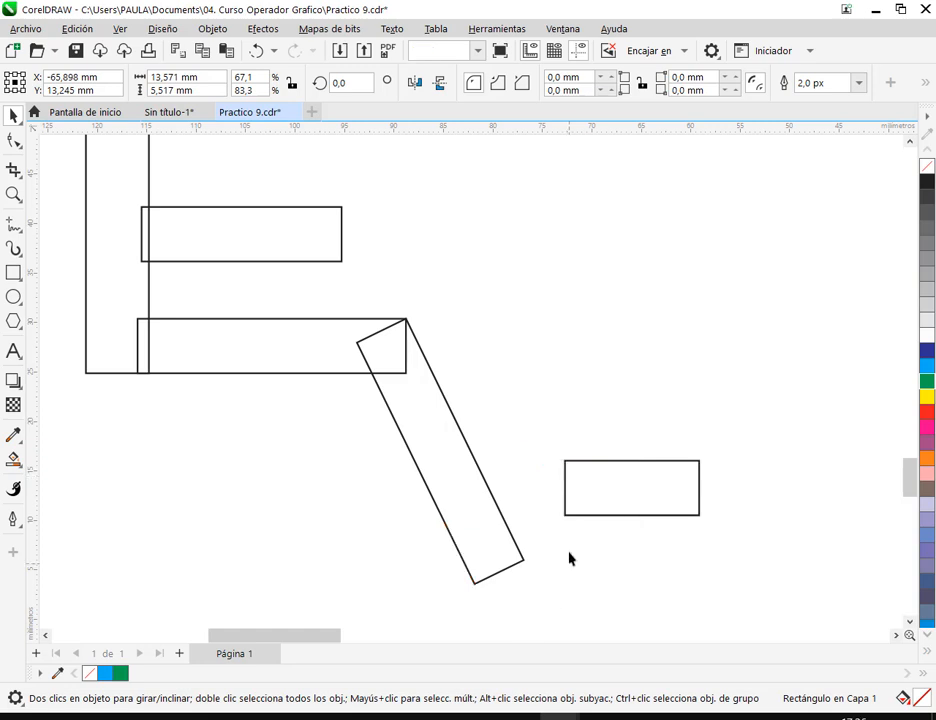
drag(605, 493, 607, 480)
scroll(553, 465, up, 4)
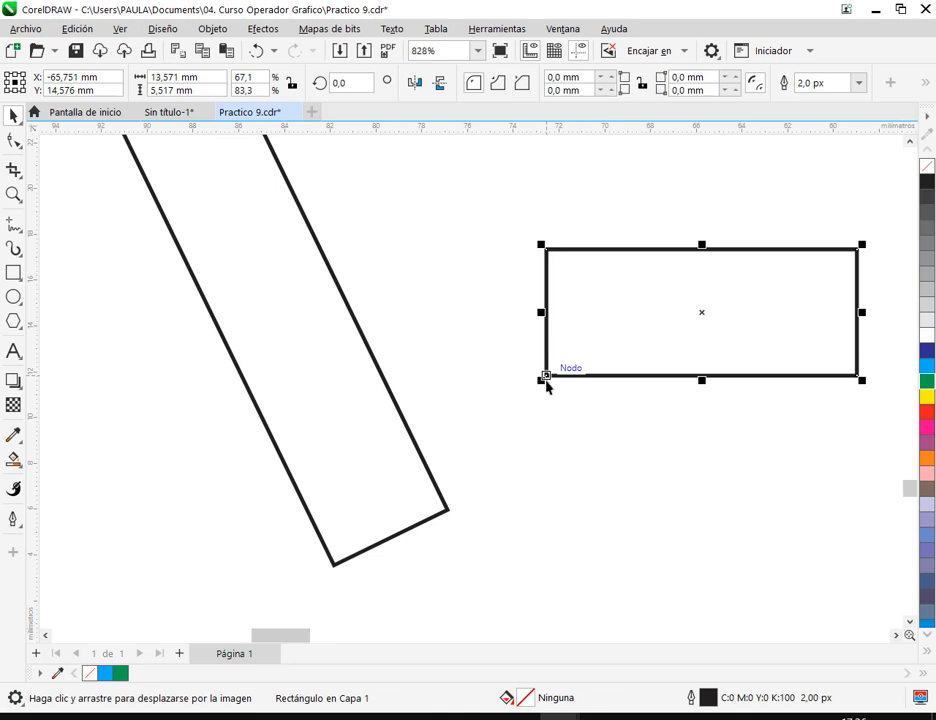
- Check which snapping options are enabled for guidelines, objects and the page
click(120, 31)
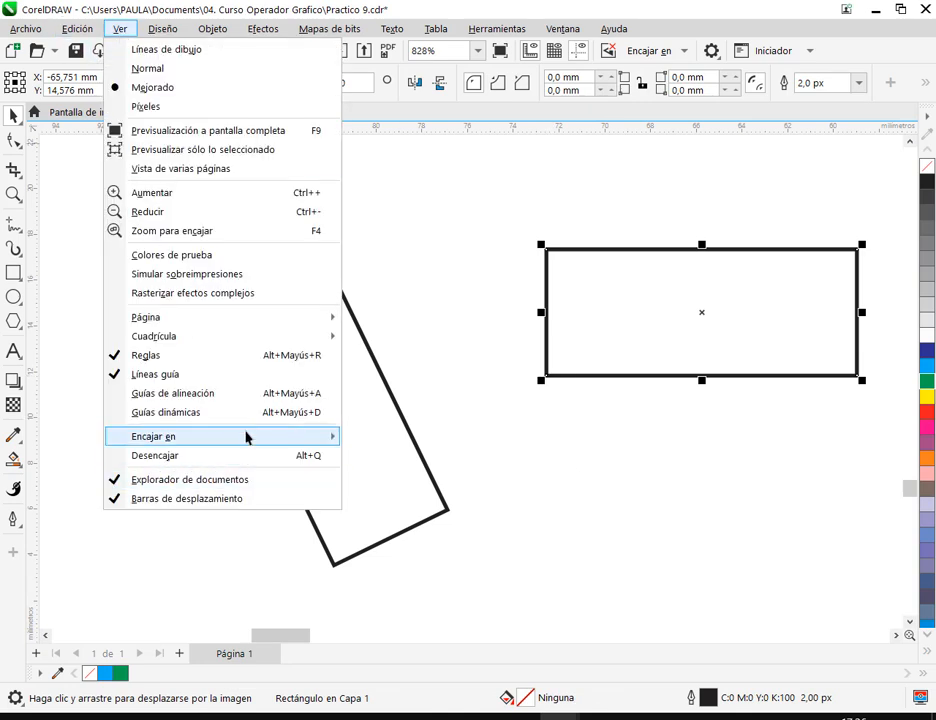
mouse_move(253, 434)
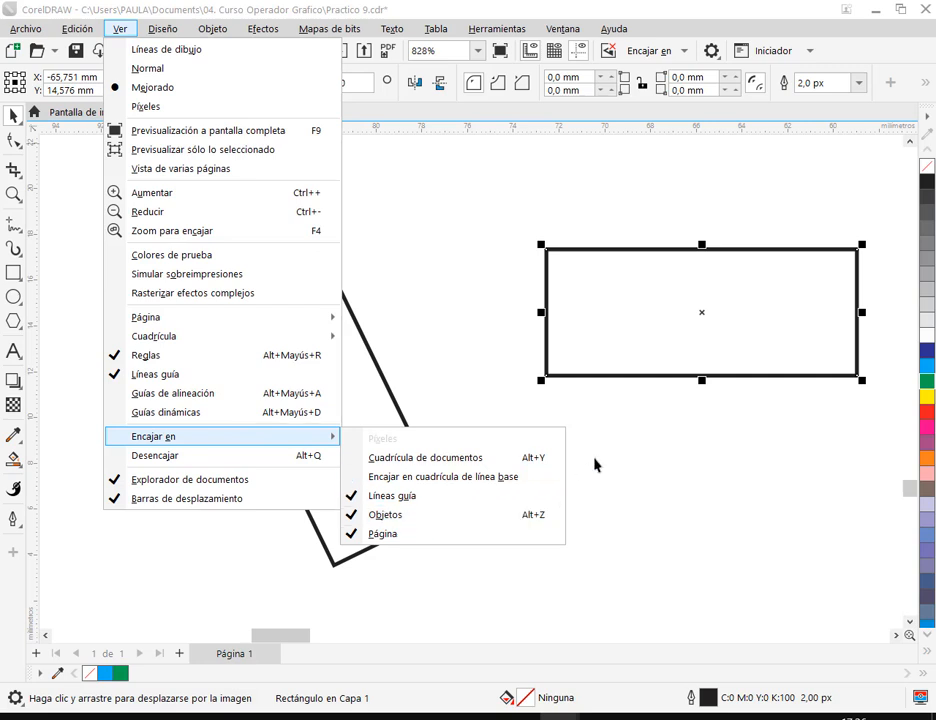
click(611, 347)
click(623, 355)
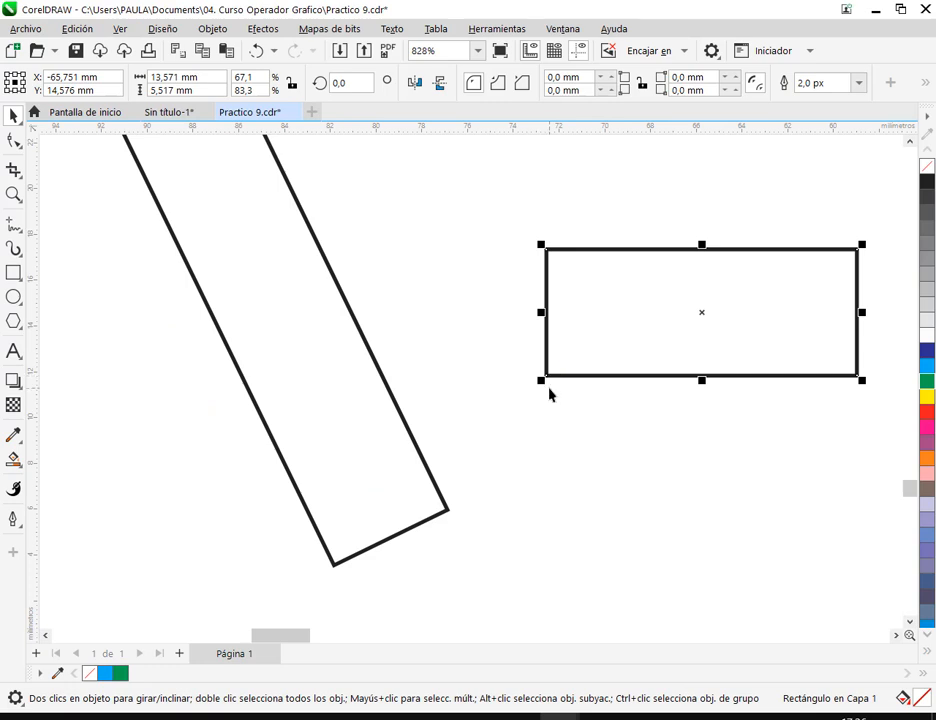
- Snap the foot rectangle's lower left corner to the bottom corner of the lower leg
drag(523, 361, 563, 393)
mouse_move(537, 459)
mouse_down()
mouse_move(541, 381)
mouse_move(466, 438)
mouse_move(386, 542)
mouse_move(334, 565)
mouse_up()
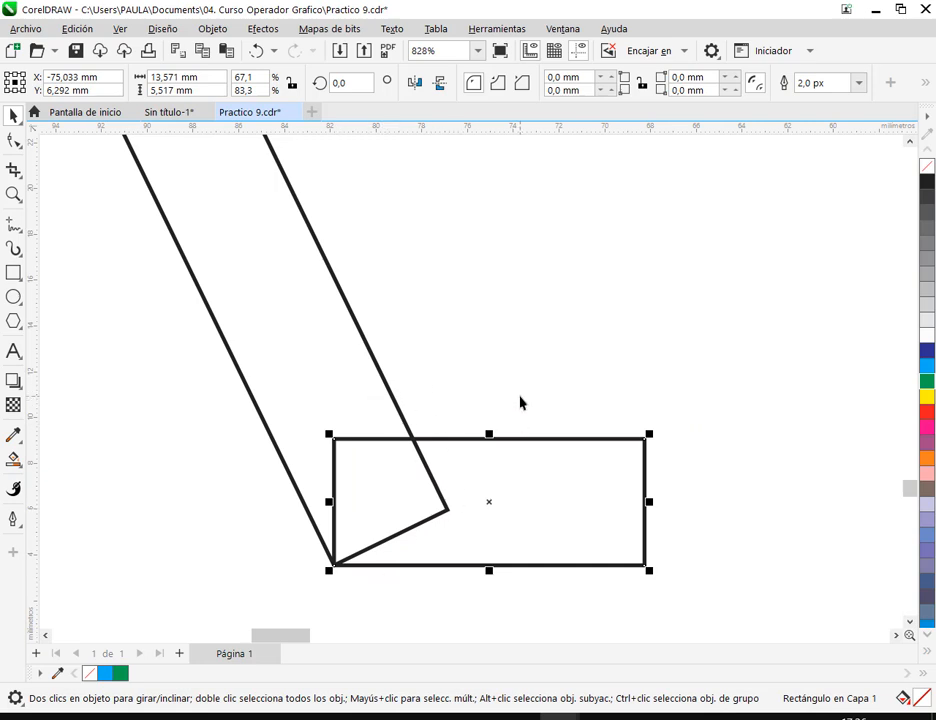
drag(336, 566, 387, 543)
drag(368, 556, 332, 568)
scroll(349, 518, up, 4)
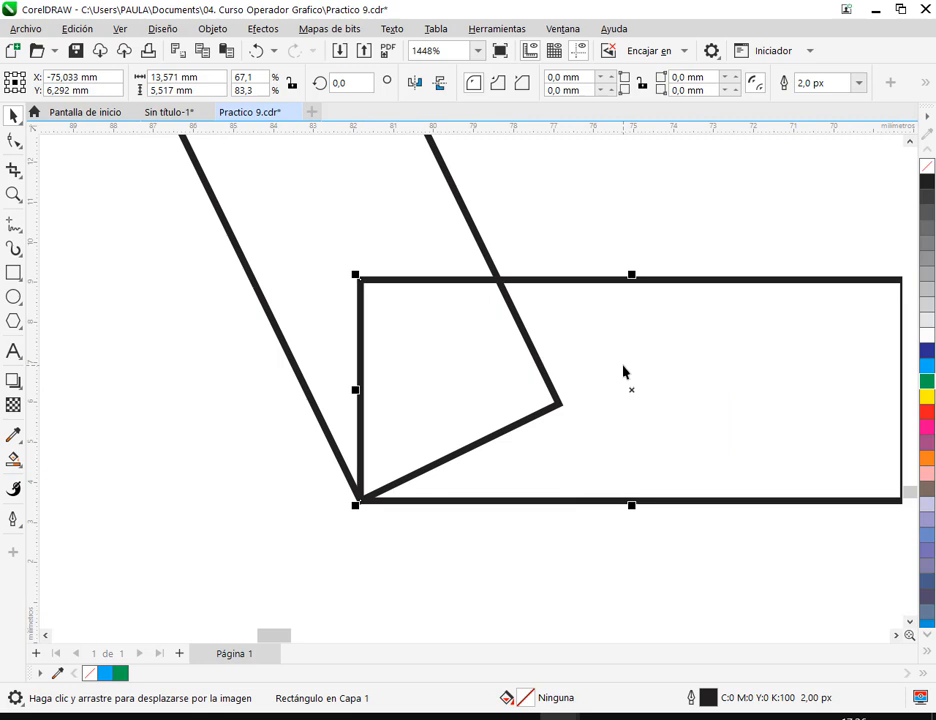
- Try rotating the foot rectangle about its own center to about 39°, and undo the rotation
click(622, 355)
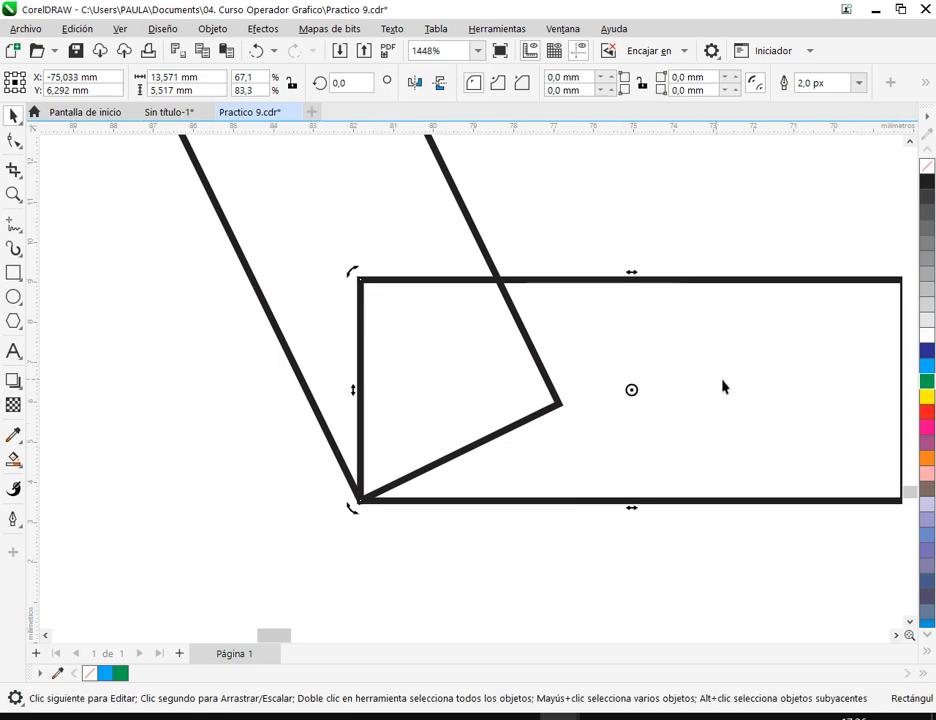
drag(632, 381, 481, 391)
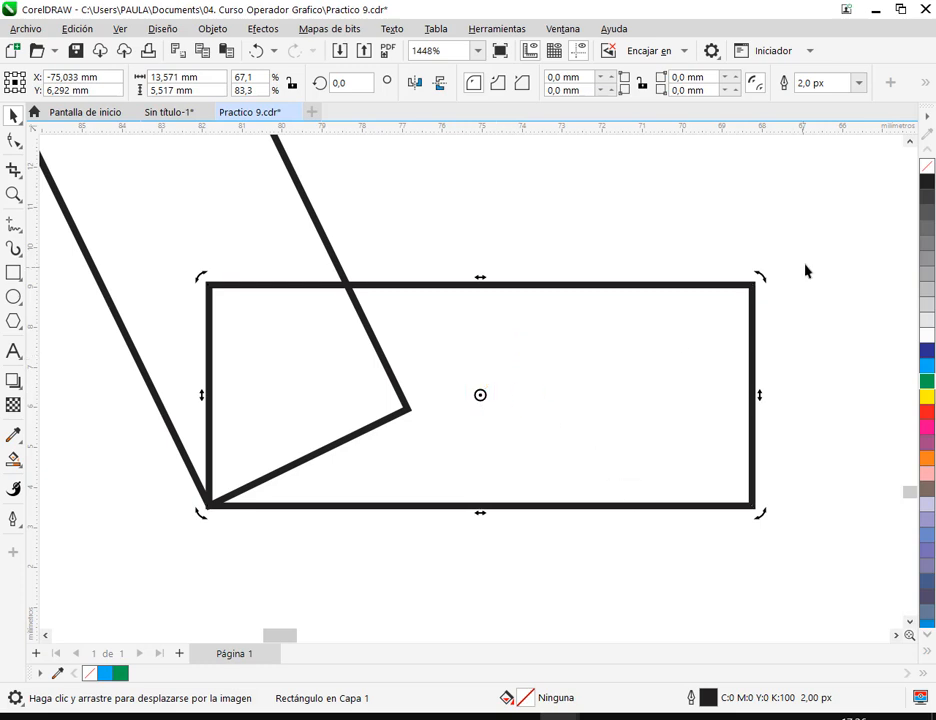
drag(764, 284, 600, 170)
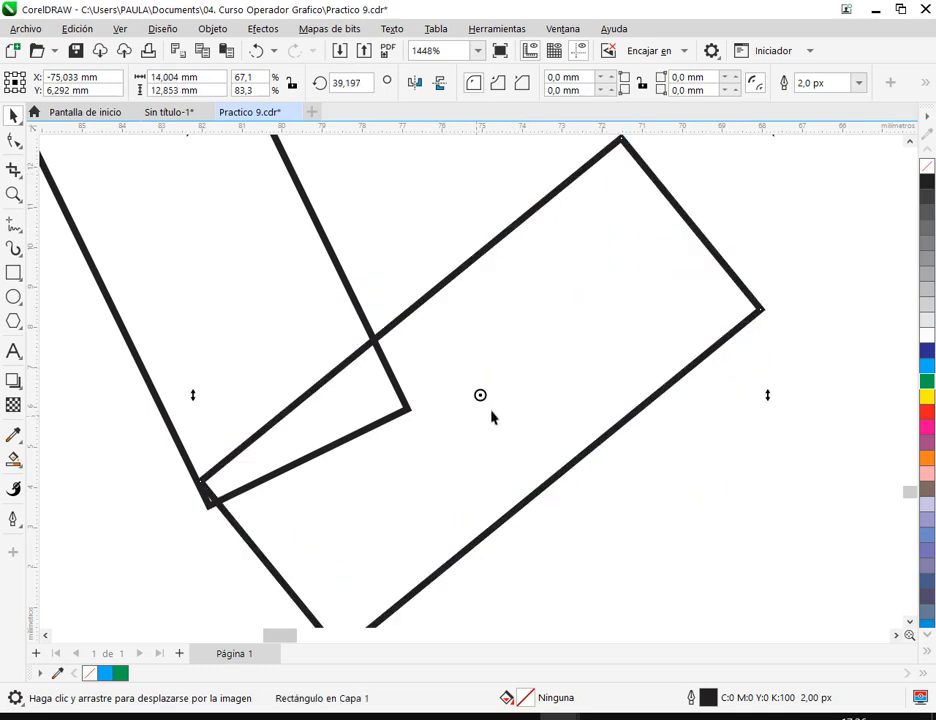
key(ctrl+z)
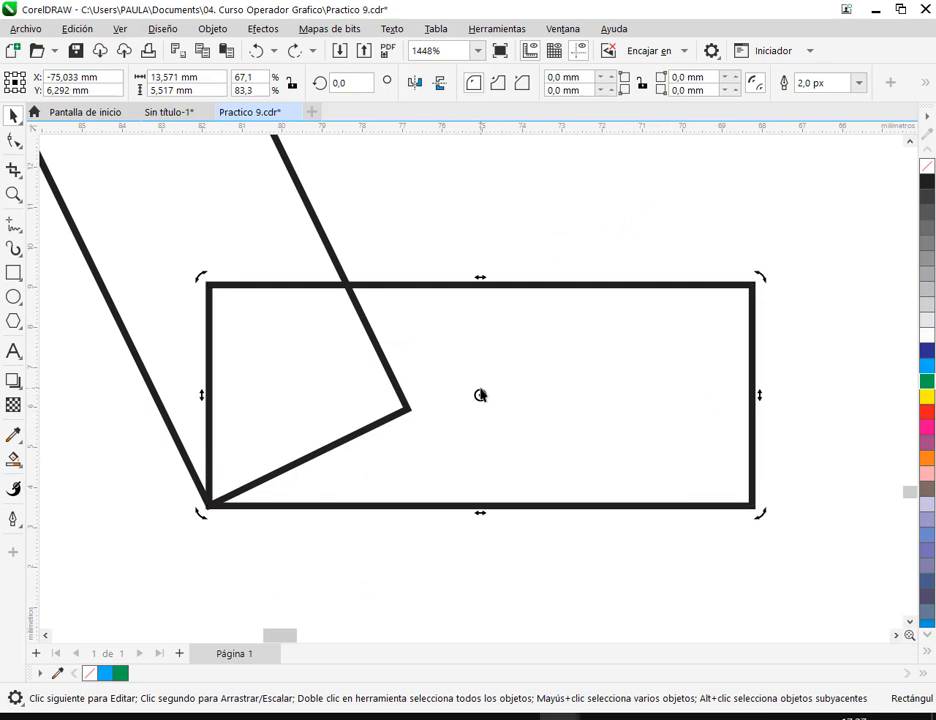
- Move the foot rectangle's rotation center to its lower left corner and rotate it about 26° to align with the lower leg
mouse_move(481, 397)
mouse_down()
mouse_move(666, 332)
mouse_move(723, 459)
mouse_move(491, 334)
mouse_up()
mouse_move(492, 334)
mouse_down()
mouse_move(200, 503)
mouse_move(208, 505)
mouse_up()
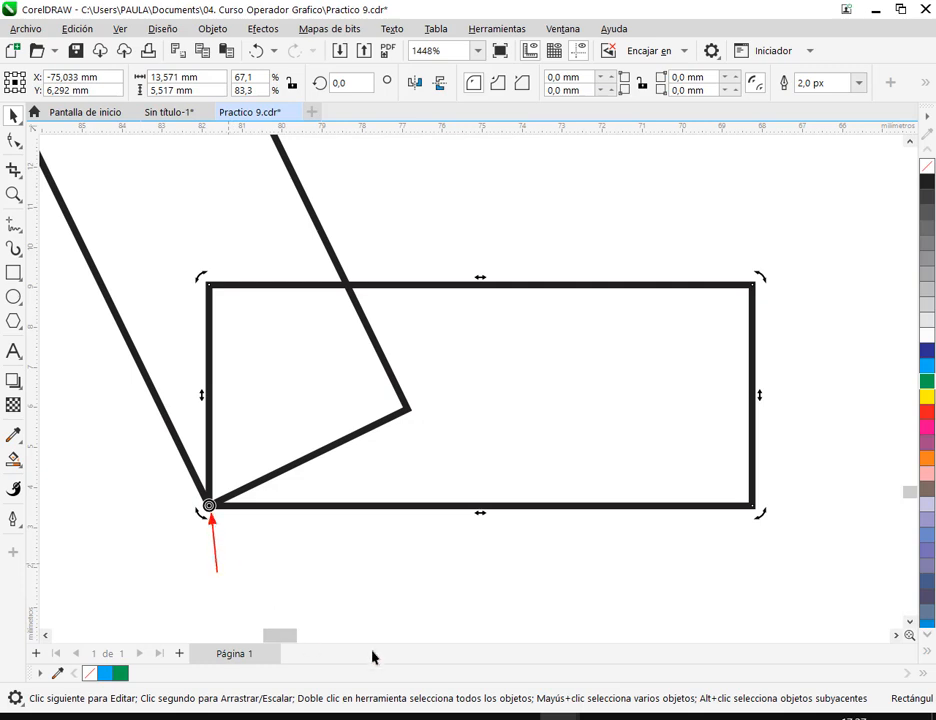
drag(371, 550, 500, 581)
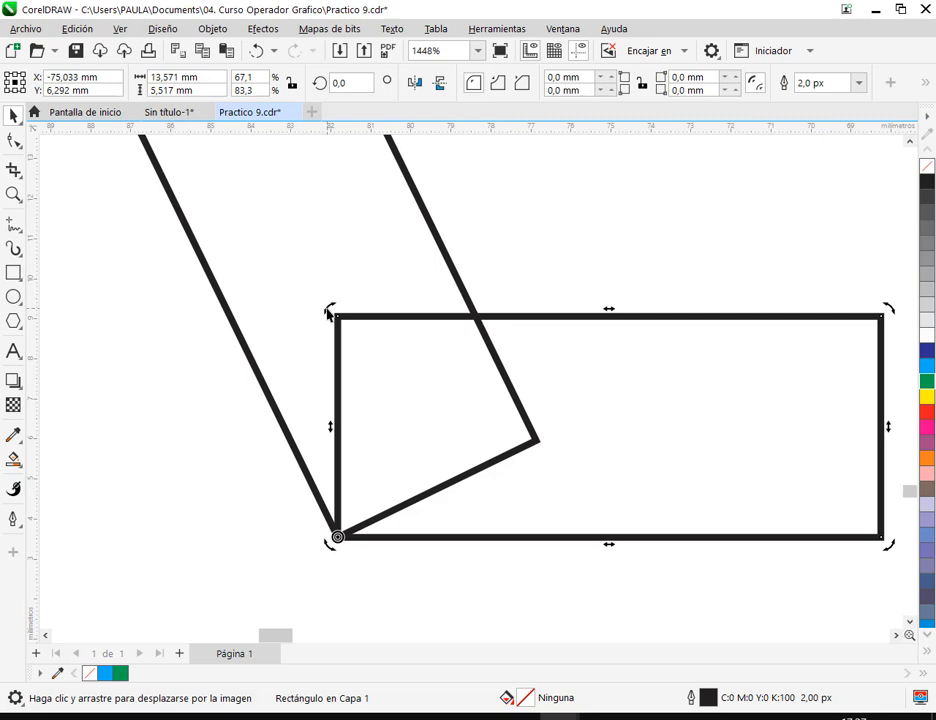
drag(328, 314, 268, 408)
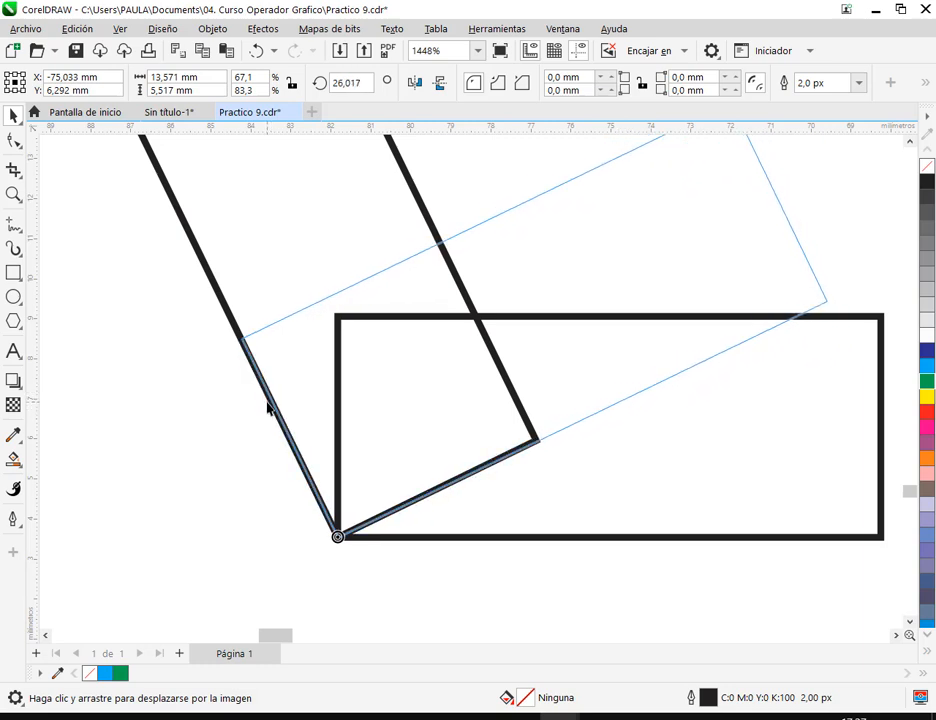
drag(268, 406, 268, 406)
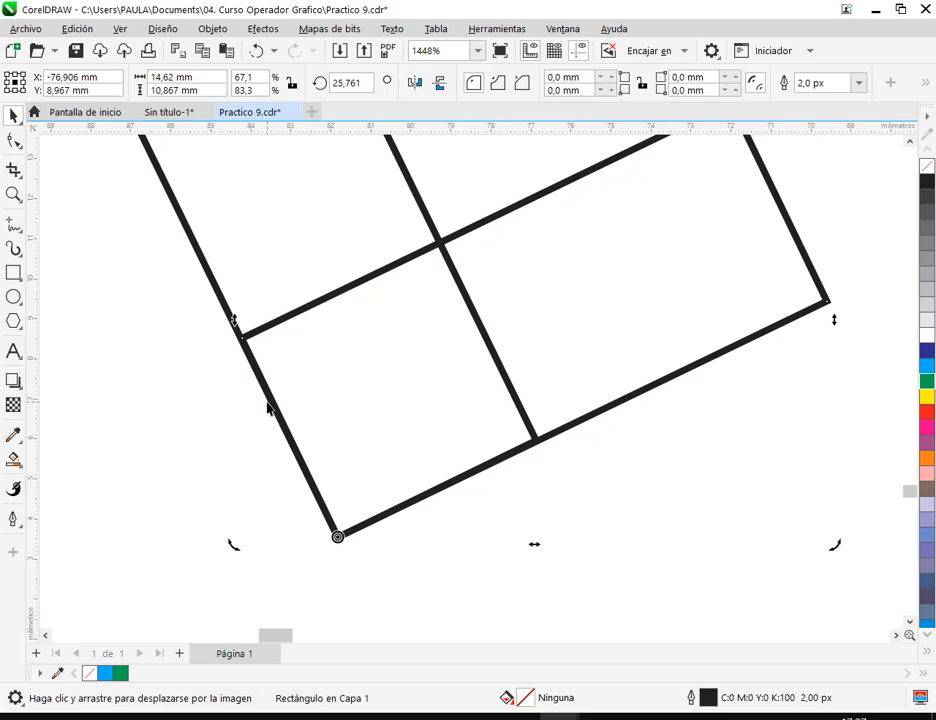
click(564, 484)
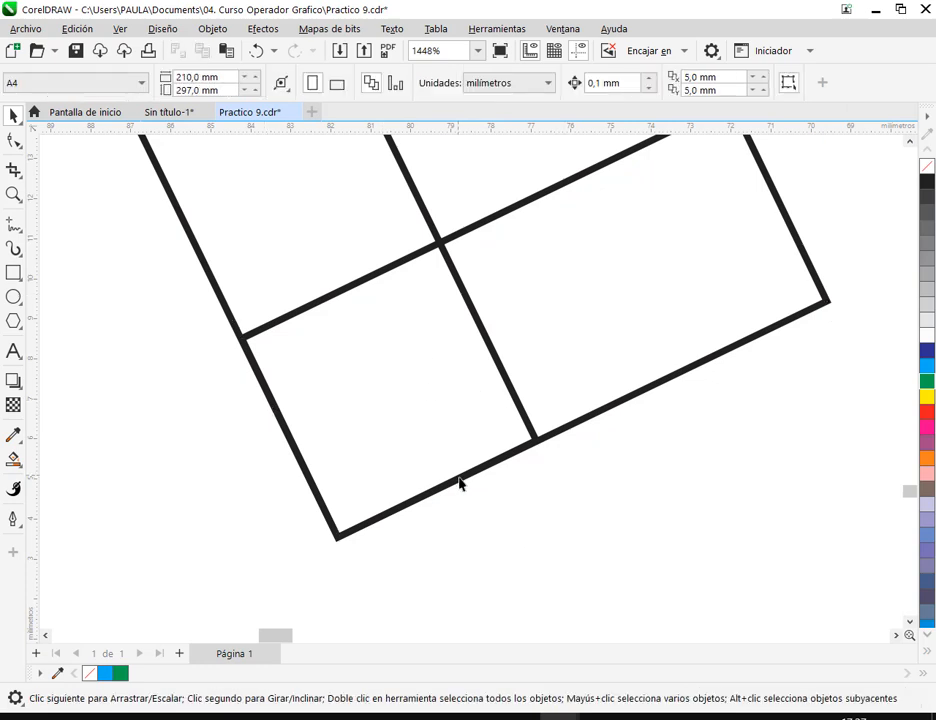
- Move the foot rectangle away from the lower leg and reset its rotation to 0°
scroll(460, 472, down, 6)
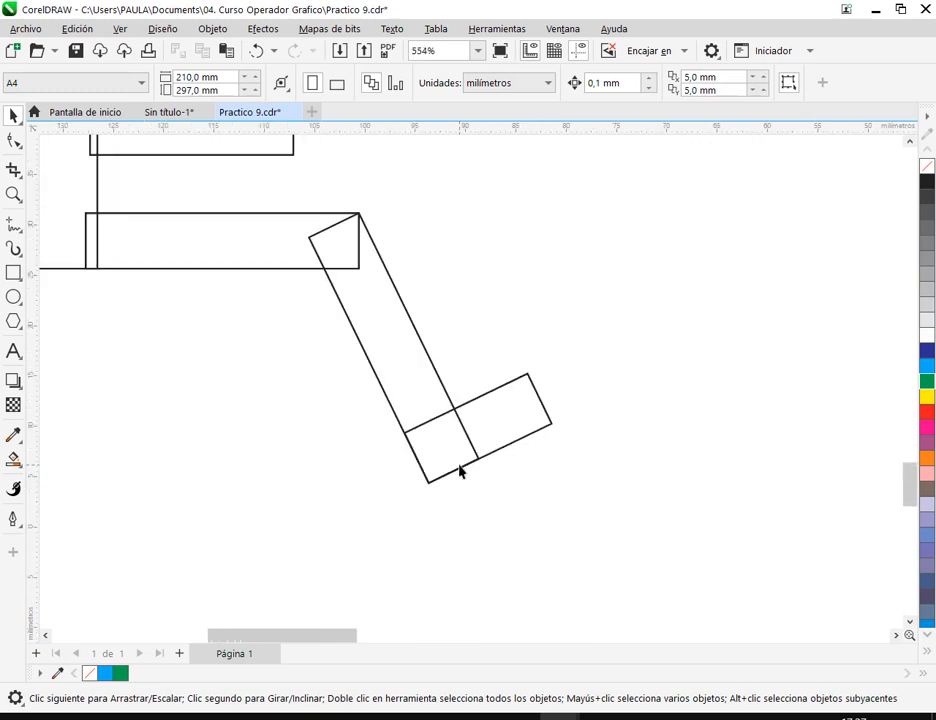
scroll(460, 472, down, 4)
drag(474, 455, 517, 493)
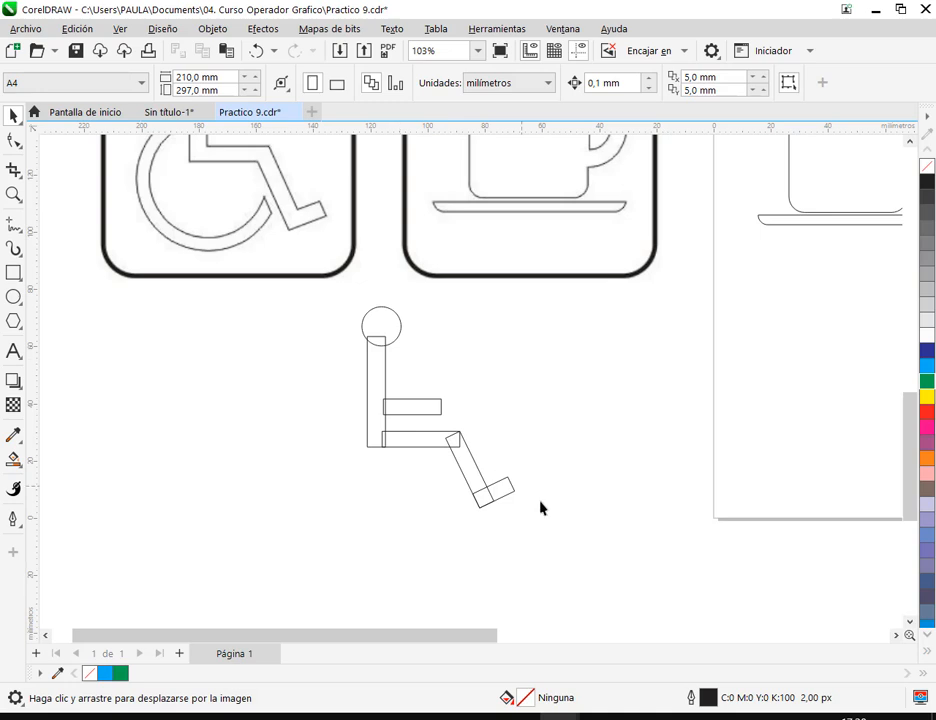
scroll(516, 497, up, 4)
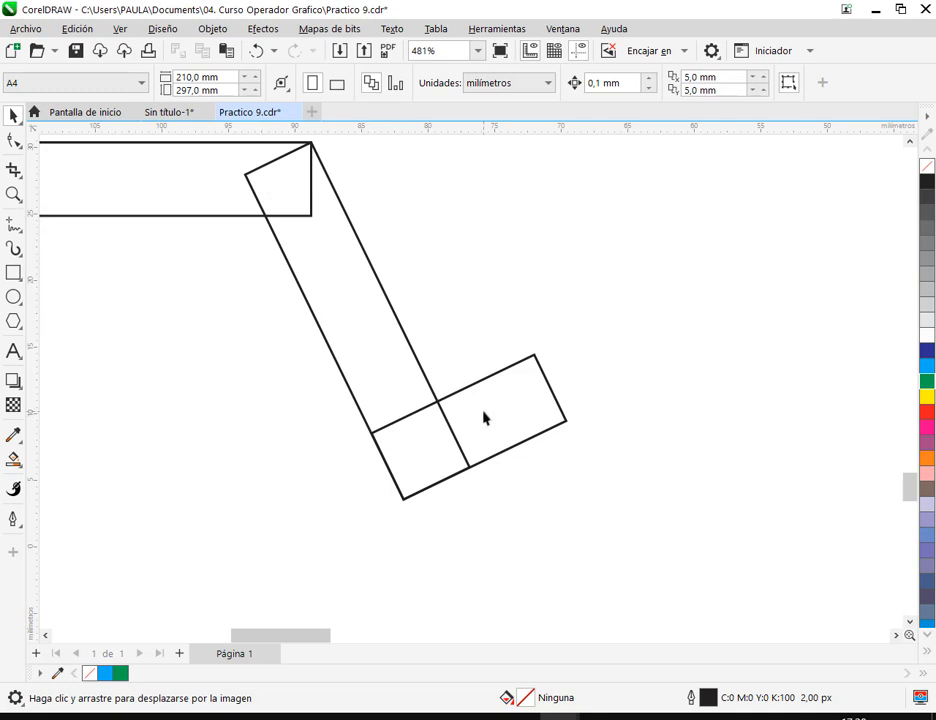
drag(483, 418, 616, 446)
double_click(348, 83)
text(0)
key(Return)
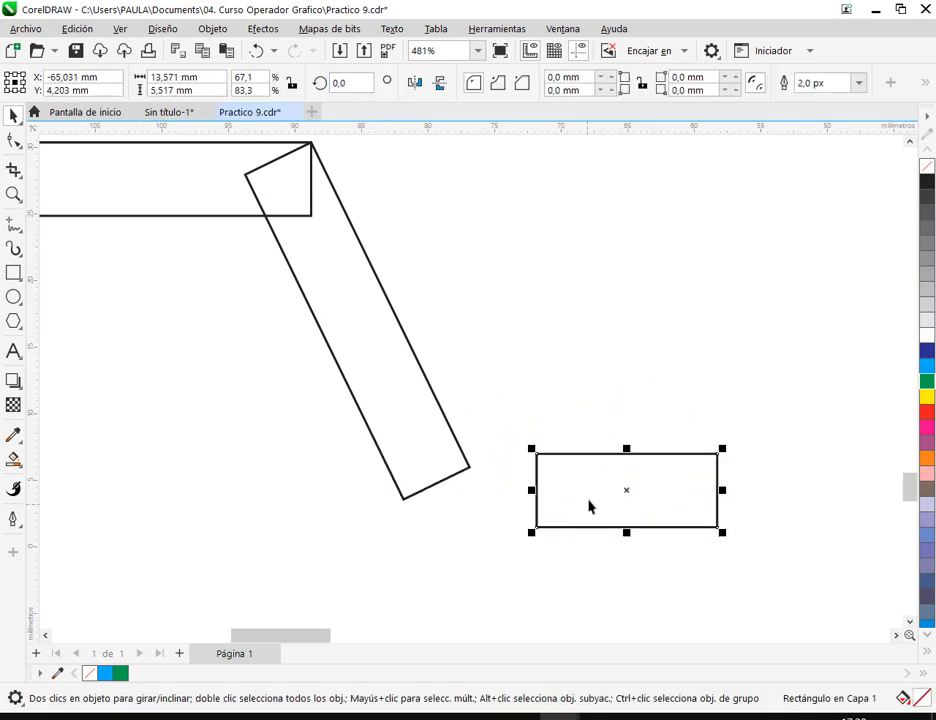
- Snap the foot's lower left corner onto the lower leg's bottom corner and place the foot's rotation center on that corner
drag(591, 506, 580, 425)
drag(526, 446, 403, 499)
scroll(425, 527, up, 3)
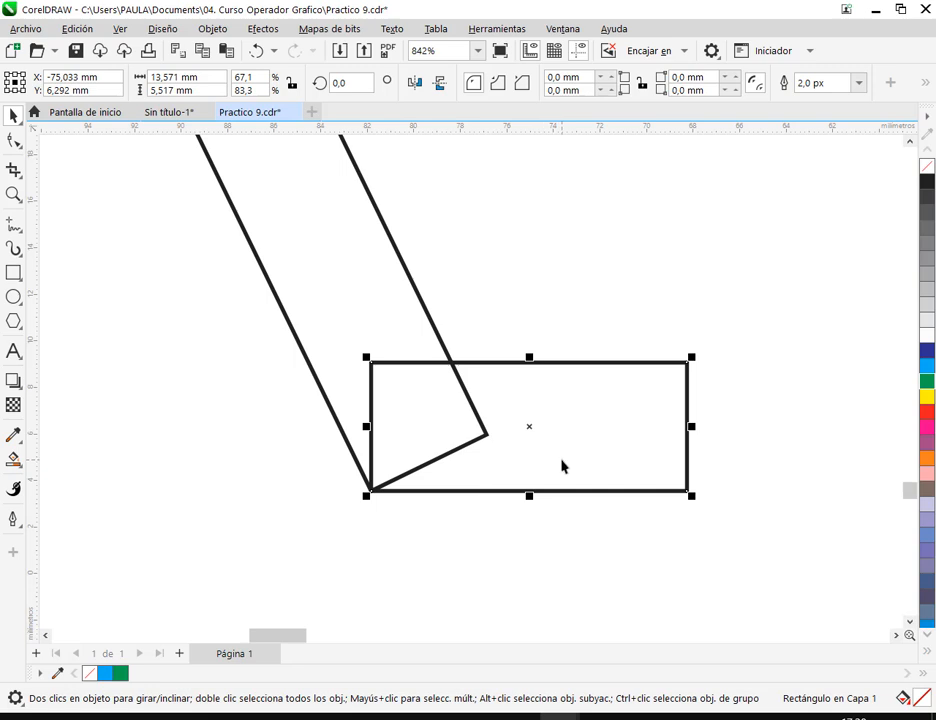
click(567, 491)
mouse_move(368, 494)
mouse_down()
mouse_move(528, 430)
mouse_move(426, 462)
mouse_move(376, 495)
mouse_up()
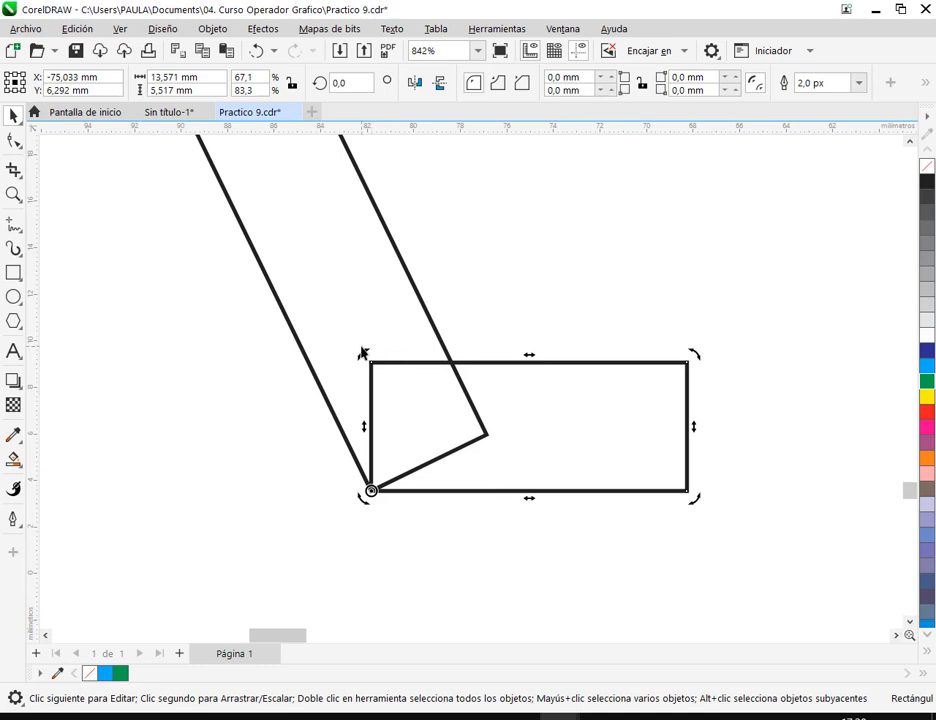
scroll(361, 366, up, 1)
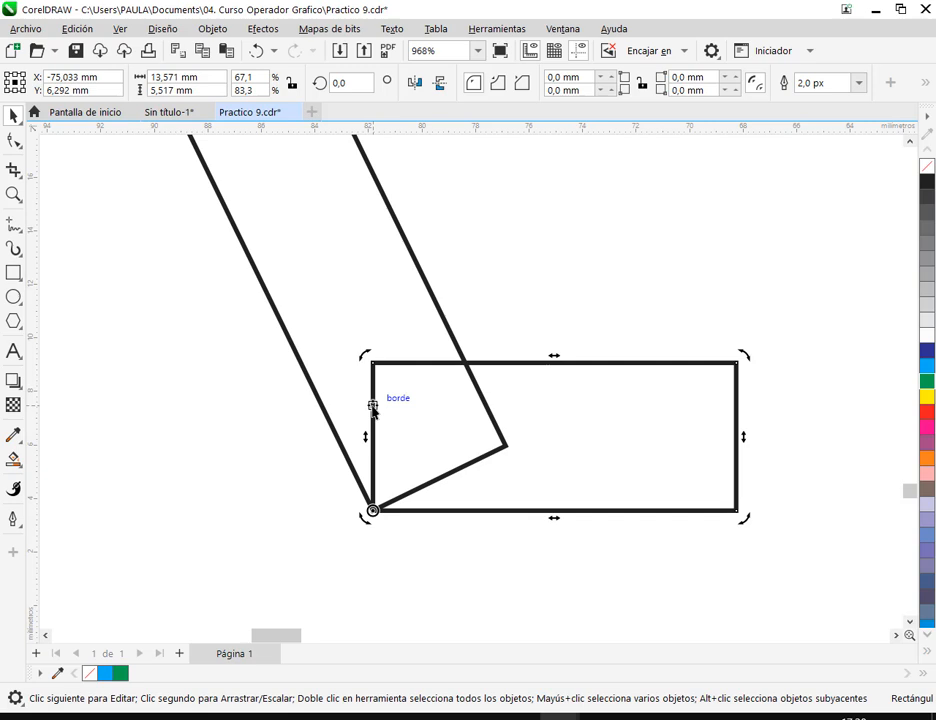
- Rotate the foot rectangle about 26° around the lower leg's bottom corner so its edges align with the leg
drag(372, 407, 331, 427)
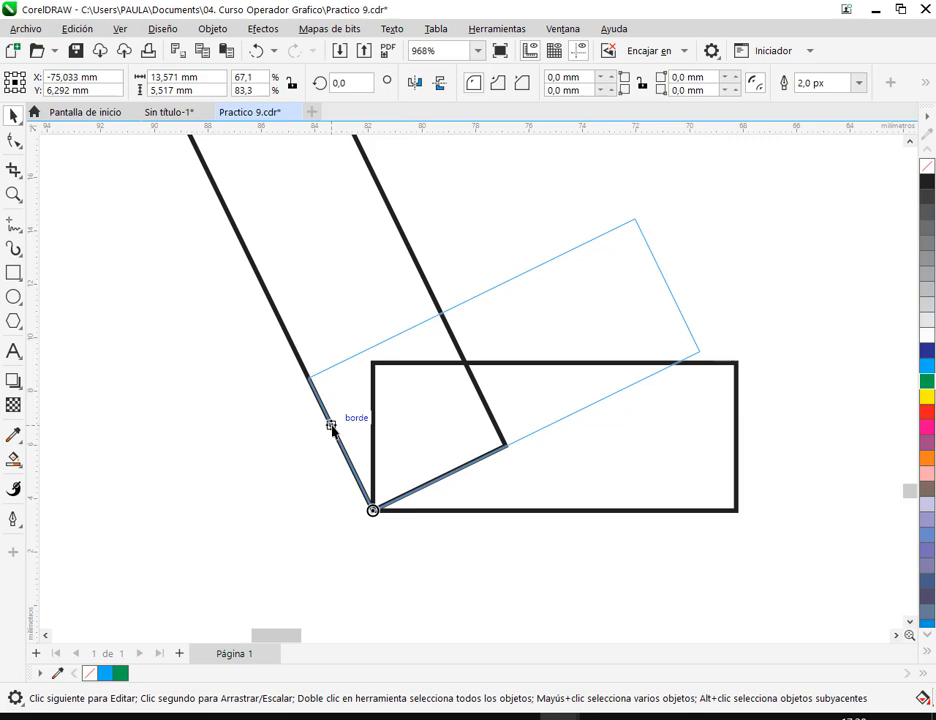
drag(331, 427, 330, 425)
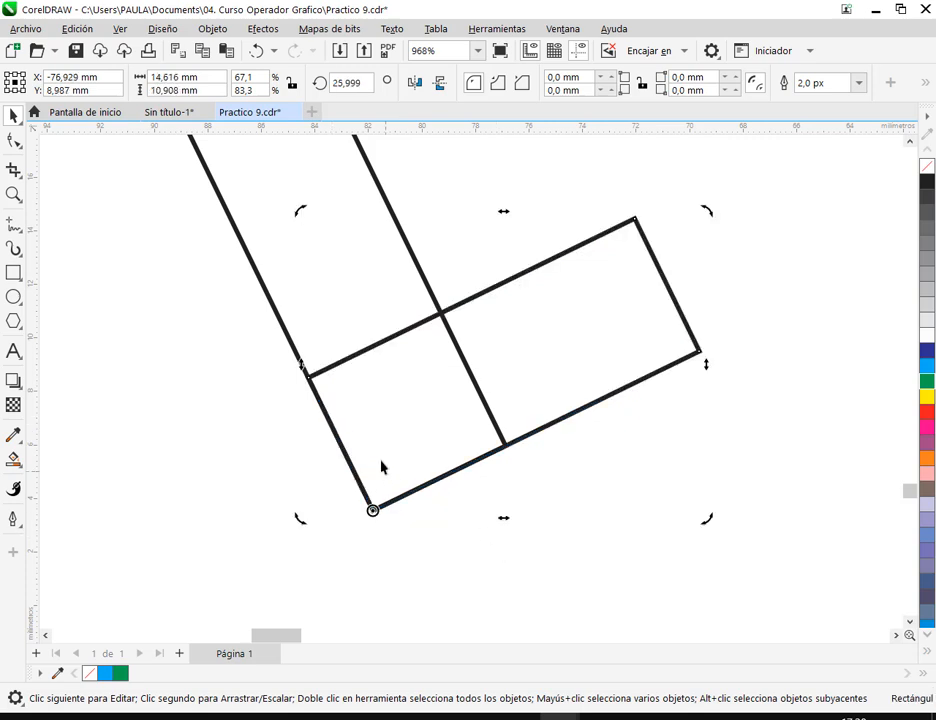
click(639, 537)
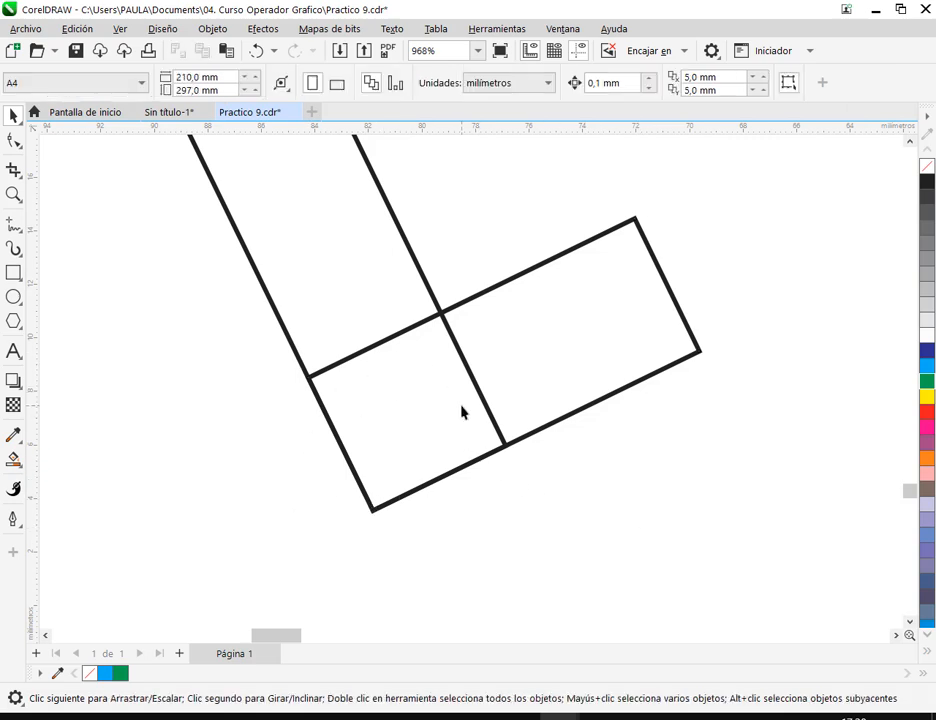
- Place a copy of the whole six-shape seated figure about 79 mm to the left of the original
scroll(461, 410, down, 5)
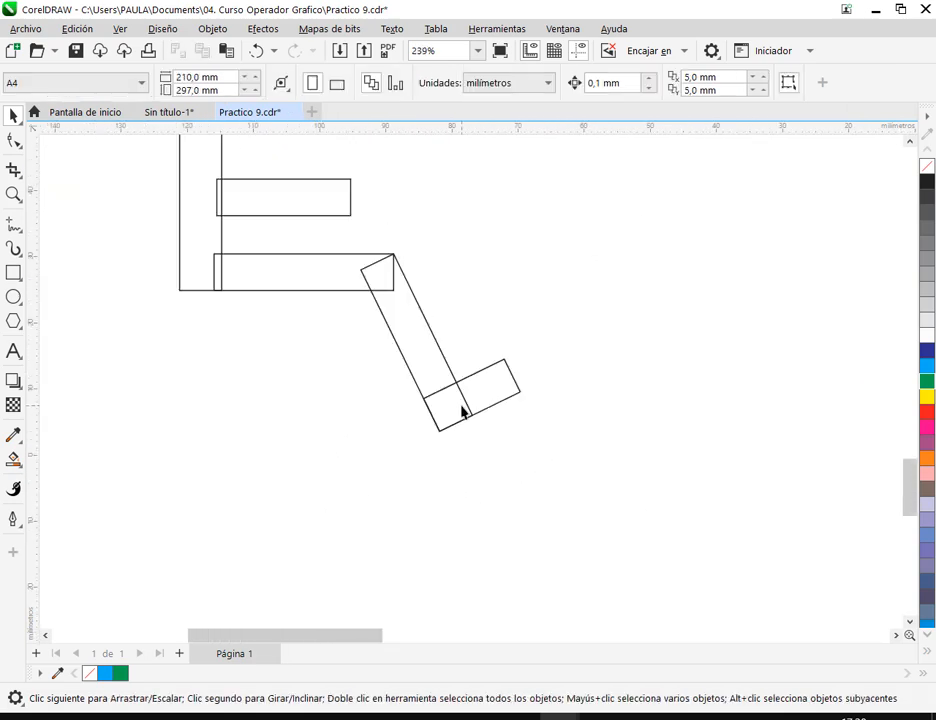
scroll(490, 414, down, 2)
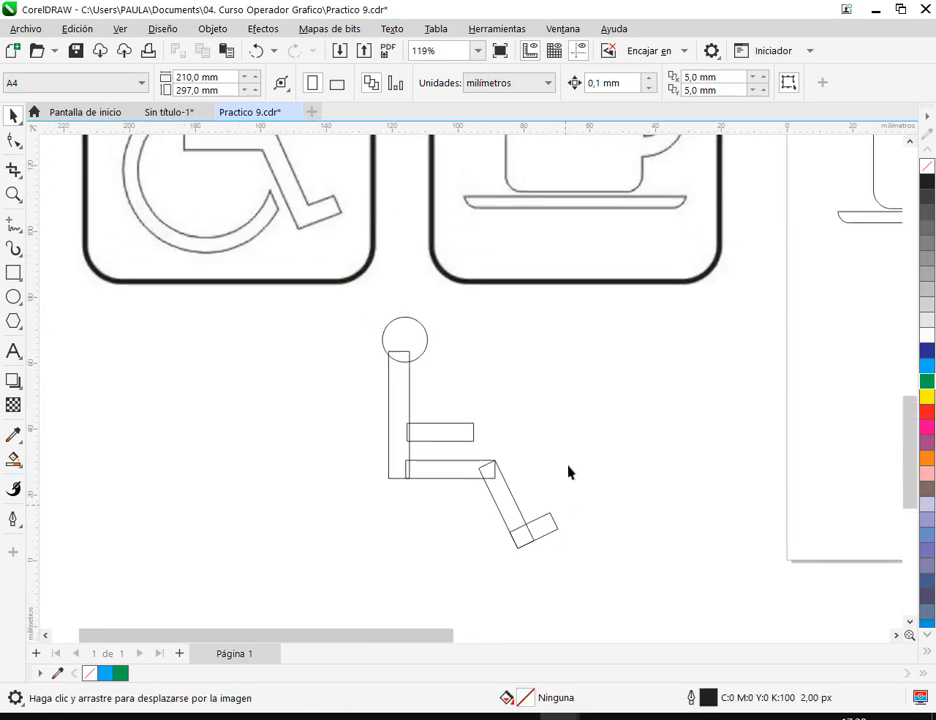
scroll(562, 457, down, 1)
drag(565, 451, 562, 493)
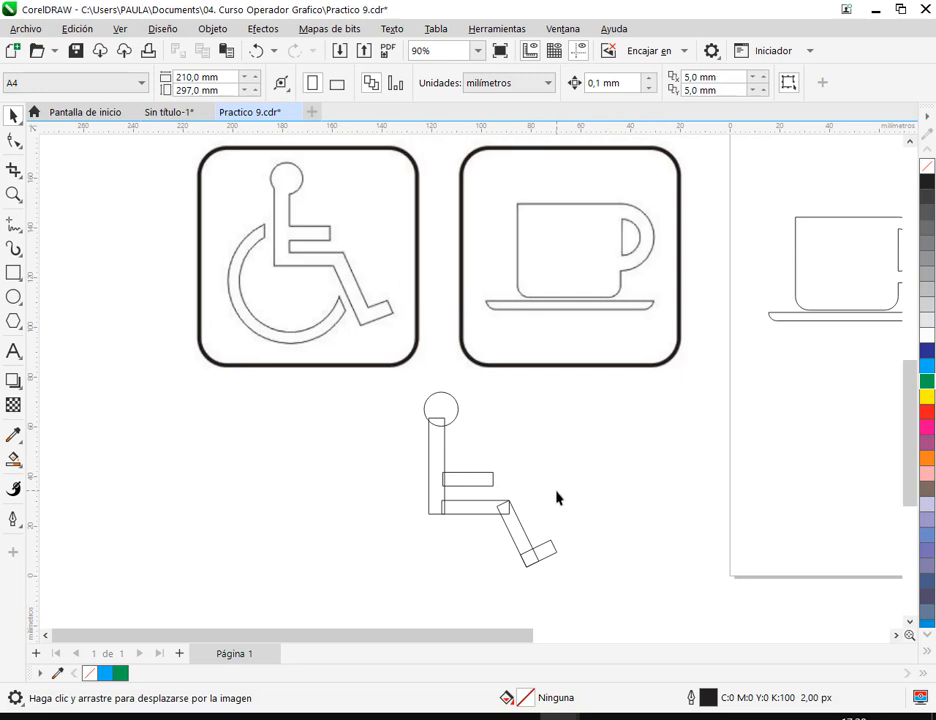
scroll(491, 533, up, 4)
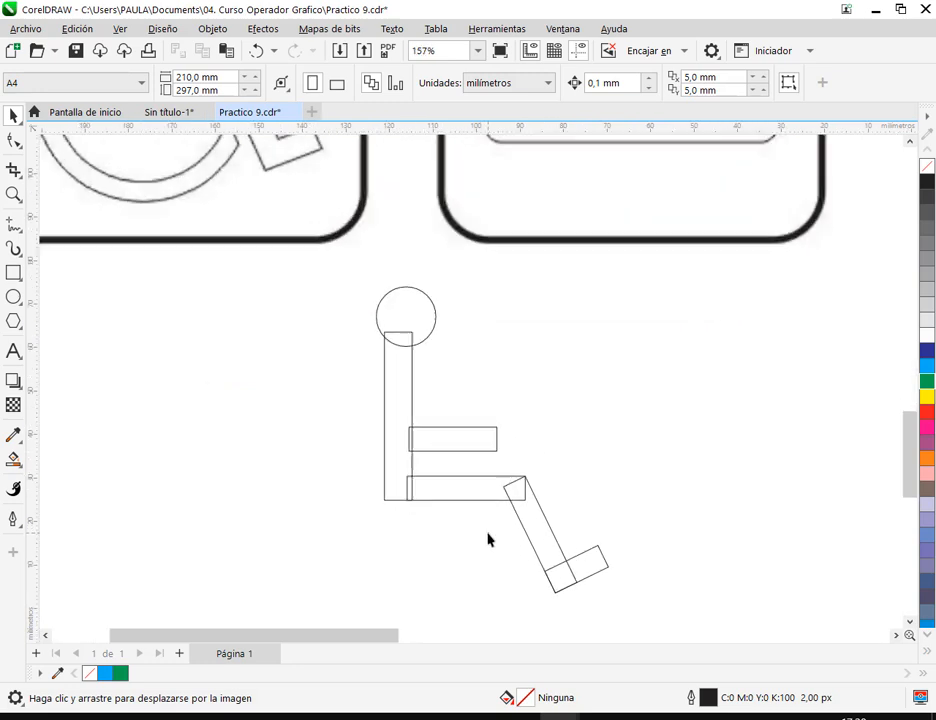
drag(349, 265, 821, 535)
drag(642, 406, 376, 383)
click(173, 404)
- Weld the original figure's head, torso, arm, thigh, lower leg and foot into one outline
drag(535, 231, 844, 575)
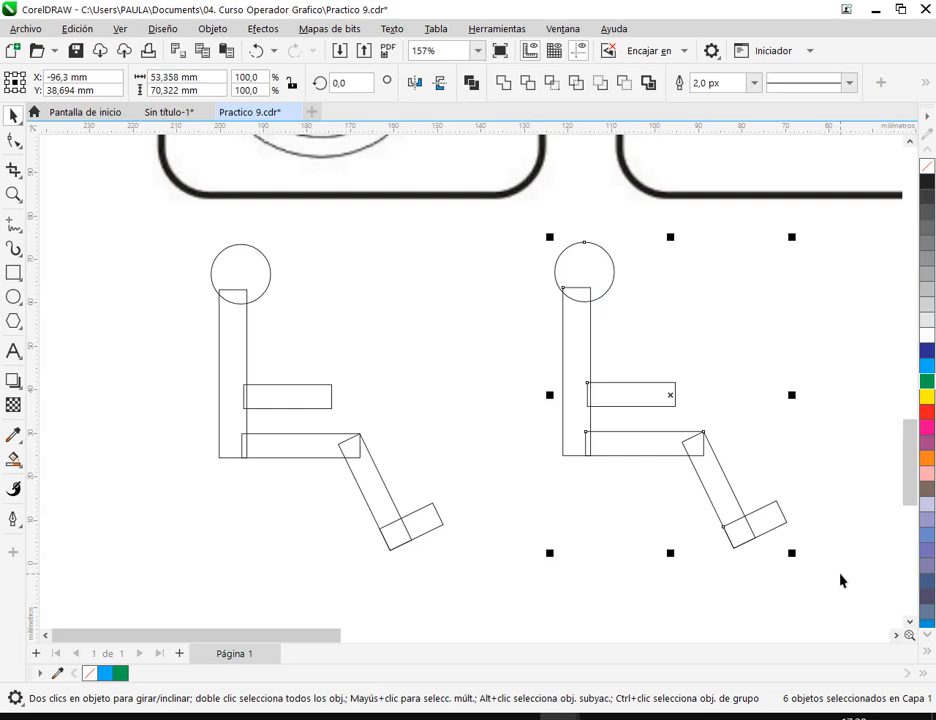
click(566, 264)
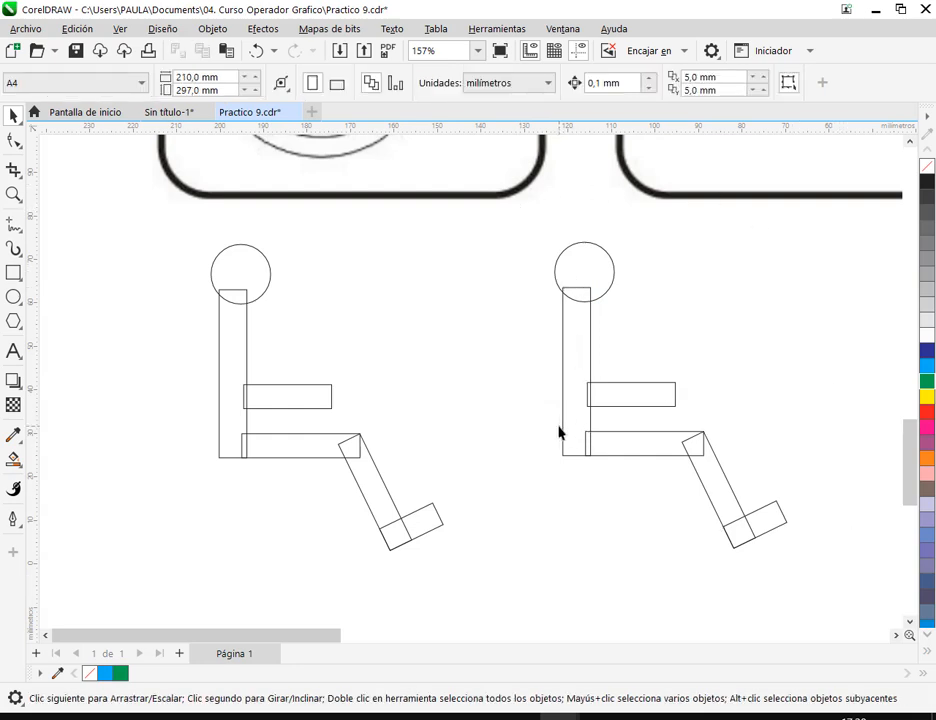
drag(529, 213, 825, 560)
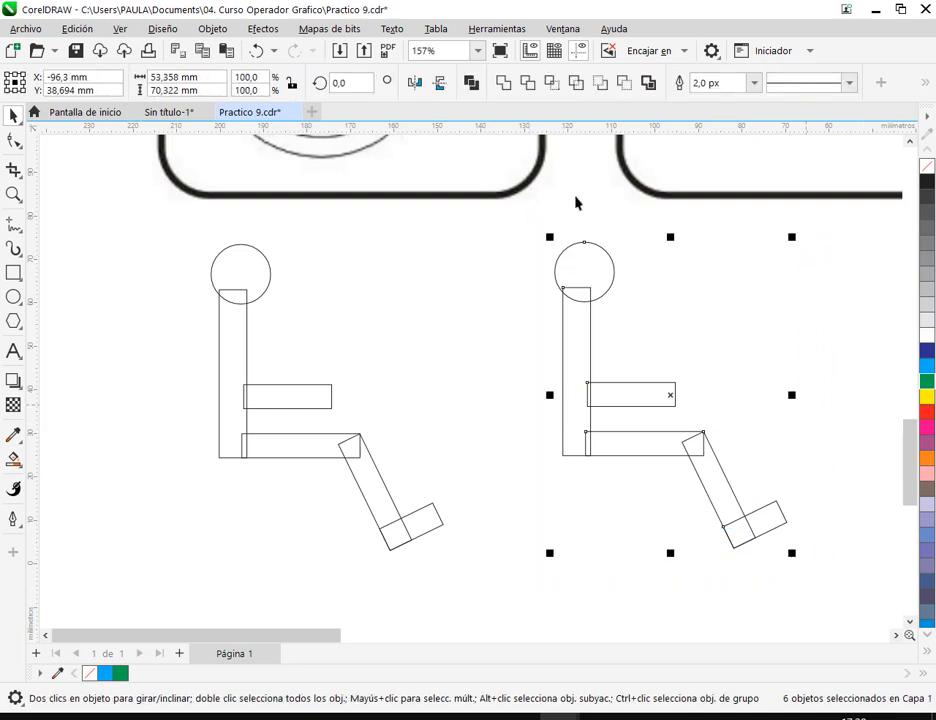
click(503, 88)
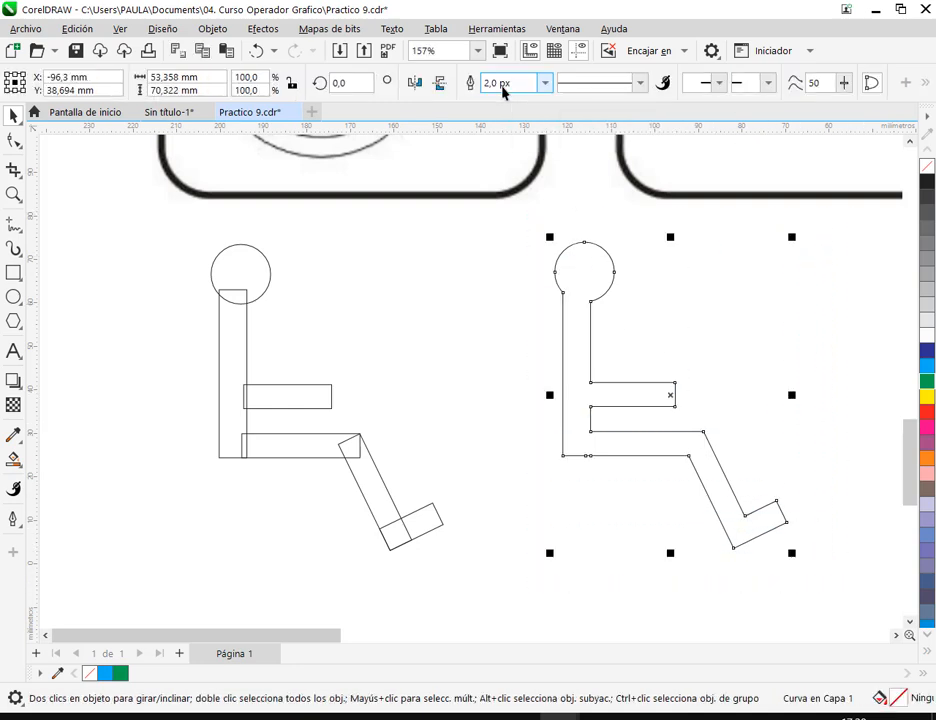
click(633, 388)
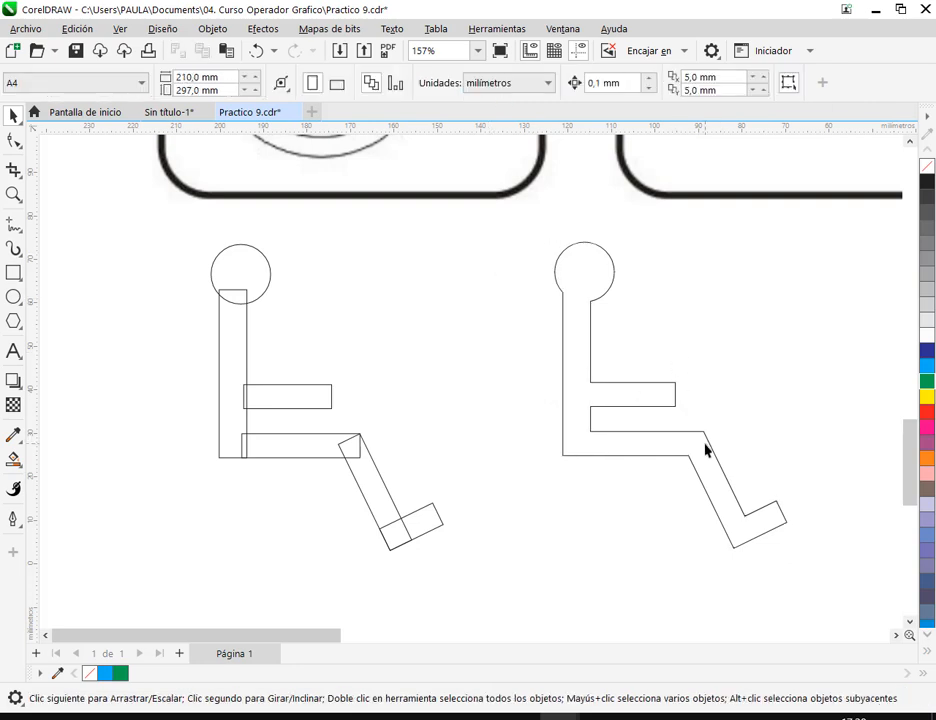
- Nudge the copied figure's arm rectangle right in 0.1 mm increments until its end sits against the torso's edge
scroll(236, 417, up, 4)
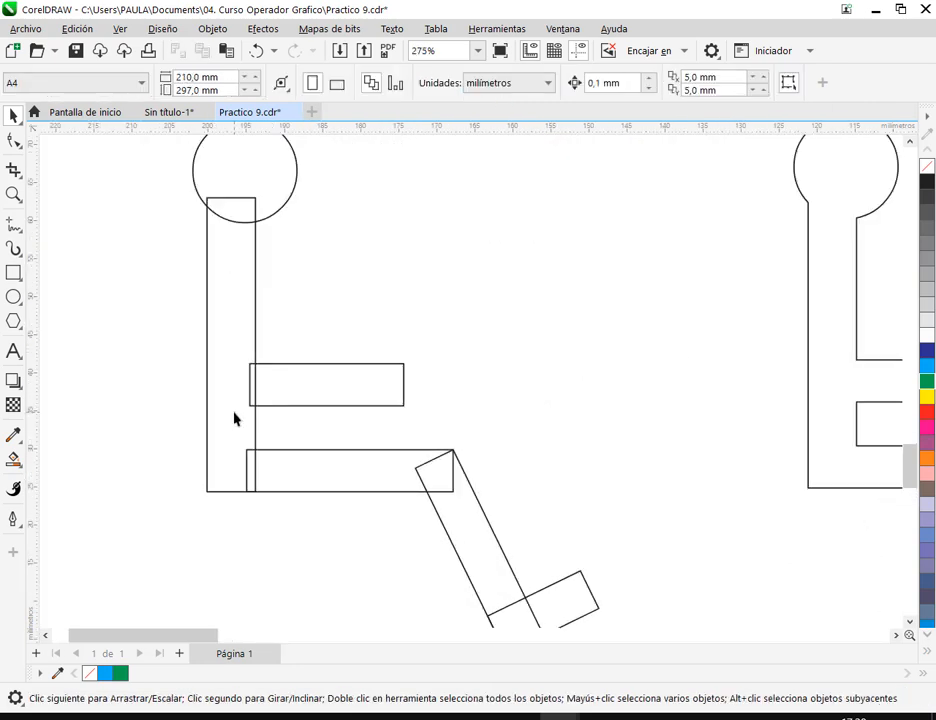
click(301, 378)
key(Right)
key(Right)
key(Right)
key(Right)
key(Right)
key(Right)
key(Right)
key(Right)
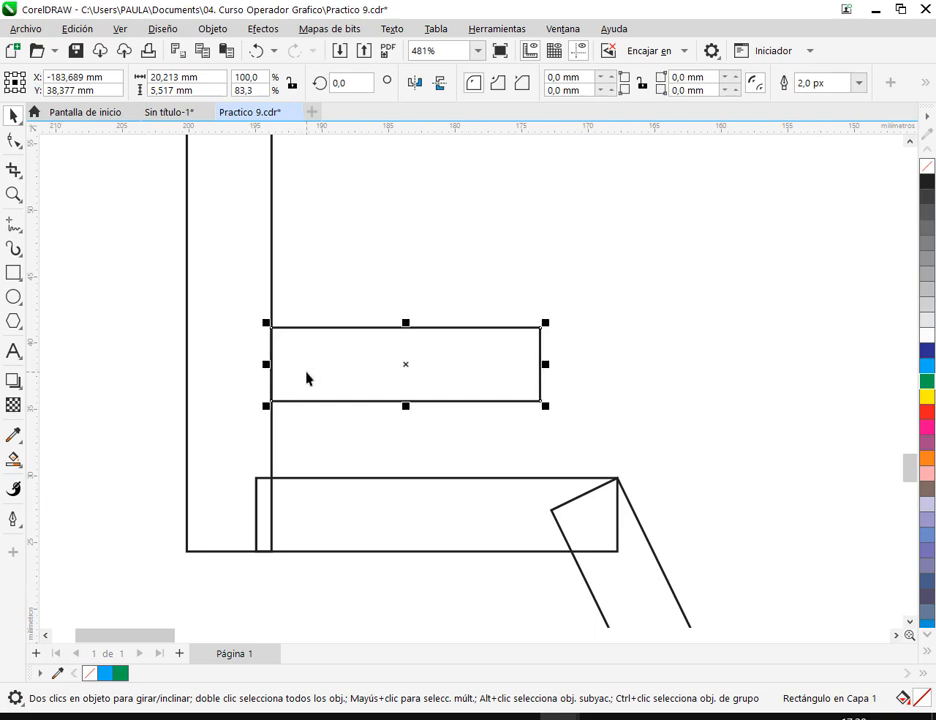
scroll(313, 349, down, 4)
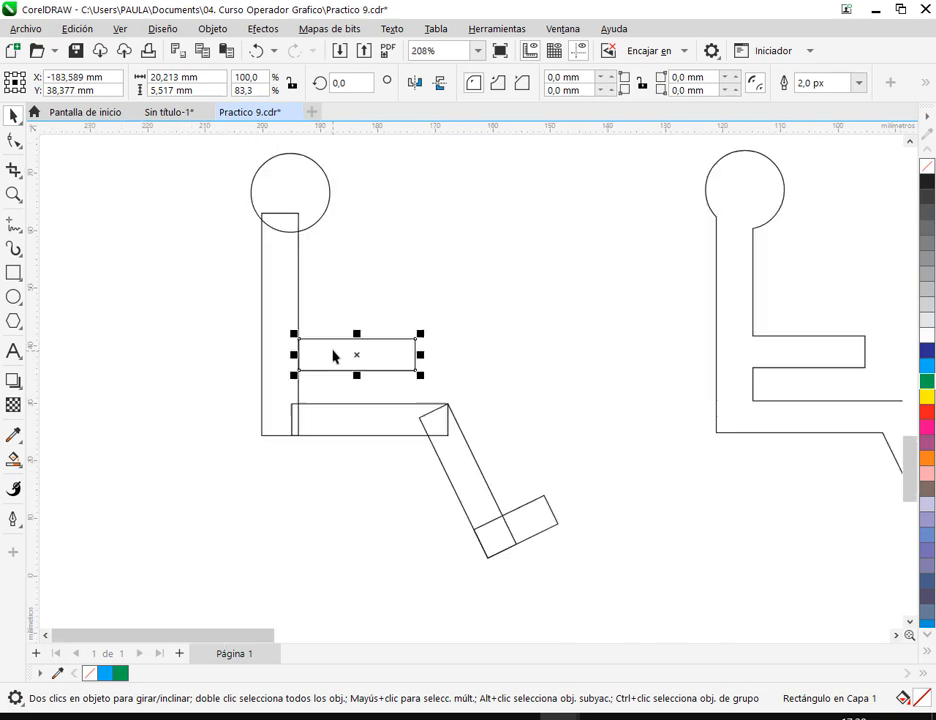
- Weld the copied figure's six shapes, inspect the joint between arm and torso, and undo the weld
drag(200, 171, 543, 545)
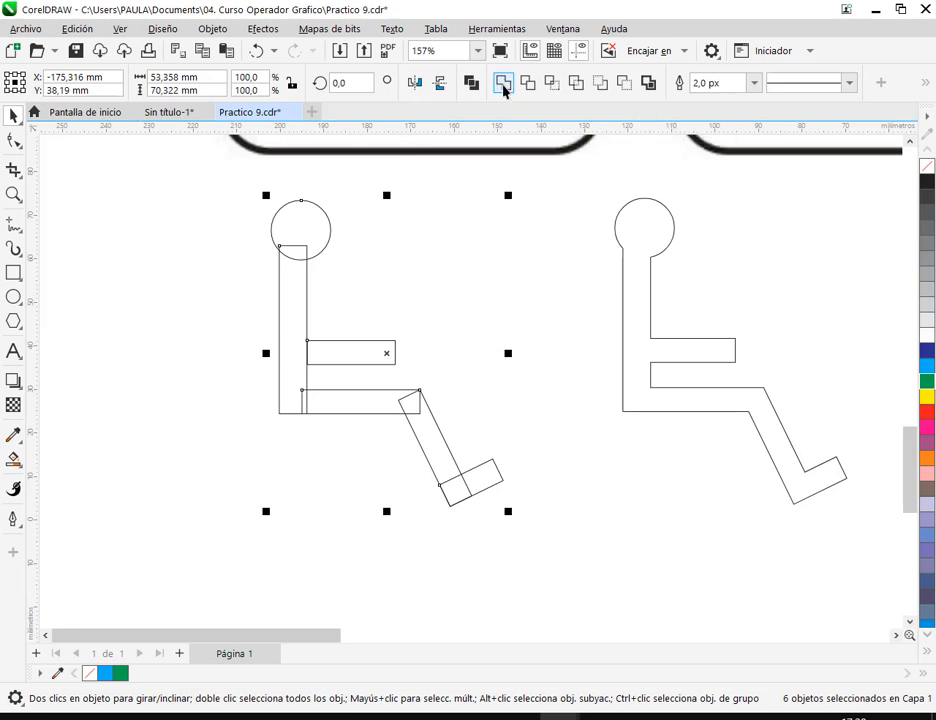
click(503, 88)
click(341, 371)
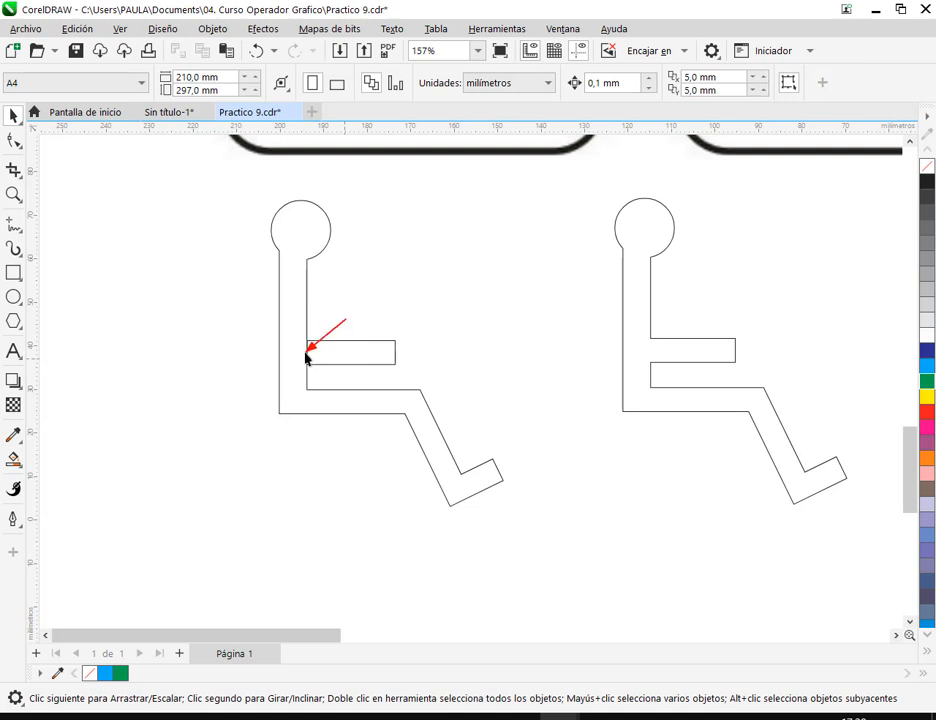
scroll(322, 360, up, 6)
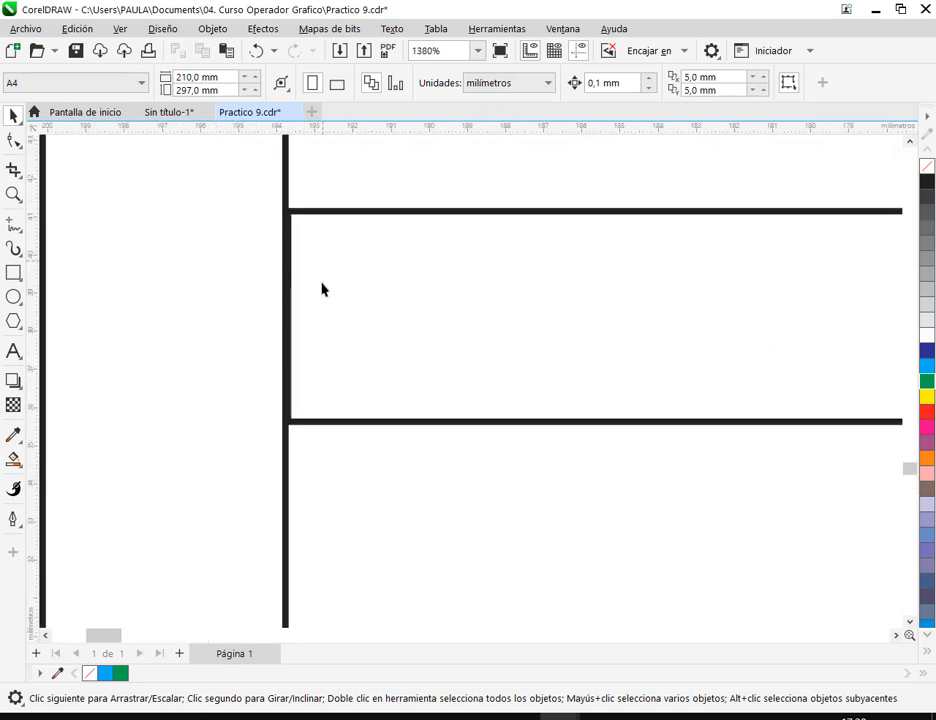
scroll(338, 464, down, 2)
scroll(532, 447, down, 2)
key(ctrl+z)
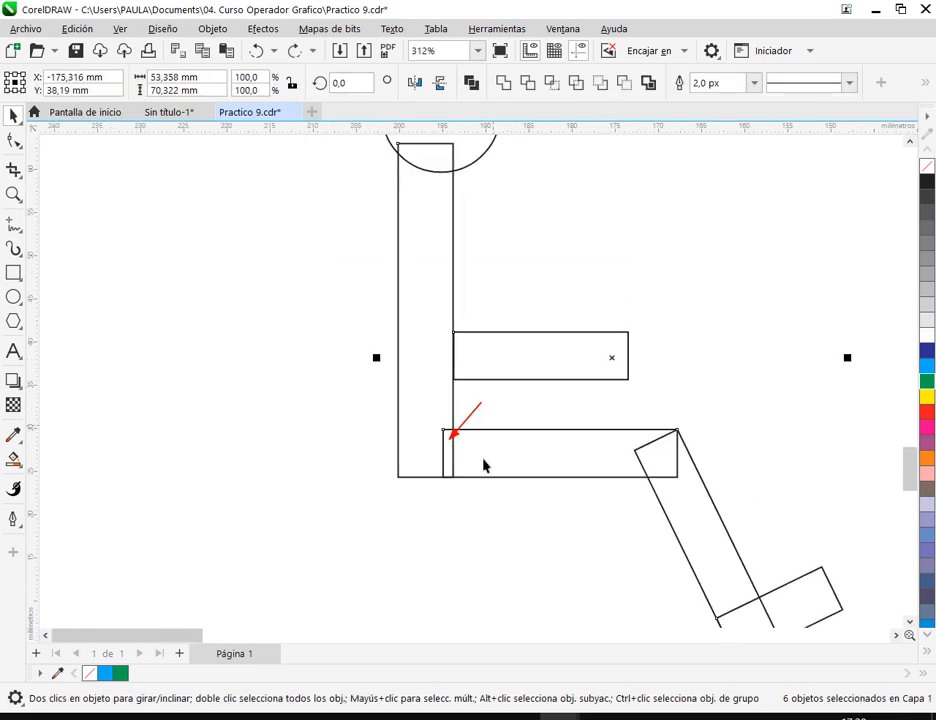
- Nudge the copied figure's arm rectangle back left in 0.1 mm increments so its end overlaps the torso
click(491, 361)
click(457, 360)
scroll(458, 358, up, 3)
key(Left)
key(Left)
key(Left)
key(Left)
key(Left)
key(Left)
key(Left)
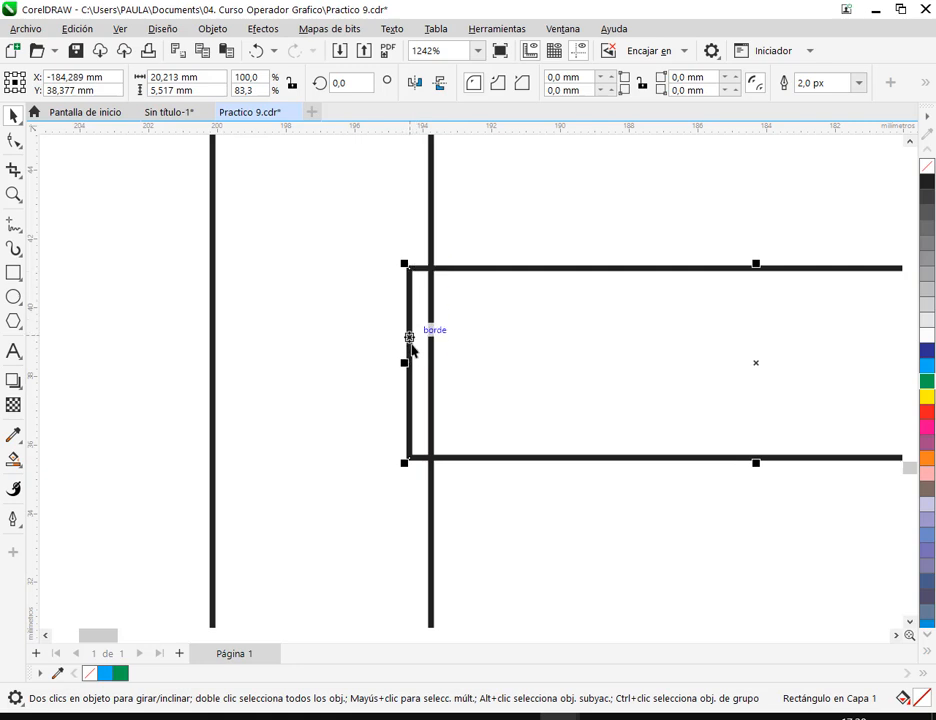
scroll(422, 342, down, 6)
drag(492, 319, 498, 355)
scroll(498, 355, down, 1)
- Move the drawing window fully into view beside the call chat, with the reference signs above both figures
drag(374, 178, 714, 591)
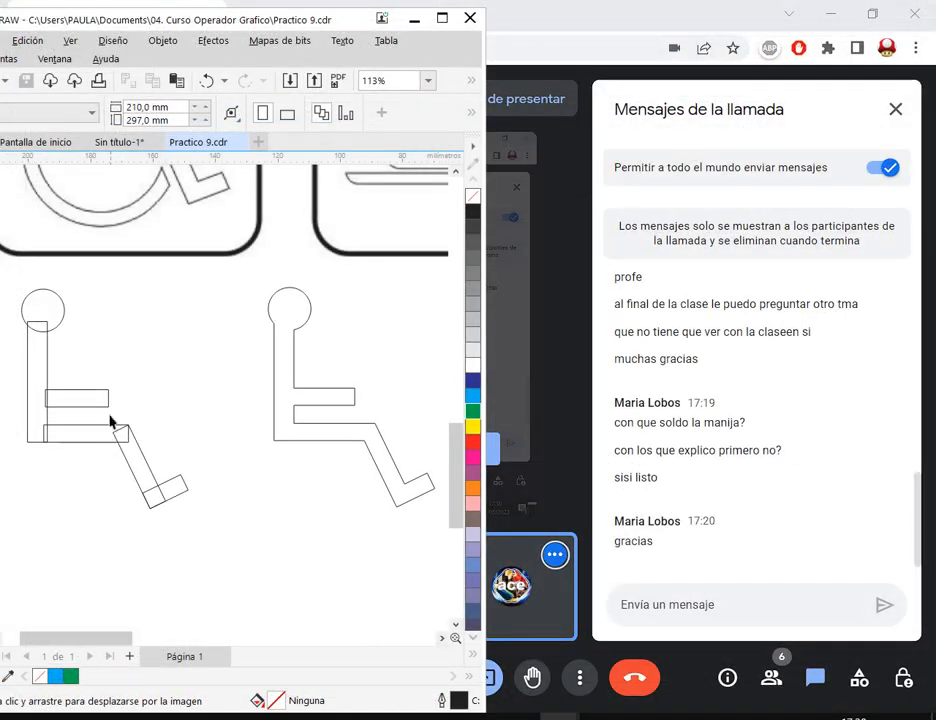
drag(87, 27, 147, 22)
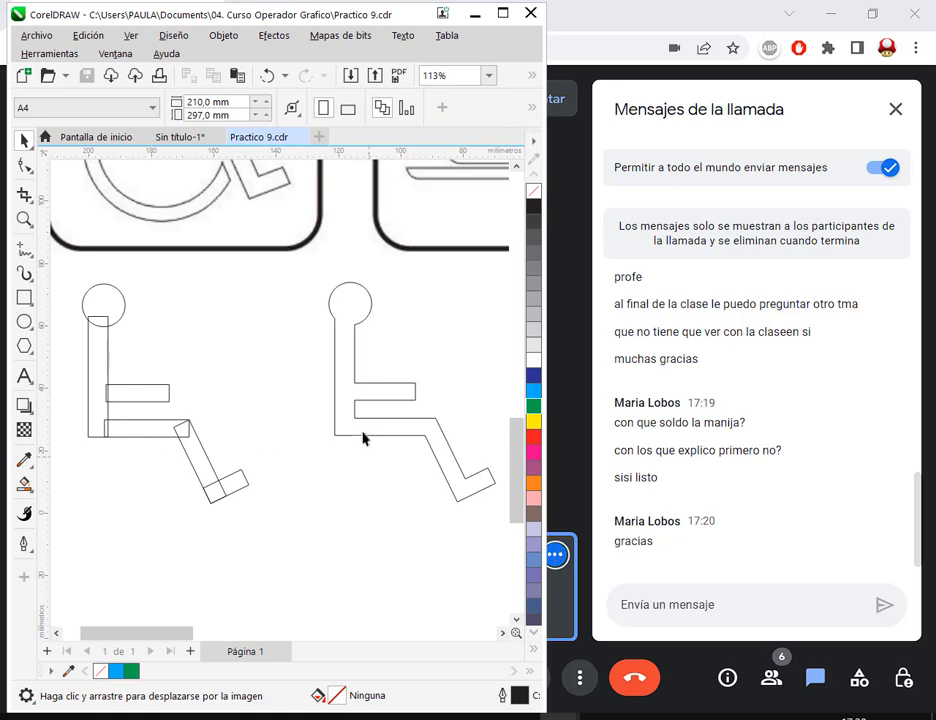
scroll(346, 374, down, 2)
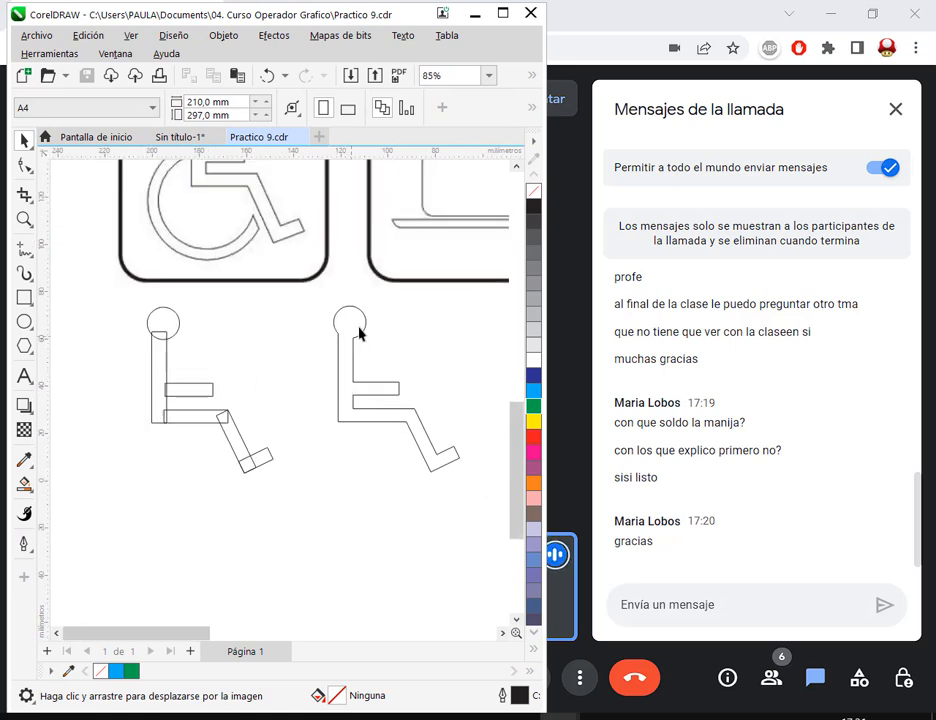
scroll(355, 360, up, 1)
drag(360, 374, 343, 440)
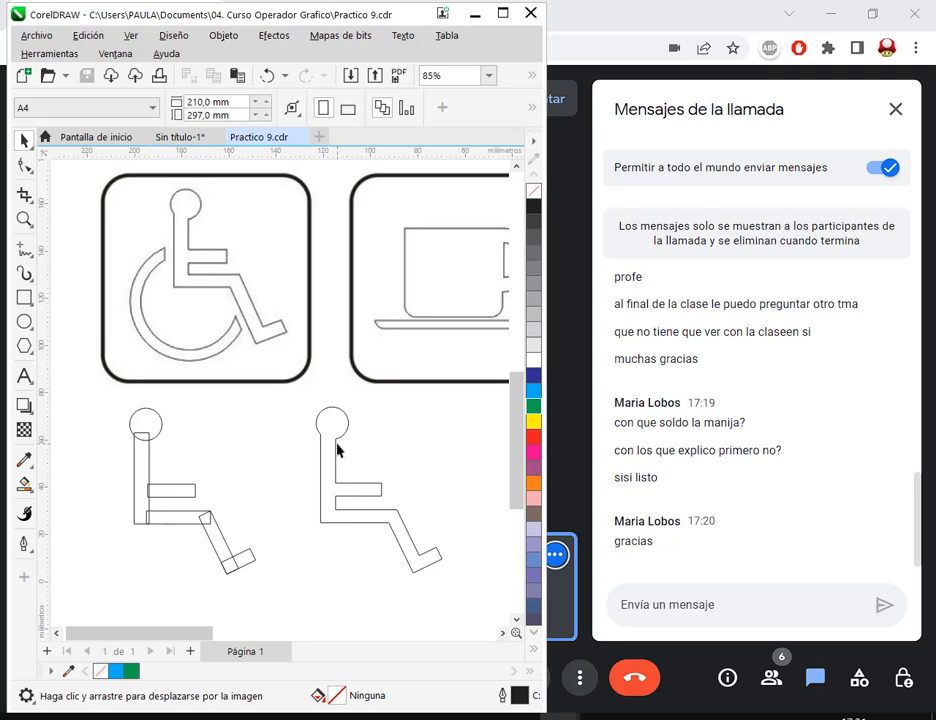
- Add a vertical guideline along the welded figure's back edge, at about X -121.1 mm
scroll(337, 450, up, 2)
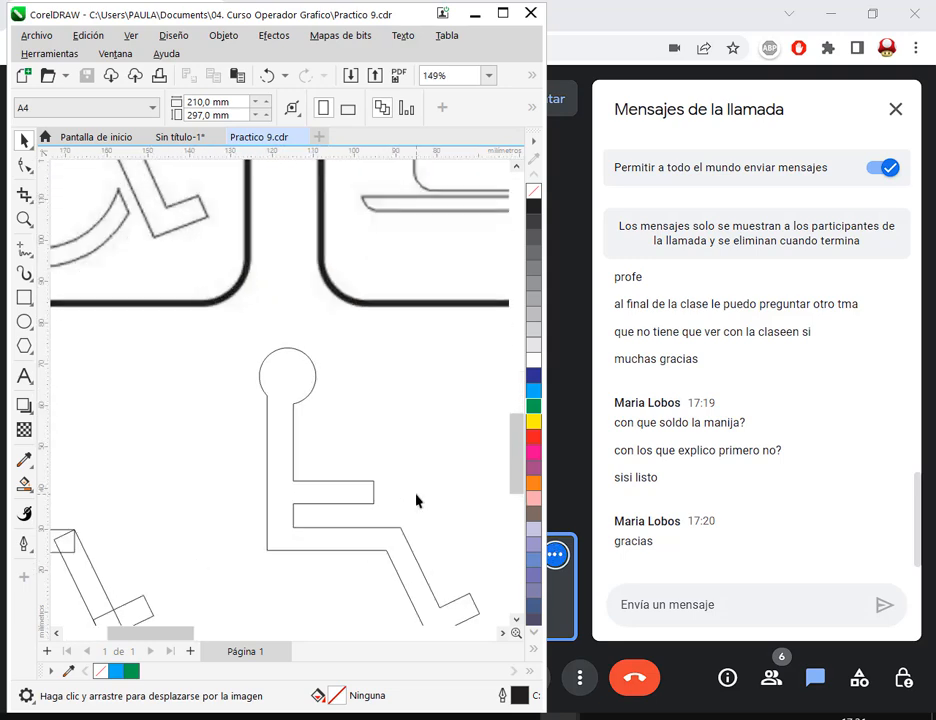
drag(320, 455, 282, 355)
click(256, 330)
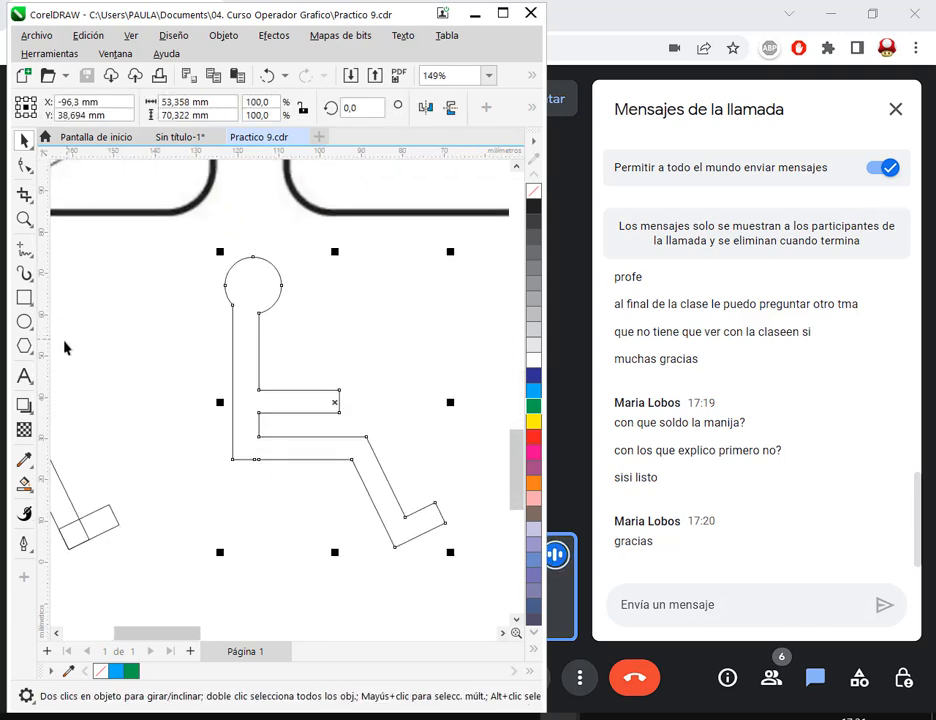
drag(42, 355, 233, 359)
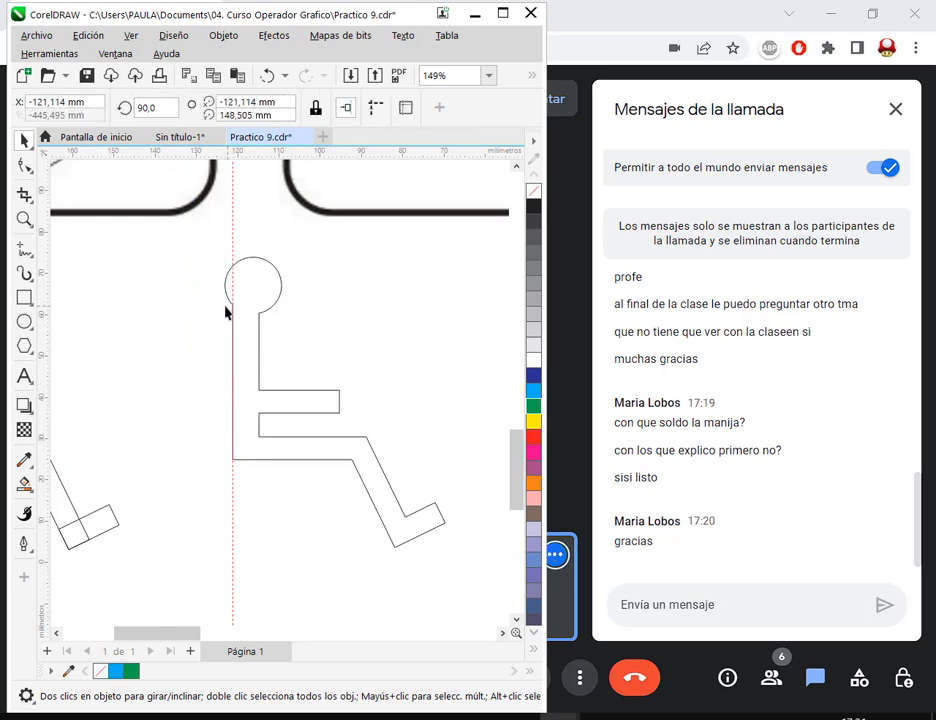
- Select the welded figure's head and neck nodes with the Shape tool and lower them about 4 mm along the guideline
click(24, 166)
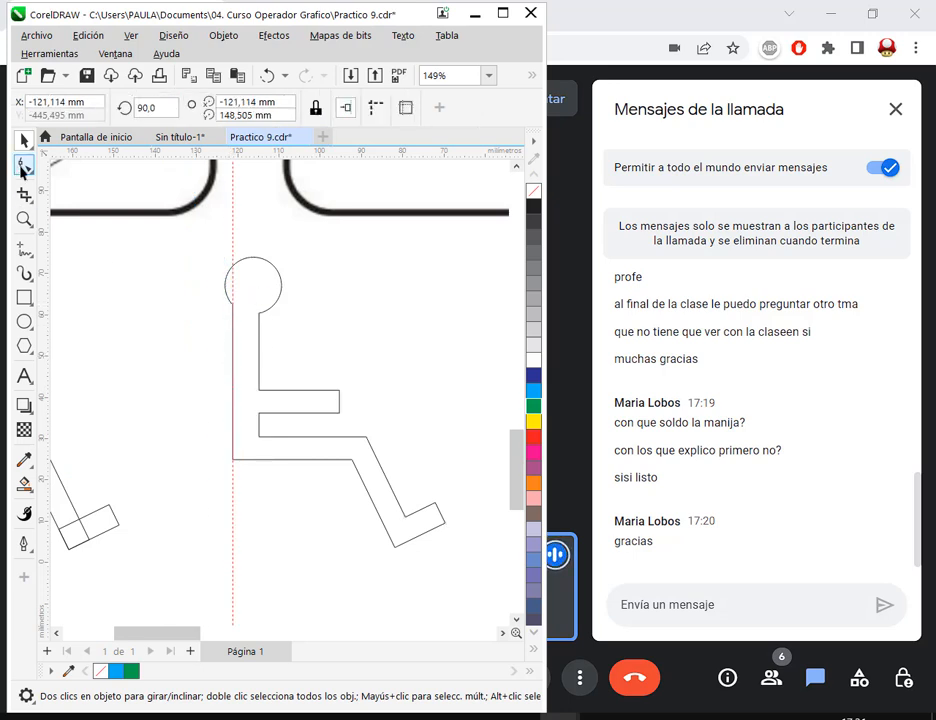
click(270, 460)
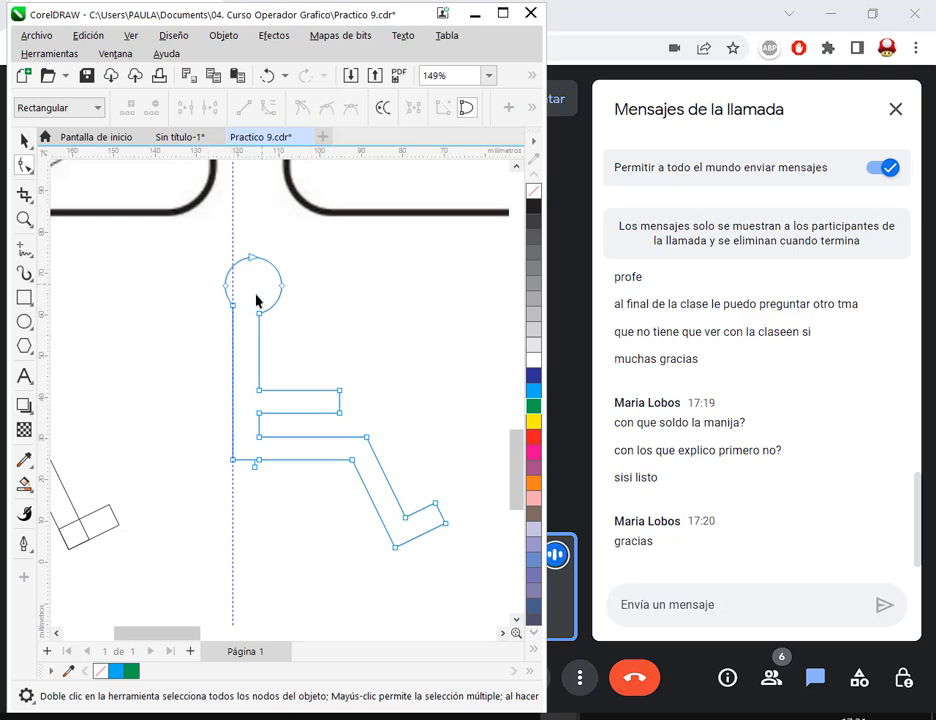
drag(309, 238, 214, 352)
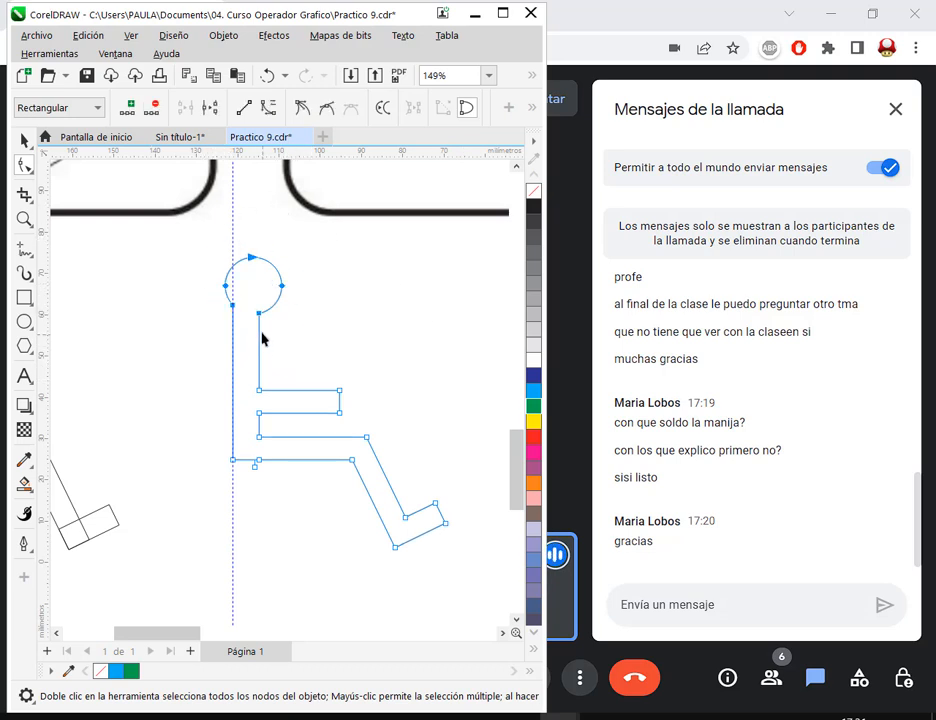
scroll(228, 345, up, 3)
drag(240, 285, 238, 313)
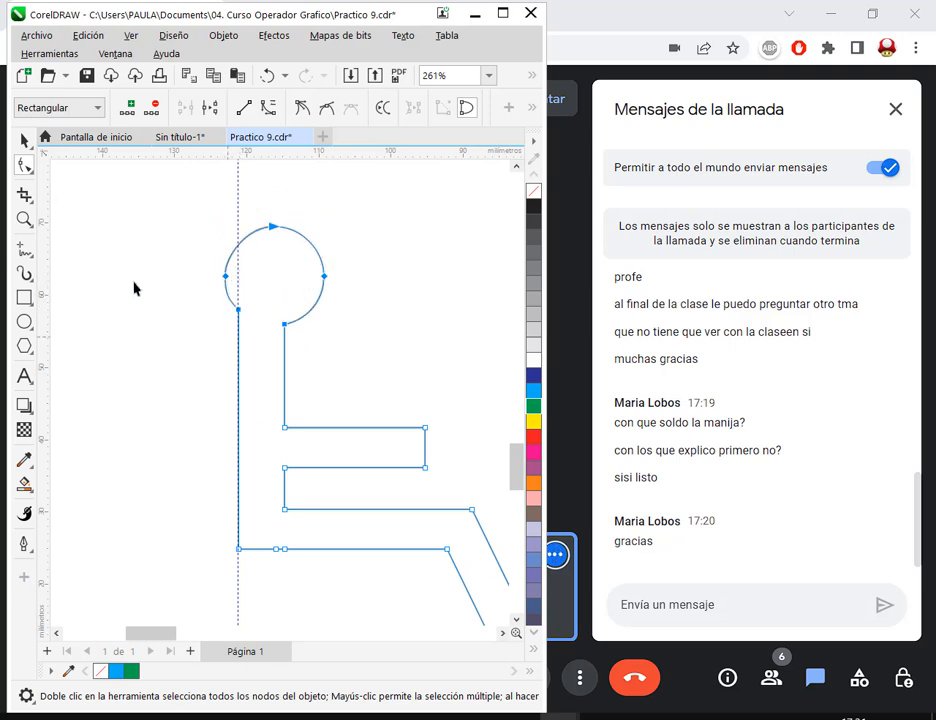
click(22, 140)
click(277, 383)
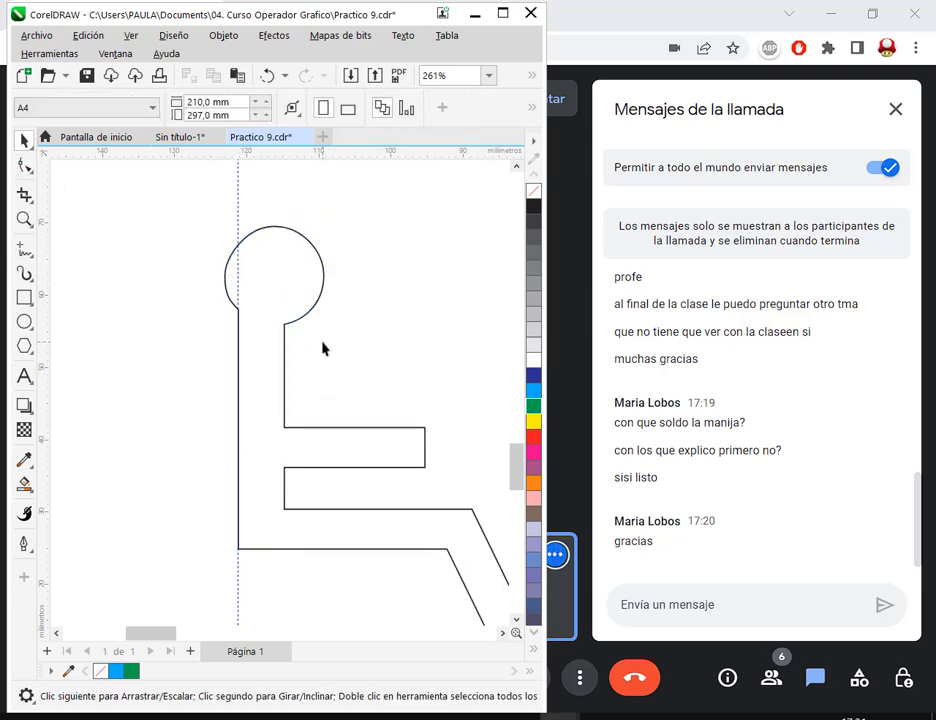
- Undo the lowering of the welded figure's head nodes
scroll(322, 348, down, 4)
scroll(322, 353, down, 1)
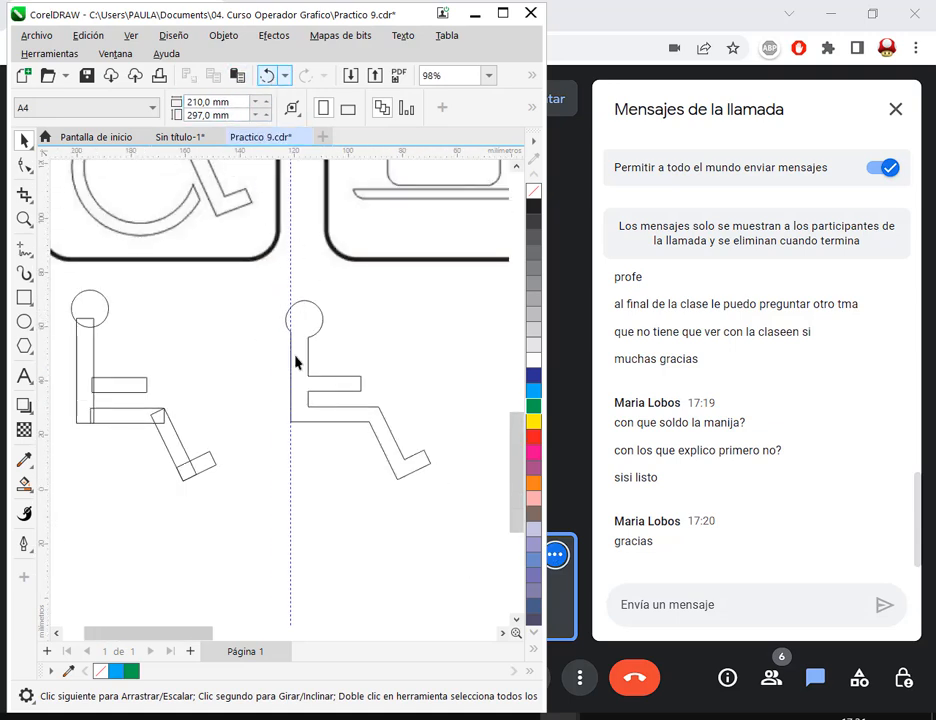
click(268, 76)
click(395, 338)
- Move the vertical guideline to the torso's front edge at the neck and select the welded figure
scroll(391, 366, up, 2)
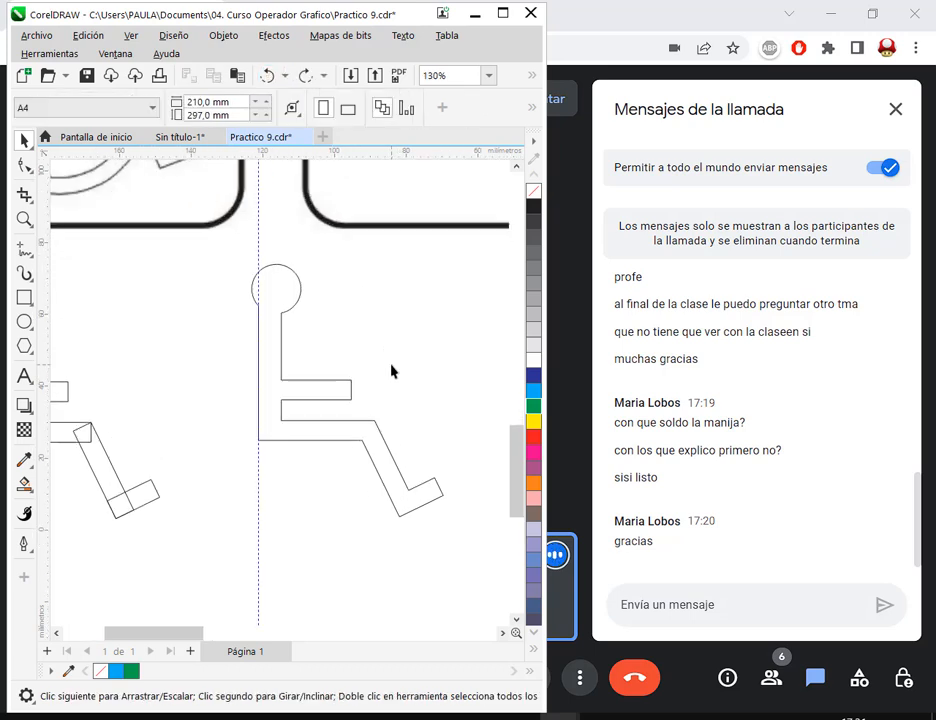
drag(215, 226, 246, 359)
click(222, 264)
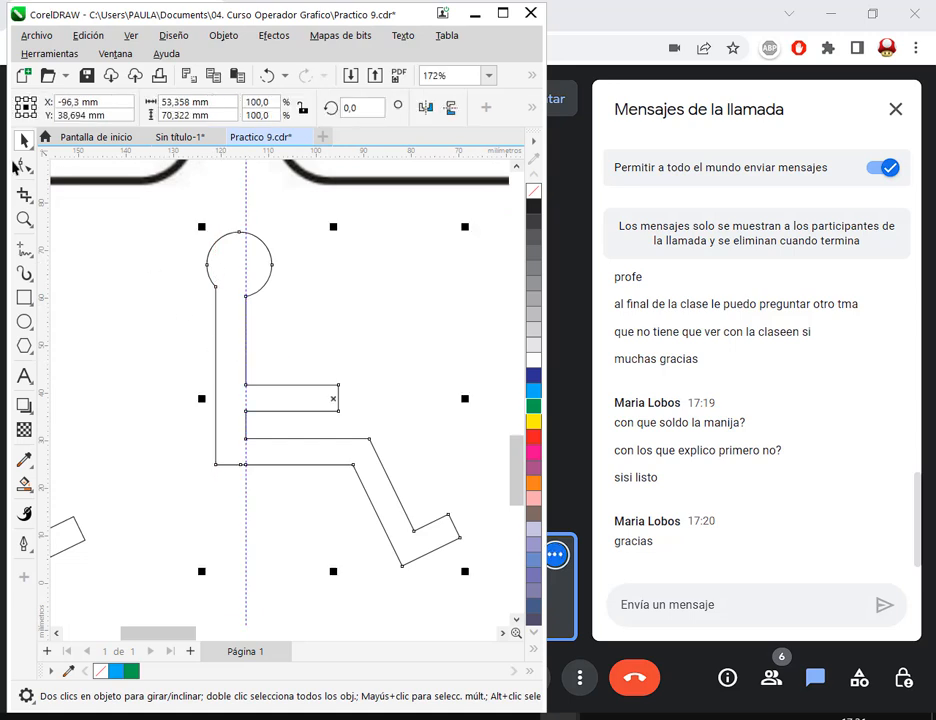
- Select the welded figure's head and neck nodes with the Shape tool and lower them about 3.7 mm along the vertical guideline
click(22, 166)
drag(156, 213, 249, 316)
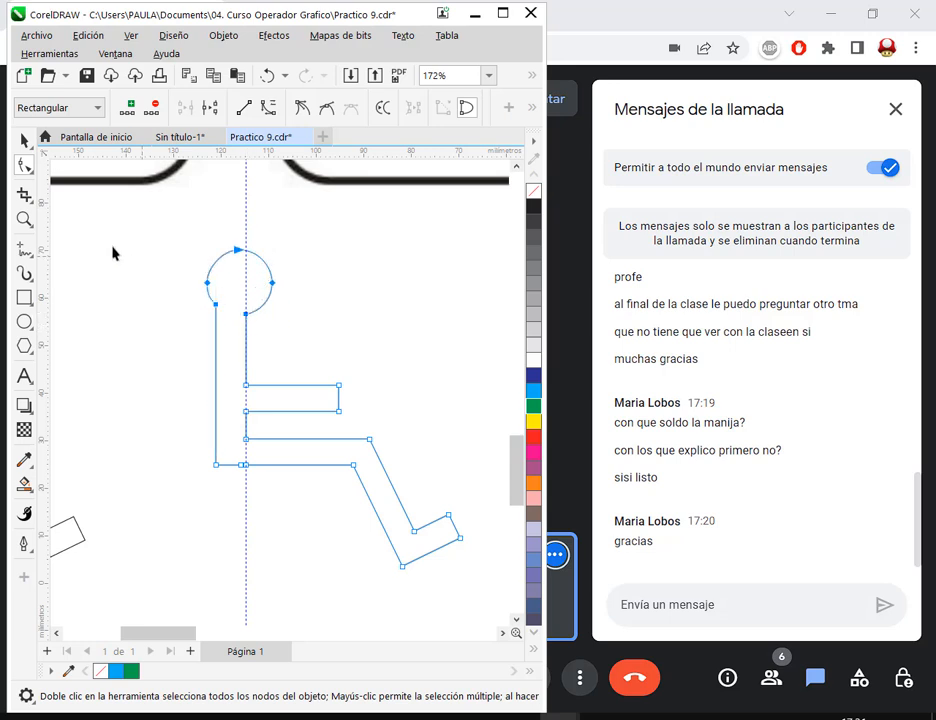
click(22, 139)
click(84, 261)
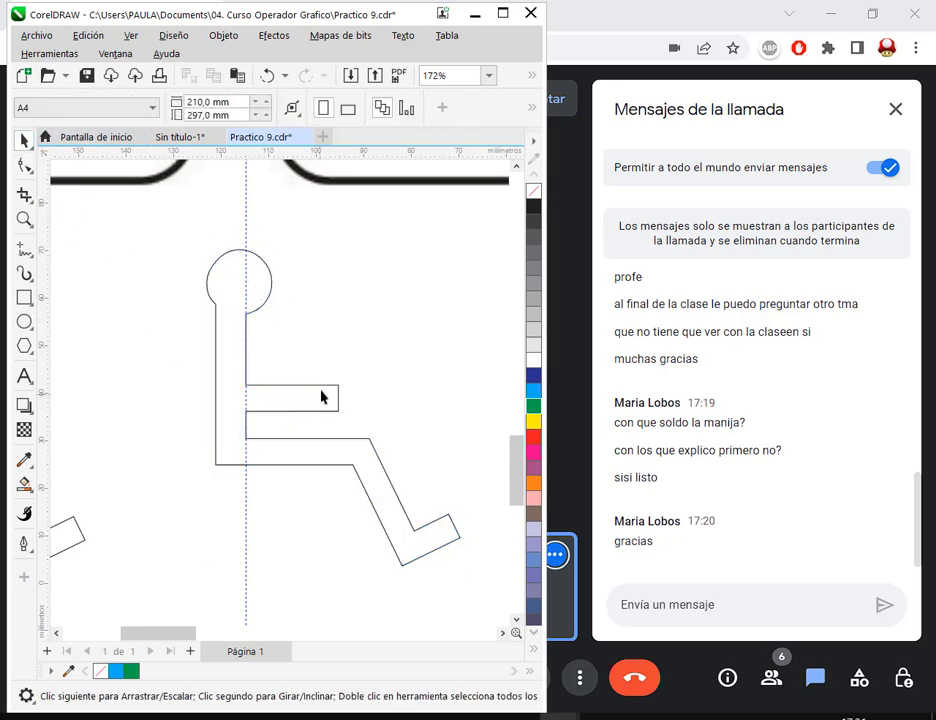
- Examine the welded figure's neck nodes up close and compare its proportions with the original shapes and the reference sign
scroll(318, 381, down, 1)
scroll(318, 381, down, 3)
drag(345, 382, 403, 398)
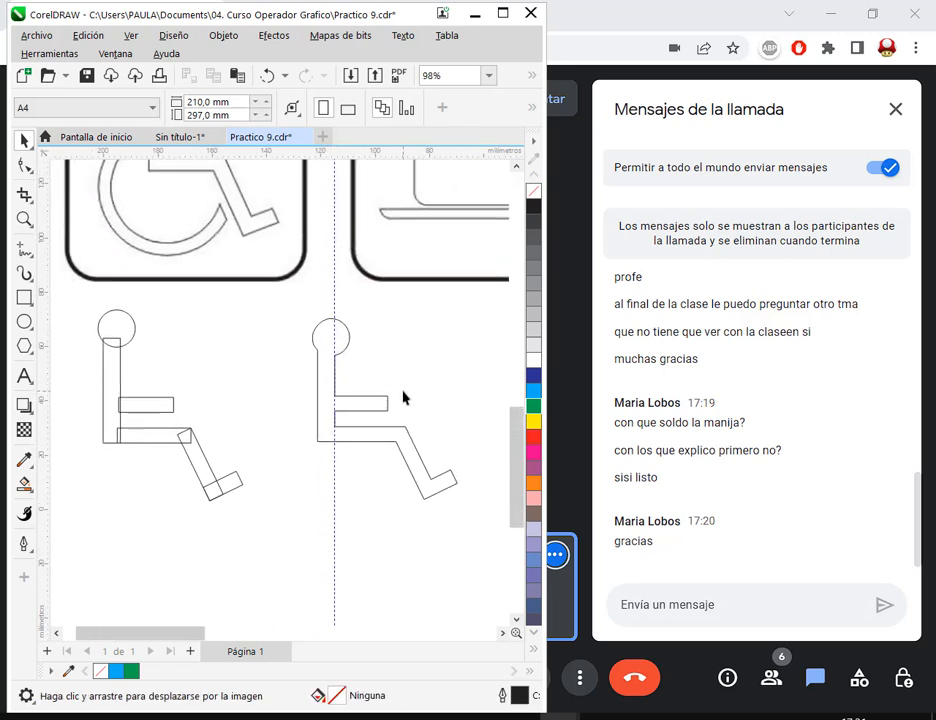
scroll(331, 368, up, 10)
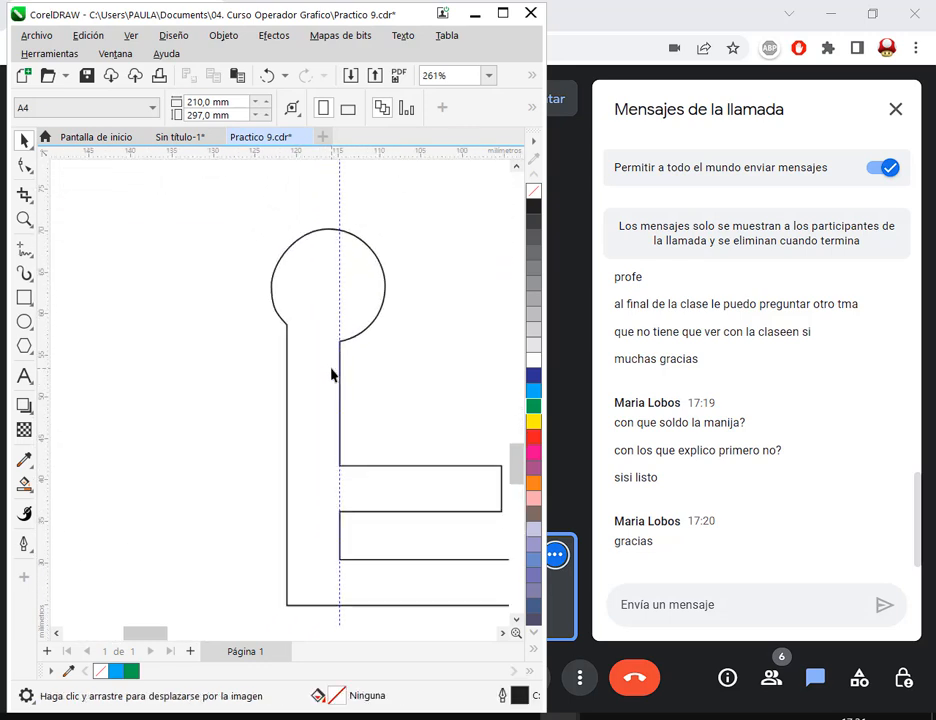
scroll(331, 355, down, 2)
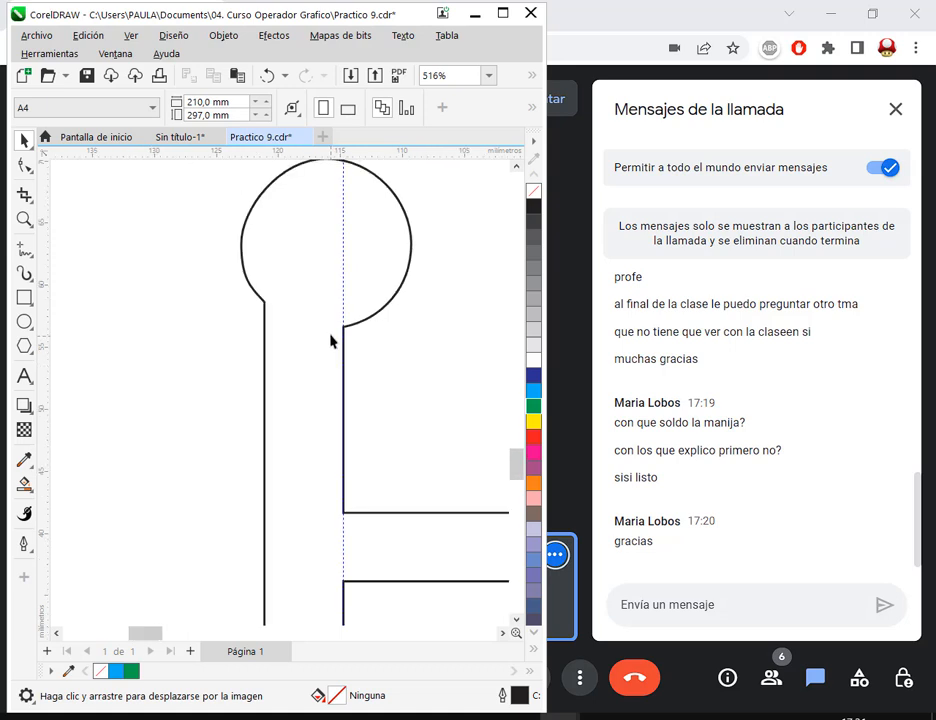
click(336, 340)
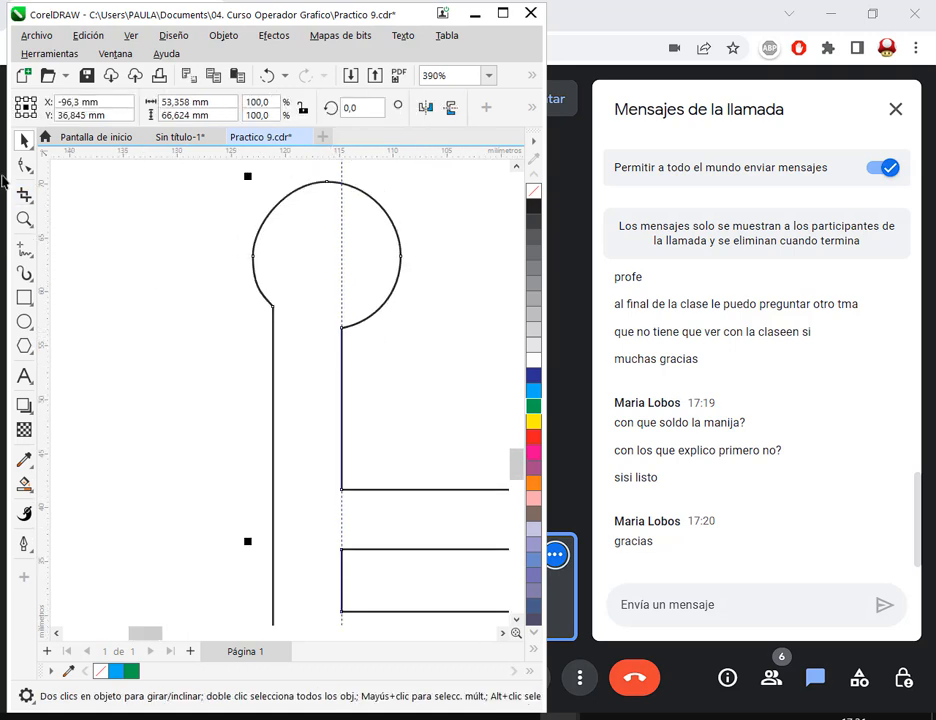
click(24, 165)
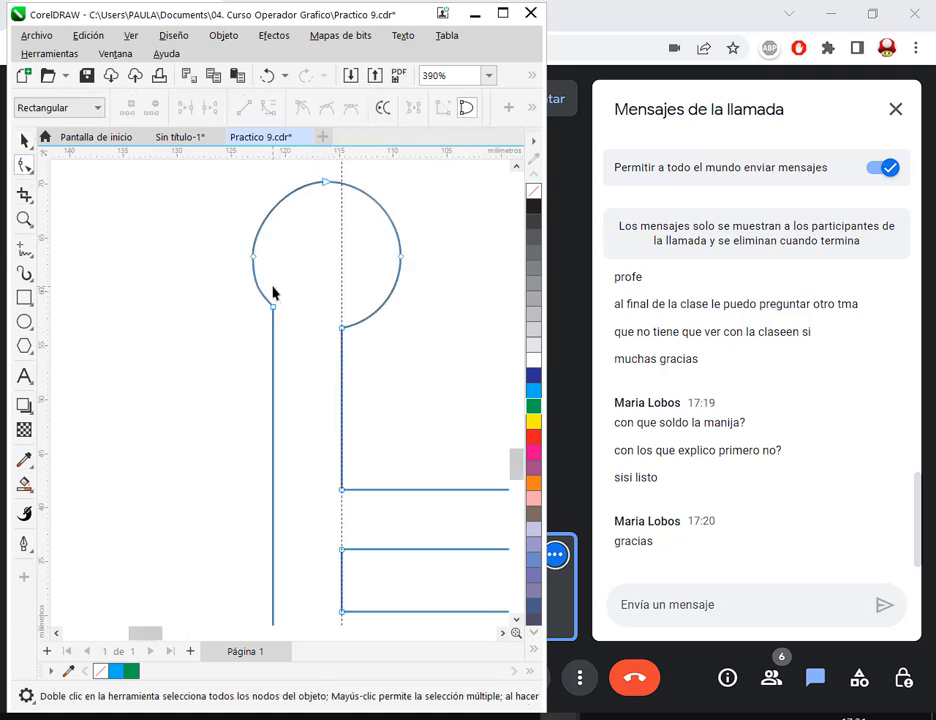
click(271, 310)
click(24, 141)
click(324, 407)
scroll(361, 368, down, 3)
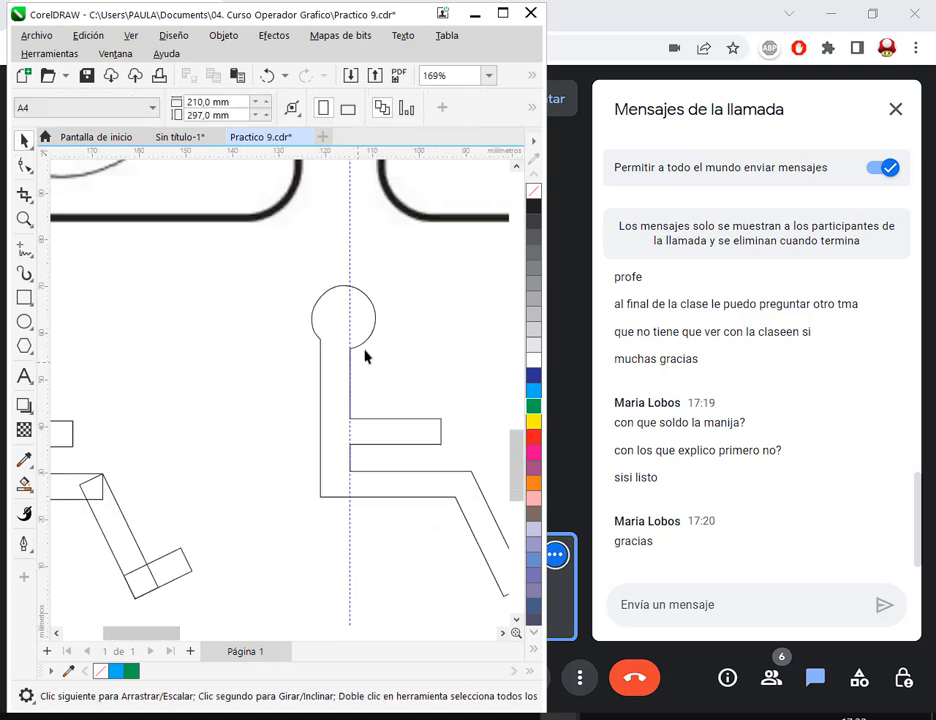
scroll(437, 378, down, 3)
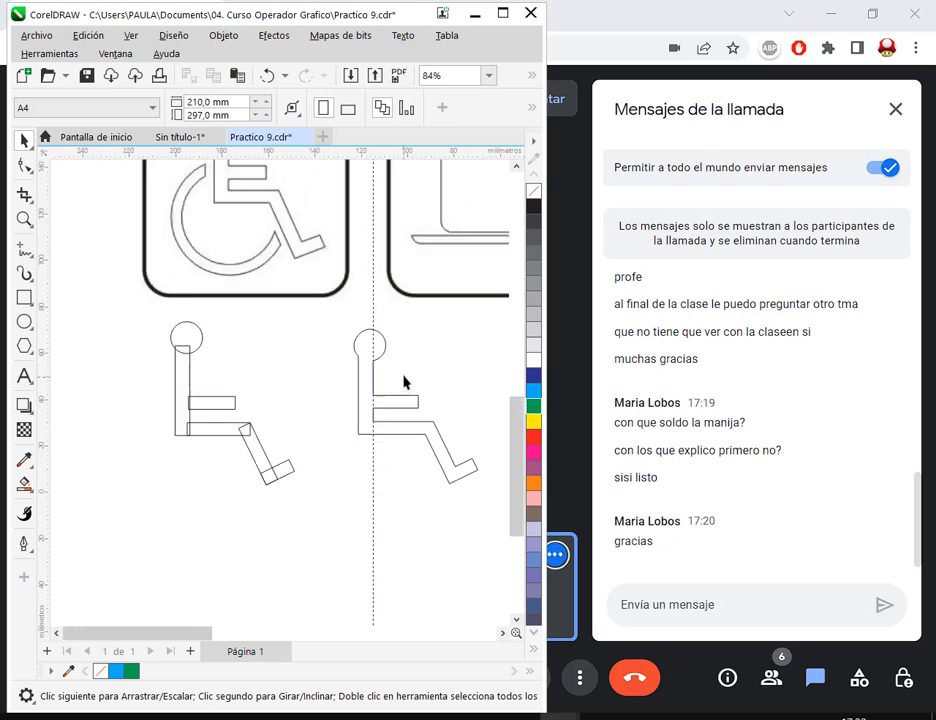
drag(404, 382, 351, 455)
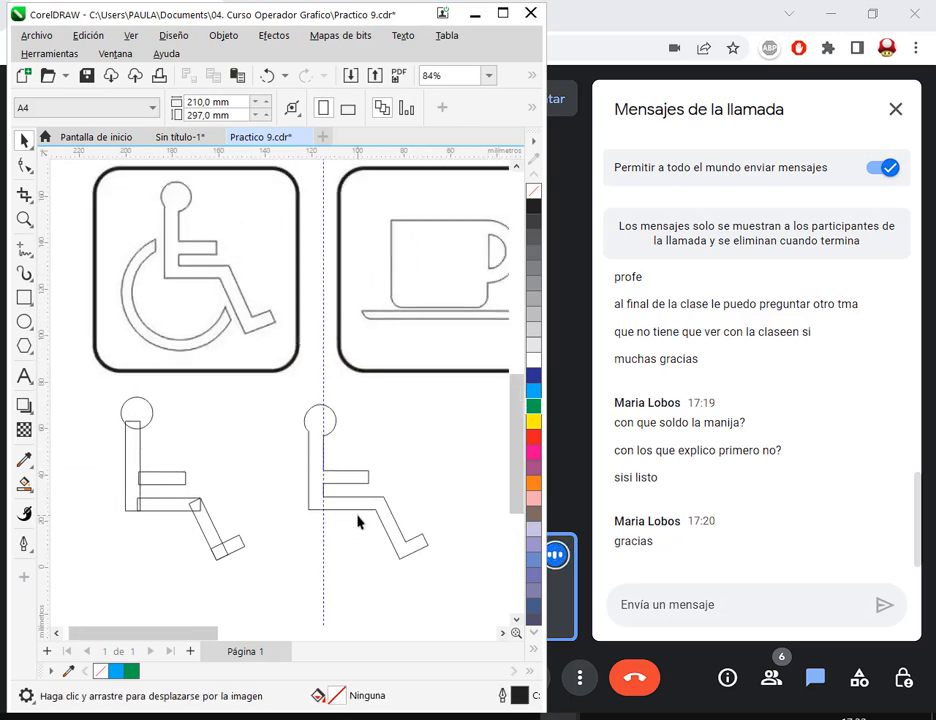
scroll(381, 559, up, 3)
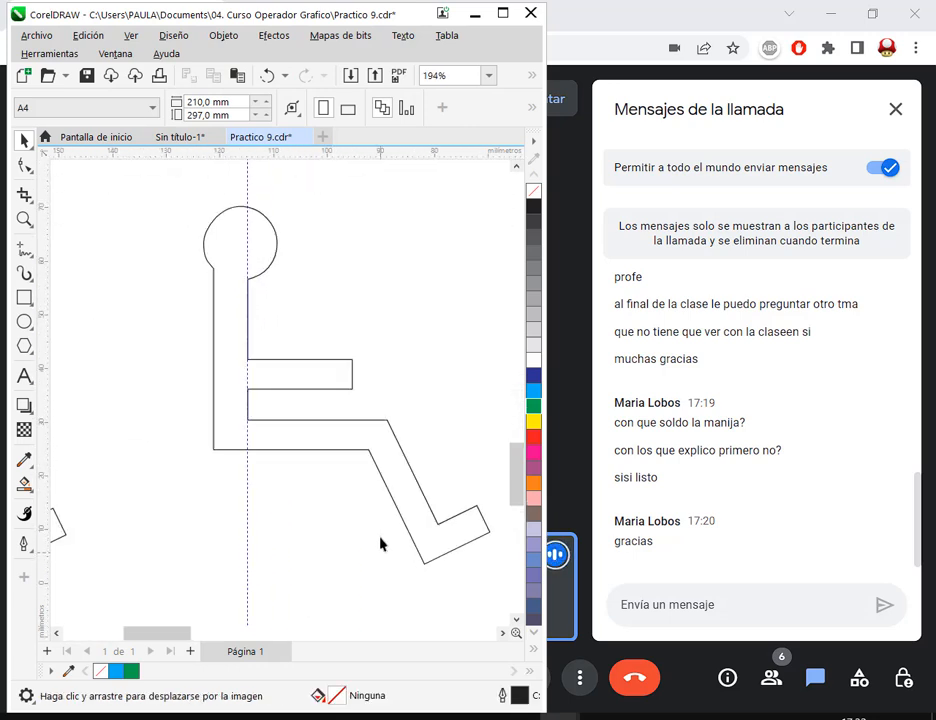
- Delete the vertical guideline and add a horizontal one along the lower edge of the welded figure's arm, at about Y 36.1 mm
click(393, 466)
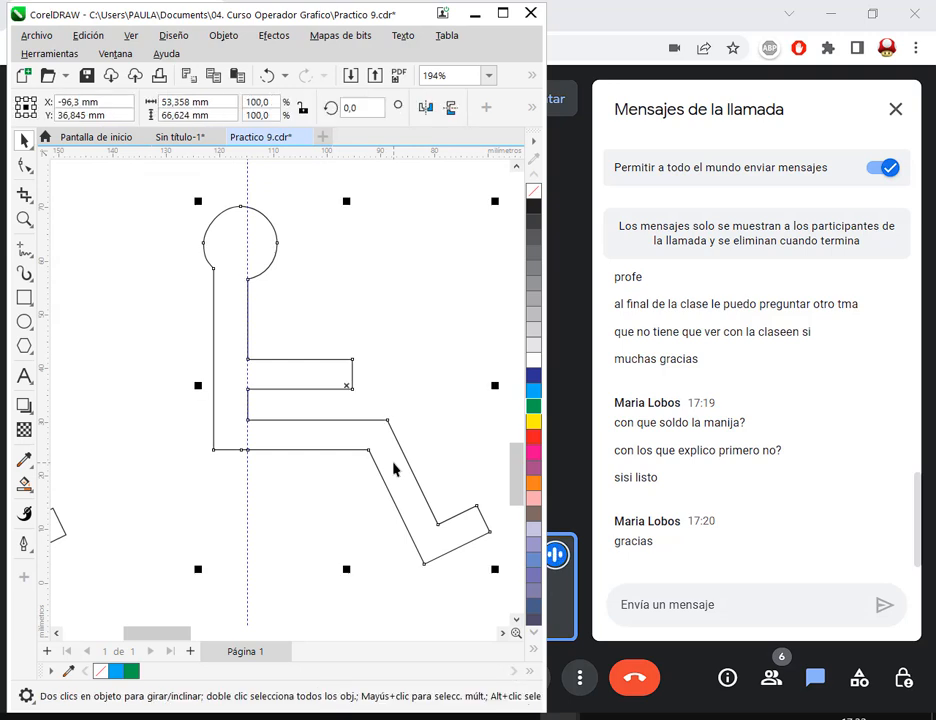
click(248, 197)
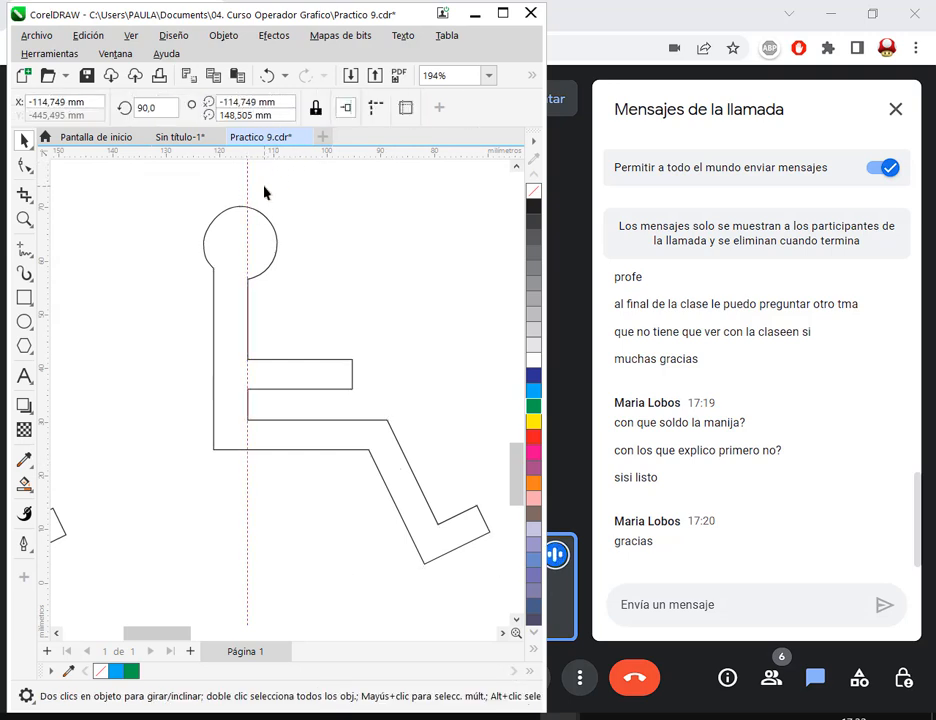
key(Delete)
drag(284, 152, 305, 388)
- Select the welded figure's arm-end and lower-leg nodes with the Shape tool and shift them about 1.6 mm toward the torso along the guideline
click(25, 164)
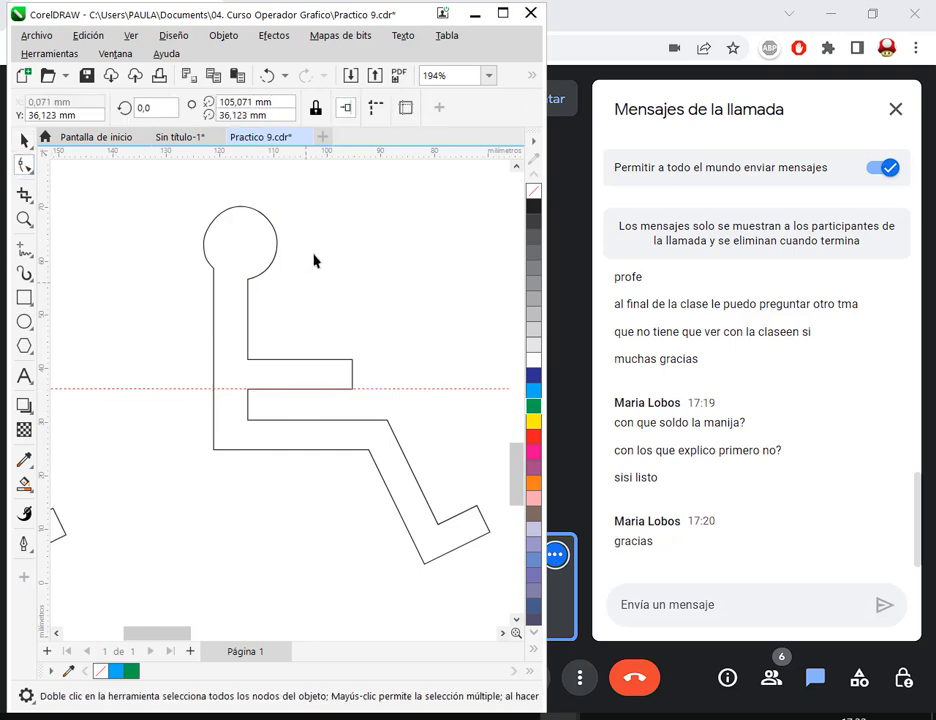
click(247, 254)
drag(362, 452, 314, 377)
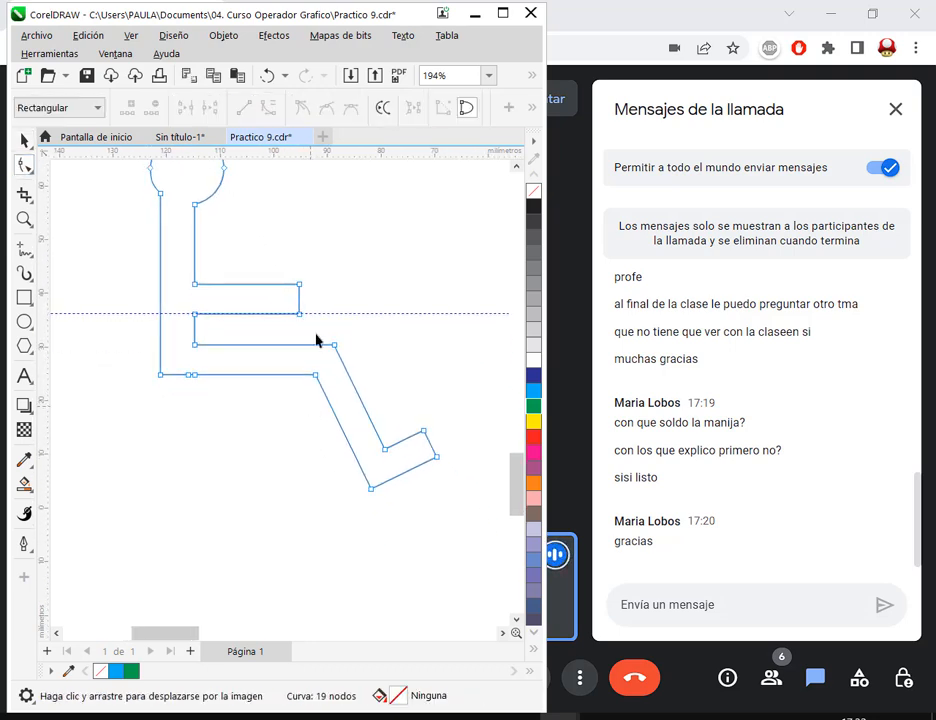
drag(269, 266, 461, 542)
scroll(297, 321, up, 3)
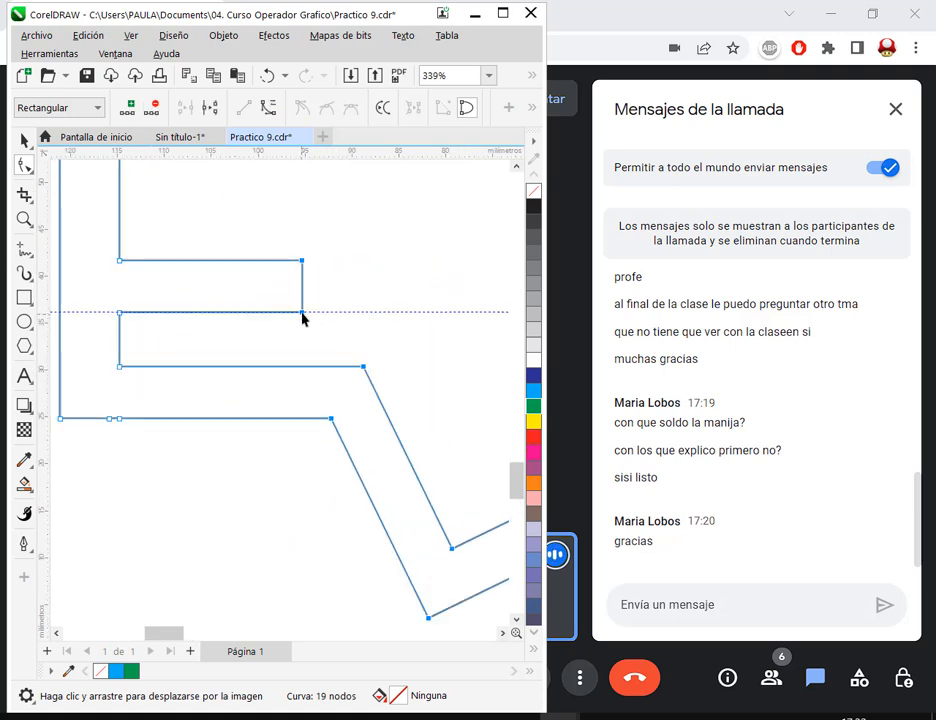
drag(303, 318, 287, 316)
click(25, 140)
click(420, 288)
scroll(372, 360, down, 7)
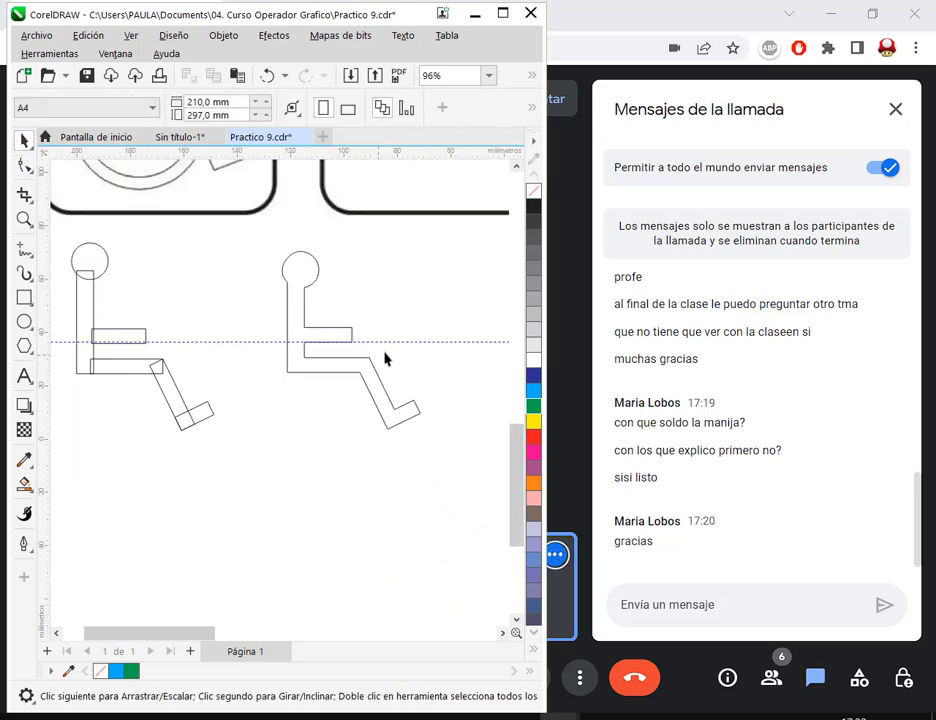
- Move the horizontal guideline down to the upper edge of the welded figure's thigh, at about Y 30.3 mm
drag(389, 353, 413, 448)
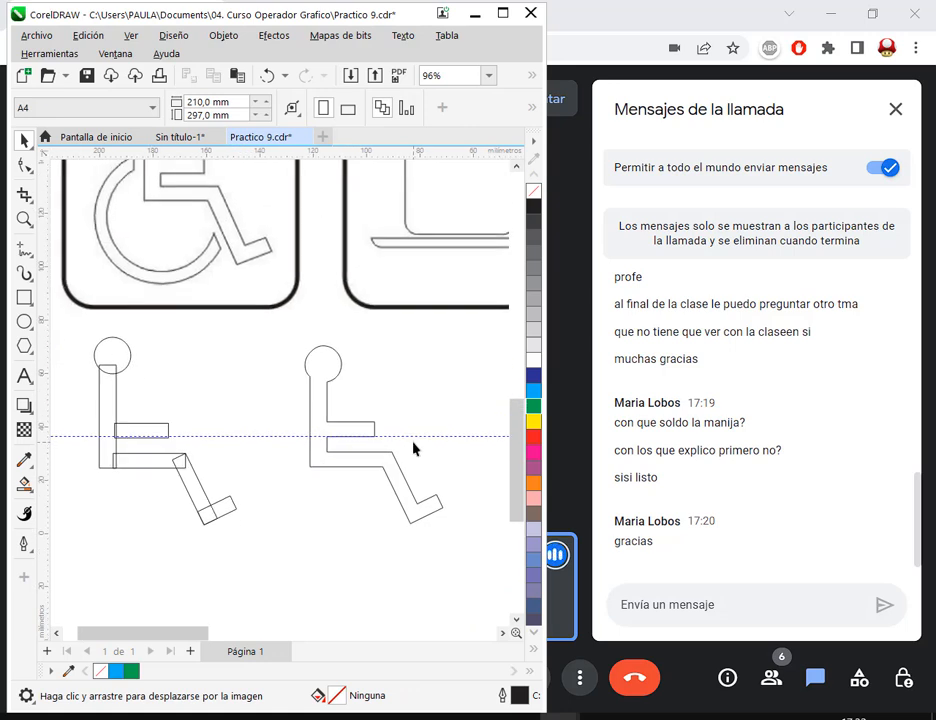
scroll(390, 480, up, 5)
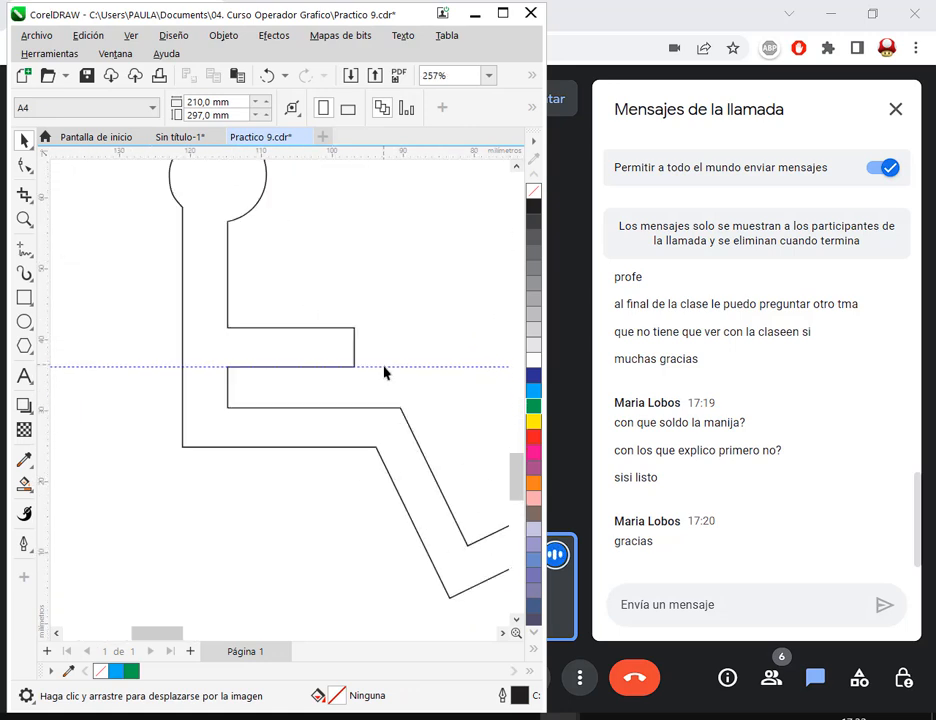
mouse_move(383, 367)
mouse_down()
mouse_move(386, 418)
mouse_move(306, 371)
mouse_up()
- Select the welded figure's knee, shin and foot nodes and shift them about 1.9 mm toward the torso, shortening the thigh along the guideline
click(25, 164)
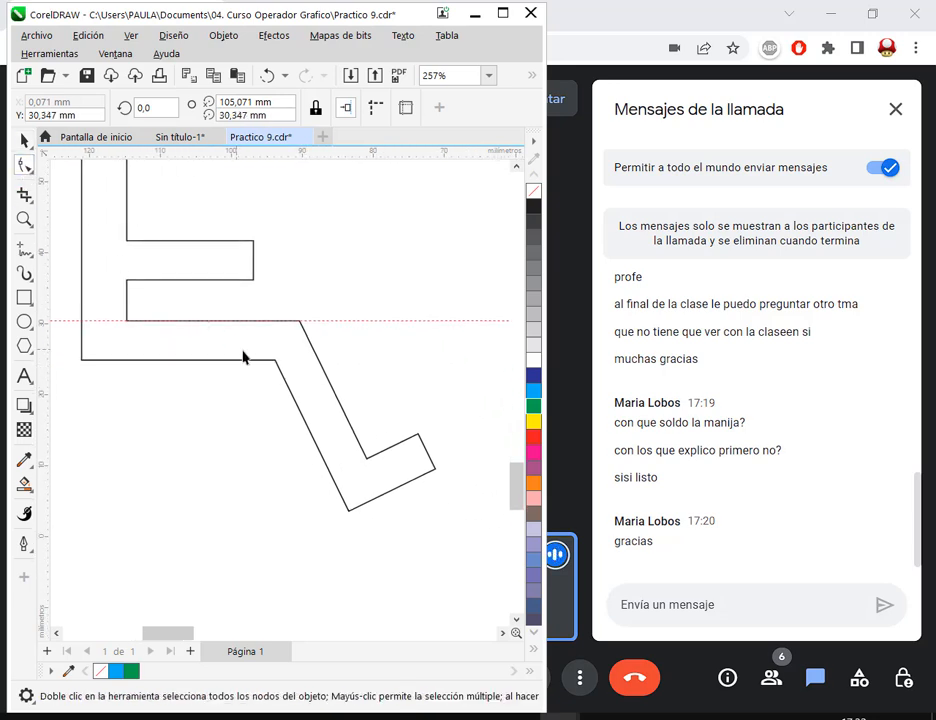
click(245, 359)
drag(335, 380, 485, 560)
scroll(300, 320, up, 3)
drag(302, 318, 267, 317)
scroll(267, 317, down, 3)
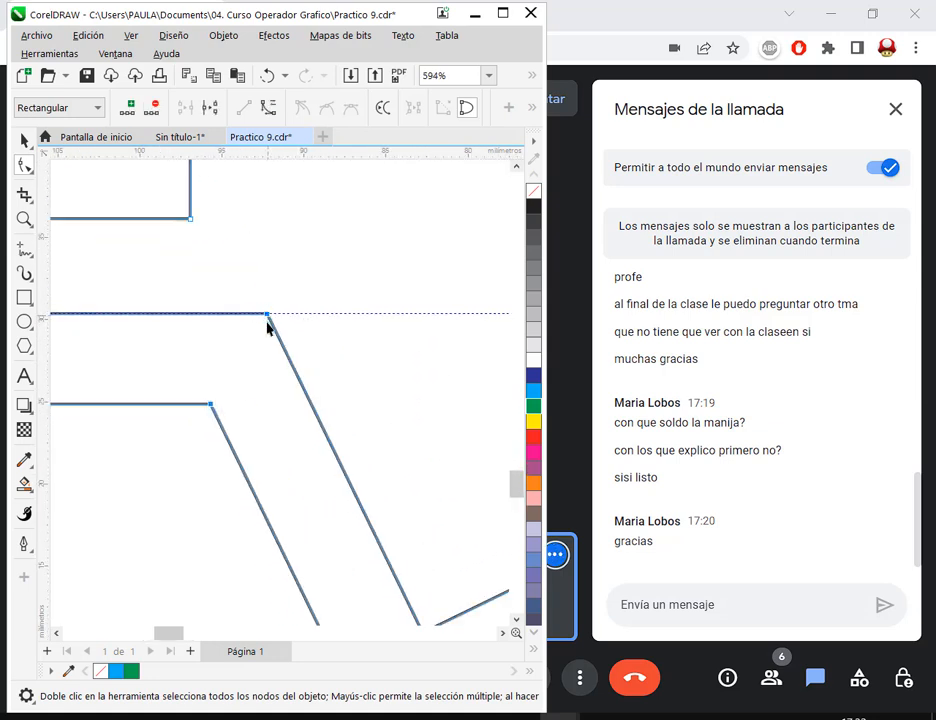
scroll(266, 318, down, 2)
click(25, 141)
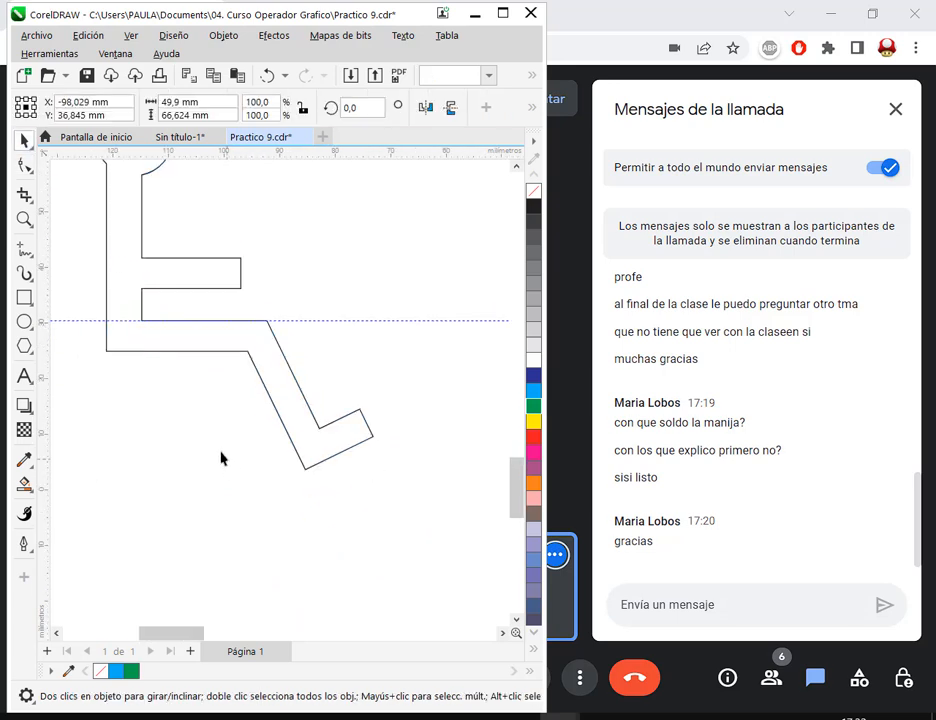
click(214, 455)
- Move the horizontal guideline down to the lower edge of the welded figure's thigh, at Y 24.83 mm
scroll(214, 455, down, 1)
scroll(214, 449, down, 1)
drag(186, 451, 321, 519)
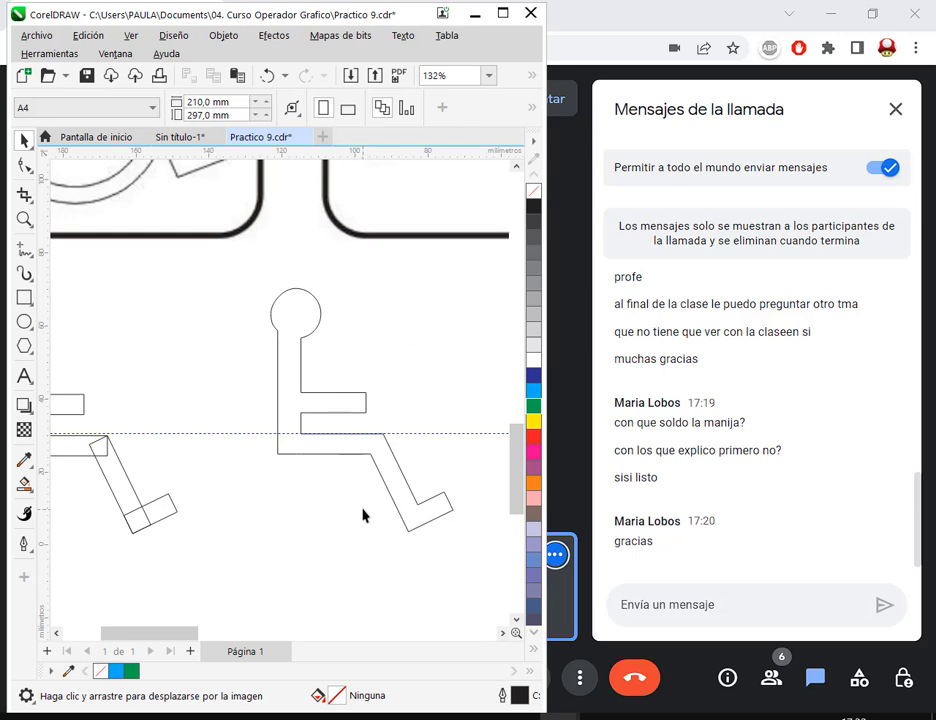
scroll(359, 513, down, 1)
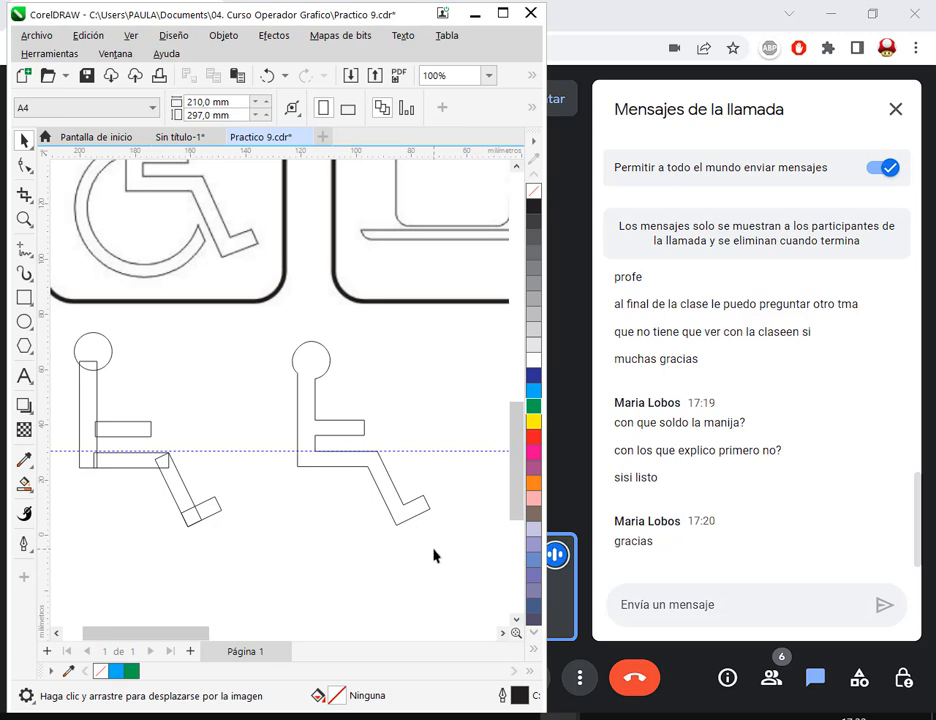
scroll(433, 556, up, 3)
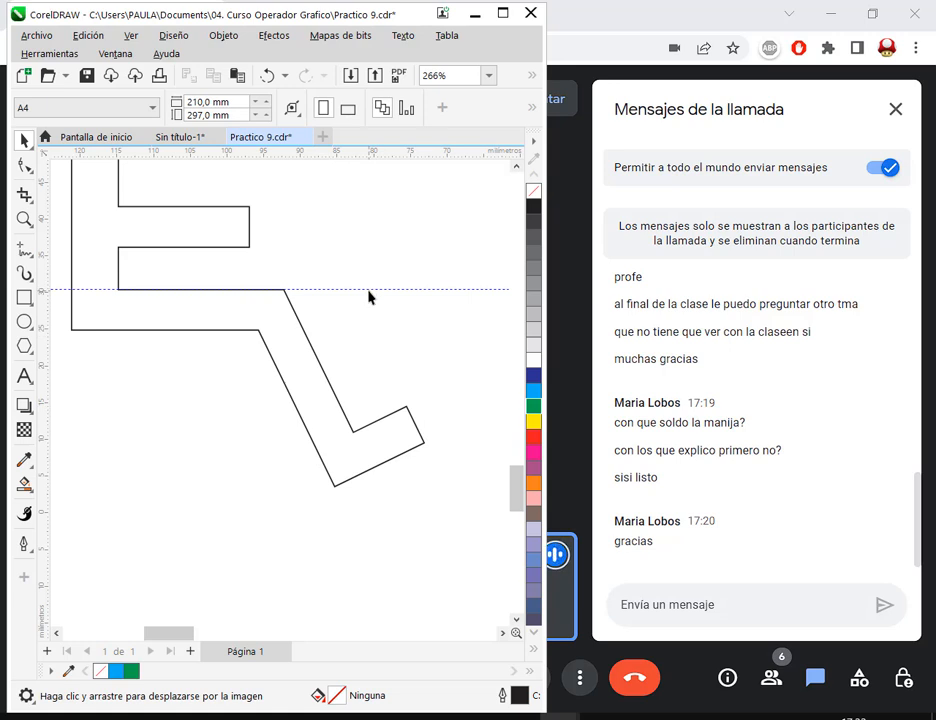
drag(368, 290, 257, 332)
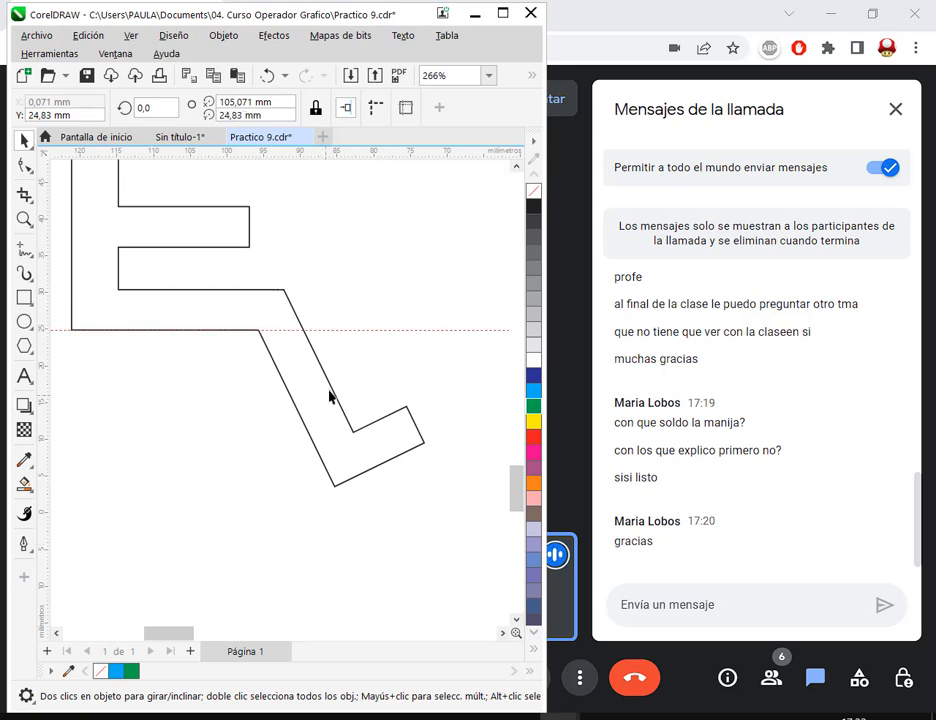
- Place the guideline's rotation center on the knee's lower corner and rotate the guideline to 296° along the shin's back edge
click(351, 329)
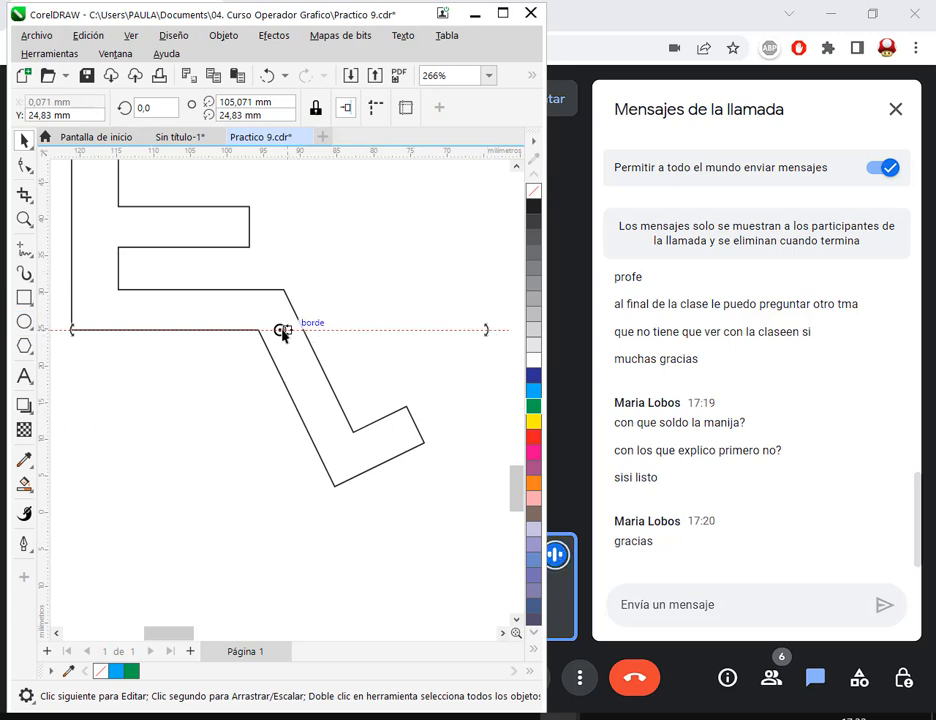
drag(282, 330, 258, 329)
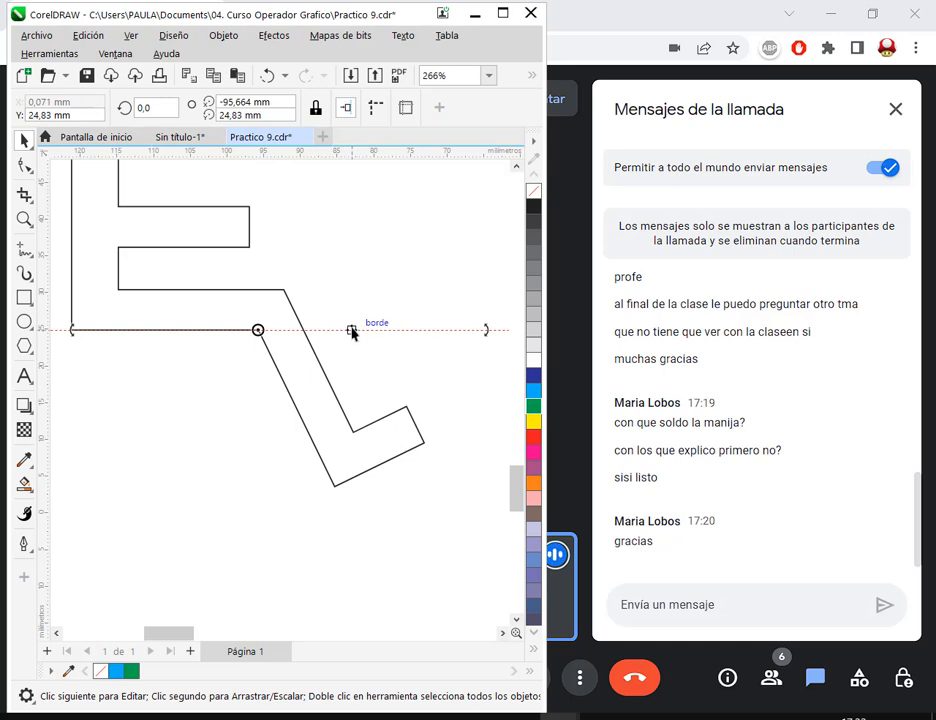
drag(338, 328, 311, 439)
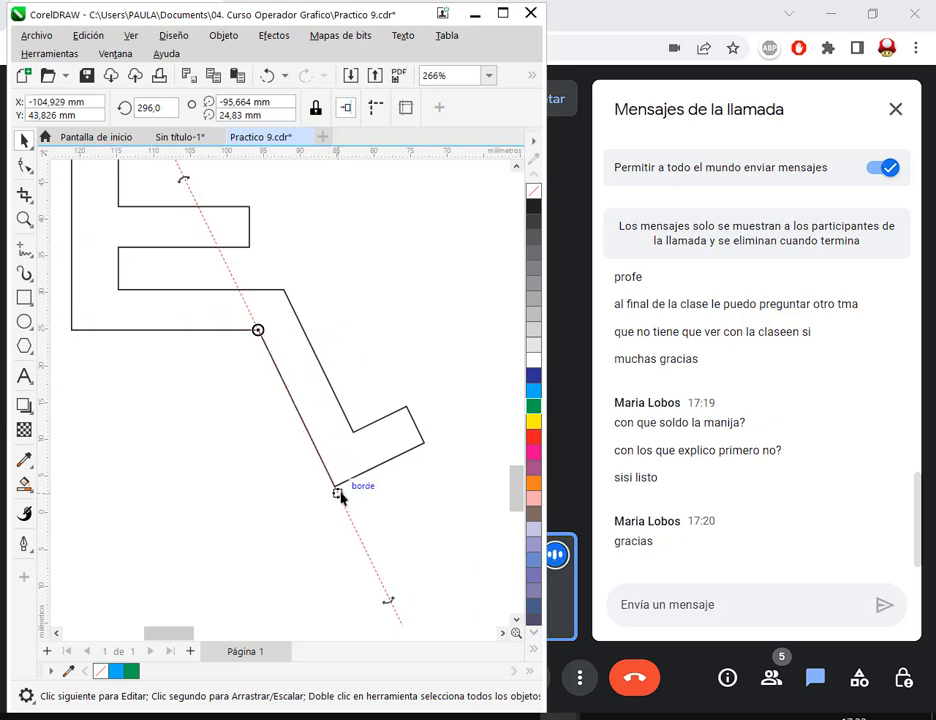
- Select the welded figure's four foot nodes with the Shape tool and move them about 2.8 mm down the angled guideline, lengthening the shin
click(25, 167)
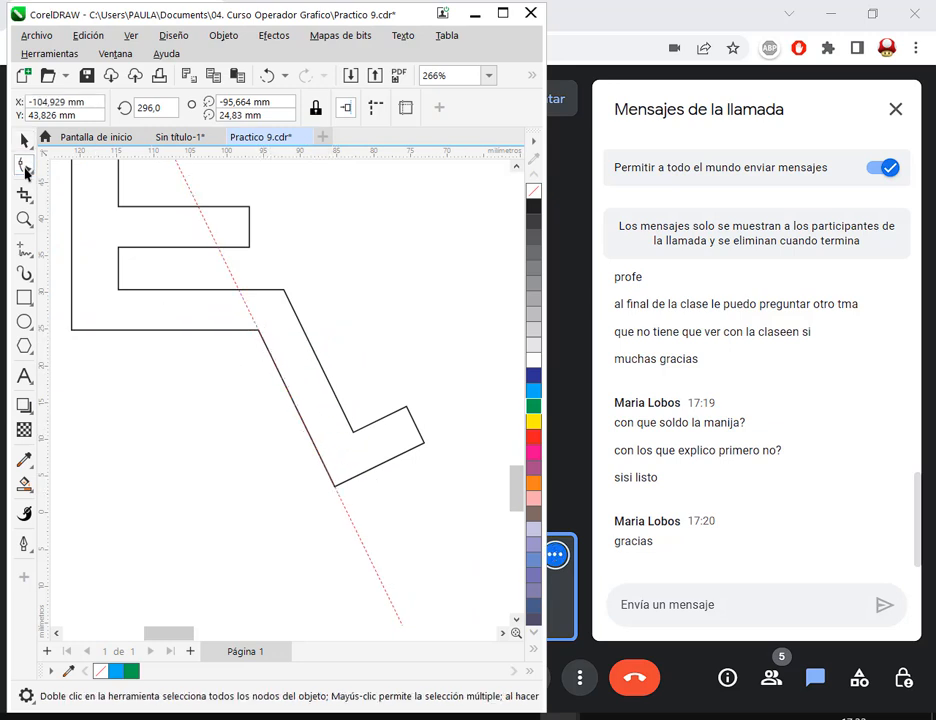
click(303, 396)
drag(461, 392, 282, 521)
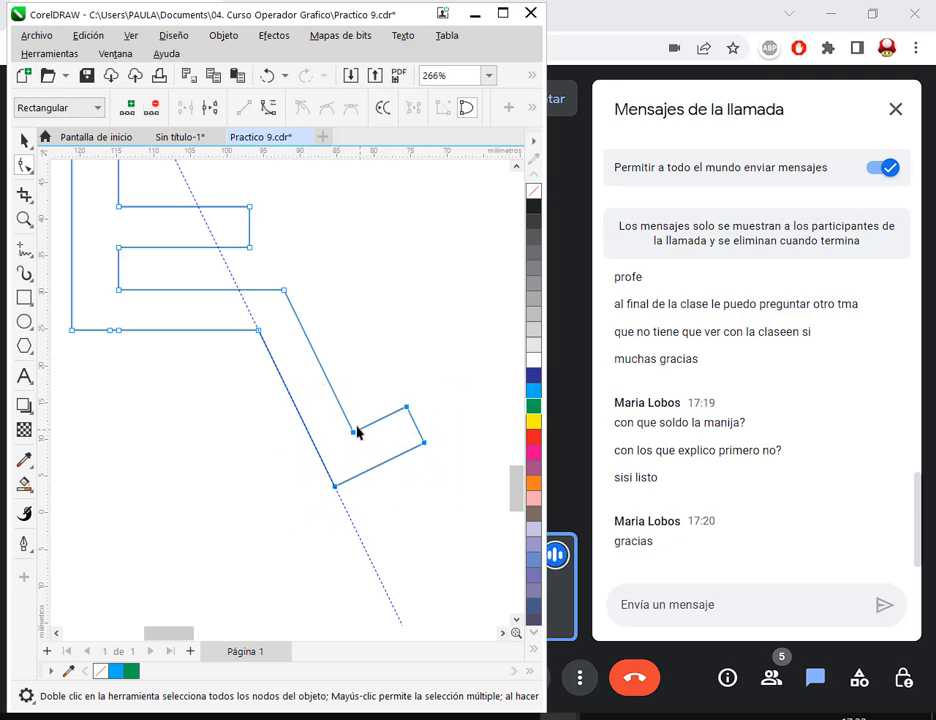
drag(336, 491, 347, 510)
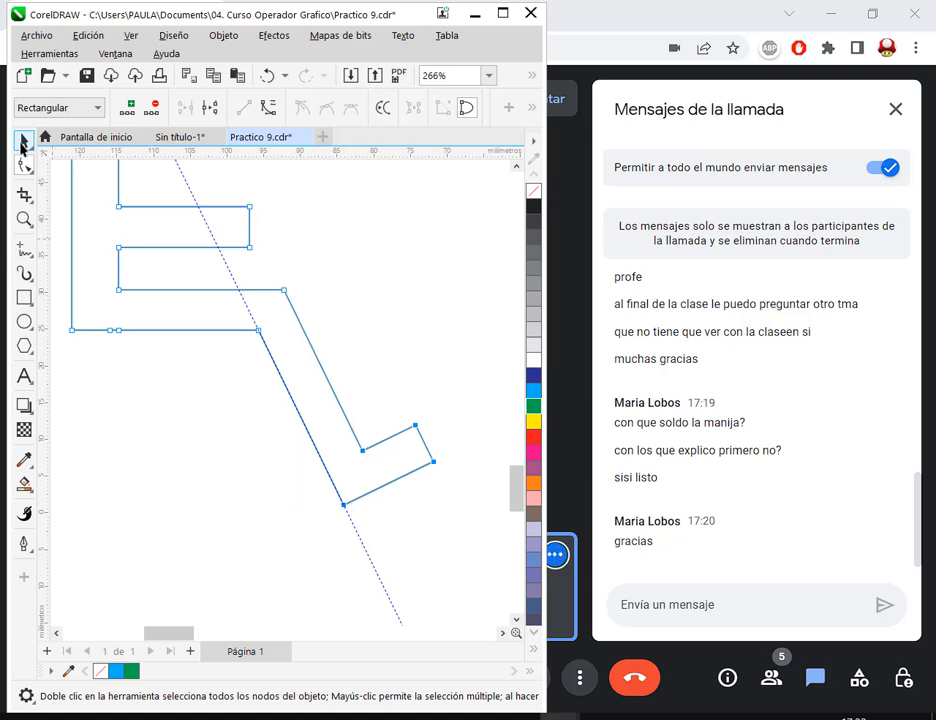
click(22, 141)
click(284, 409)
- Delete the angled guideline that runs along the welded figure's shin
scroll(282, 409, down, 2)
scroll(280, 411, down, 2)
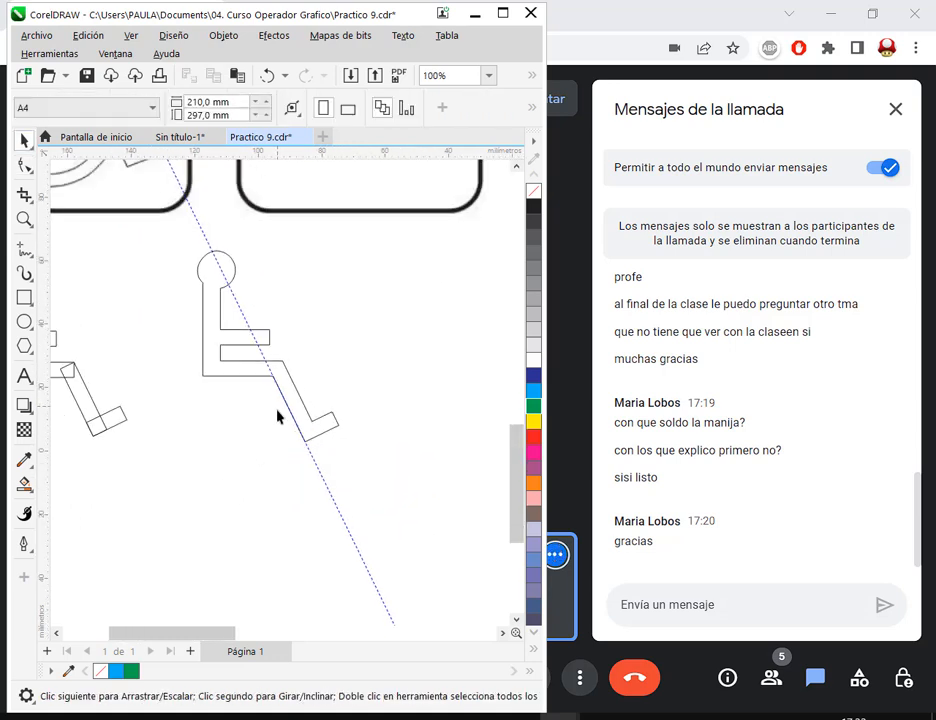
scroll(264, 440, down, 1)
drag(350, 515, 365, 531)
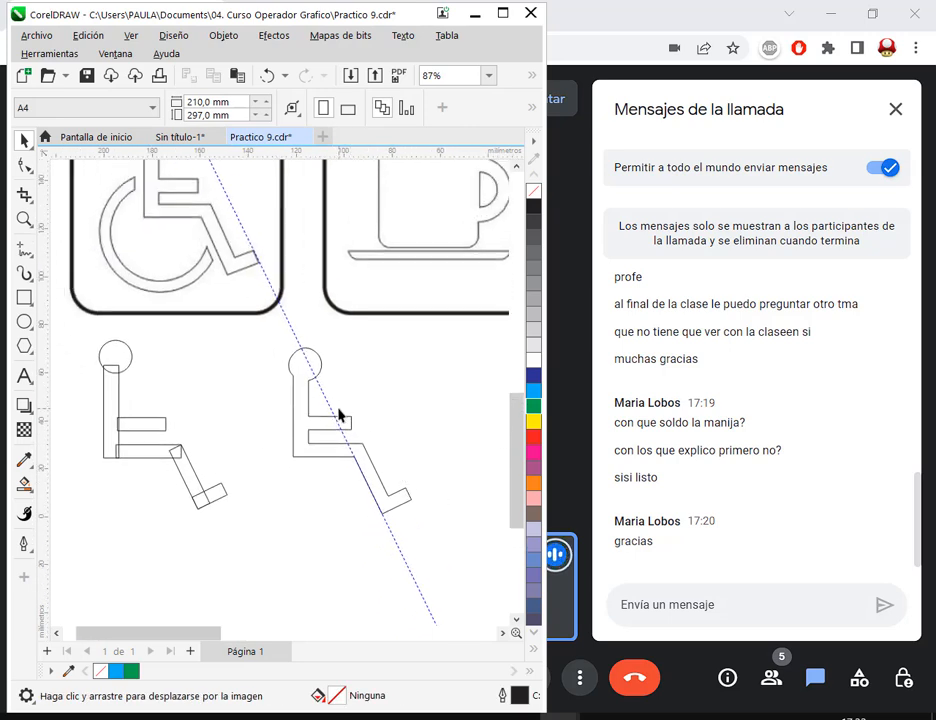
click(341, 432)
key(Delete)
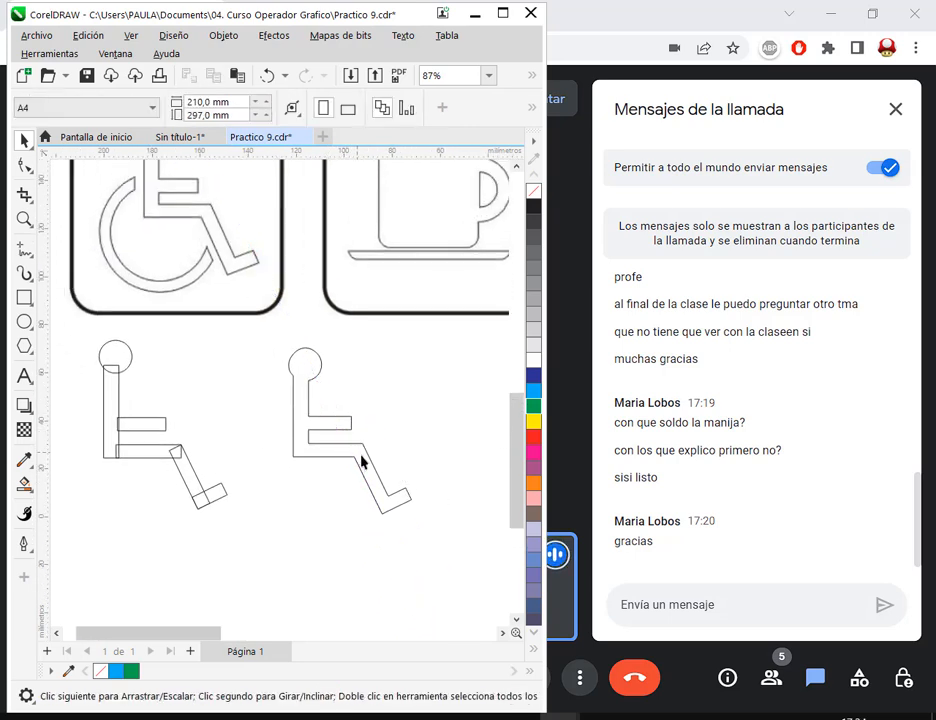
- Try moving the welded figure's two arm-end nodes and its foot nodes freehand with the Shape tool, undoing each move
scroll(400, 514, up, 2)
click(400, 502)
click(24, 165)
drag(338, 324, 340, 376)
scroll(314, 380, up, 2)
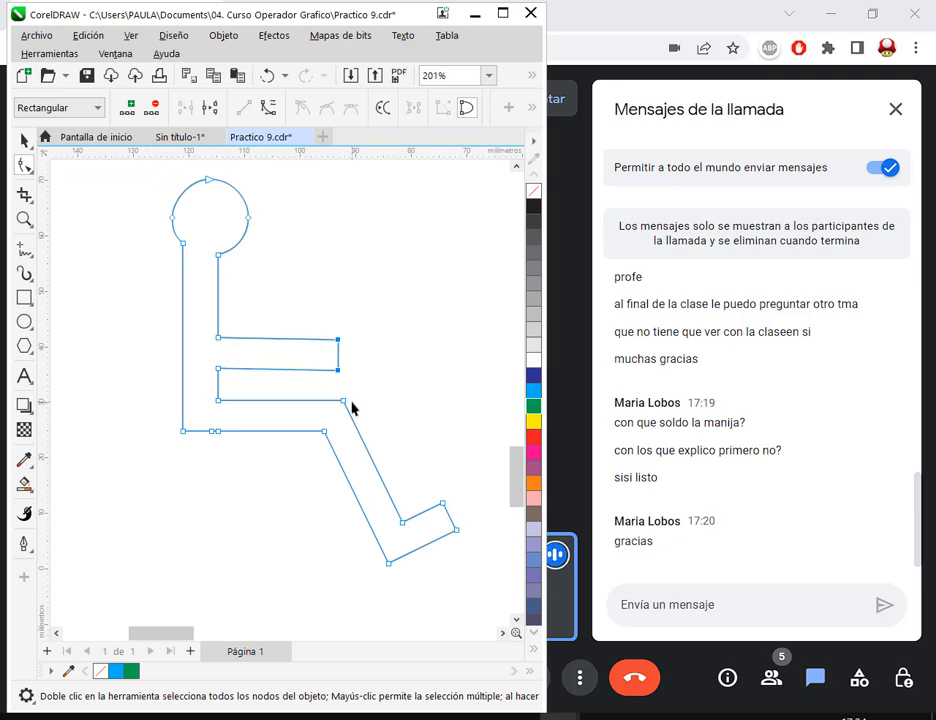
click(266, 77)
drag(466, 490, 396, 589)
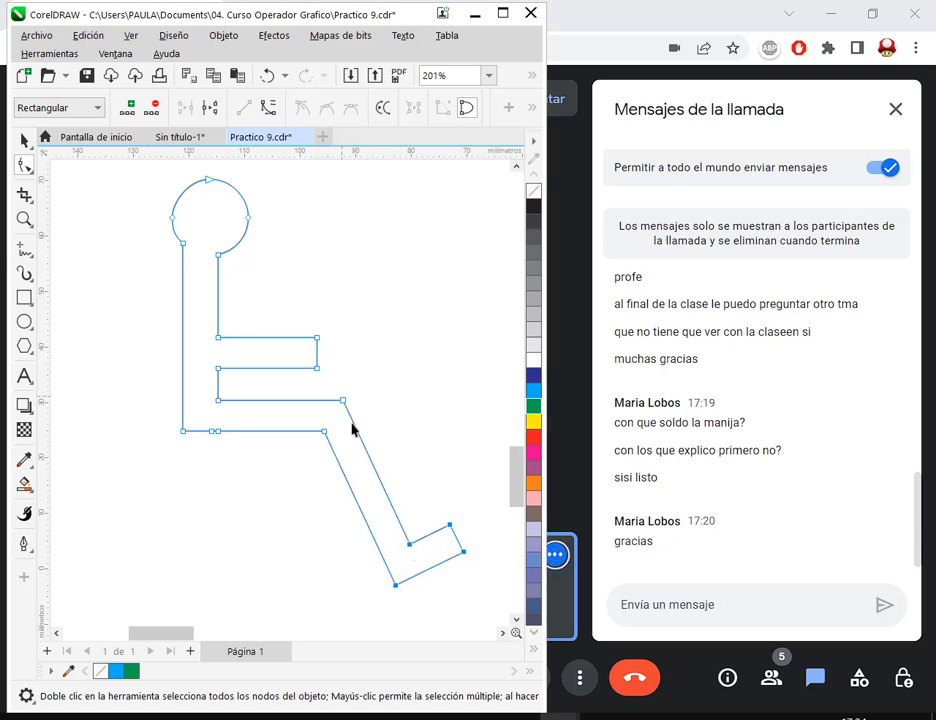
click(268, 78)
- Delete the two redundant nodes on the underside of the welded figure's thigh, near the hip
click(228, 479)
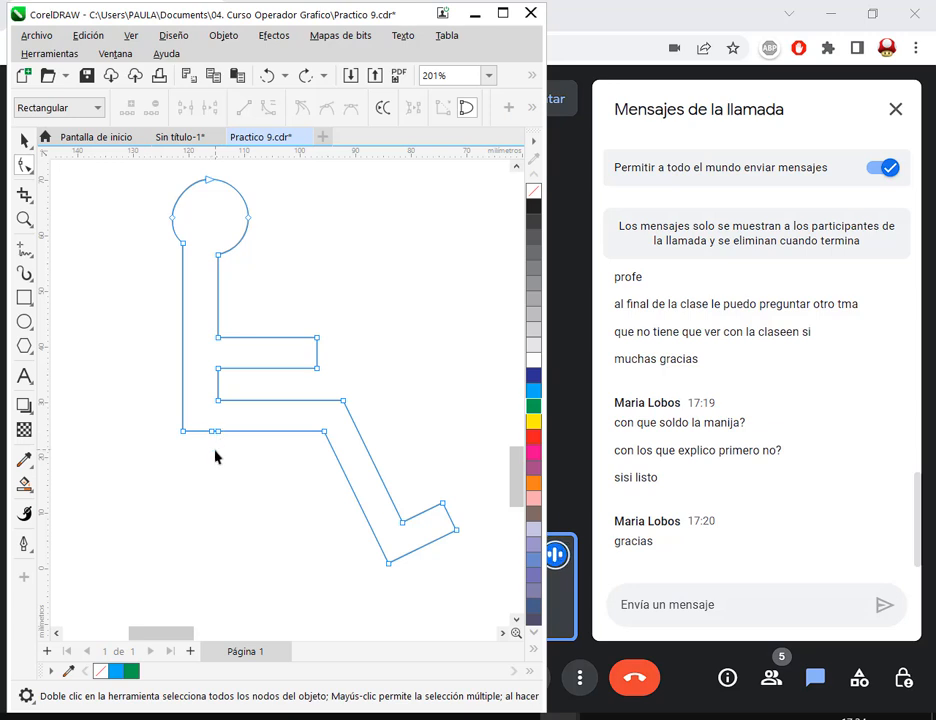
drag(209, 443, 242, 428)
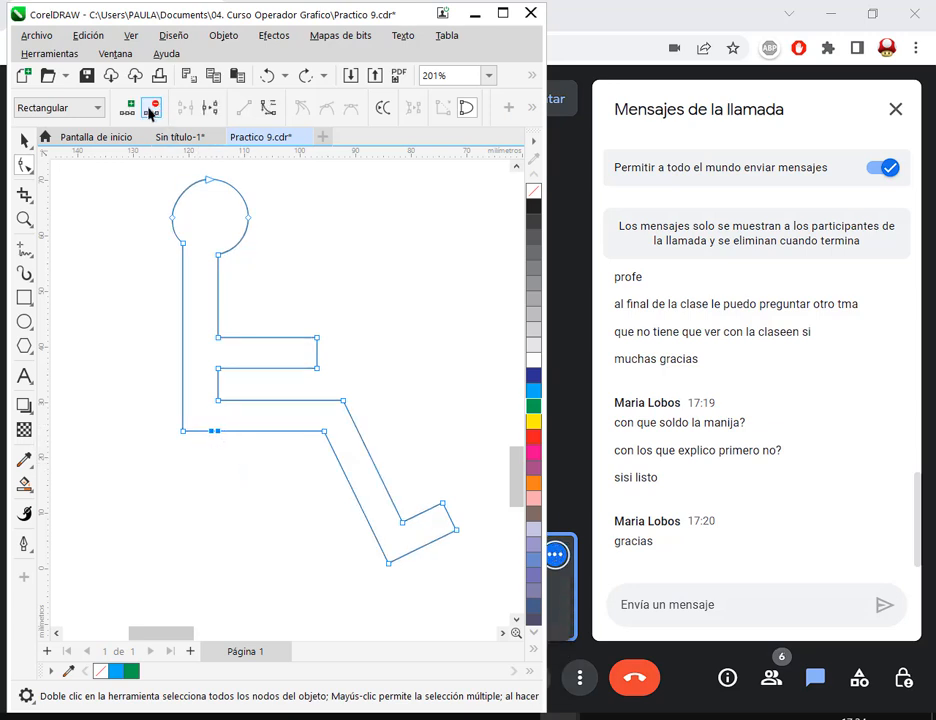
click(149, 112)
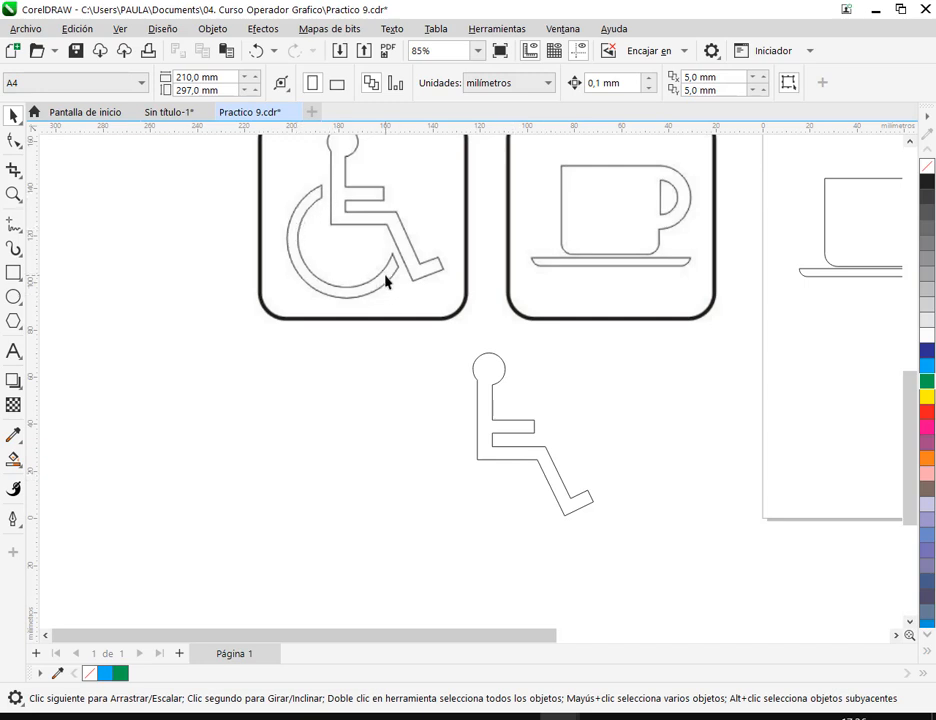
- Draw a circle about 55 mm in diameter for the wheel and position it over the figure's torso and legs
click(14, 297)
drag(423, 454, 552, 572)
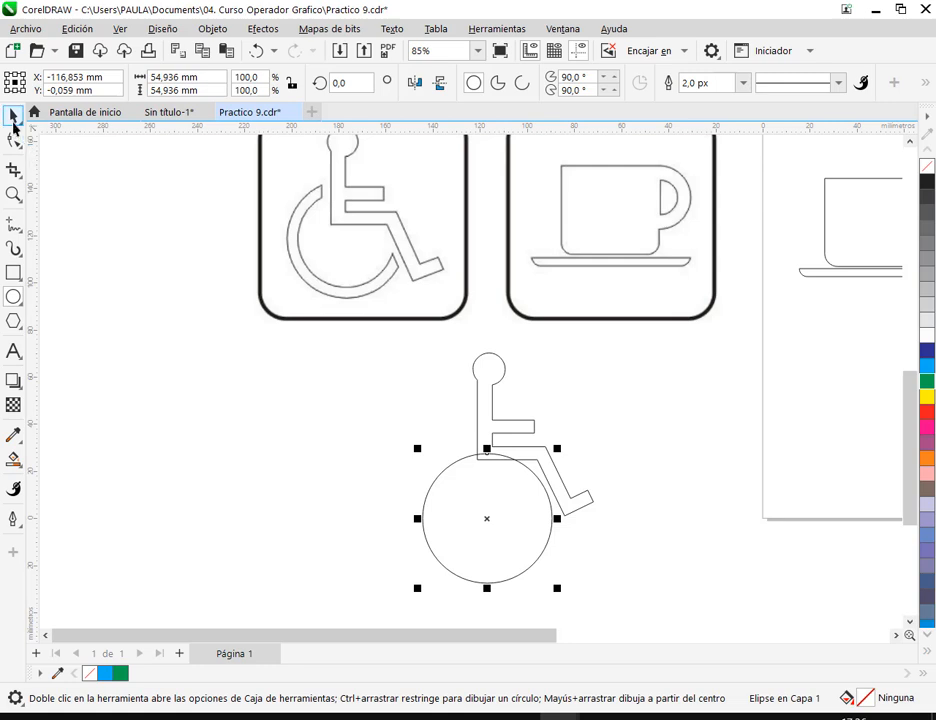
click(14, 119)
drag(503, 523, 491, 493)
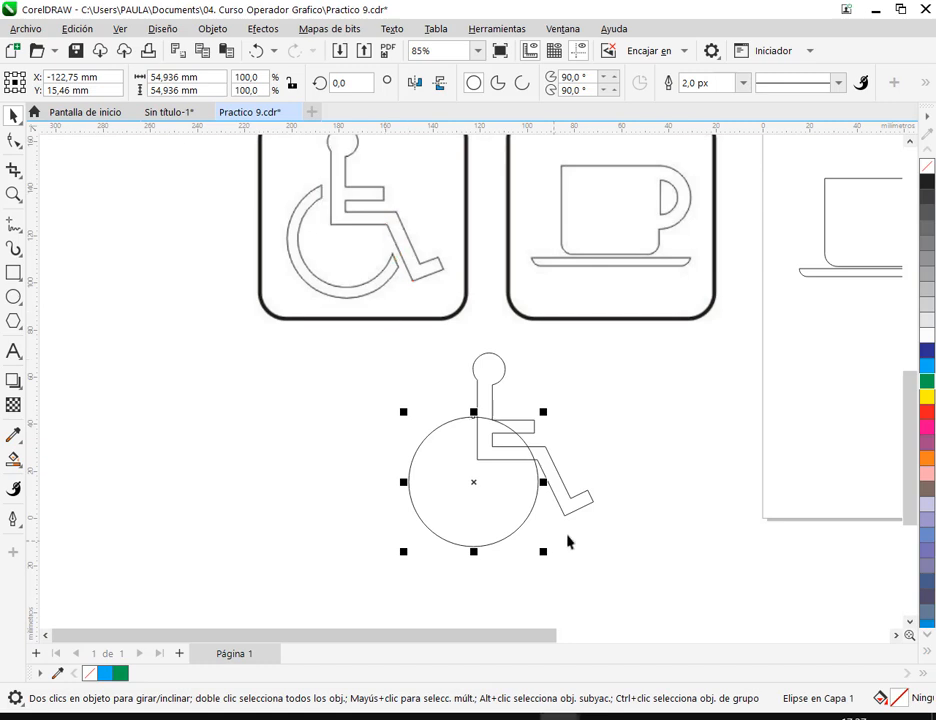
click(684, 468)
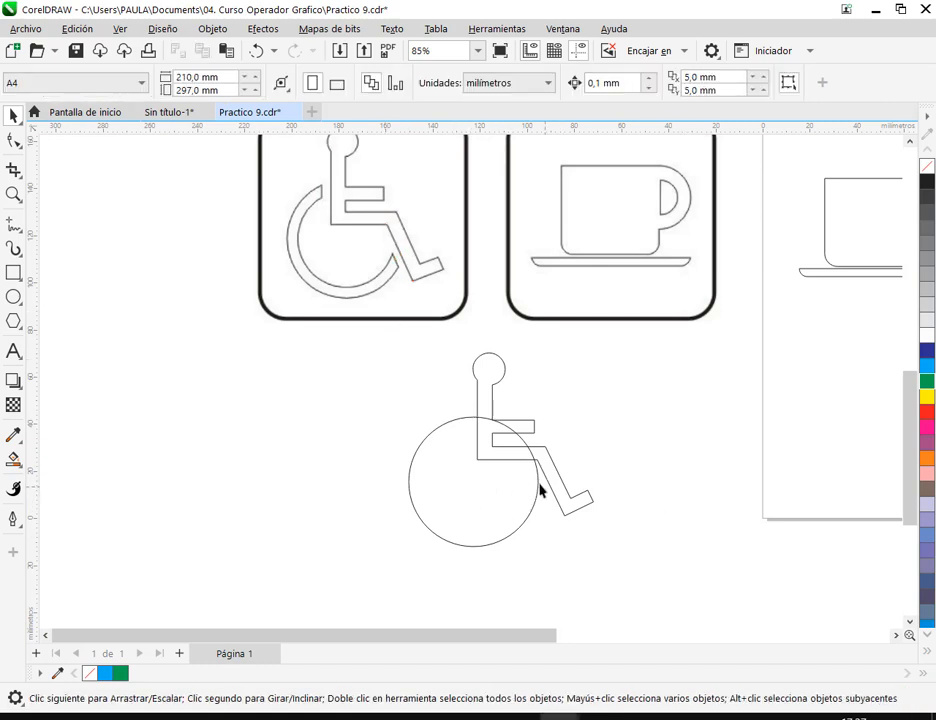
drag(522, 493, 539, 493)
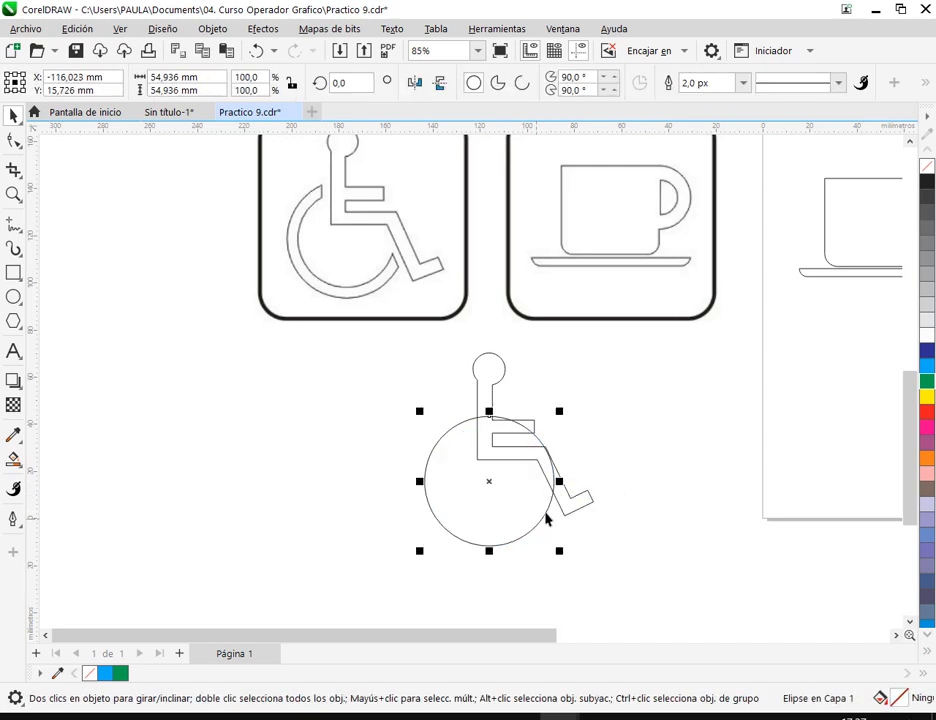
- Move the circle beside the figure, enlarge it to about 62.9 mm, and add a slightly smaller concentric copy inside it
drag(518, 497, 338, 490)
drag(388, 414, 399, 405)
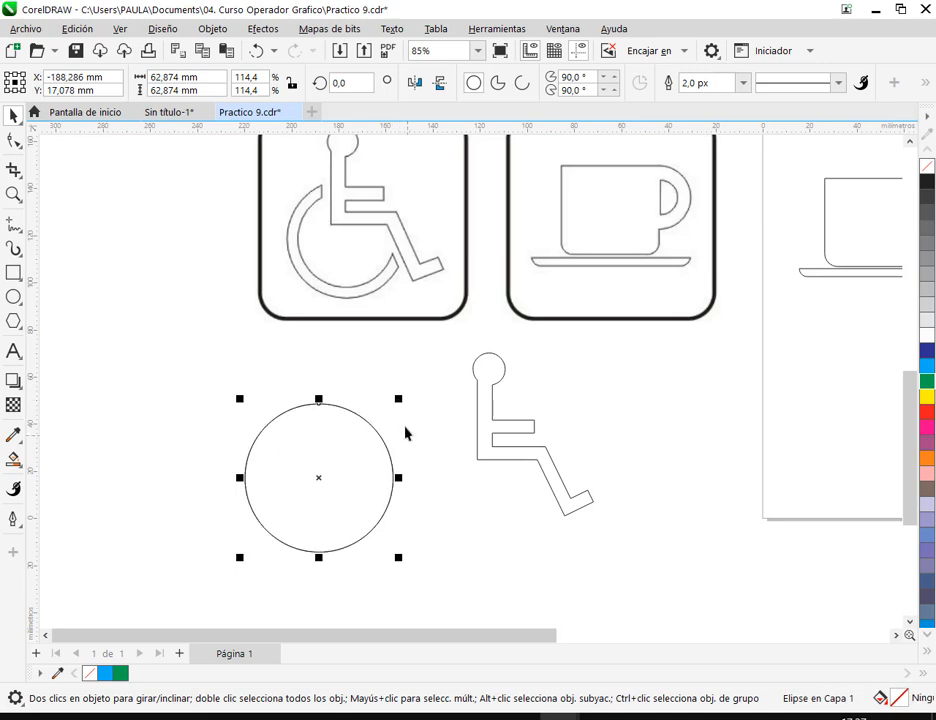
drag(398, 404, 402, 418)
- Move both concentric circles over the seated figure and scale them together to an outer diameter of about 58.5 mm
drag(213, 388, 410, 558)
drag(354, 512, 539, 499)
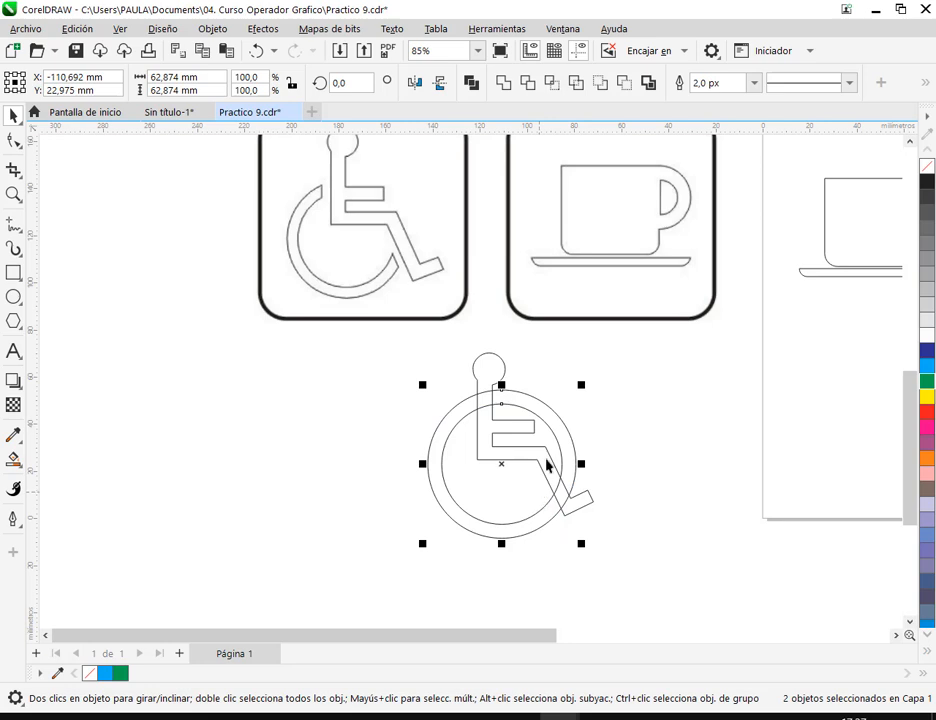
drag(568, 456, 568, 450)
drag(581, 383, 577, 386)
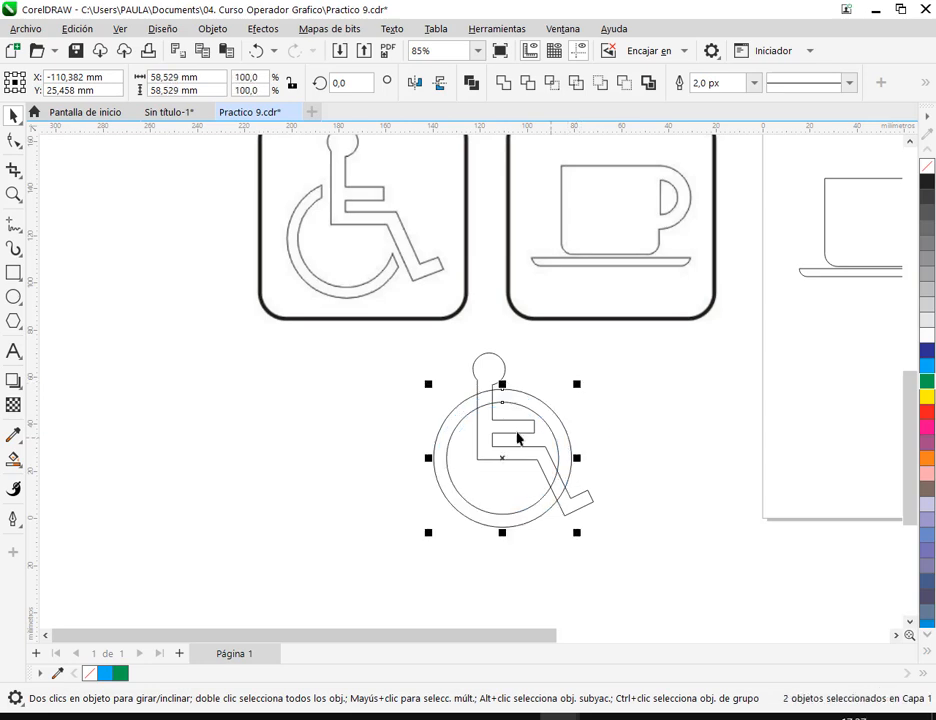
- Move the pair of concentric circles to the left of the figure and place a duplicate pair farther up and left
click(428, 390)
drag(560, 444, 187, 313)
drag(255, 373, 445, 560)
click(391, 467)
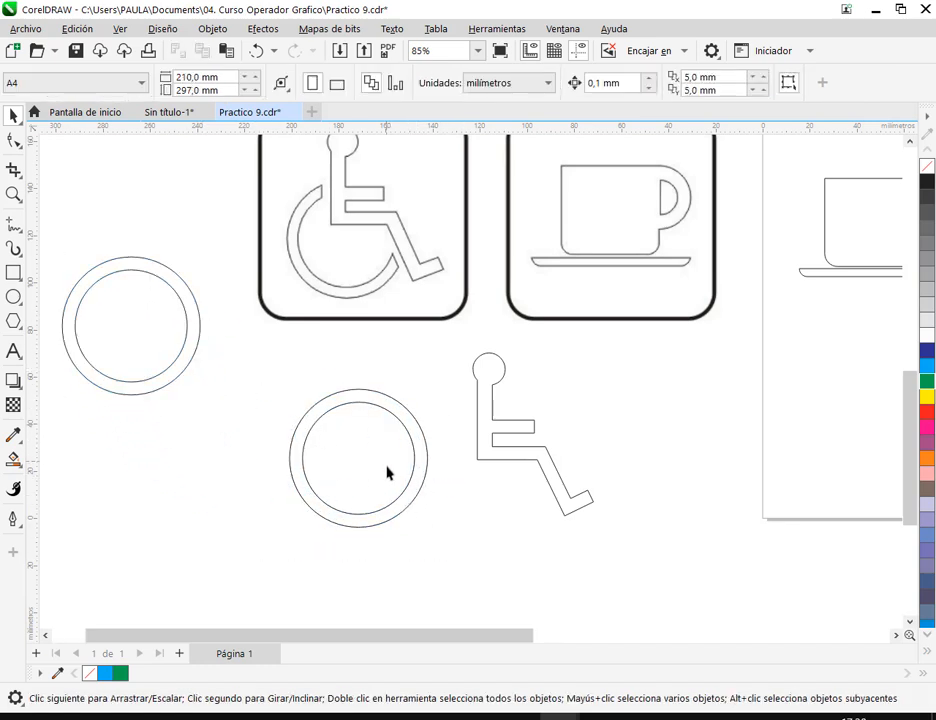
- Pull the inner circle out of the pair beside the figure, fill it red, and fill the outer circle light blue
drag(387, 472, 260, 486)
click(927, 410)
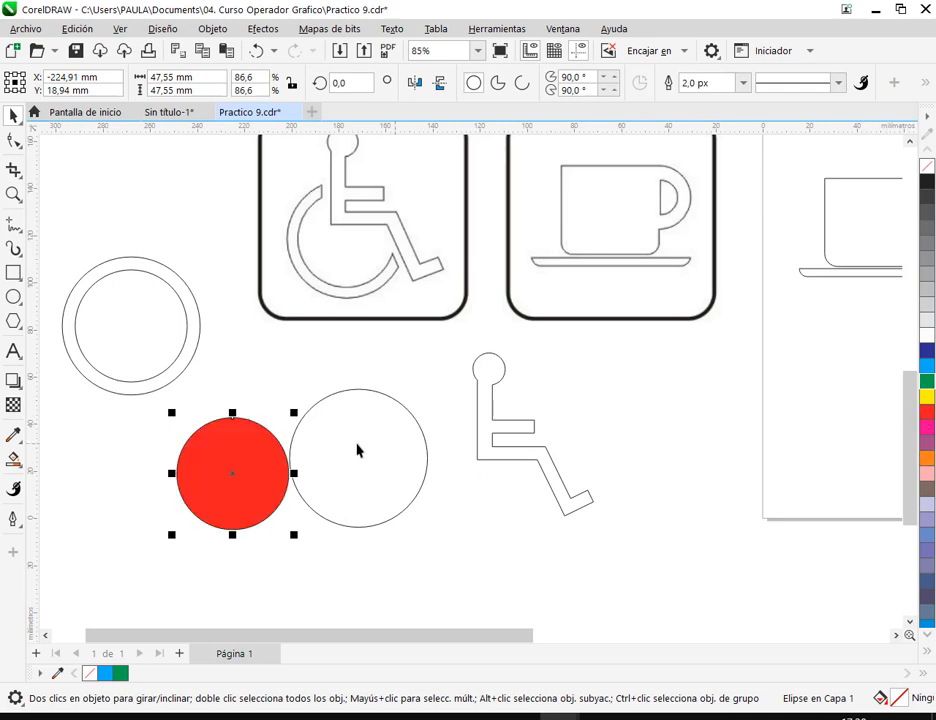
click(378, 450)
click(927, 365)
key(Escape)
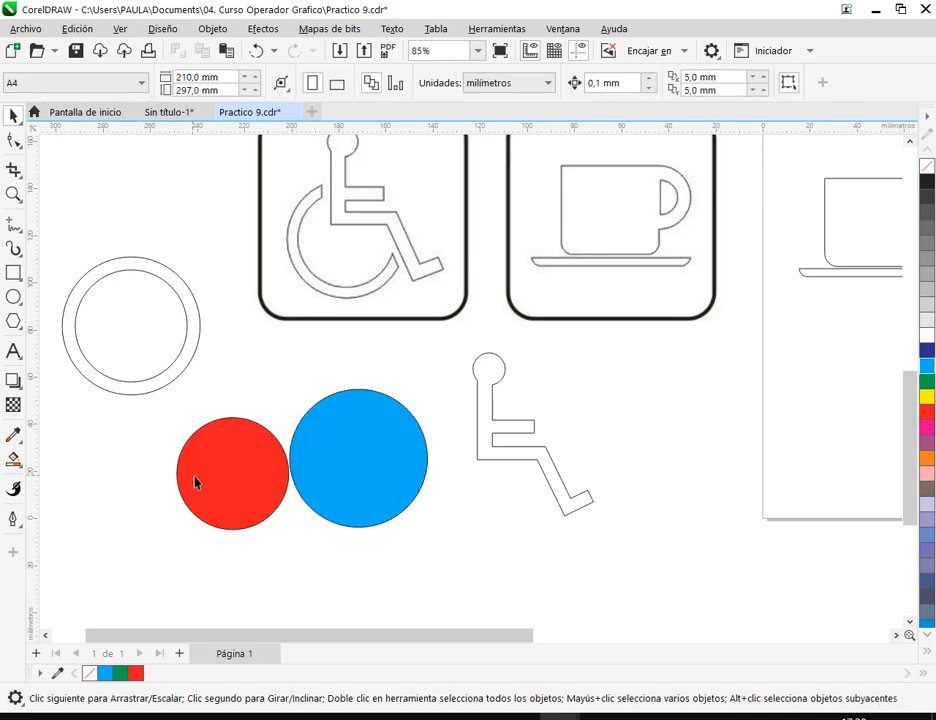
- Center the red circle on the blue one and subtract it with Back Minus Front (Detrás menos delante) to form a ring
click(194, 481)
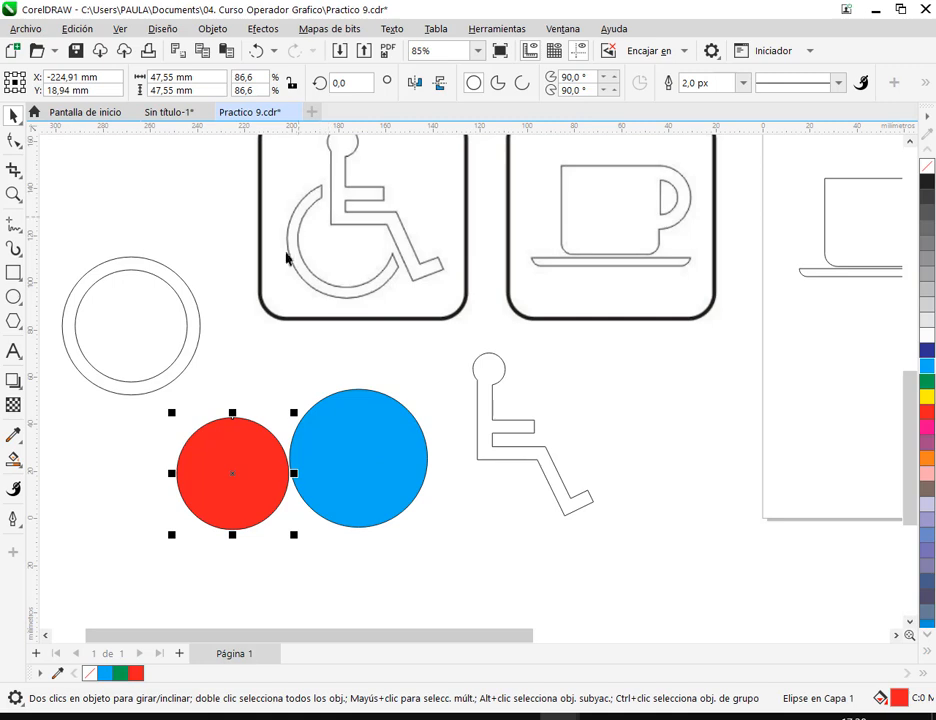
drag(234, 470, 358, 458)
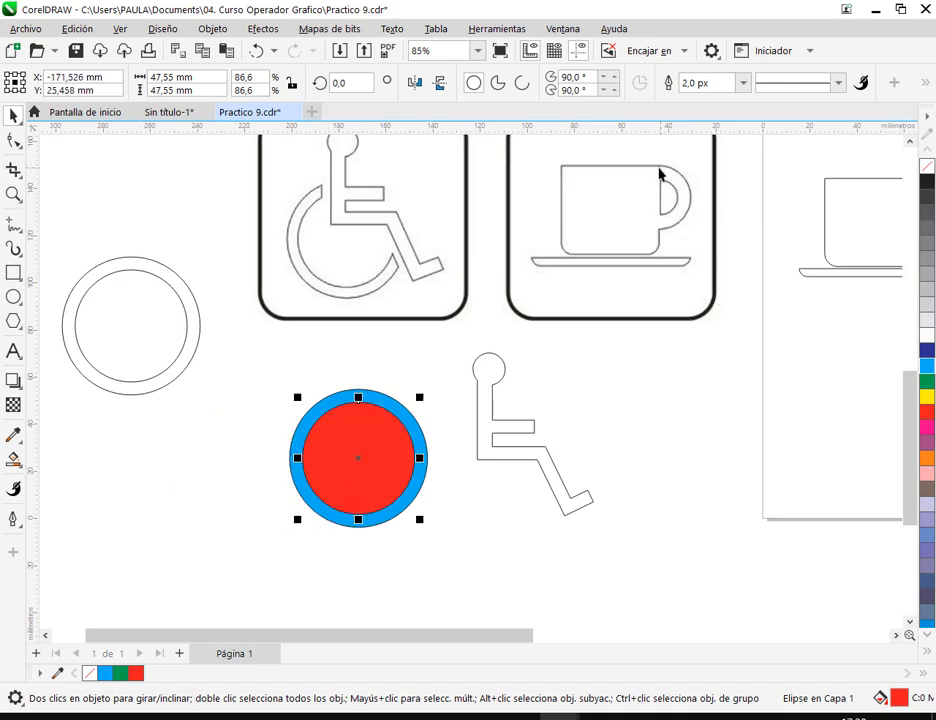
drag(272, 372, 470, 575)
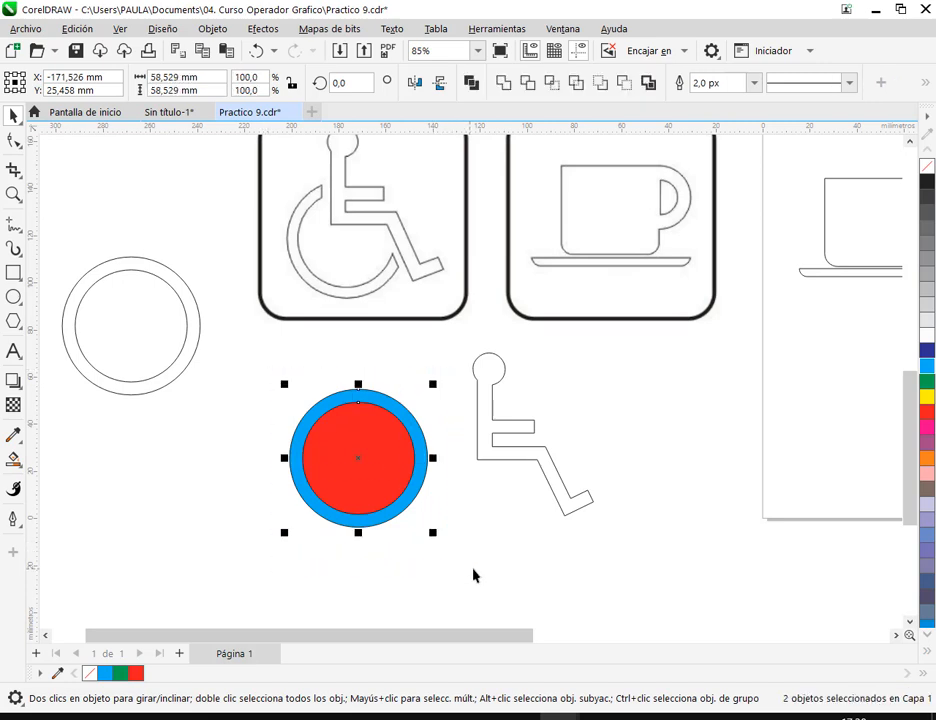
click(626, 87)
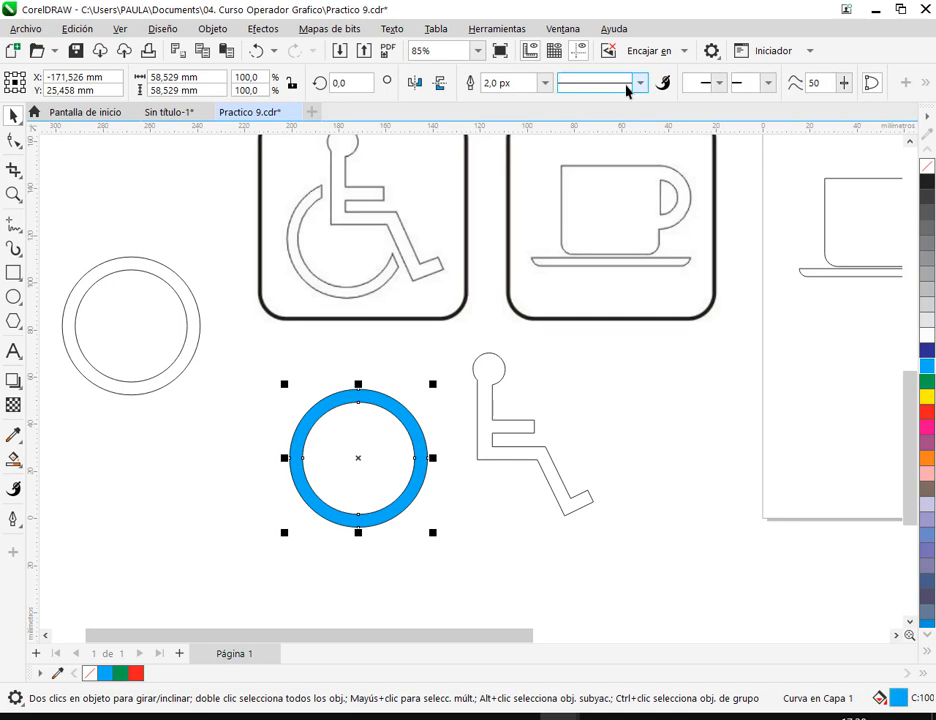
click(511, 516)
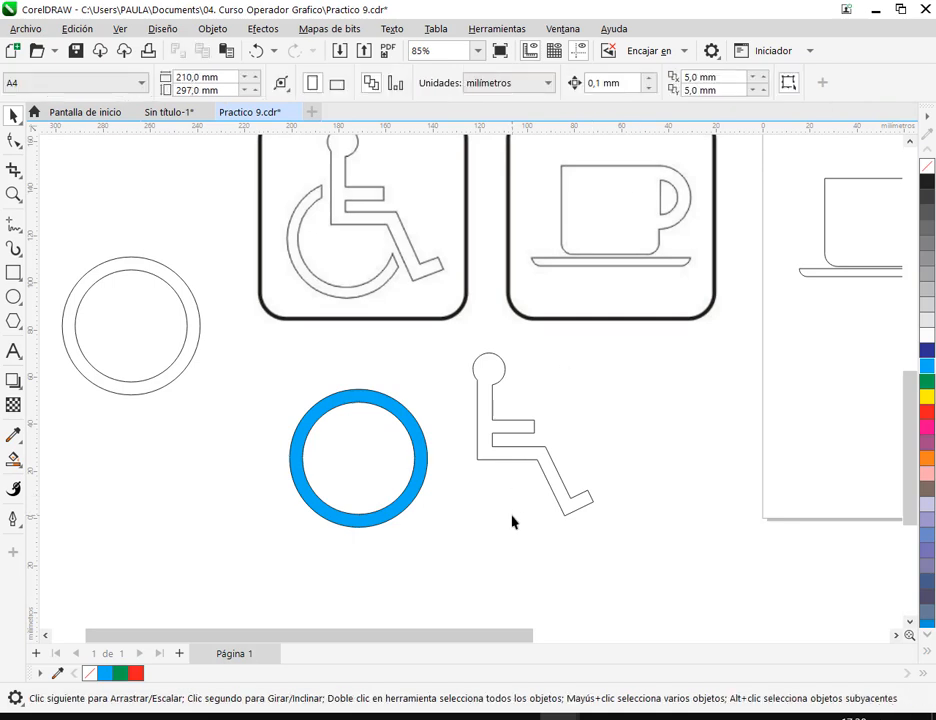
- Test the blue ring's placement over the seated figure and move it back to the figure's left
click(423, 479)
drag(412, 501, 556, 499)
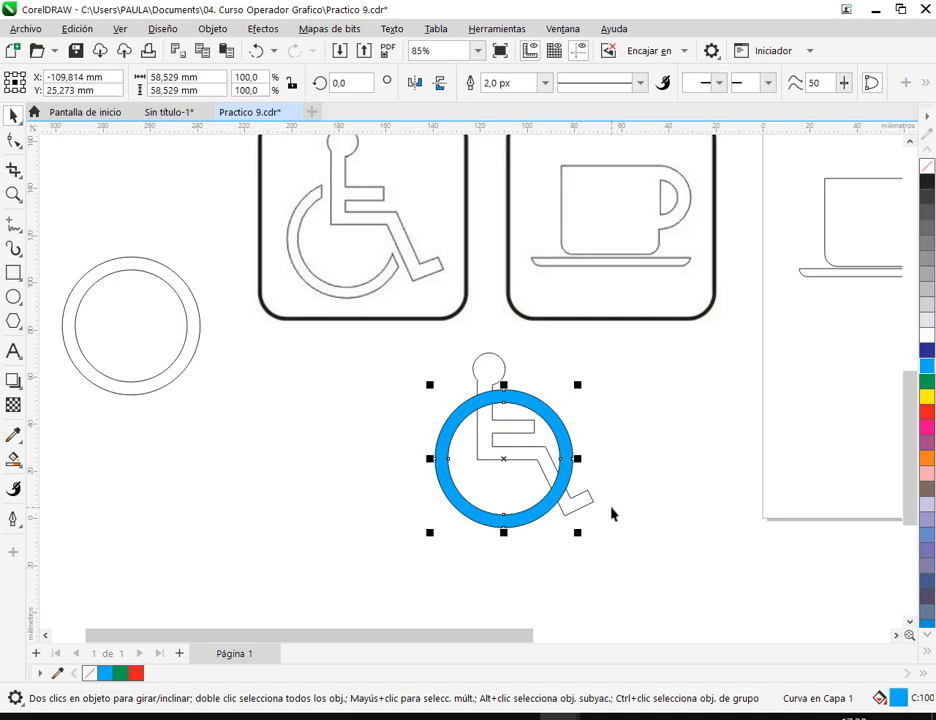
drag(558, 412, 402, 446)
scroll(504, 534, up, 1)
click(532, 514)
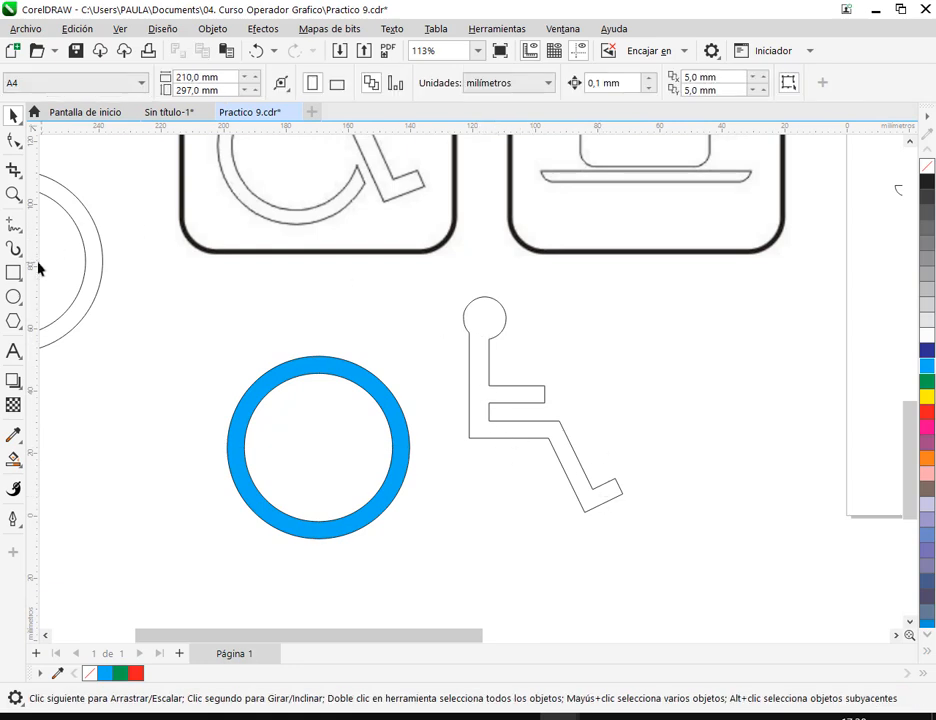
- Trace the figure's back, thigh underside and rear shin edge with a Bézier line from below the head to the heel
click(12, 226)
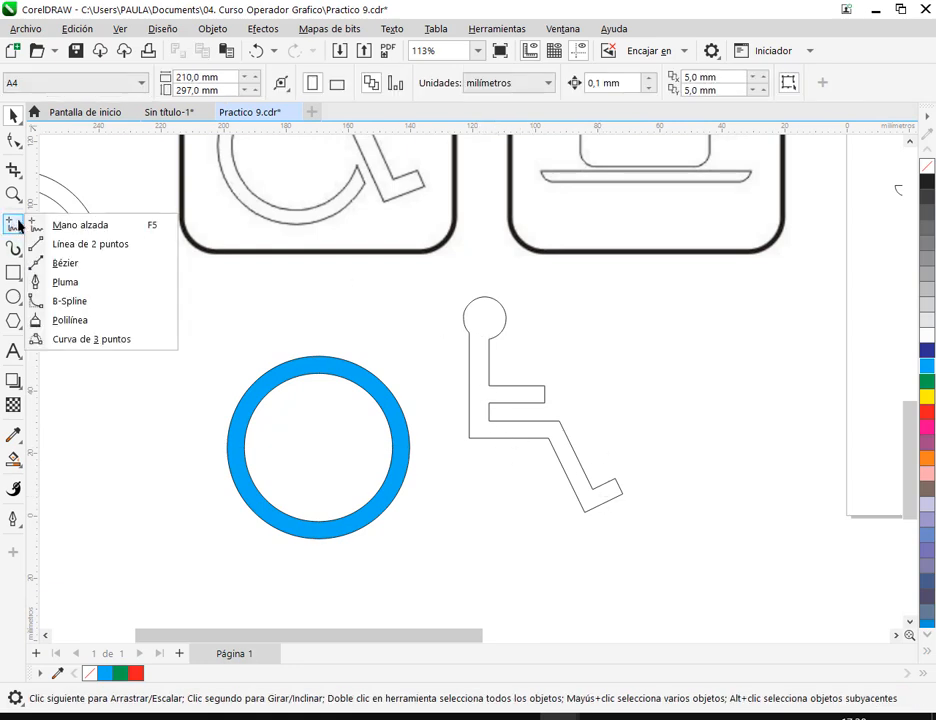
click(55, 263)
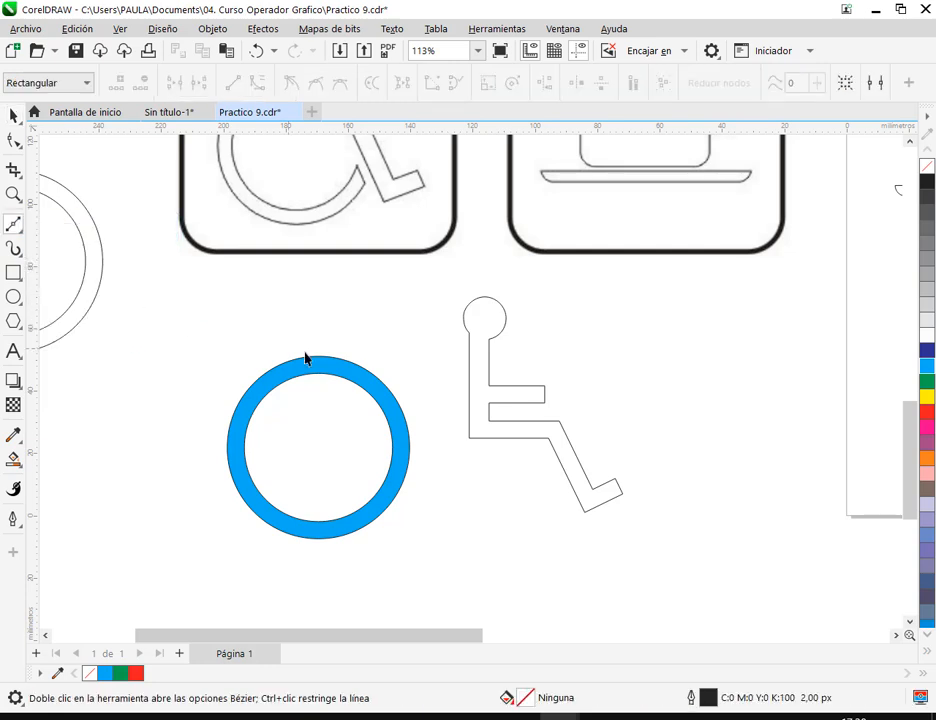
click(469, 341)
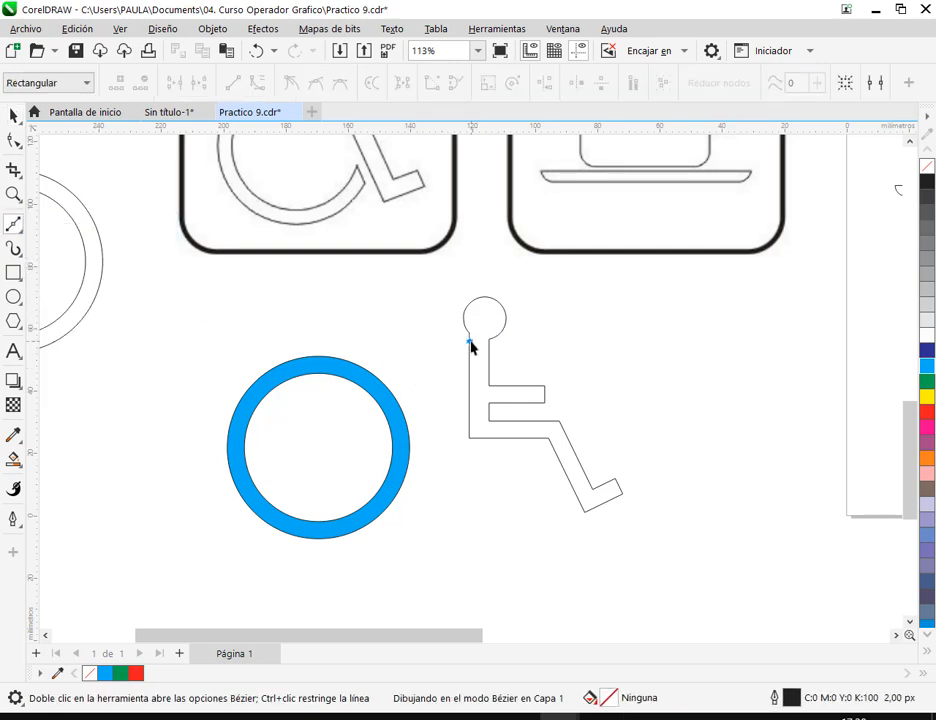
click(469, 440)
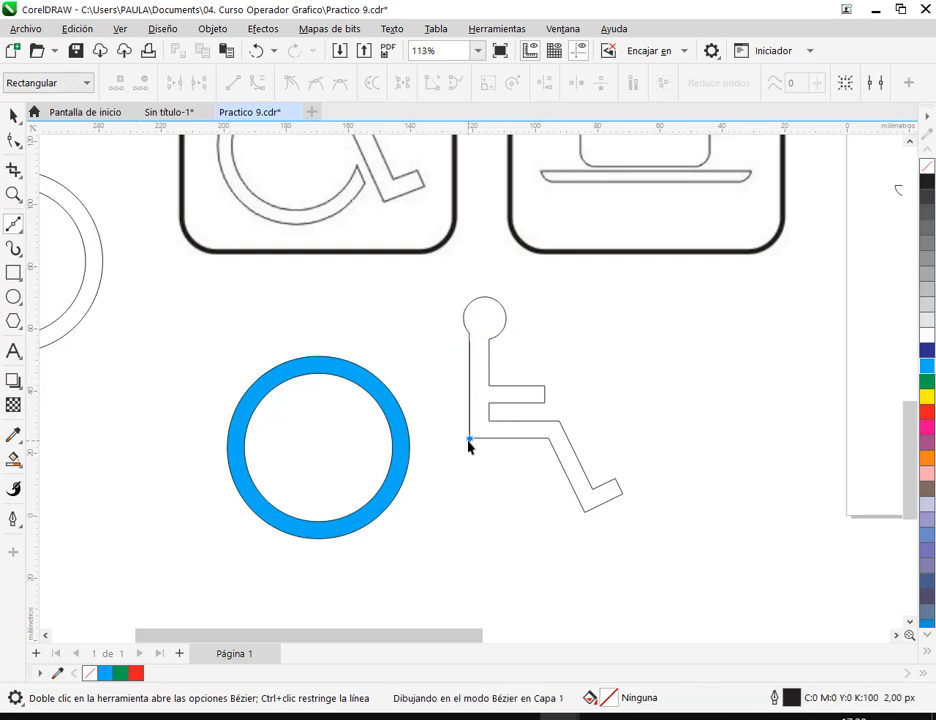
click(548, 440)
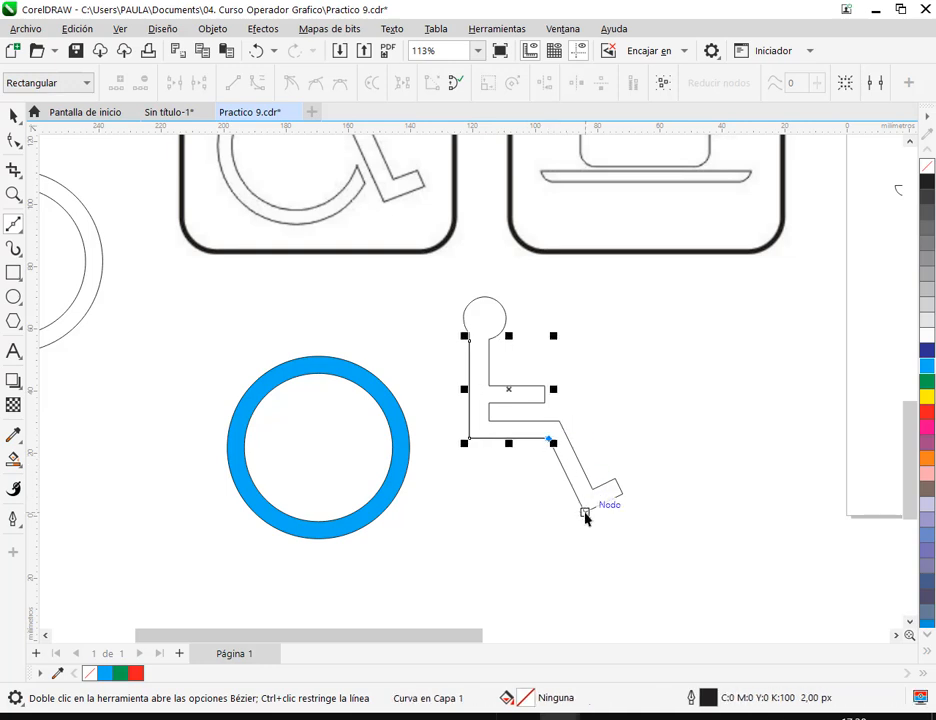
click(585, 513)
click(14, 115)
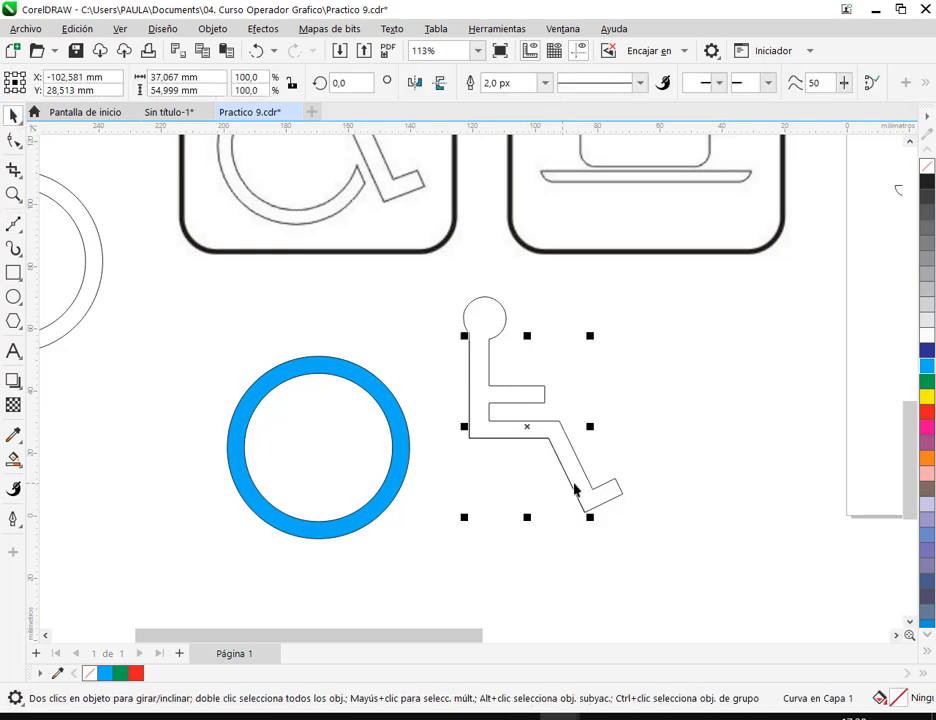
- Move the traced Bézier line onto the blue ring so it crosses the ring at the top and the lower right
drag(527, 428, 363, 430)
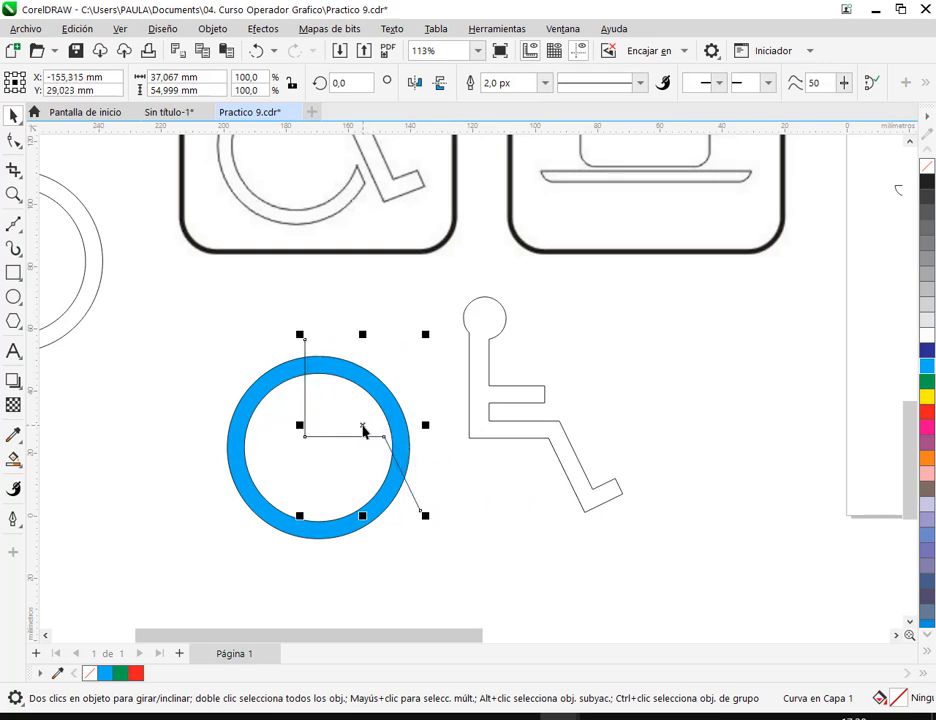
click(512, 545)
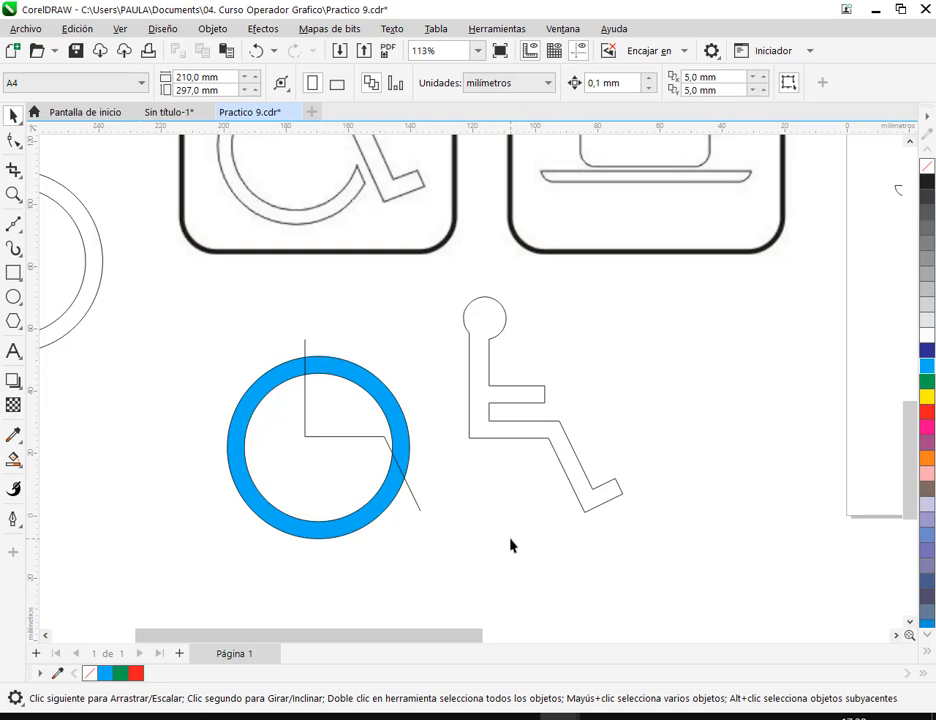
click(306, 398)
scroll(363, 422, down, 1)
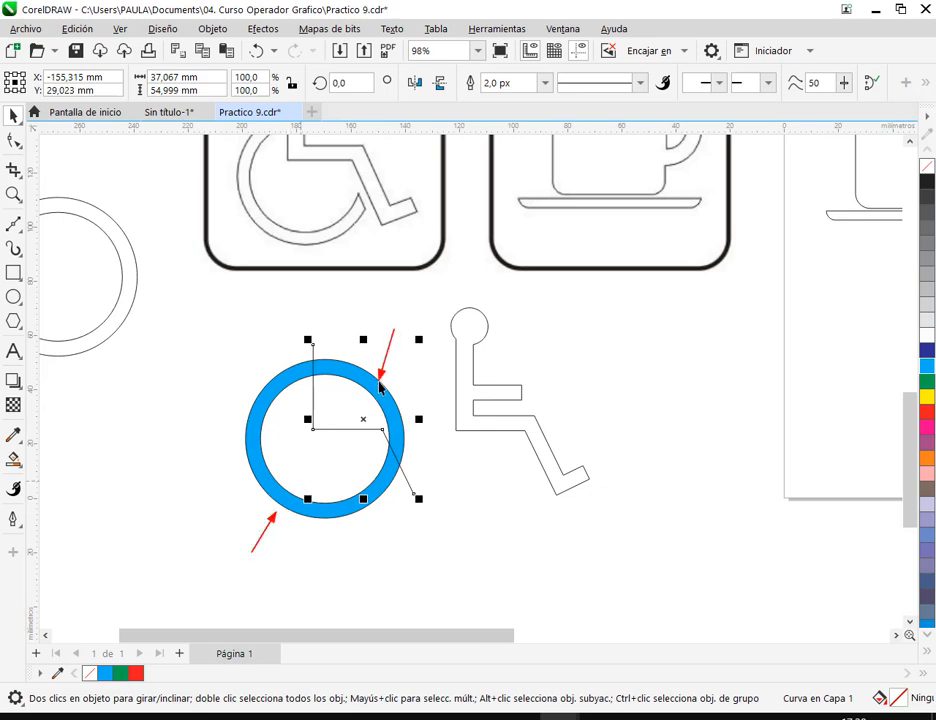
- Try trimming the blue ring with the traced line (Recortar), undoing the trim and the ring's test move
click(215, 480)
drag(193, 312, 442, 558)
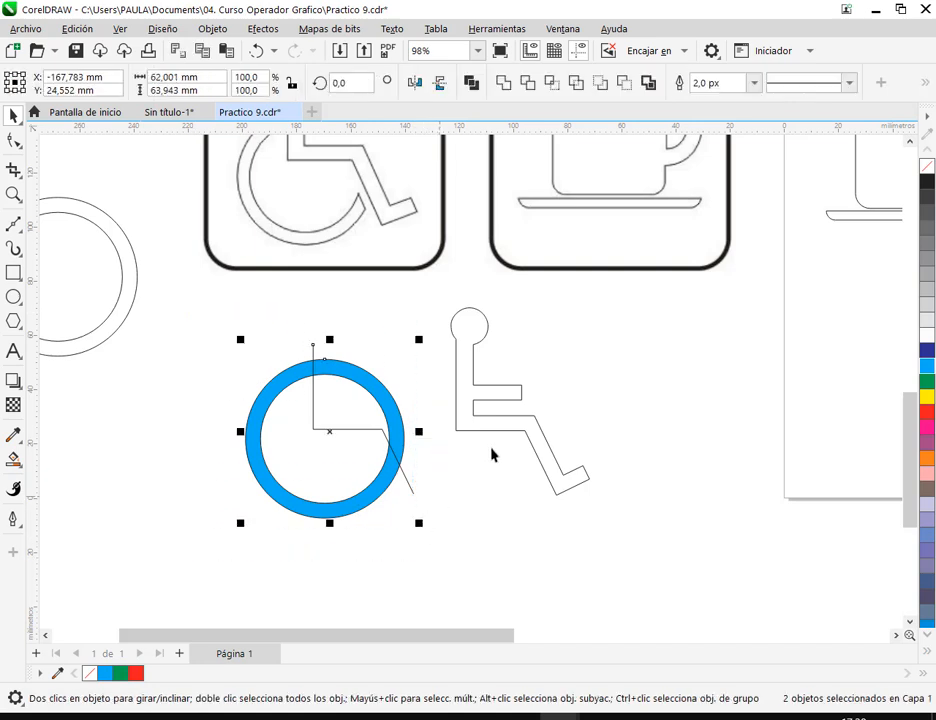
click(528, 86)
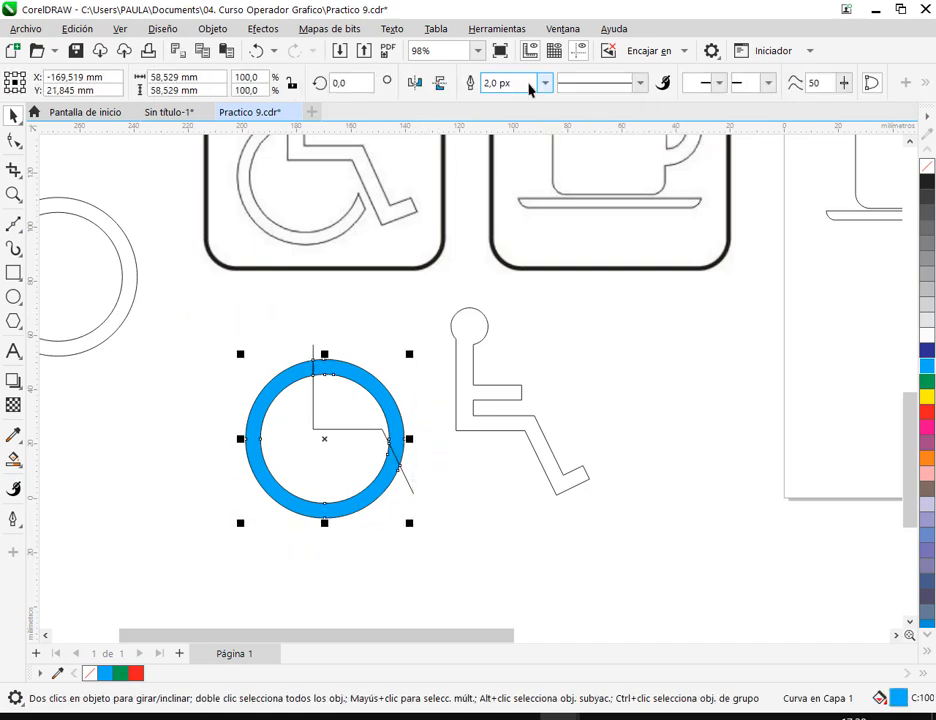
click(399, 340)
drag(368, 385, 212, 385)
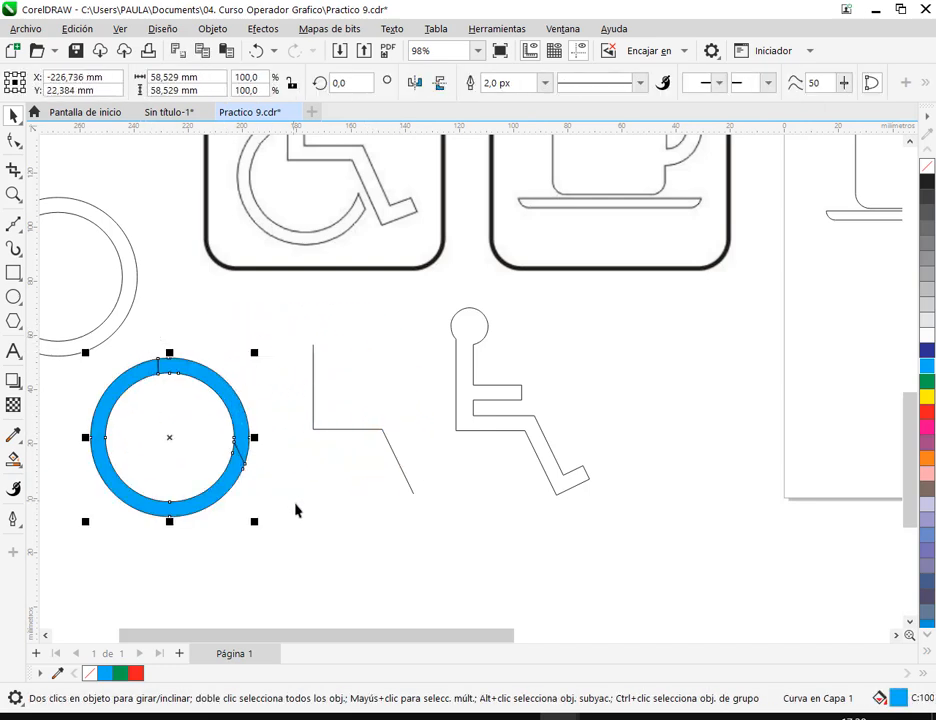
click(257, 50)
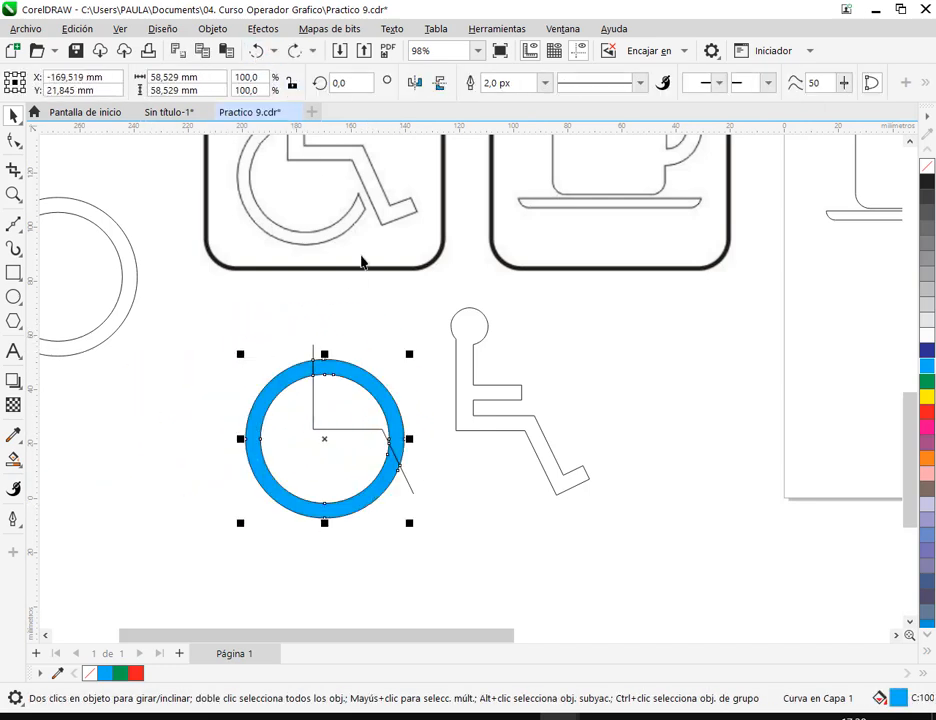
click(257, 50)
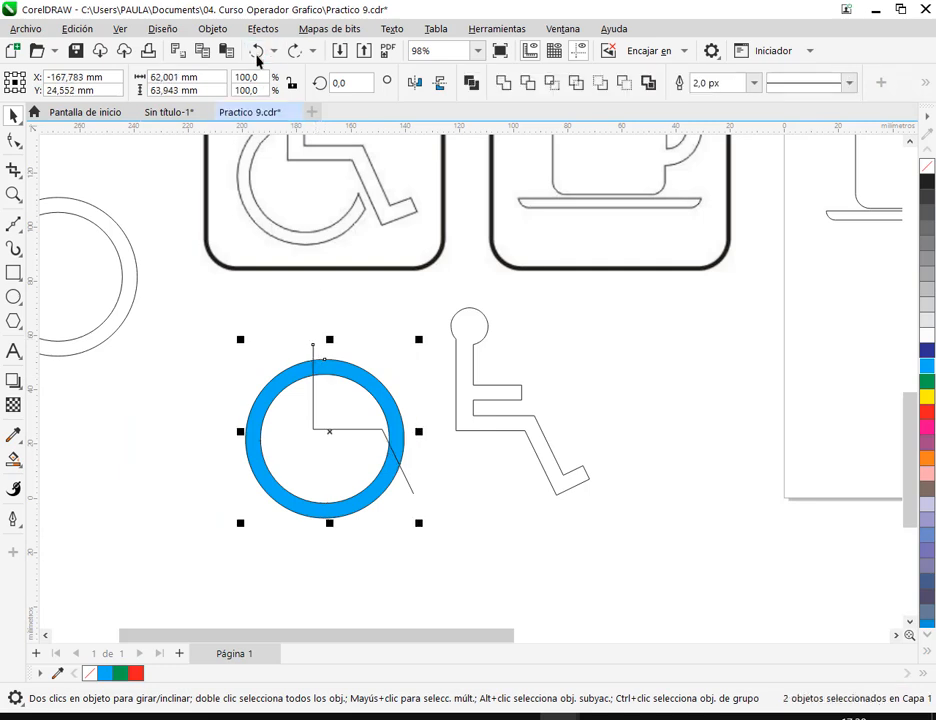
- Extend the traced Bézier line from its upper end around the outside of the blue ring and close it at the heel end
click(381, 345)
click(313, 357)
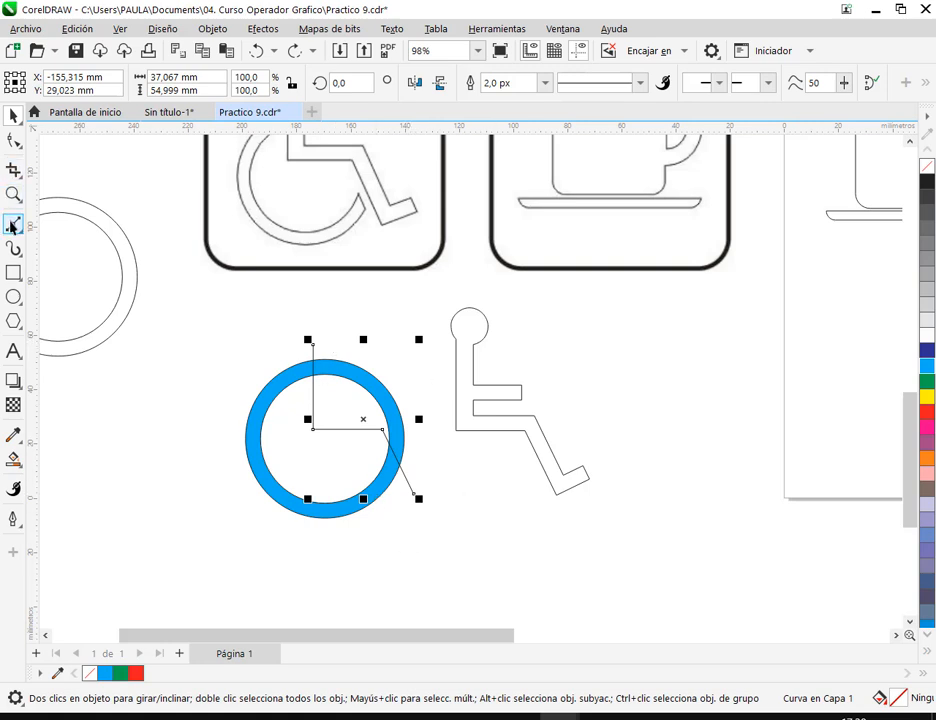
click(13, 223)
click(313, 346)
click(403, 351)
click(427, 394)
click(414, 493)
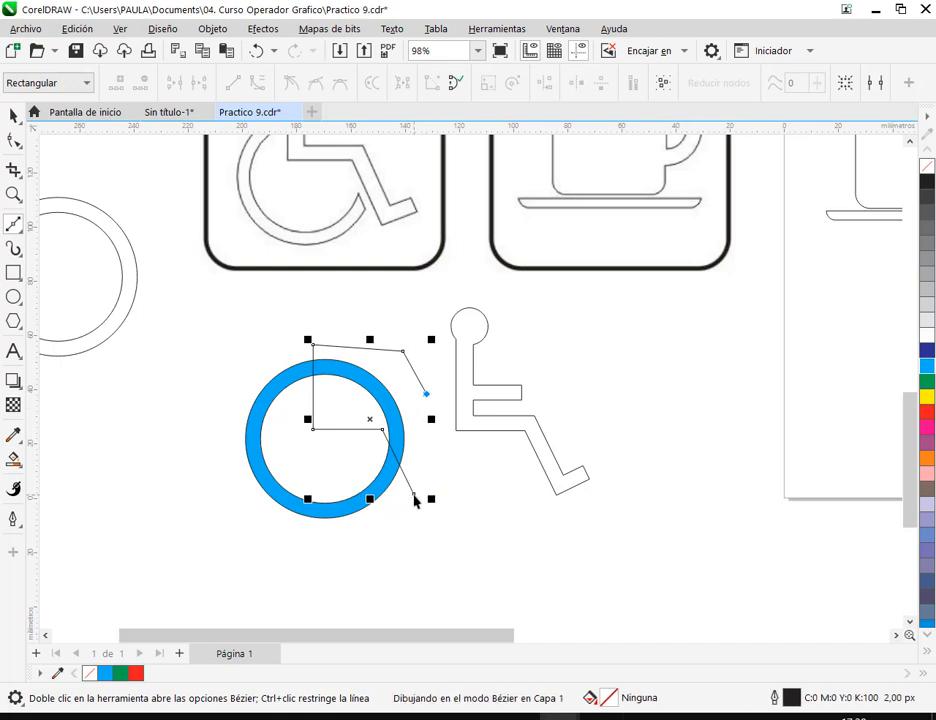
click(13, 120)
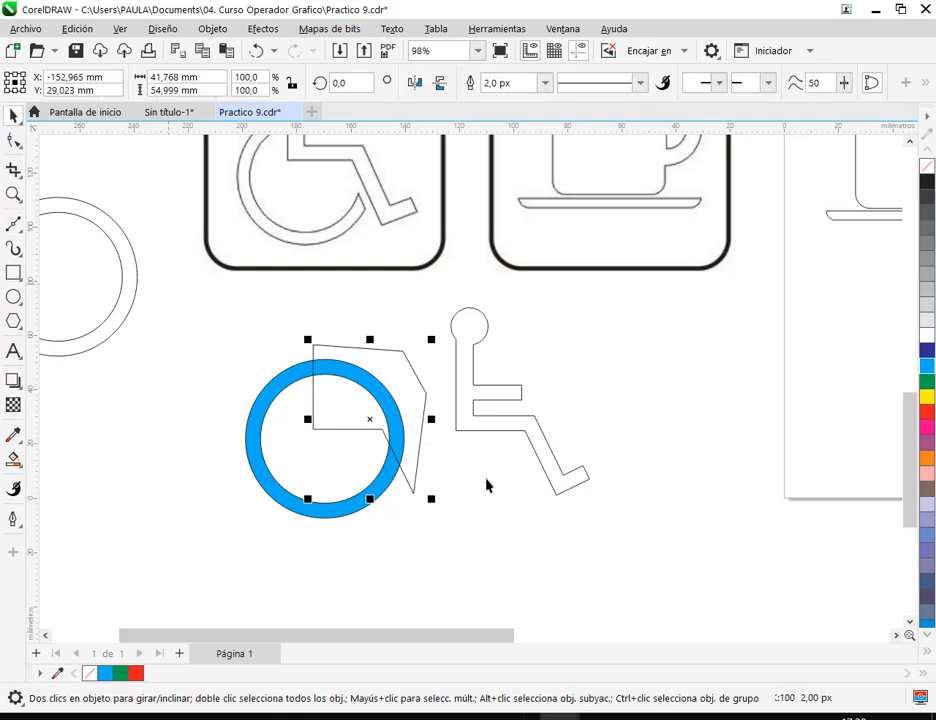
- Fill the closed cutting shape red and subtract it from the blue ring with Detrás menos delante
click(928, 411)
click(458, 574)
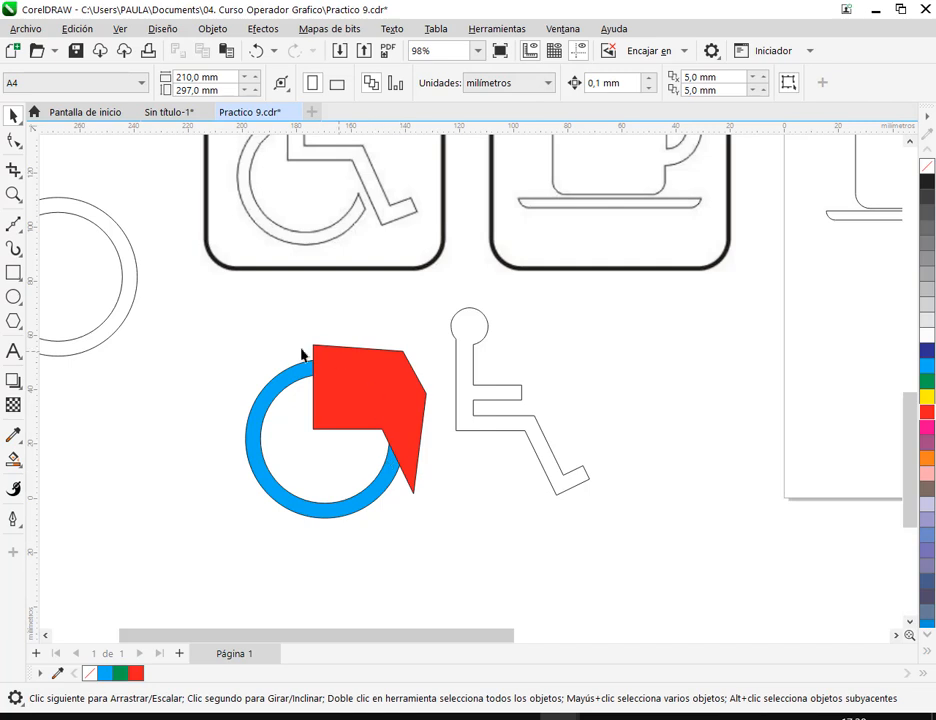
drag(215, 328, 441, 591)
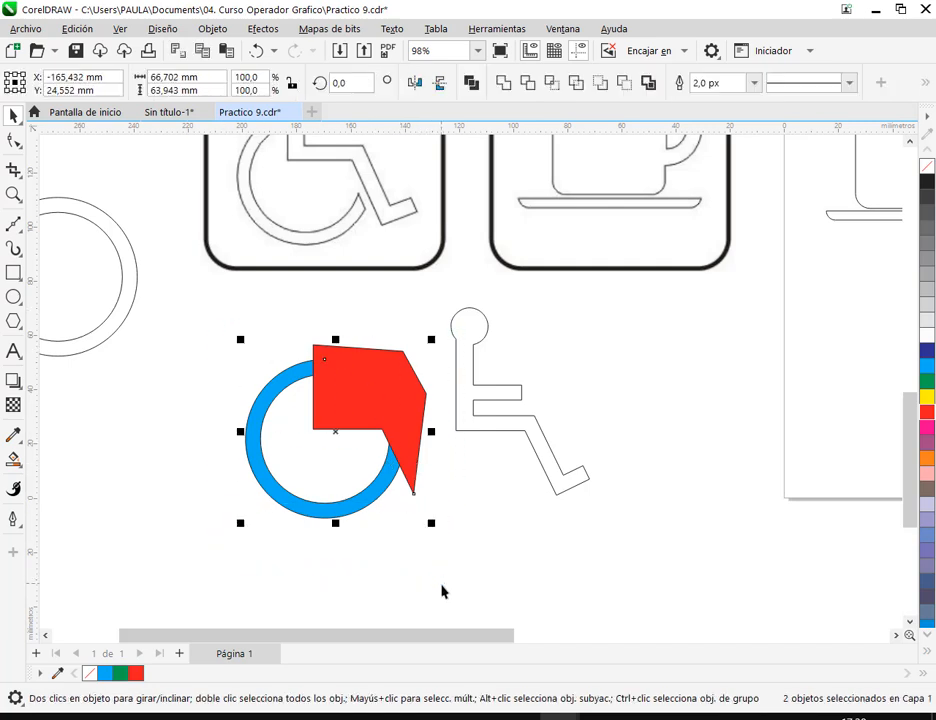
click(622, 88)
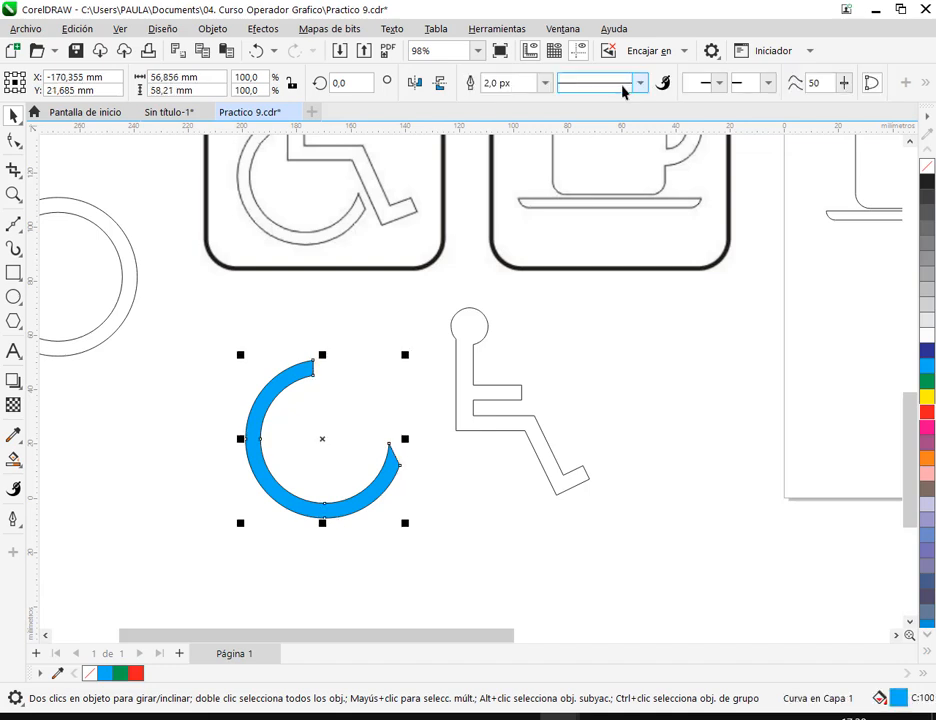
- Move the opened blue ring against the seated figure's back and leg, scaling it to 93.9%
click(644, 424)
drag(392, 480, 524, 487)
scroll(522, 489, down, 1)
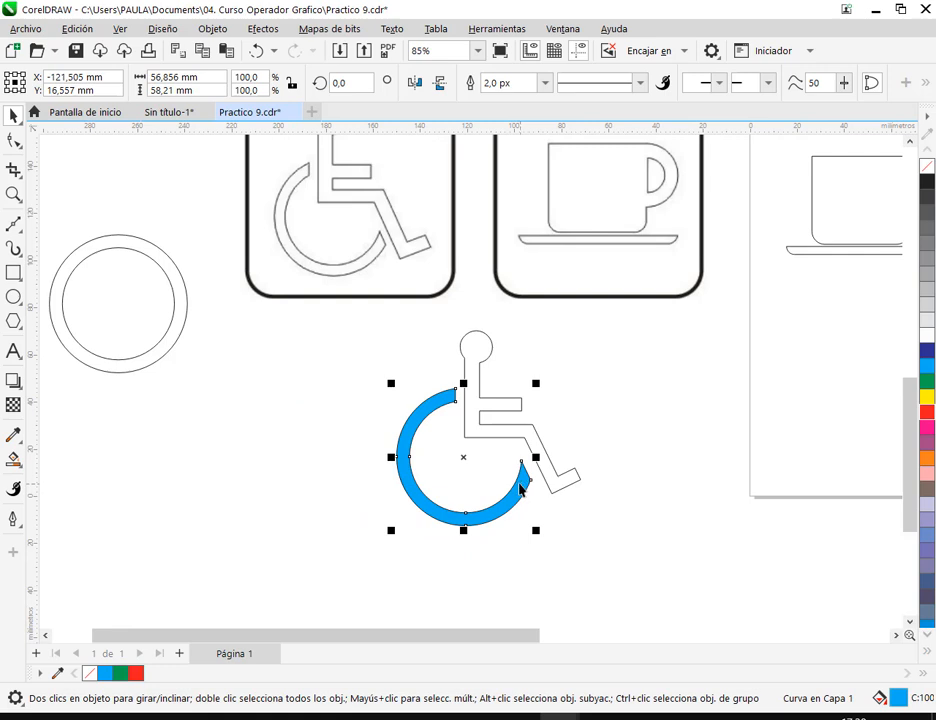
drag(537, 535, 516, 495)
click(569, 528)
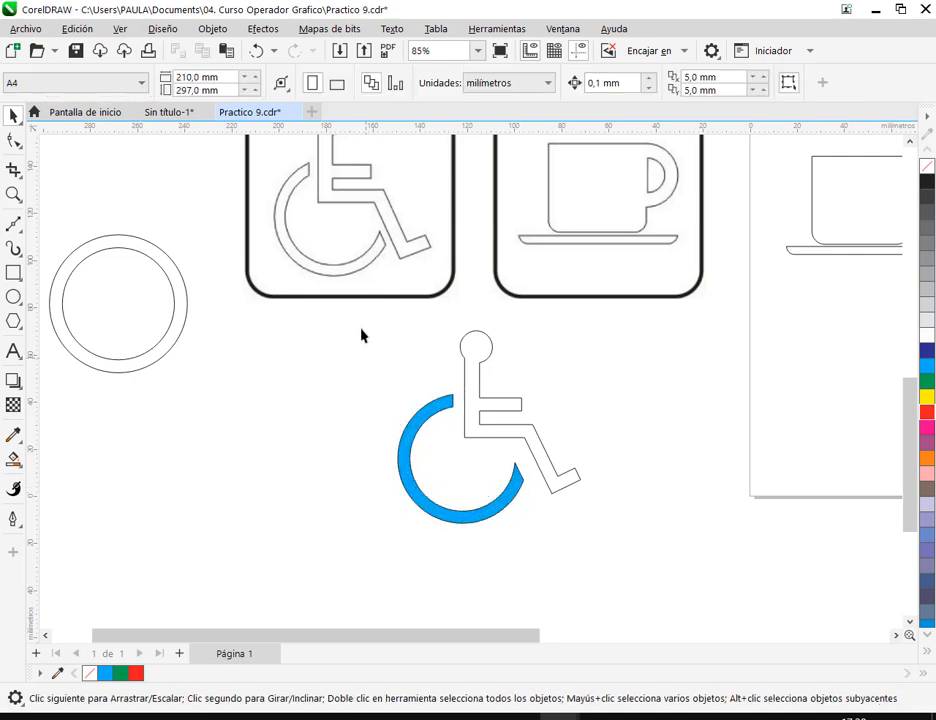
drag(513, 473, 528, 493)
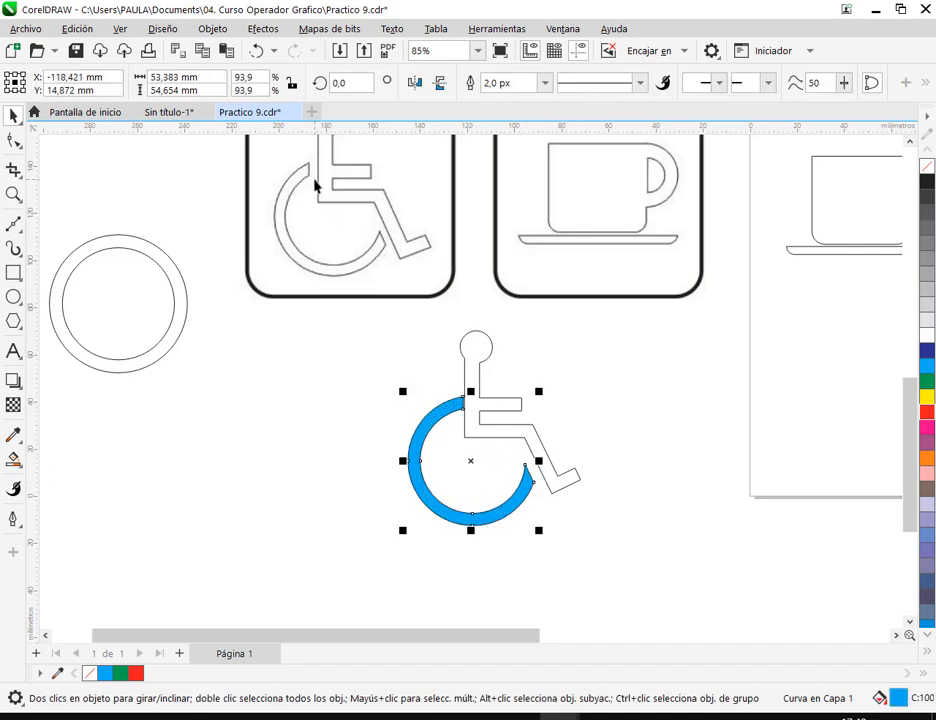
scroll(490, 455, up, 4)
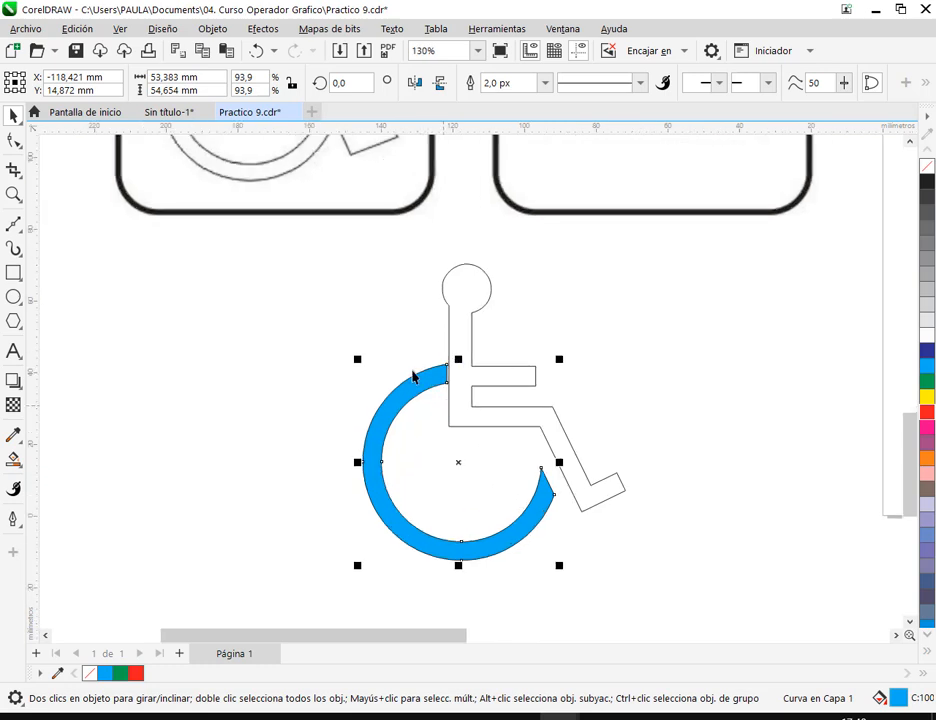
- Undo the opened ring's moves and scaling, the subtraction, and the cutting shape's red fill
click(253, 57)
click(253, 57)
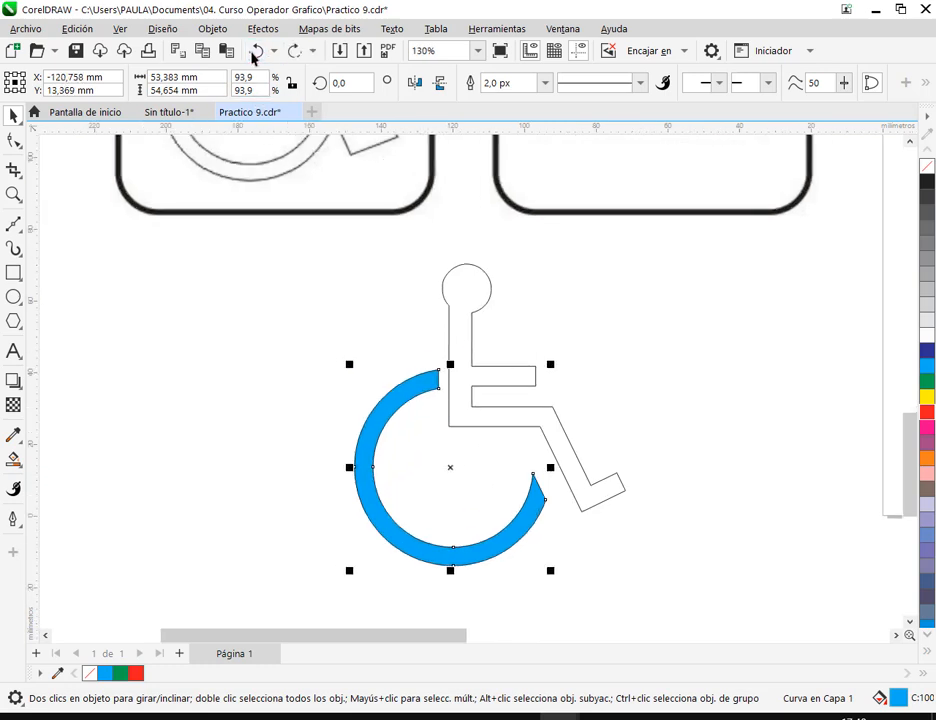
click(253, 57)
click(253, 57)
click(253, 57)
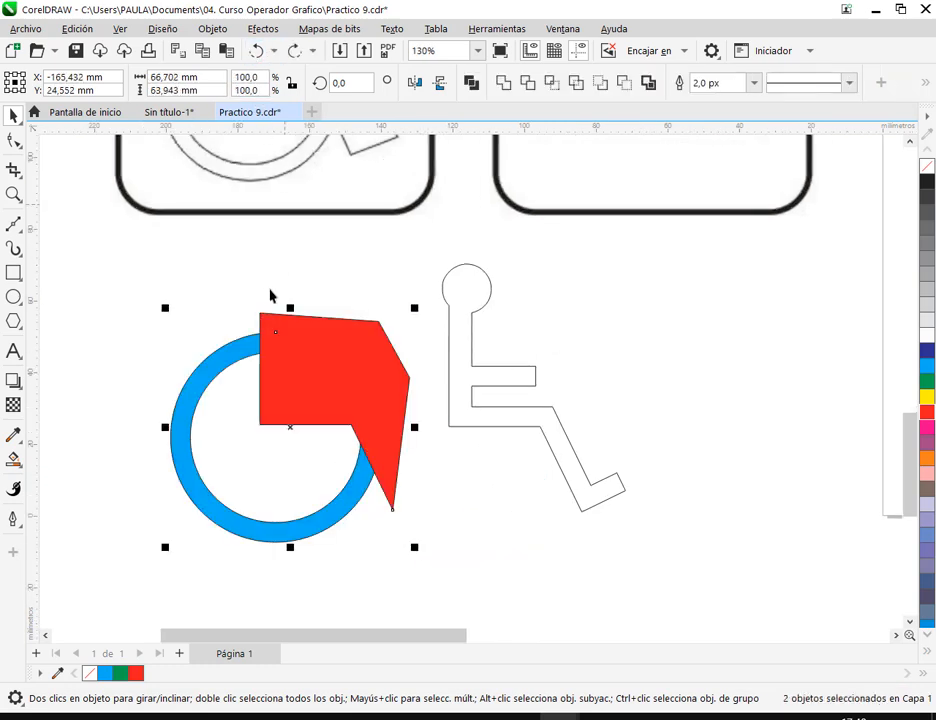
click(254, 56)
- Move the full blue ring together with the closed cutting shape so the shape's hip corner meets the seated figure's hip corner
drag(153, 294, 440, 600)
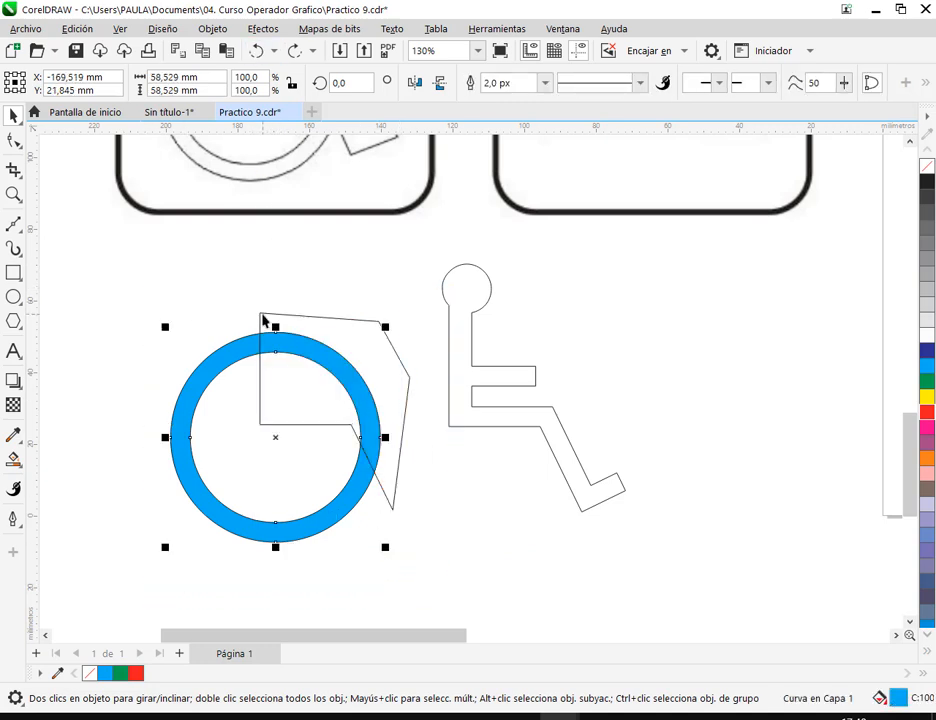
middle_click(278, 425)
mouse_move(263, 423)
mouse_down()
mouse_move(256, 427)
mouse_move(449, 418)
mouse_move(452, 428)
mouse_move(255, 432)
mouse_move(261, 424)
mouse_up()
drag(158, 268, 403, 553)
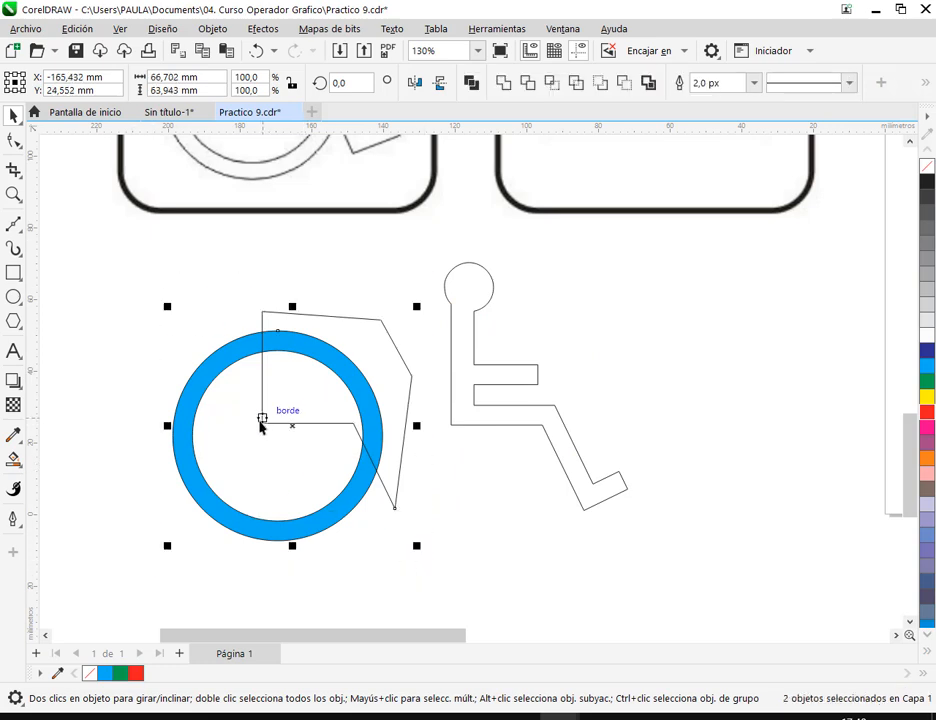
drag(261, 424, 451, 432)
click(660, 403)
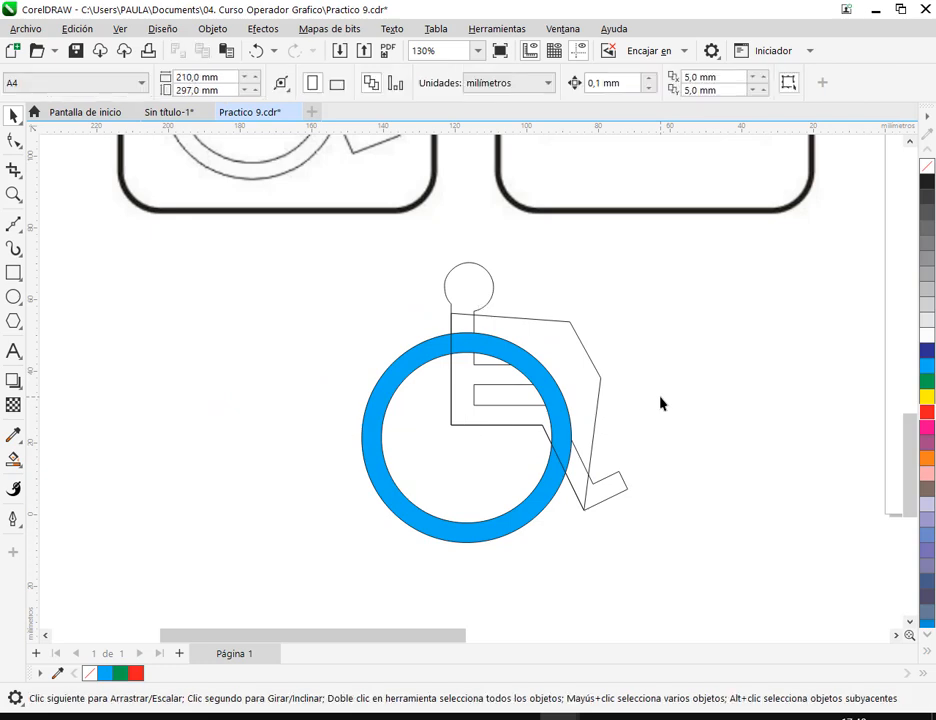
- Scale the blue ring to 93.9% and reposition it so it crosses the figure's back and rear shin edge
drag(546, 498, 565, 510)
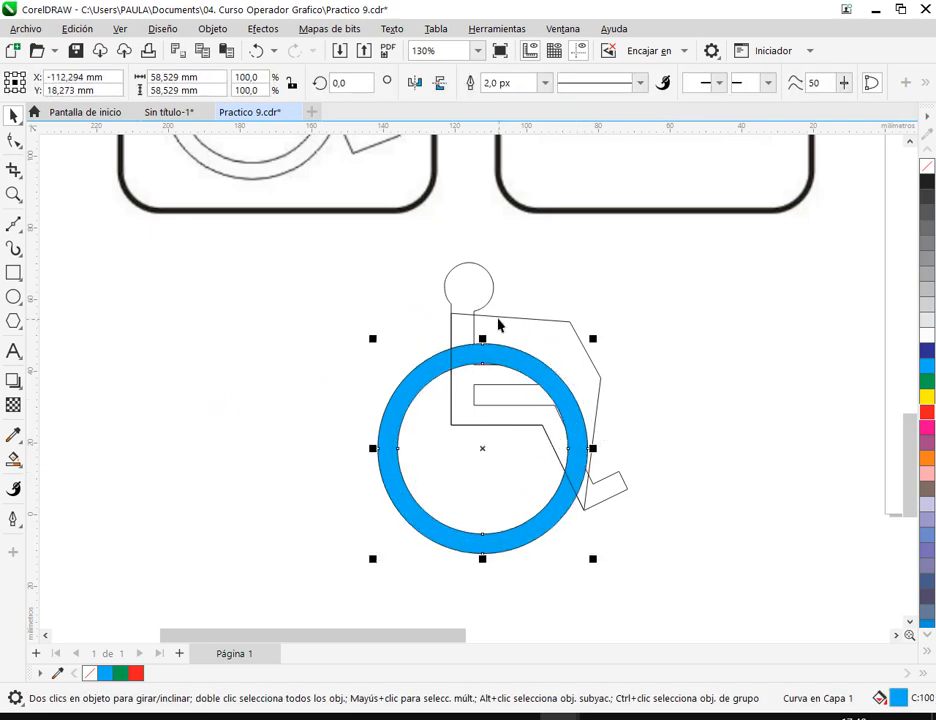
drag(389, 442, 389, 453)
drag(589, 464, 561, 519)
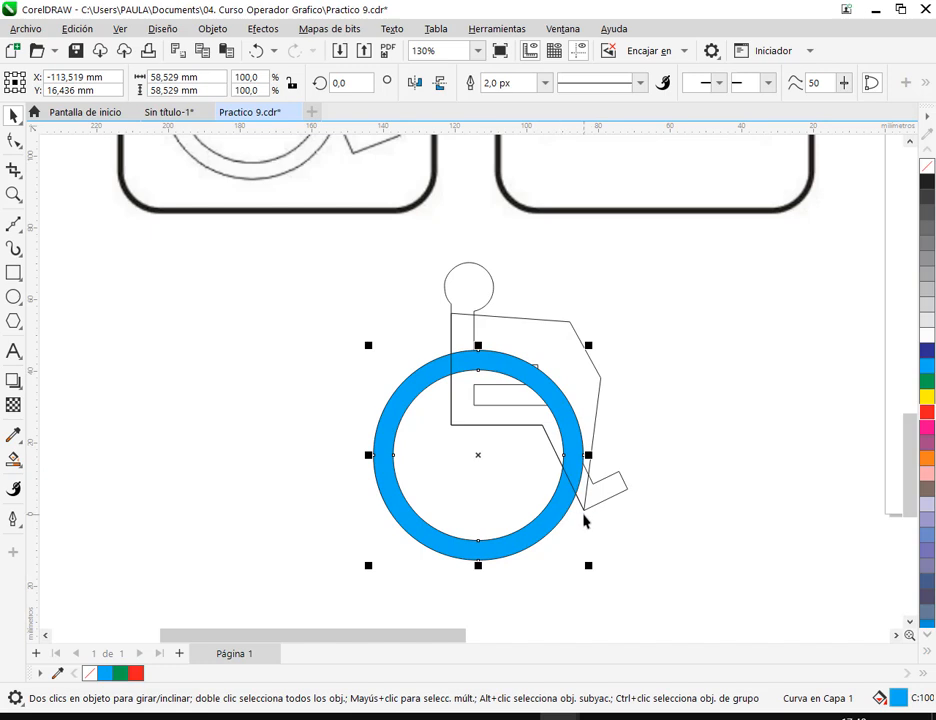
drag(589, 566, 577, 554)
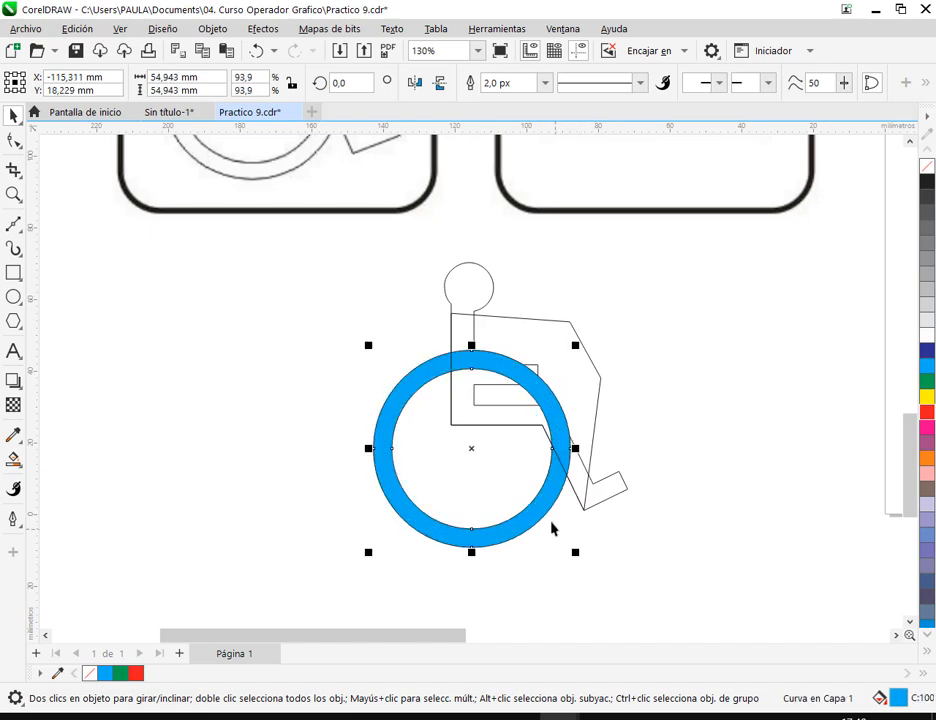
drag(538, 513, 551, 522)
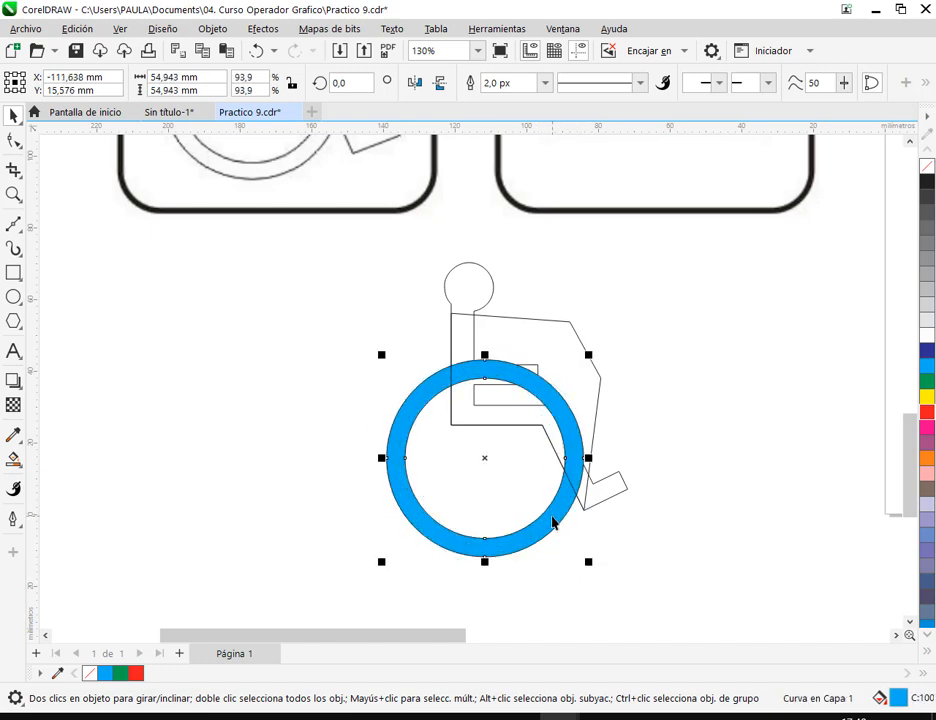
click(669, 381)
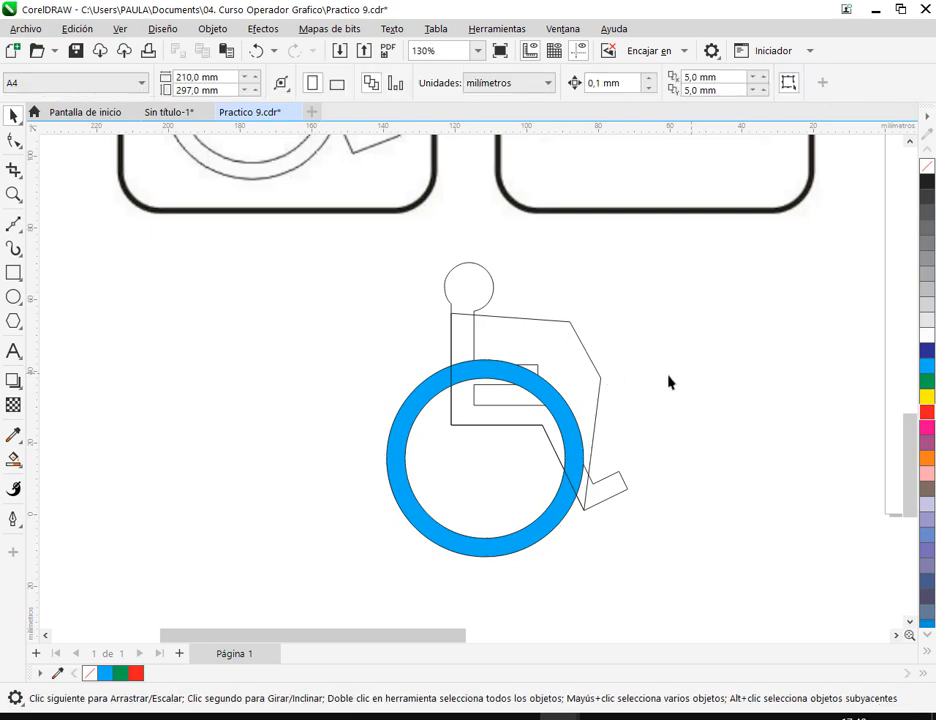
- Subtract the closed cutting shape from the blue ring and shift the opened ring slightly down and away from the figure's outline
click(568, 393)
shift+click(409, 418)
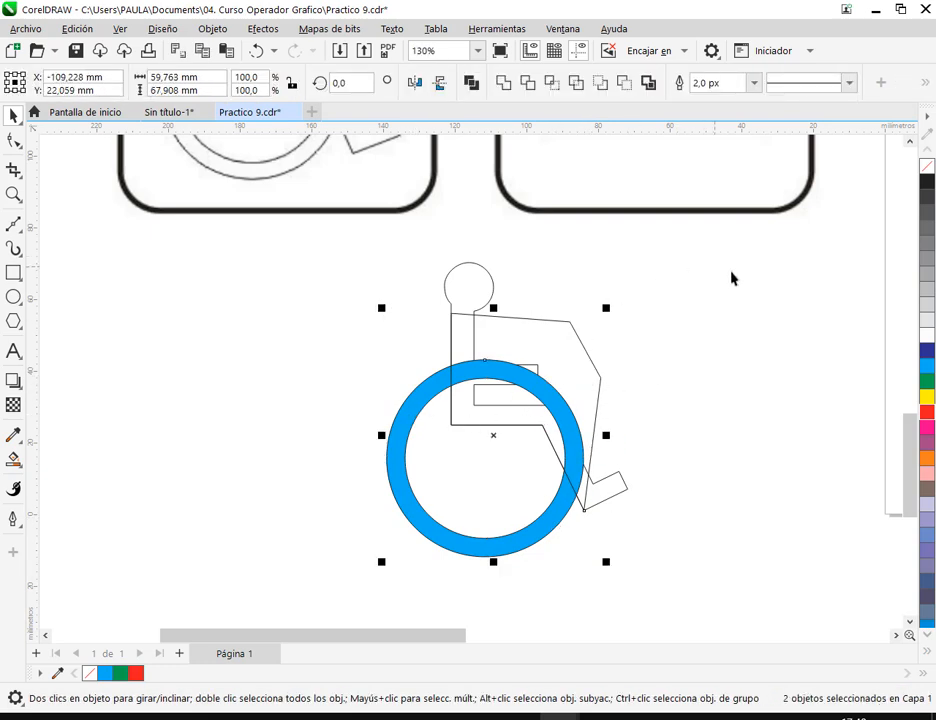
click(622, 85)
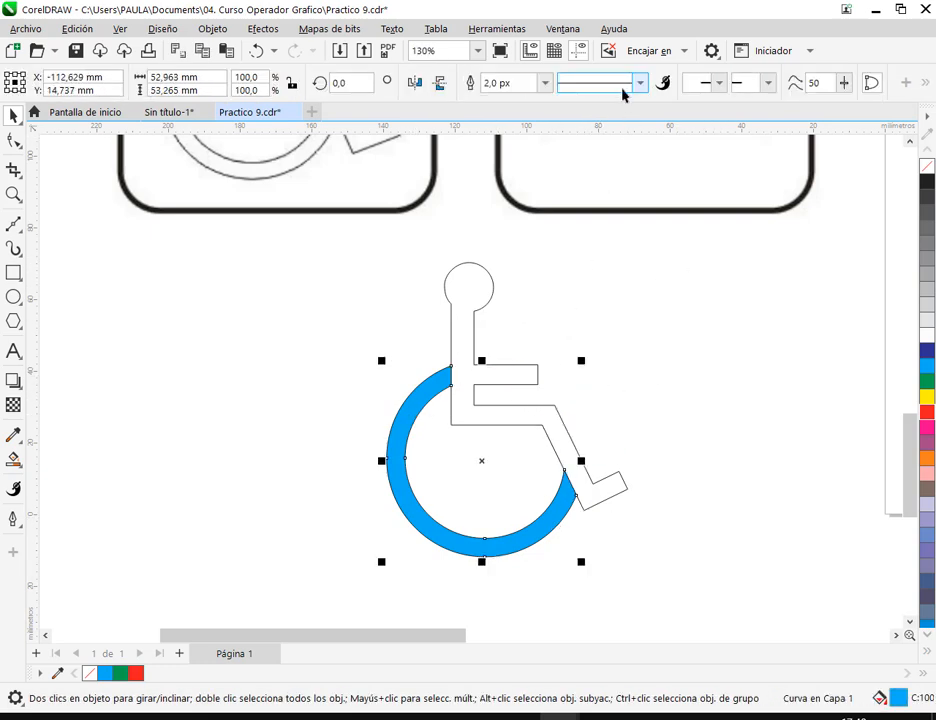
click(692, 399)
click(558, 509)
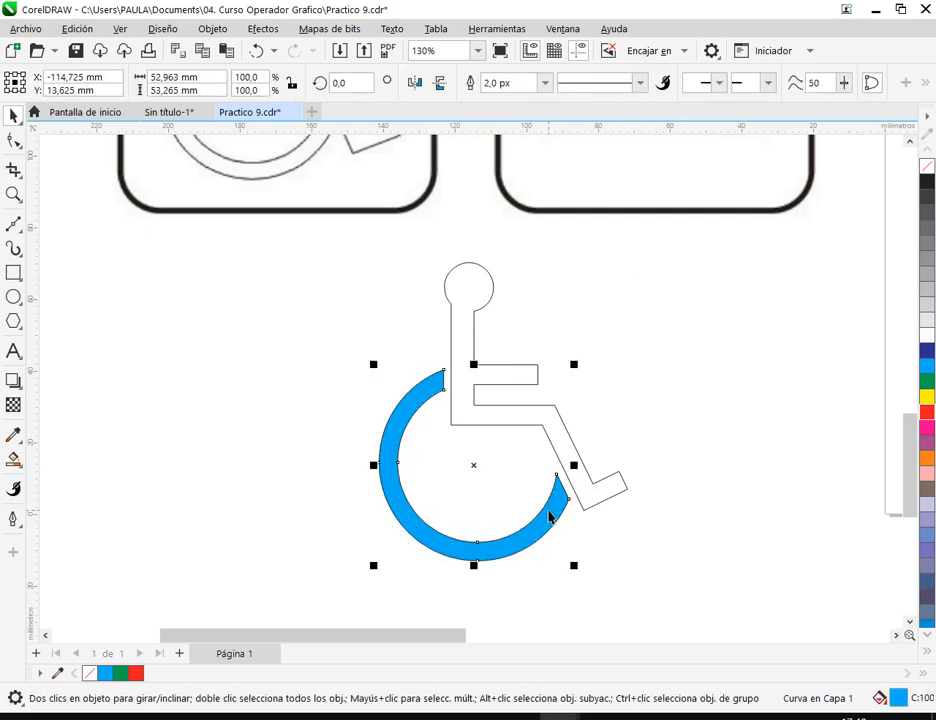
click(675, 445)
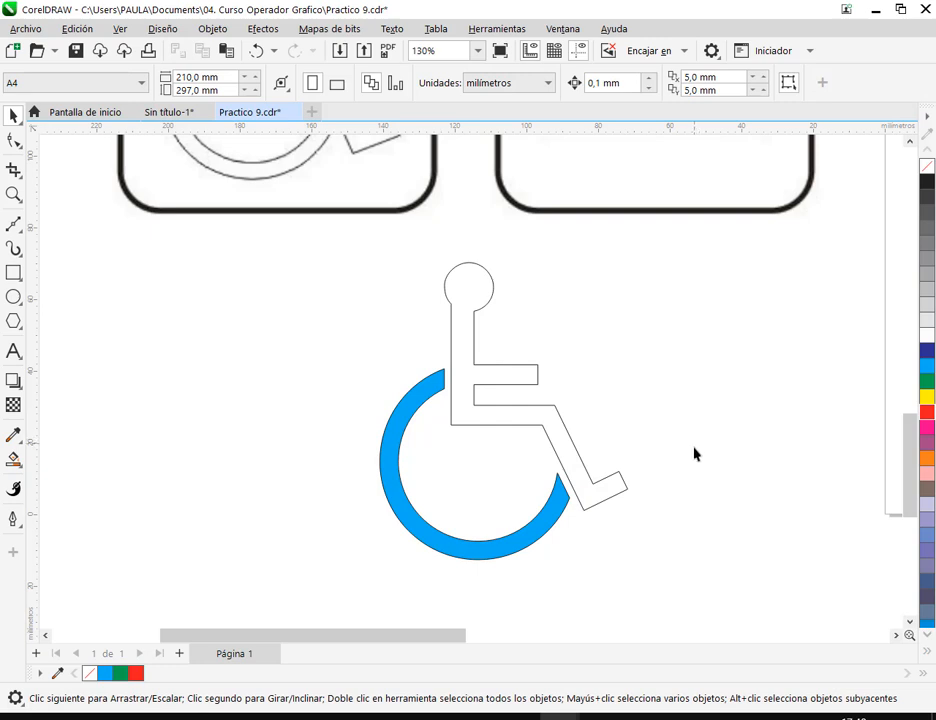
scroll(687, 458, down, 2)
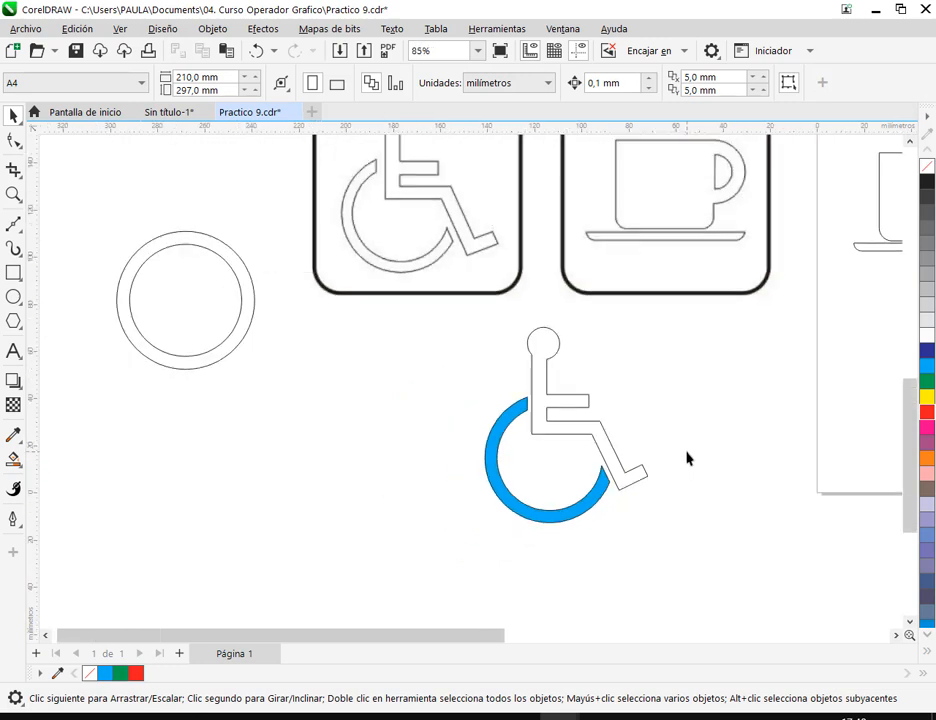
- Delete the opened blue ring beside the seated figure
click(243, 280)
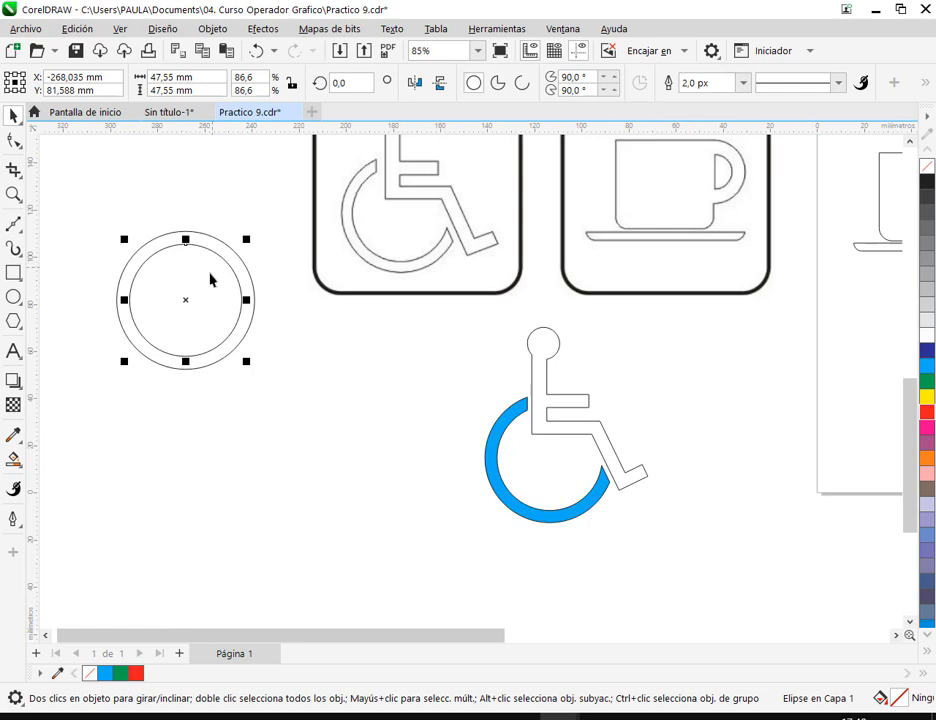
drag(499, 452, 281, 464)
key(Delete)
- Place a copy of the two concentric circles below the originals, with the small circle separated from the large one
drag(107, 218, 300, 438)
drag(193, 303, 376, 496)
right_click(447, 490)
click(553, 537)
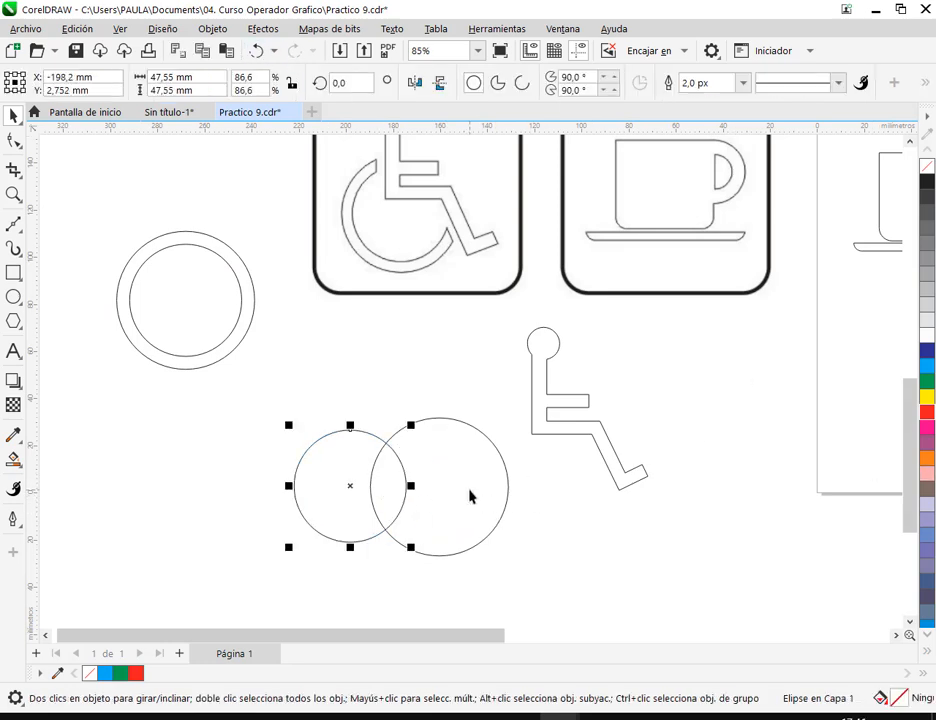
- Fill the copied large circle magenta and the copied small circle orange
click(505, 465)
click(923, 428)
click(366, 487)
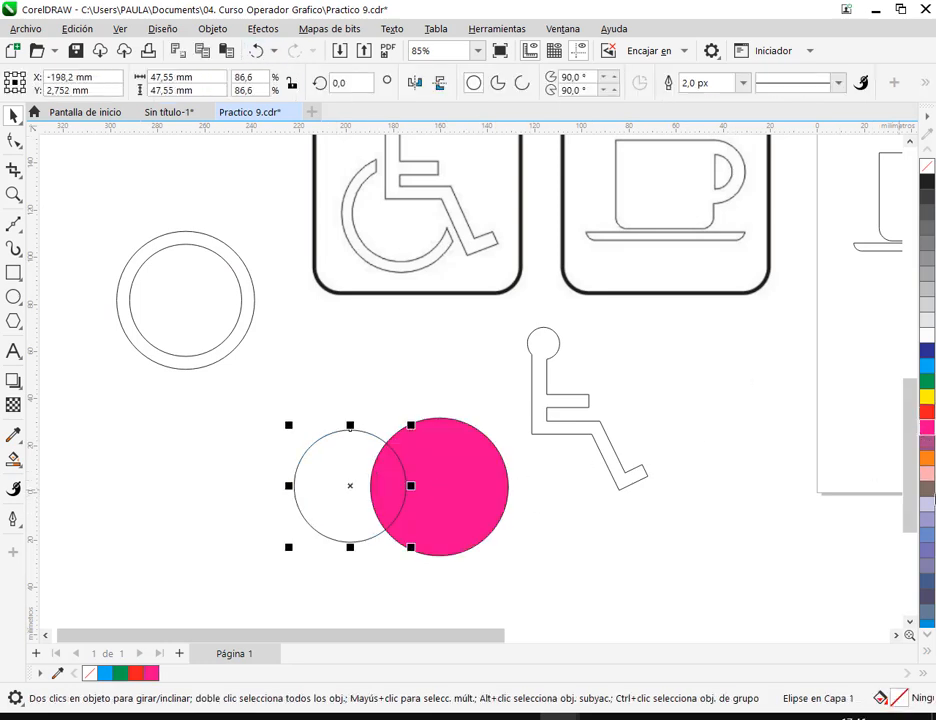
click(927, 458)
- Center the orange circle on the magenta one and subtract it with Detrás menos delante to form a ring
drag(351, 487, 439, 487)
drag(322, 405, 524, 591)
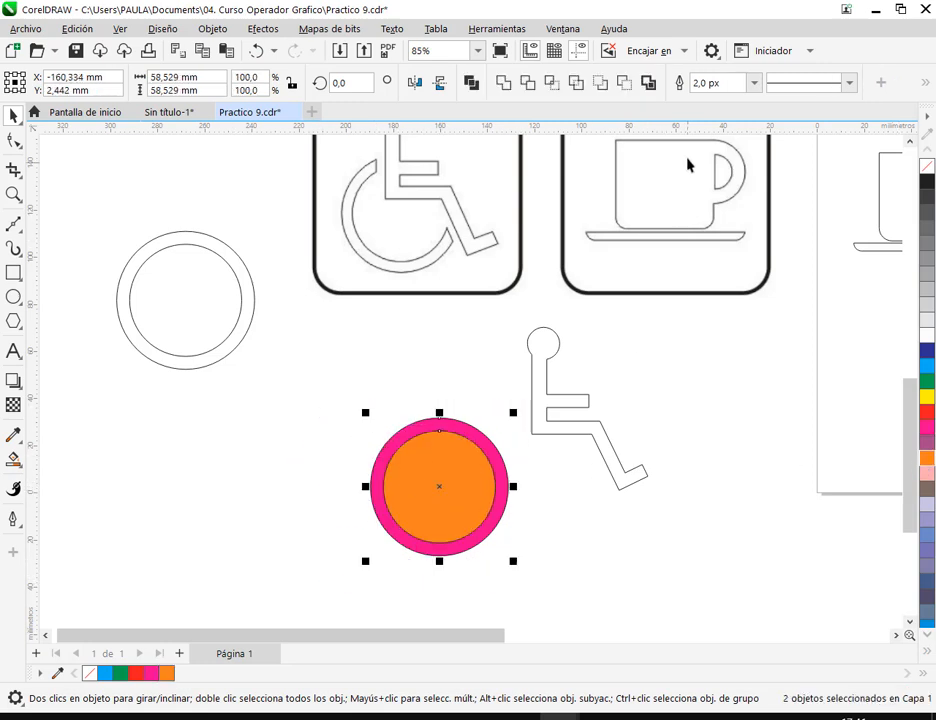
click(622, 86)
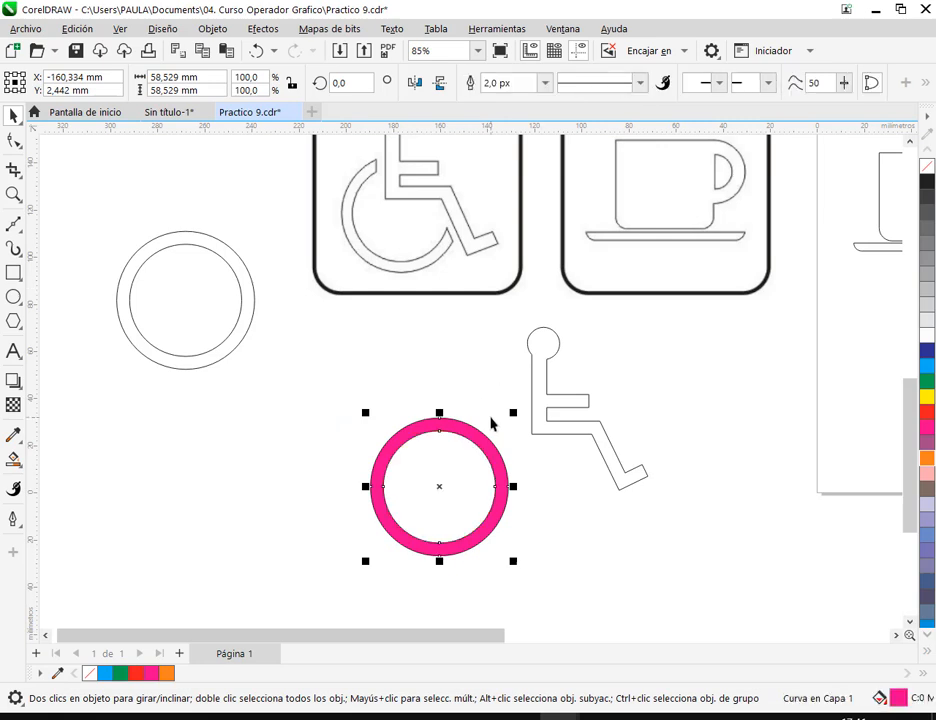
click(495, 424)
- Move the magenta ring over the seated figure and scale it down slightly so it crosses the back and rear shin edge
drag(484, 451, 498, 415)
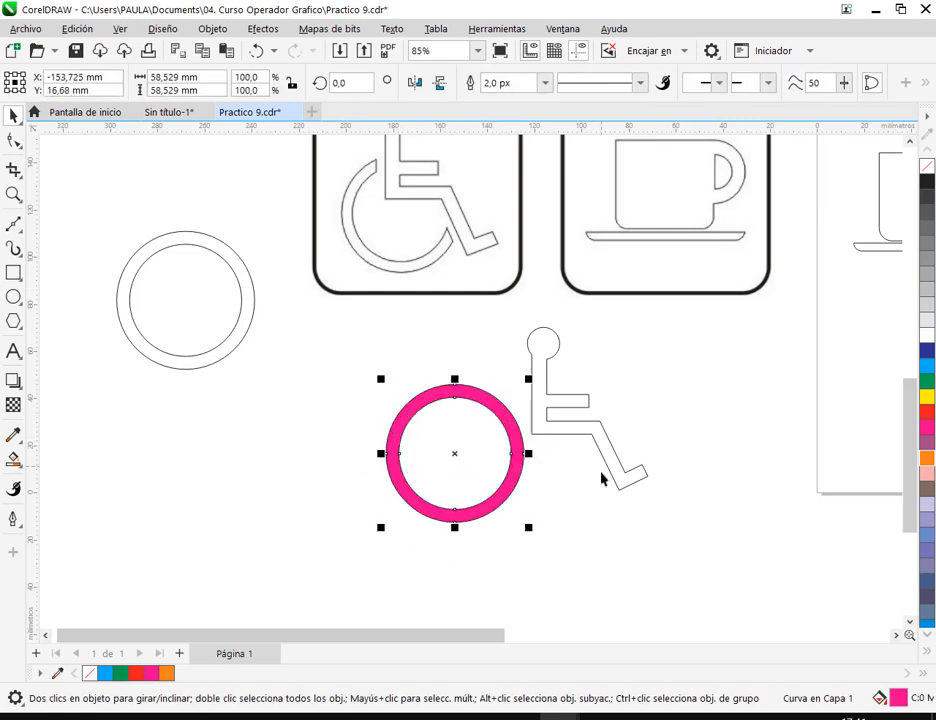
scroll(595, 470, up, 1)
drag(436, 380, 561, 367)
drag(439, 343, 459, 363)
drag(611, 462, 611, 456)
- Draw a closed Bézier shape following the figure's back, seat underside and rear shin edge, covering the front of the magenta ring, and fill it green
click(10, 229)
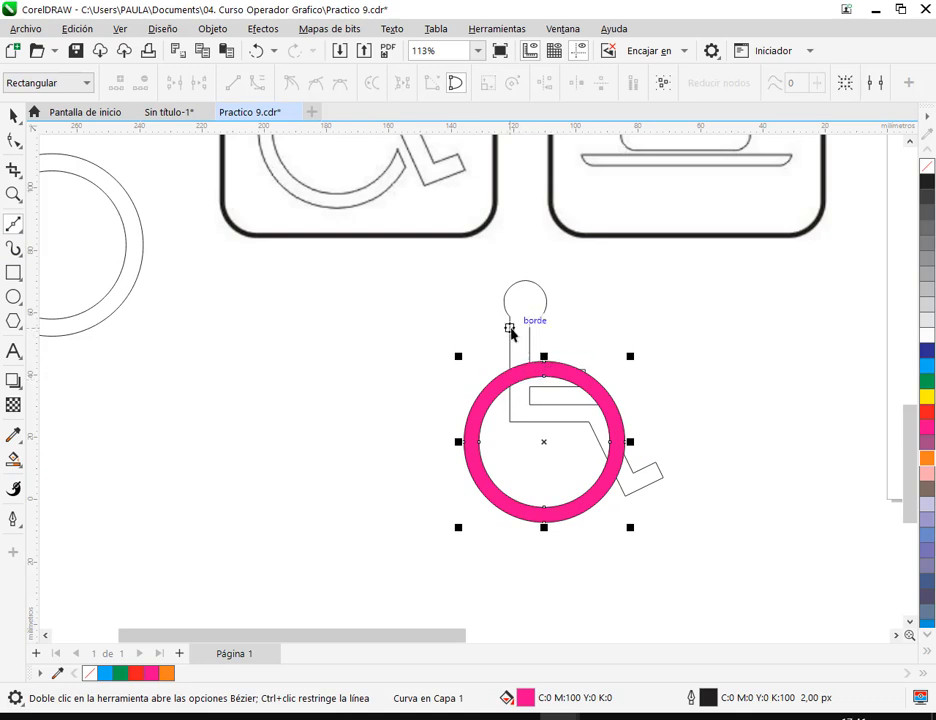
click(508, 328)
click(509, 425)
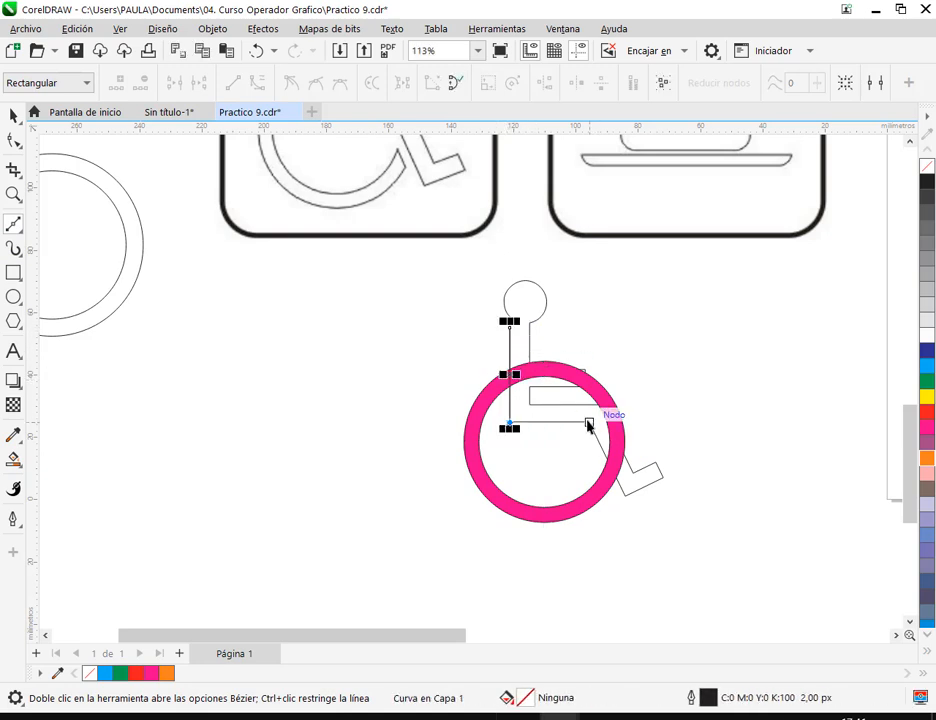
click(590, 423)
click(623, 495)
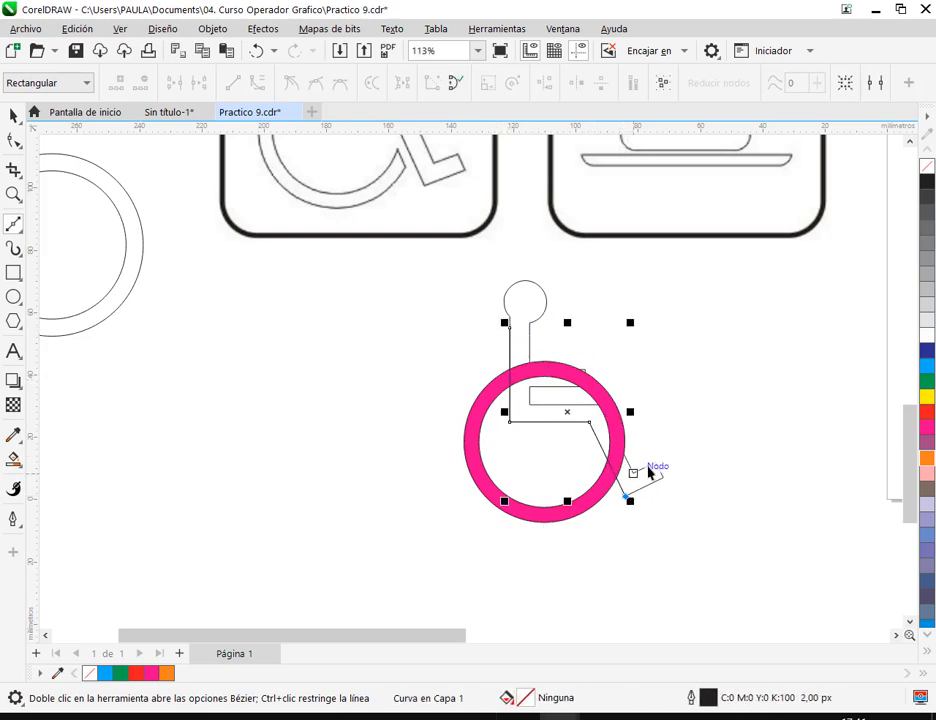
click(719, 476)
click(687, 320)
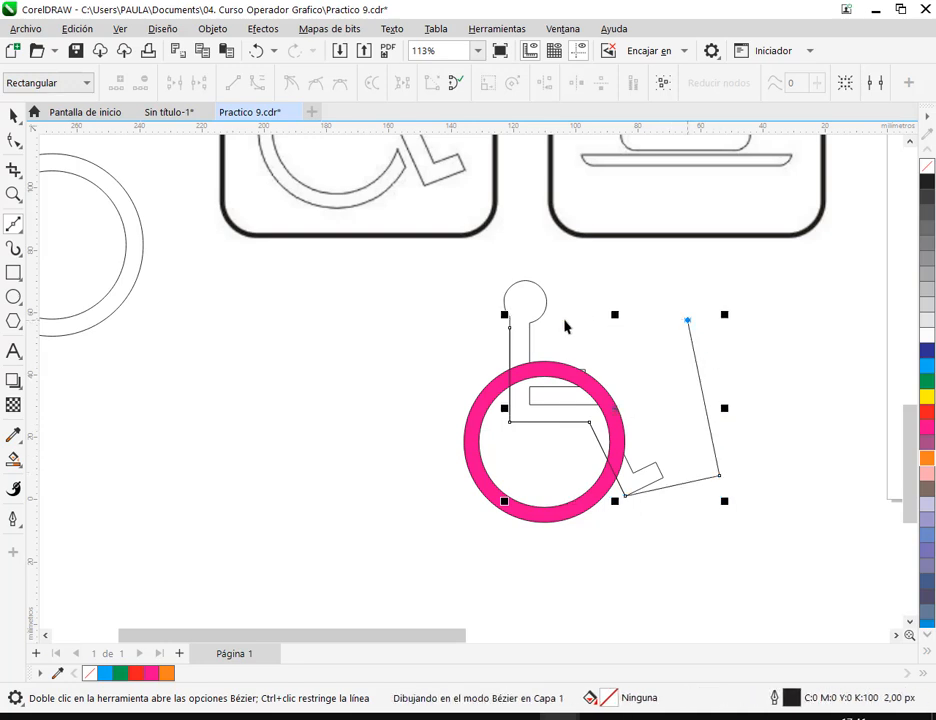
click(510, 328)
click(926, 381)
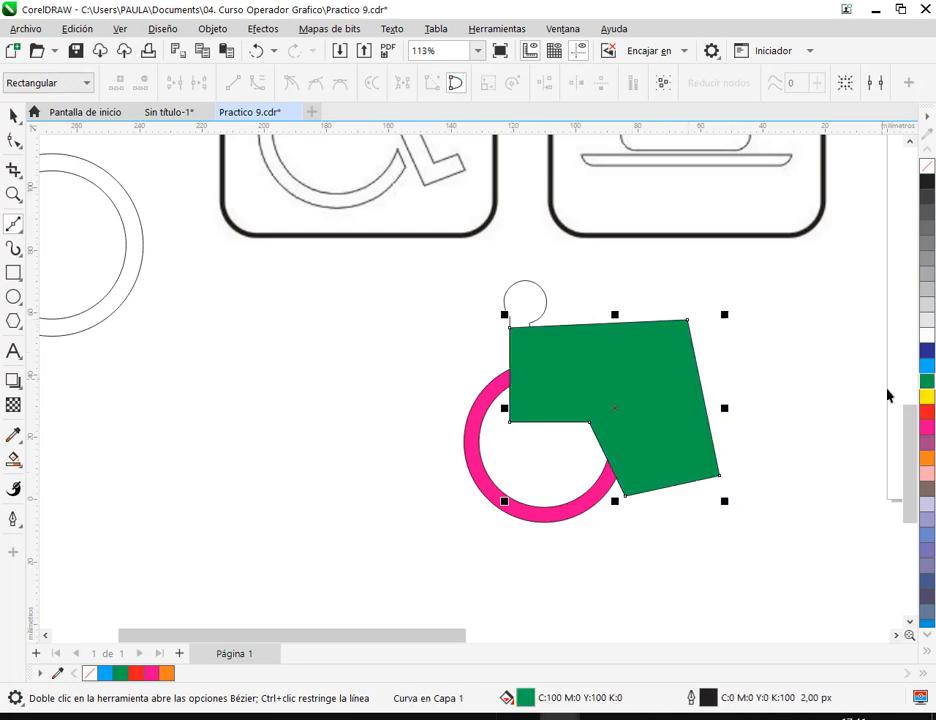
- Subtract the green shape from the magenta ring to cut it open, and move the open wheel slightly away from the figure
click(13, 117)
click(230, 280)
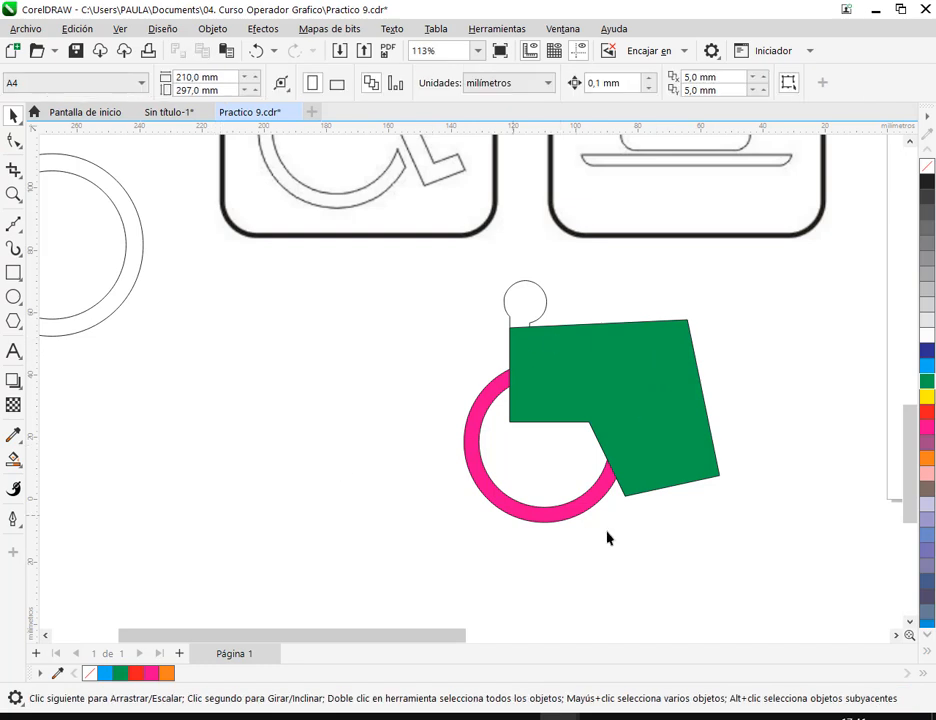
click(664, 428)
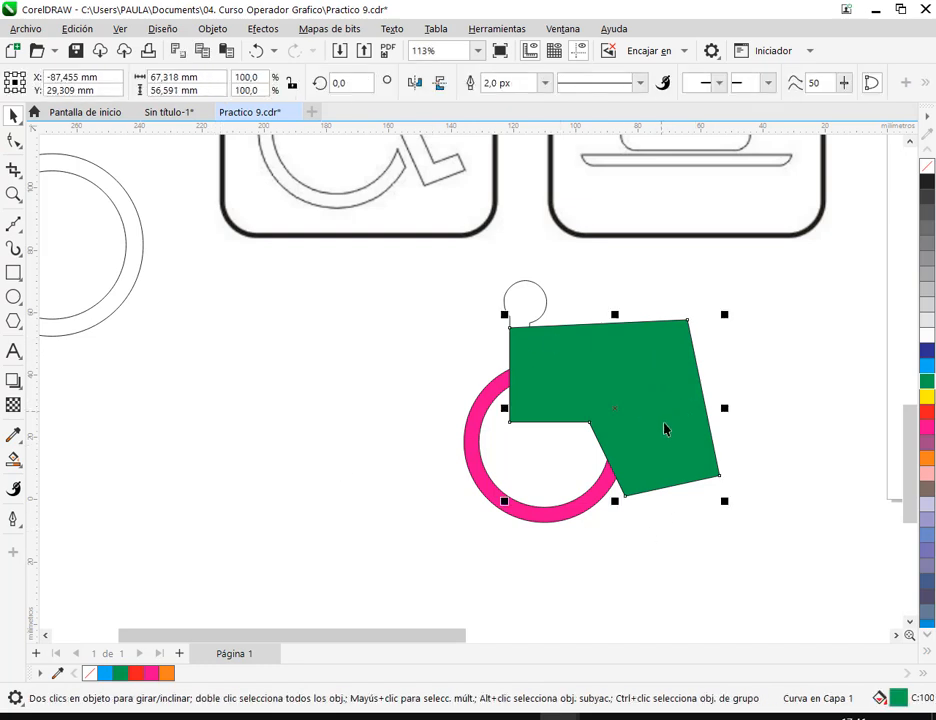
shift+click(590, 507)
click(621, 86)
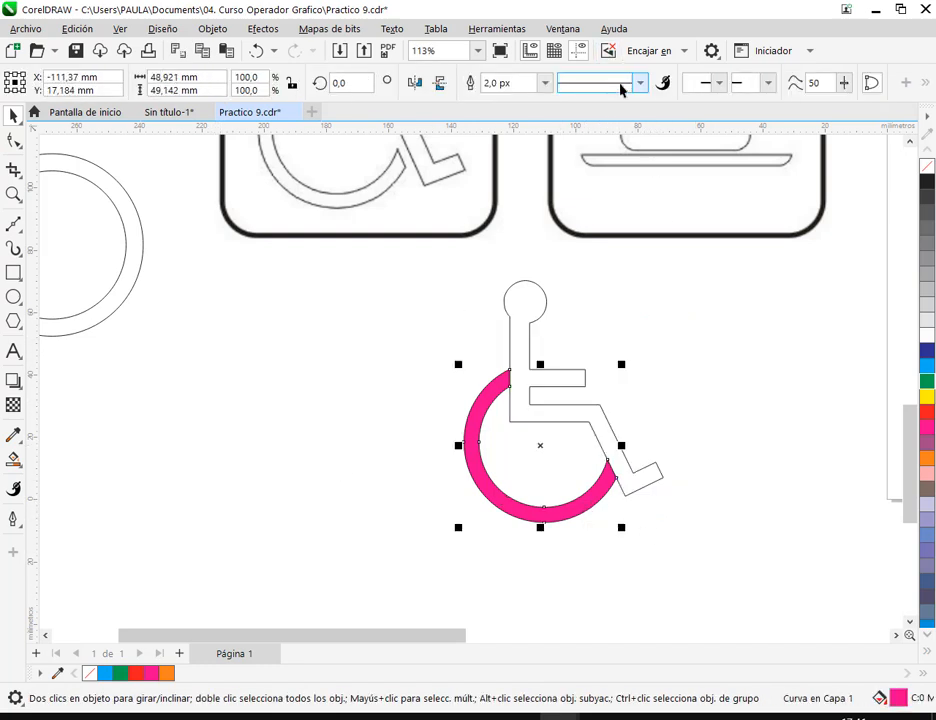
drag(600, 495, 591, 500)
click(683, 572)
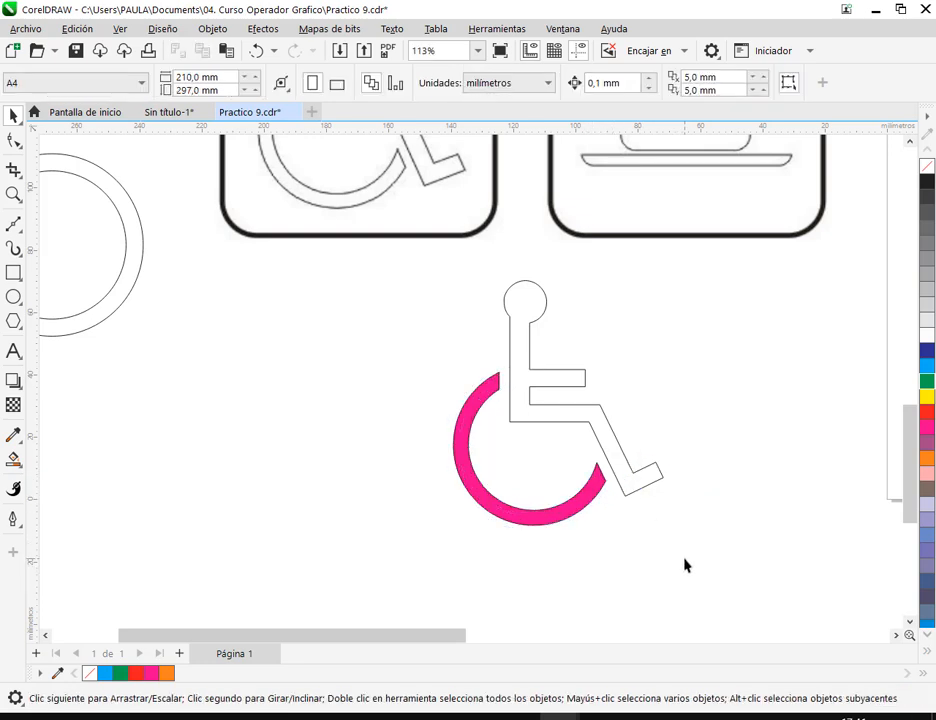
- Place a copy of the seated figure beside the finished wheelchair and move the two original concentric circles next to it
click(545, 414)
mouse_move(543, 424)
mouse_down()
mouse_move(856, 436)
mouse_move(528, 397)
mouse_move(543, 420)
mouse_up()
drag(229, 147, 464, 382)
drag(359, 263, 410, 414)
- Separate the small circle from the large one and fill them purple and green respectively
click(349, 224)
drag(340, 428, 199, 446)
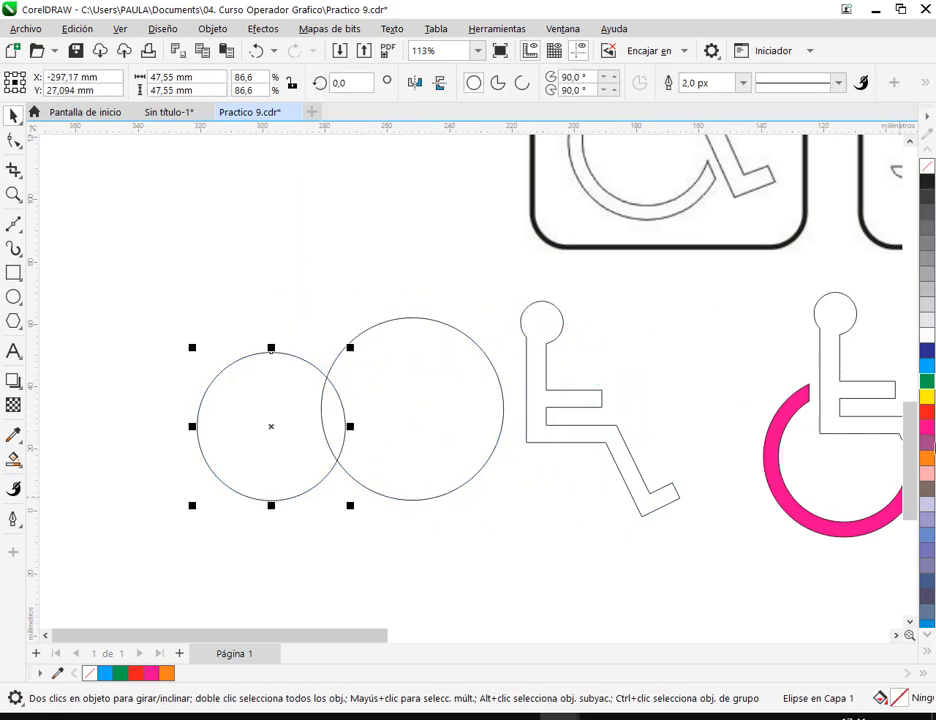
click(927, 442)
click(497, 380)
click(927, 385)
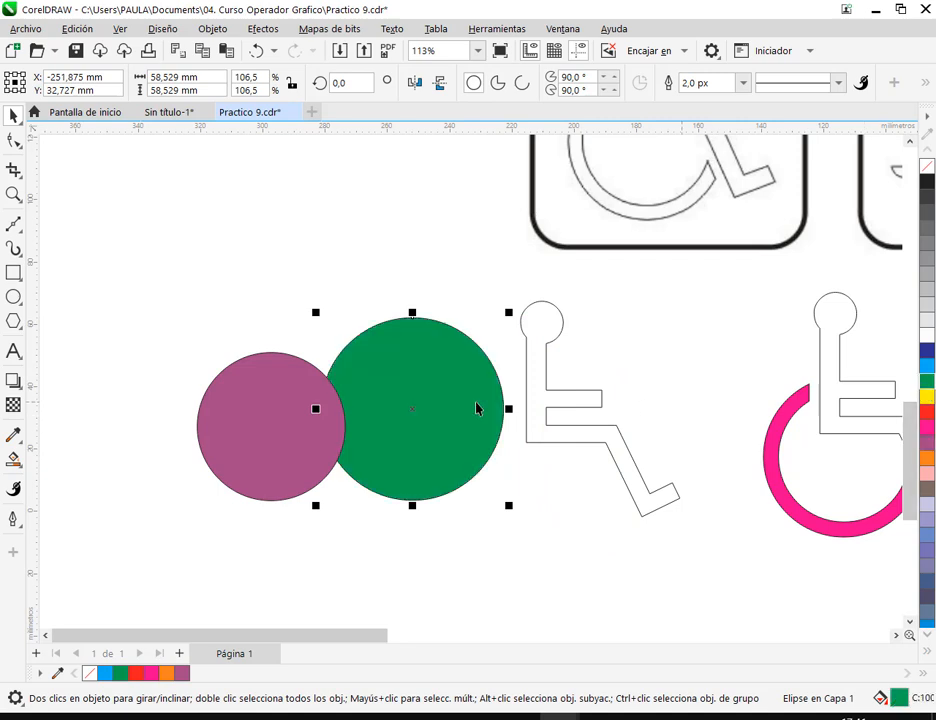
- Center the purple circle back on the green one and remove the fill from both
click(297, 434)
drag(279, 430, 414, 407)
drag(297, 280, 520, 545)
click(928, 167)
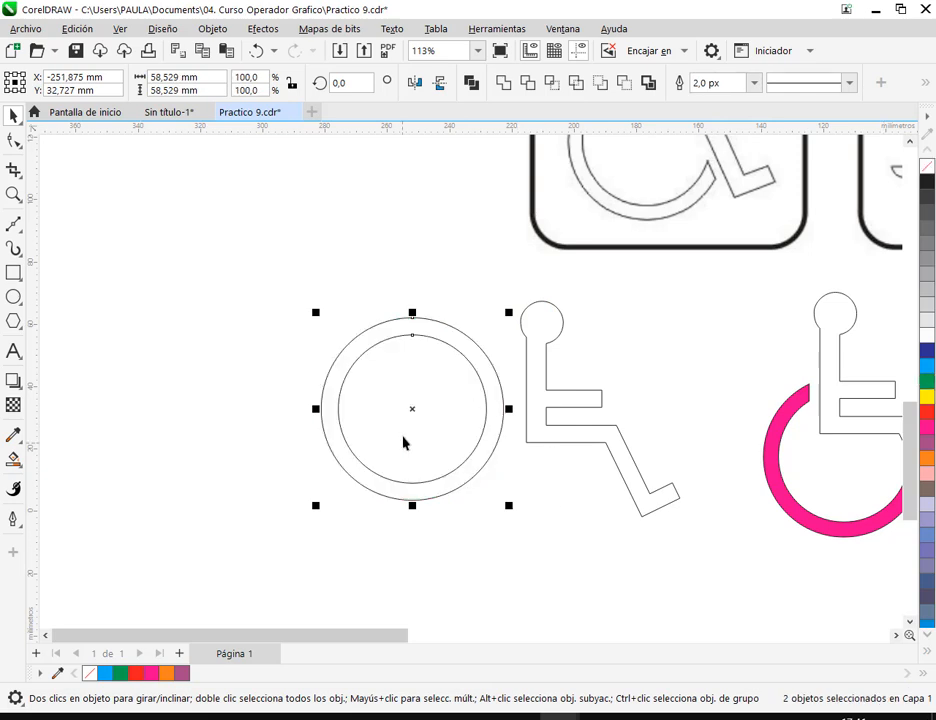
- Move both concentric circles over the copied figure and scale them to about 50.6 mm so they cross its back and shin
drag(411, 409, 514, 483)
drag(633, 358, 627, 387)
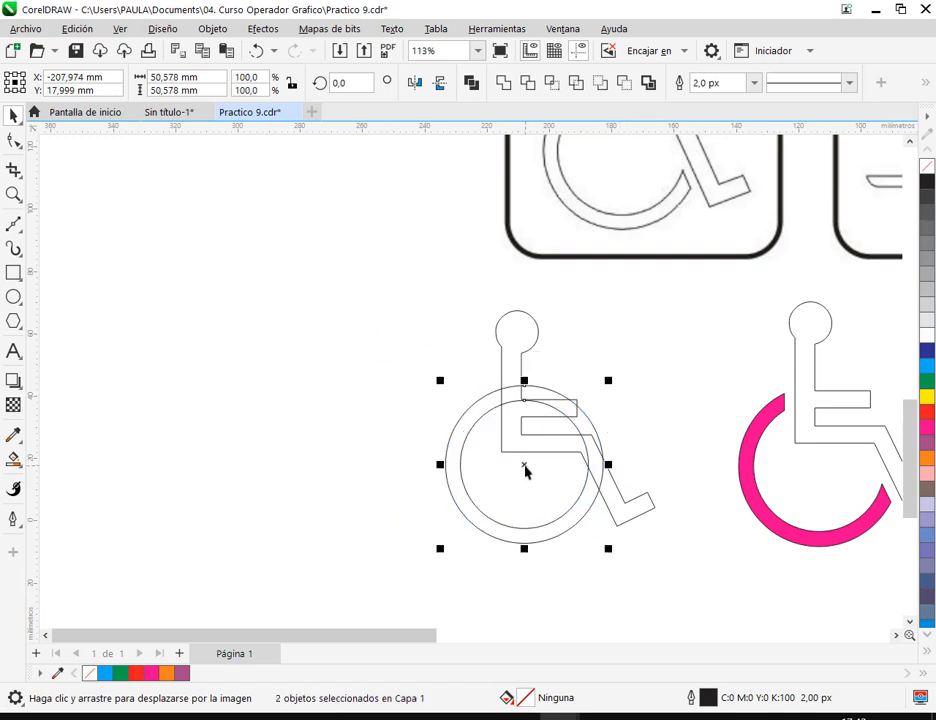
drag(523, 471, 531, 477)
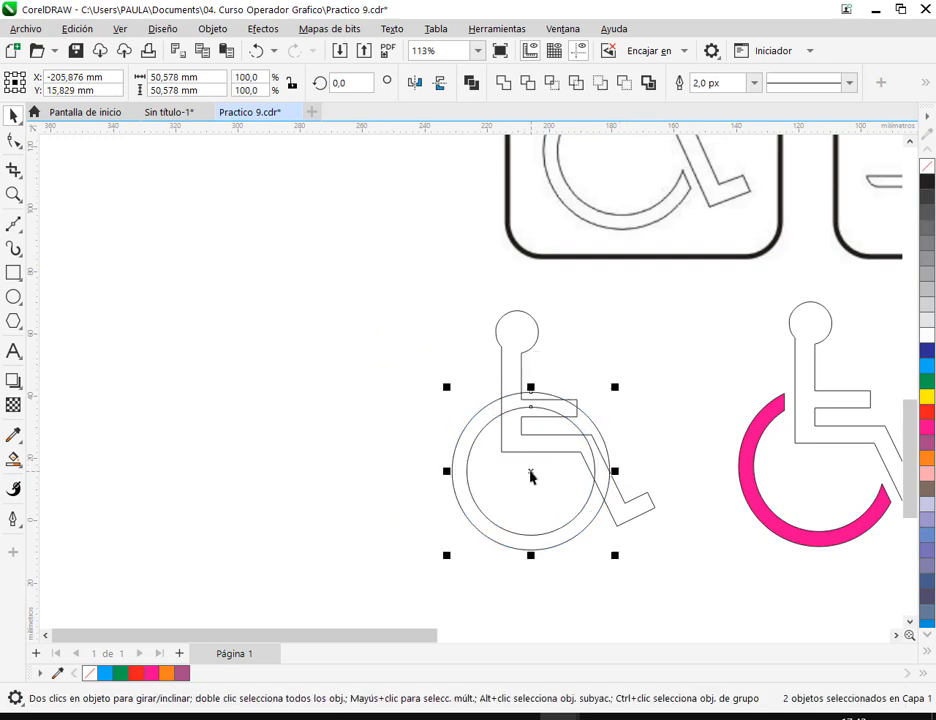
click(300, 511)
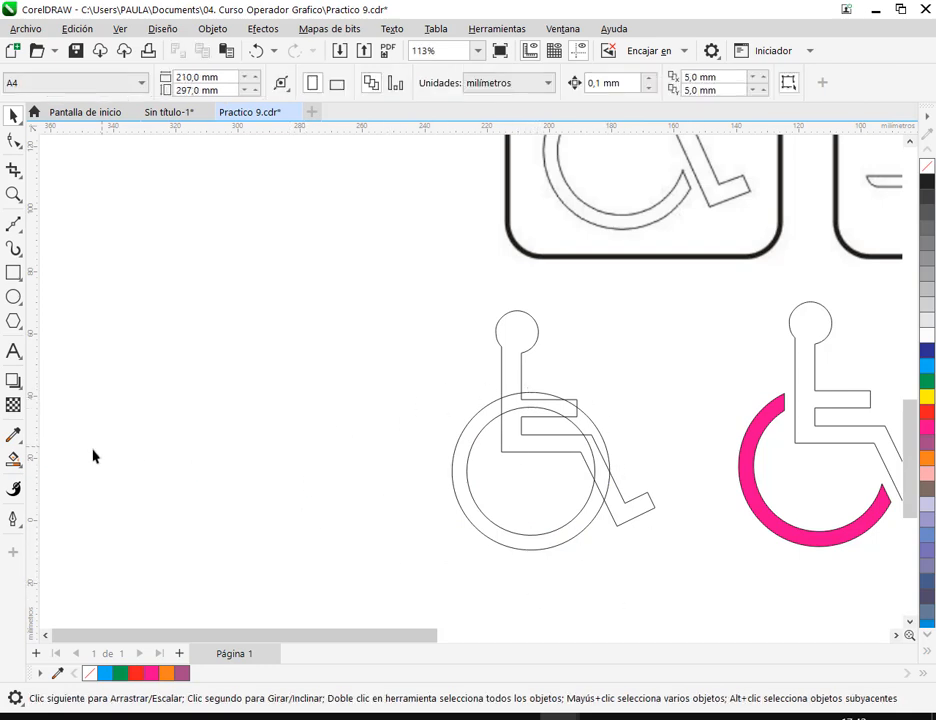
- Create a blue wheel shape with Relleno inteligente from the ring region behind the figure's back and shin
click(14, 461)
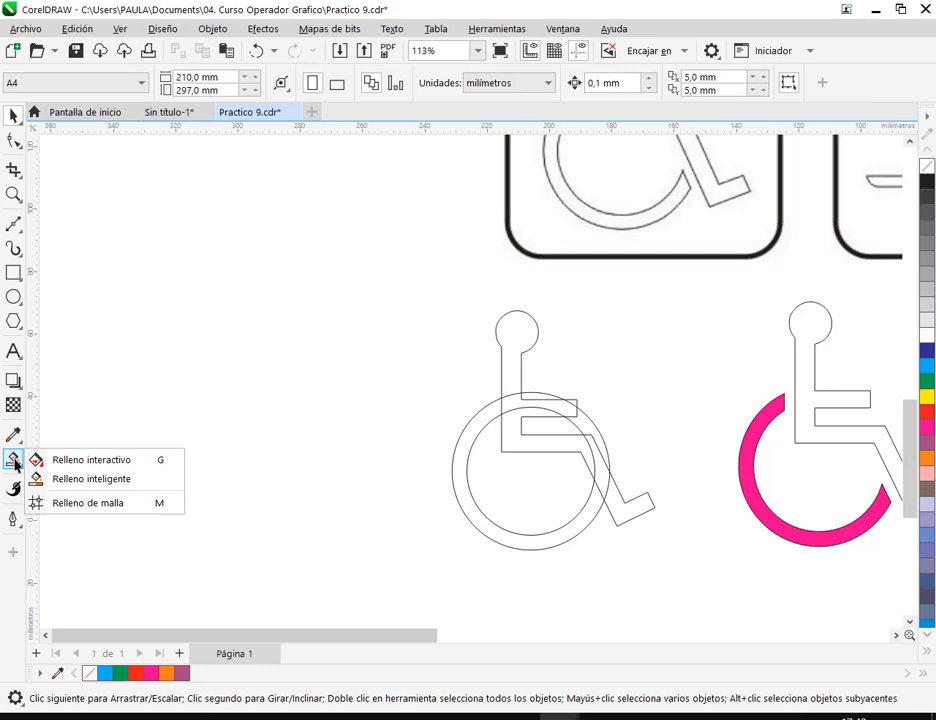
click(70, 479)
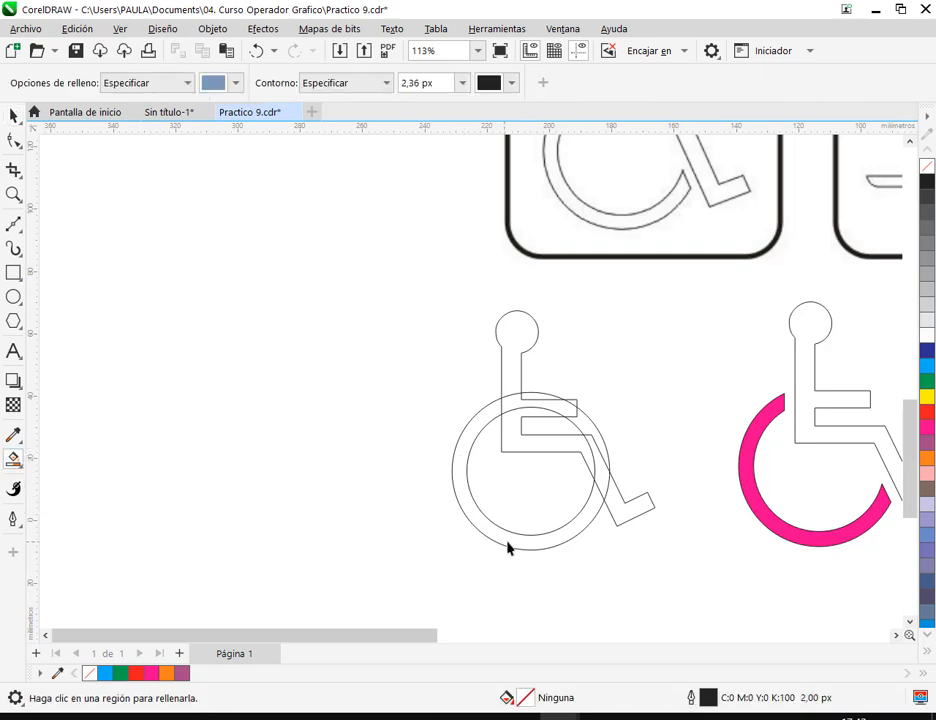
click(545, 545)
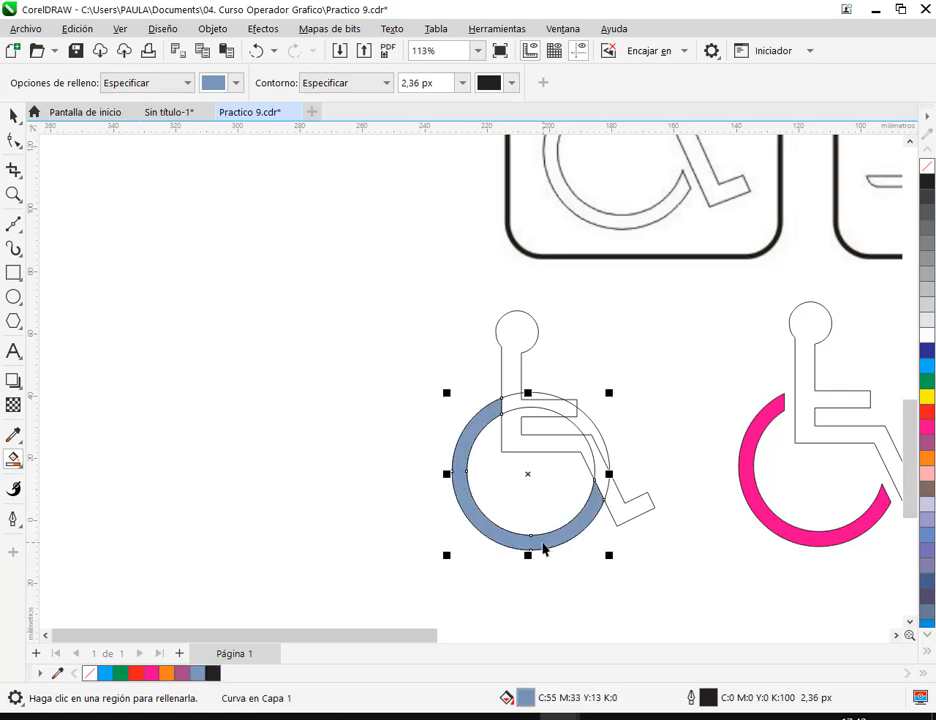
- Delete the two construction circles and move the blue open wheel slightly away from the figure
click(12, 117)
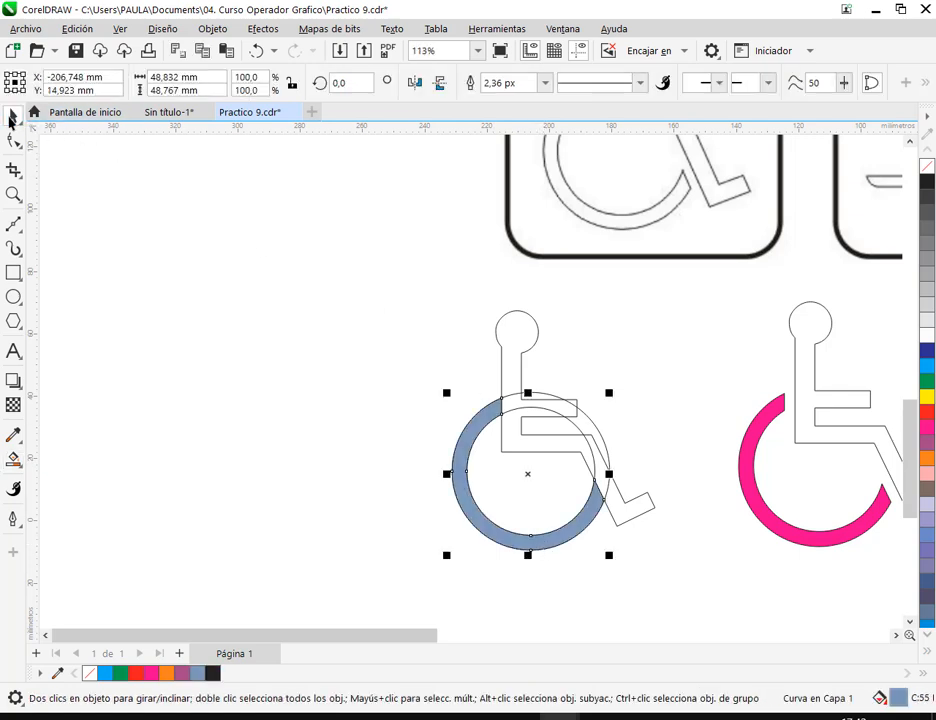
click(639, 381)
click(593, 422)
key(Delete)
click(575, 428)
key(Delete)
drag(491, 537, 487, 545)
click(683, 592)
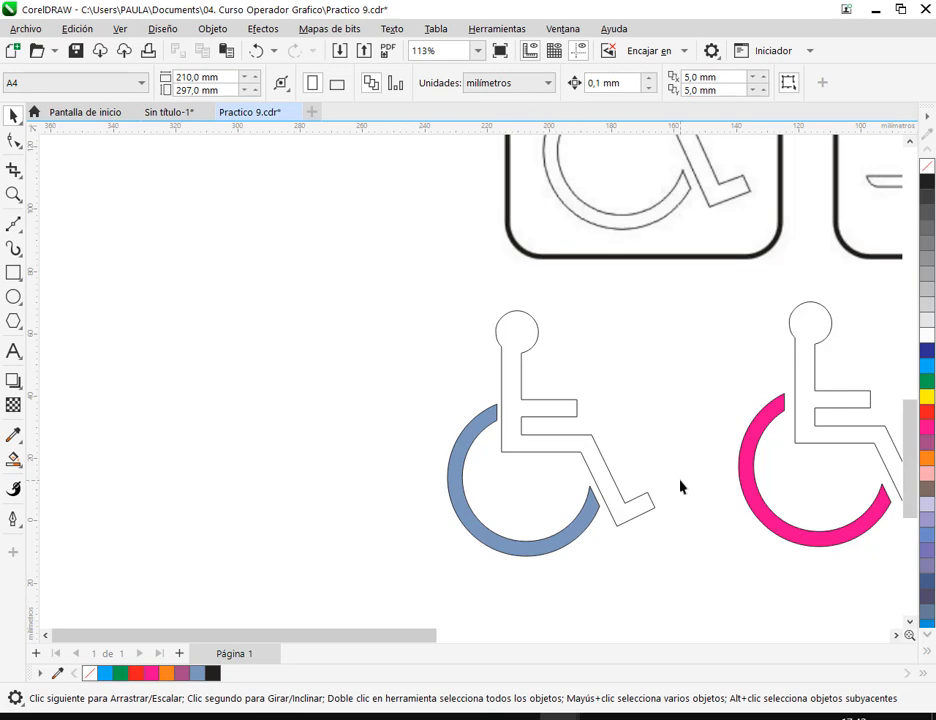
- Fill the blue wheel white and enlarge it to about 51.4 mm wide
scroll(683, 482, down, 1)
drag(683, 482, 514, 455)
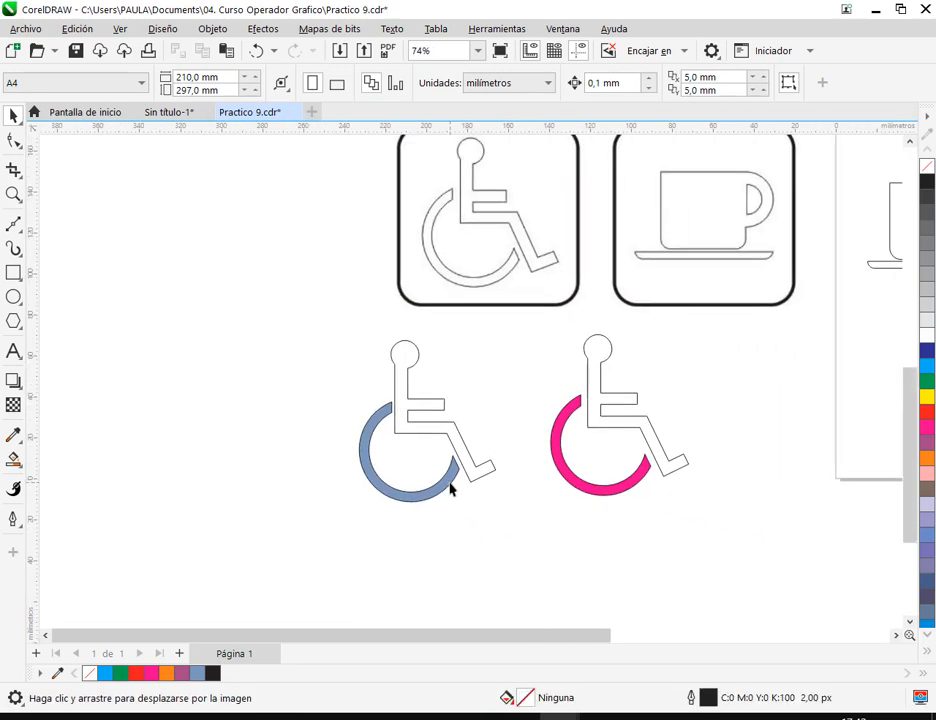
click(451, 485)
click(927, 334)
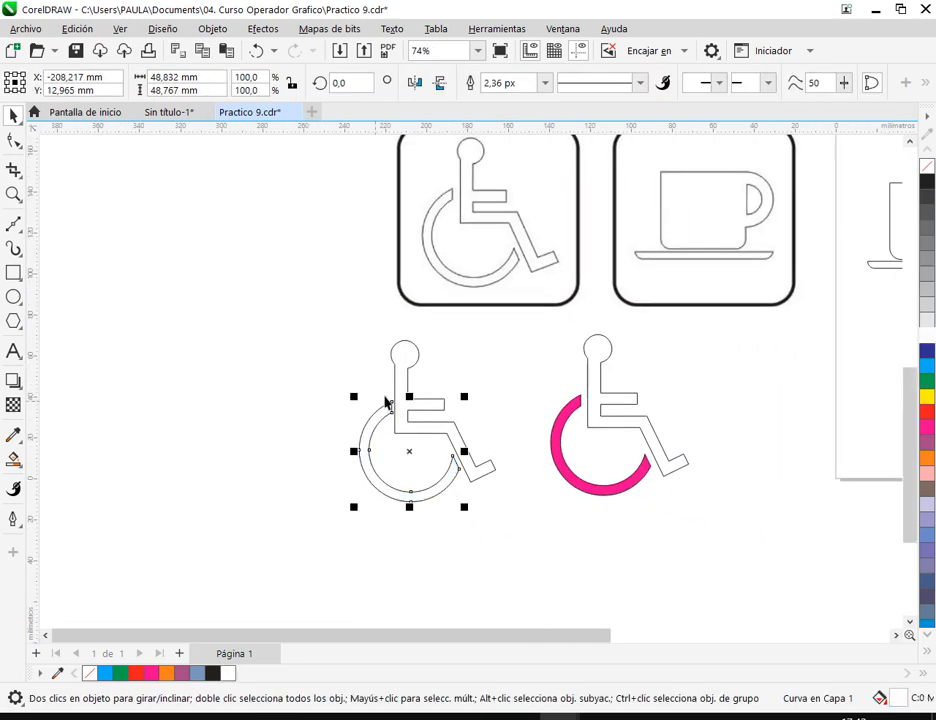
click(464, 363)
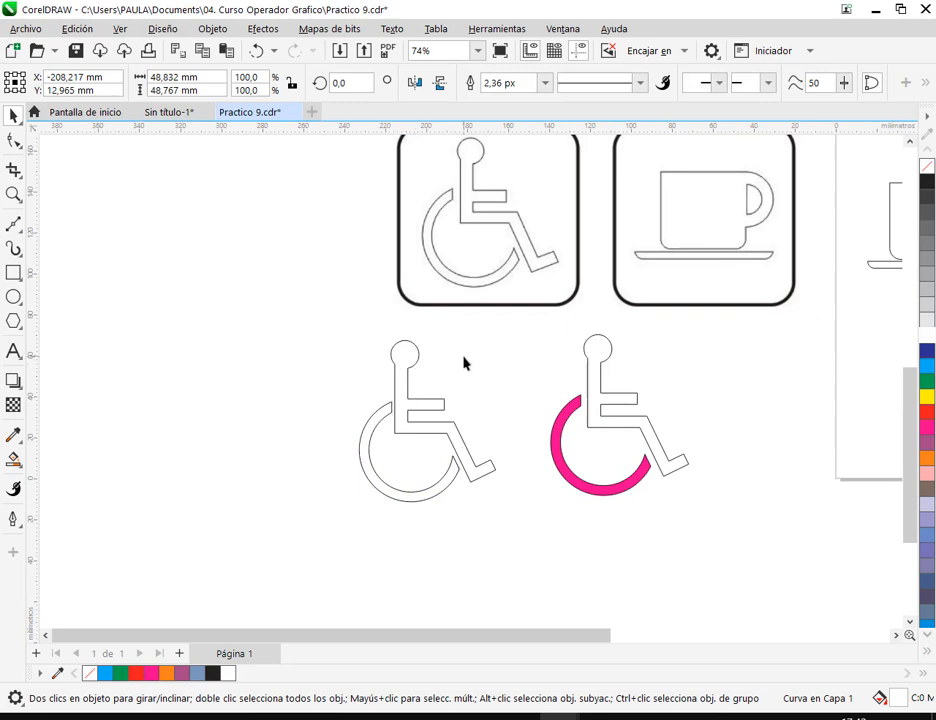
click(447, 481)
drag(353, 510, 349, 514)
click(645, 542)
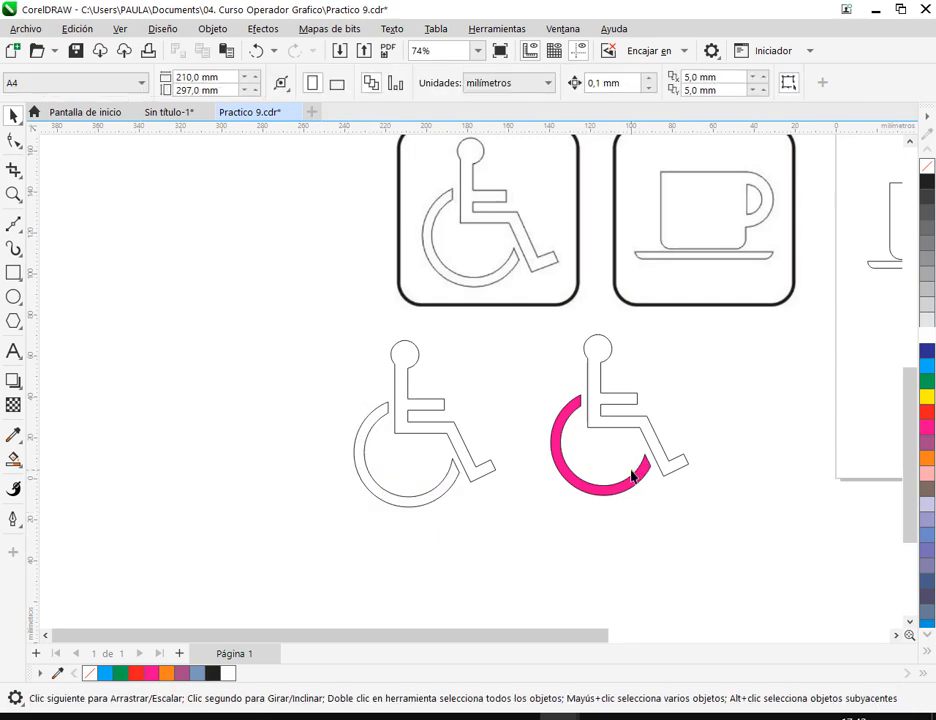
- Enlarge the magenta wheel to about 50.7 mm wide and fill it white
click(633, 492)
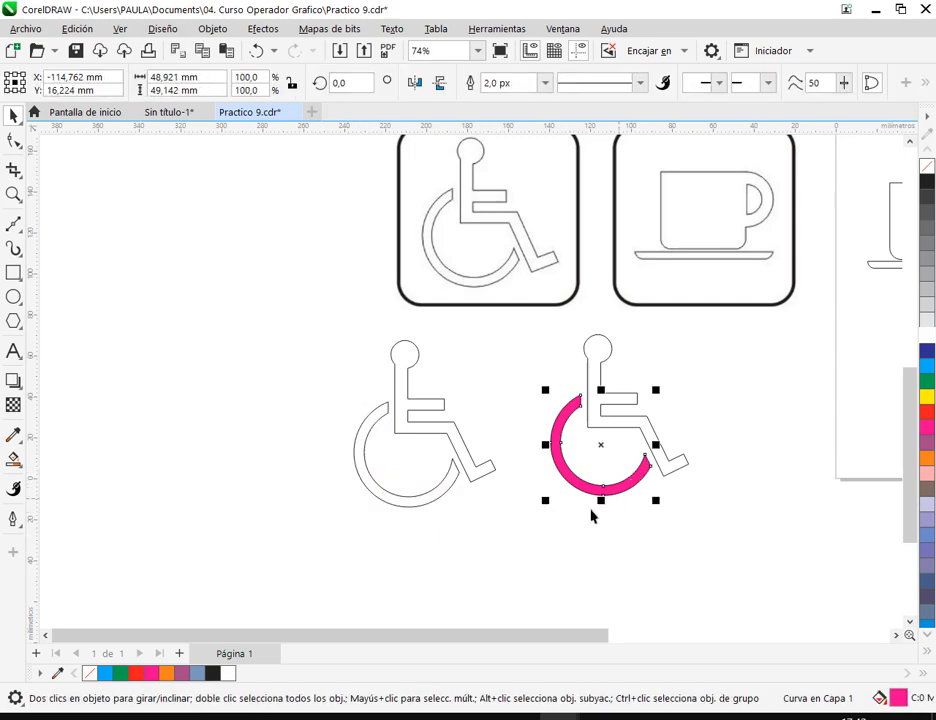
drag(544, 502, 546, 516)
click(573, 519)
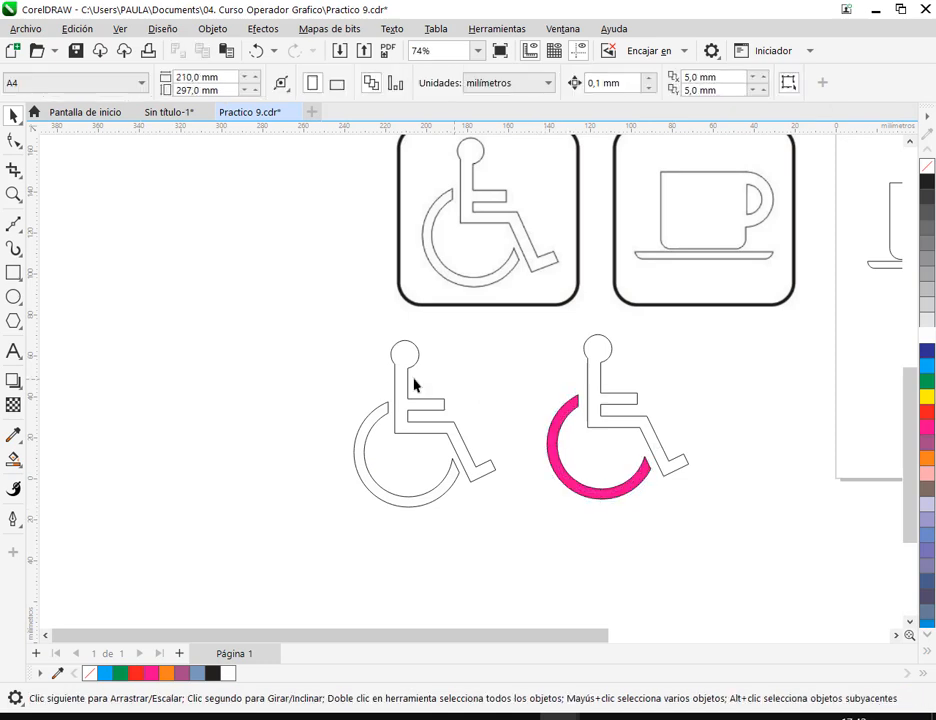
click(611, 494)
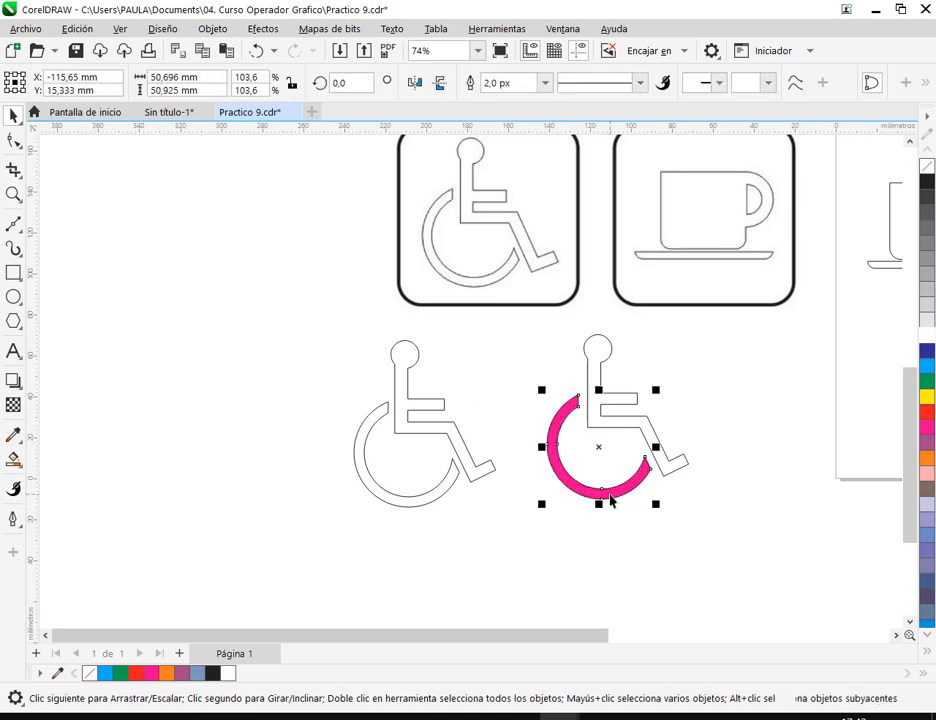
click(929, 337)
click(798, 431)
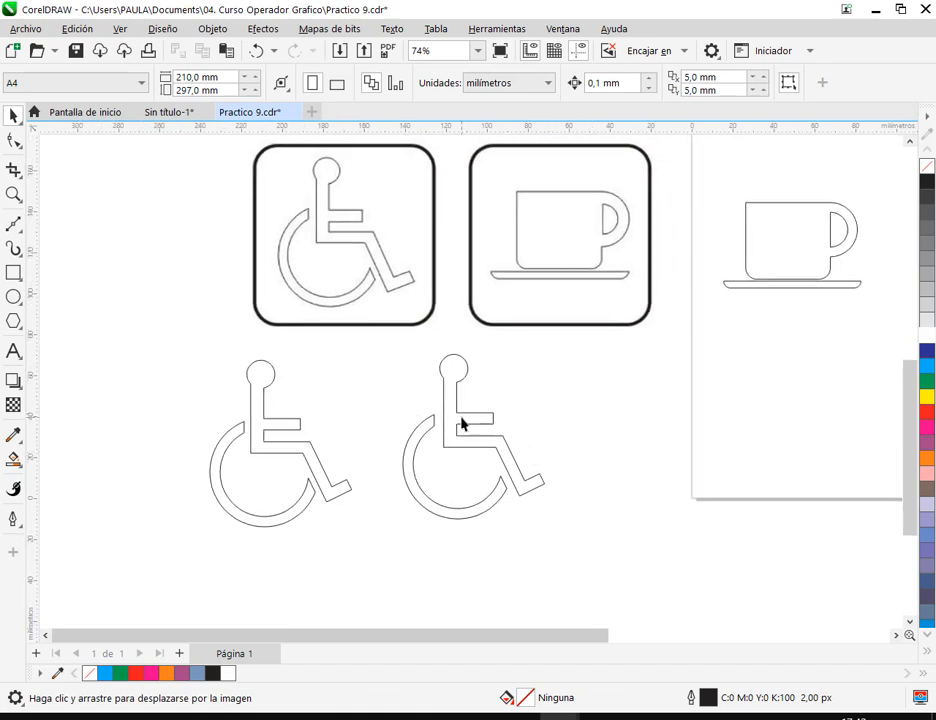
click(425, 433)
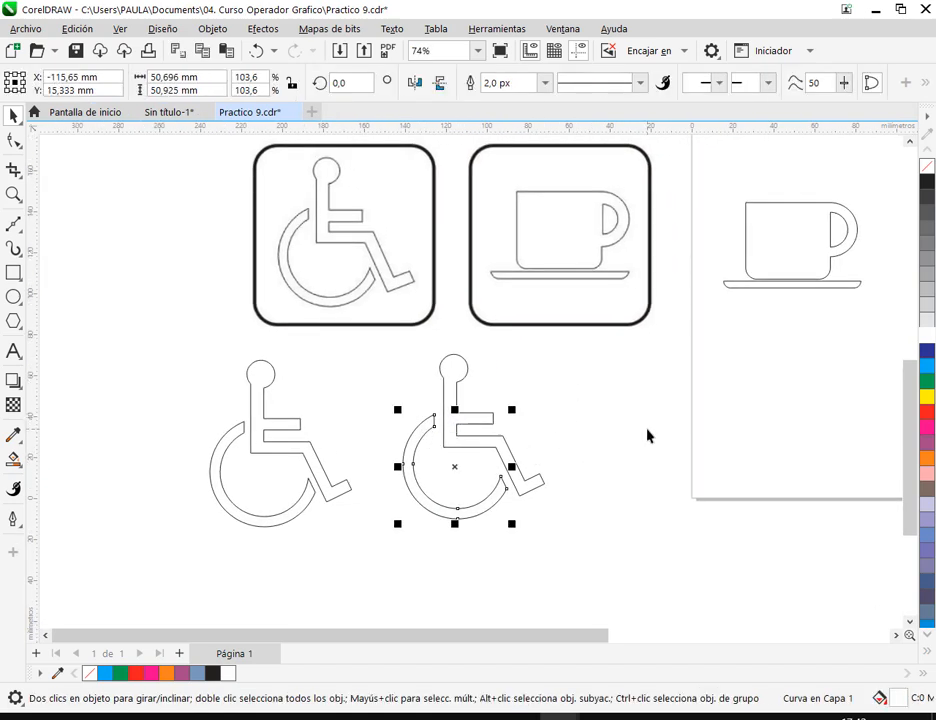
click(230, 444)
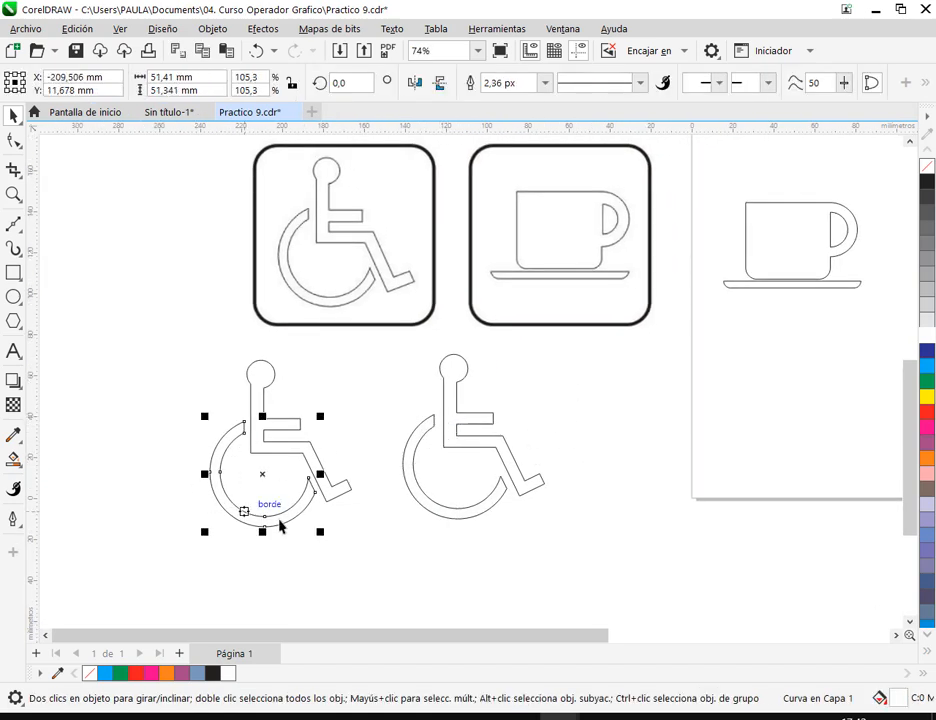
click(663, 450)
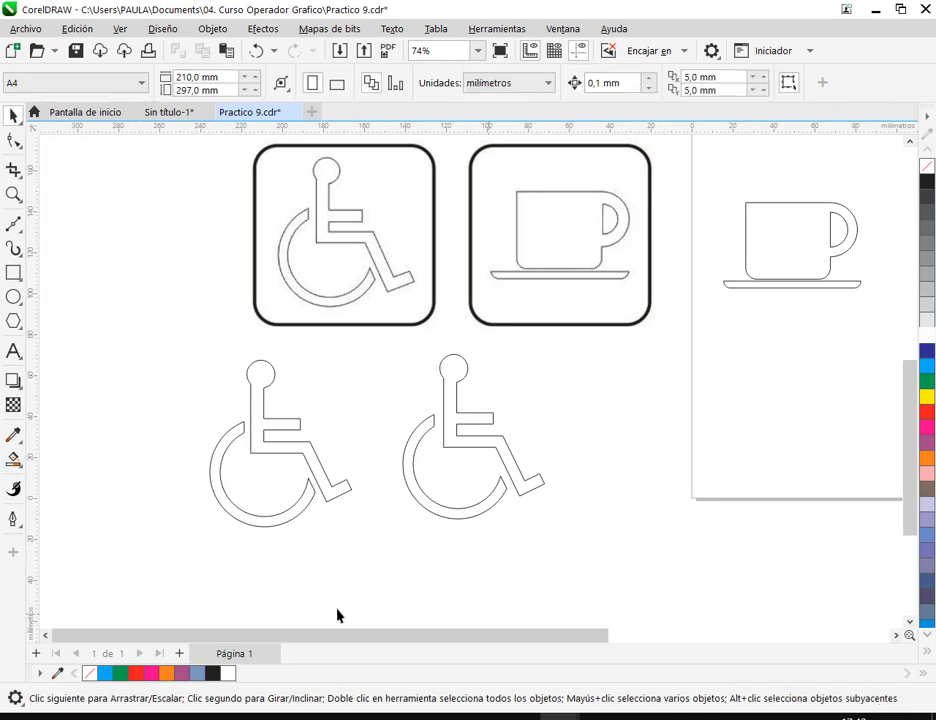
- Save the drawing
click(13, 459)
click(77, 53)
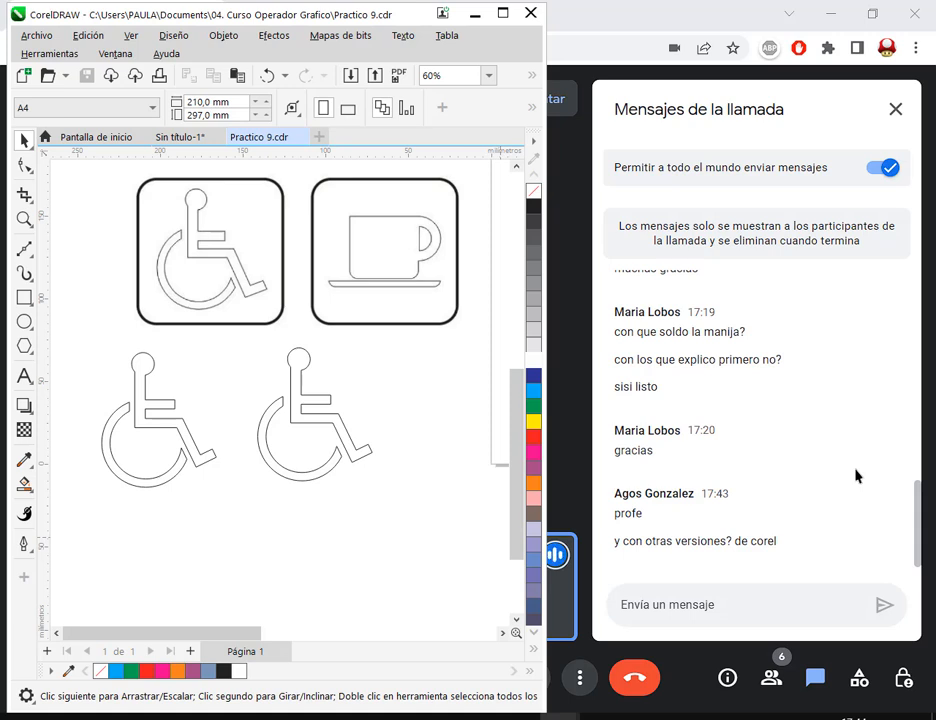
click(325, 475)
drag(243, 378, 378, 494)
drag(356, 572, 325, 491)
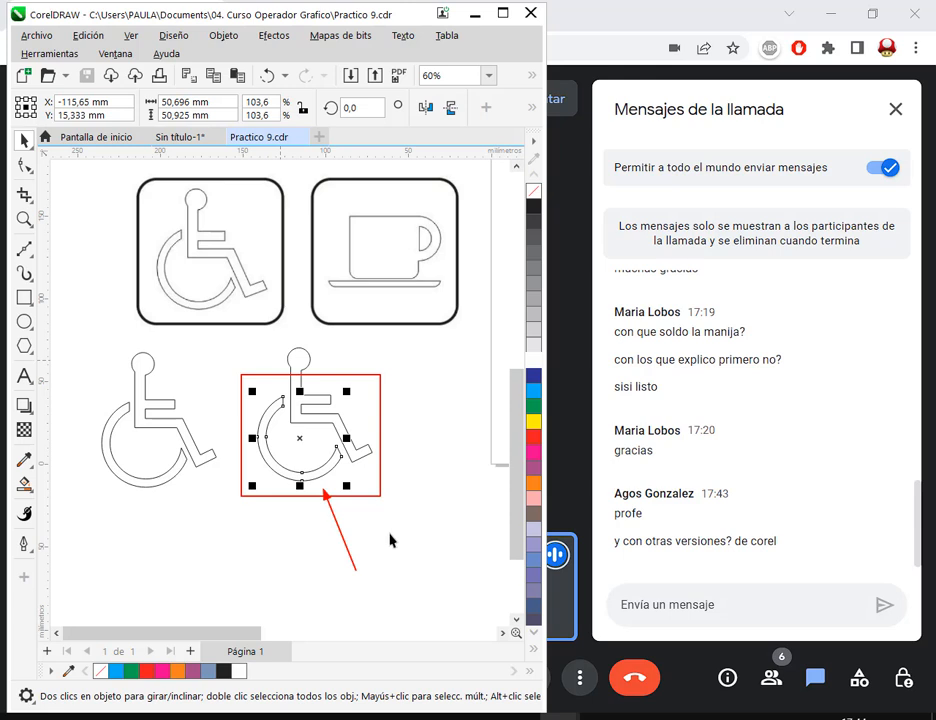
click(343, 478)
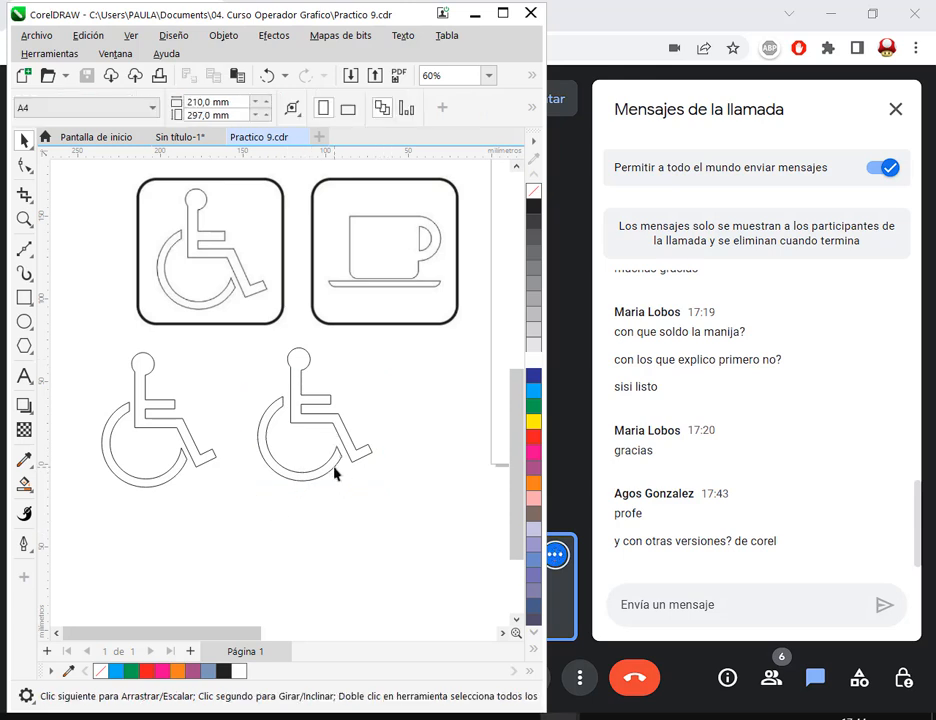
click(335, 474)
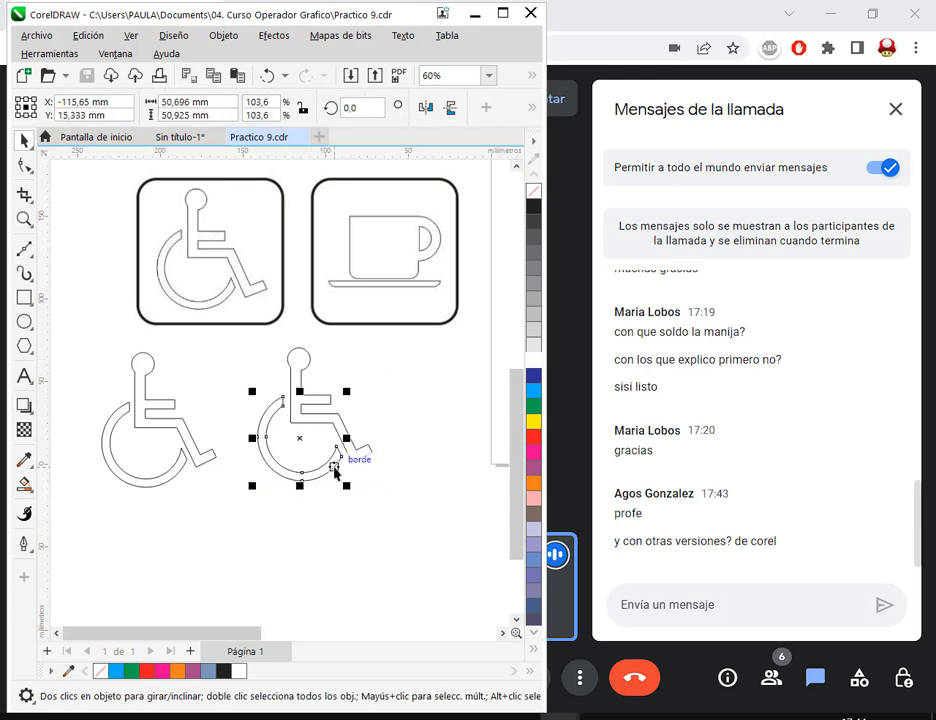
click(434, 562)
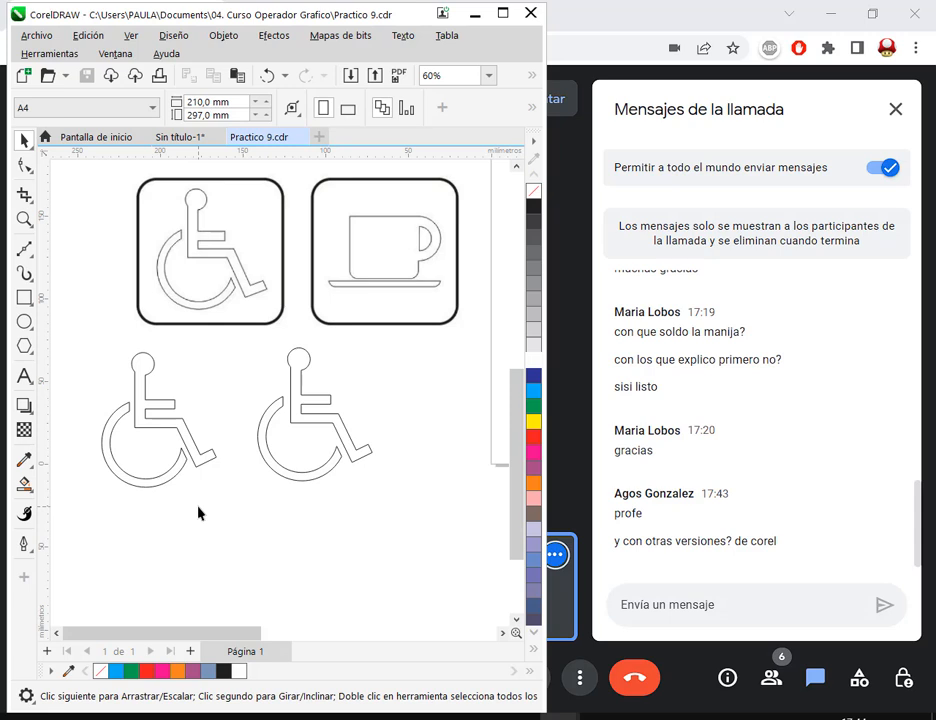
click(25, 484)
click(85, 503)
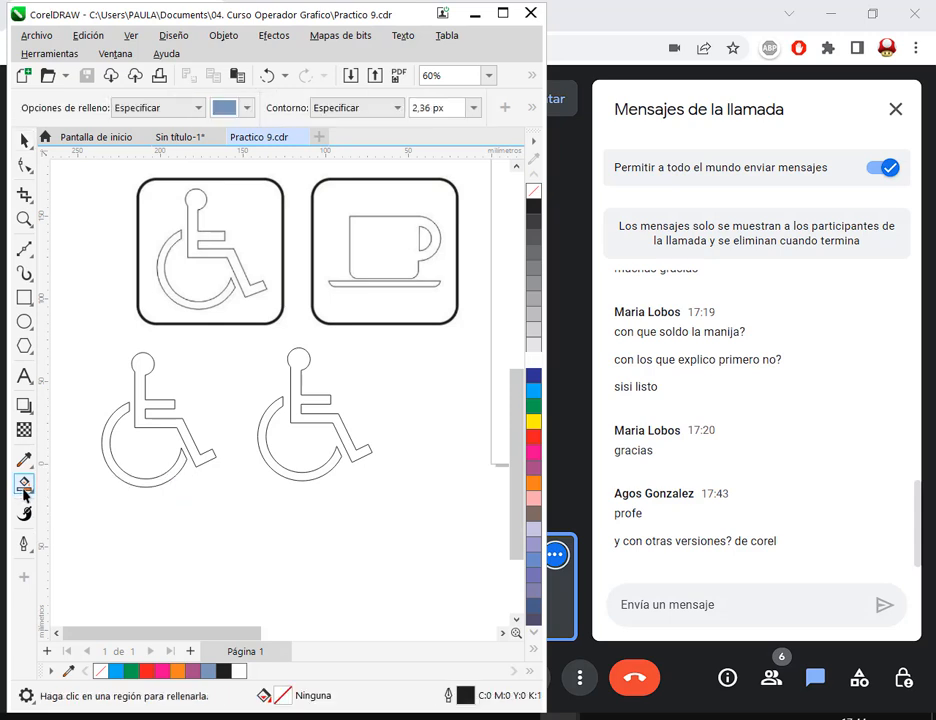
click(22, 141)
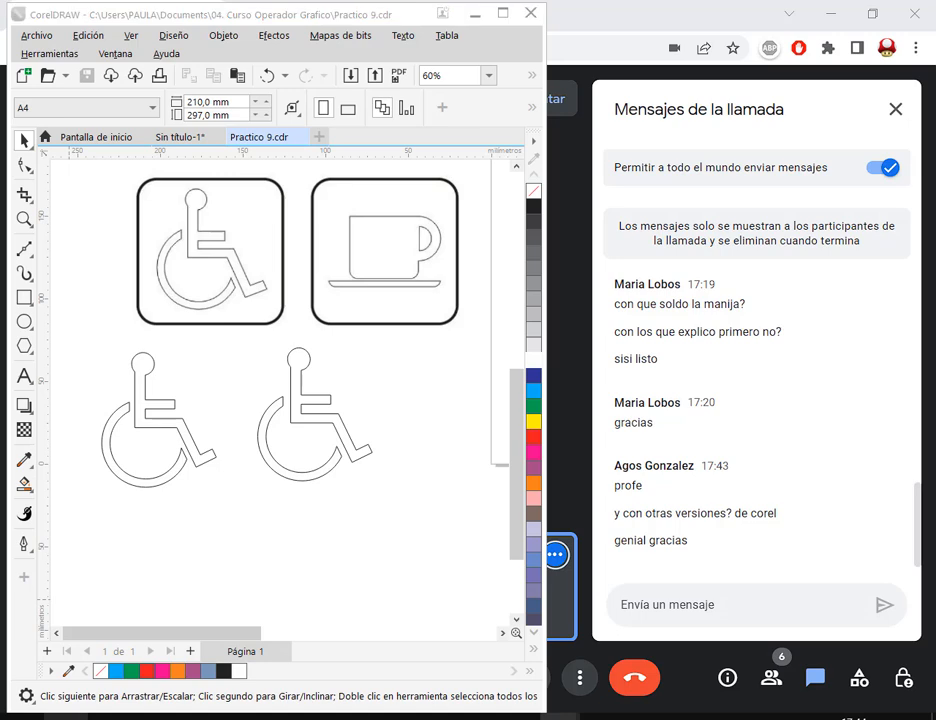
- Open CorelDRAW 12 and create a new blank drawing
click(66, 717)
click(204, 424)
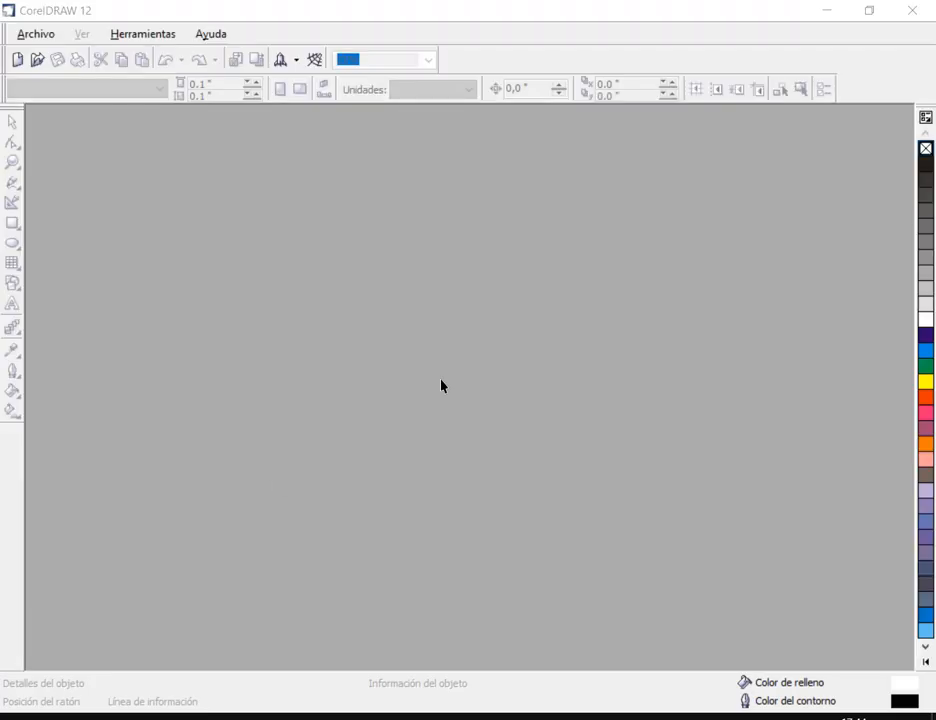
click(348, 290)
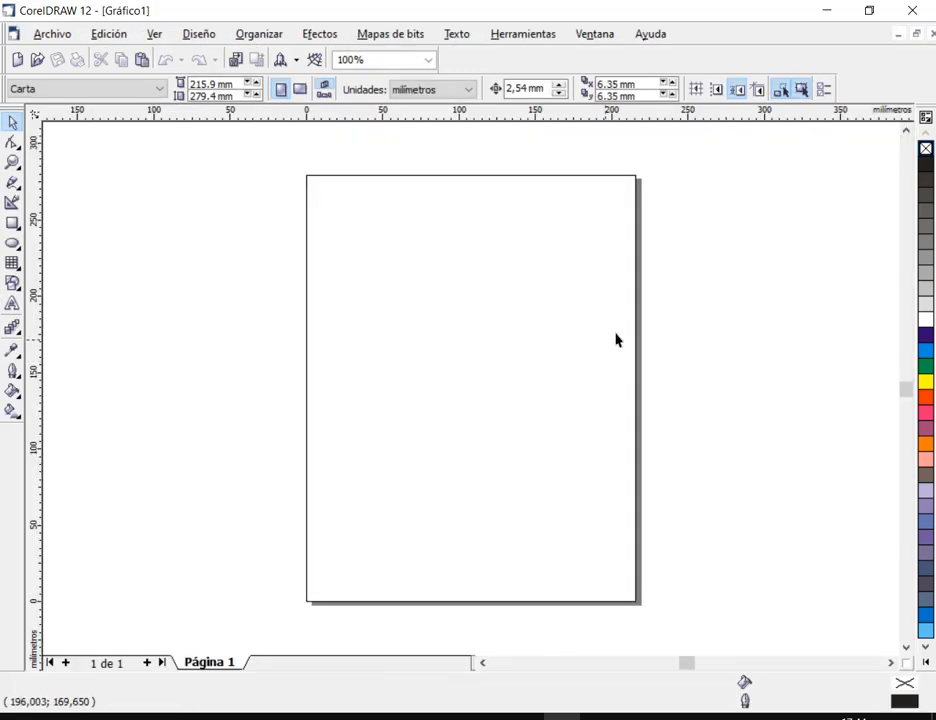
scroll(479, 203, up, 1)
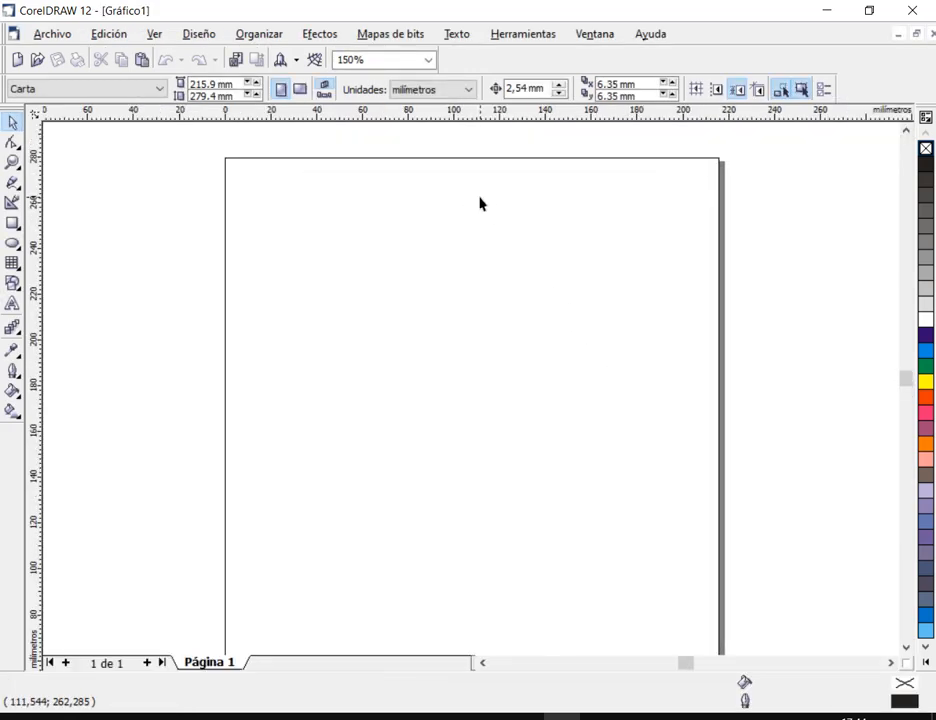
- View the version information of the program and close it
click(651, 34)
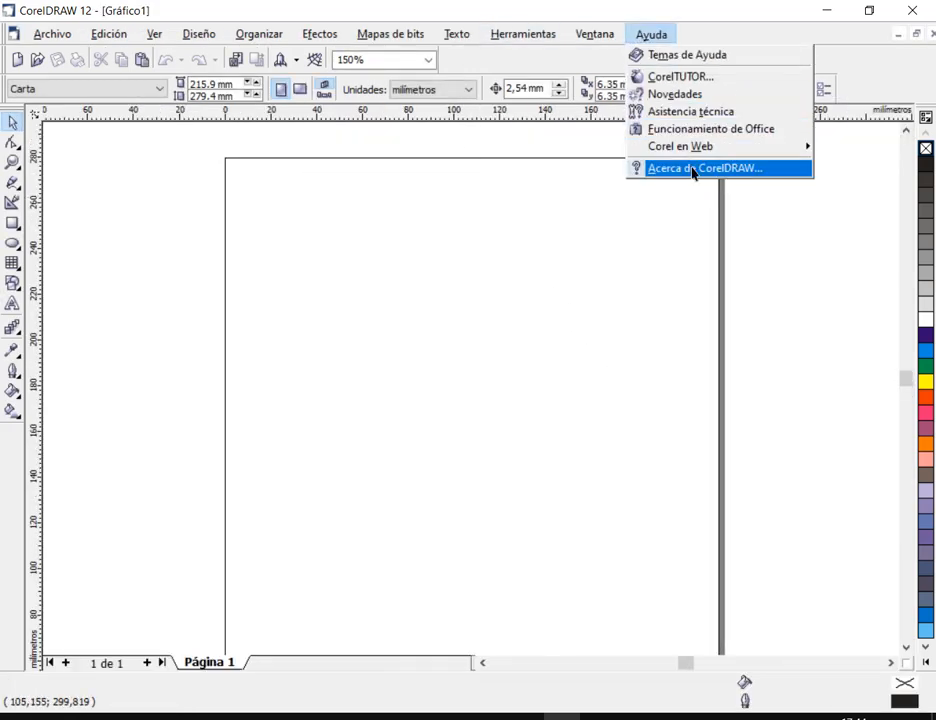
click(692, 169)
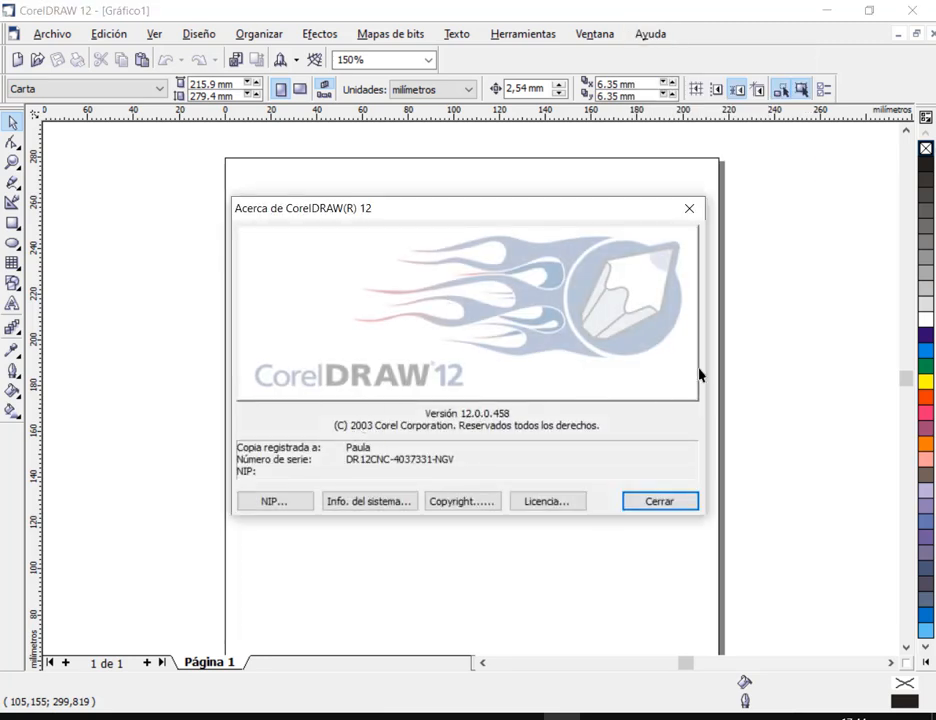
click(690, 208)
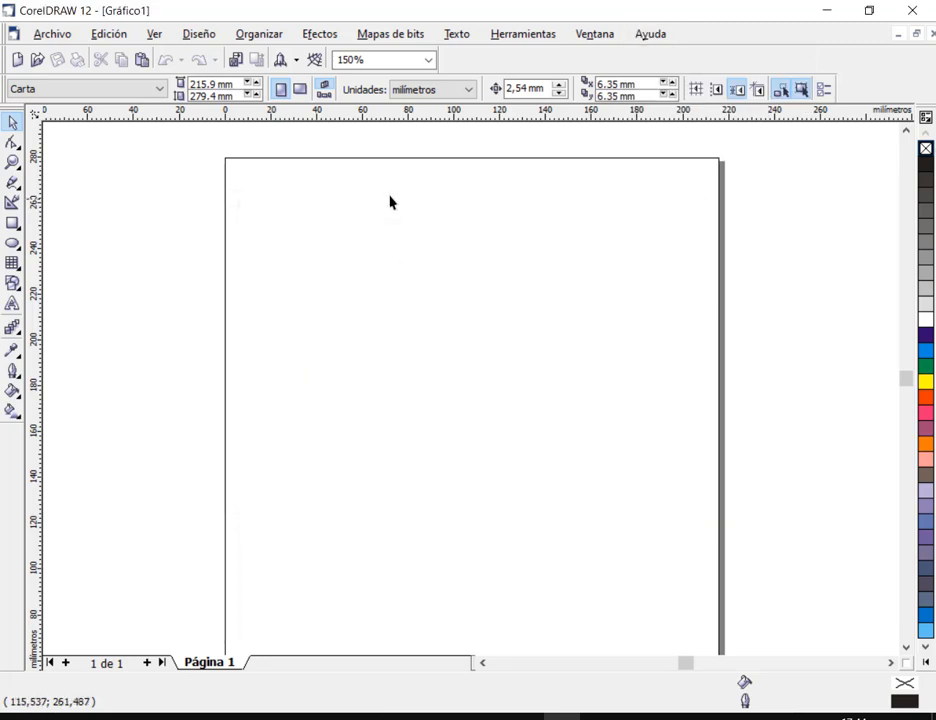
- Draw a circle about 75.5 mm in diameter on the upper part of the page
click(13, 244)
drag(335, 223, 489, 399)
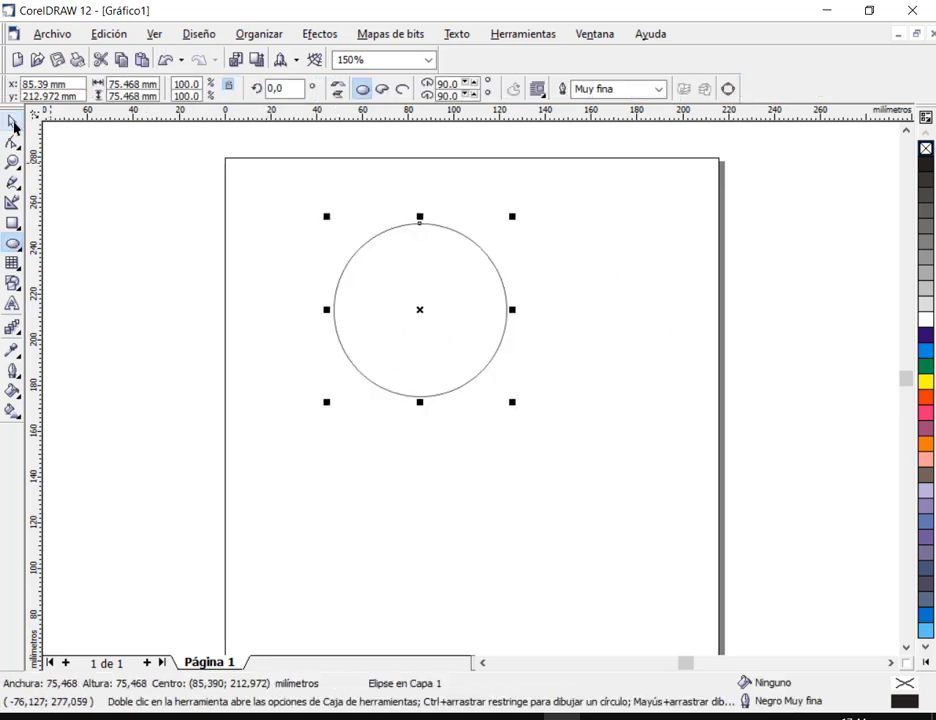
click(14, 122)
- Add a smaller concentric copy of the circle, about 64.5 mm in diameter, inside it
click(511, 228)
drag(511, 223, 508, 236)
right_click(508, 236)
click(572, 272)
scroll(443, 270, up, 3)
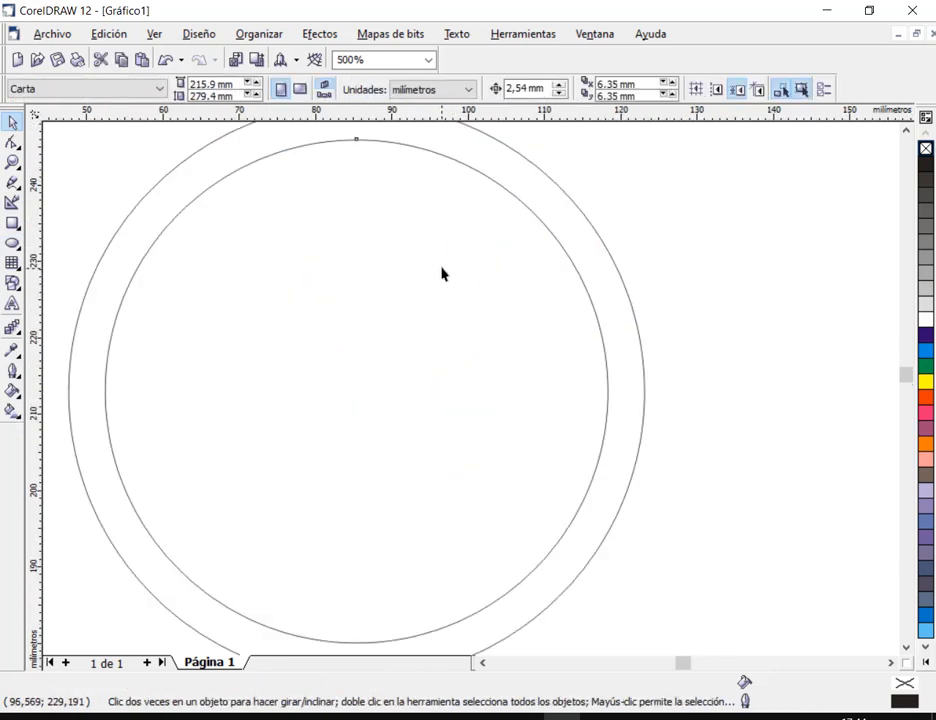
click(533, 212)
drag(614, 133, 613, 144)
scroll(666, 160, down, 1)
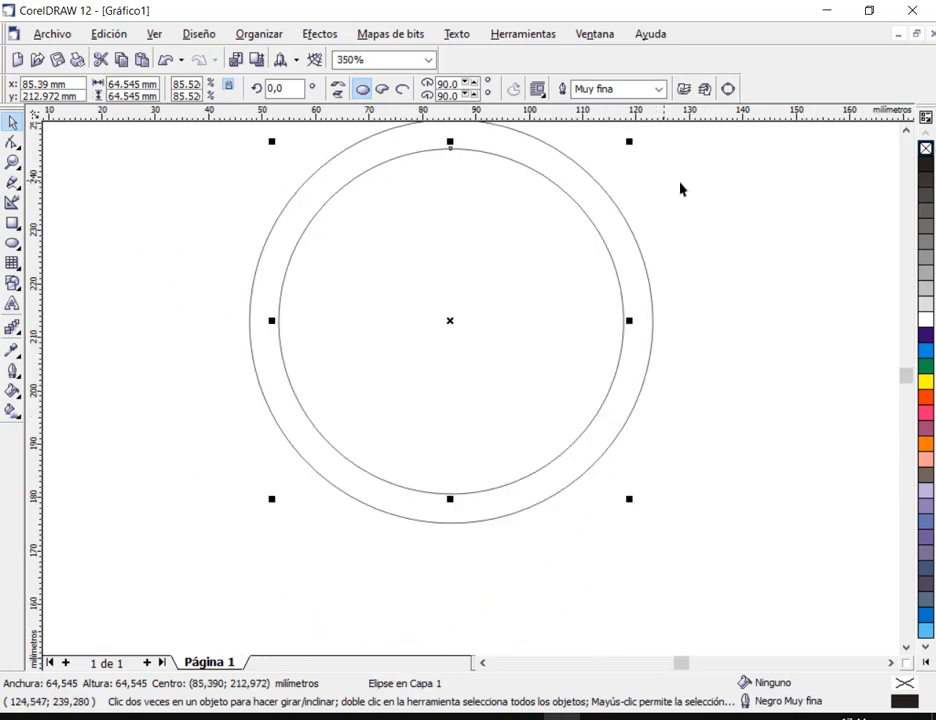
click(623, 243)
middle_click(623, 243)
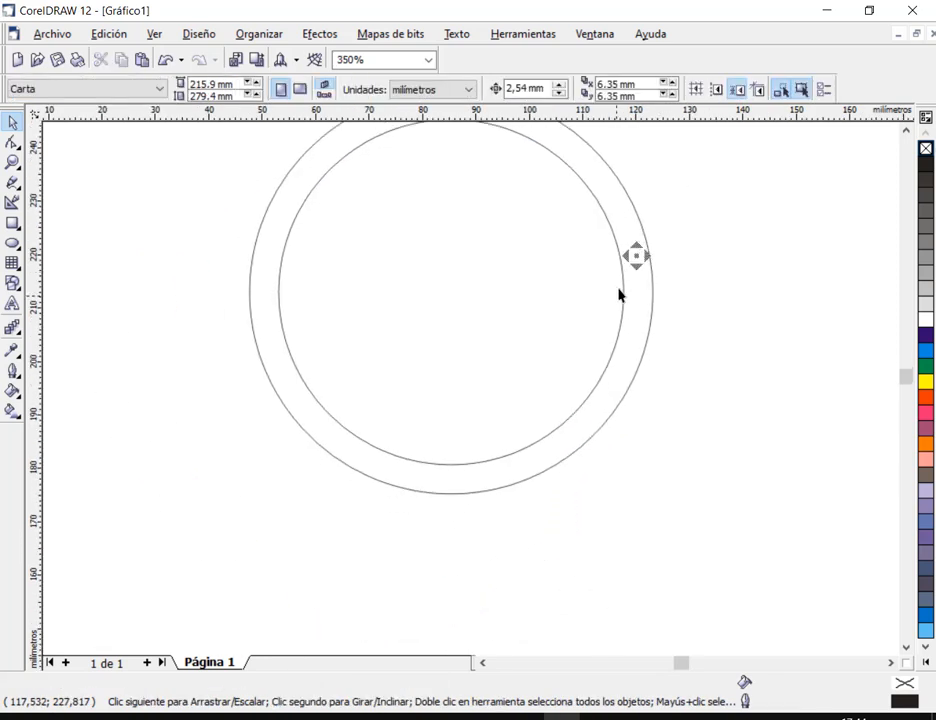
middle_click(632, 182)
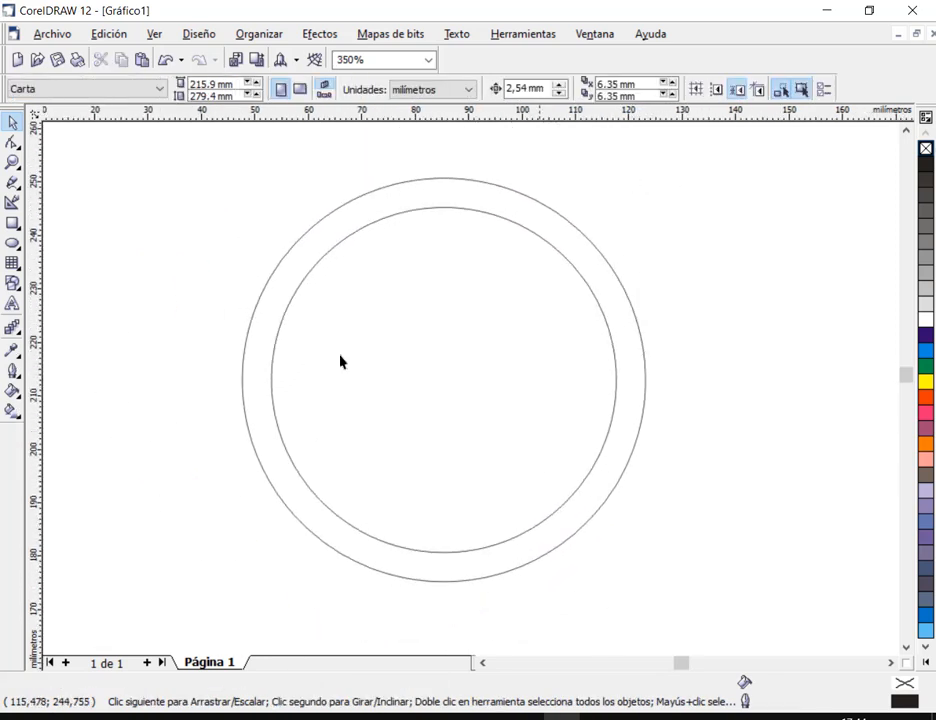
- Look through the fill, outline, eyedropper, interactive and drawing tool groups for a Smart Fill tool
click(11, 393)
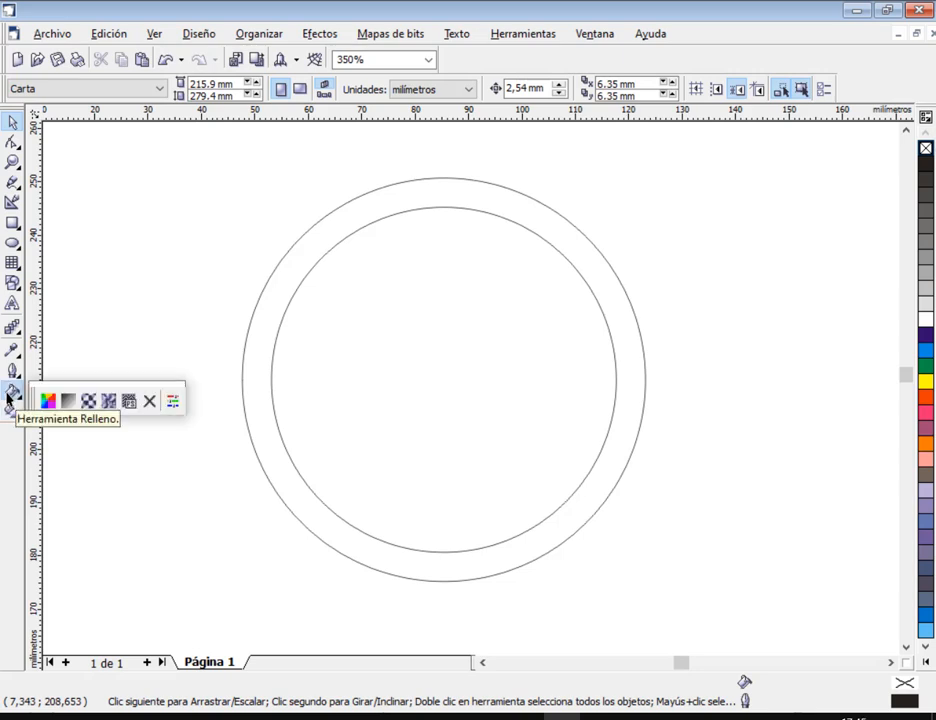
click(12, 413)
click(12, 398)
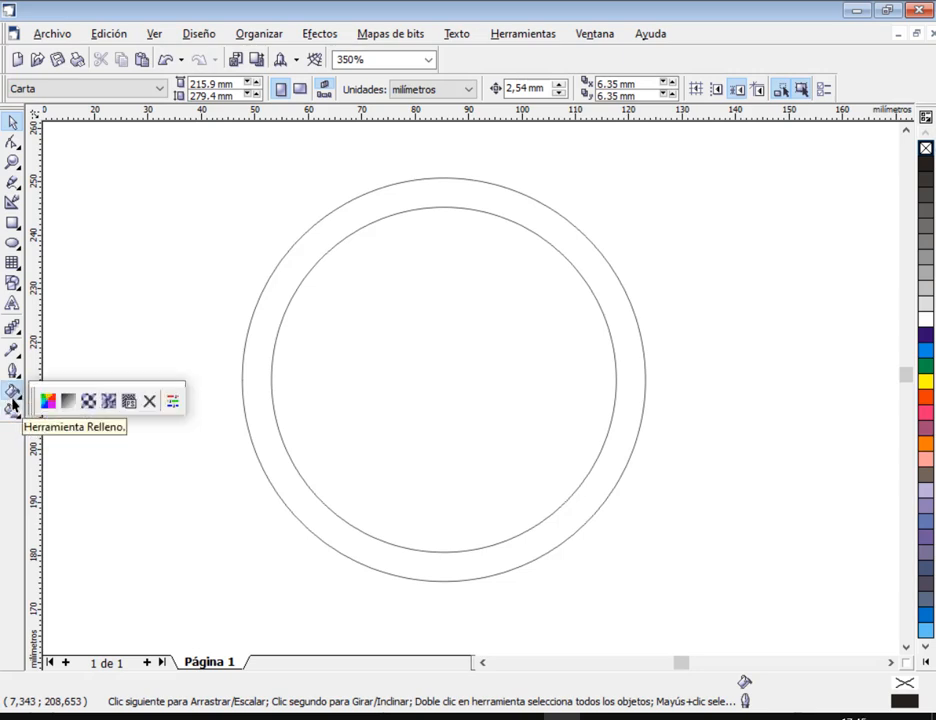
click(13, 375)
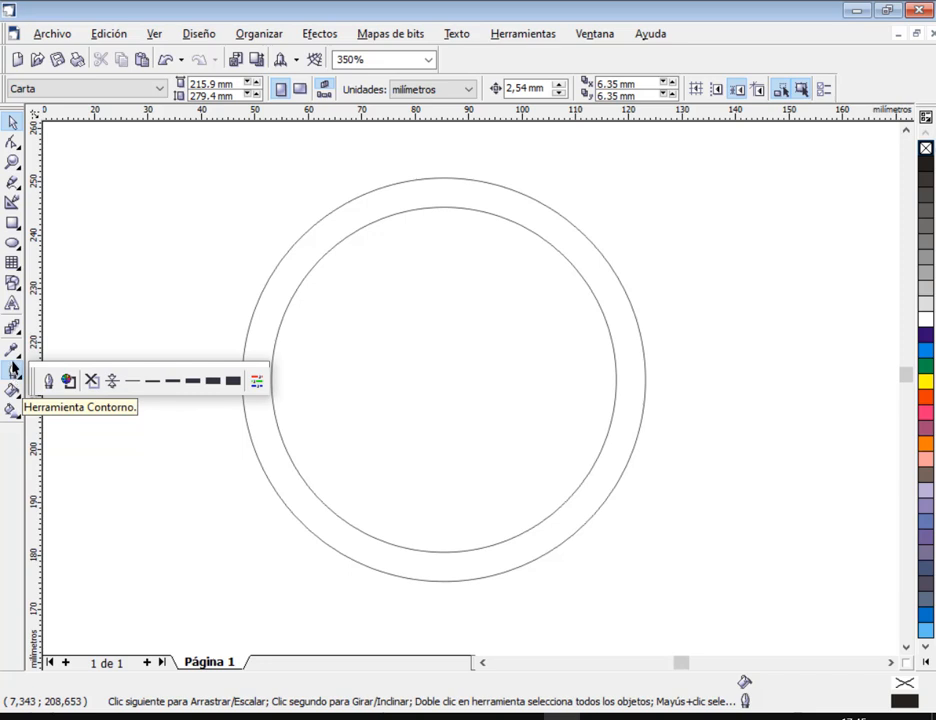
click(12, 353)
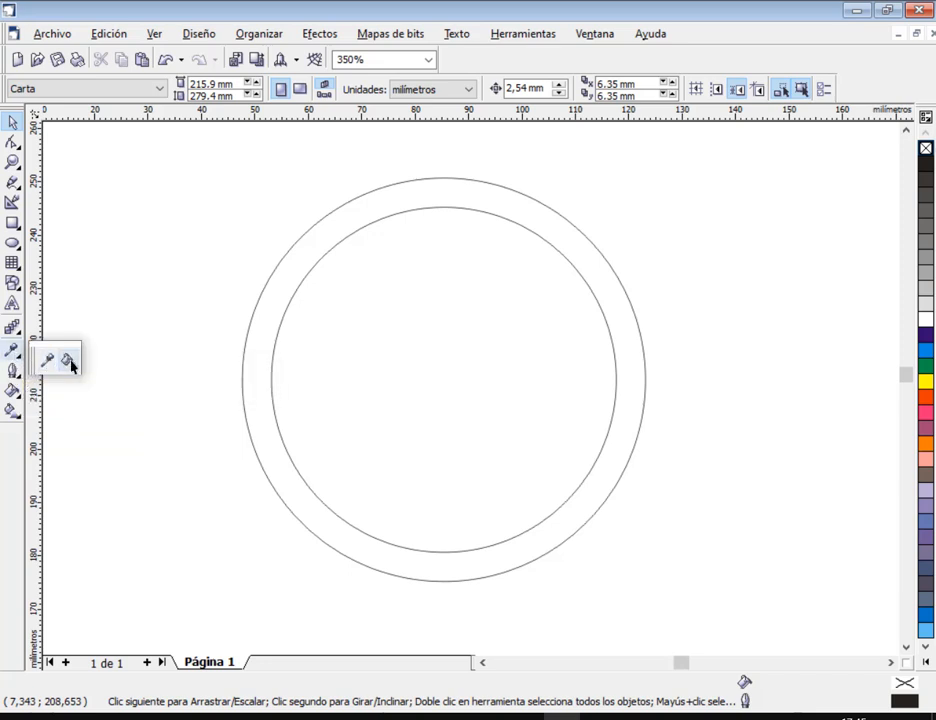
click(12, 328)
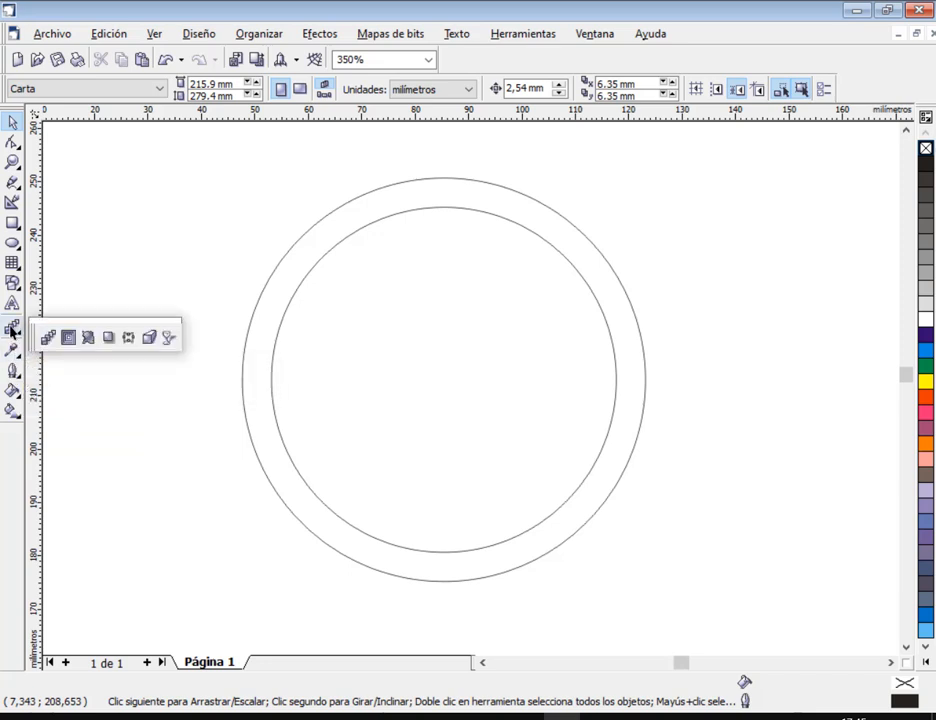
click(11, 283)
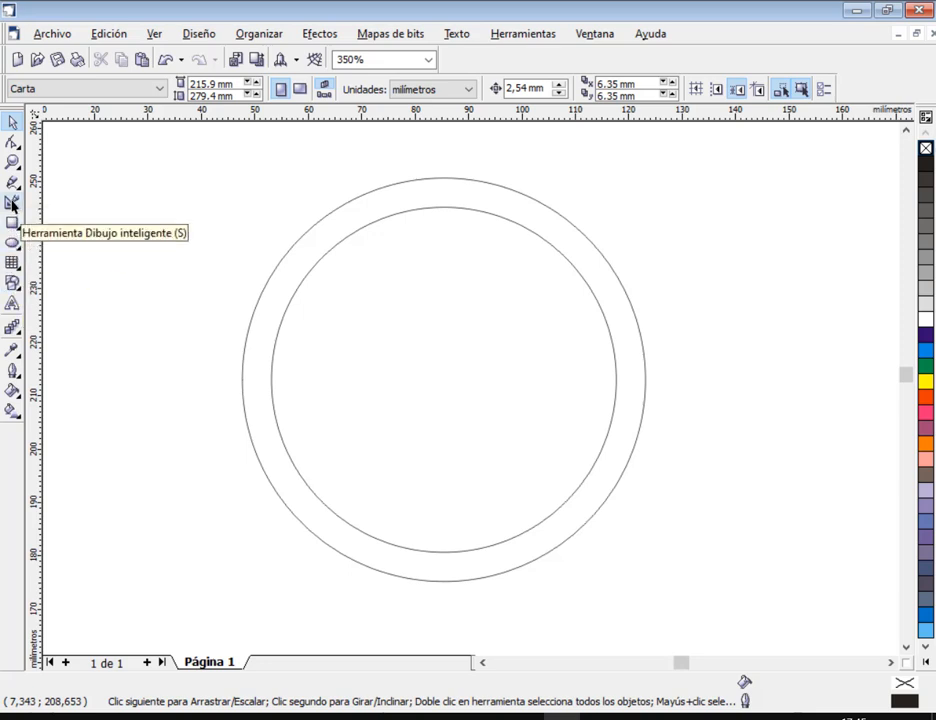
mouse_move(10, 182)
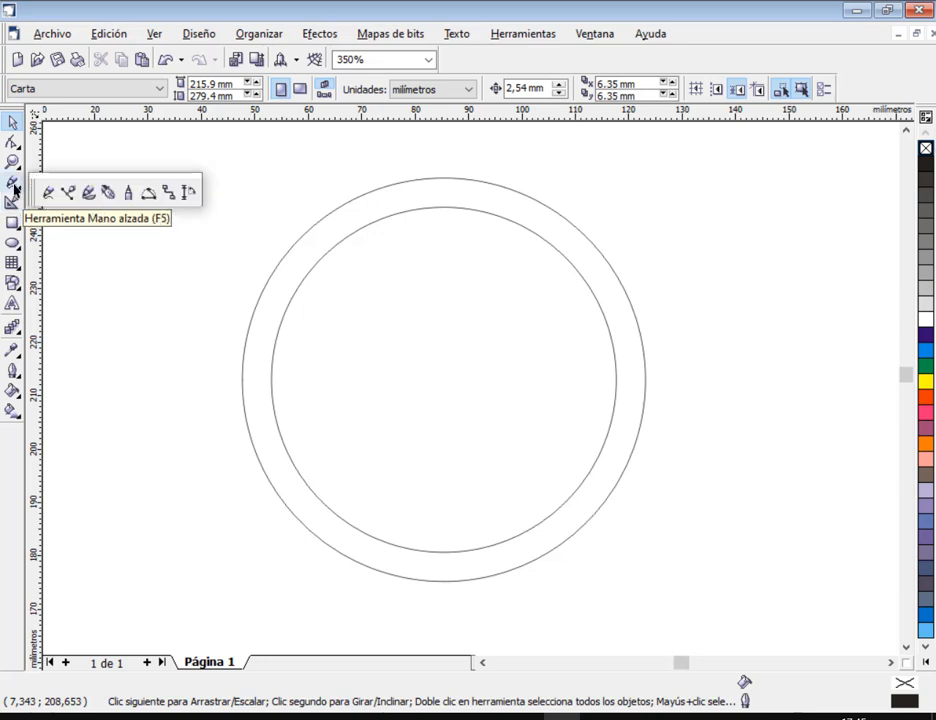
mouse_move(17, 147)
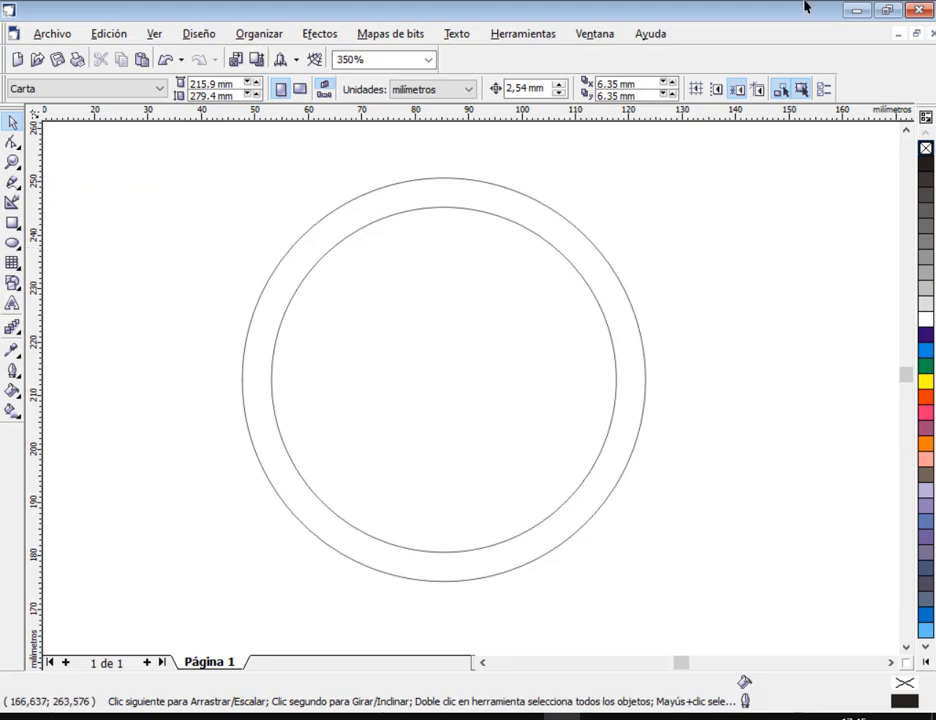
- Close CorelDRAW 12 without saving the circles, return to the Practico 9 drawing and maximize its window
click(918, 10)
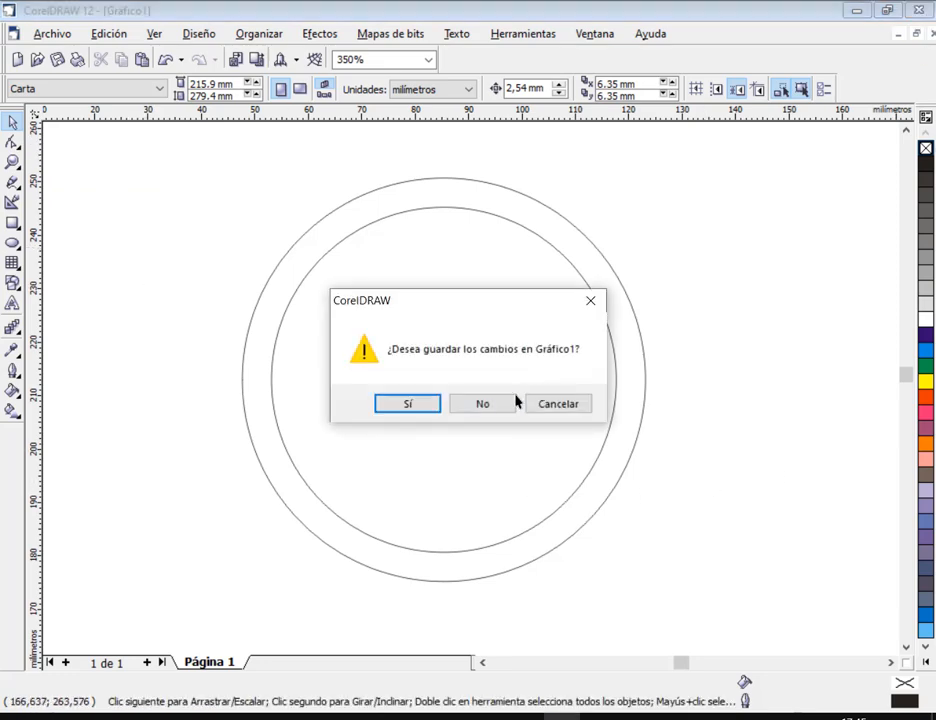
click(506, 401)
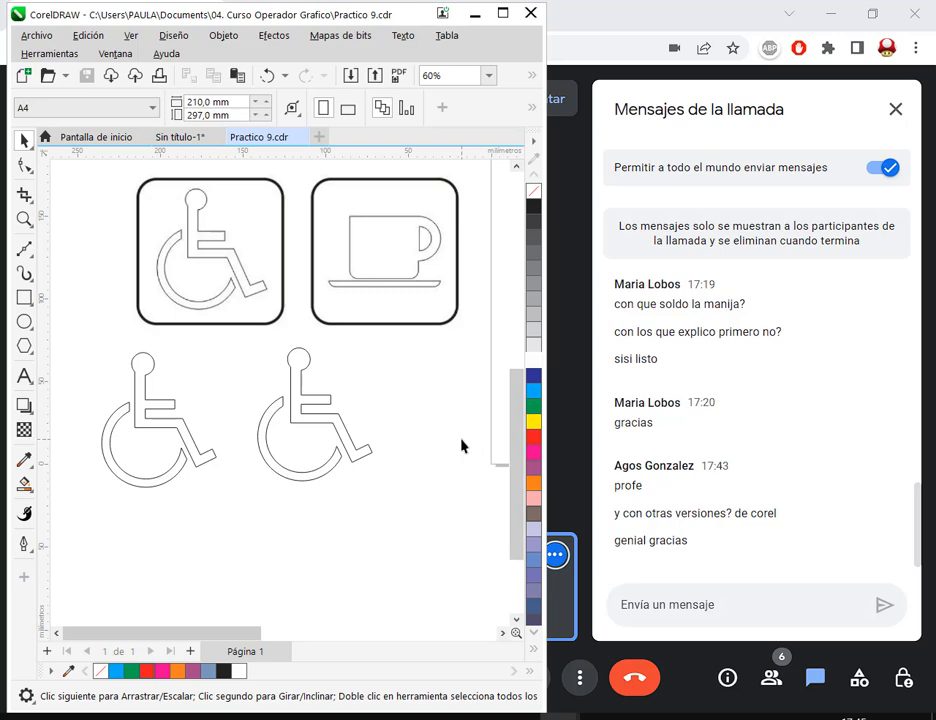
click(503, 13)
- Delete the first of the two redrawn wheelchair figures below the signs
drag(298, 380, 428, 533)
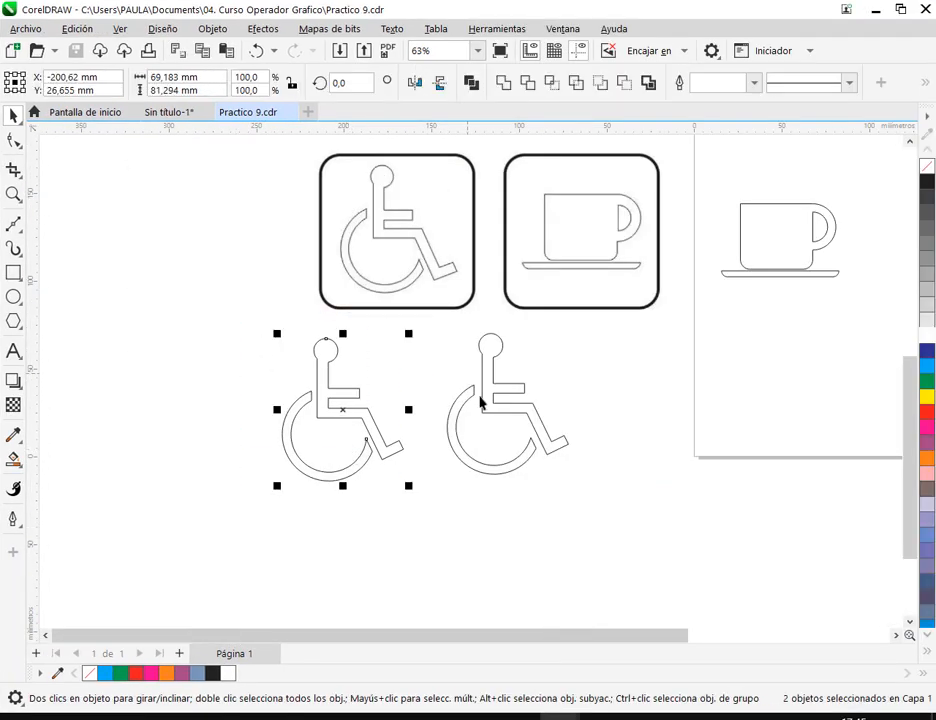
key(Delete)
drag(510, 483, 361, 540)
- Move the remaining redrawn wheelchair figure onto the page beside the cup and group its two objects
drag(416, 562, 207, 367)
drag(289, 410, 746, 293)
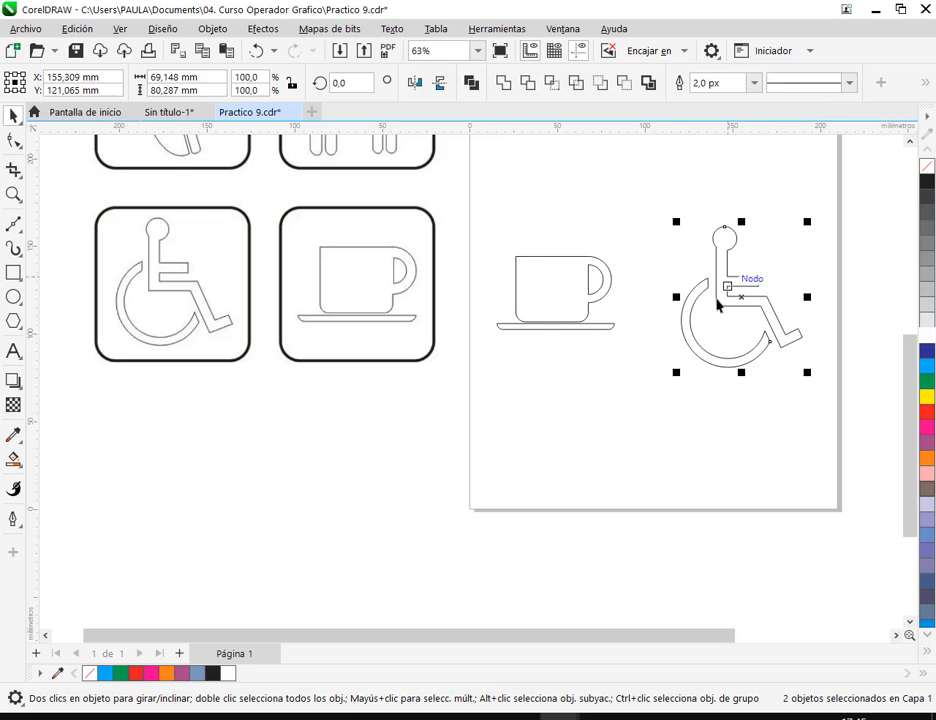
right_click(723, 301)
click(635, 308)
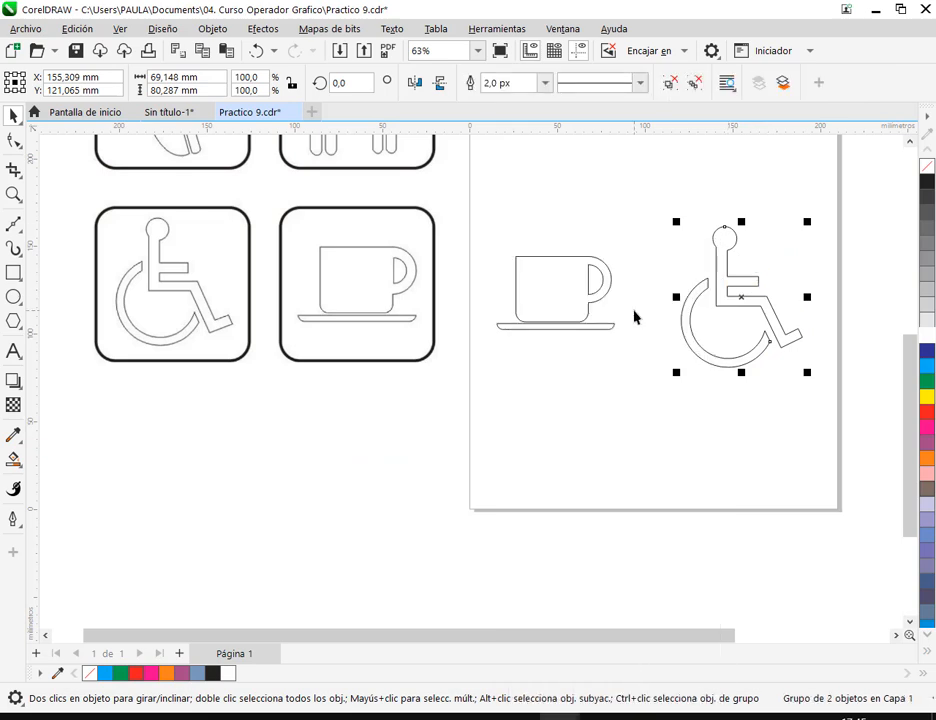
click(689, 336)
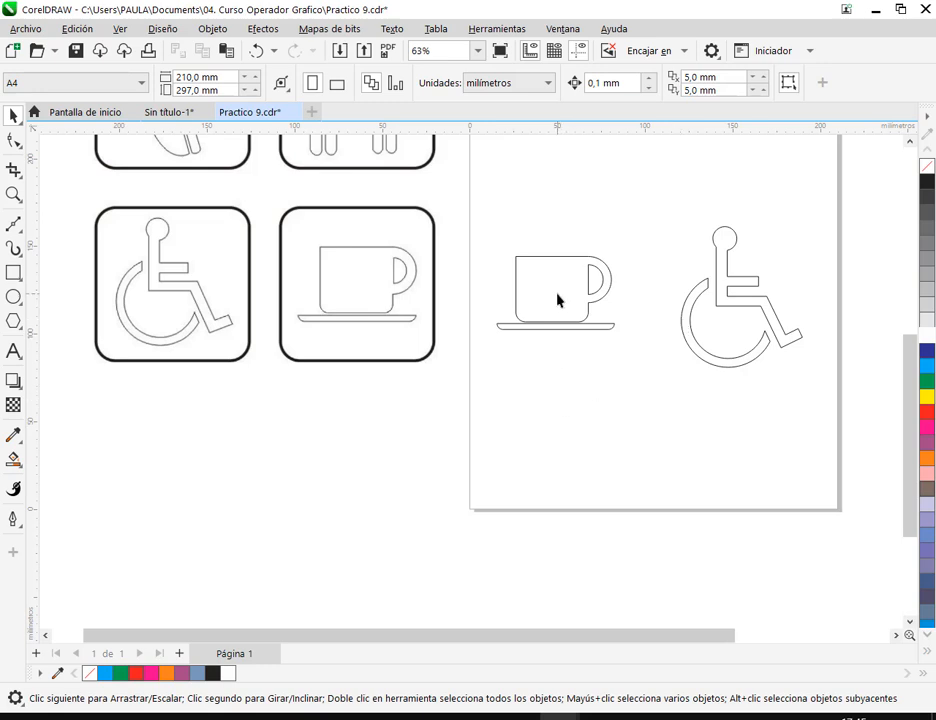
- Align the cup and the wheelchair roughly side by side and move both down to the lower part of the page
drag(557, 300, 584, 347)
drag(742, 305, 720, 322)
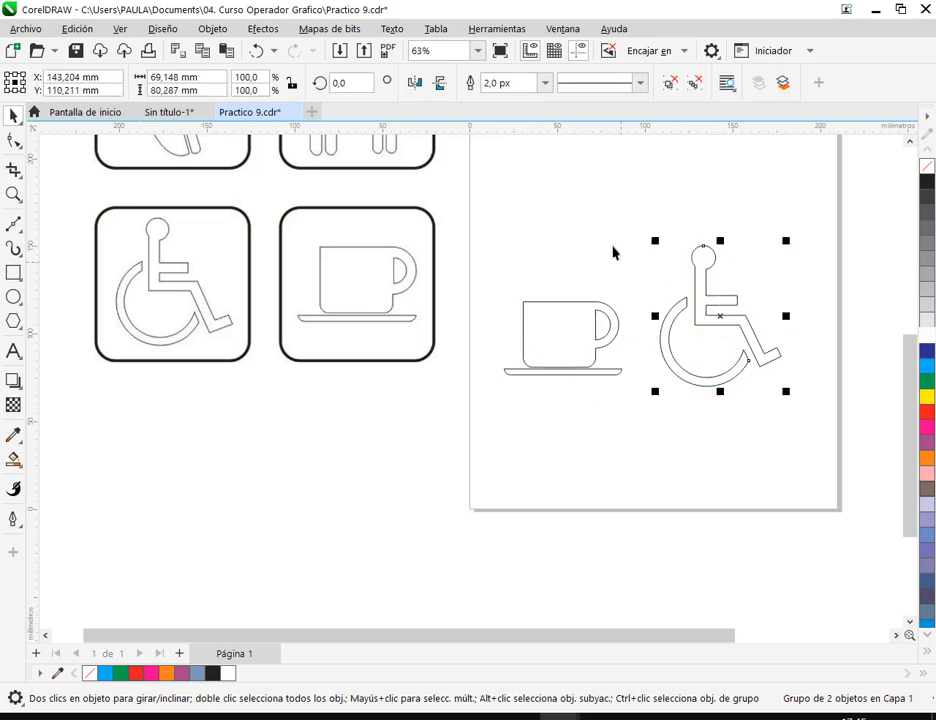
click(616, 262)
drag(495, 188, 820, 440)
drag(725, 320, 725, 415)
click(719, 398)
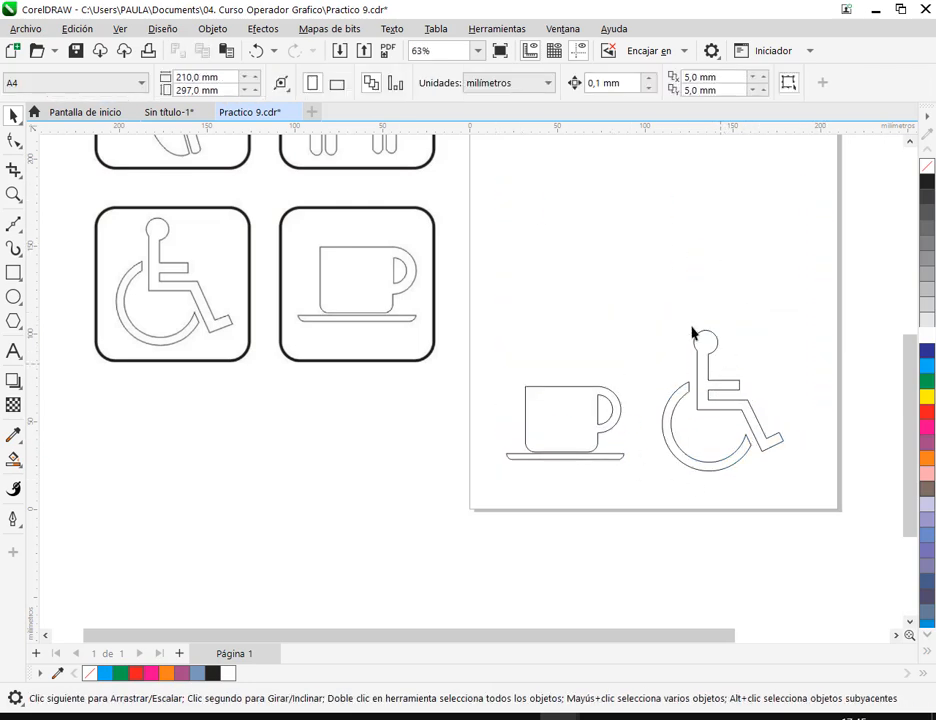
- Draw a narrow upright rectangle about 8.6 × 33.4 mm on the page, next to the man and woman sign
drag(643, 301, 630, 496)
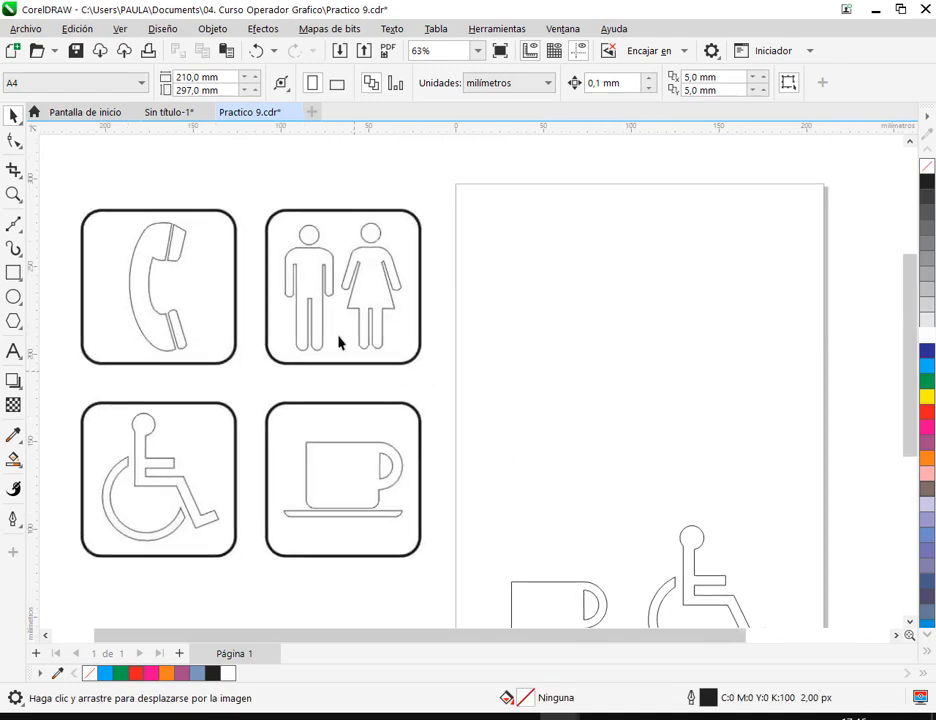
scroll(478, 308, up, 3)
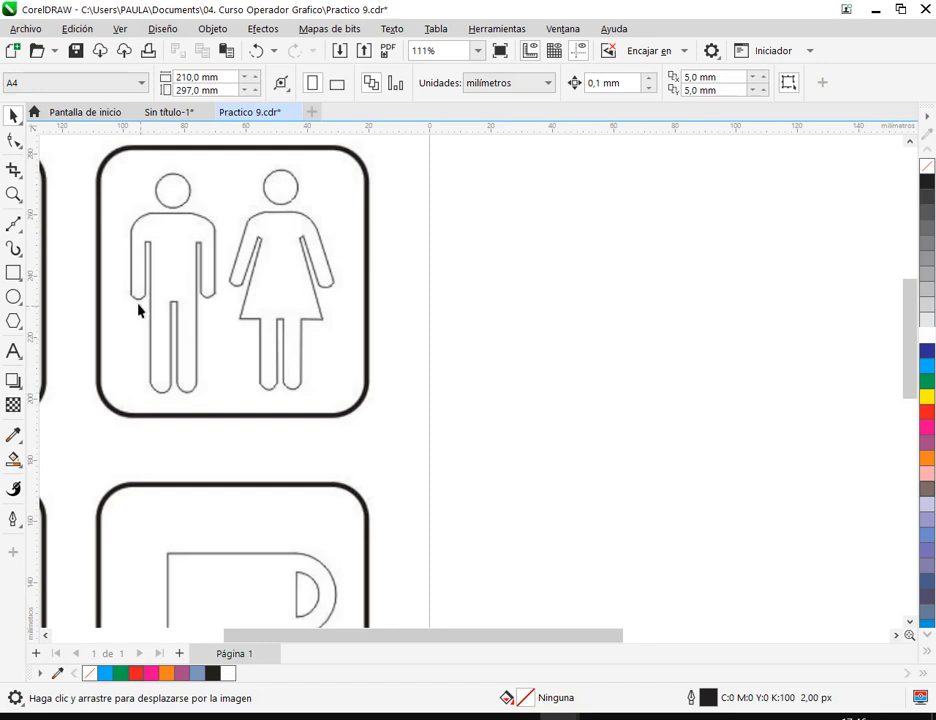
click(13, 272)
mouse_move(497, 236)
mouse_down()
mouse_move(529, 322)
mouse_move(524, 359)
mouse_move(524, 343)
mouse_up()
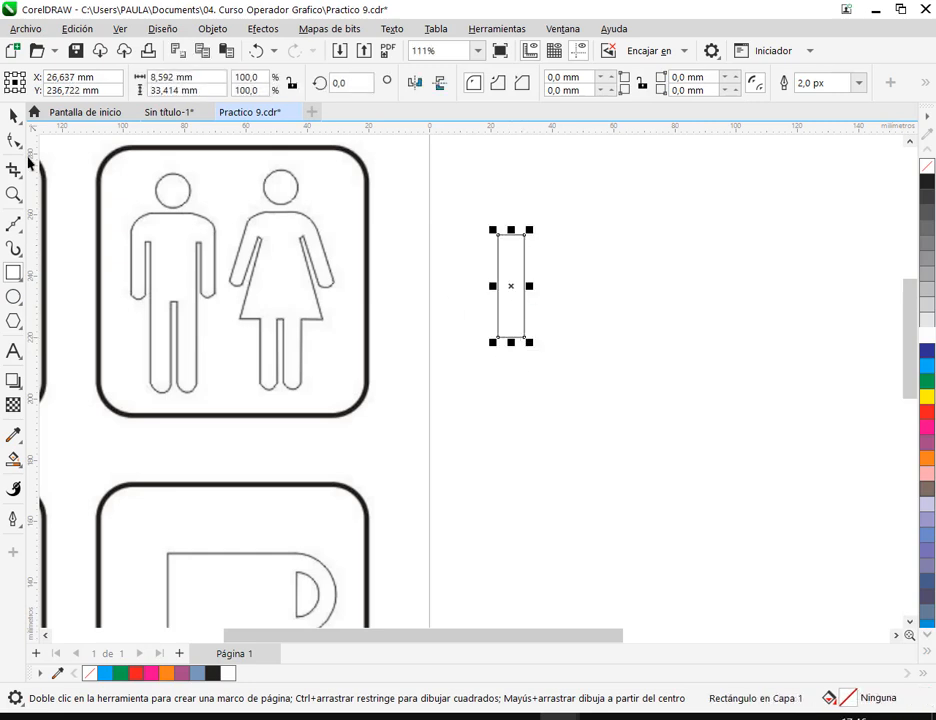
- Round the two lower corners of the narrow upright rectangle with an 8 mm corner radius
click(14, 115)
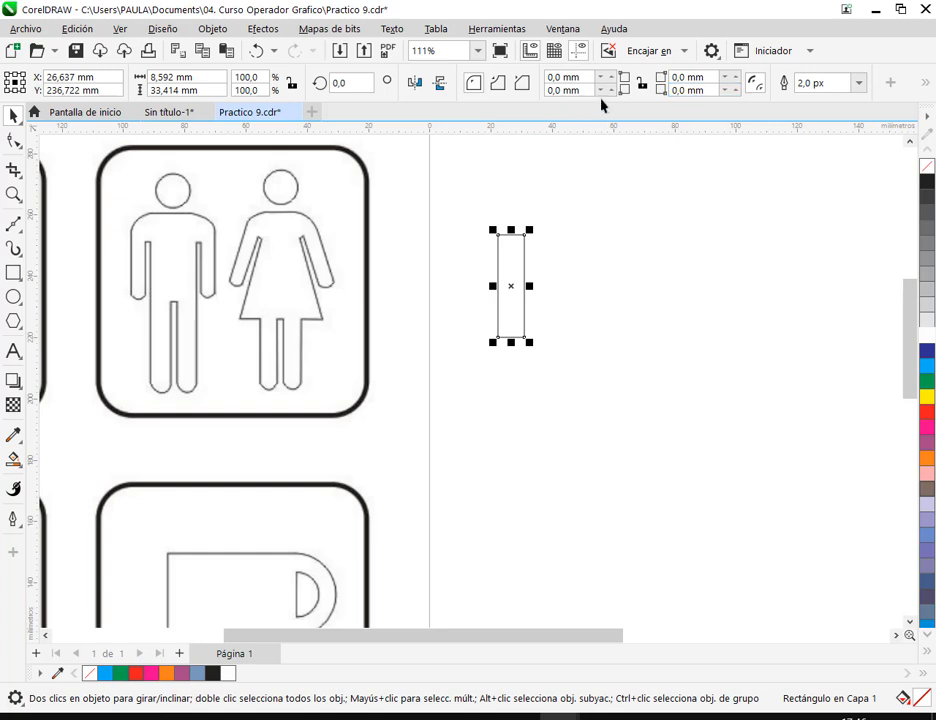
drag(606, 91, 610, 71)
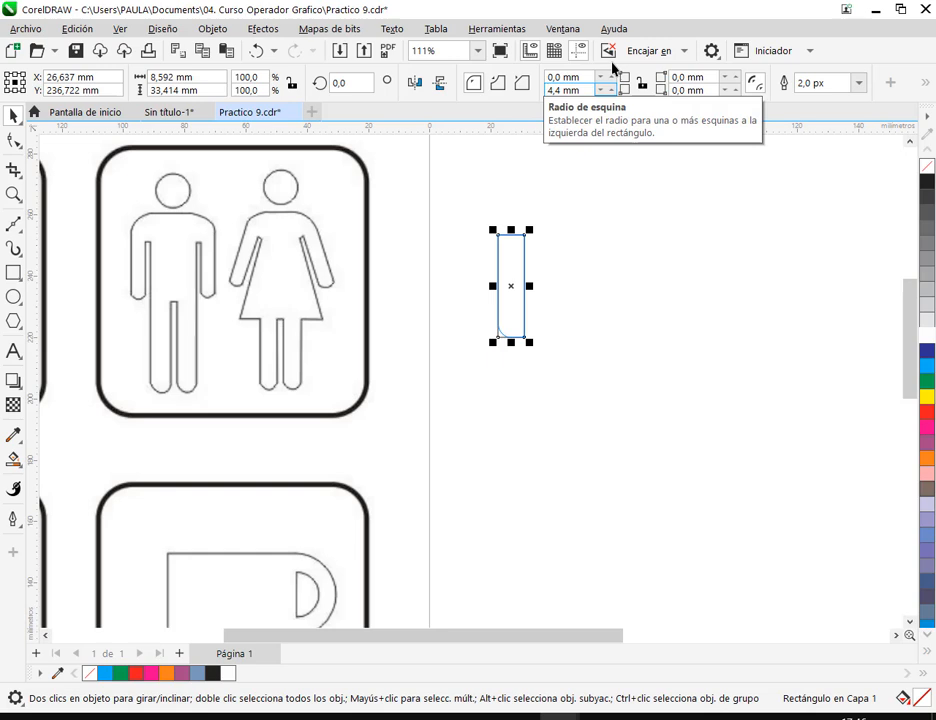
drag(613, 66, 500, 83)
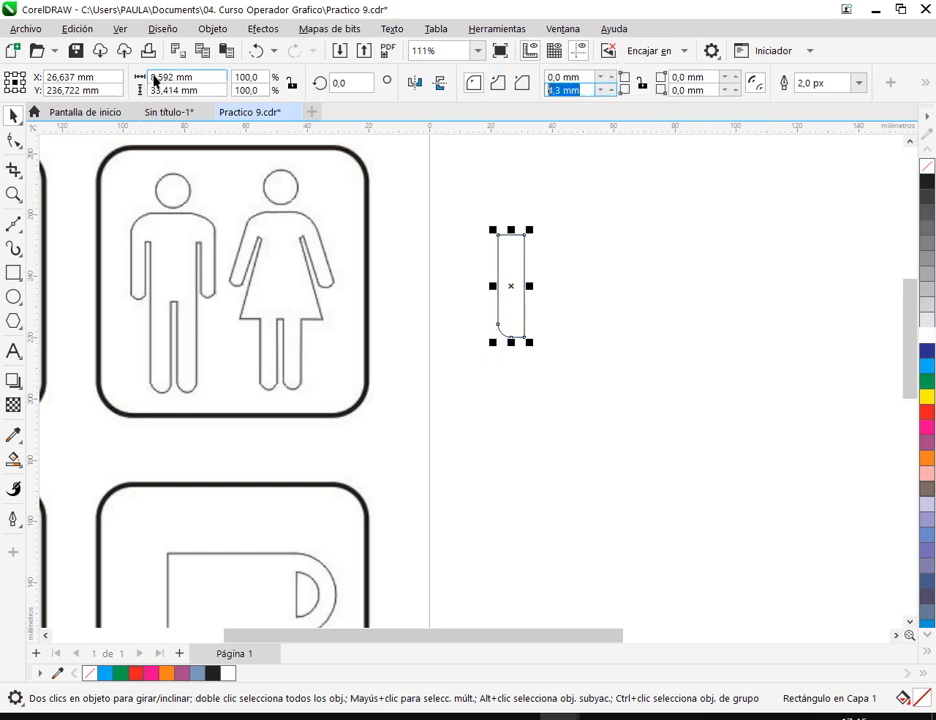
drag(583, 77, 496, 82)
click(577, 90)
text(8)
drag(712, 92, 662, 92)
text(8)
key(Return)
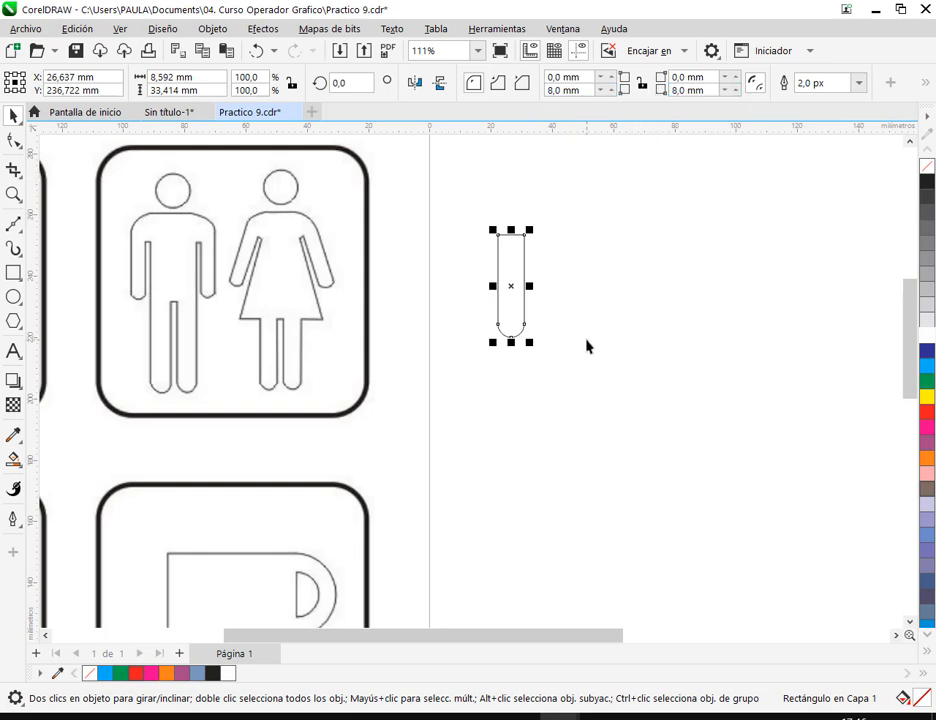
- Try a 4 mm radius on the rectangle's two lower corners
click(568, 318)
click(506, 318)
drag(608, 97, 613, 110)
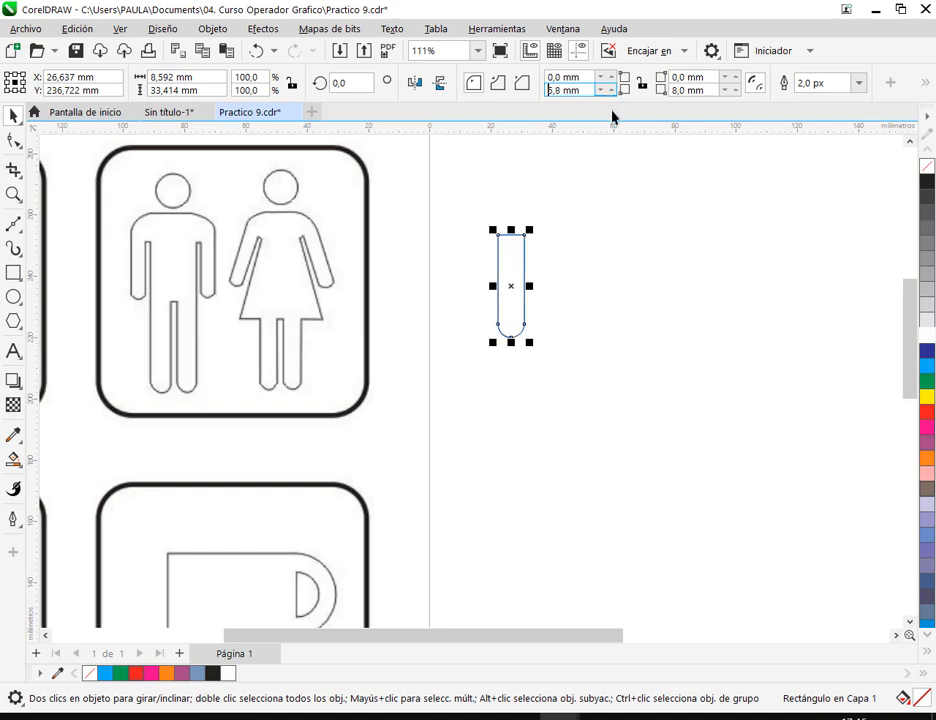
click(704, 91)
text(4)
key(Return)
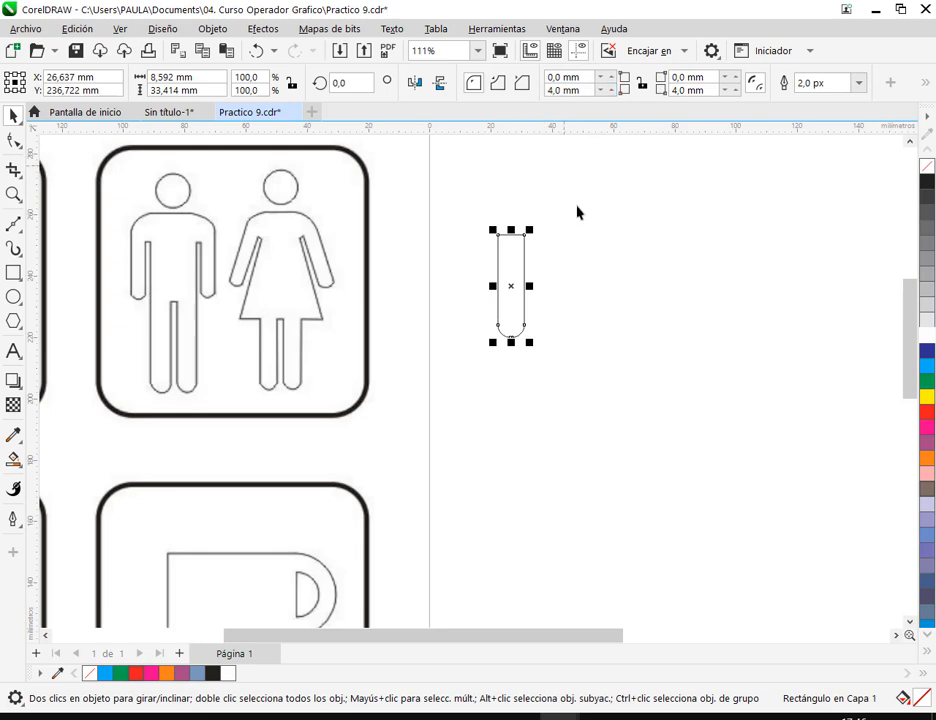
- Set the radius of the rectangle's two lower corners back to 8 mm
click(493, 309)
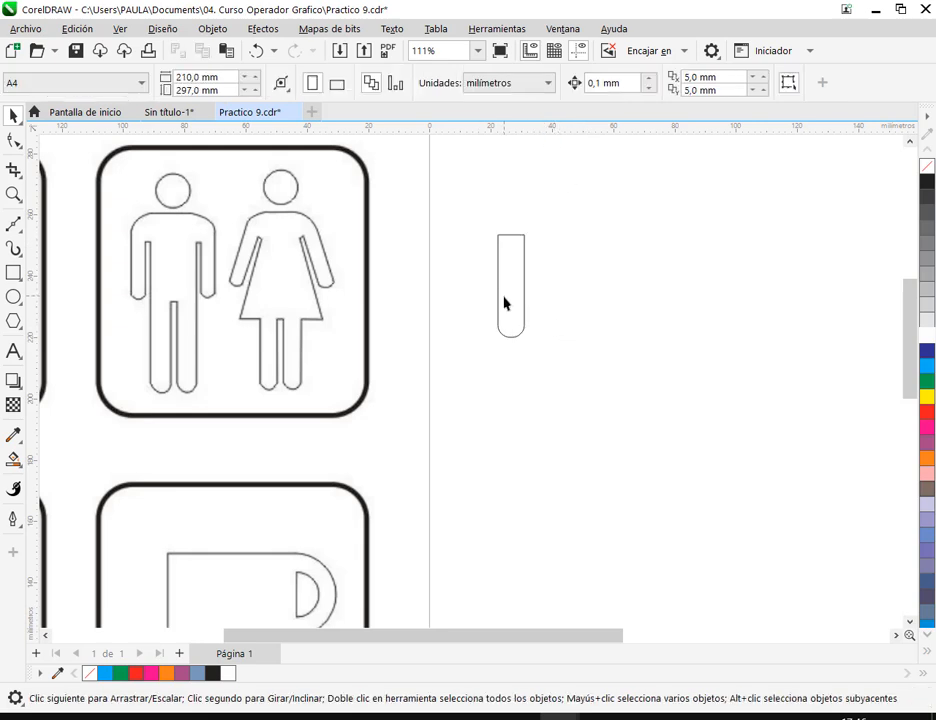
click(500, 305)
click(572, 90)
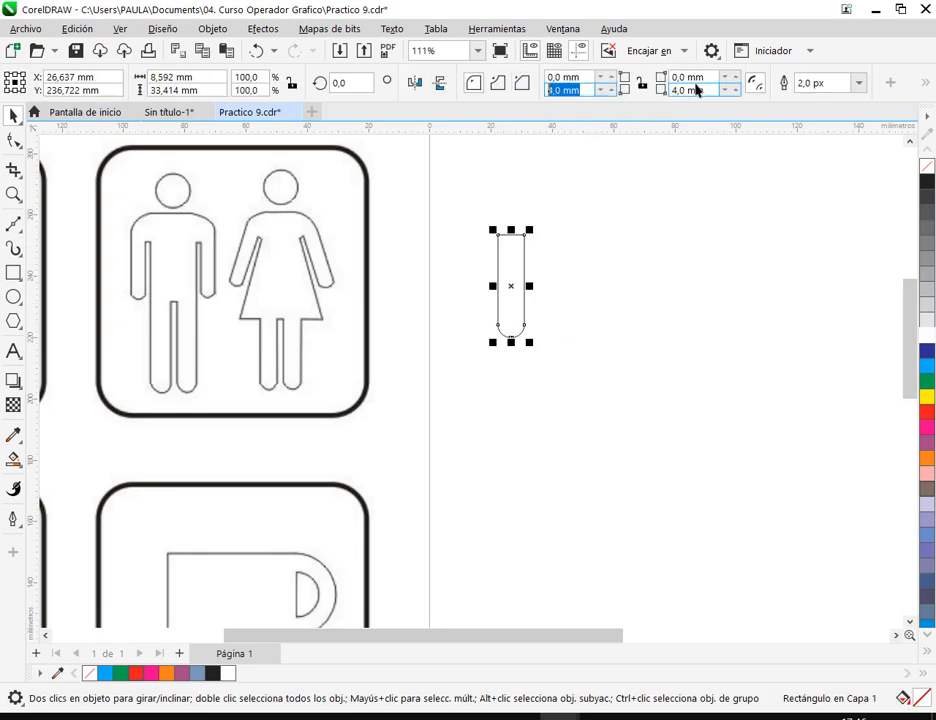
text(8)
key(Tab)
text(8)
key(Return)
click(572, 372)
click(516, 314)
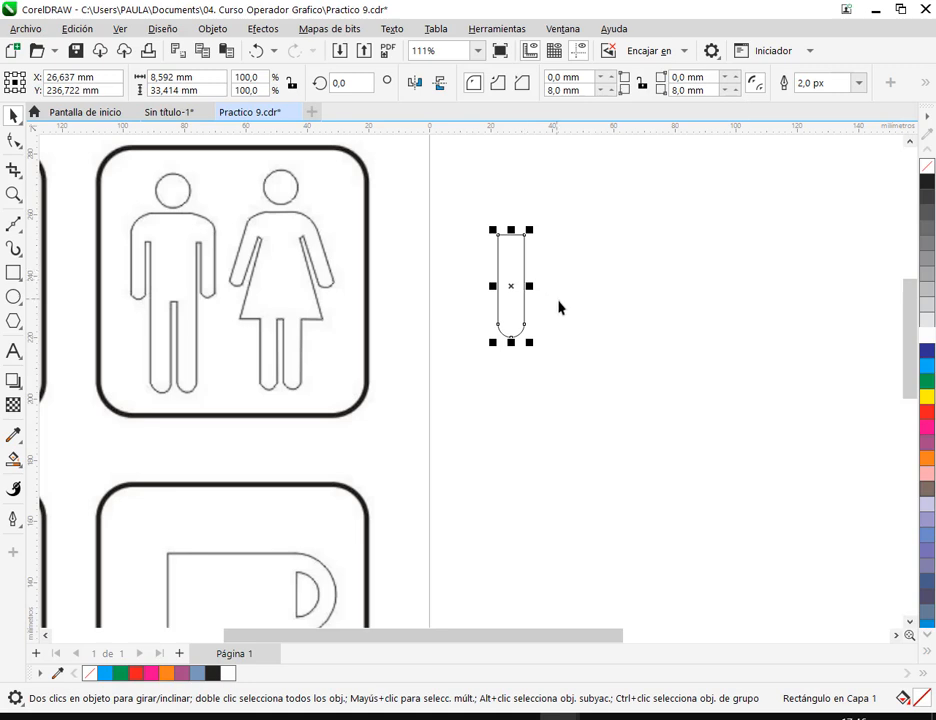
- Lengthen the rounded bar to about 39 mm and place a copy of it to its right as the second arm
click(543, 314)
click(522, 248)
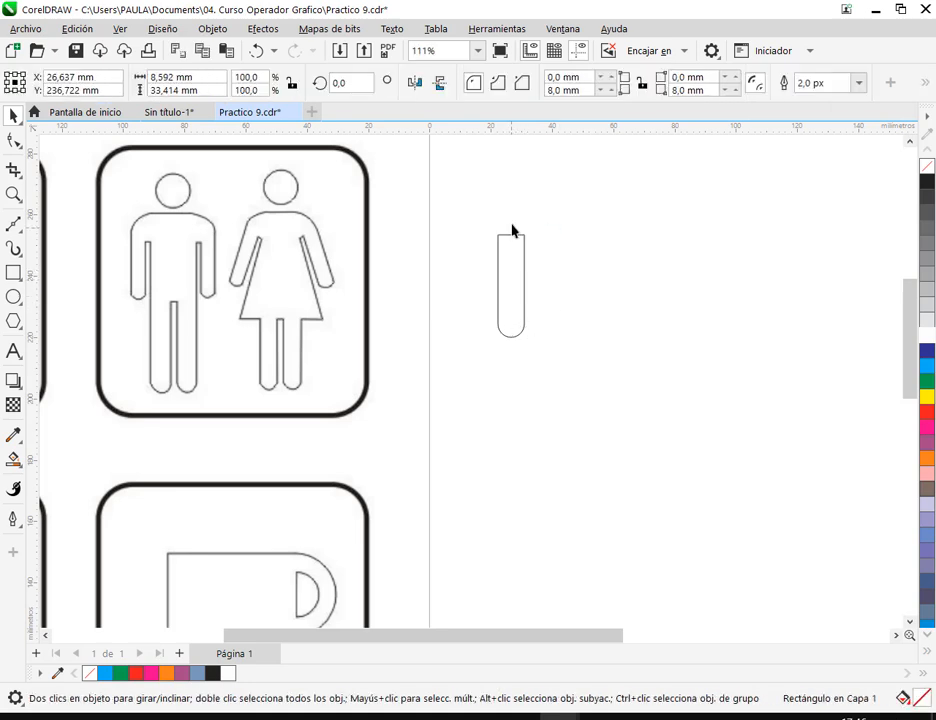
click(542, 296)
drag(509, 298, 643, 327)
click(423, 295)
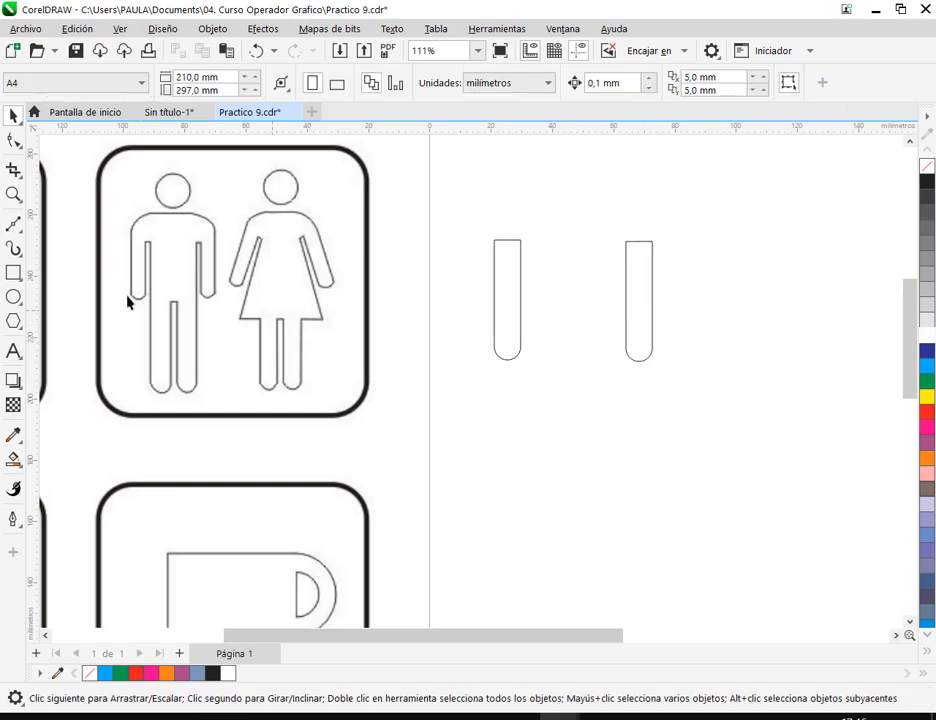
- Draw a long upright rectangle about 11.5 × 74.7 mm and move it between the two arm bars as a leg
click(13, 272)
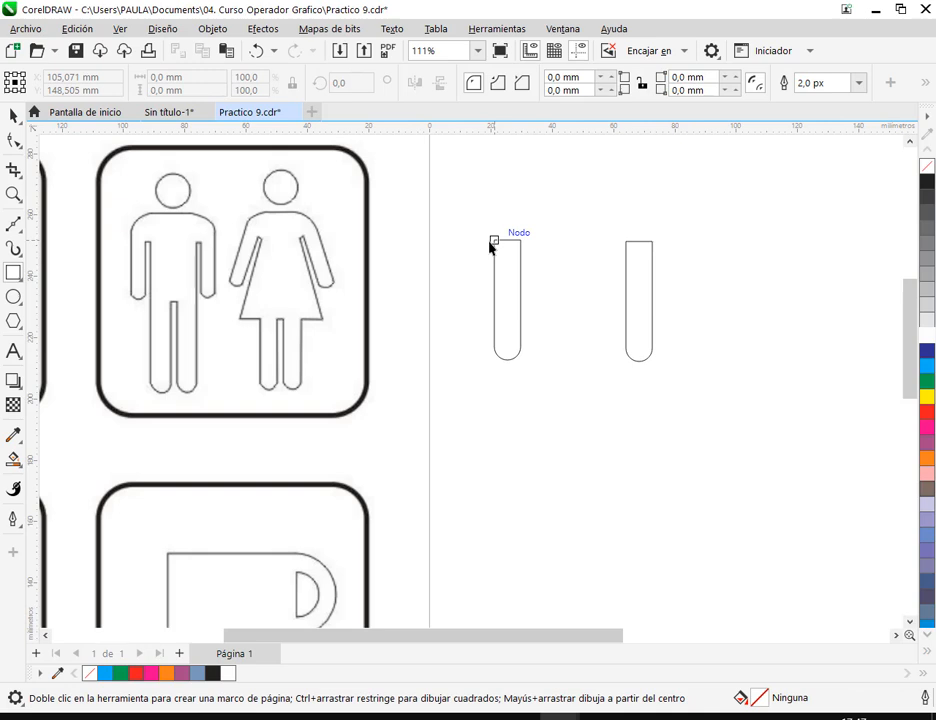
drag(494, 241, 530, 475)
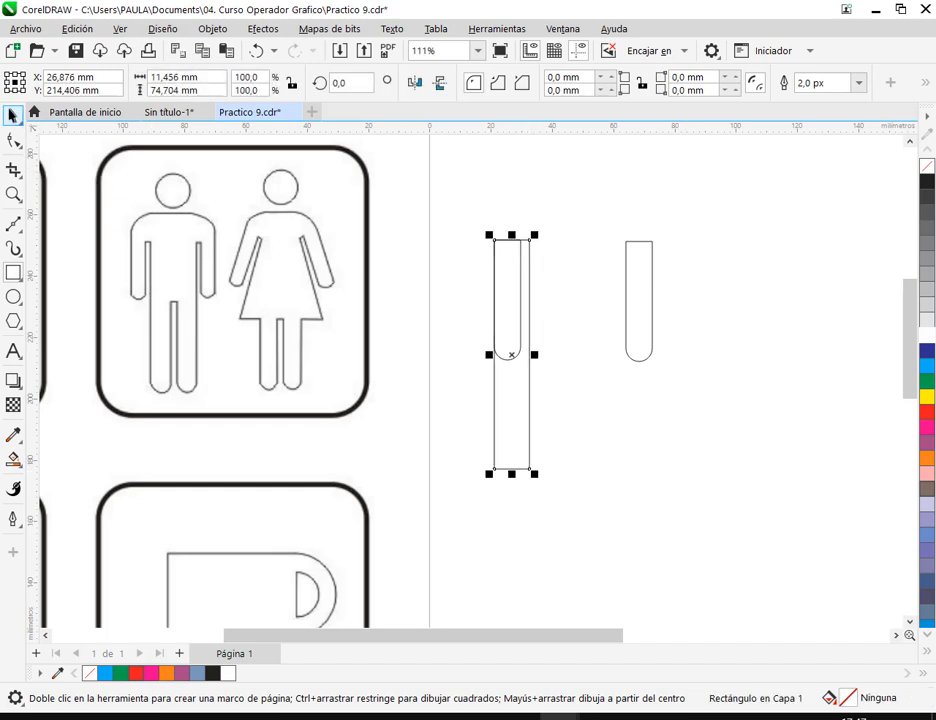
click(13, 115)
drag(533, 411, 572, 420)
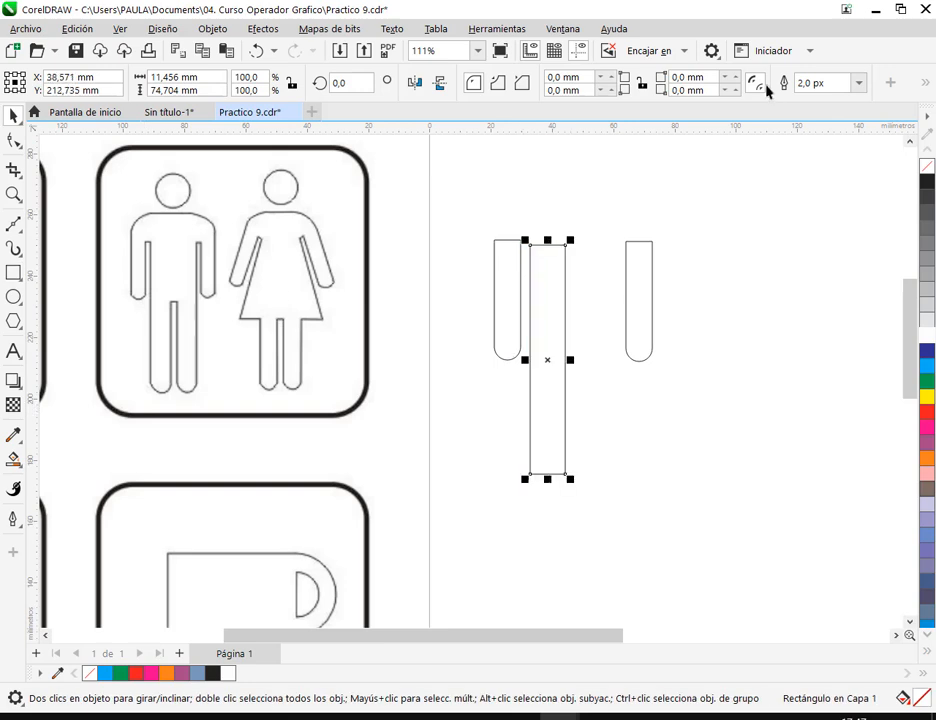
- Round the two lower corners of the leg rectangle with an 8 mm radius
click(578, 91)
text(8)
key(Tab)
text(8)
key(Return)
click(652, 437)
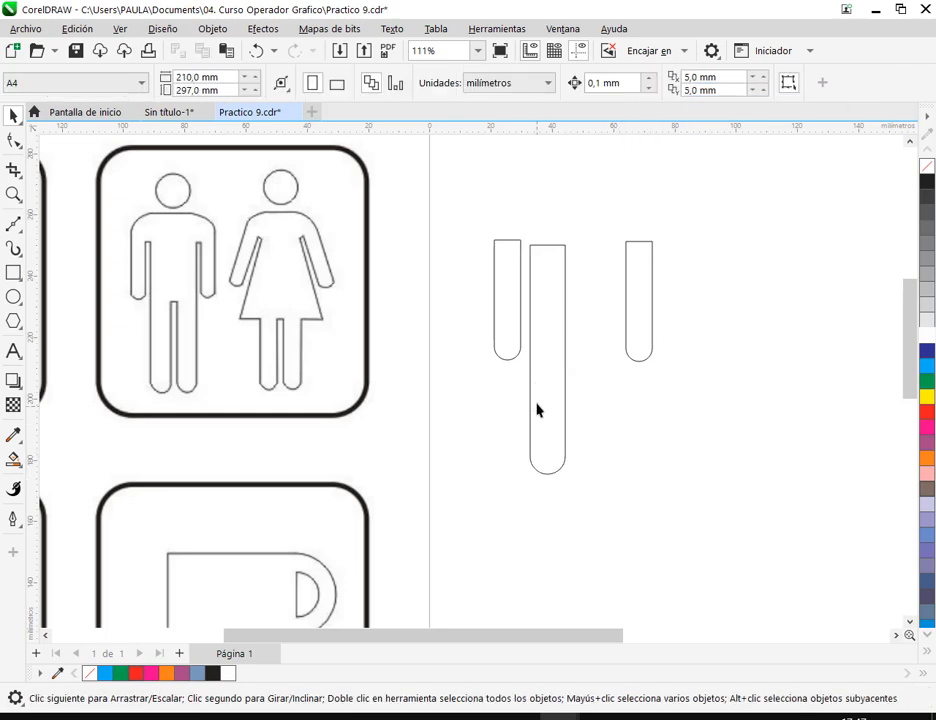
- Lower the leg bar between the arms and shorten it to about 59 mm
drag(553, 300, 555, 358)
click(682, 415)
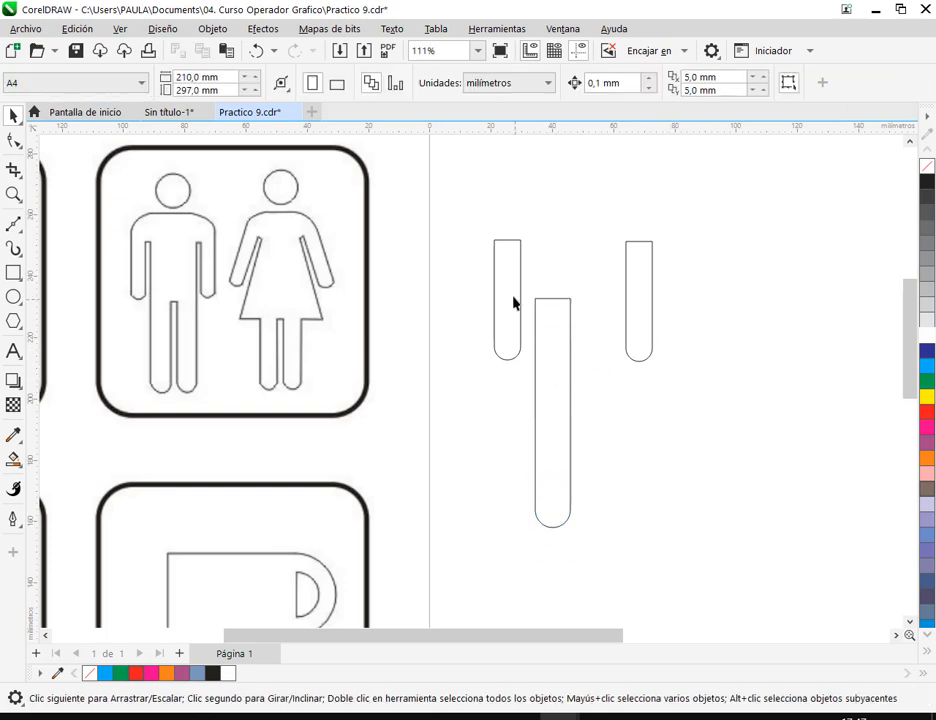
drag(512, 301, 569, 371)
click(555, 372)
- Place a copy of the leg close beside the first one and move the right arm bar farther out
drag(577, 418, 610, 390)
click(623, 402)
drag(651, 306, 766, 299)
click(706, 384)
drag(606, 359, 606, 365)
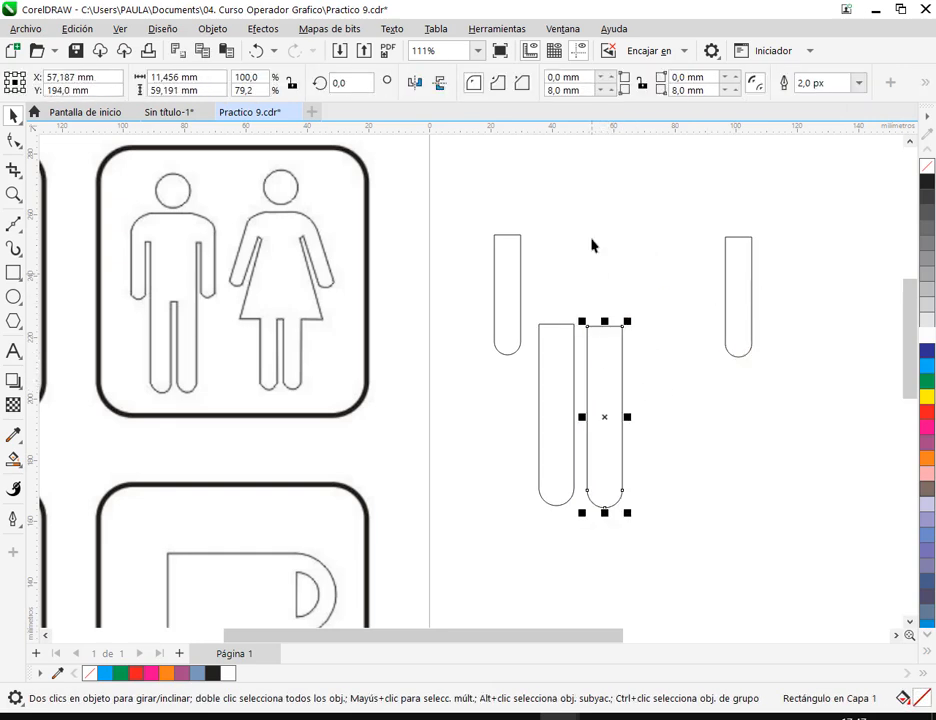
- Line up the left leg's upper edge with a horizontal guide and delete the guide
click(600, 328)
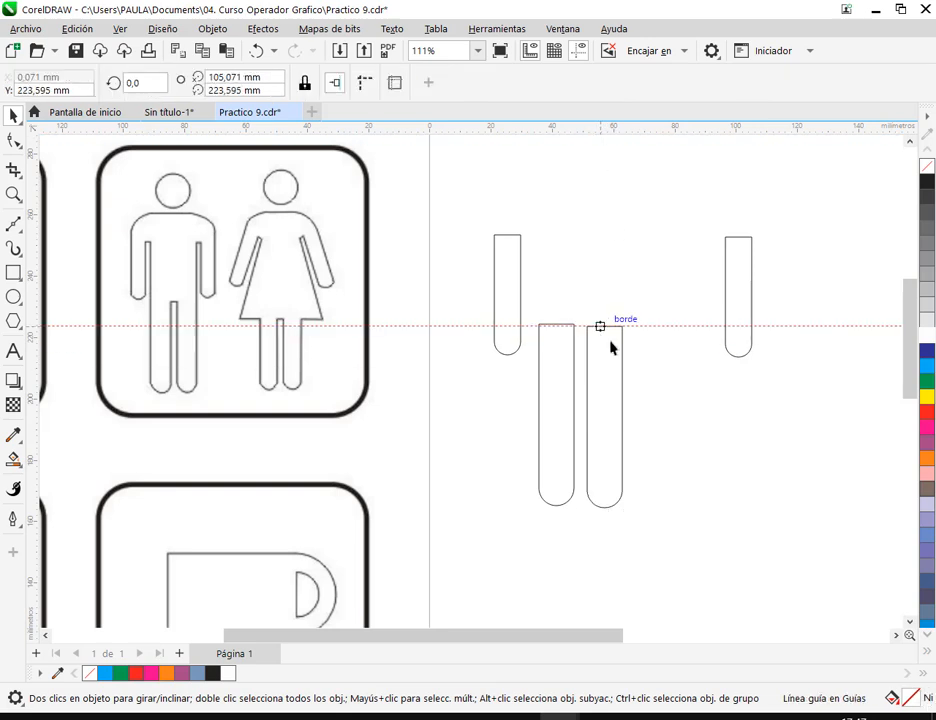
drag(556, 357, 556, 327)
click(672, 337)
click(671, 330)
key(Delete)
click(600, 378)
drag(657, 292, 514, 568)
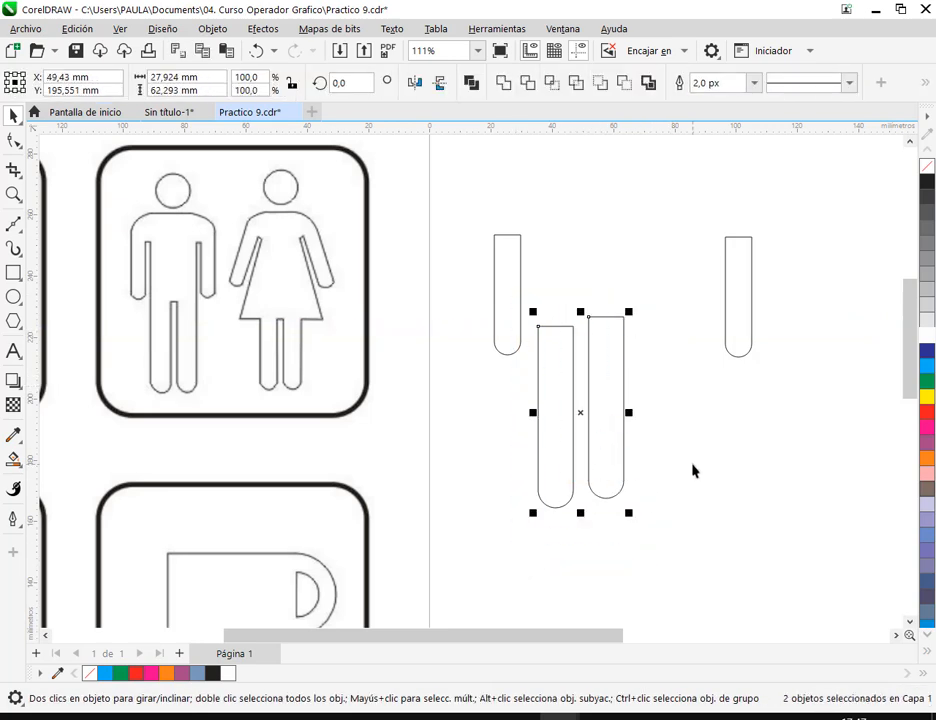
click(211, 30)
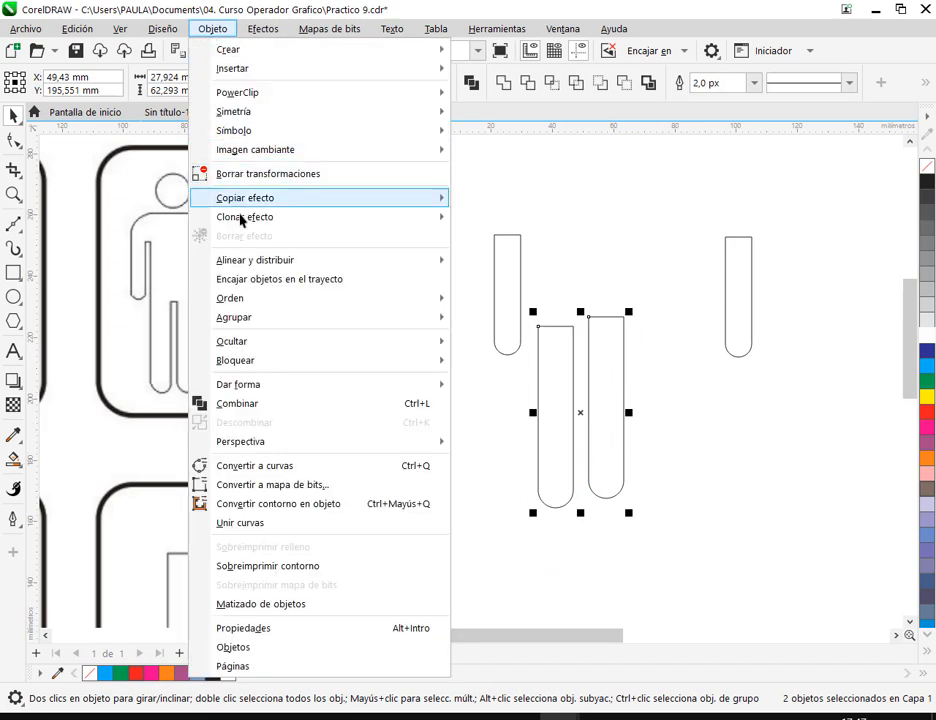
mouse_move(253, 269)
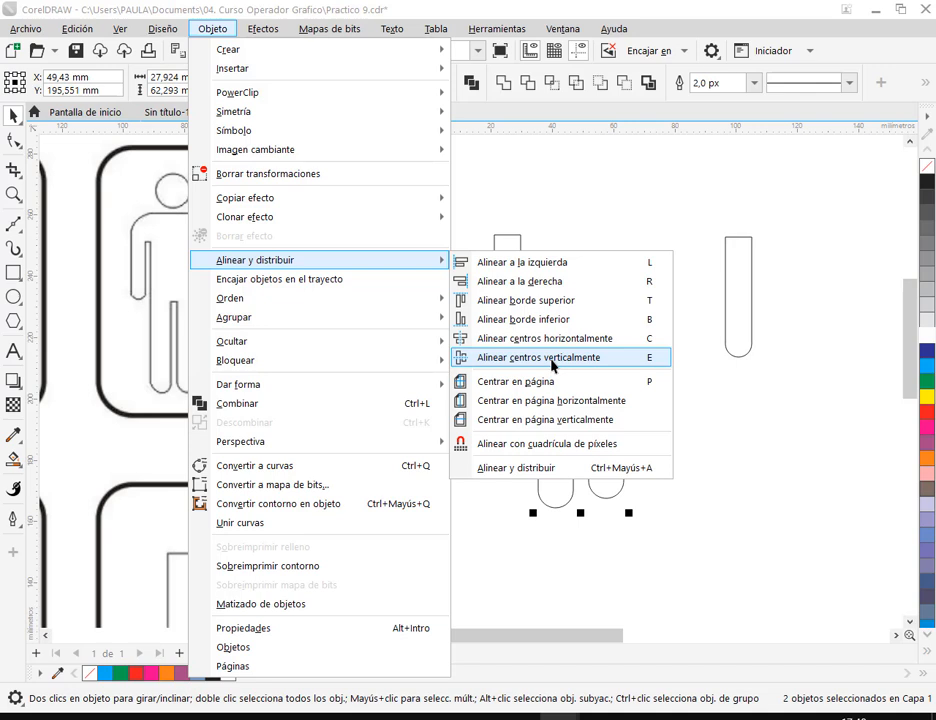
click(740, 457)
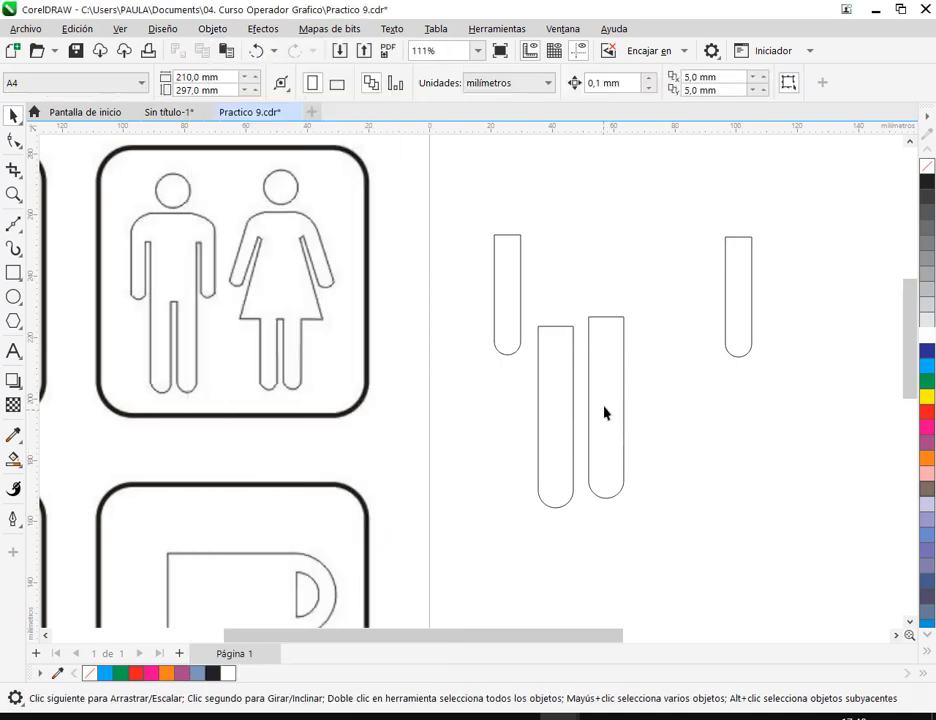
- Select both leg bars and align their centers vertically so they are level
drag(660, 294, 519, 563)
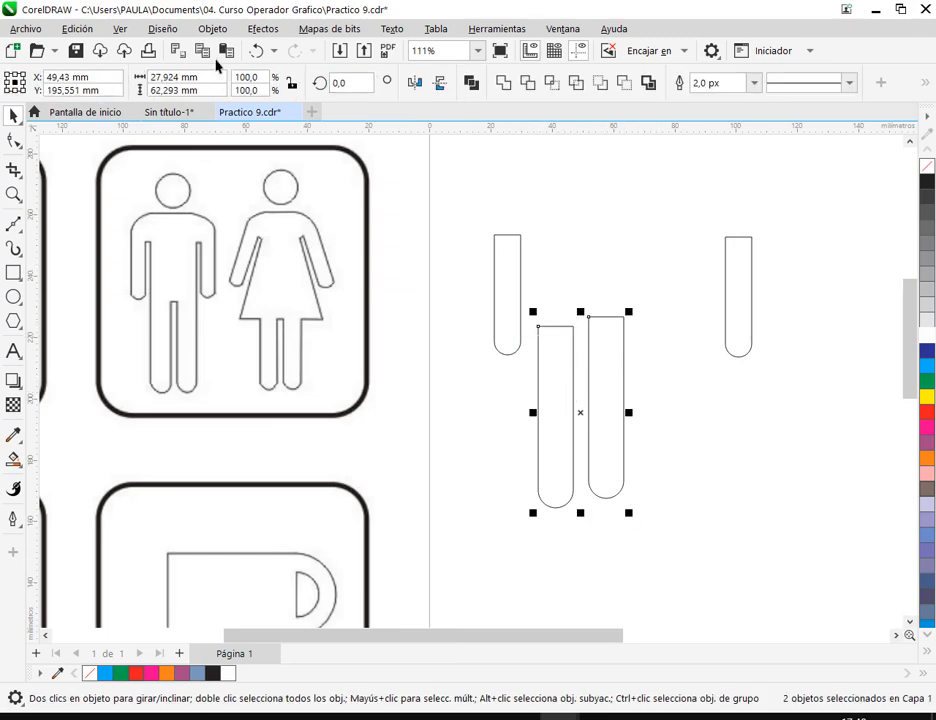
click(264, 29)
mouse_move(212, 29)
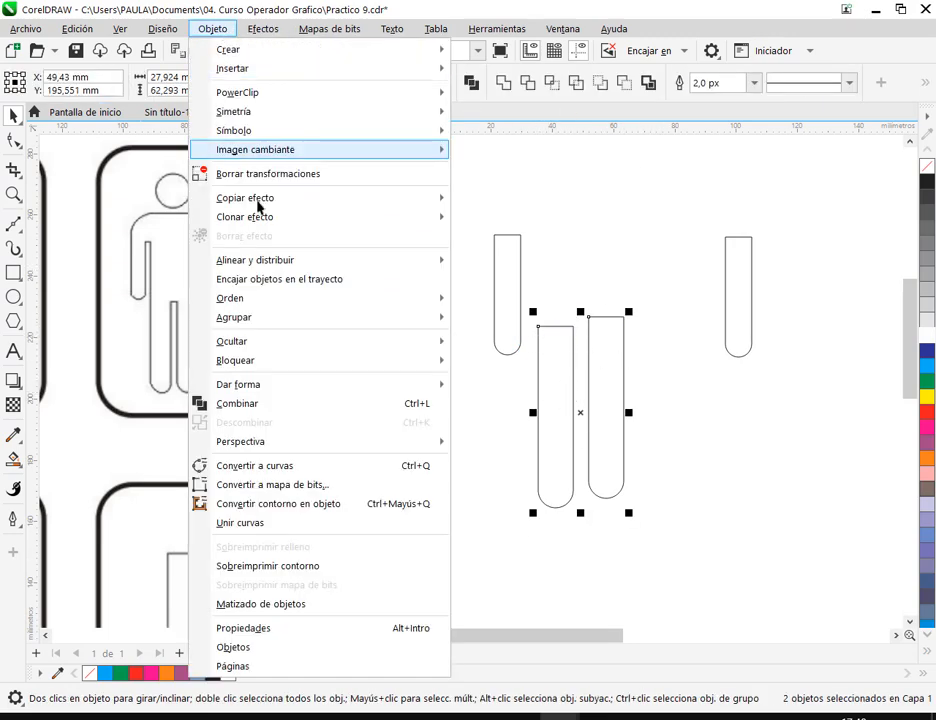
mouse_move(310, 260)
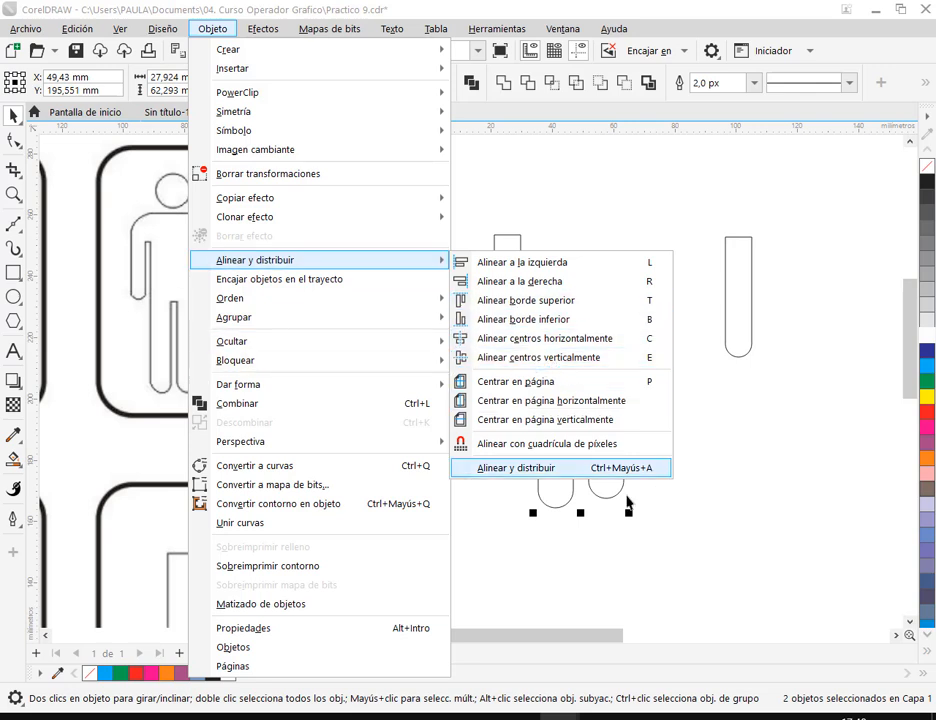
click(570, 358)
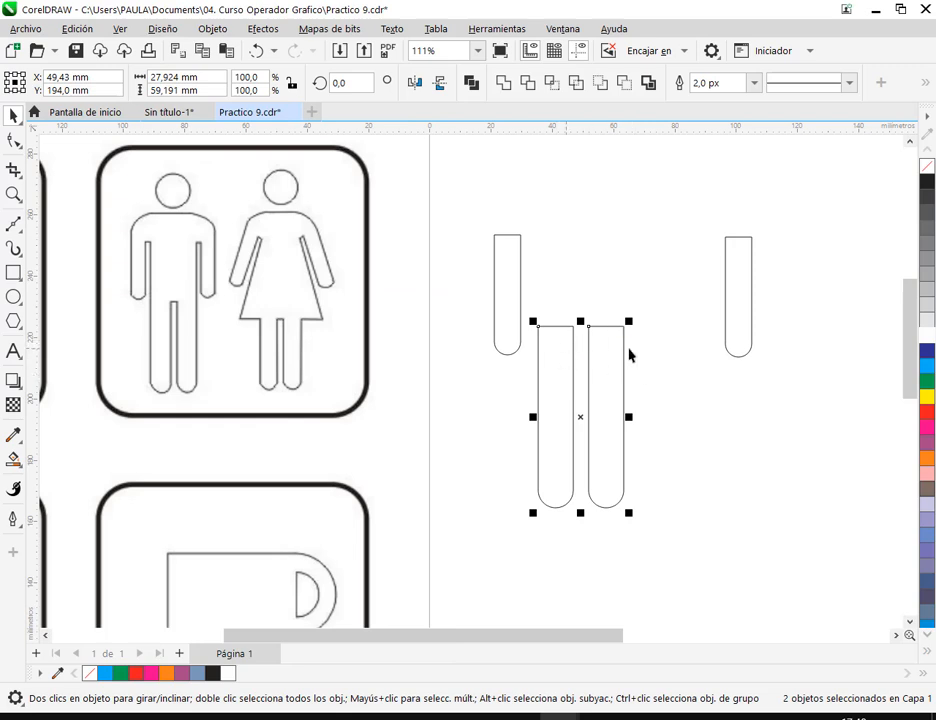
click(685, 376)
- Nudge the right leg slightly toward the left one and move the right arm bar in closer to the legs
click(618, 378)
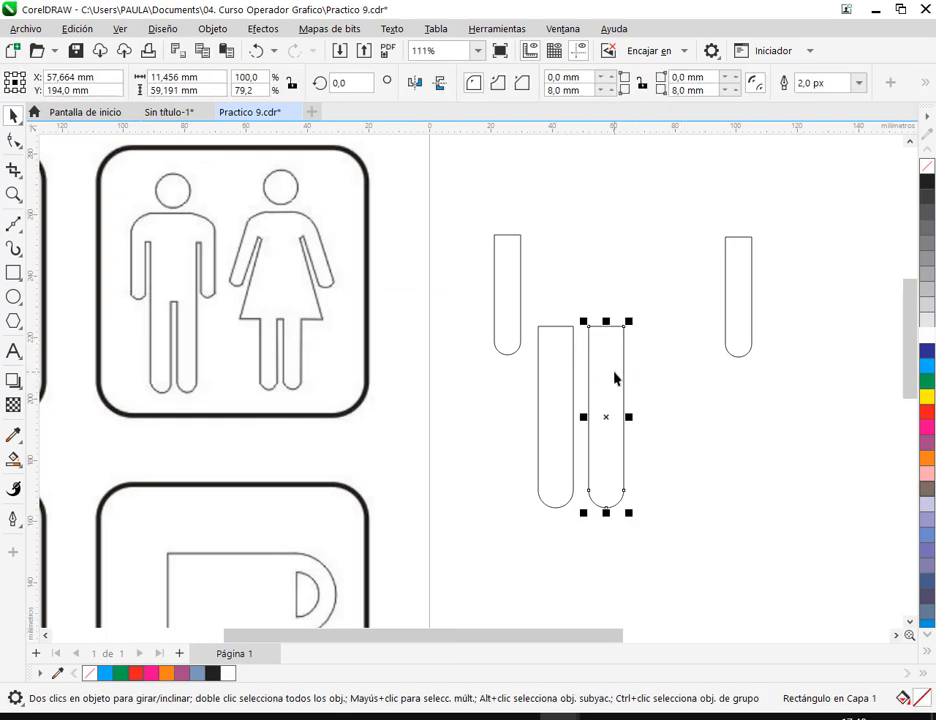
click(682, 394)
drag(733, 312, 654, 318)
drag(460, 220, 700, 372)
drag(673, 140, 613, 240)
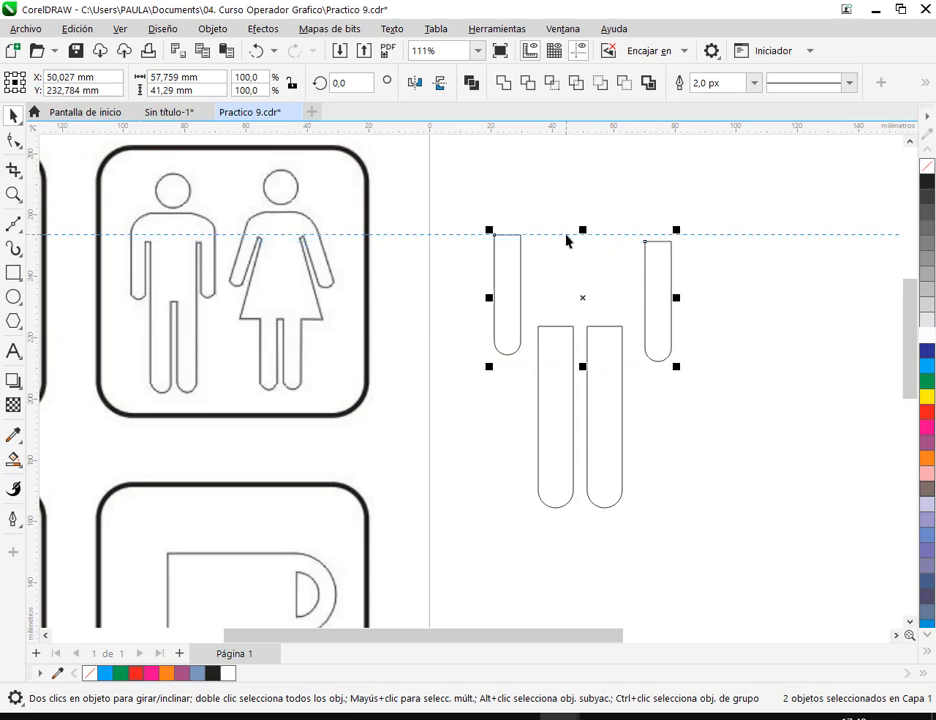
click(566, 235)
key(Delete)
- Select both arm bars and align their centers vertically so they are level
drag(471, 212, 735, 370)
click(212, 29)
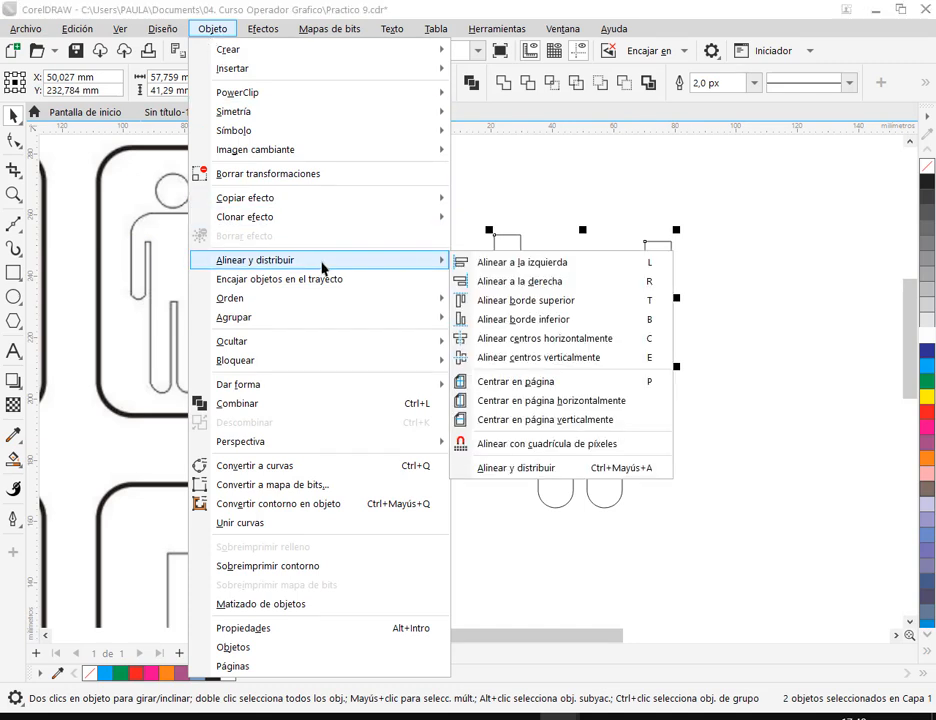
click(565, 357)
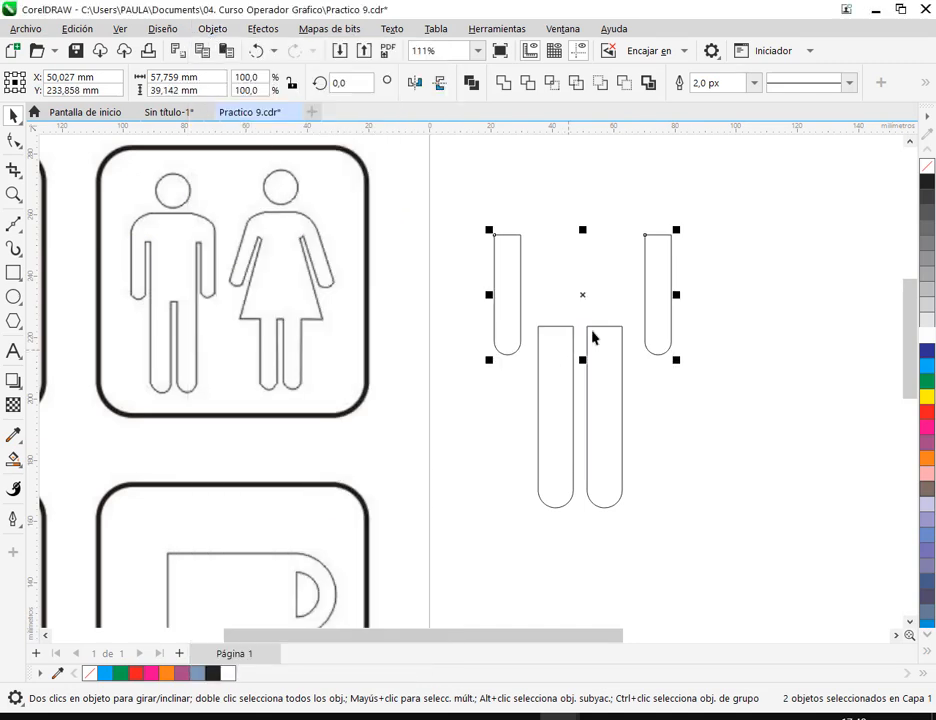
click(769, 294)
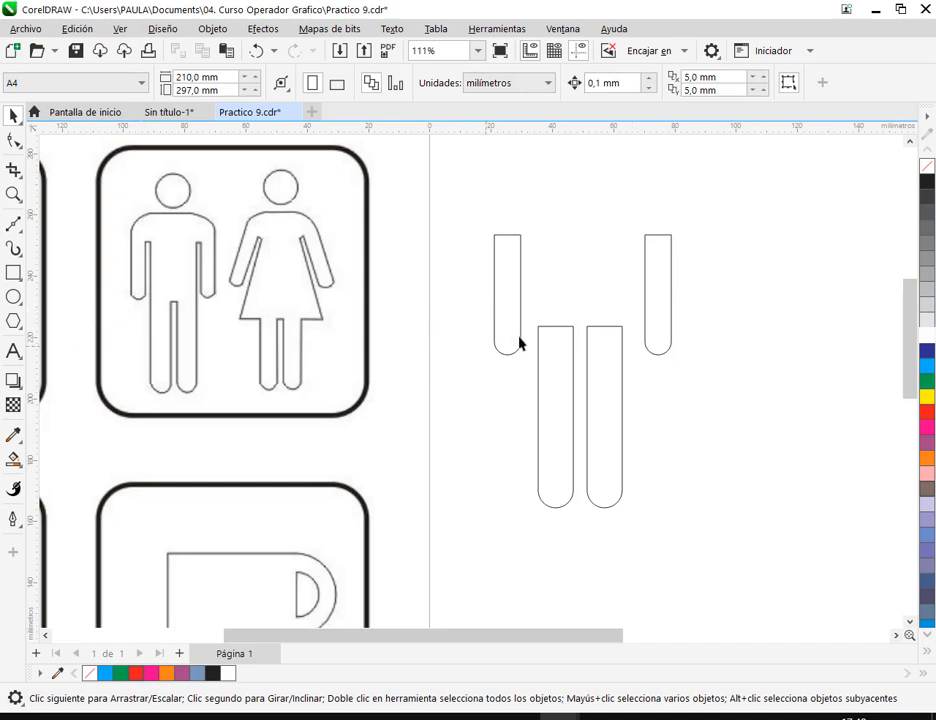
- Draw a torso rectangle about 30.6 × 52.7 mm between the arms, overlapping the upper ends of the legs
drag(701, 313, 668, 410)
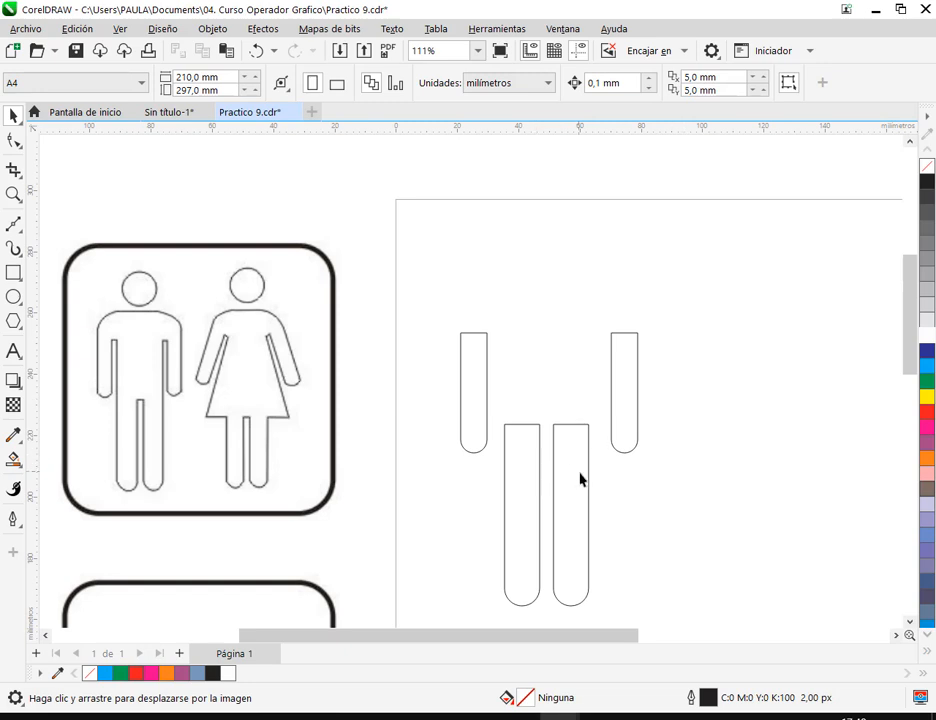
click(13, 272)
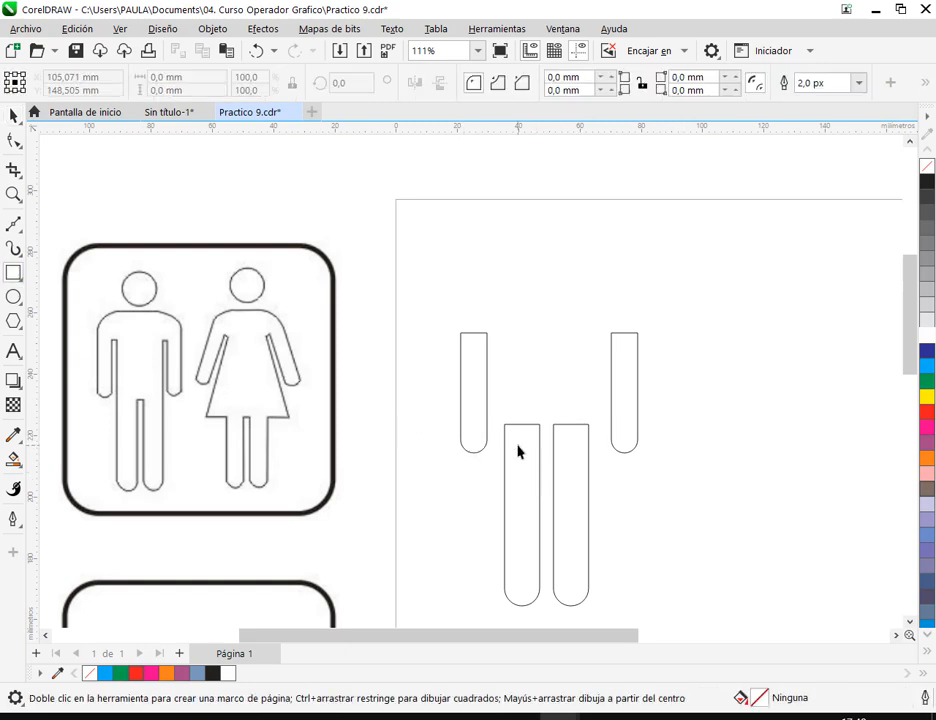
drag(505, 449, 599, 287)
click(13, 117)
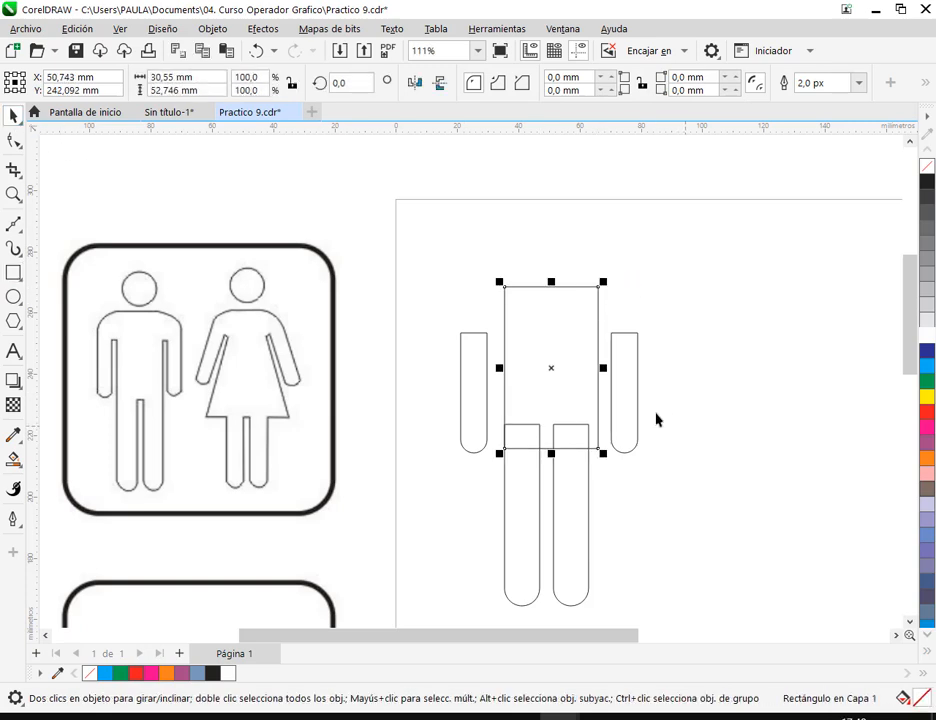
- Narrow the torso rectangle so its right edge lines up with the outer edge of the right leg
drag(604, 368, 599, 408)
click(657, 459)
click(599, 389)
drag(601, 372, 588, 430)
click(666, 460)
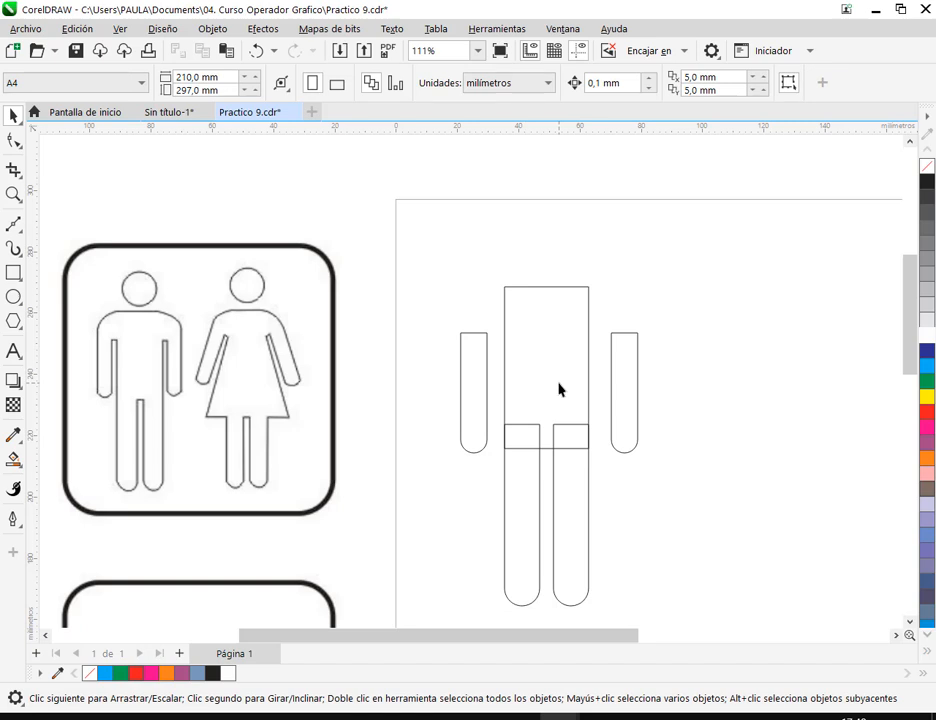
- Move the left arm bar upward and slightly inward, closer to the torso rectangle
click(484, 380)
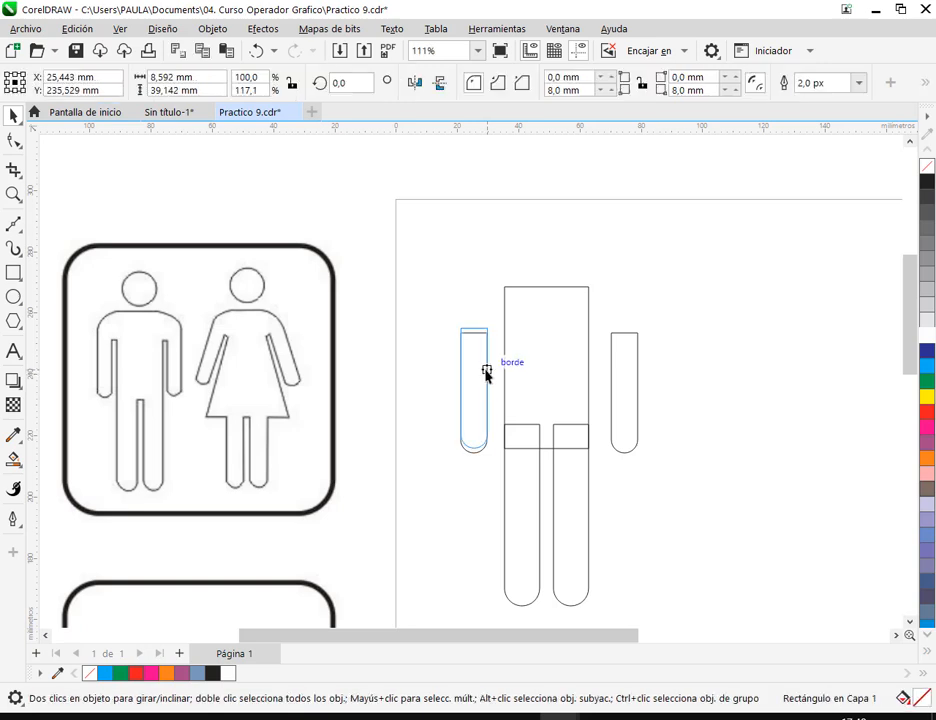
drag(486, 374, 475, 403)
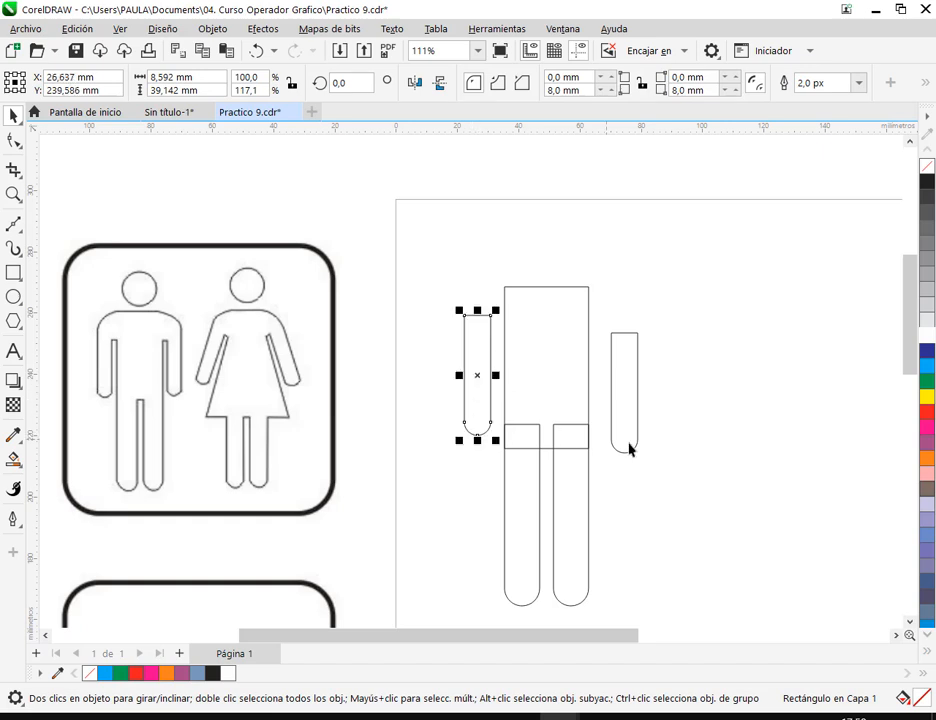
click(544, 476)
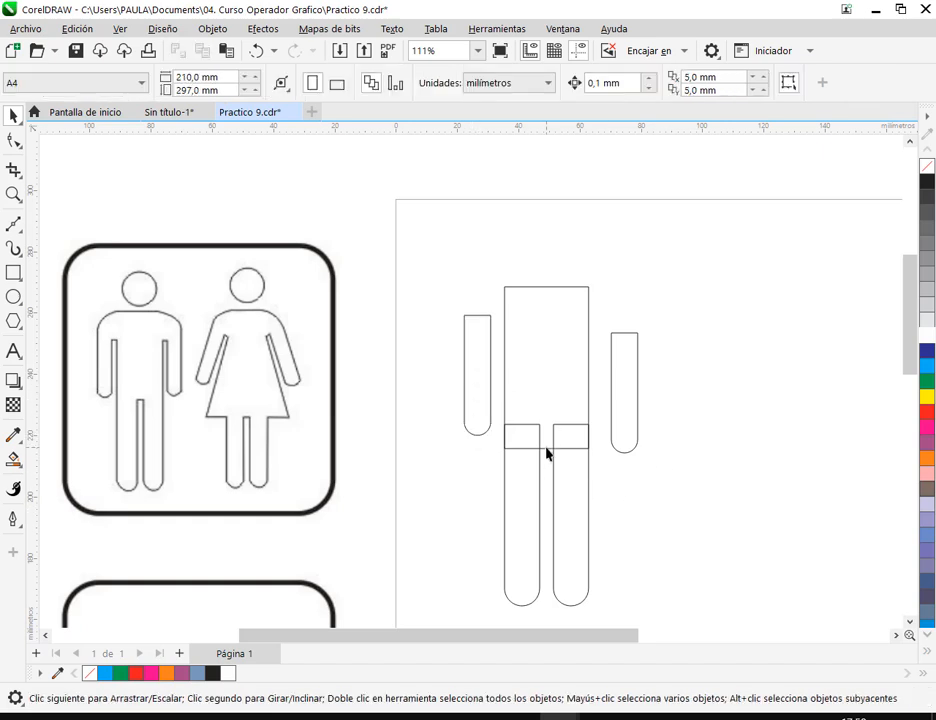
click(480, 428)
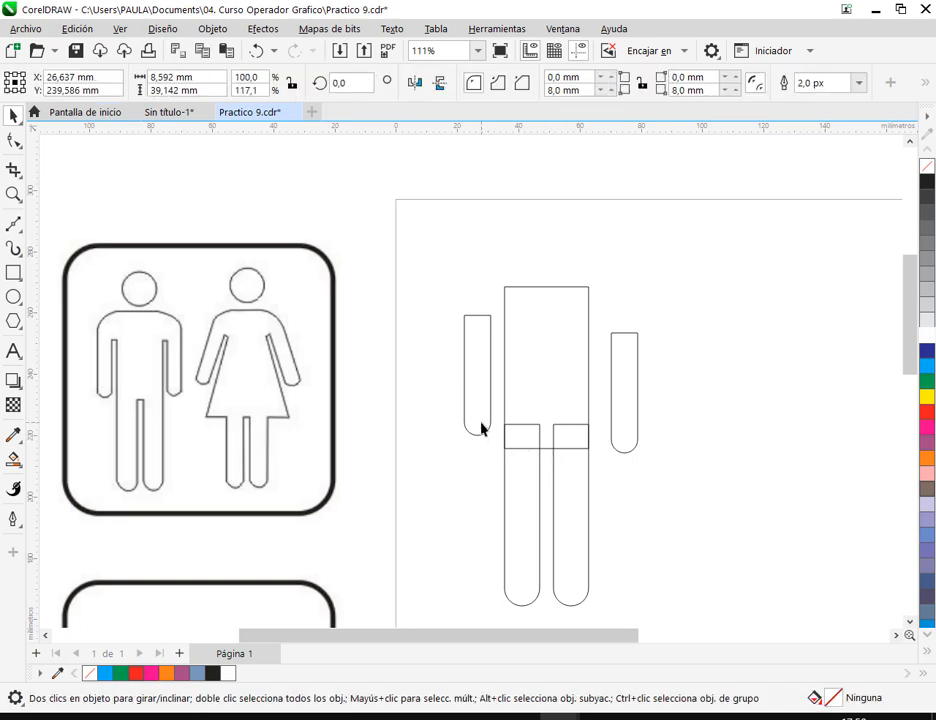
drag(426, 303, 397, 352)
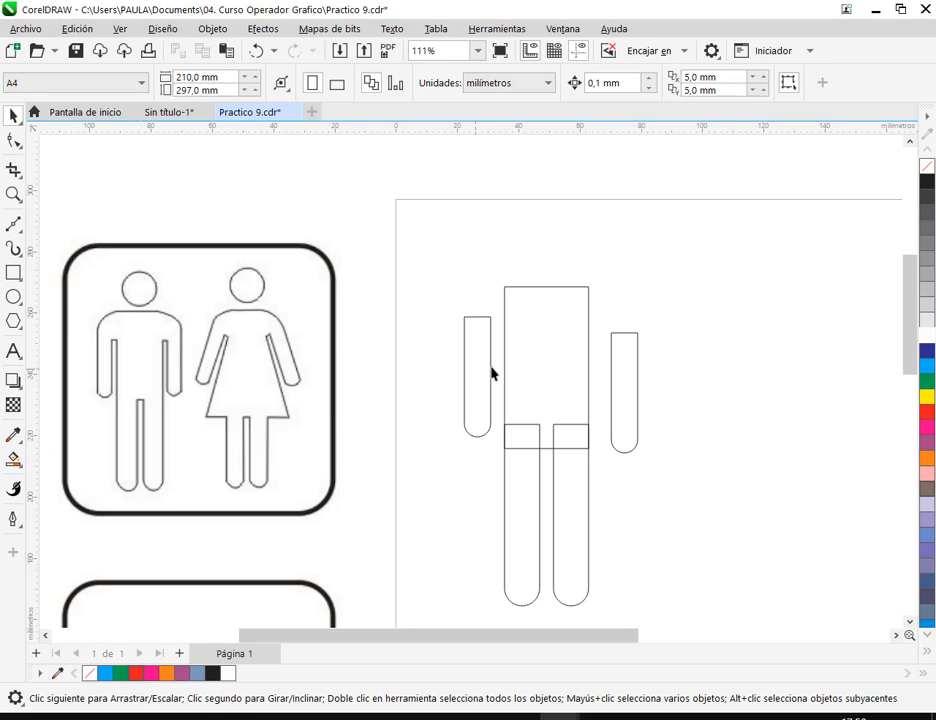
- Align the centers of the two arm bars vertically, using the left arm's height as the reference
click(628, 360)
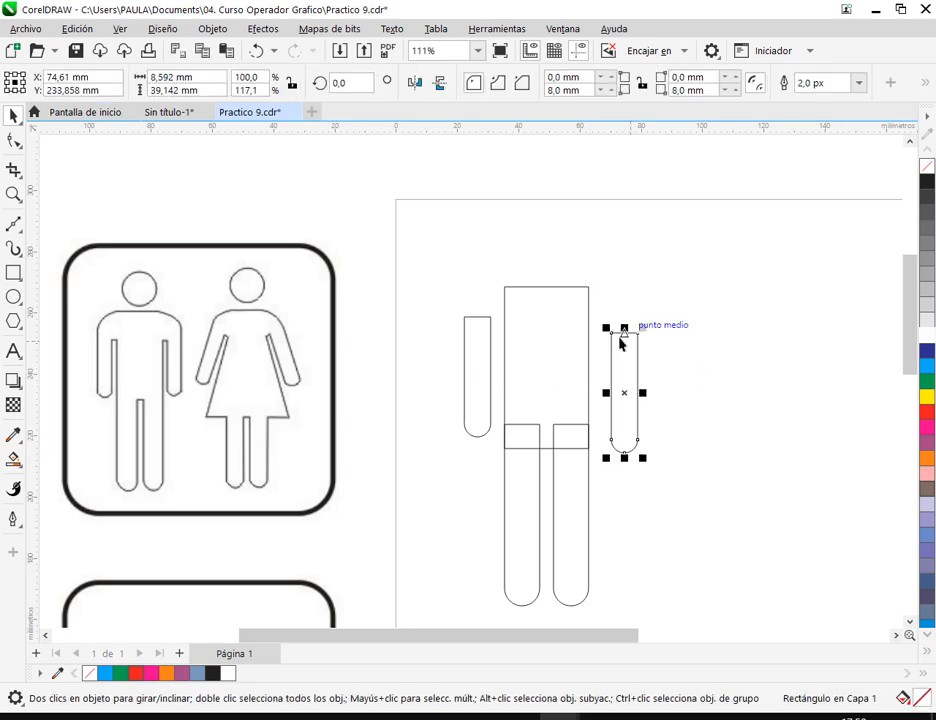
shift+click(471, 364)
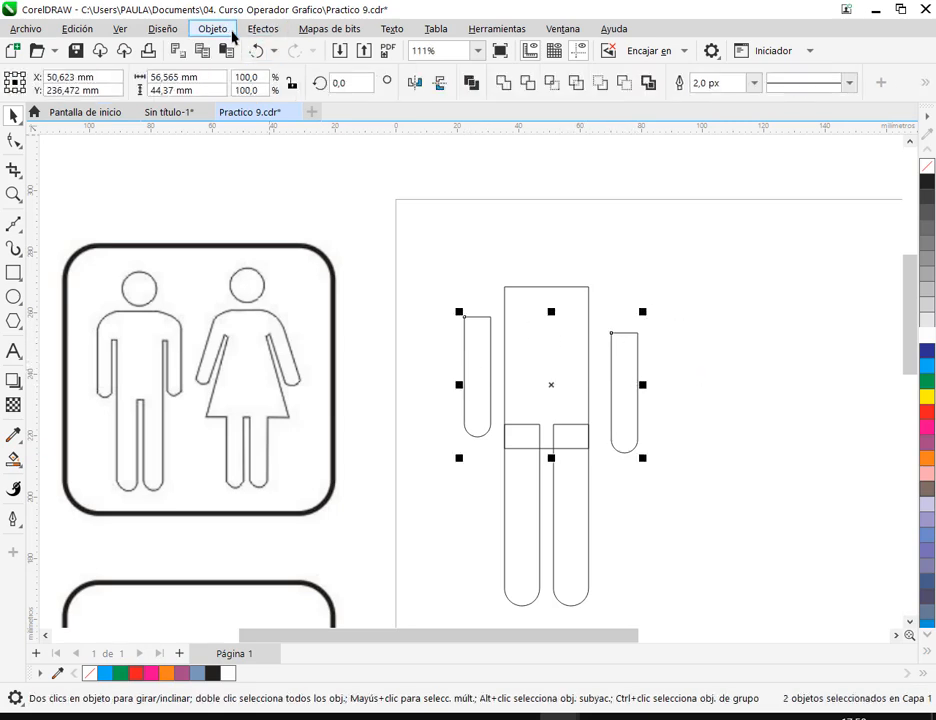
click(212, 28)
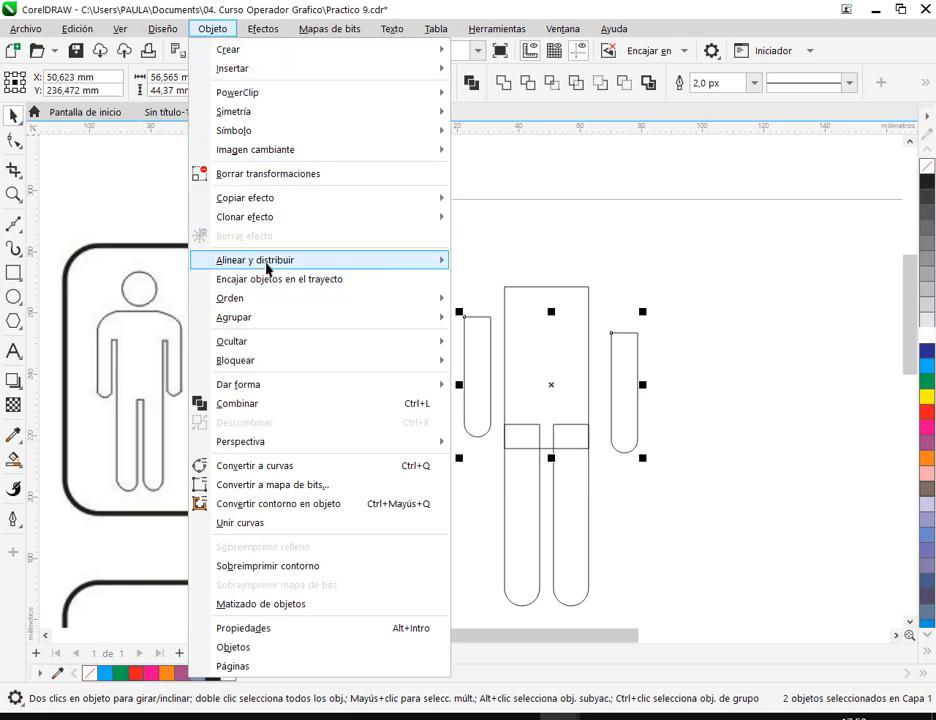
mouse_move(254, 259)
click(520, 358)
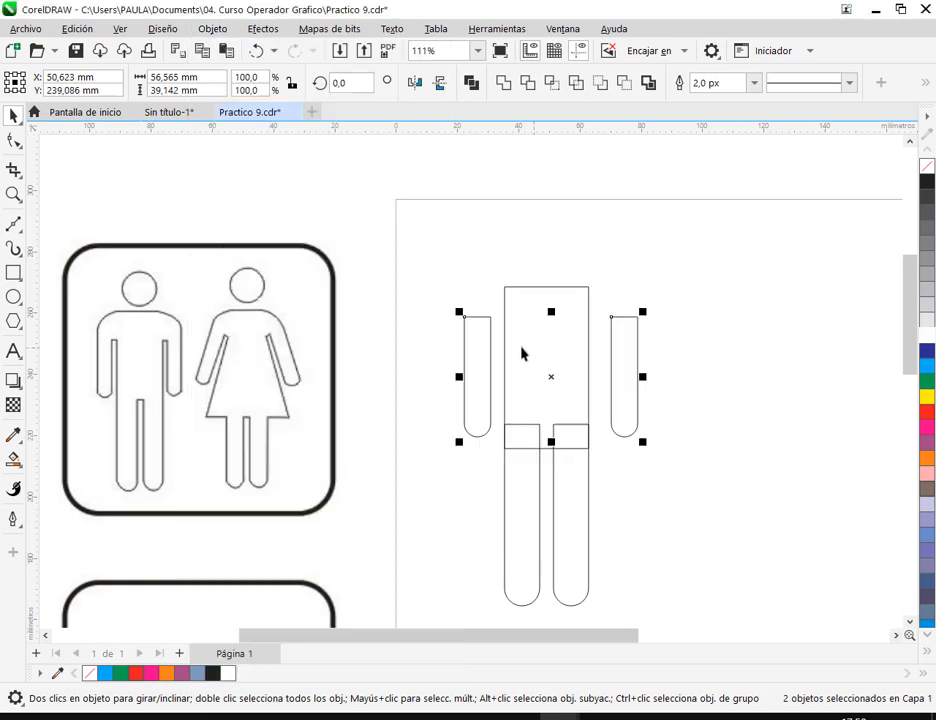
click(716, 395)
- Shorten the torso rectangle from its upper edge so it ends slightly above the tops of the arms
click(577, 349)
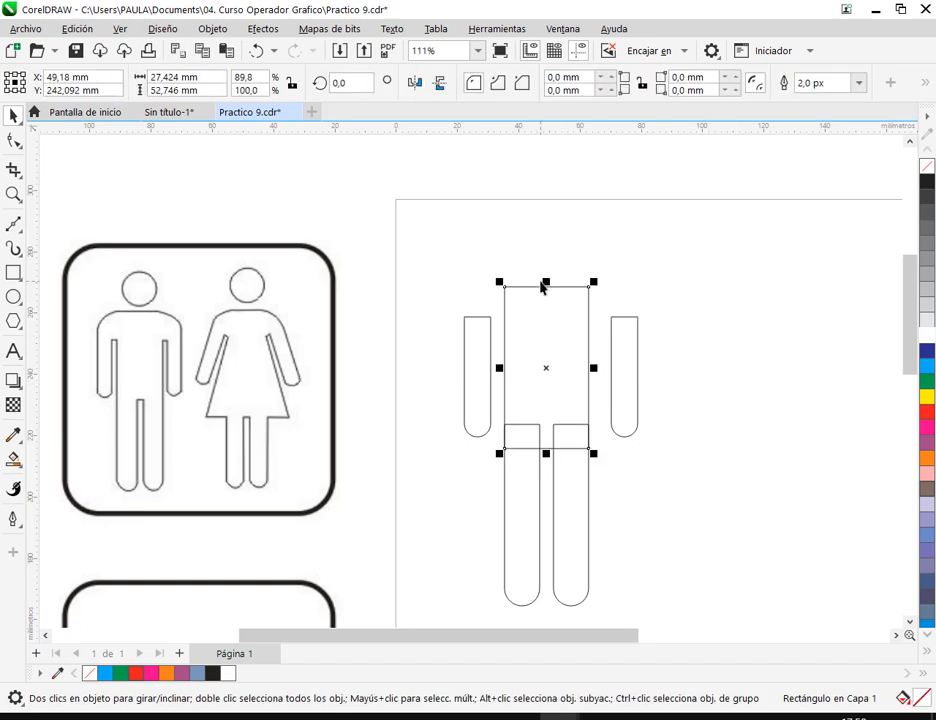
drag(547, 291, 547, 320)
click(733, 317)
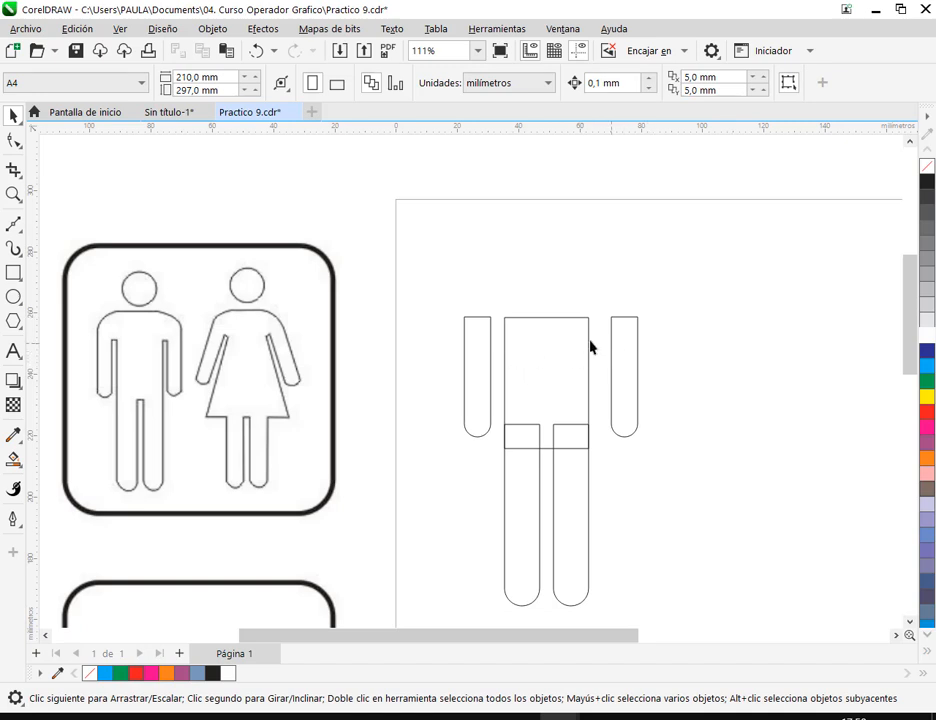
click(546, 319)
drag(546, 318, 546, 303)
click(679, 309)
scroll(548, 416, down, 2)
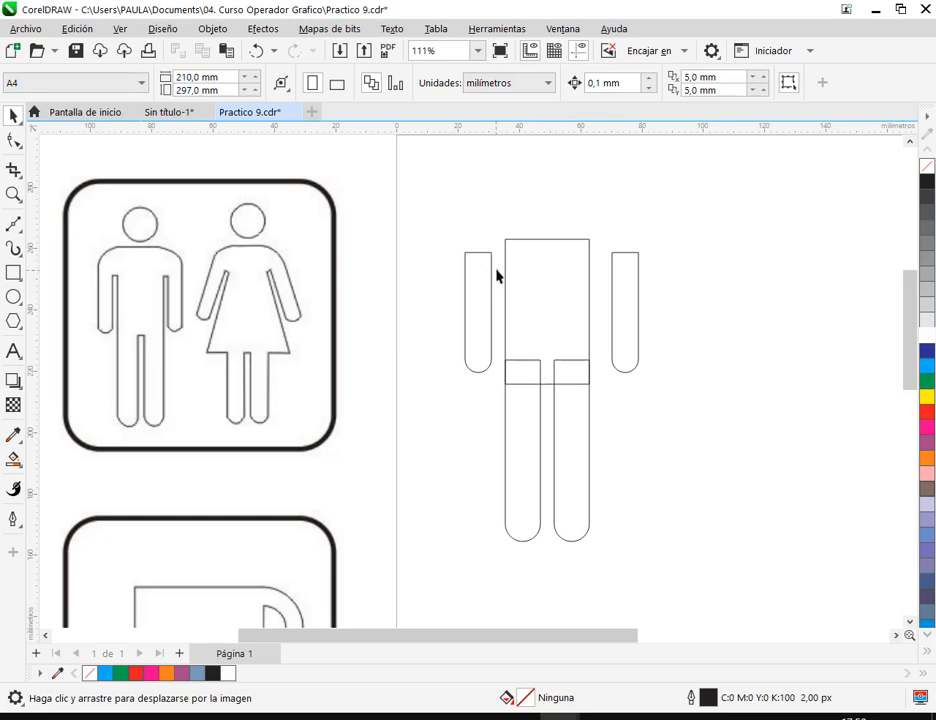
drag(465, 254, 639, 288)
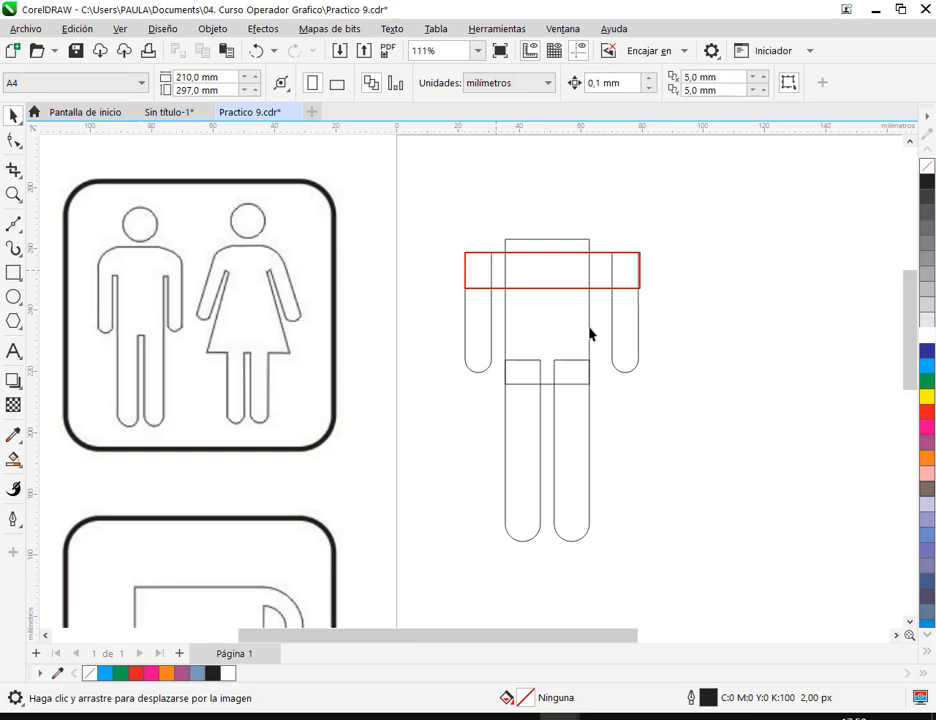
drag(505, 361, 590, 367)
key(Escape)
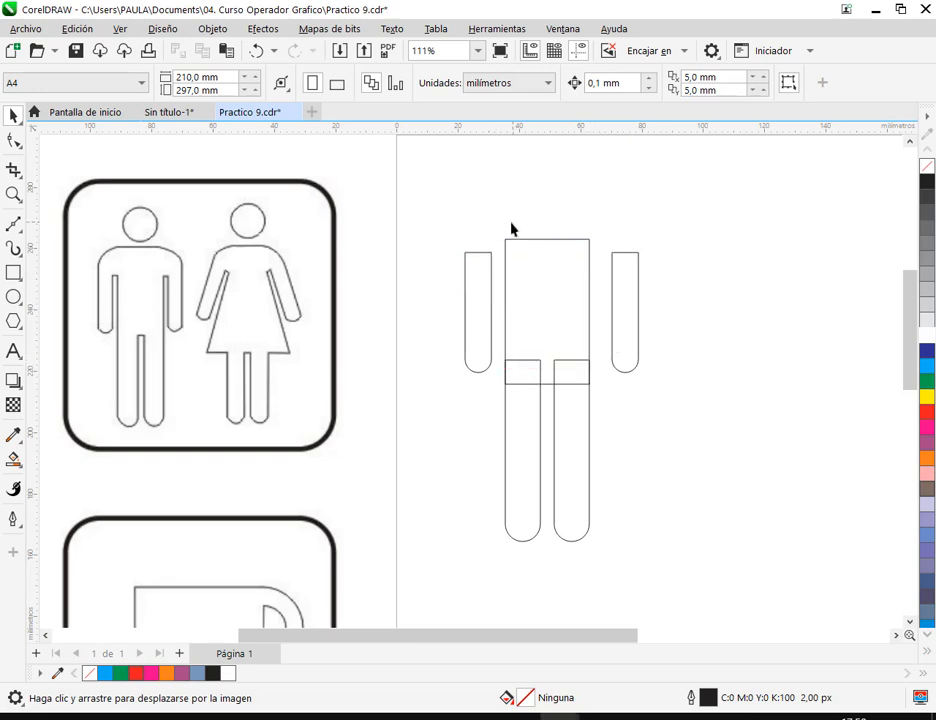
drag(499, 212, 494, 259)
drag(611, 211, 600, 255)
key(Escape)
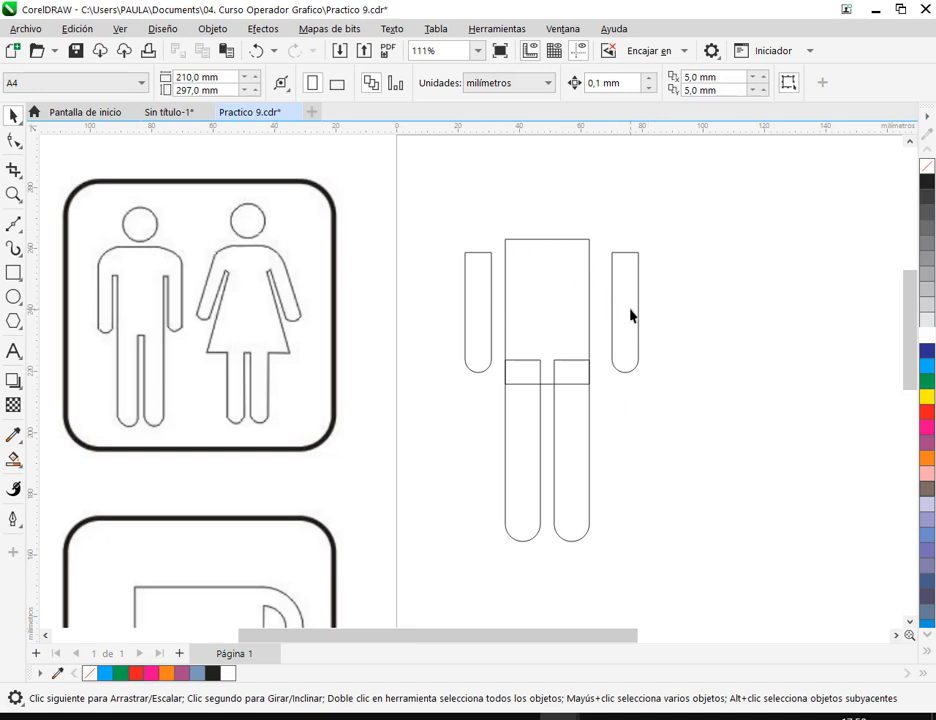
- Select the torso rectangle and both legs and weld them into a single shape
drag(599, 226, 634, 469)
drag(604, 221, 499, 574)
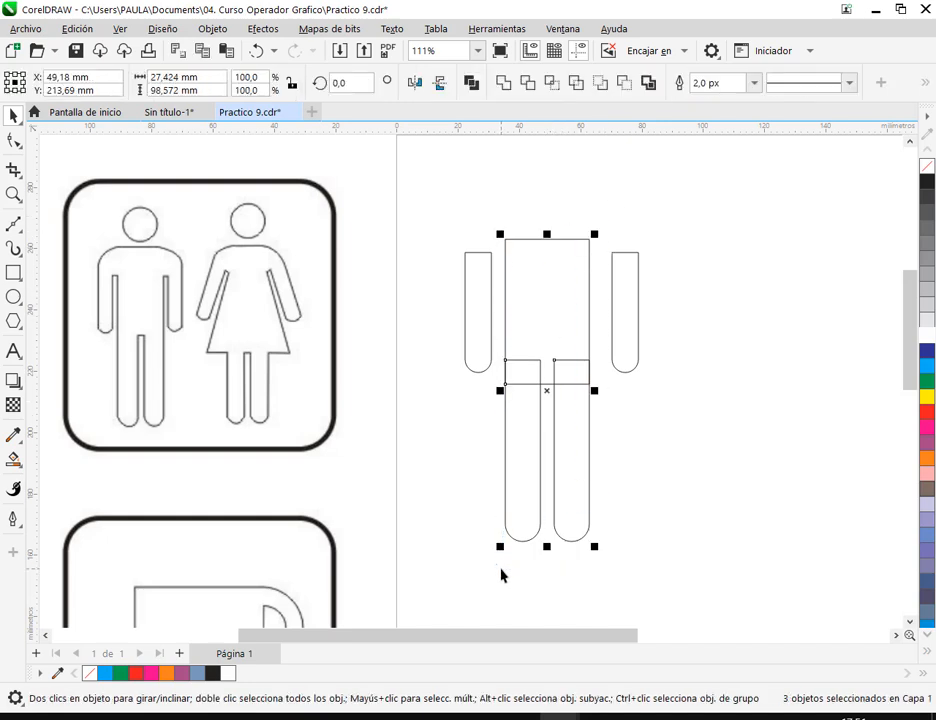
click(504, 88)
click(648, 392)
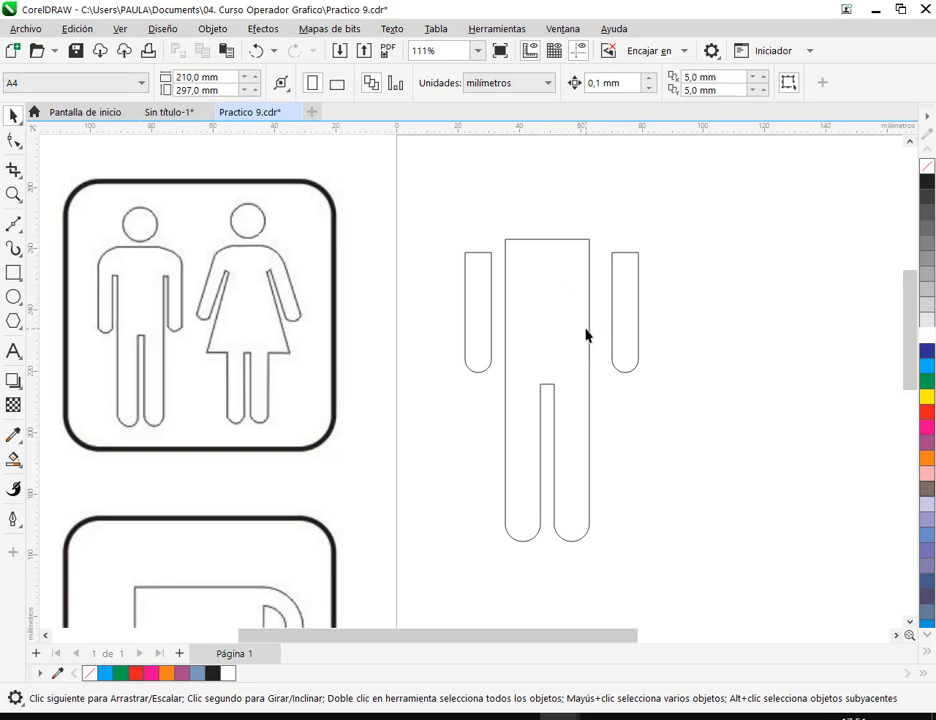
- Fill the left arm with blue, the welded torso and legs with green, and the right arm with red
drag(445, 210, 681, 566)
click(691, 302)
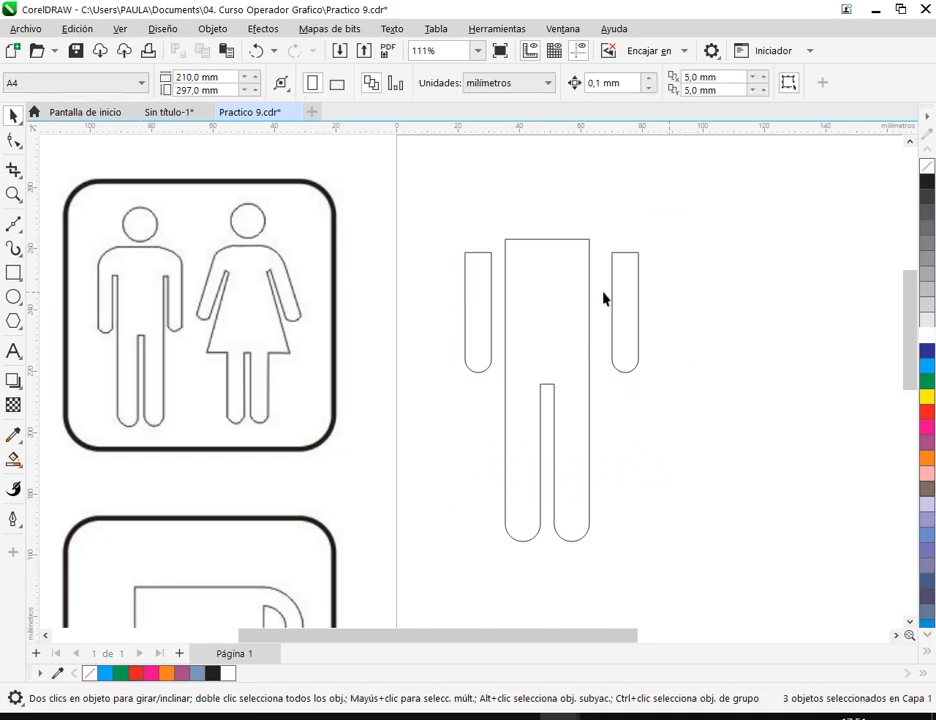
click(485, 305)
click(927, 366)
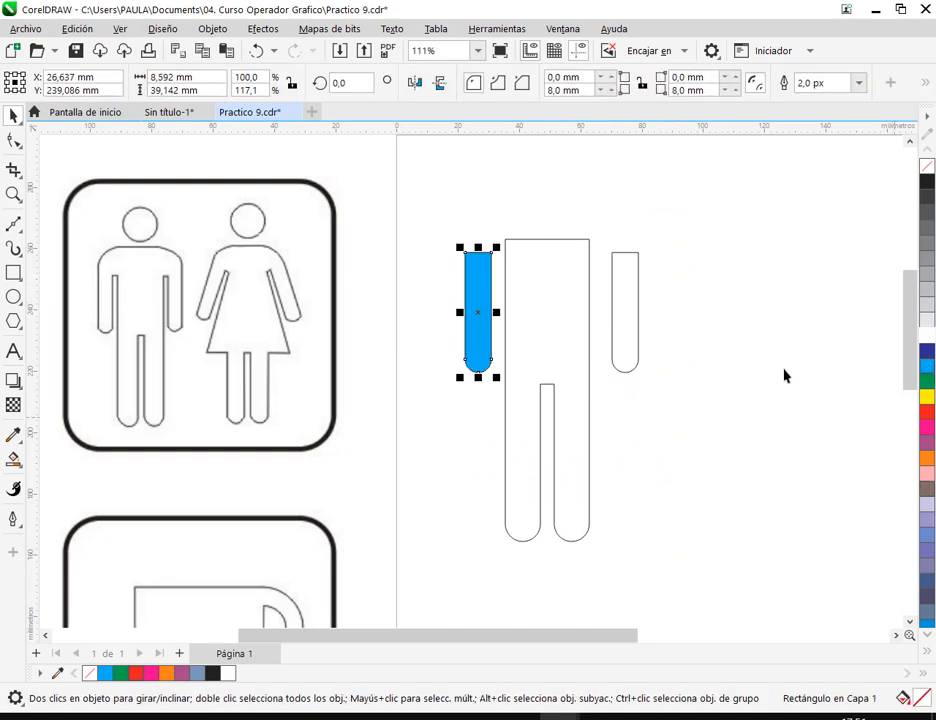
click(558, 328)
click(929, 385)
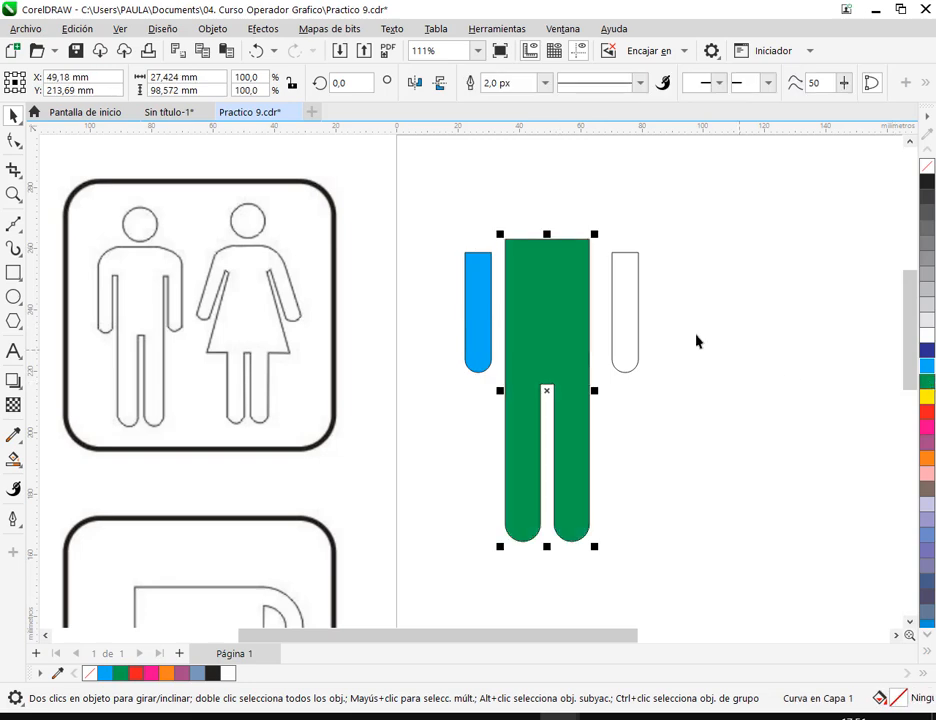
click(630, 313)
click(928, 412)
click(794, 439)
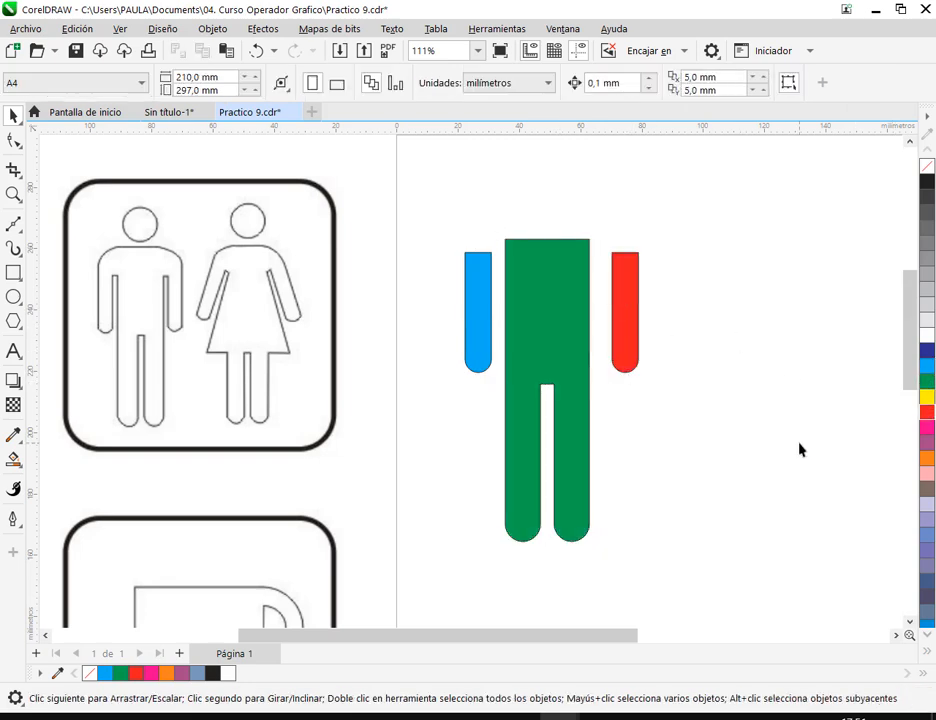
- Remove the fill from all three figure pieces and open the Align and Distribute settings for them
drag(439, 198, 668, 518)
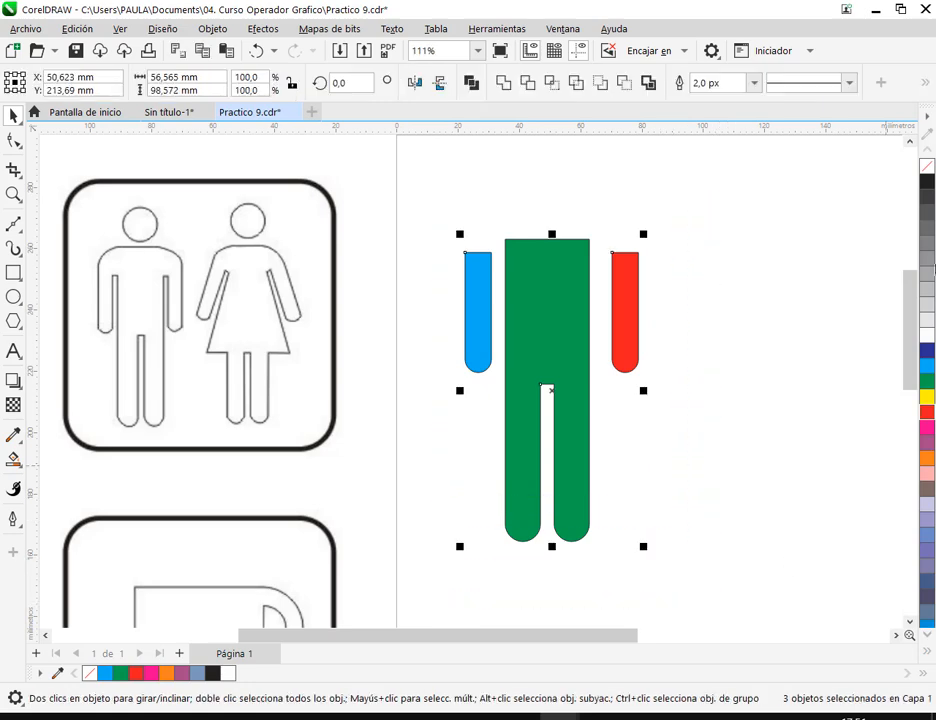
click(929, 165)
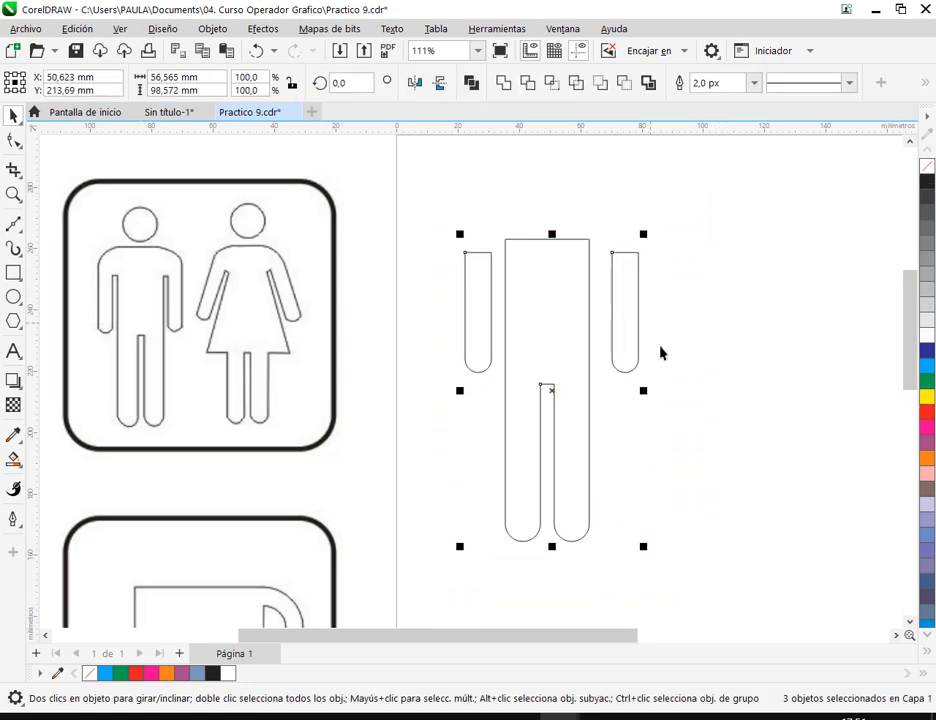
click(213, 29)
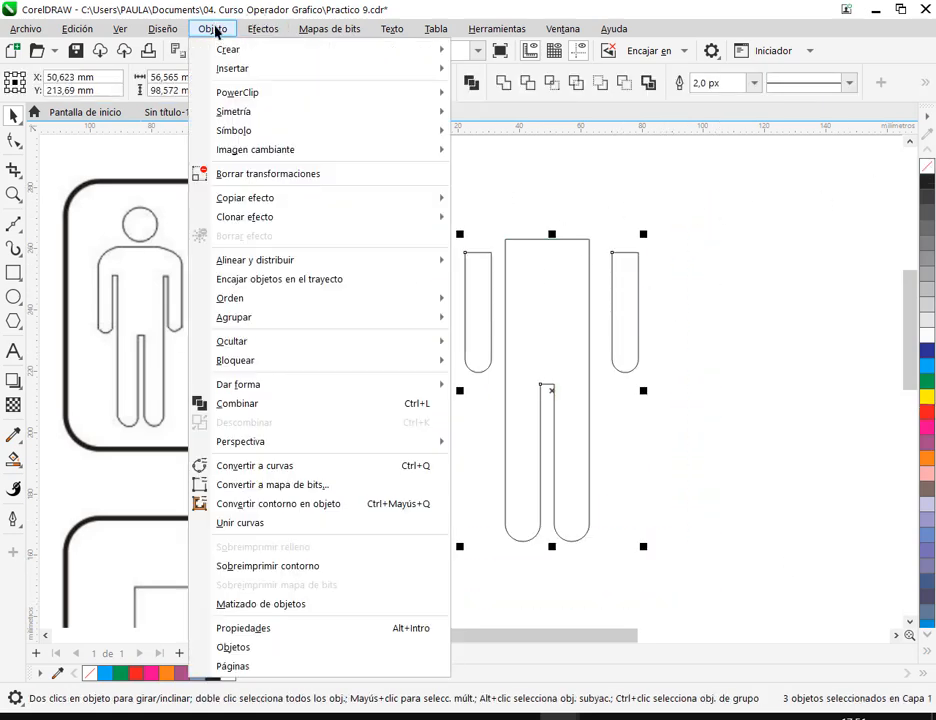
mouse_move(283, 265)
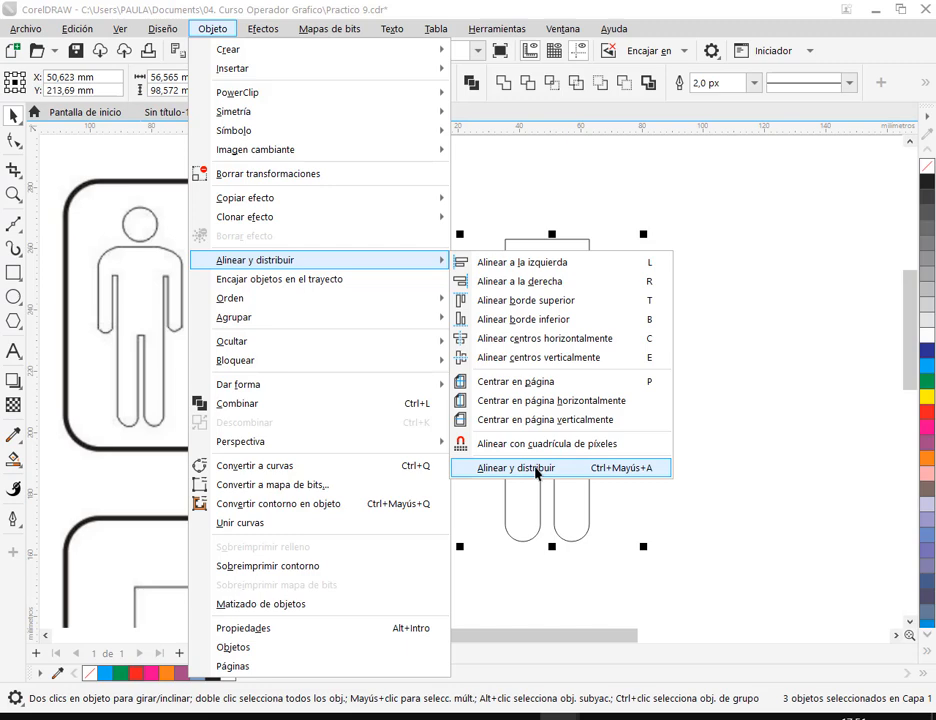
click(536, 468)
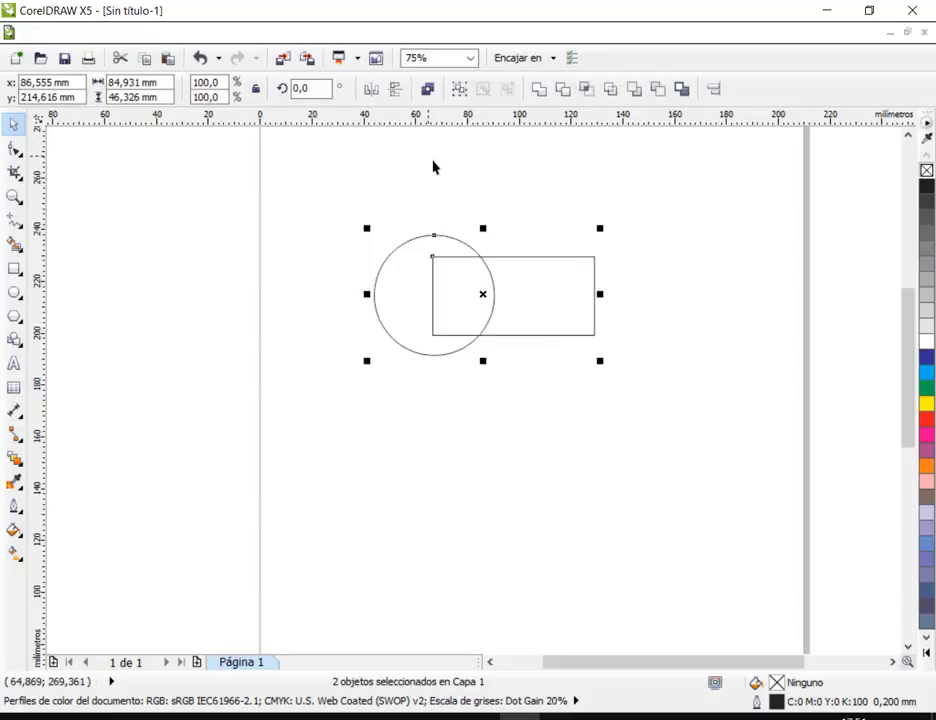
- Examine the align and distribute options in the CorelDRAW X5 dialog, then return to the Practico 9 drawing
click(713, 88)
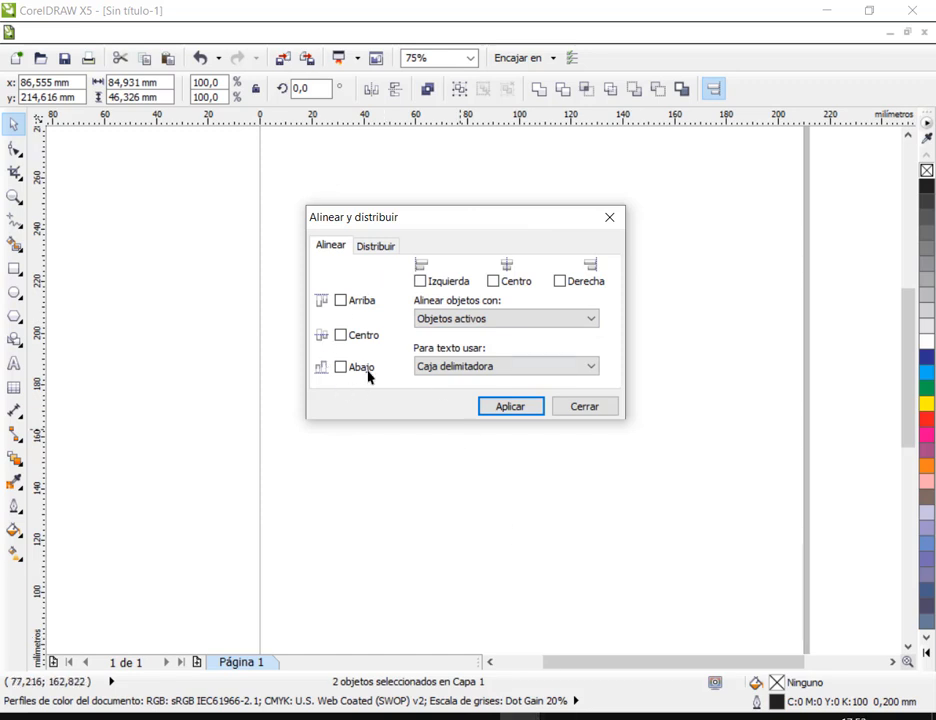
click(382, 247)
click(343, 246)
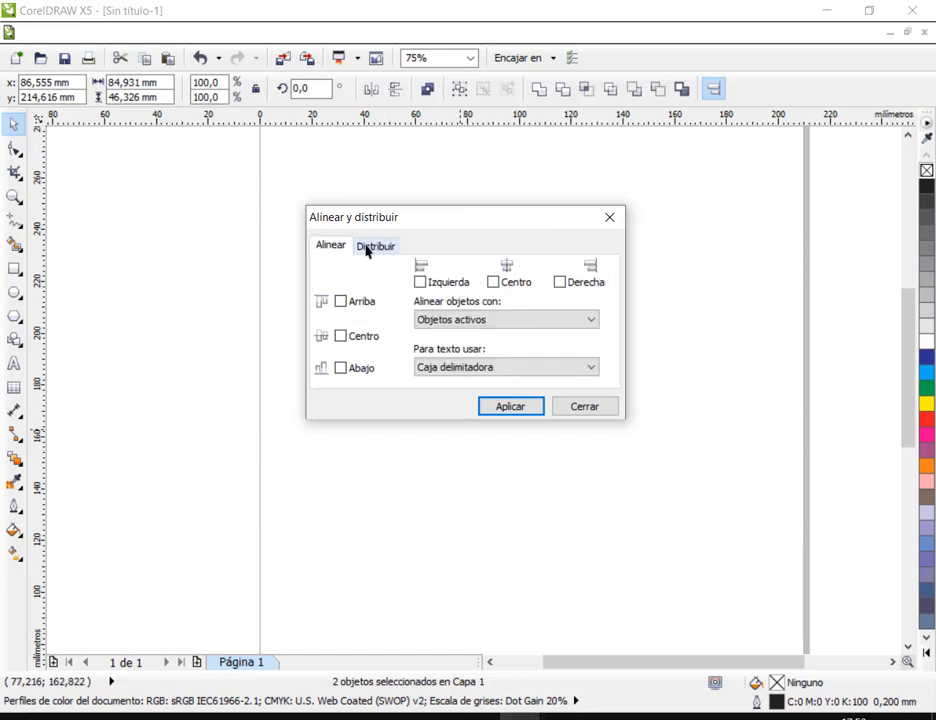
click(376, 249)
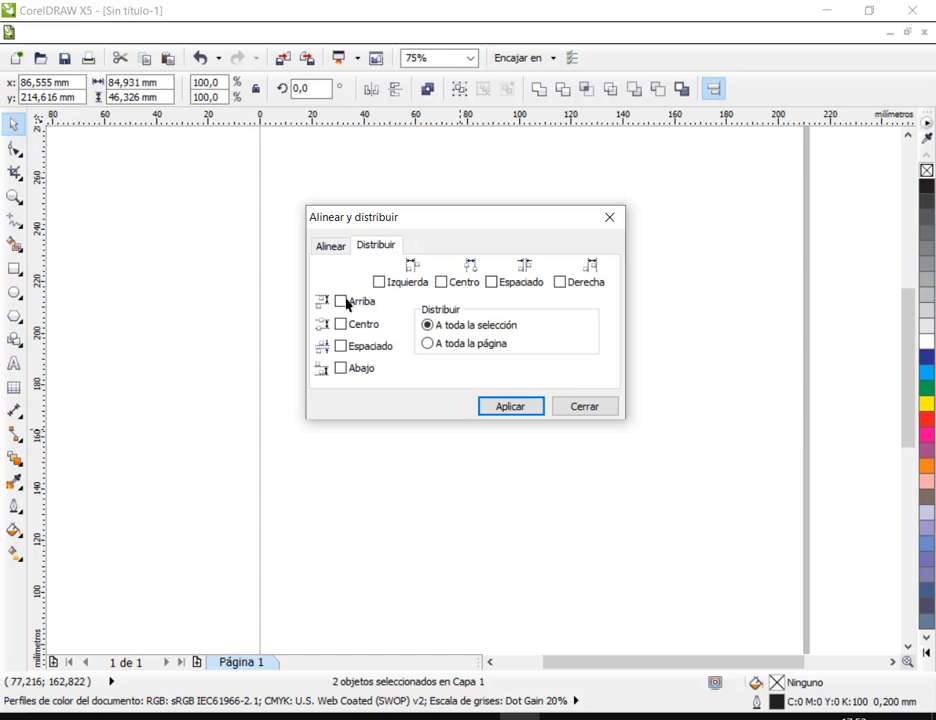
mouse_move(527, 708)
click(629, 658)
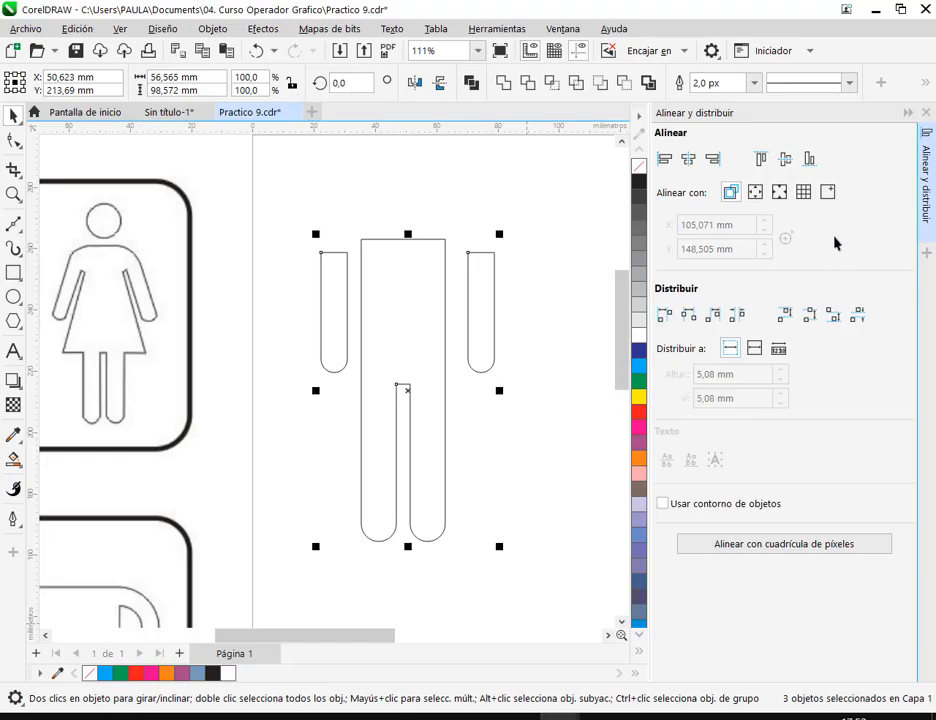
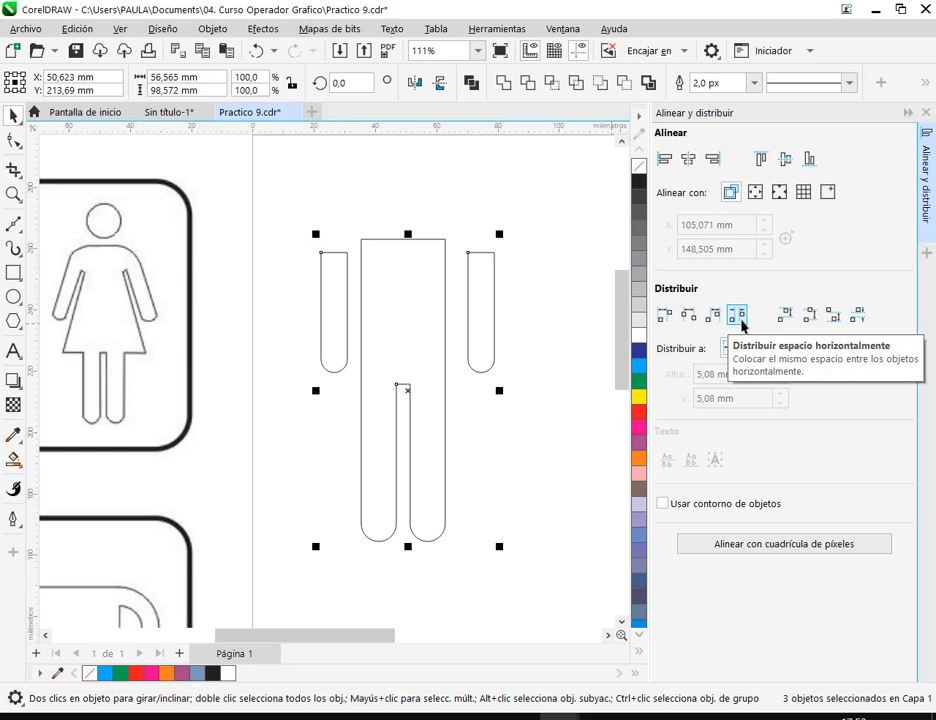
- Distribute the two arms and the welded torso with equal horizontal spacing and clear the selection
click(738, 318)
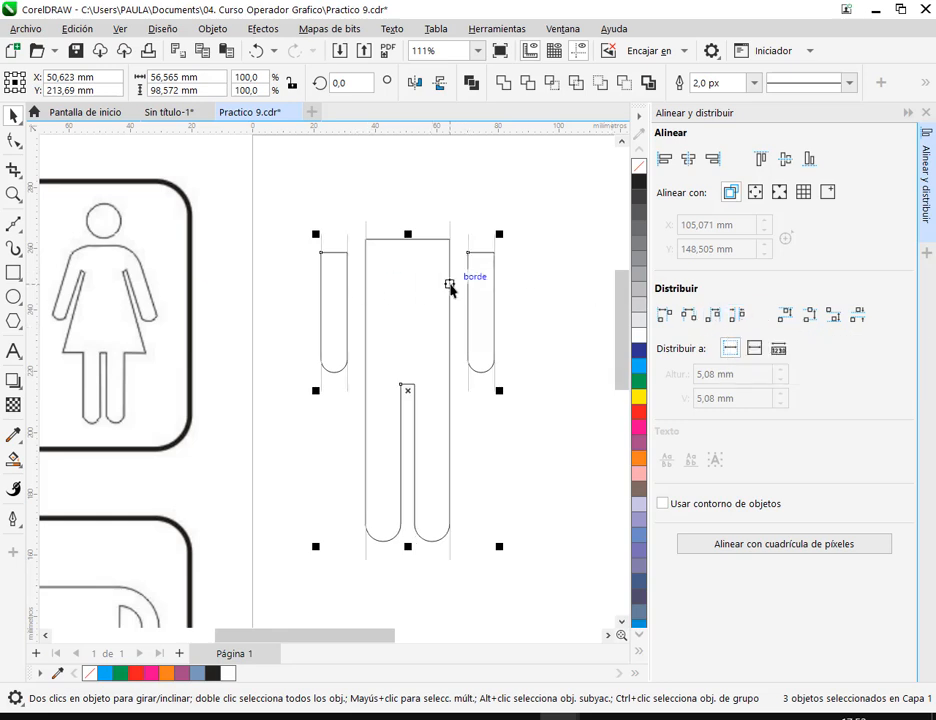
click(539, 297)
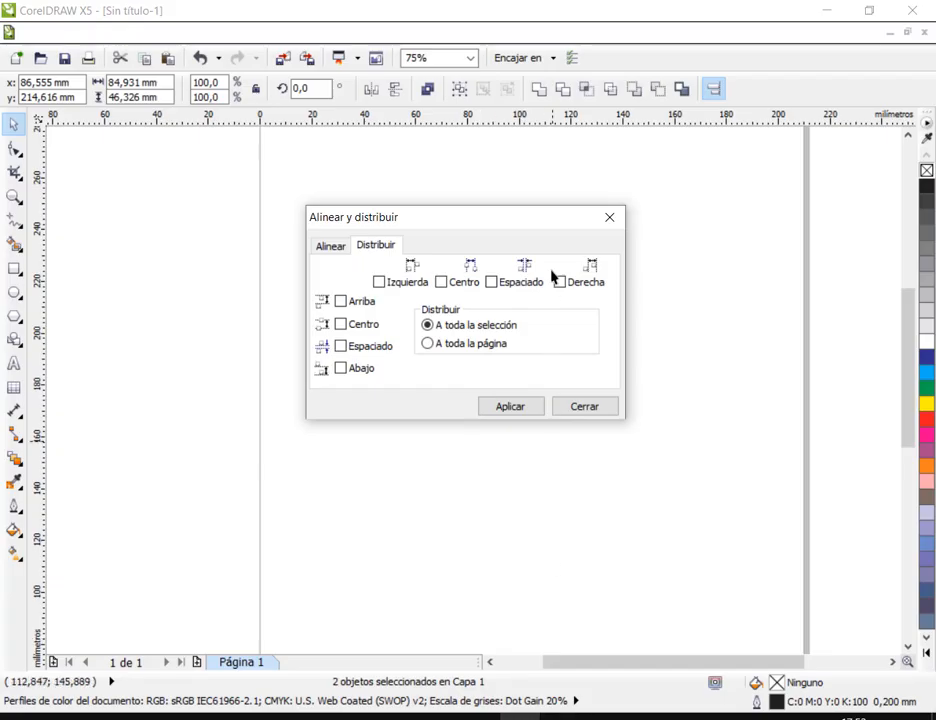
- In CorelDRAW X5, dismiss the alignment dialog and draw three small rectangles in a row below the circle, the last about 14 × 15 mm
click(590, 410)
click(14, 268)
drag(344, 405, 375, 460)
mouse_move(397, 414)
mouse_down()
mouse_move(424, 447)
mouse_move(490, 452)
mouse_up()
click(14, 124)
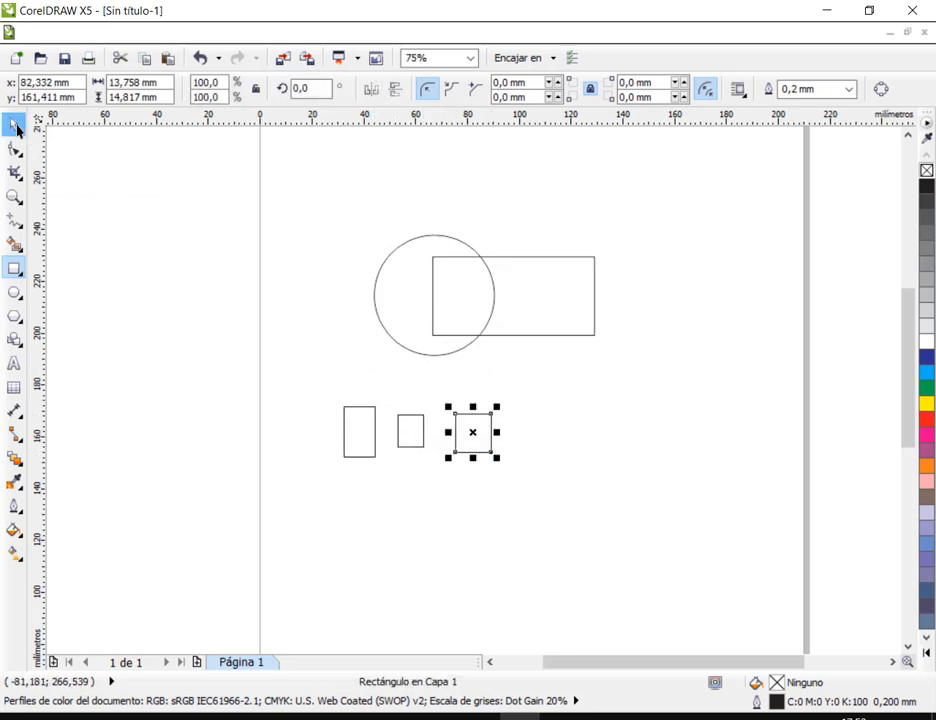
- Move the third rectangle farther away and shift the second slightly so the three are unevenly aligned and spaced
scroll(412, 457, up, 4)
scroll(505, 437, down, 3)
click(581, 416)
drag(581, 416, 640, 416)
drag(479, 409, 467, 418)
click(510, 355)
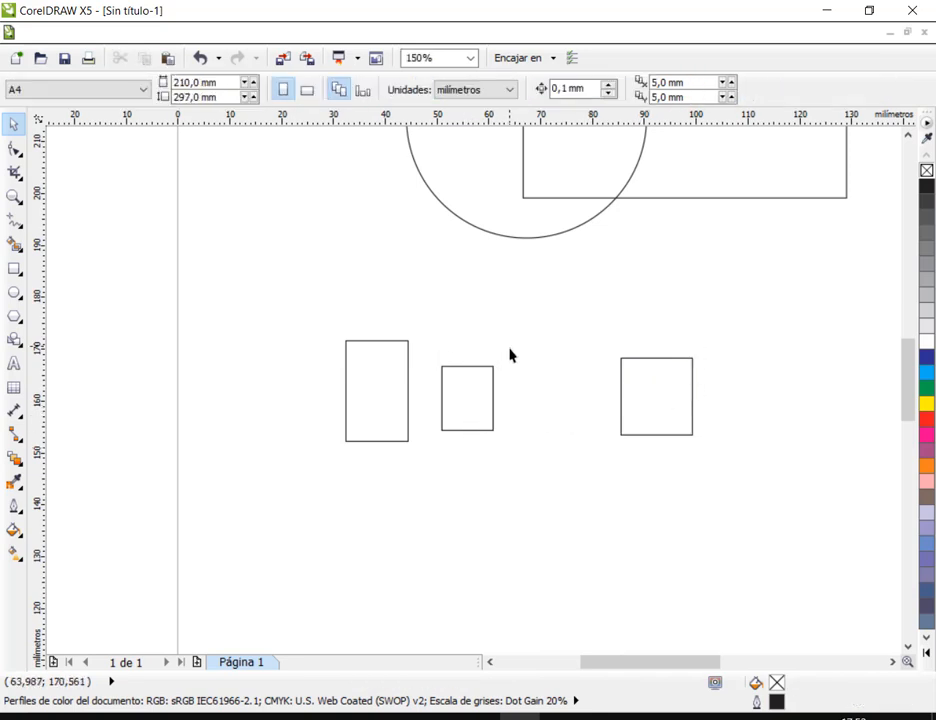
- Select the three rectangles and examine the Align and Distribute dialog and the two ways to open it, applying nothing
drag(309, 315, 764, 519)
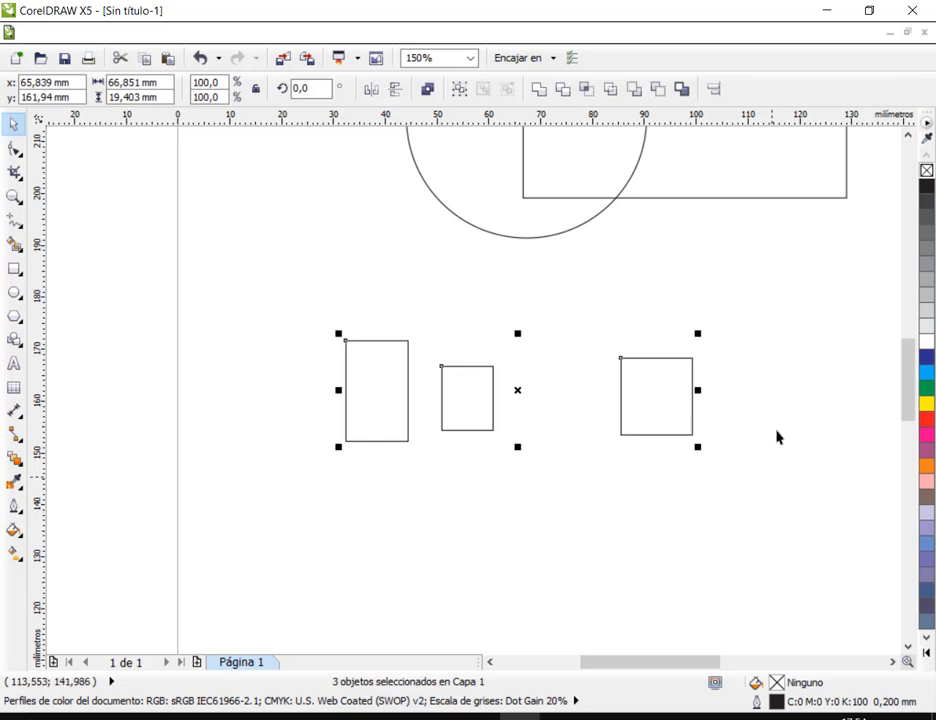
click(713, 88)
drag(490, 269, 488, 116)
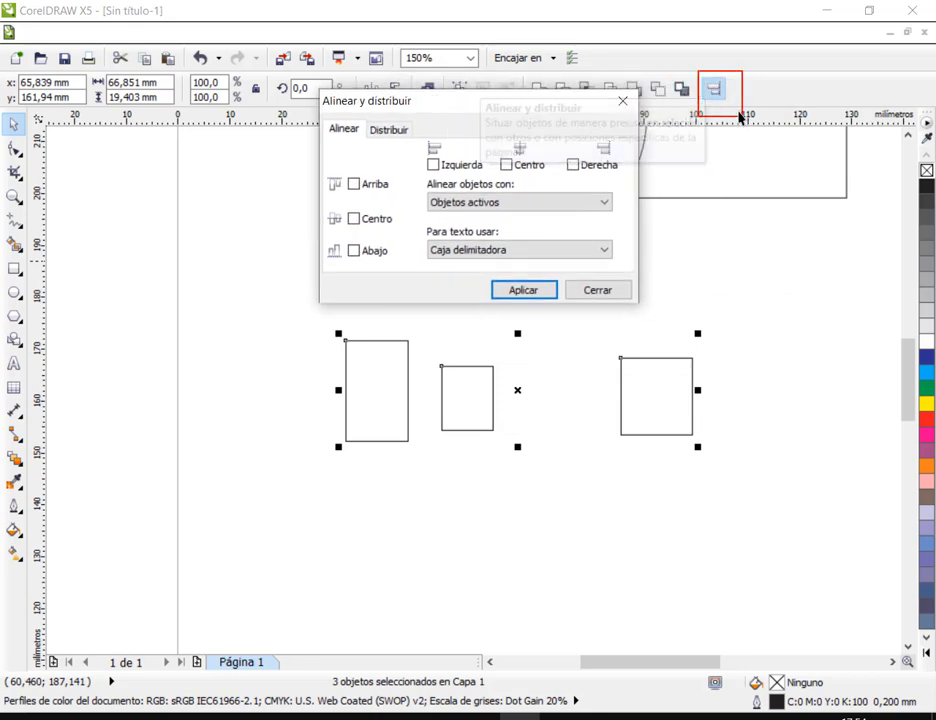
click(597, 291)
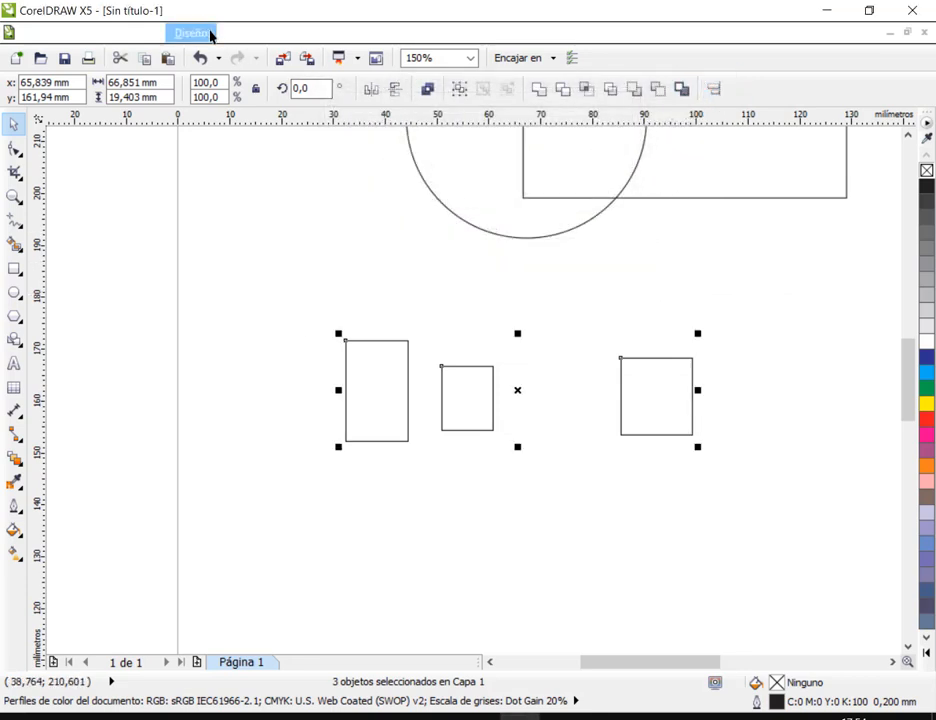
click(228, 37)
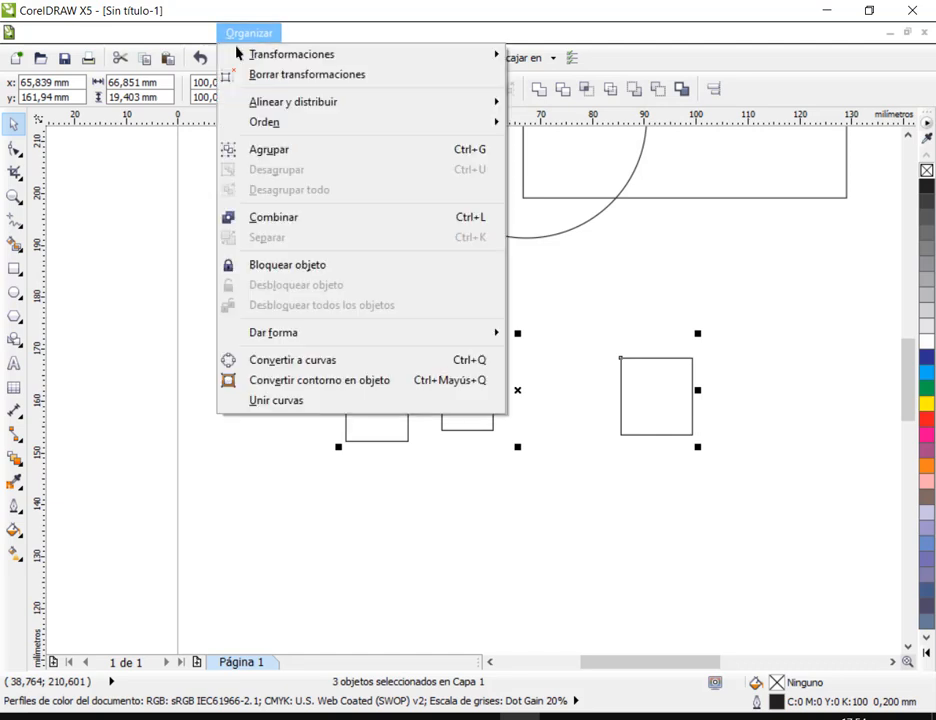
mouse_move(303, 110)
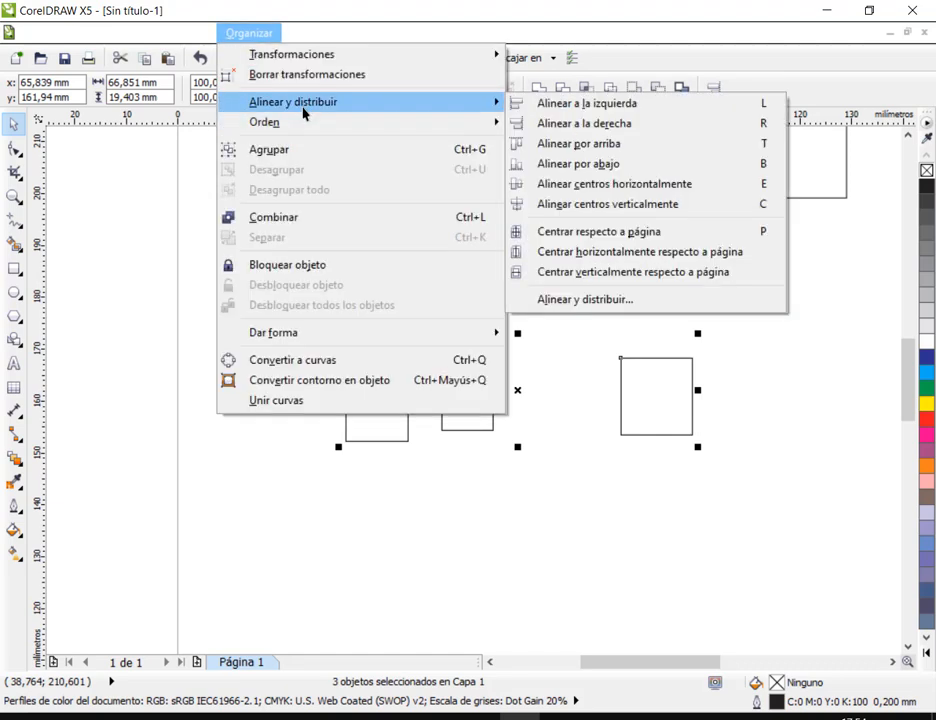
click(597, 305)
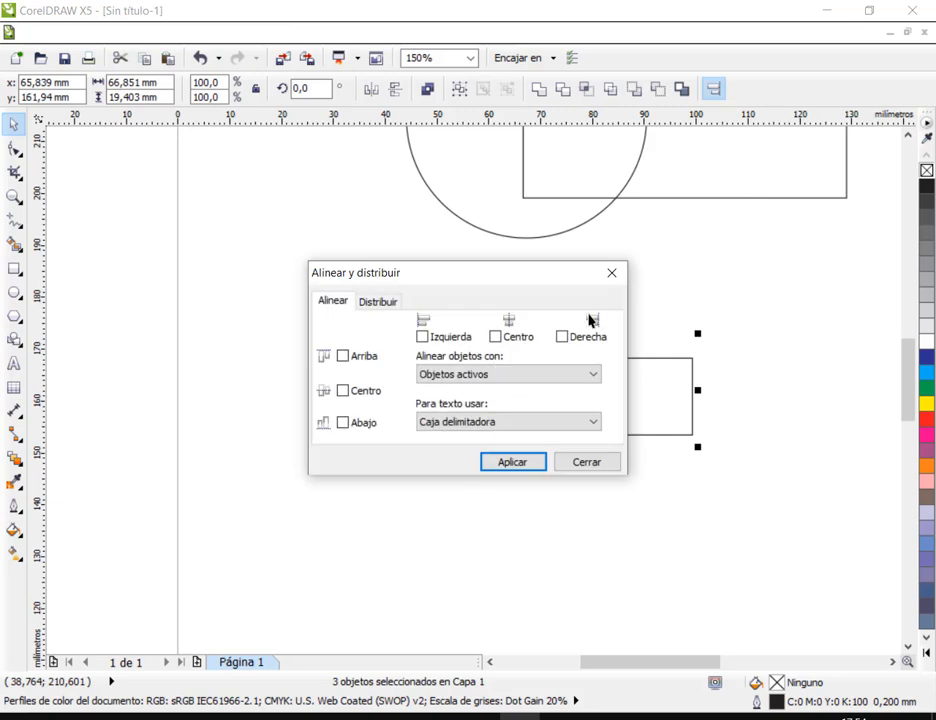
drag(537, 287, 581, 121)
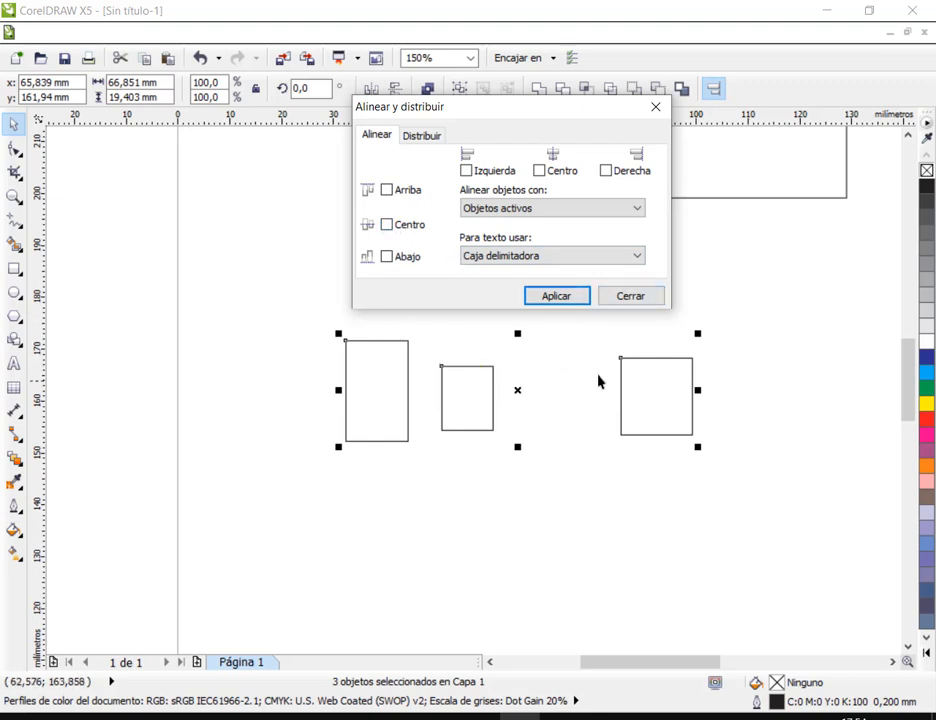
click(638, 299)
- Place a copy of the first rectangle slightly lower on its outer side and select both equal rectangles
click(563, 328)
drag(376, 398, 292, 404)
click(226, 326)
drag(228, 303, 418, 501)
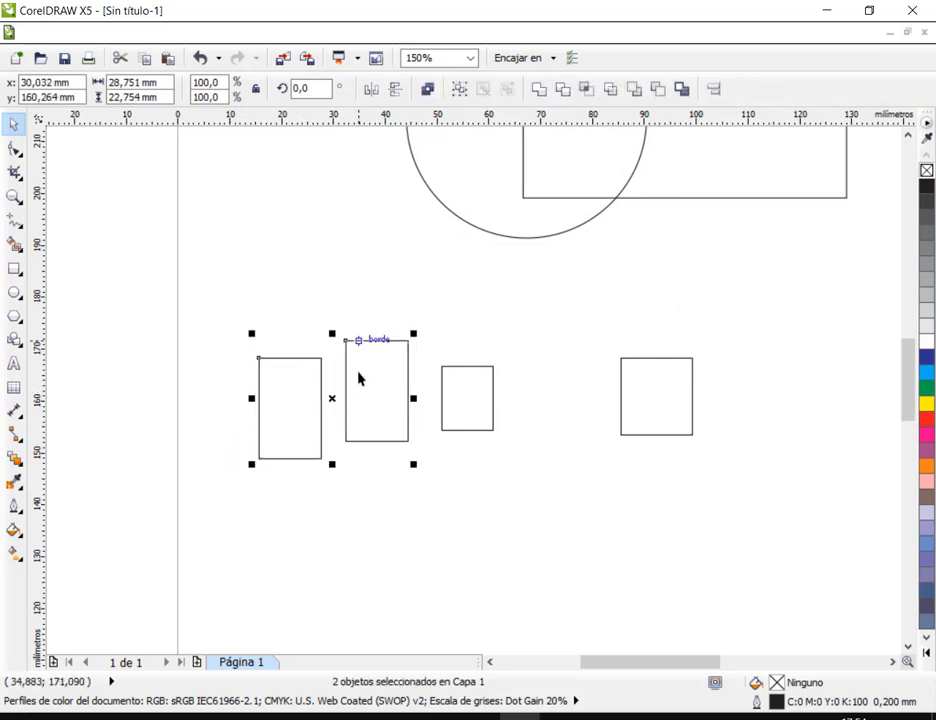
- Try bottom and centre alignment on the two equal rectangles, then delete the duplicate
click(713, 89)
drag(490, 253, 514, 115)
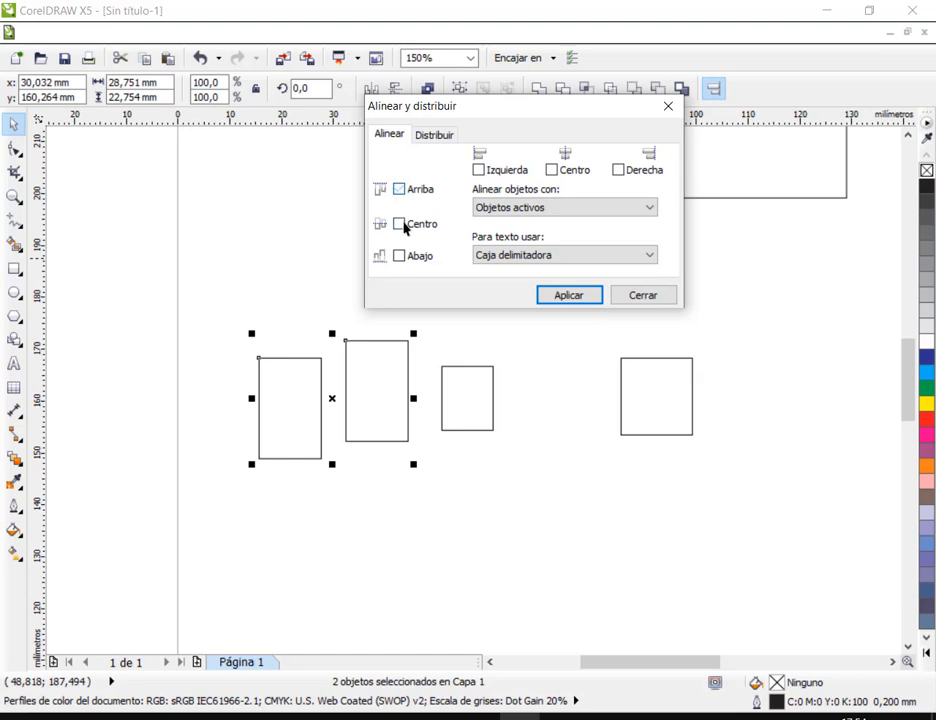
click(400, 257)
click(587, 298)
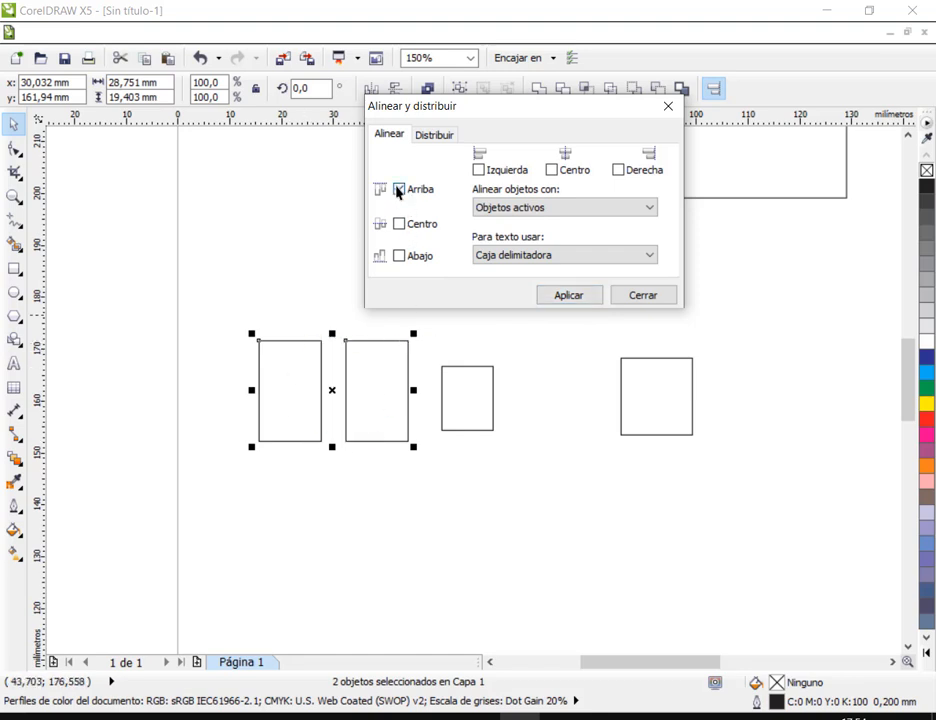
click(399, 224)
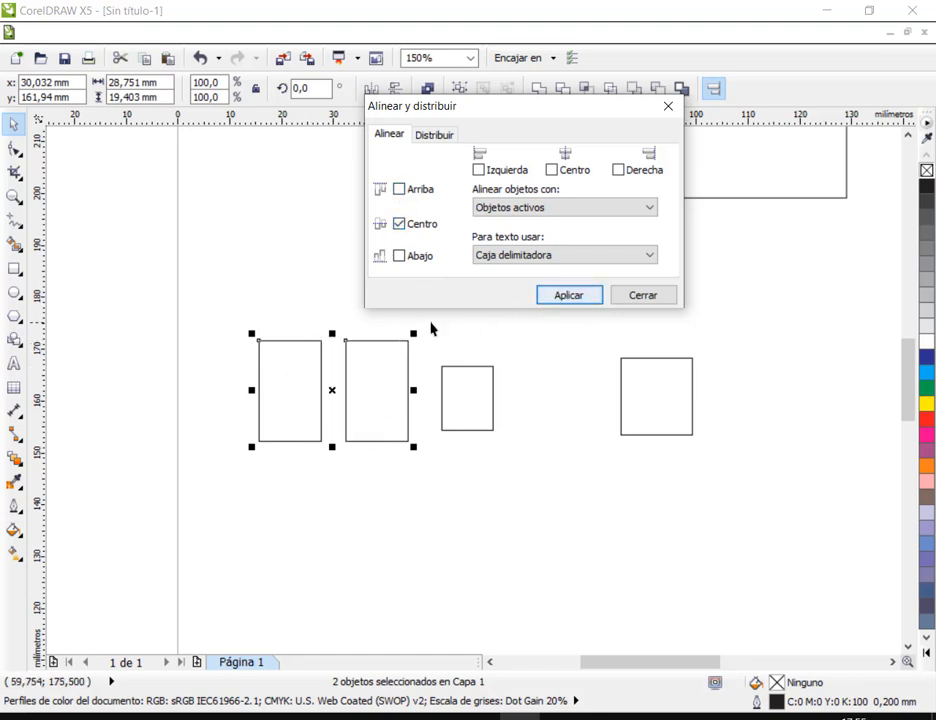
click(633, 296)
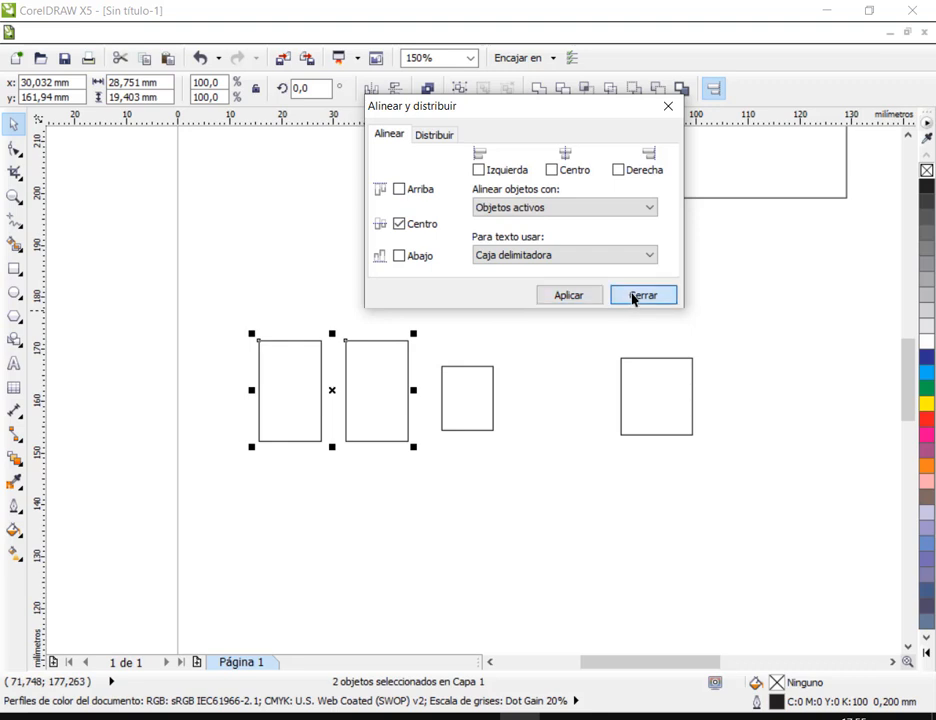
click(300, 383)
click(306, 341)
- Select the three remaining rectangles and align them by their top edges
drag(315, 311, 838, 502)
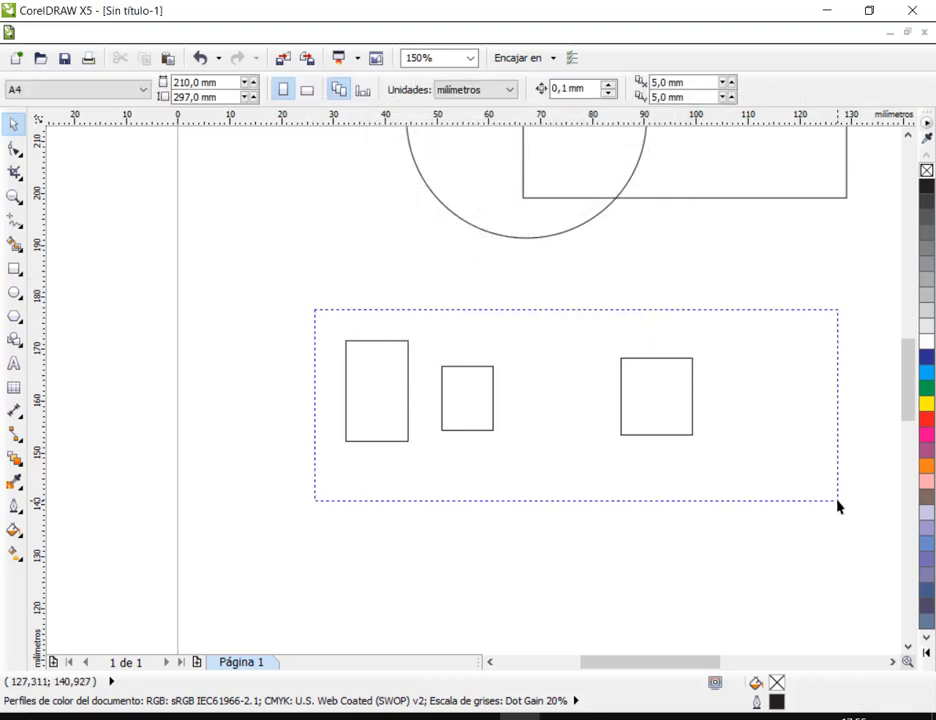
click(713, 91)
drag(514, 271, 581, 101)
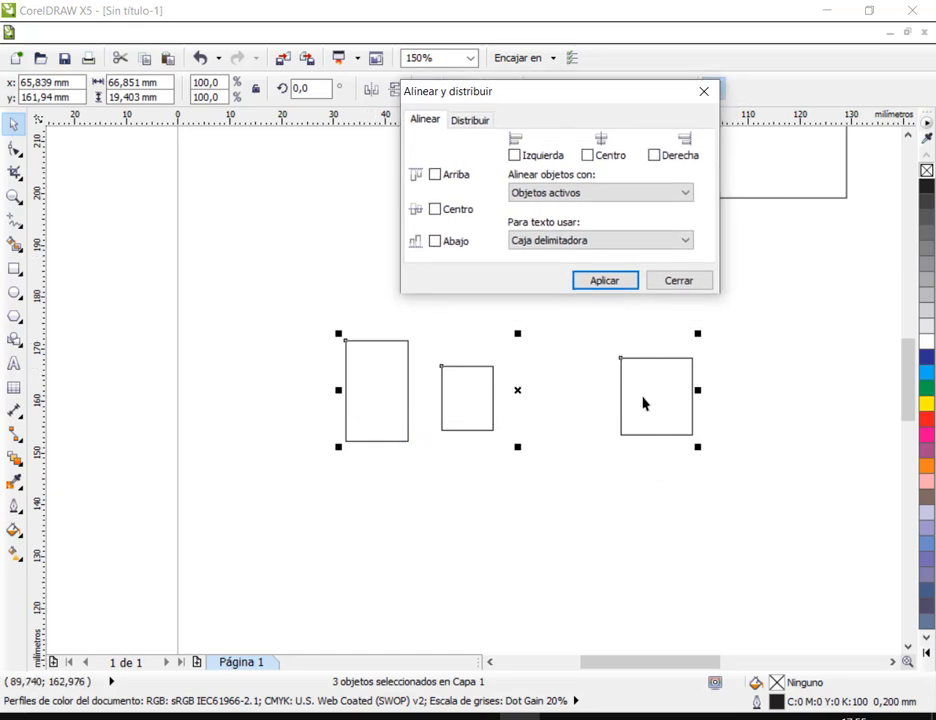
click(435, 175)
click(610, 283)
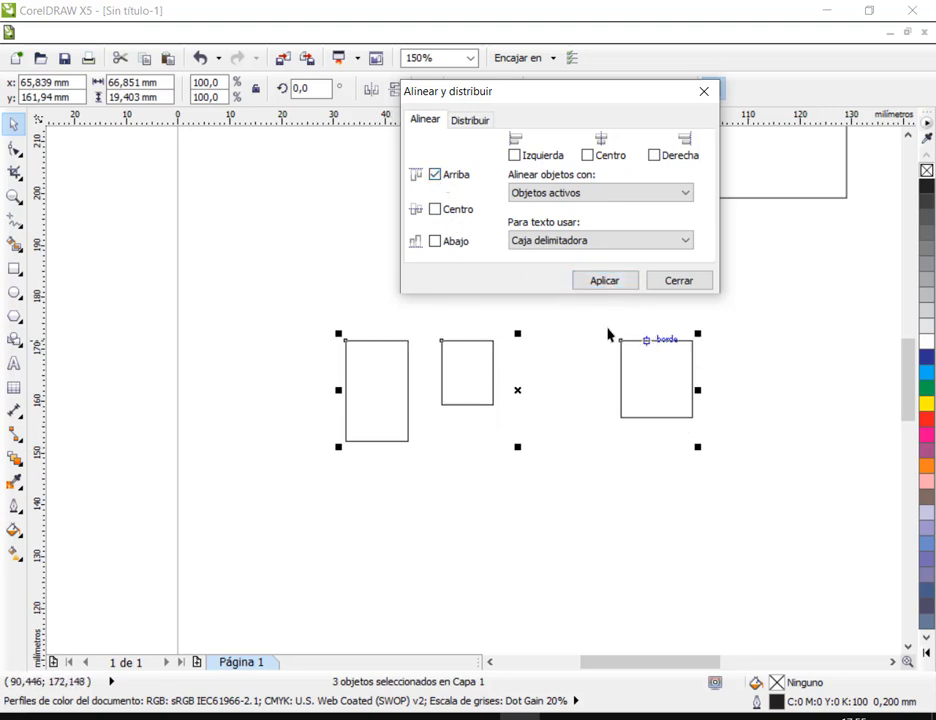
- Align the three rectangles by their vertical centres and then by their bottom edges
click(446, 213)
click(598, 282)
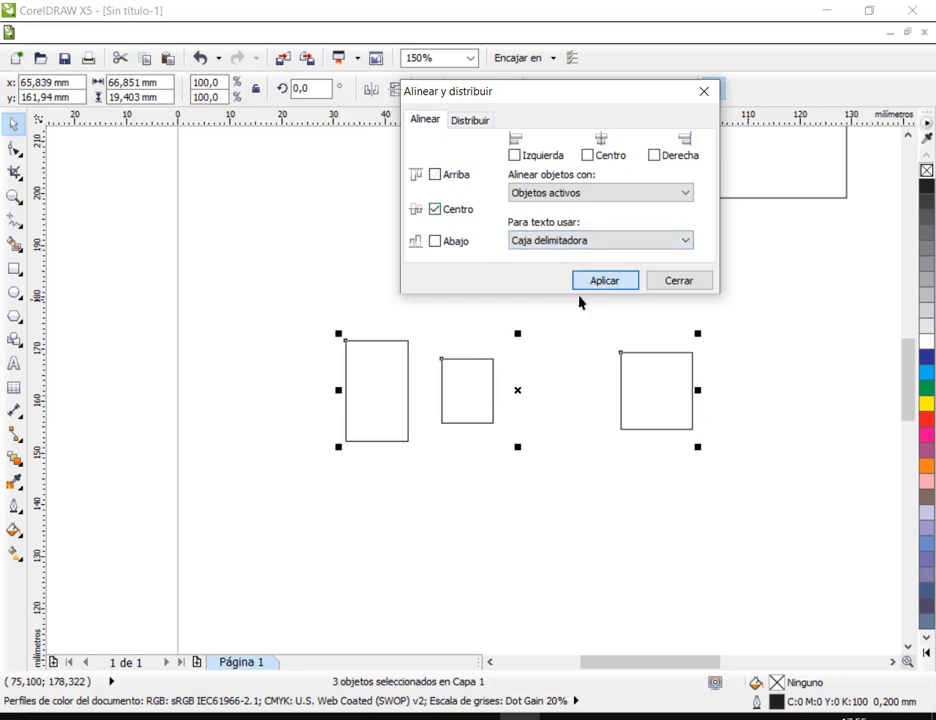
click(452, 244)
click(604, 281)
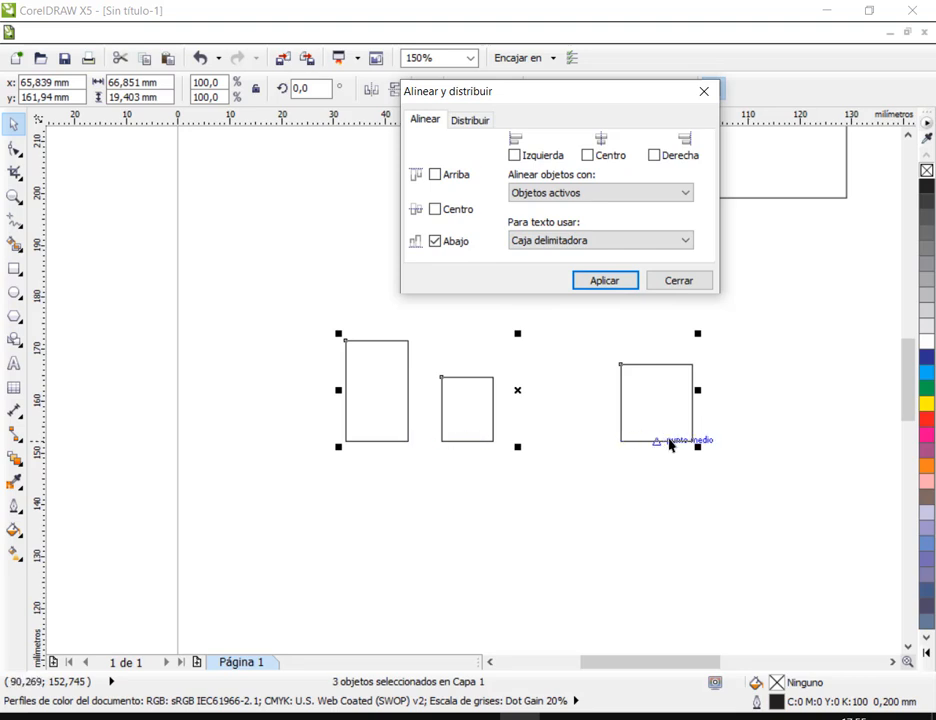
click(455, 249)
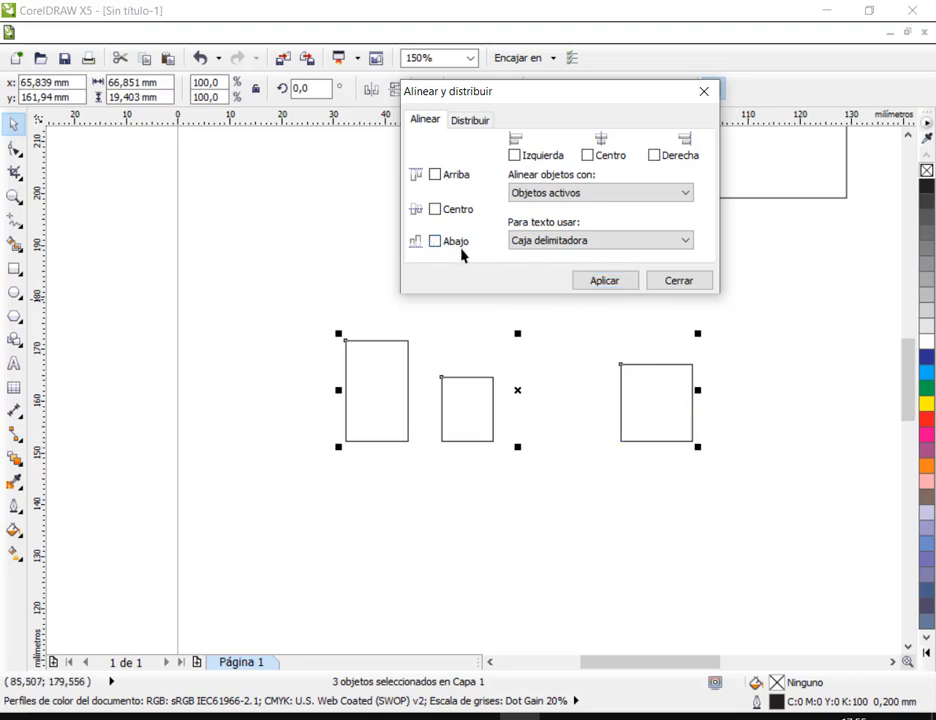
- Distribute the three rectangles with equal horizontal spacing across the whole selection, then close the dialog and deselect them
click(469, 120)
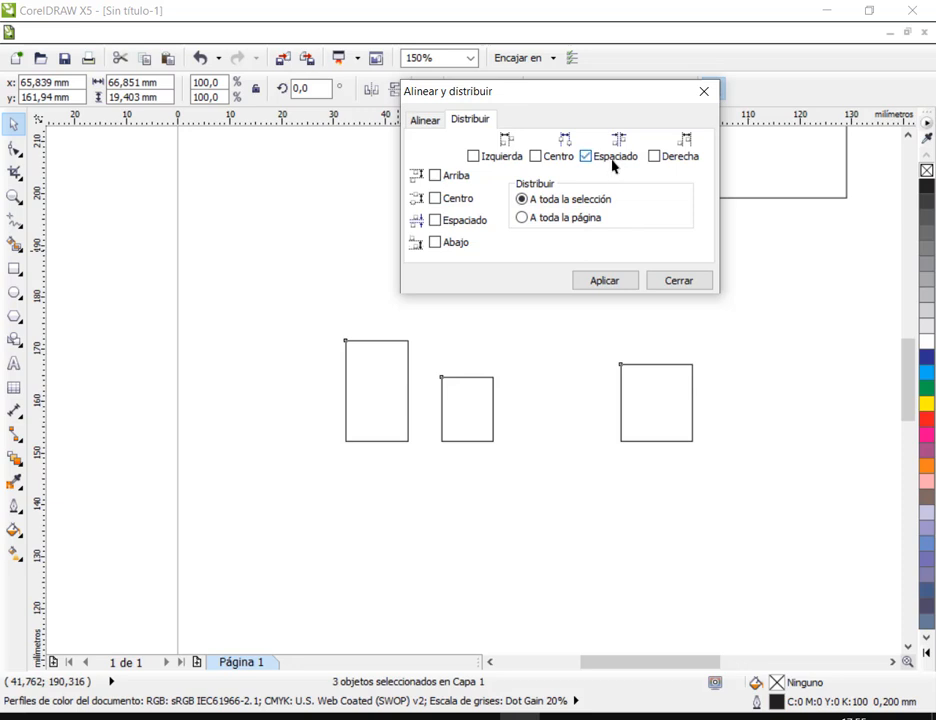
click(605, 281)
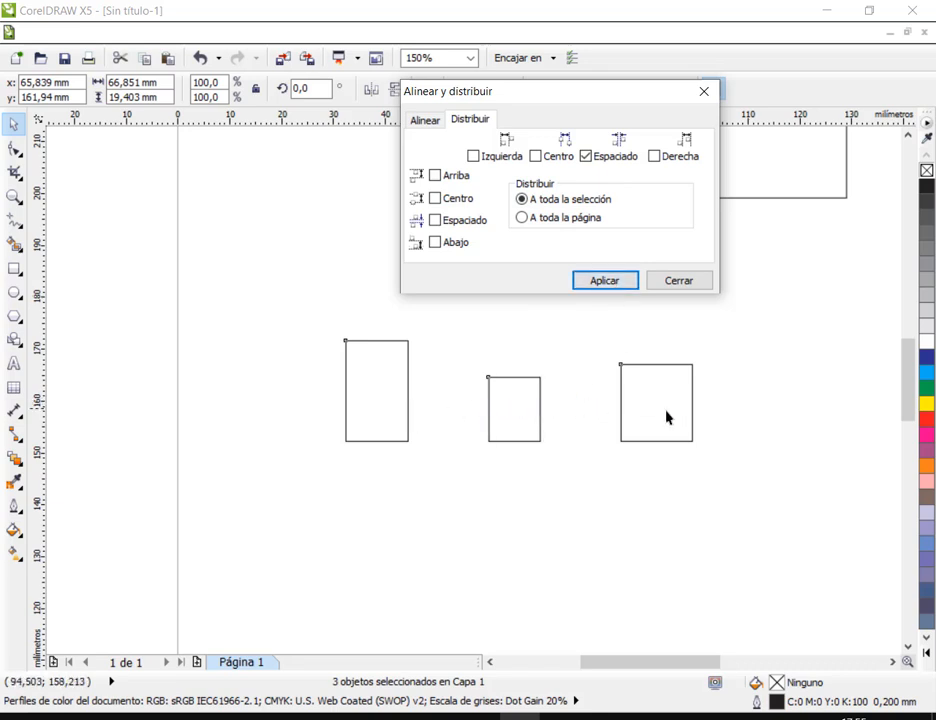
click(695, 283)
click(736, 313)
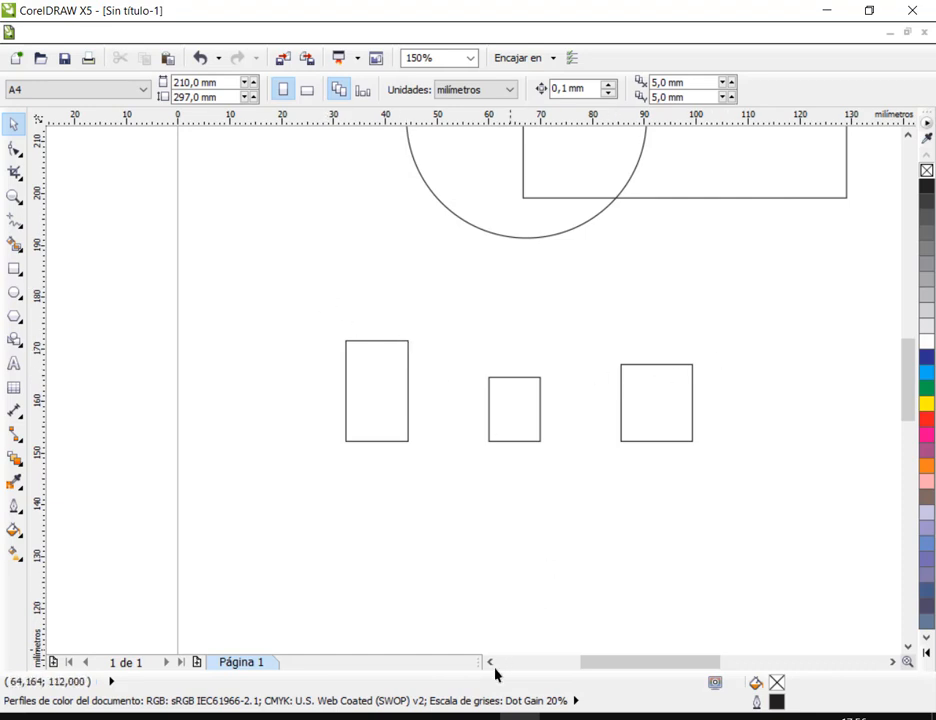
- Switch back to the Practico 9 drawing, review the horizontal spacing option on the three figure pieces, and close the alignment settings
mouse_move(556, 716)
click(625, 681)
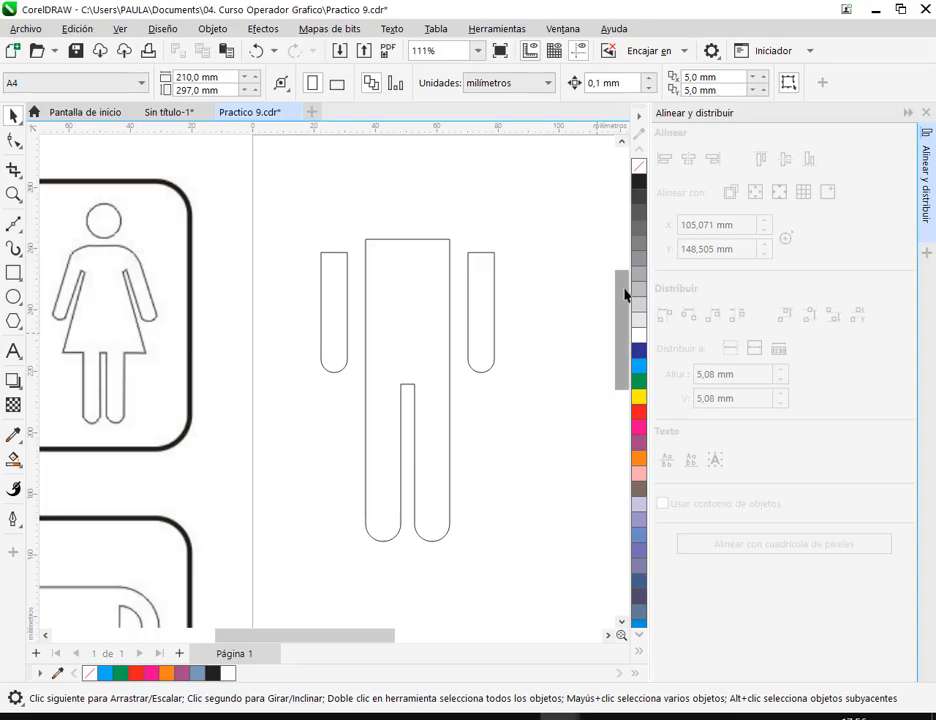
drag(532, 200, 290, 600)
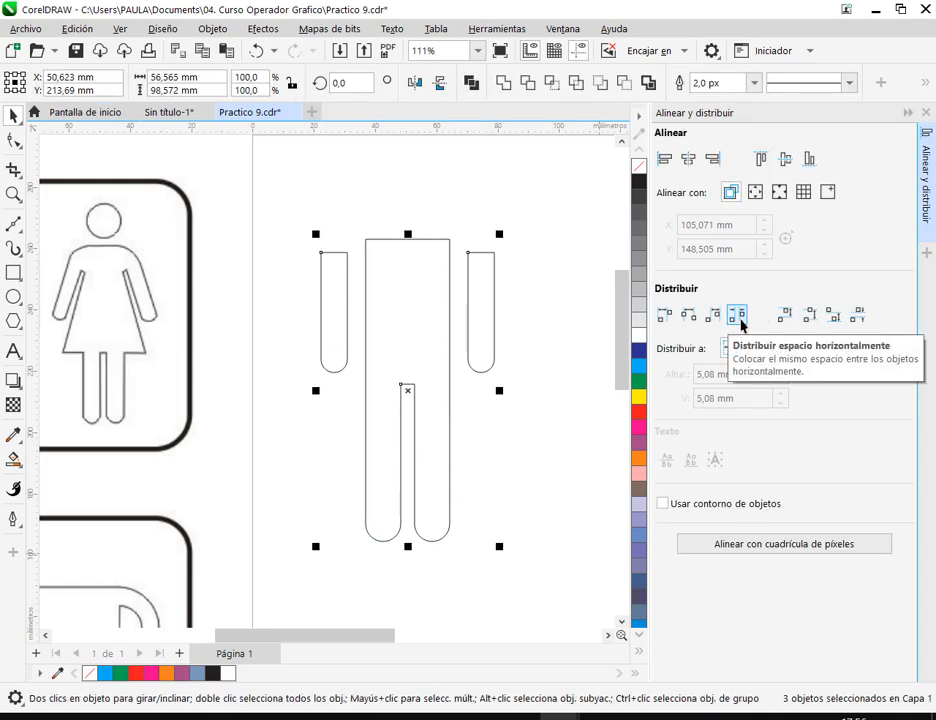
click(502, 326)
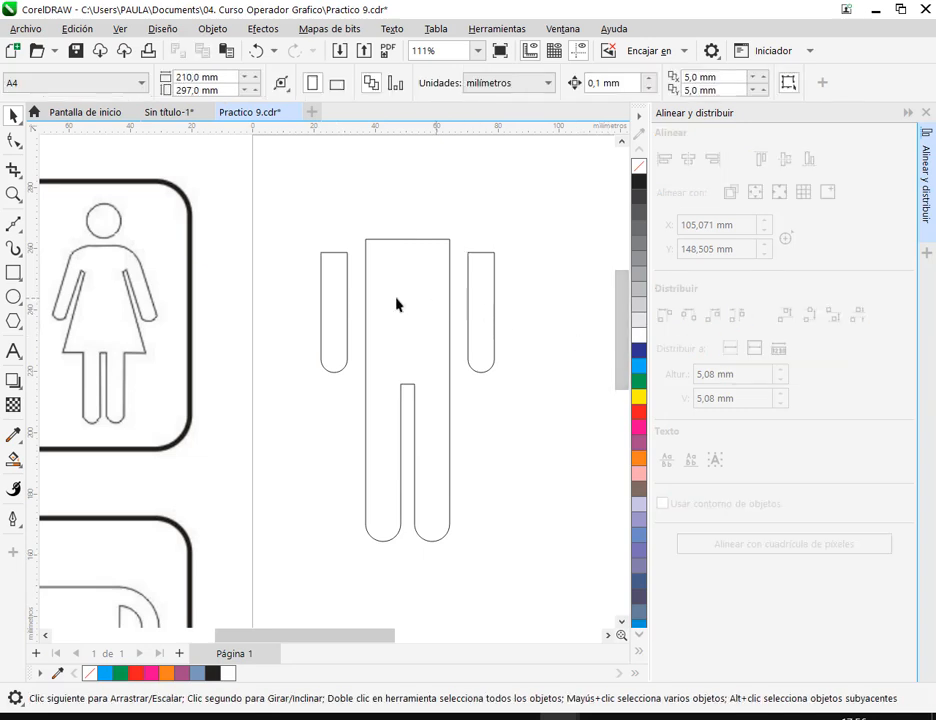
click(926, 114)
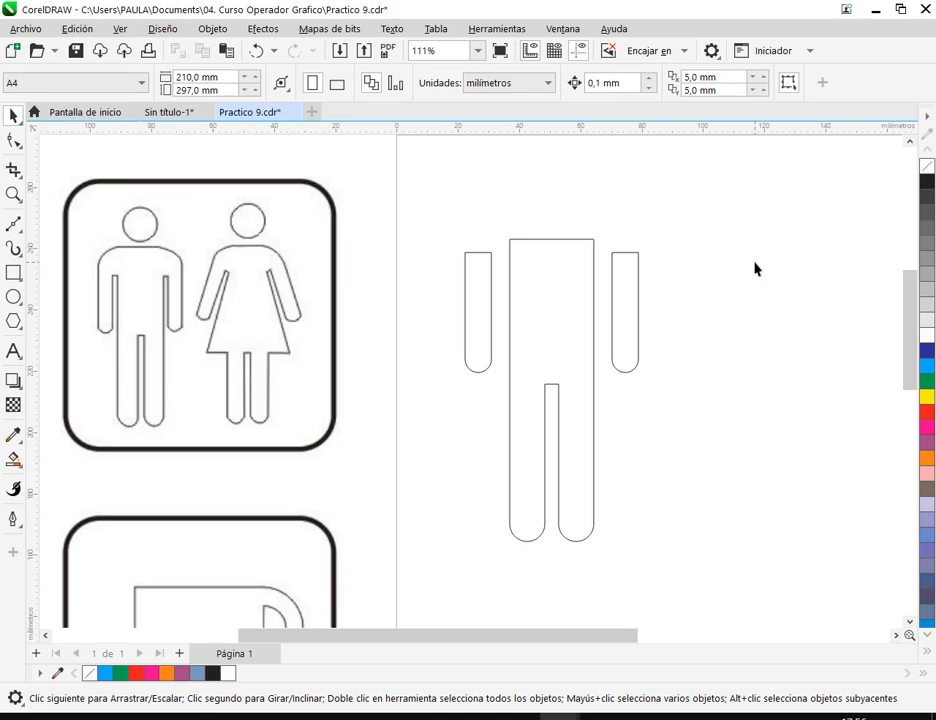
- Nudge the left arm and the right arm horizontally inward, closer to the torso
click(474, 305)
key(Right)
key(Right)
key(Right)
key(Right)
key(Right)
key(Right)
key(Right)
key(Right)
key(Right)
key(Right)
key(Right)
key(Right)
key(Right)
key(Right)
key(Right)
key(Right)
key(Right)
key(Right)
key(Right)
key(Right)
click(613, 302)
key(Left)
key(Left)
key(Left)
key(Left)
key(Left)
key(Left)
key(Left)
key(Left)
key(Left)
key(Left)
key(Left)
key(Left)
key(Left)
key(Left)
key(Left)
key(Left)
key(Left)
key(Left)
key(Left)
key(Left)
key(Left)
key(Left)
key(Left)
key(Left)
key(Left)
key(Left)
key(Left)
key(Left)
key(Left)
key(Left)
key(Left)
key(Left)
key(Left)
key(Left)
key(Left)
key(Left)
key(Left)
key(Left)
key(Left)
key(Left)
click(506, 307)
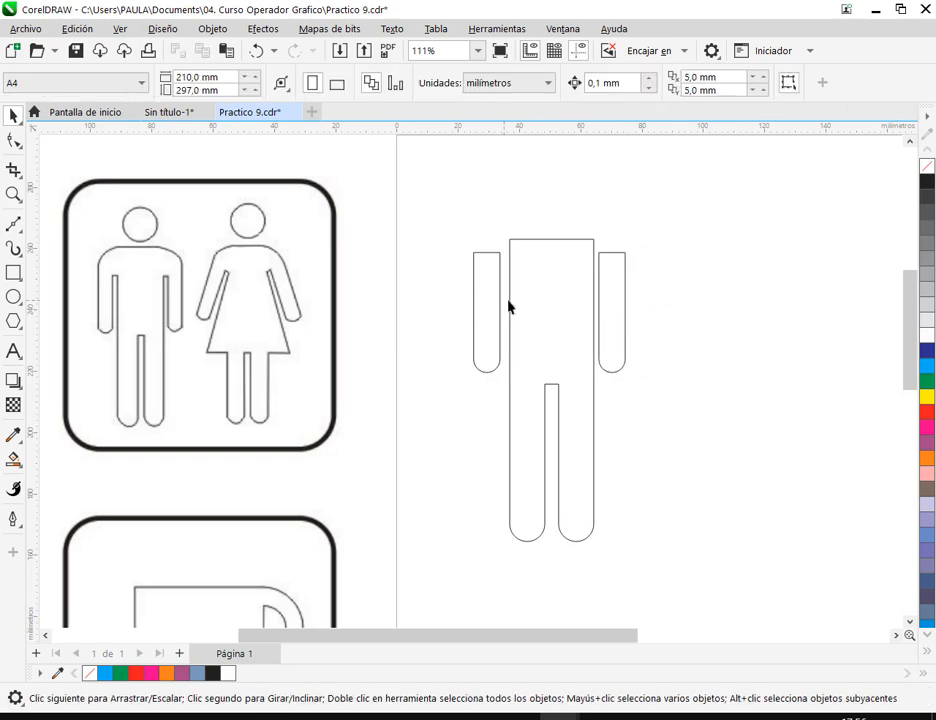
- Nudge the left arm slightly closer to the torso, to about X 30 mm
click(487, 300)
key(Right)
key(Right)
key(Right)
key(Right)
key(Right)
key(Right)
key(Right)
key(Right)
key(Right)
key(Right)
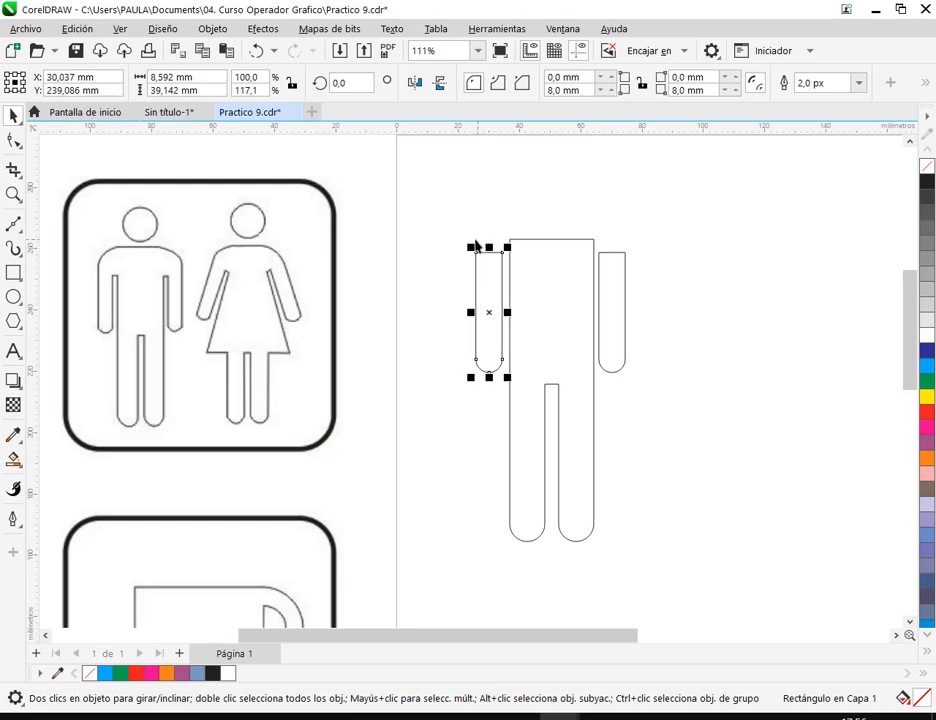
- Select both repositioned arms with the torso, equalize the horizontal gaps between them, and close the alignment settings
shift+click(577, 298)
shift+click(606, 355)
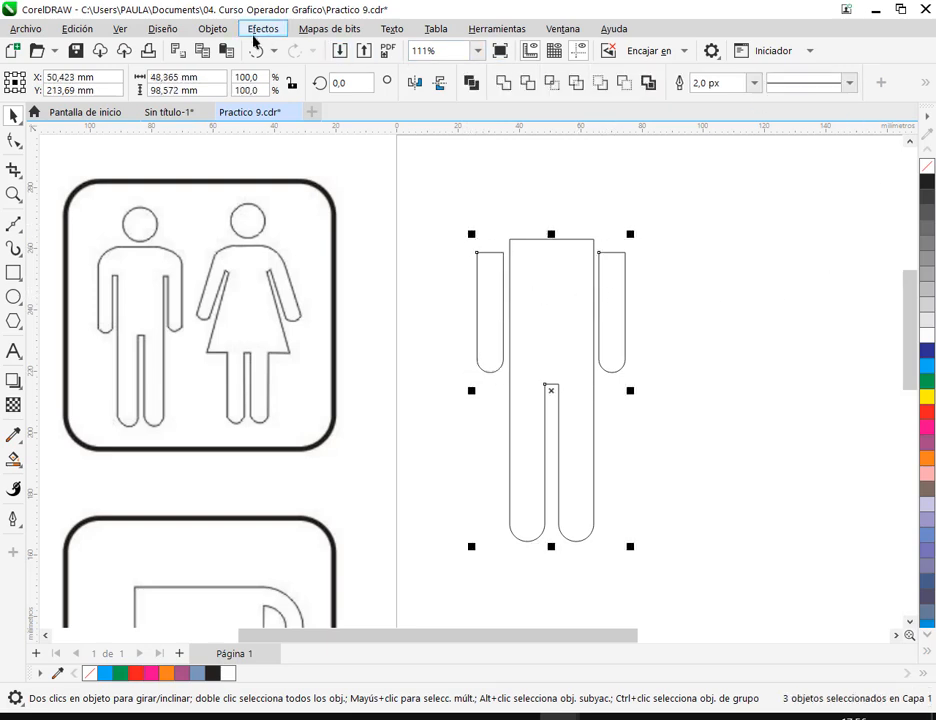
click(212, 29)
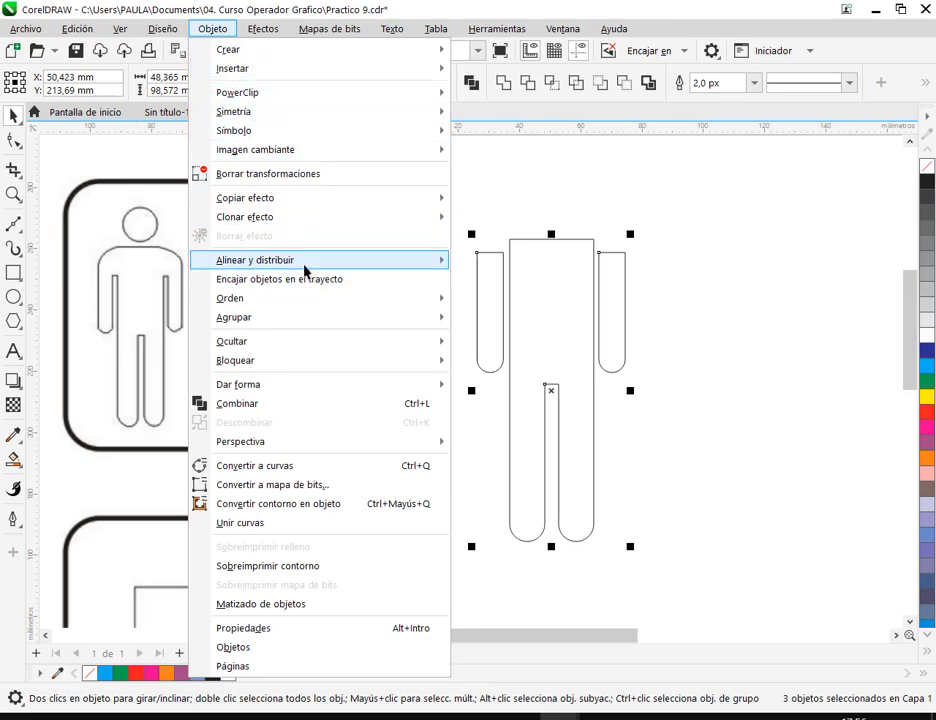
mouse_move(438, 262)
click(530, 468)
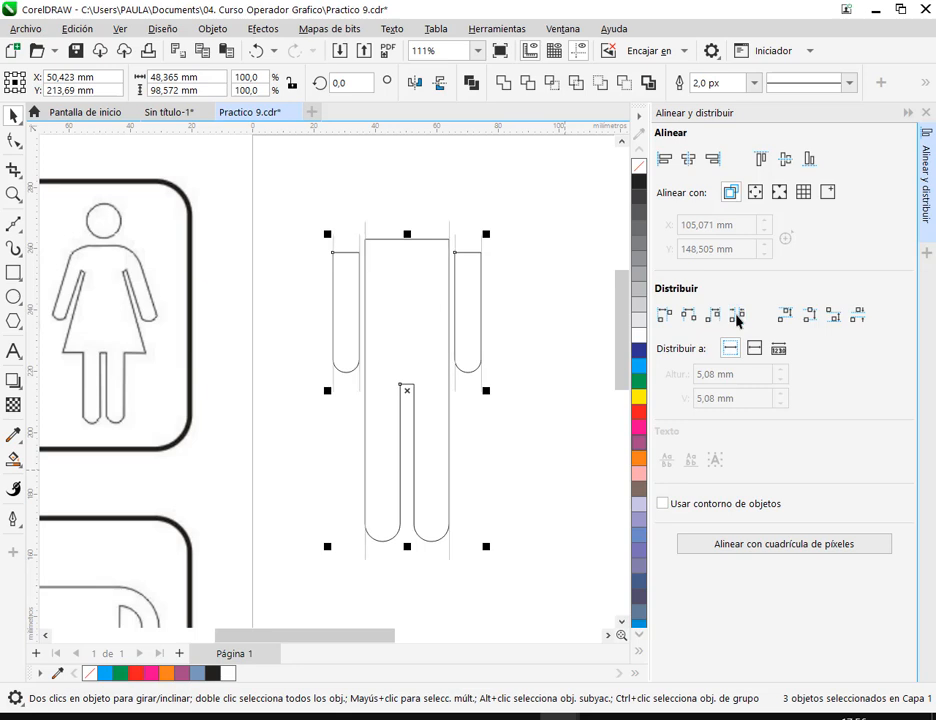
click(927, 113)
click(834, 236)
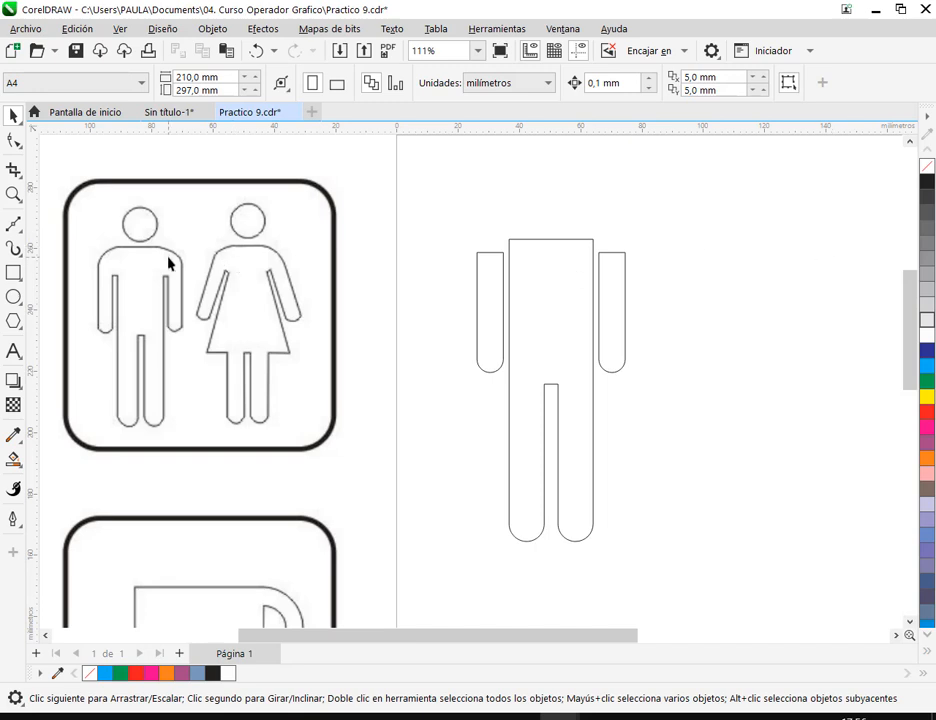
- Draw a shoulder rectangle spanning both arms and the torso top, and reduce it to about 48.4 by 13.4 mm
click(14, 273)
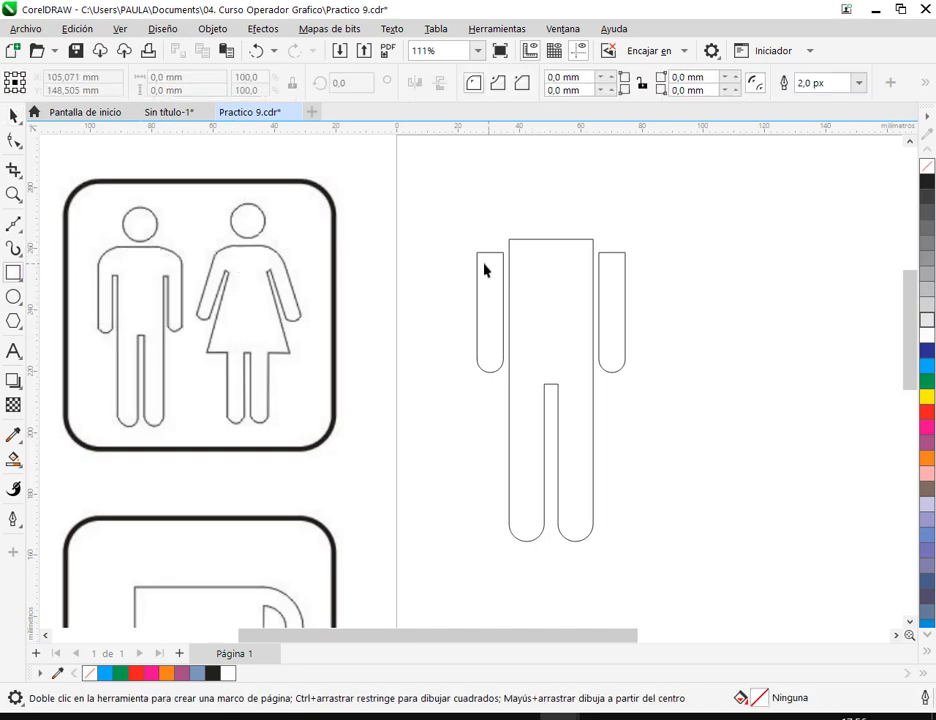
drag(477, 270, 626, 248)
click(14, 116)
click(716, 313)
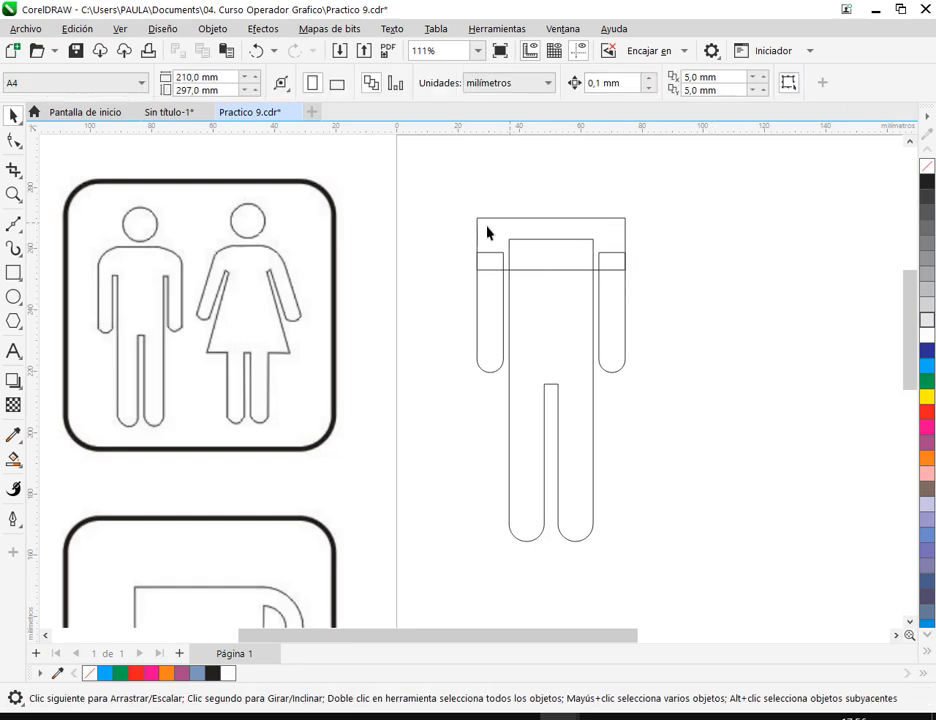
click(552, 218)
drag(552, 214, 553, 229)
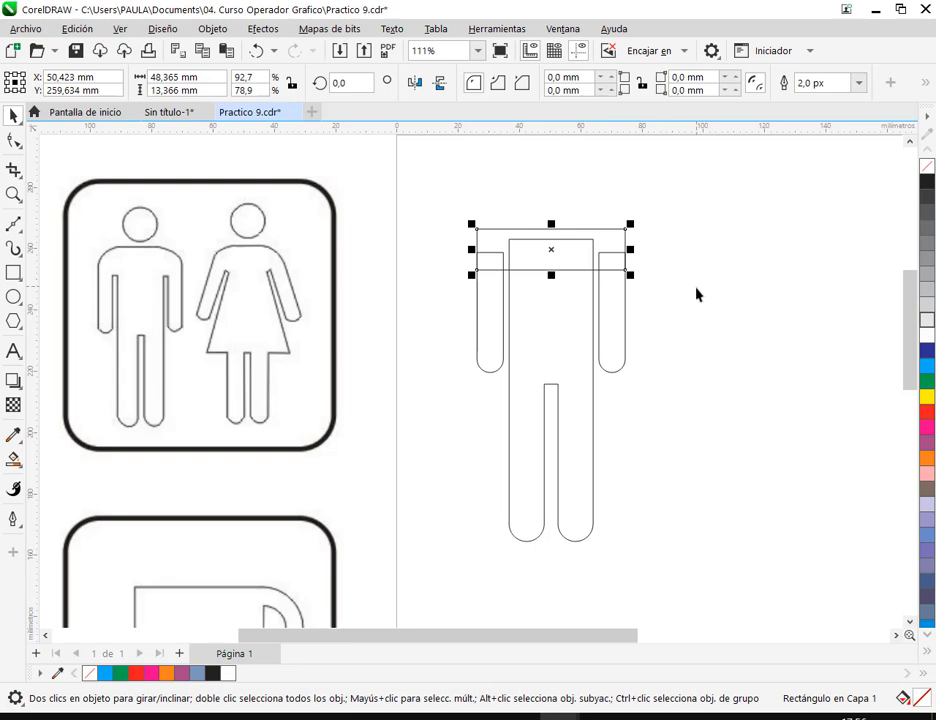
click(697, 244)
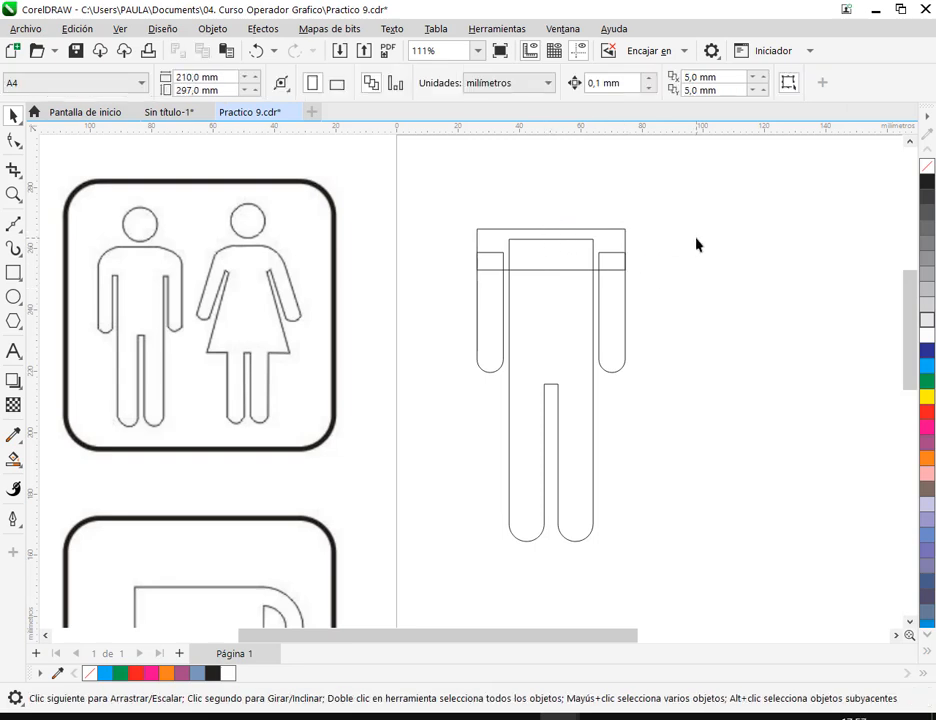
- Round both upper corners of the shoulder rectangle with an 8 mm radius and check the fit against the arms
click(625, 247)
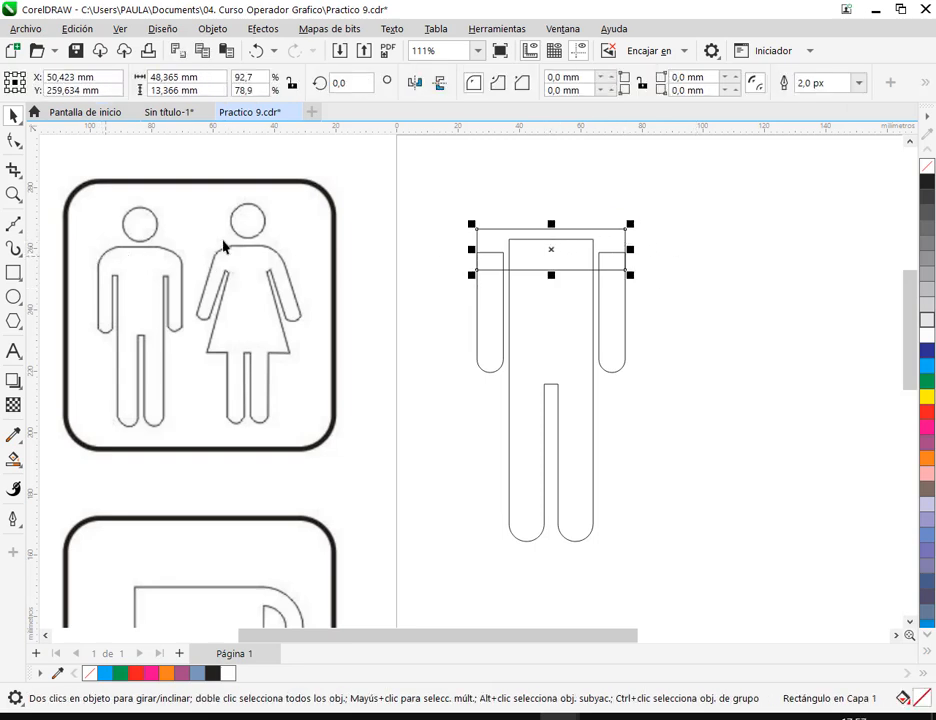
drag(606, 79, 618, 30)
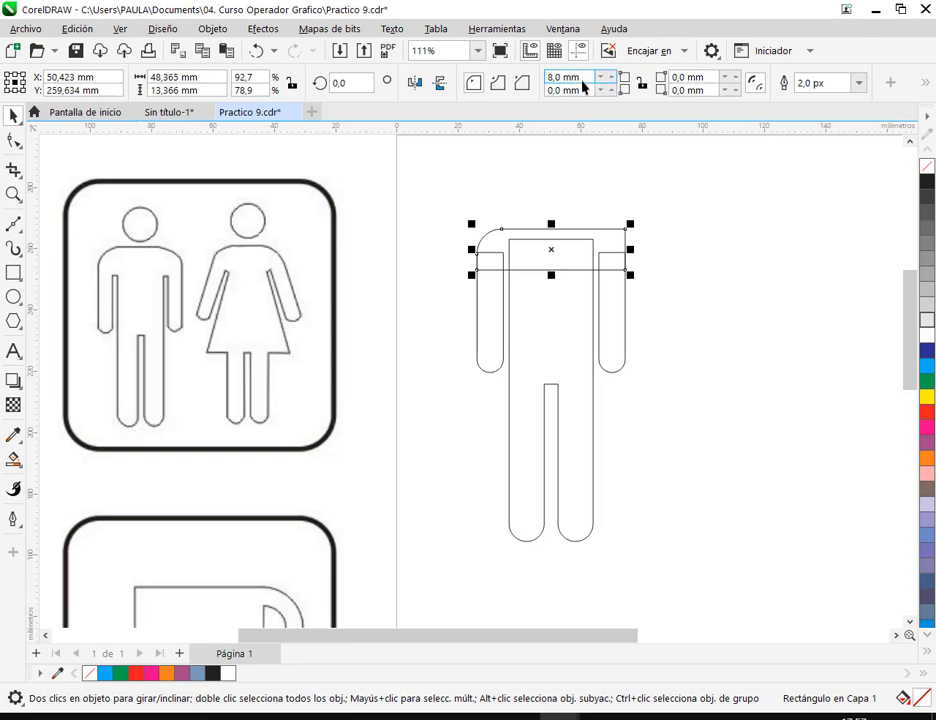
double_click(685, 79)
text(8)
key(Return)
click(749, 223)
scroll(647, 263, up, 6)
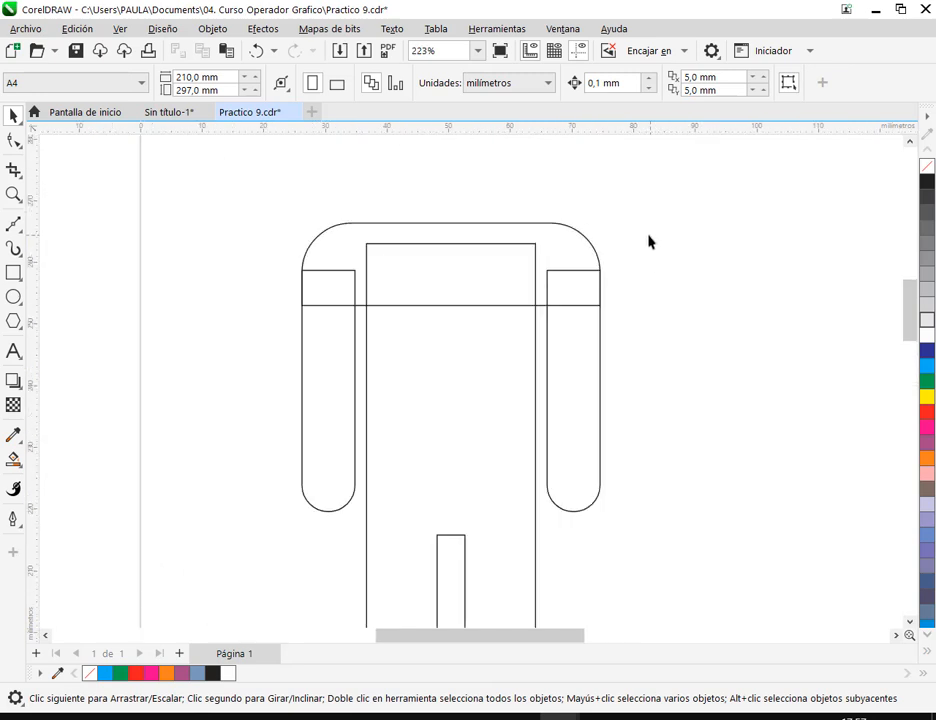
scroll(591, 279, down, 5)
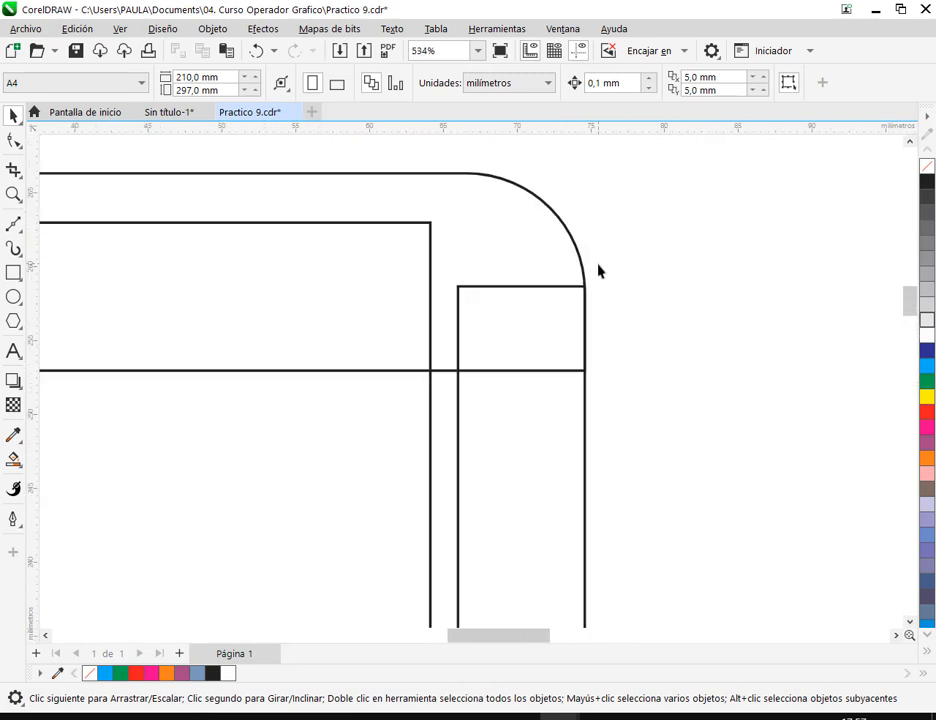
click(466, 247)
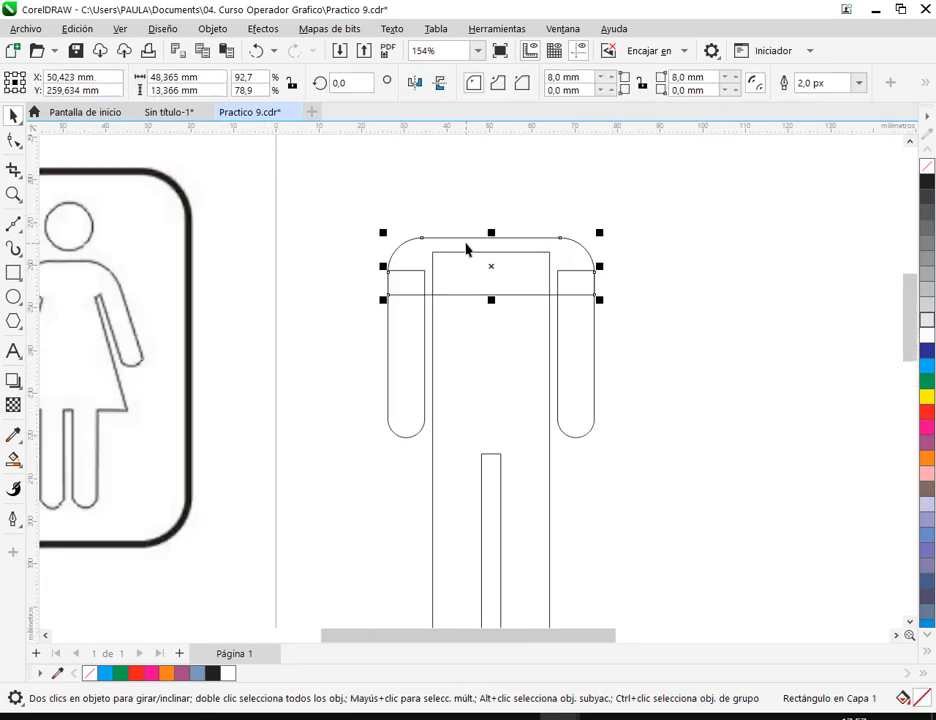
click(680, 288)
- Select the shoulder rectangle, both arms and the torso with legs, and weld them into a single body shape
scroll(677, 282, down, 2)
drag(441, 219, 690, 588)
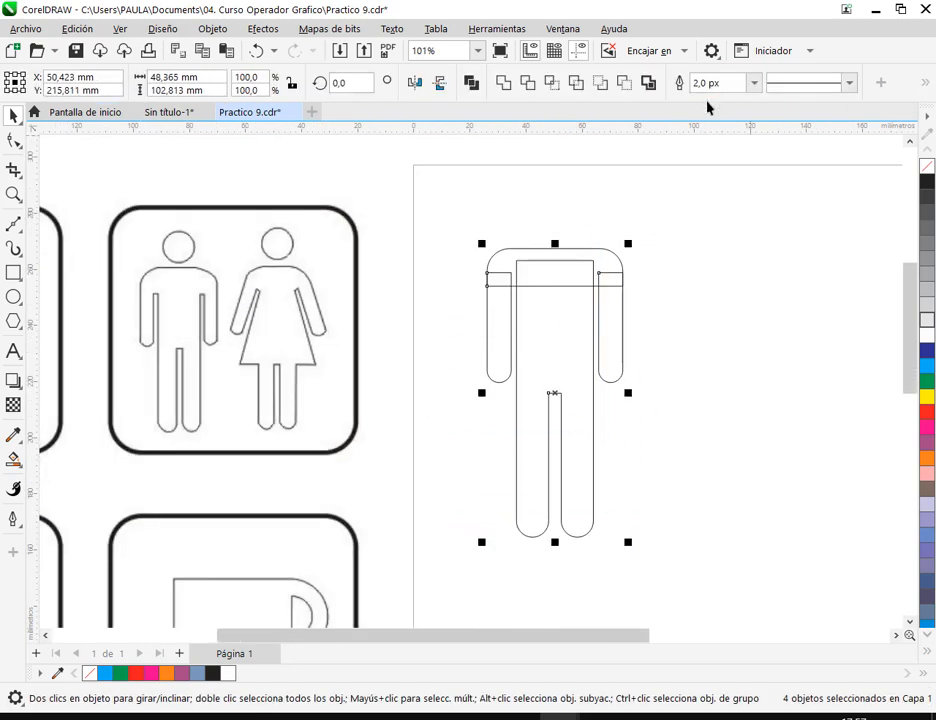
click(506, 86)
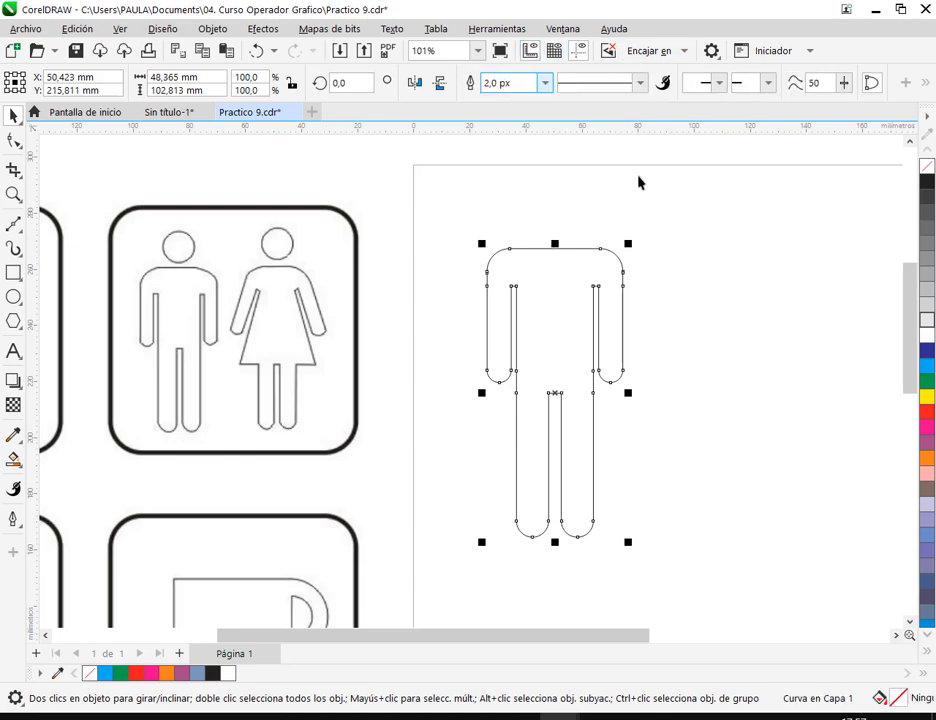
click(783, 333)
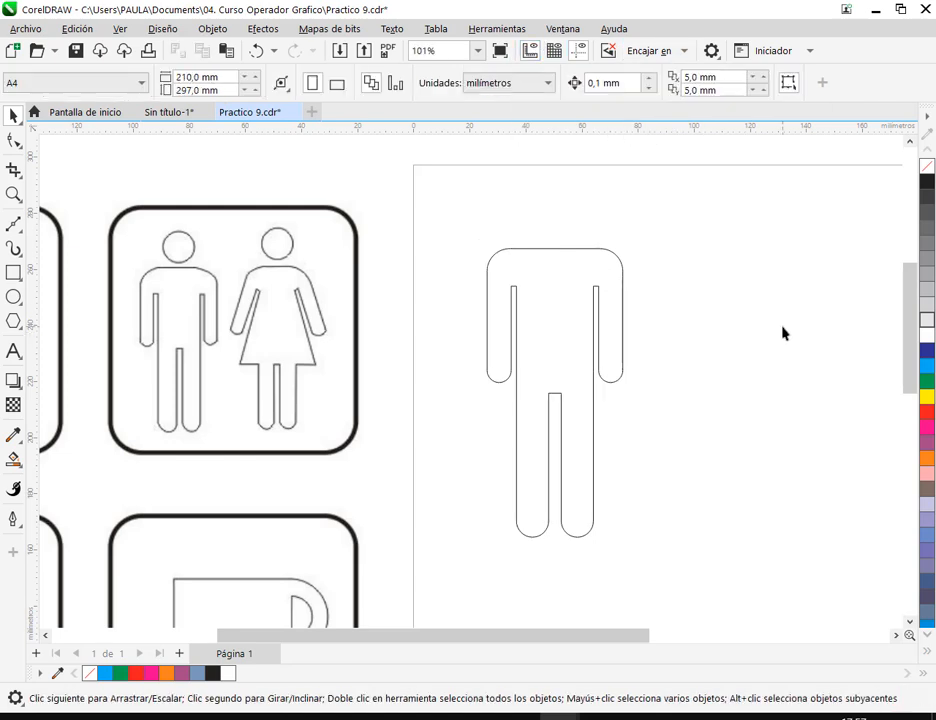
- Add two nodes to the straight upper edge of the welded body, one toward each shoulder
click(12, 141)
click(568, 249)
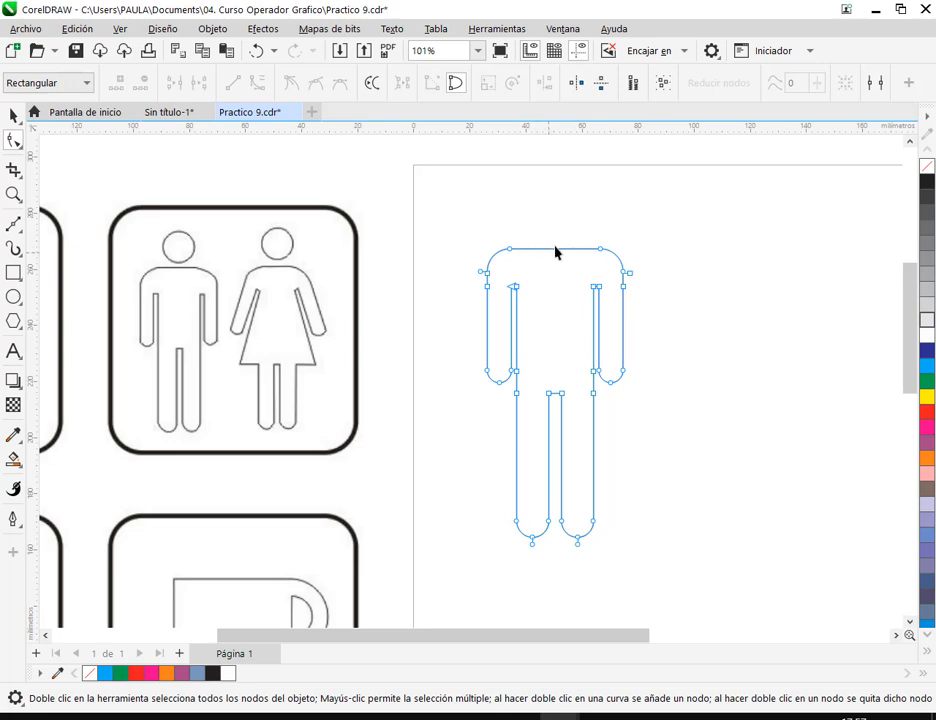
scroll(553, 256, up, 2)
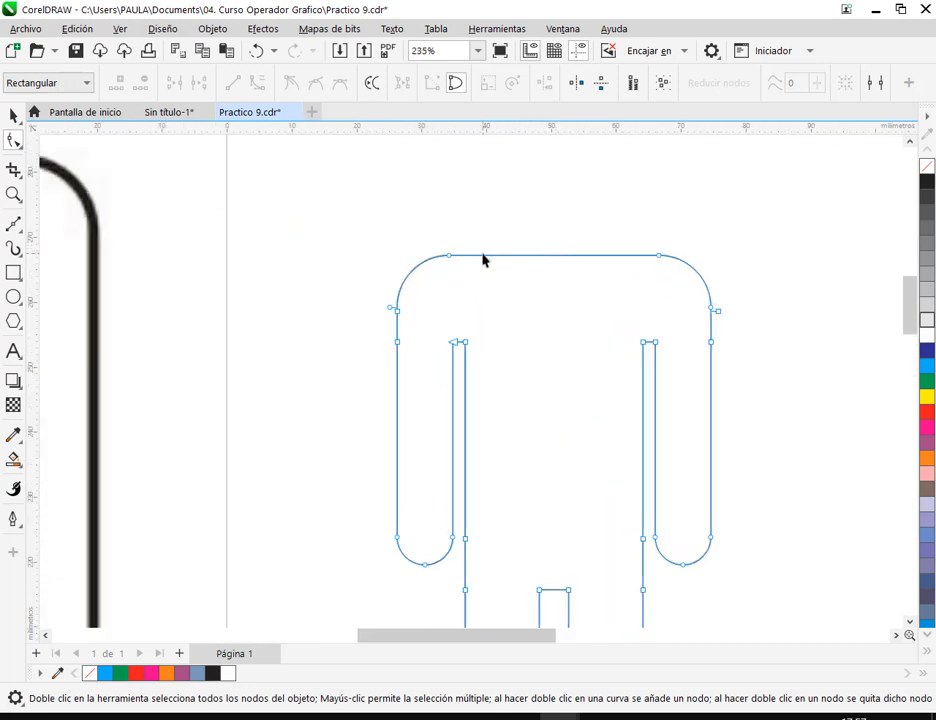
click(497, 256)
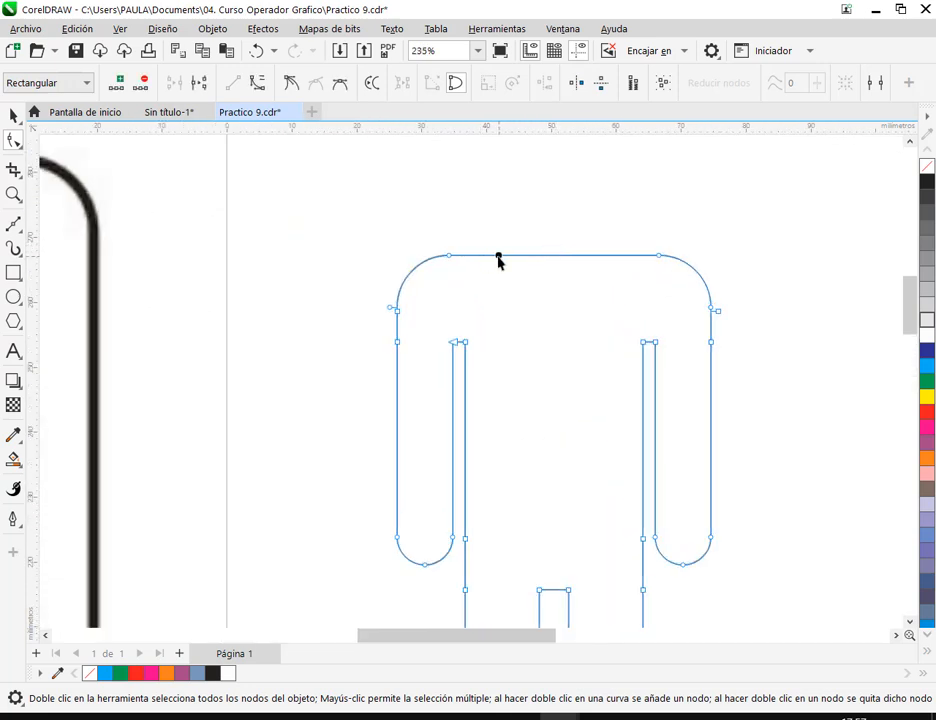
double_click(602, 256)
- Try raising the shoulder line between the two added nodes into a neck slope, and undo the change
drag(481, 238, 602, 249)
click(14, 115)
click(487, 223)
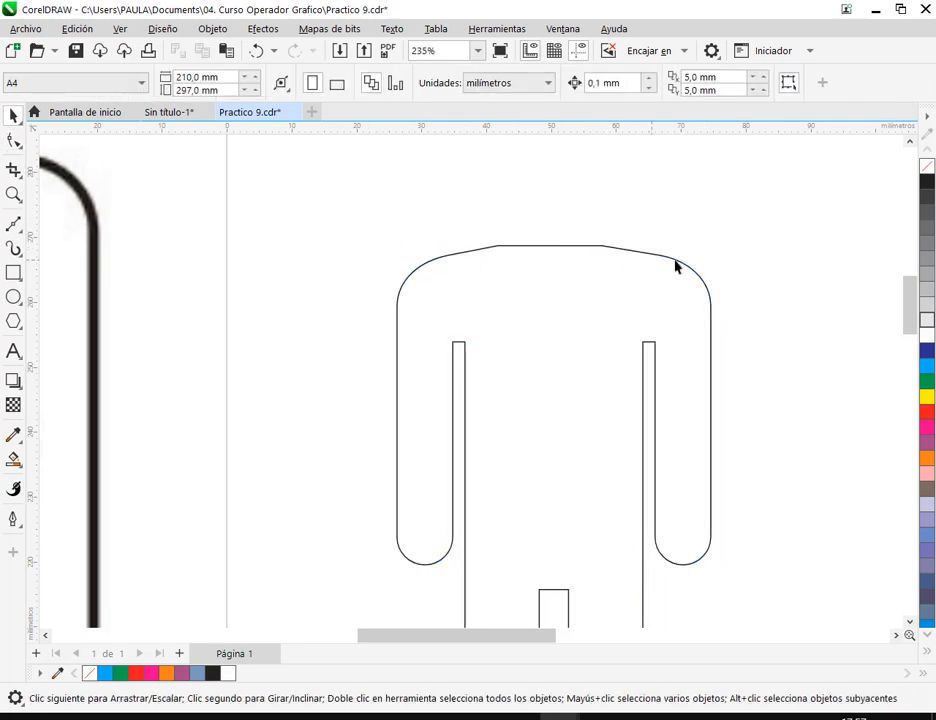
scroll(660, 266, down, 3)
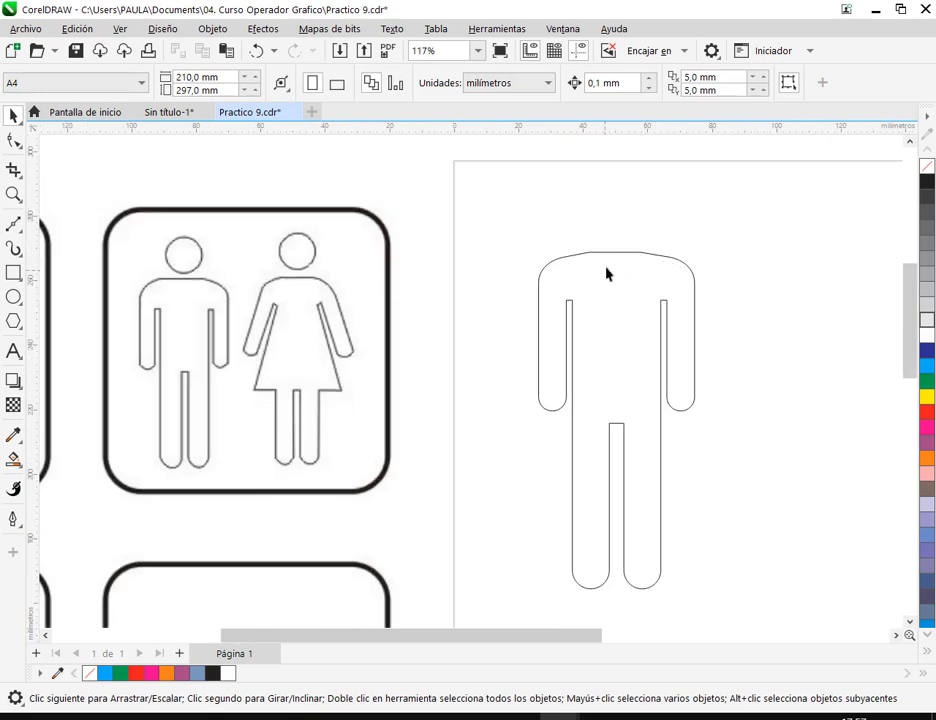
click(256, 50)
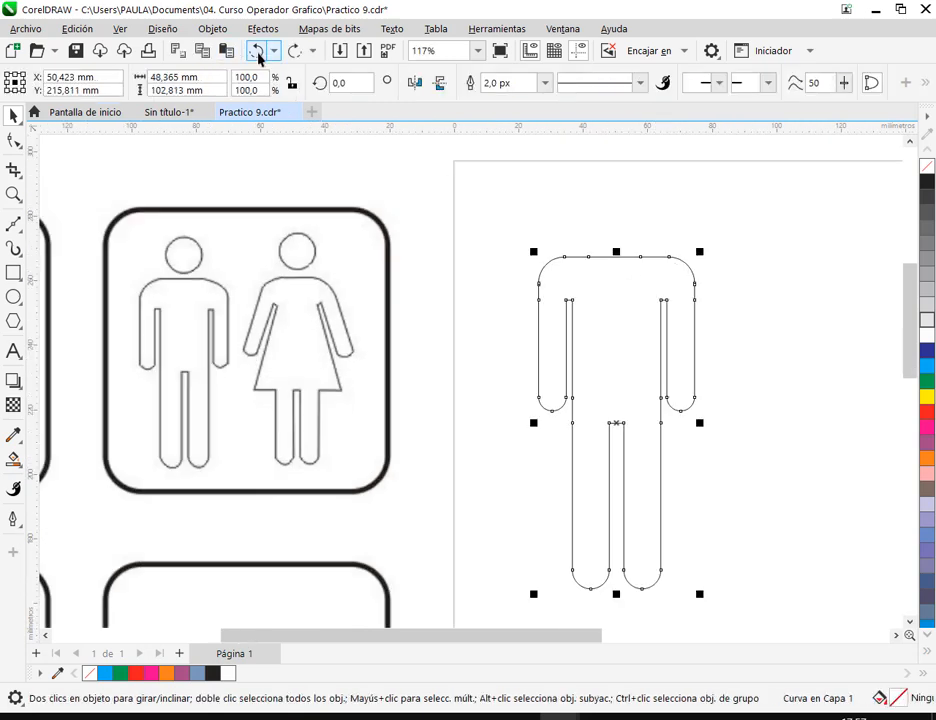
click(628, 199)
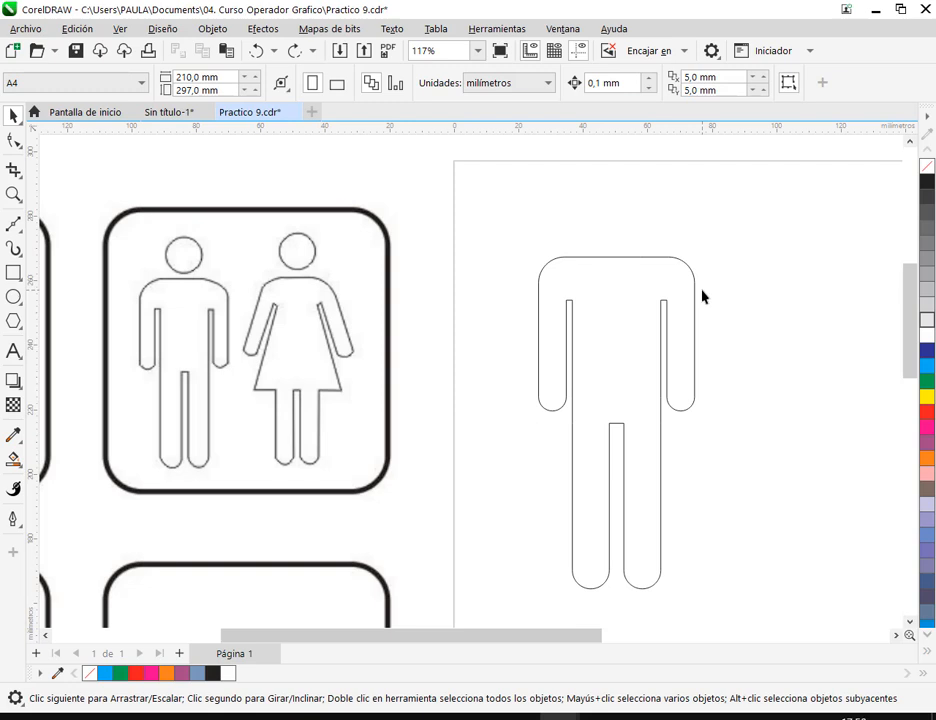
- Draw a circle for the head above the shoulders, move it over the body's middle and scale it to about 16.3 mm
click(13, 297)
mouse_move(599, 184)
mouse_down()
mouse_move(642, 242)
mouse_move(670, 255)
mouse_up()
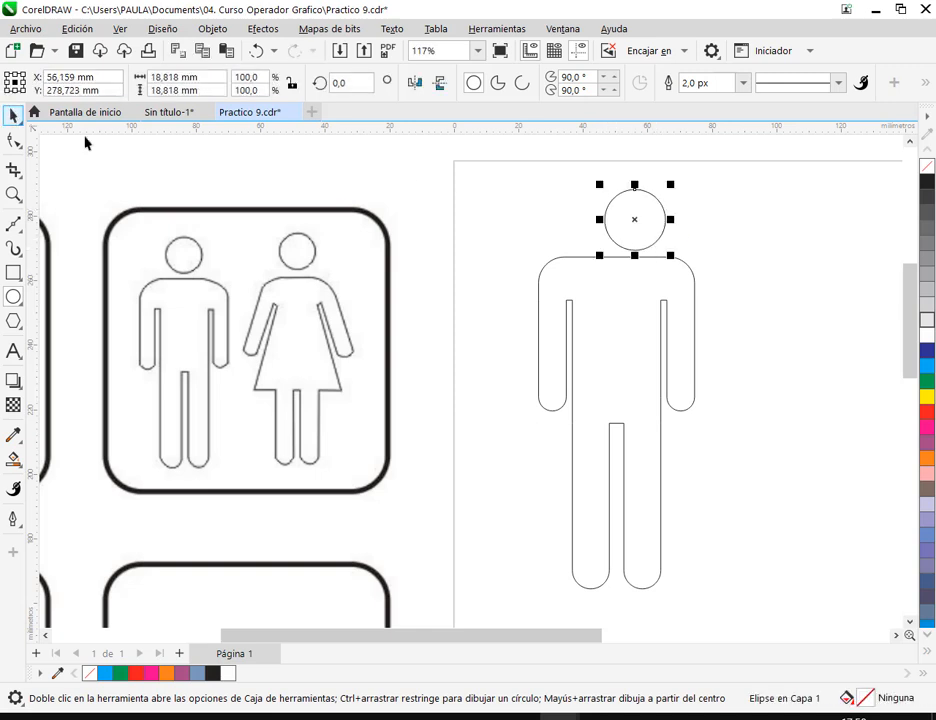
click(13, 115)
drag(633, 217, 616, 222)
drag(651, 257, 652, 251)
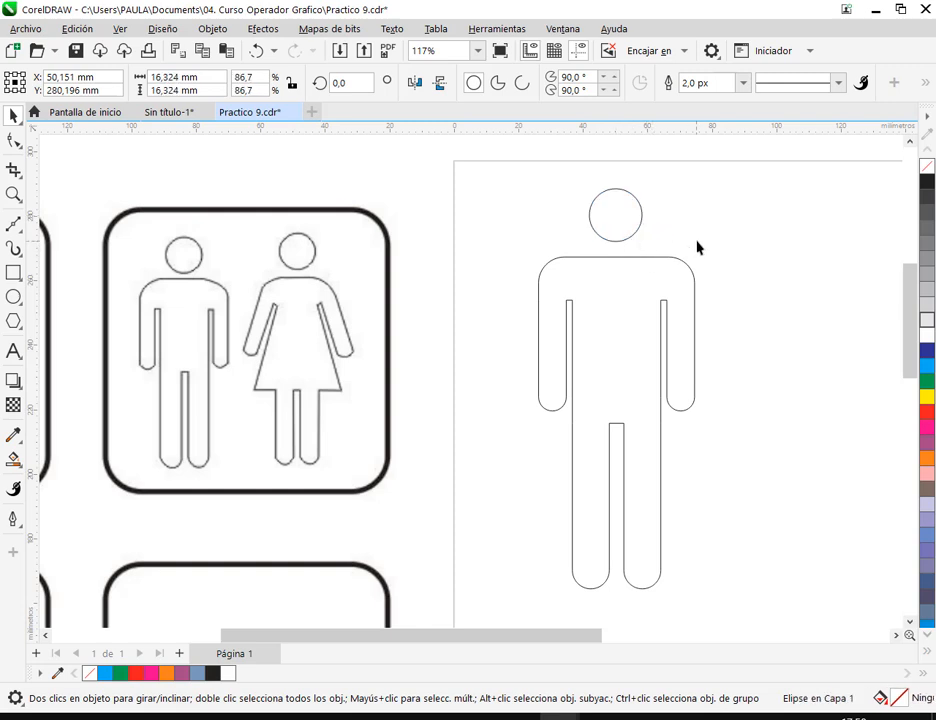
click(724, 300)
- Try a light blue fill on the figure's body and remove it again
click(626, 332)
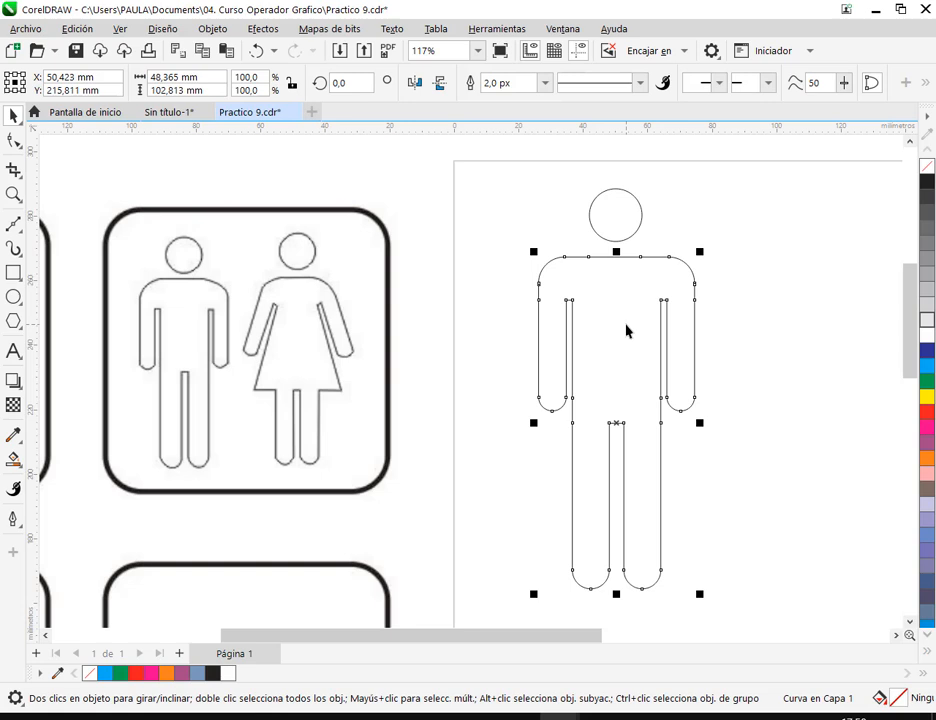
drag(515, 177, 700, 501)
click(622, 351)
click(927, 365)
click(723, 305)
click(660, 297)
click(926, 165)
click(790, 223)
- Align the head and body by their horizontal centers, and lower the head closer to the shoulders, to about Y 278 mm
scroll(790, 223, down, 2)
mouse_move(557, 185)
mouse_down()
mouse_move(604, 237)
mouse_move(735, 531)
mouse_move(809, 548)
mouse_up()
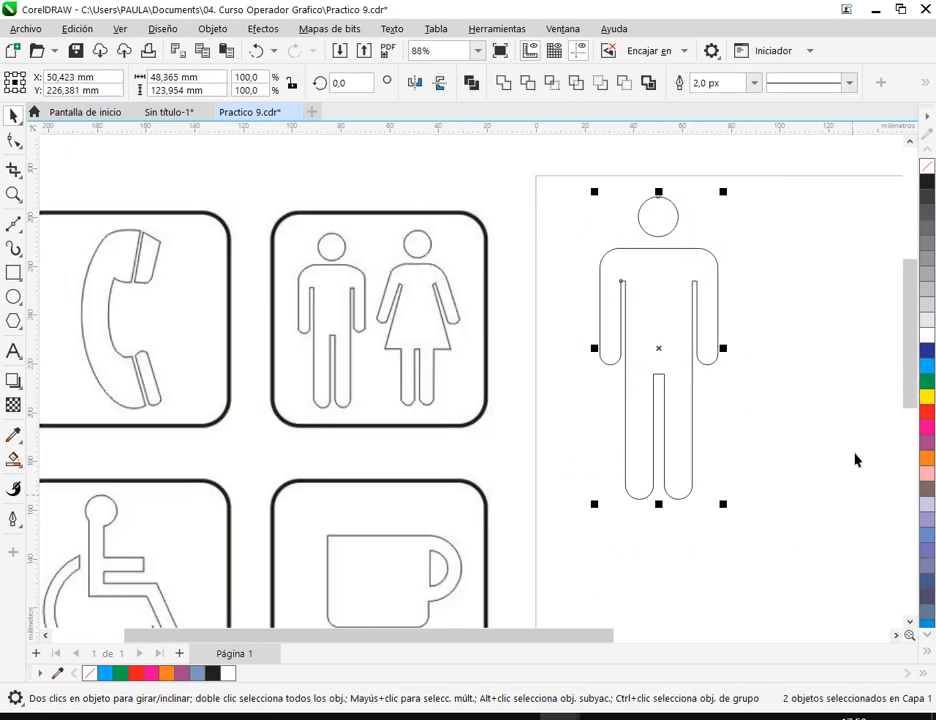
click(211, 30)
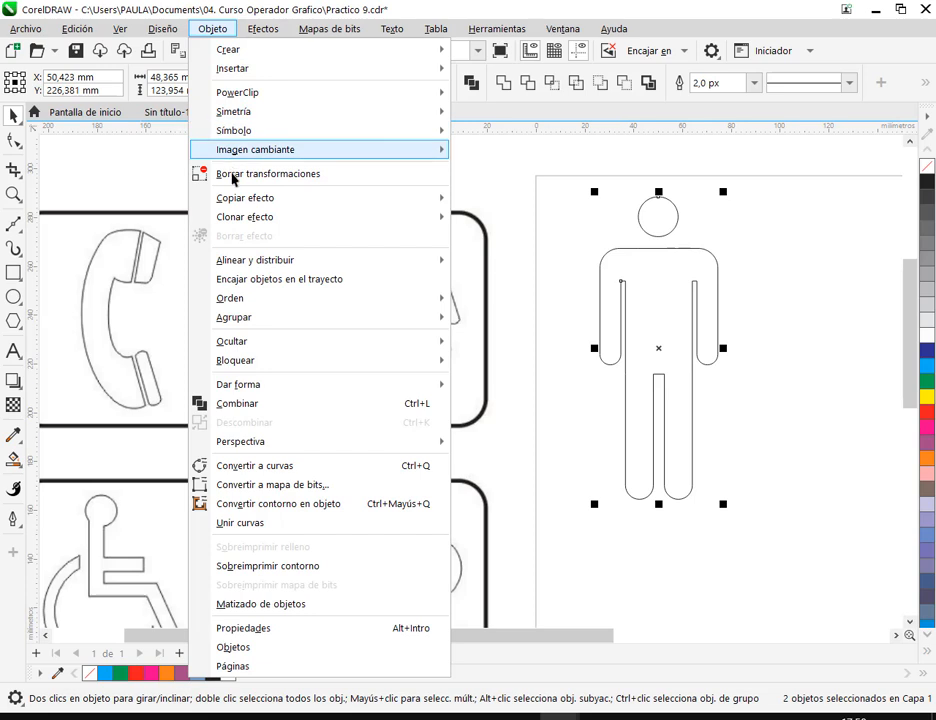
mouse_move(257, 262)
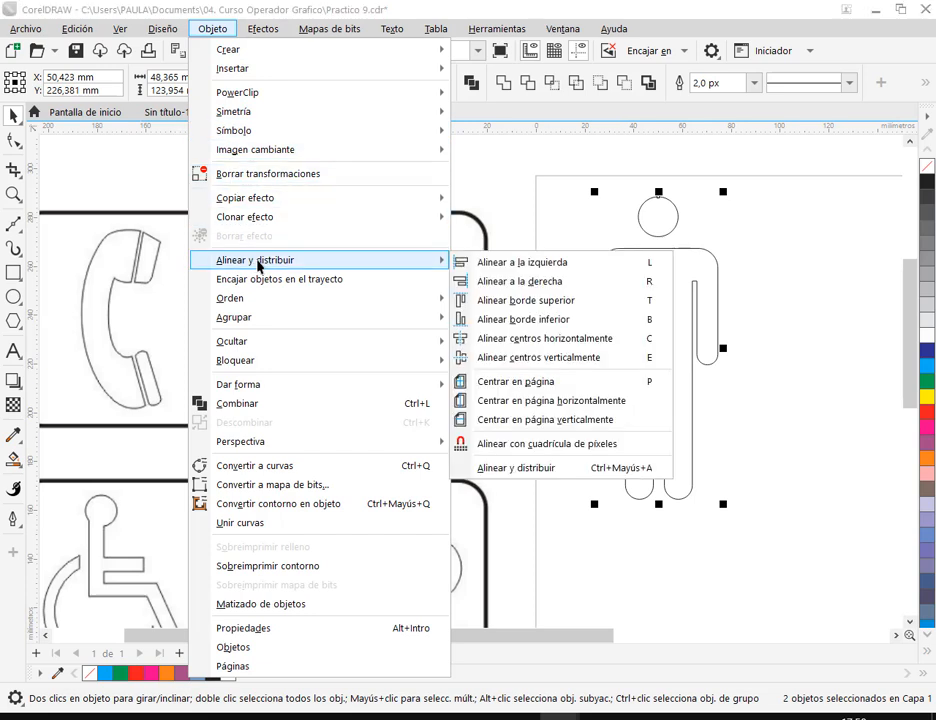
click(503, 340)
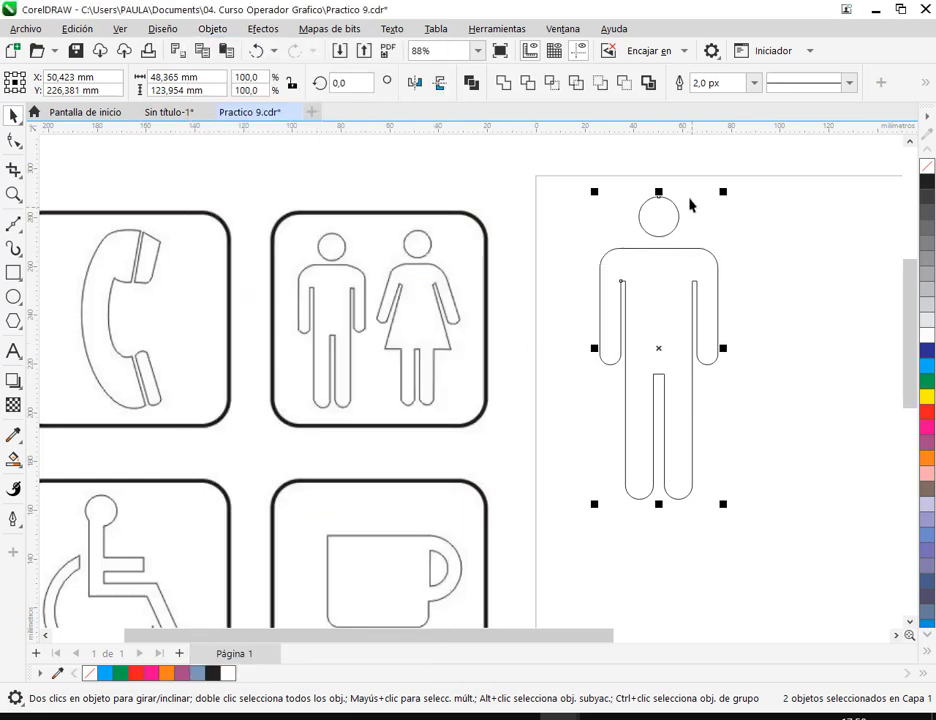
click(767, 244)
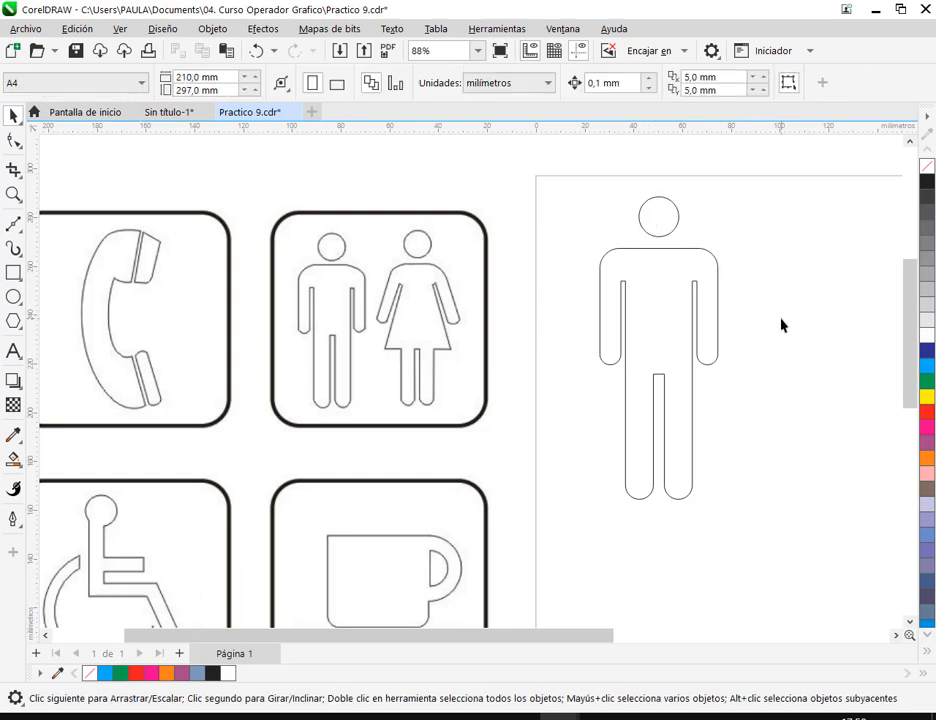
click(668, 216)
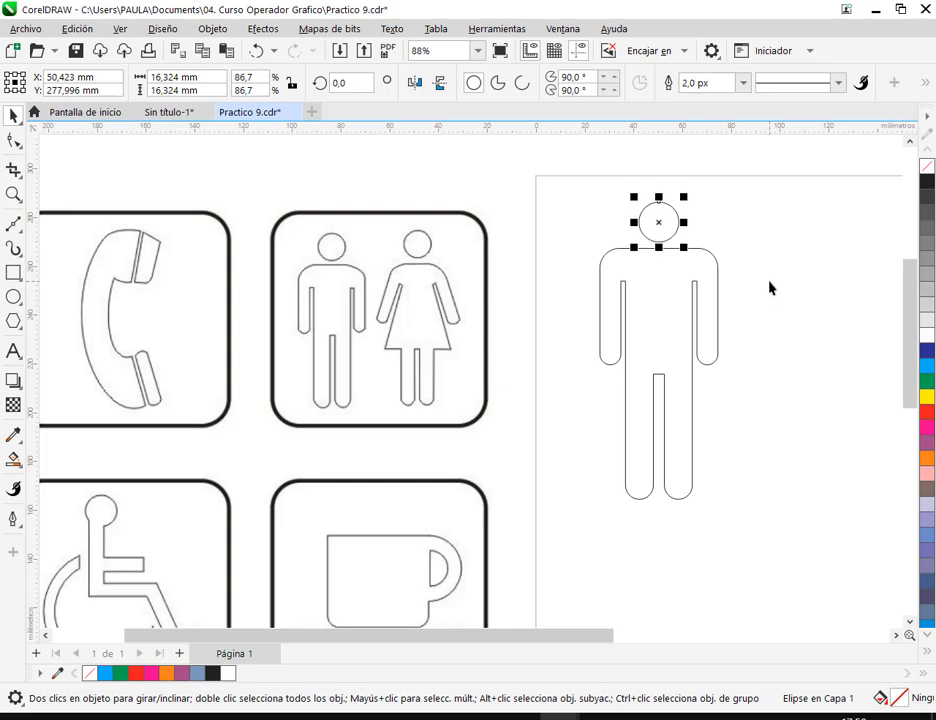
click(782, 270)
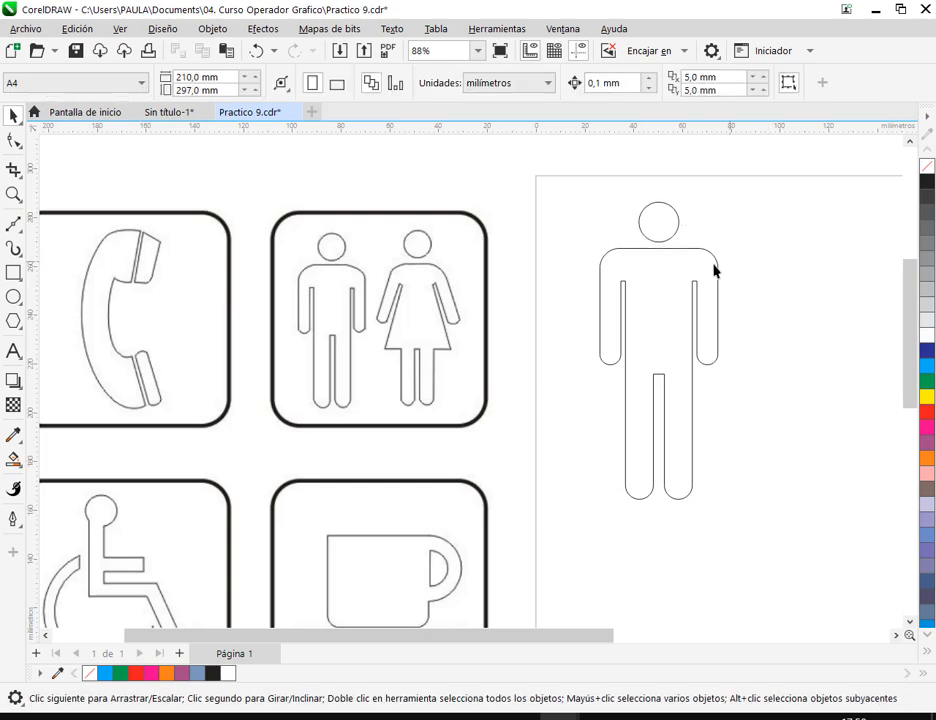
- Open the man's body for node editing and place a vertical guideline along the outer edge of its left-hand leg
drag(137, 563, 340, 338)
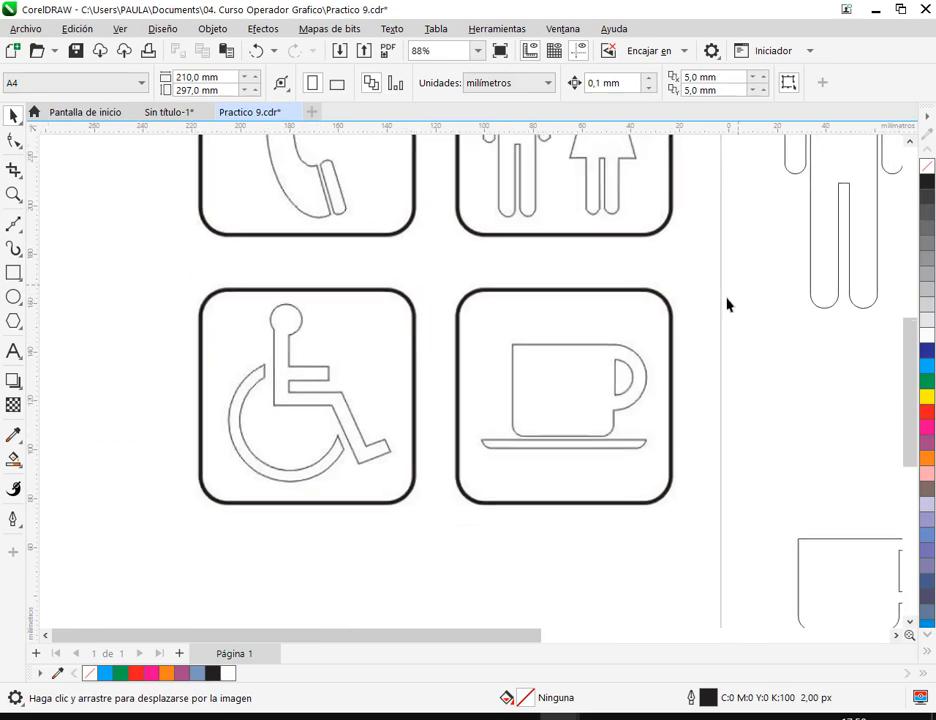
drag(737, 292, 497, 472)
key(space)
click(611, 434)
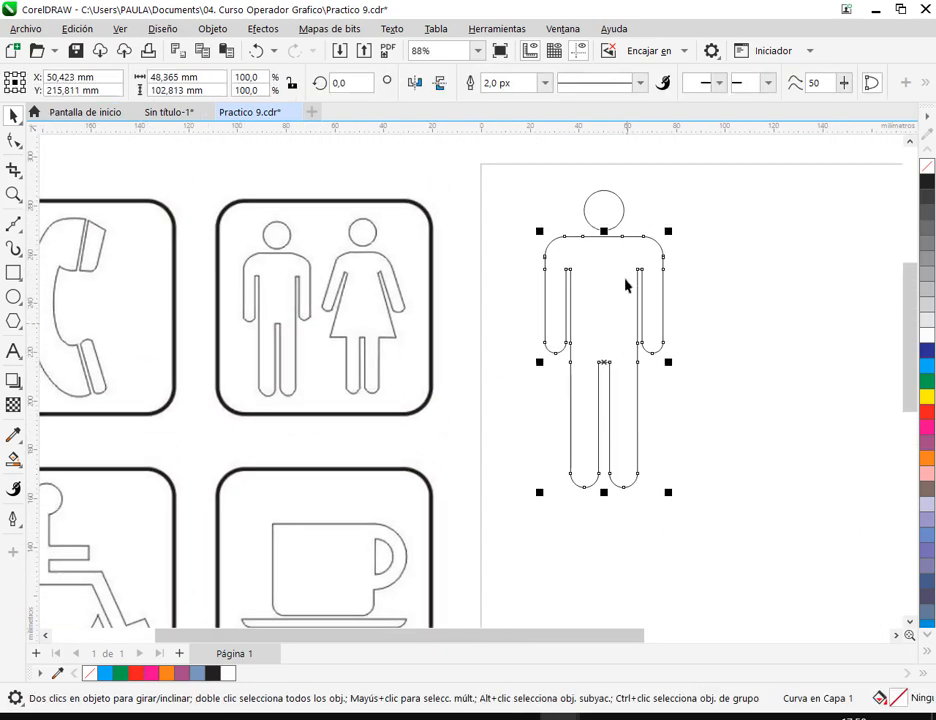
click(13, 140)
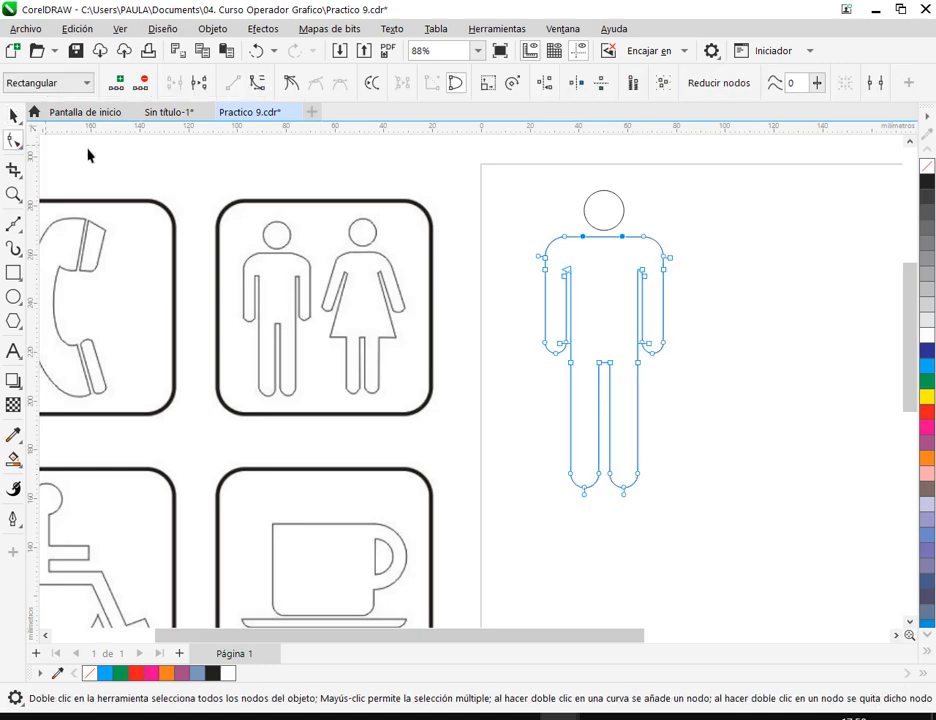
scroll(617, 445, up, 2)
drag(468, 462, 667, 578)
scroll(667, 578, up, 2)
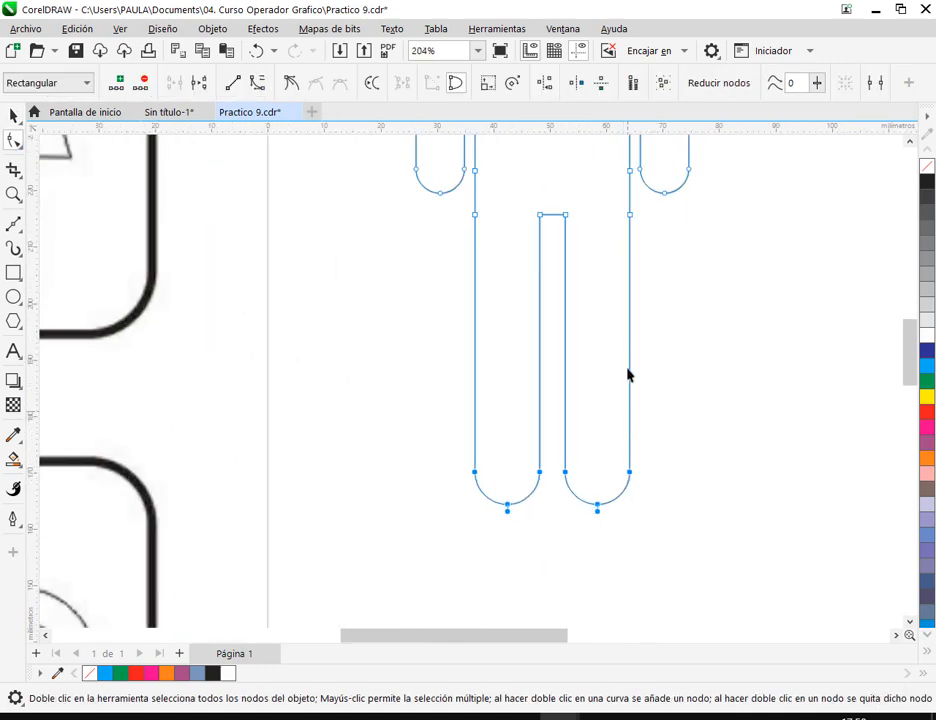
drag(31, 320, 475, 358)
click(516, 495)
- Select all nodes of both rounded feet and move them straight up along the guideline to shorten the legs
drag(445, 447, 811, 606)
drag(556, 513, 567, 354)
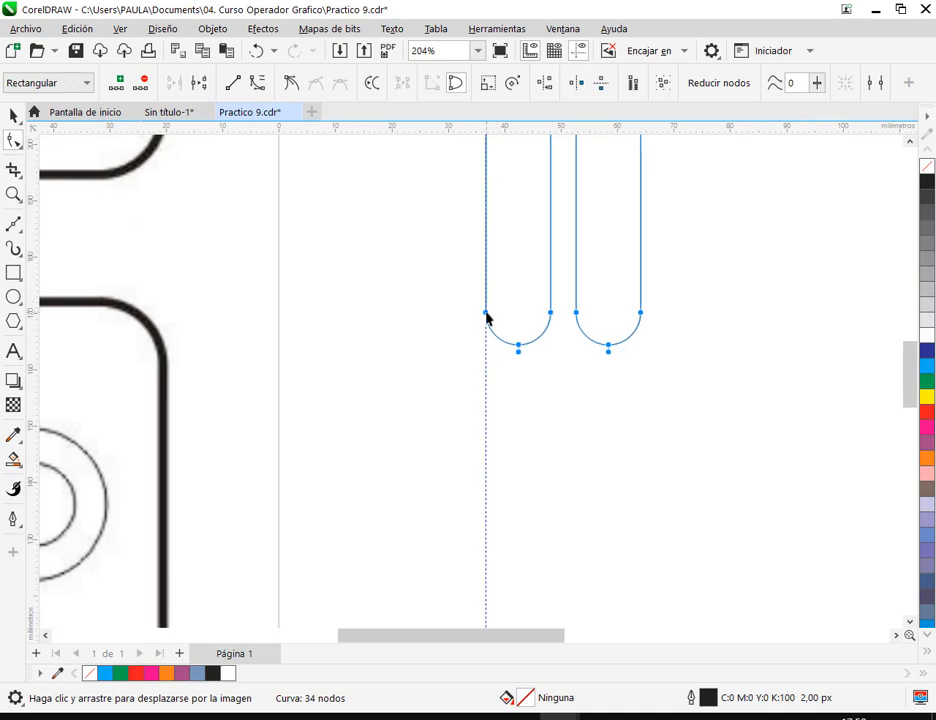
drag(486, 314, 485, 280)
scroll(594, 267, down, 3)
drag(594, 267, 587, 459)
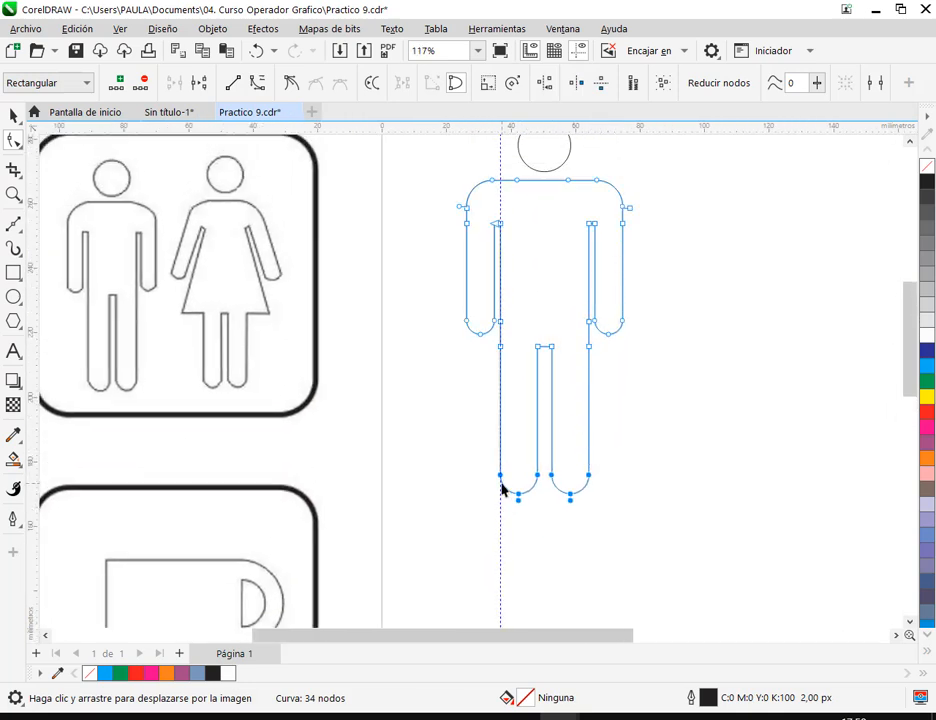
- Move the feet nodes straight down to lengthen the legs, making the body about 106 mm tall, and delete the vertical guideline
drag(500, 482, 500, 509)
click(13, 116)
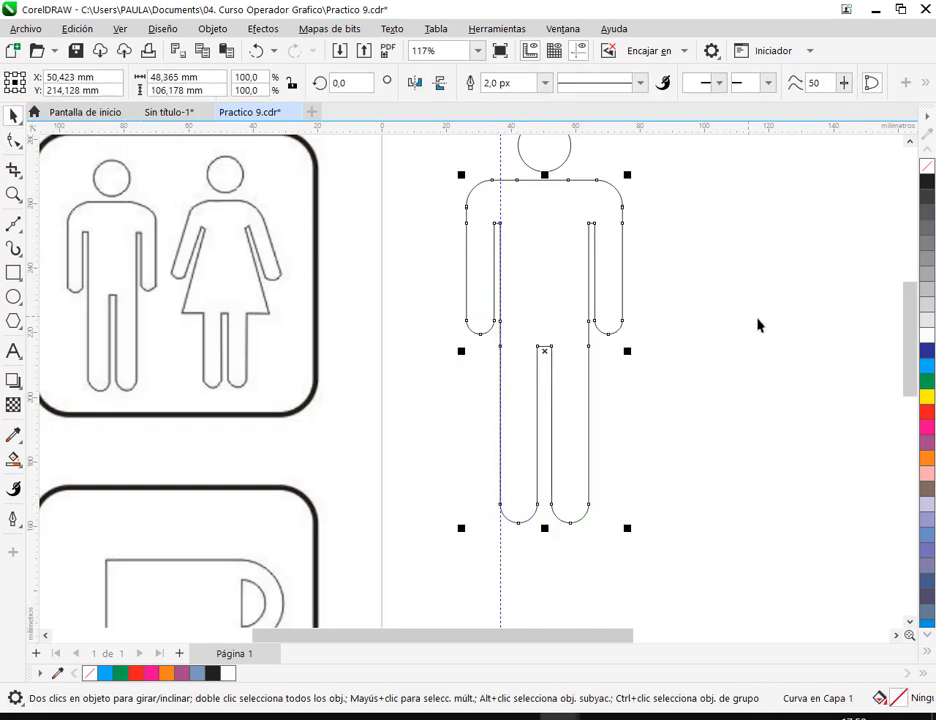
click(647, 296)
click(501, 522)
key(Delete)
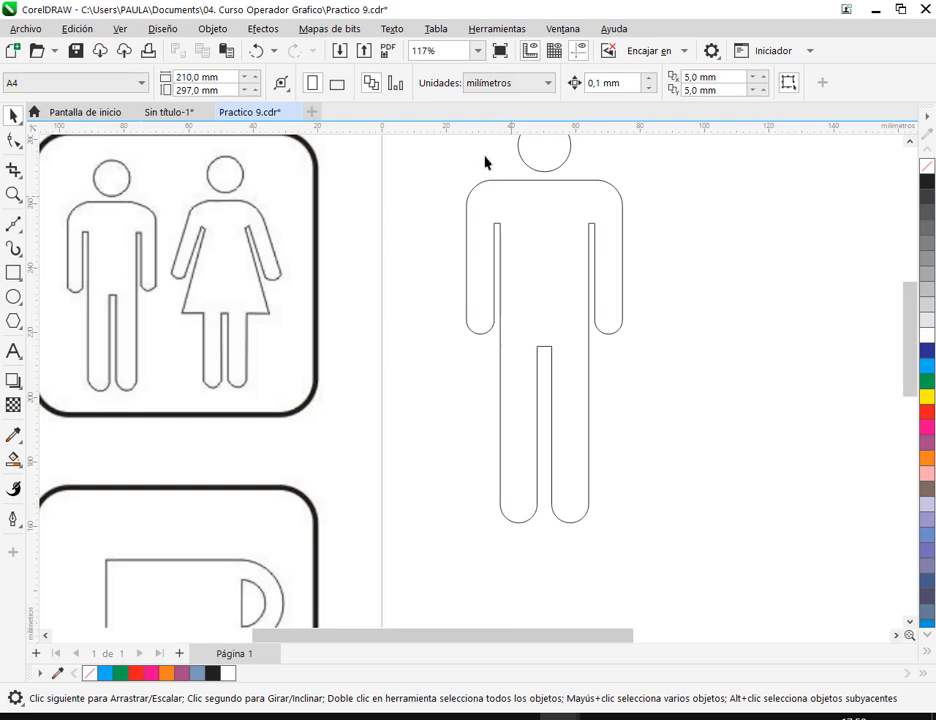
- Place horizontal guidelines along the top of the shoulders and the top edge of the gap between the man's legs
click(554, 363)
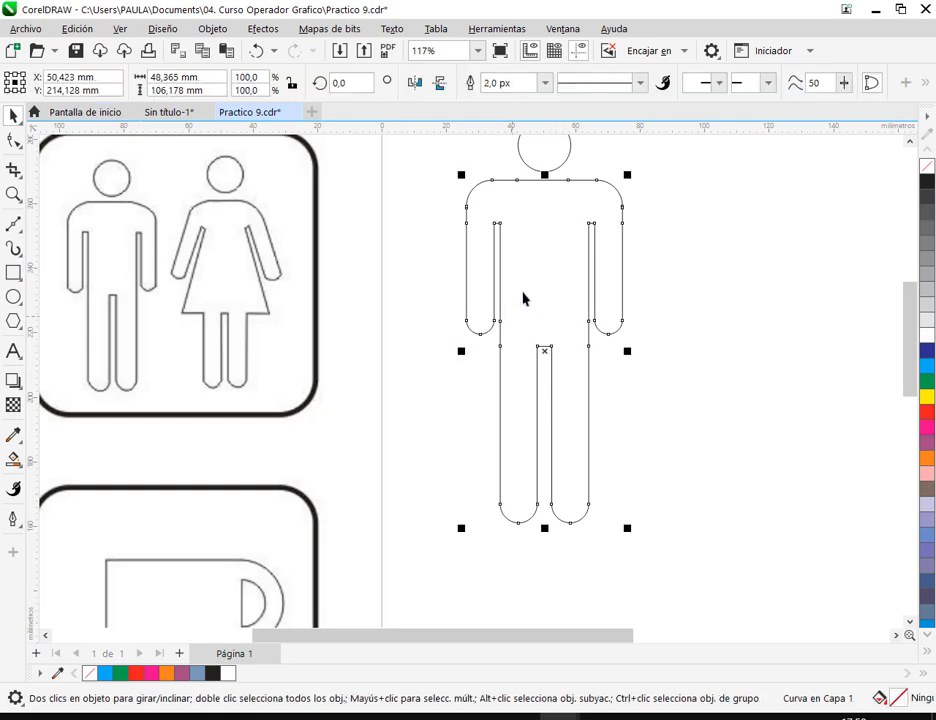
drag(31, 227, 412, 230)
click(580, 180)
drag(587, 128, 542, 225)
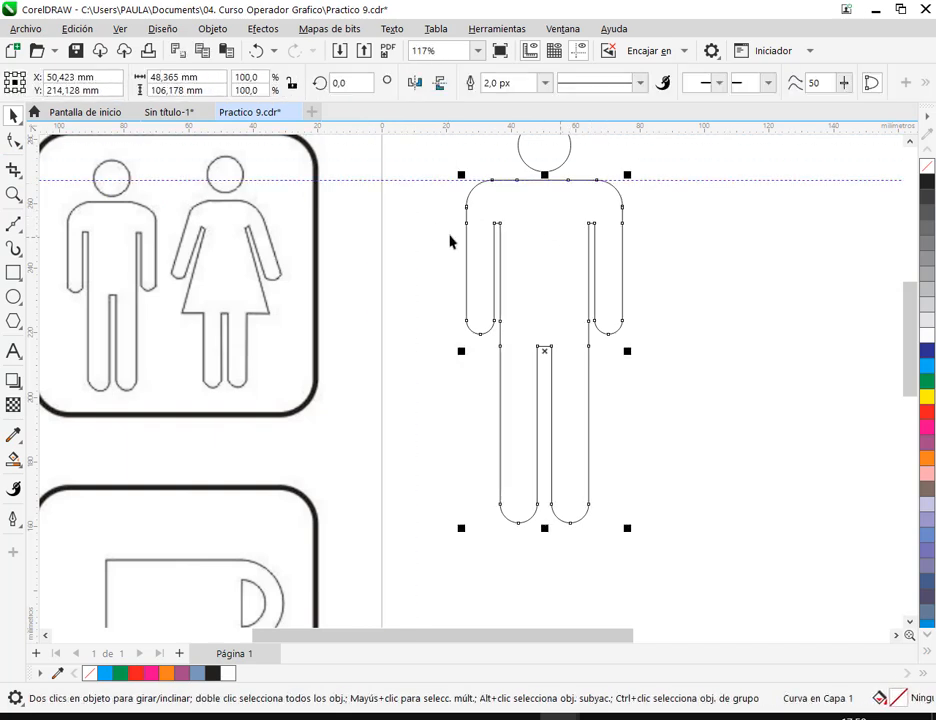
click(12, 141)
drag(548, 540, 671, 160)
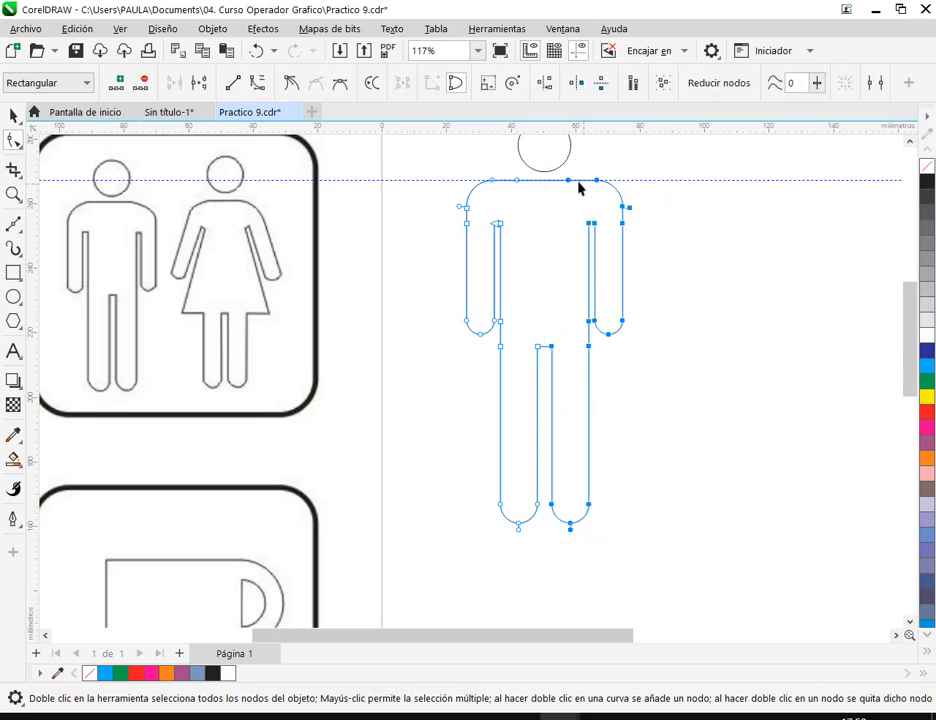
scroll(536, 352, up, 6)
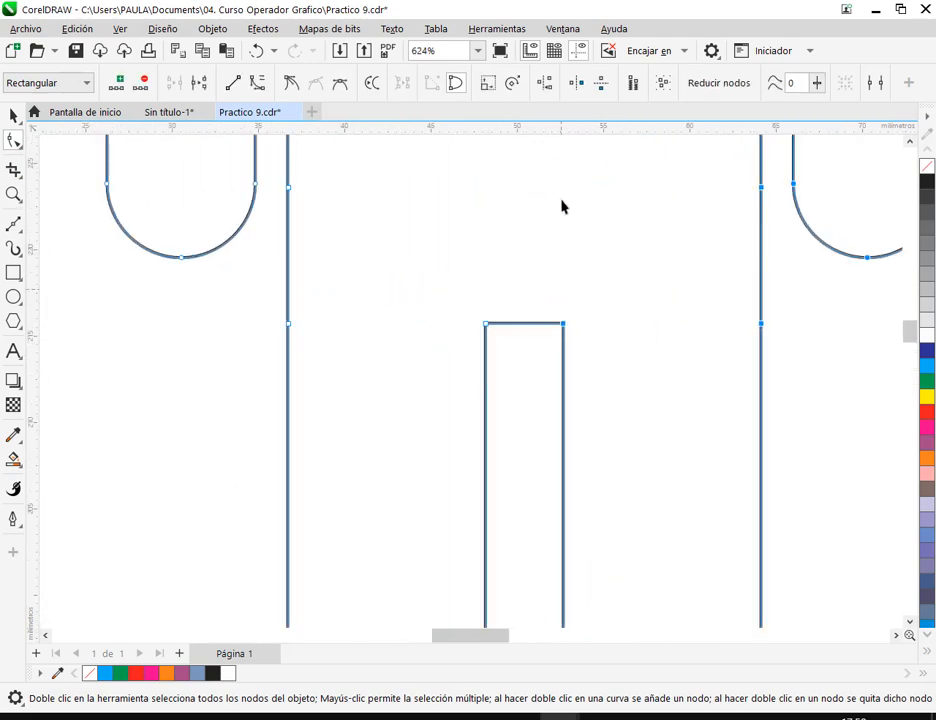
drag(561, 129, 550, 324)
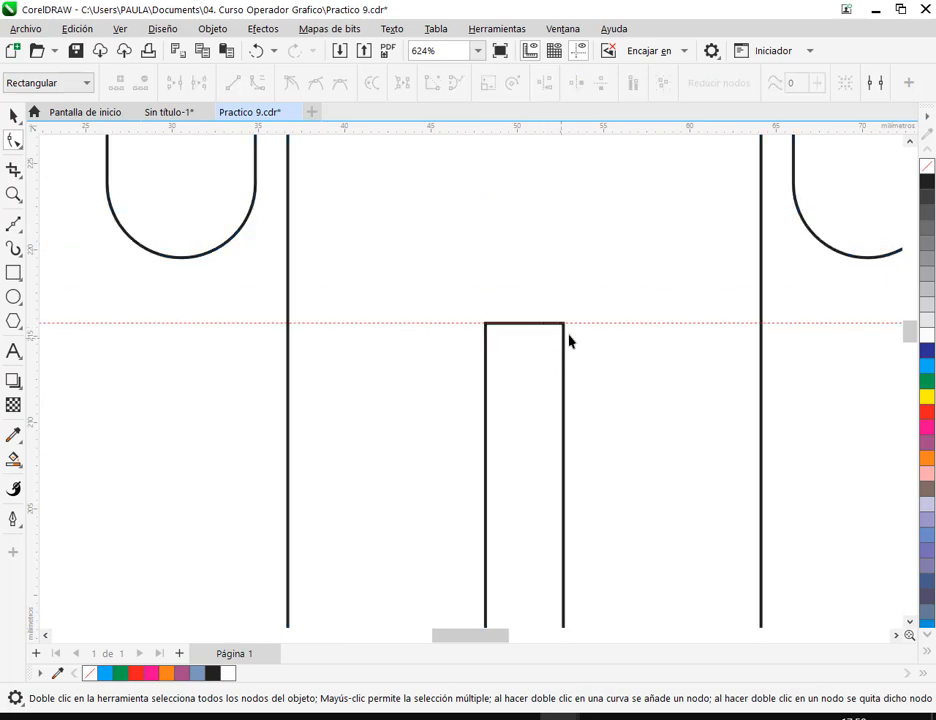
- Select all nodes of the body's right-hand half and move them inward along the guidelines, narrowing the body to about 47.4 mm
scroll(584, 325, down, 3)
scroll(584, 325, down, 3)
click(616, 292)
scroll(616, 292, down, 1)
drag(683, 155, 584, 501)
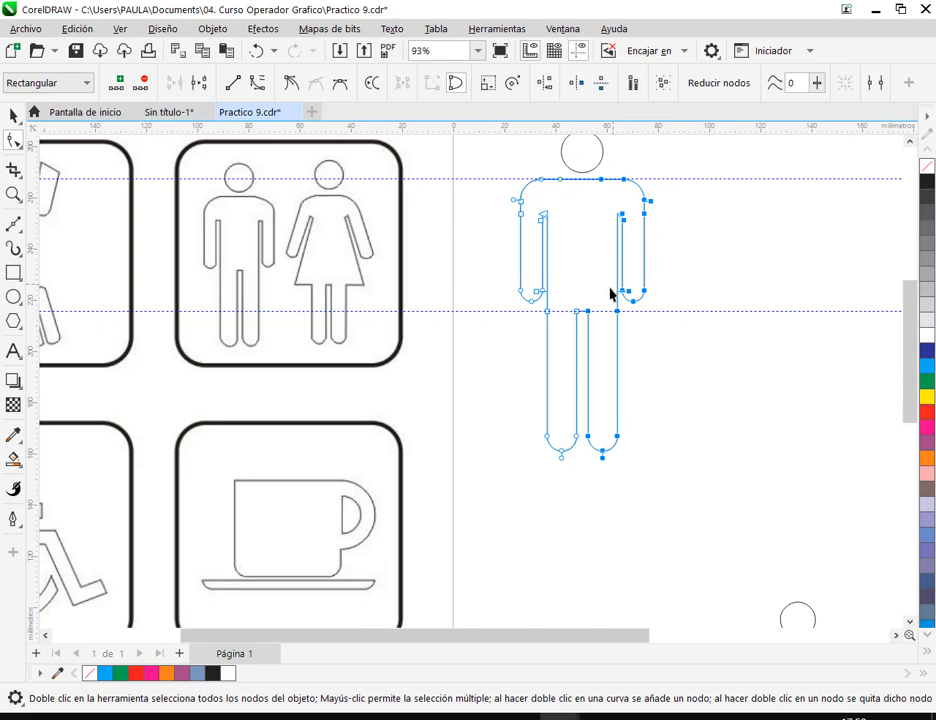
scroll(610, 292, up, 8)
drag(557, 305, 534, 312)
scroll(581, 318, down, 5)
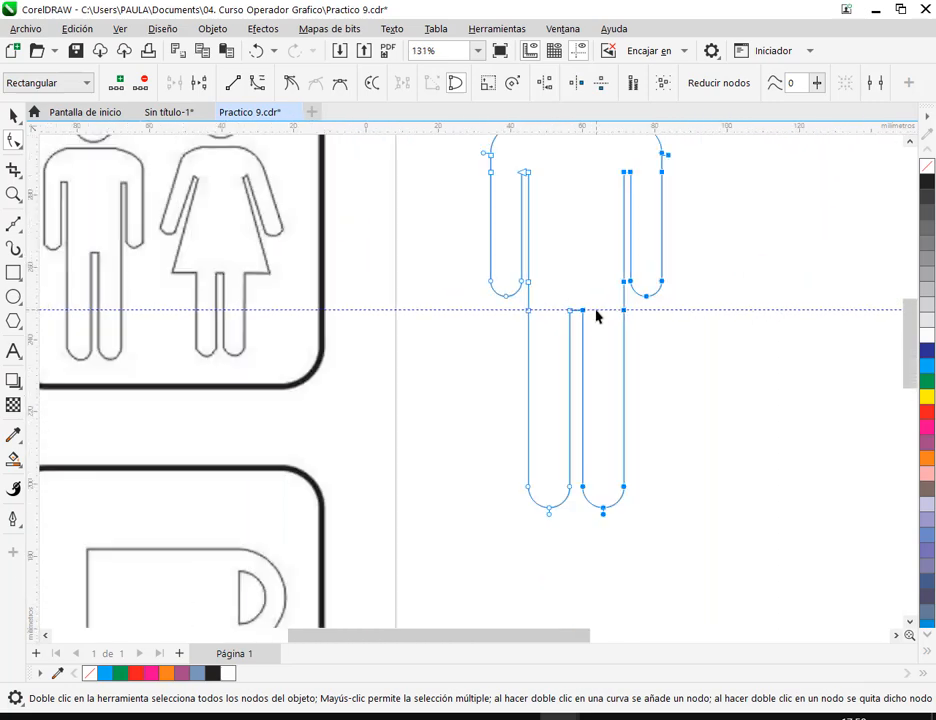
scroll(610, 316, down, 3)
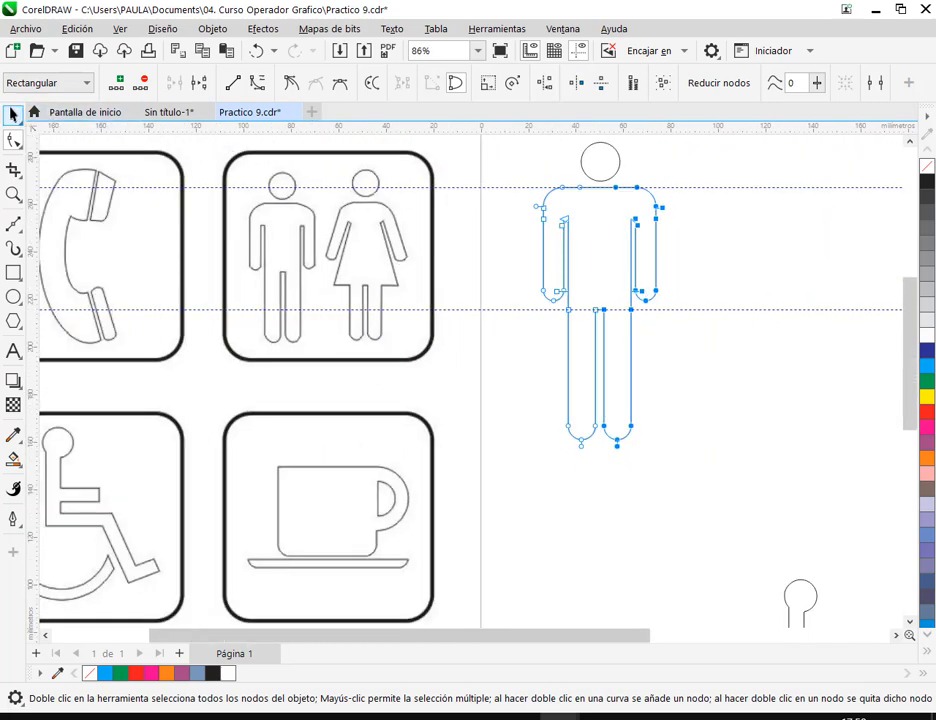
- Delete both horizontal guidelines crossing the man's body
click(13, 115)
click(706, 324)
click(702, 309)
key(Delete)
click(658, 187)
key(Delete)
- Try stretching the whole body to about 70.6 mm wide and compressing it sideways, undoing each resize
click(582, 228)
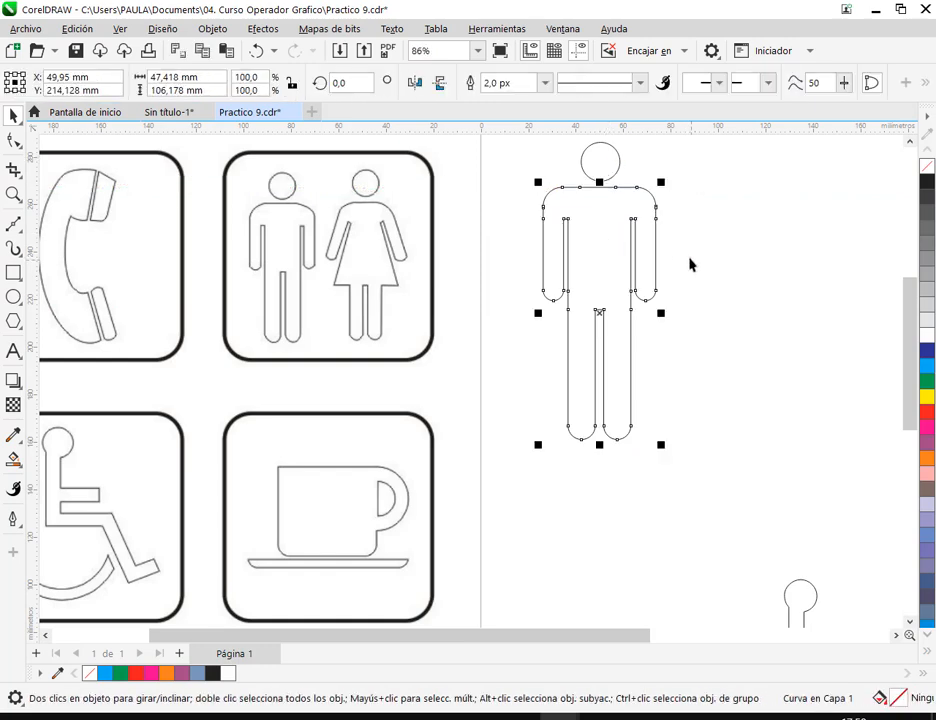
drag(660, 314, 715, 313)
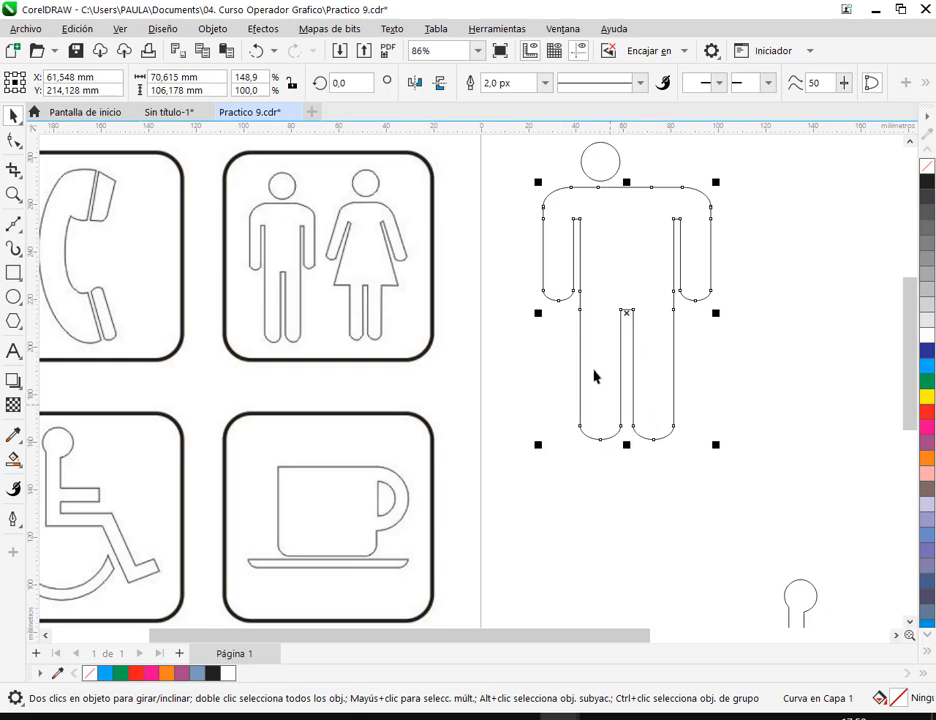
click(256, 50)
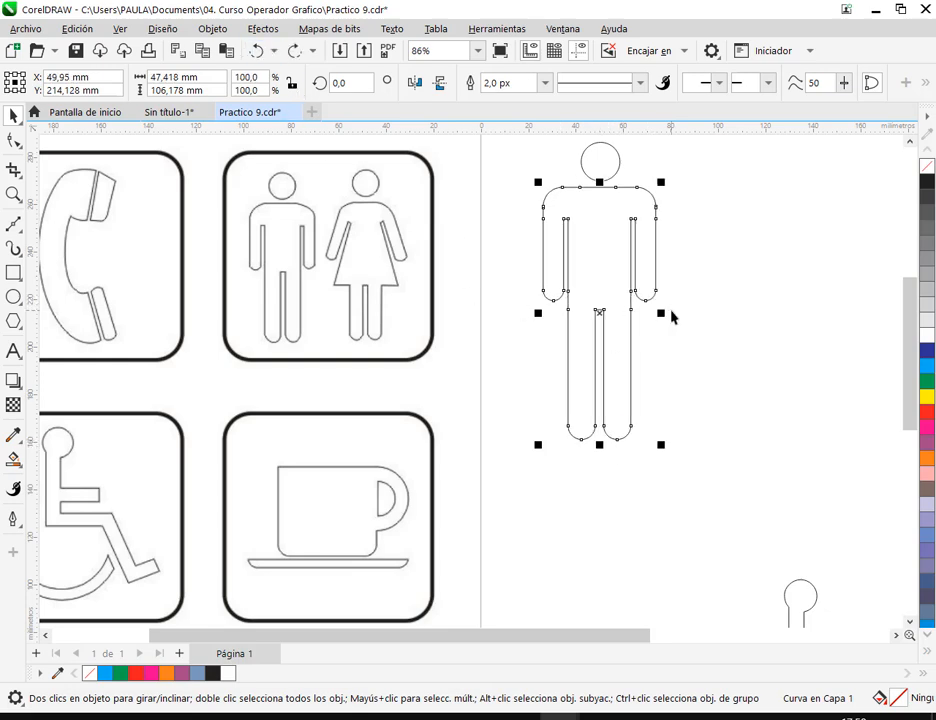
drag(661, 314, 627, 316)
click(689, 408)
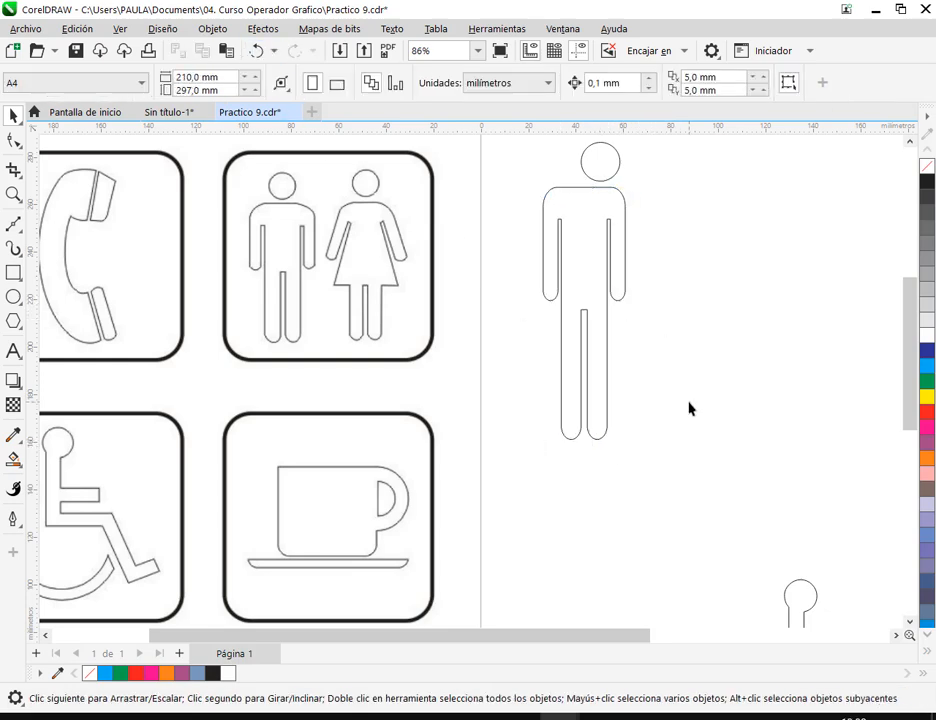
click(258, 52)
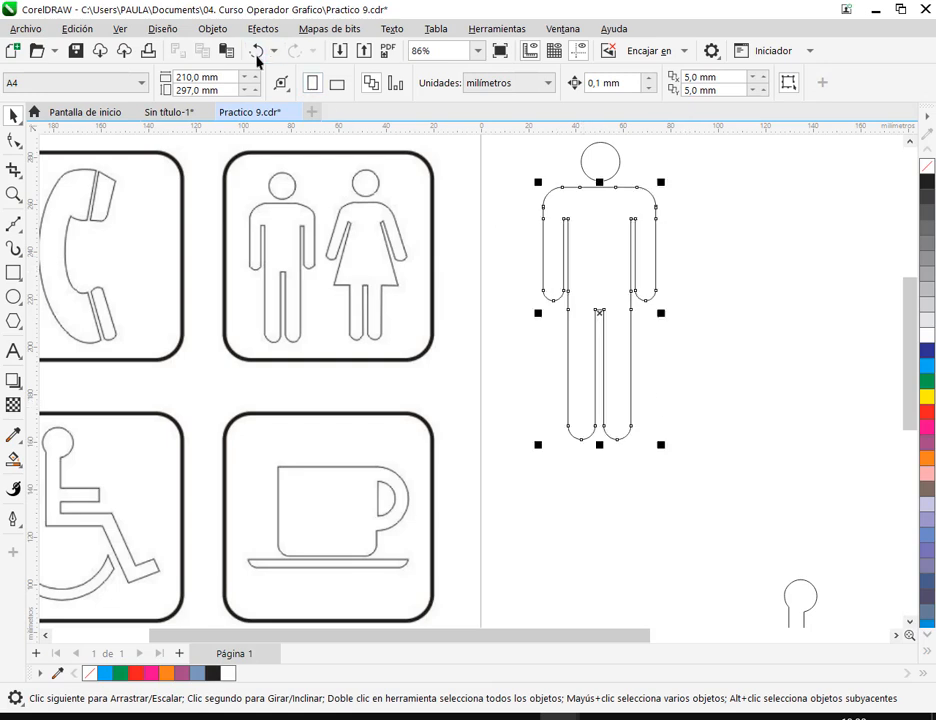
click(712, 254)
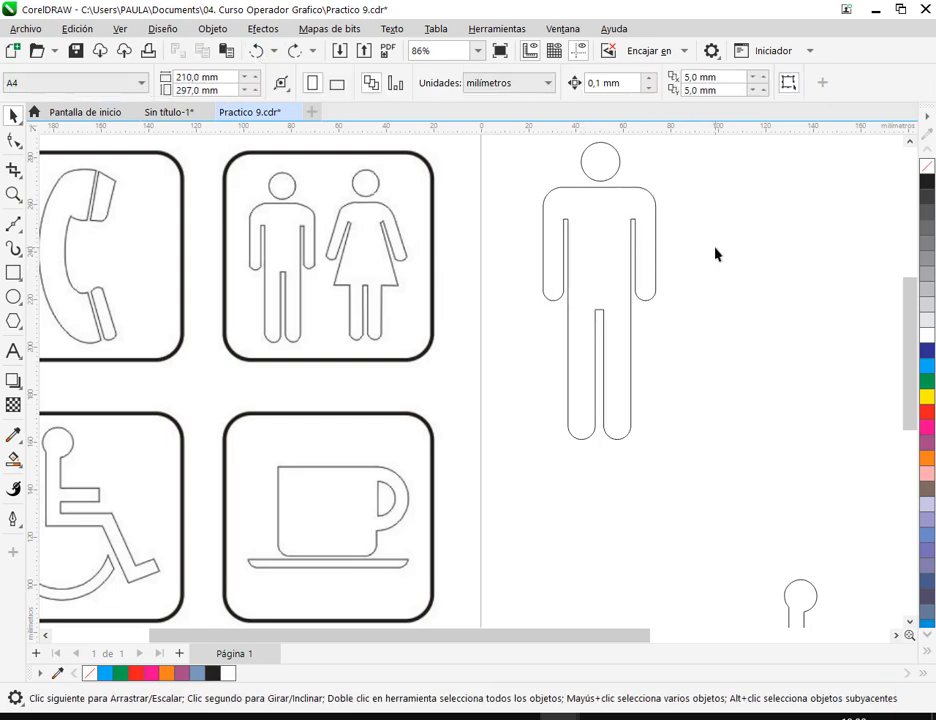
- Raise the two middle nodes of the shoulder line to slope the shoulders toward the neck, making the body about 107.7 mm tall
click(617, 211)
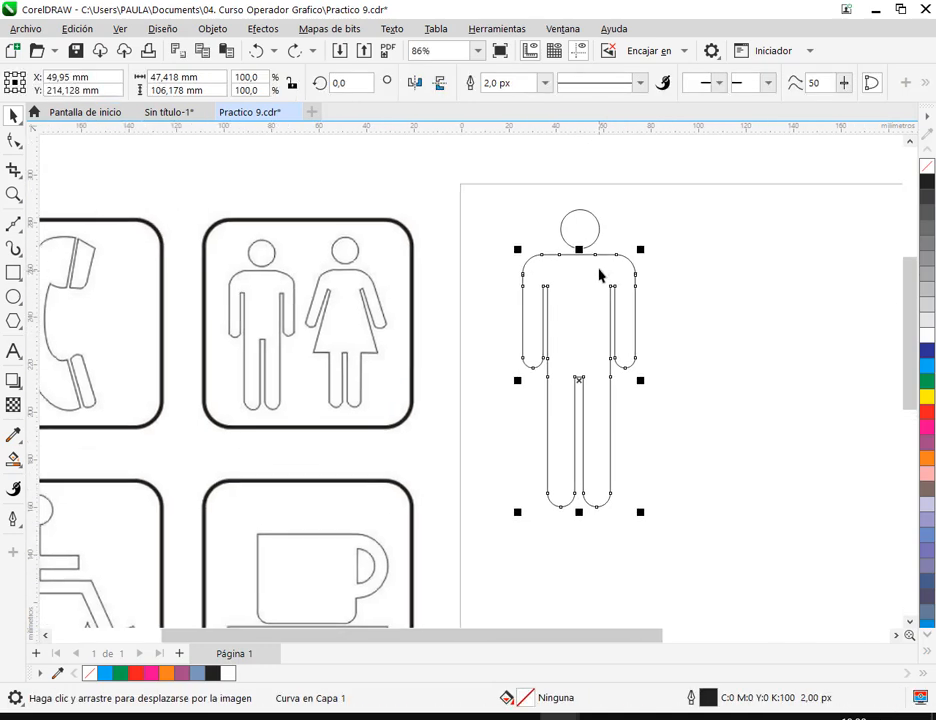
scroll(602, 266, up, 4)
scroll(578, 259, up, 2)
key(F10)
drag(447, 225, 597, 225)
scroll(588, 252, up, 3)
click(16, 116)
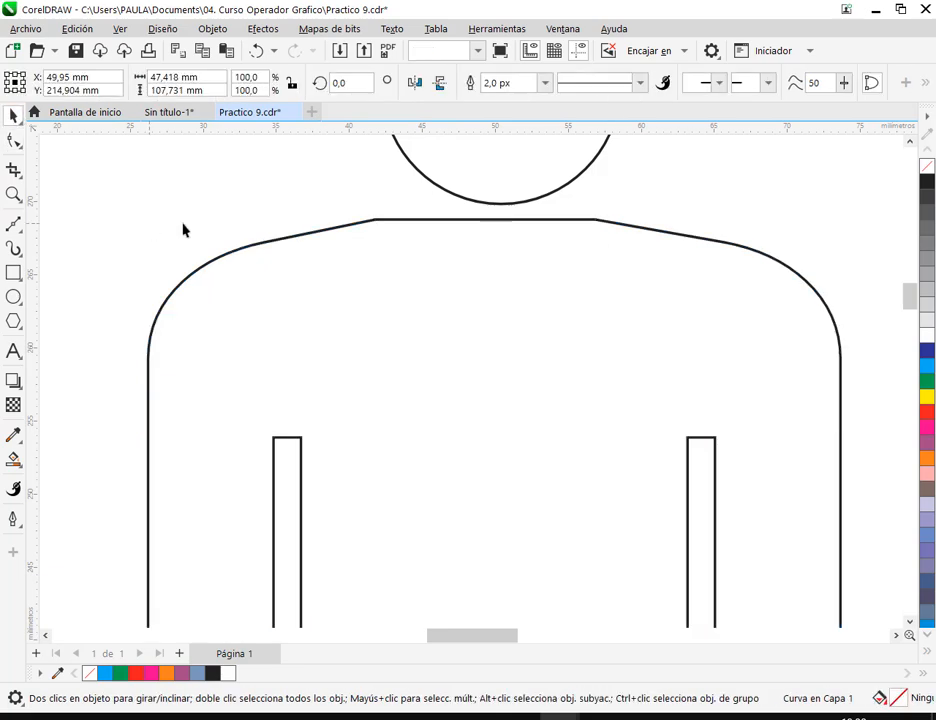
click(484, 228)
scroll(484, 228, down, 5)
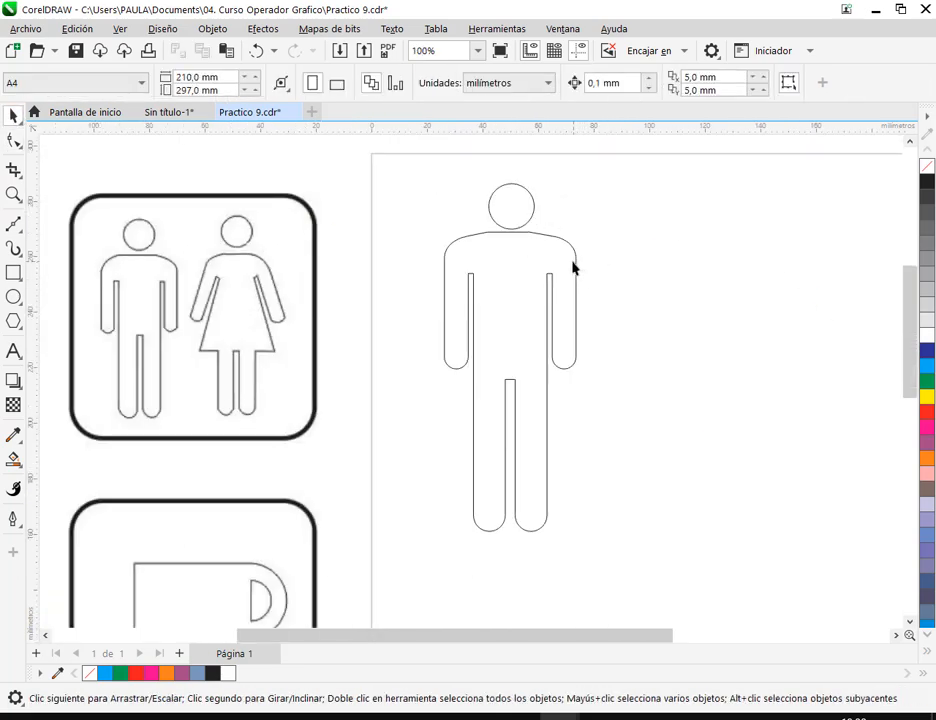
click(529, 221)
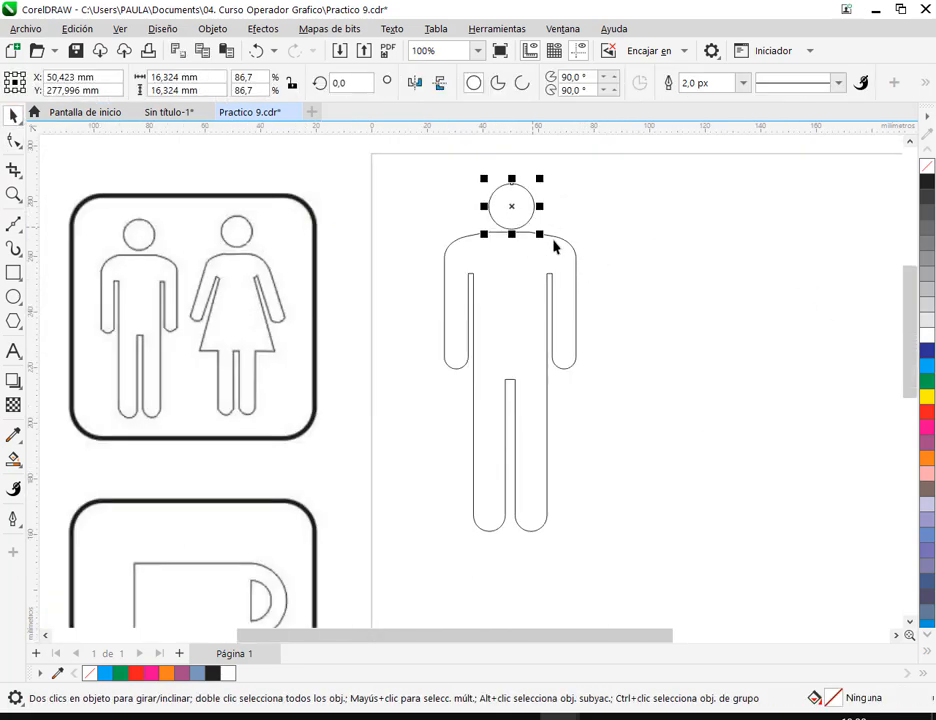
click(650, 285)
scroll(640, 270, down, 1)
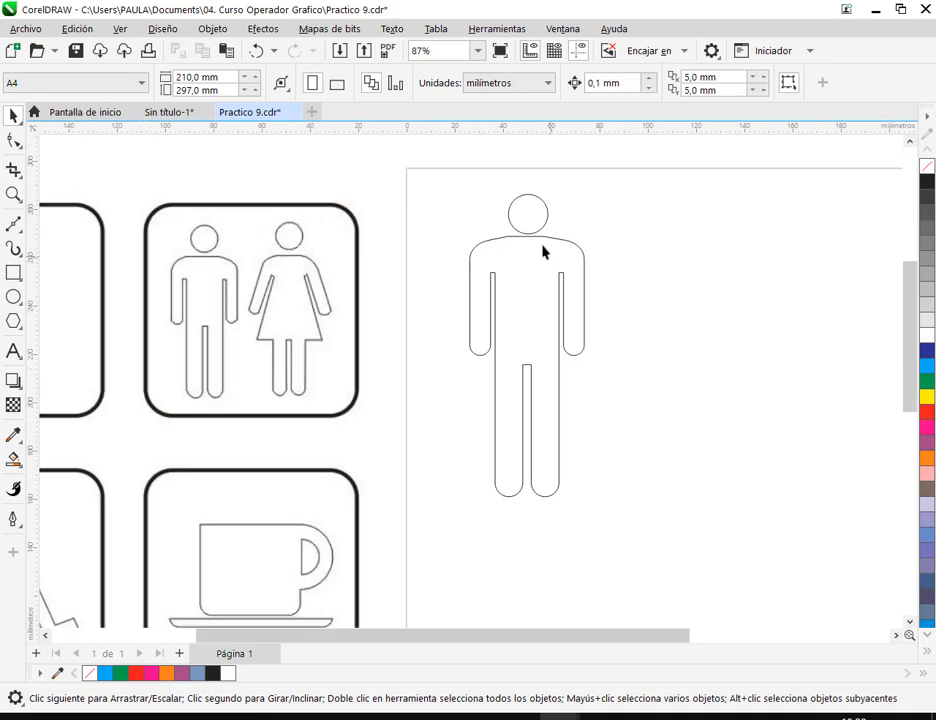
click(533, 211)
click(668, 298)
- Draw a three-sided polygon about 62 by 54 mm beside the man, widen it to about 85 mm, and delete it
click(15, 326)
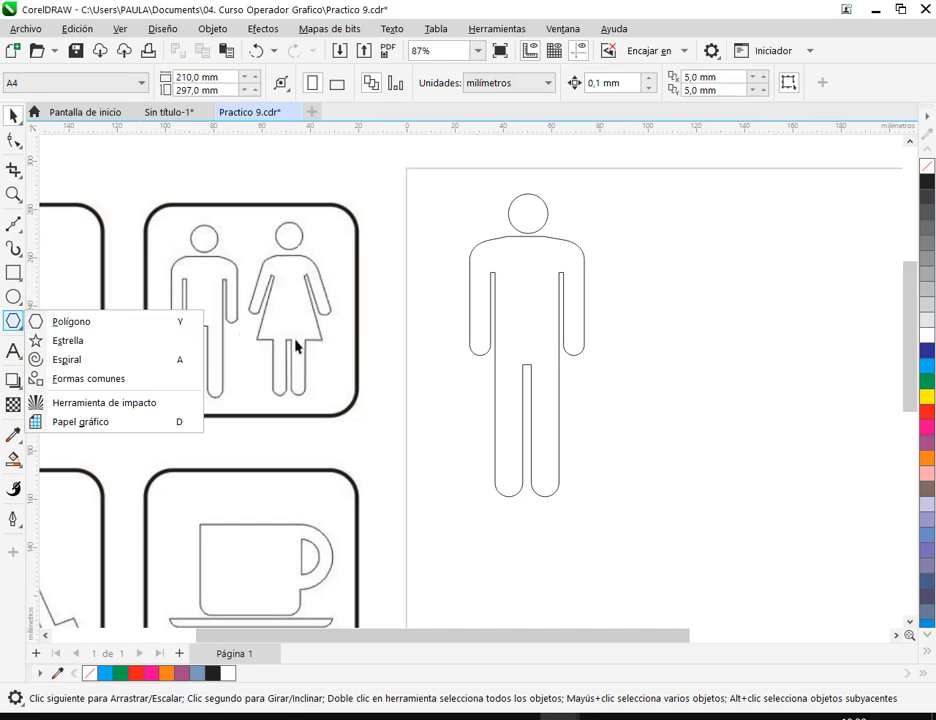
click(60, 320)
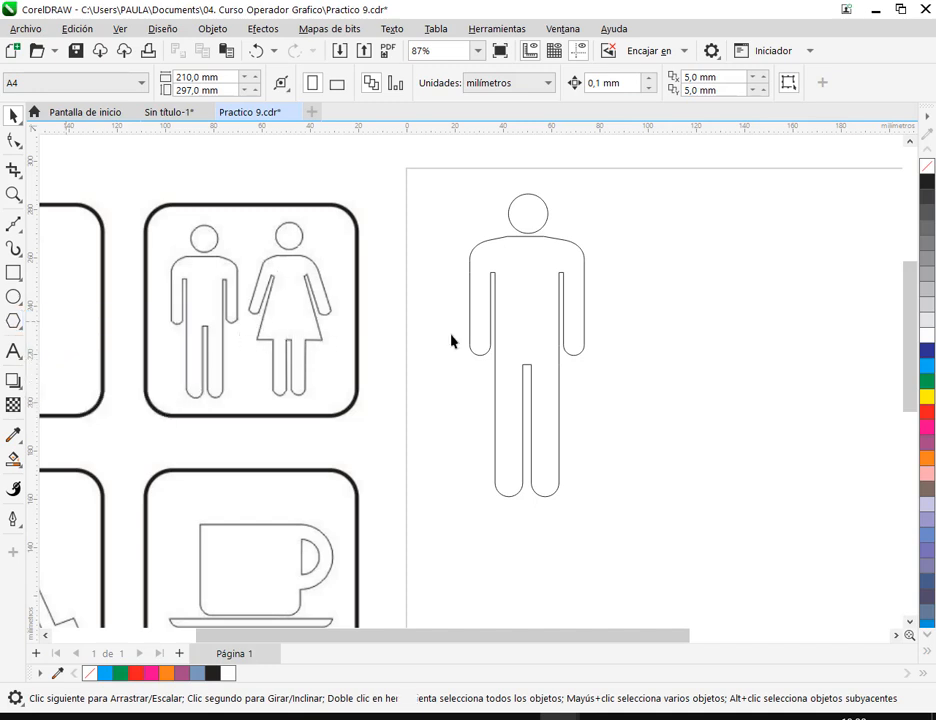
drag(642, 340, 478, 355)
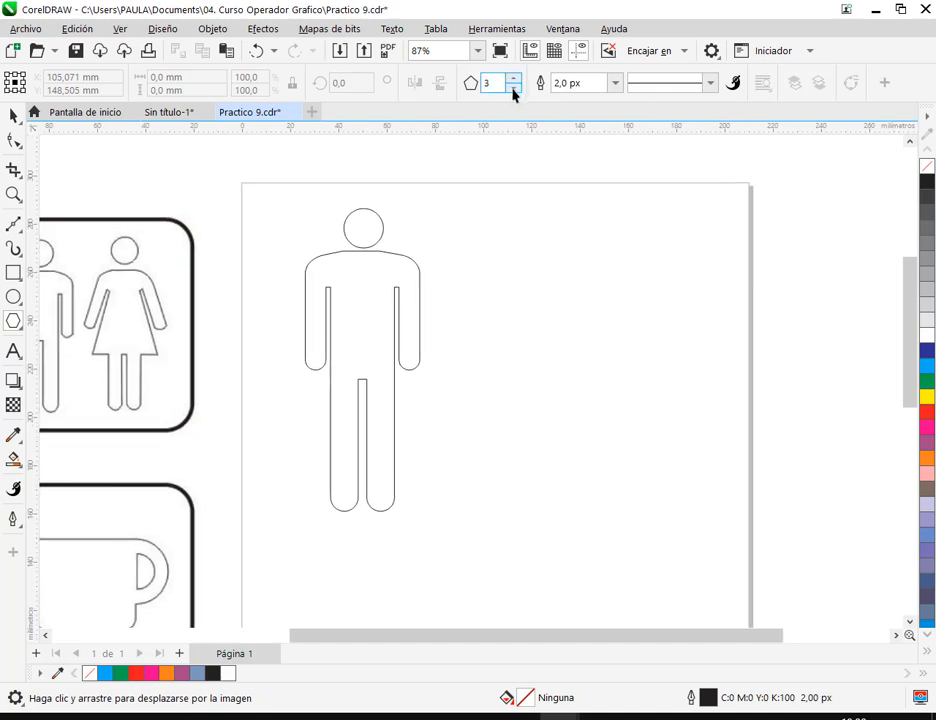
drag(532, 256, 671, 432)
click(13, 116)
drag(631, 346, 591, 361)
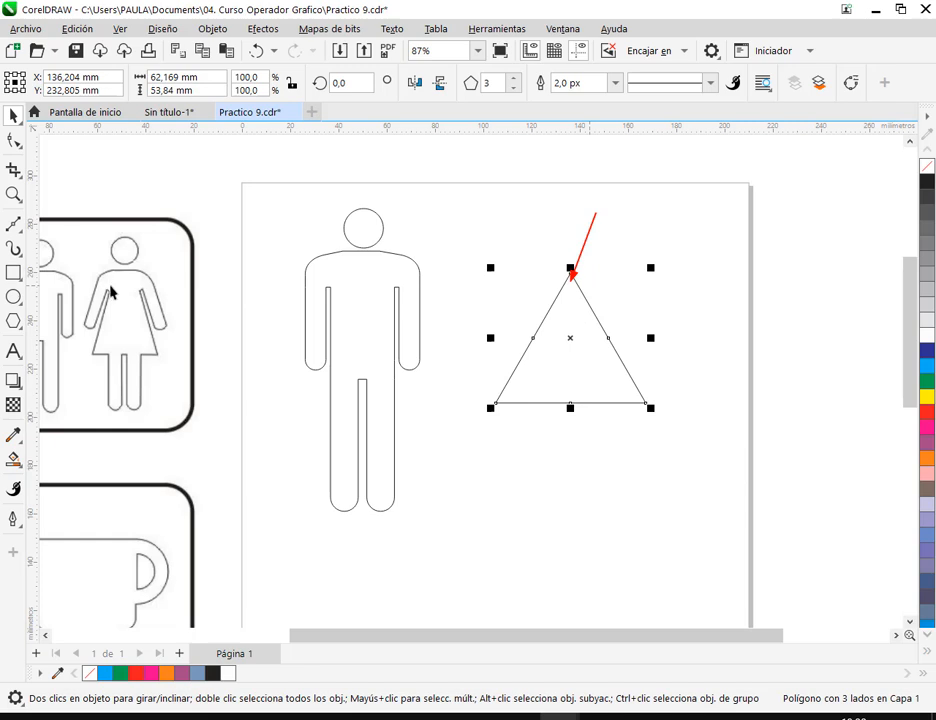
drag(120, 288, 137, 294)
click(664, 335)
click(600, 350)
drag(651, 338, 707, 338)
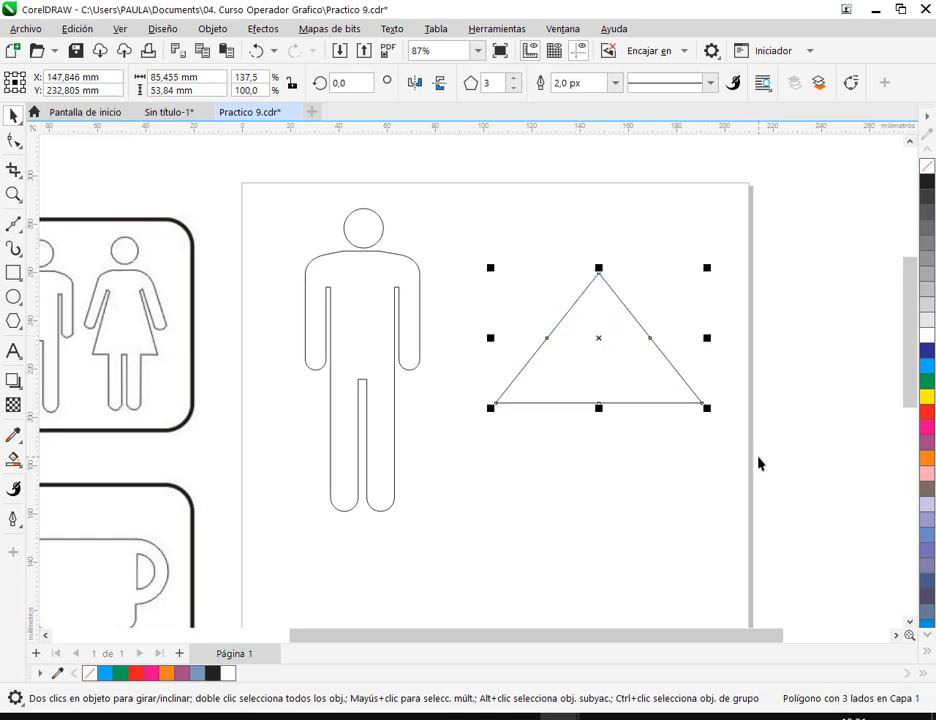
key(Delete)
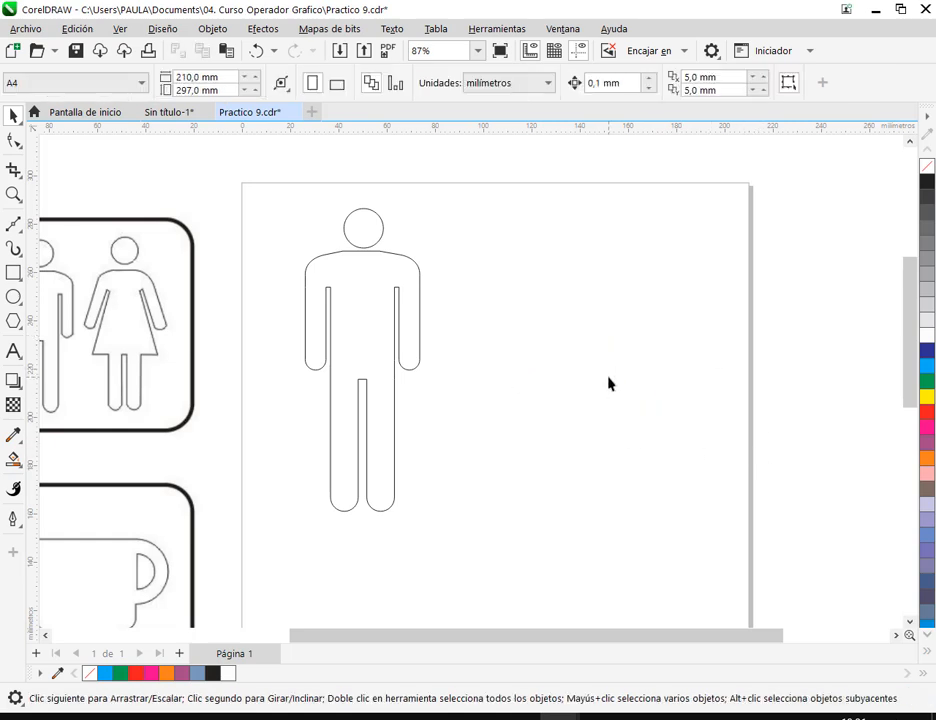
- Draw a trapezoid from the basic common shapes beside the man, about 53 by 64 mm, and widen it to about 56 mm
click(14, 326)
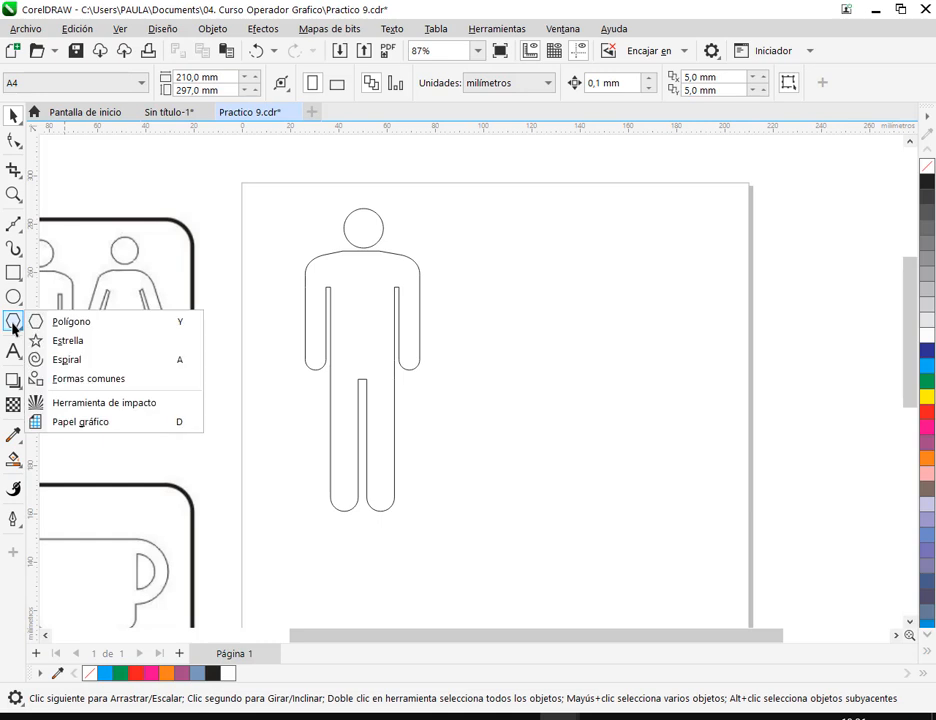
click(103, 380)
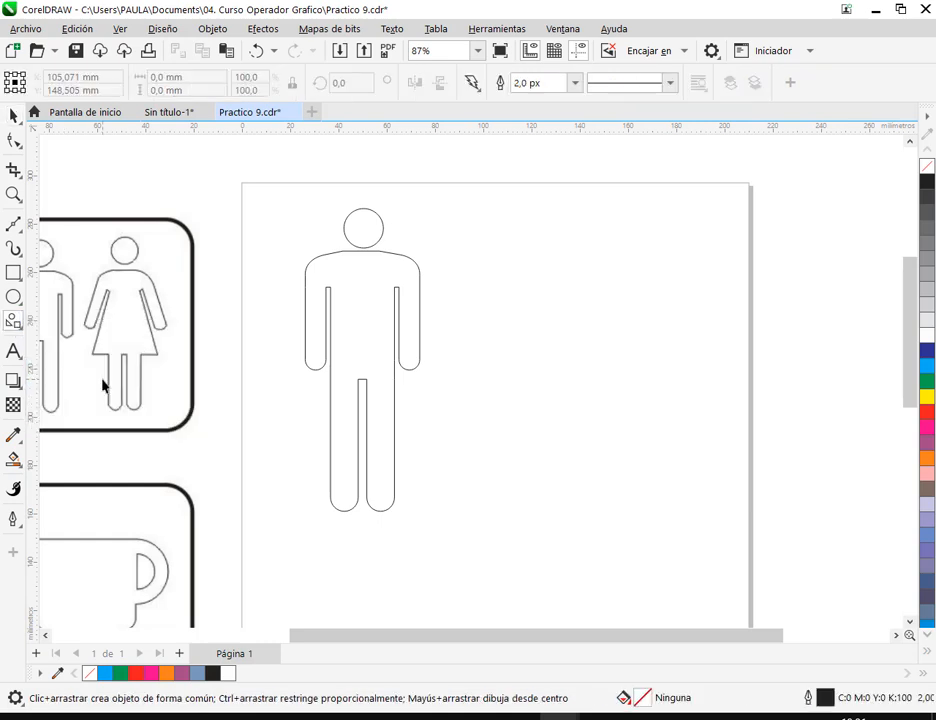
click(469, 86)
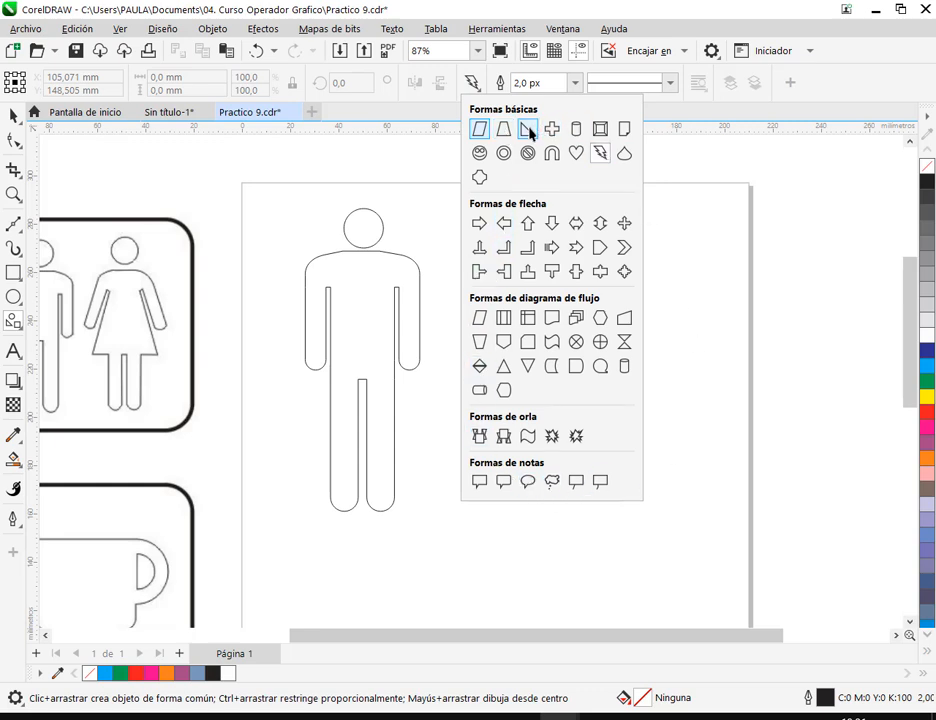
click(503, 129)
drag(514, 240, 637, 397)
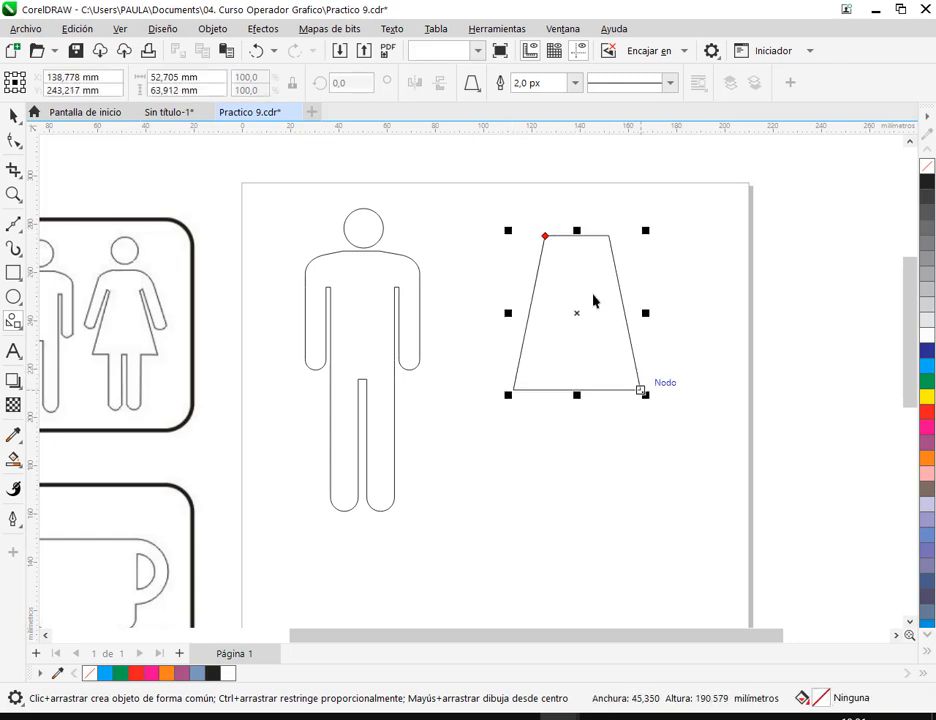
click(472, 84)
click(503, 129)
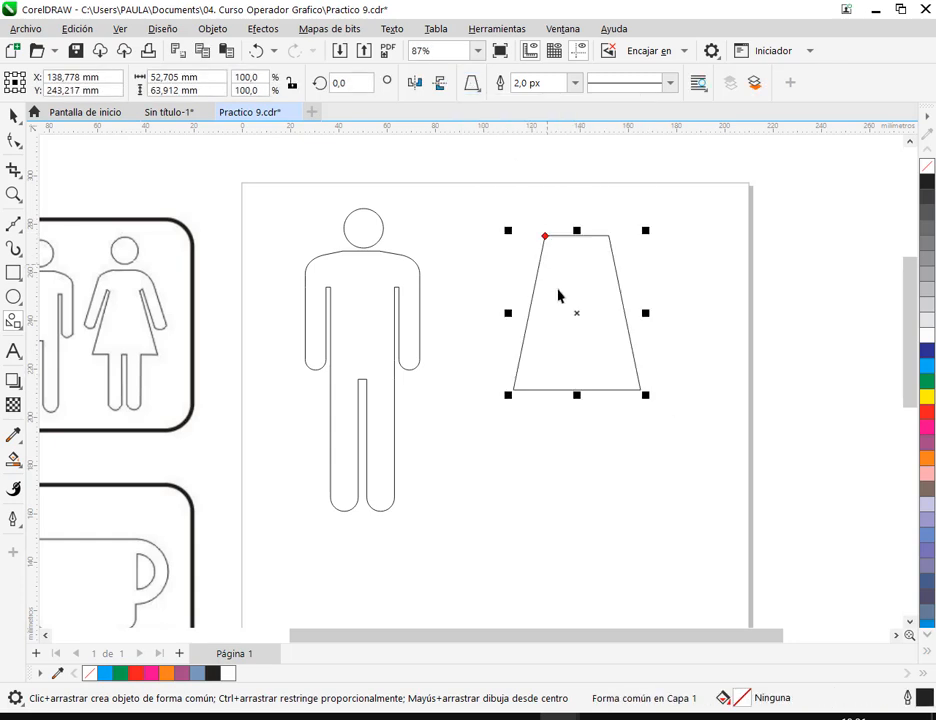
click(13, 116)
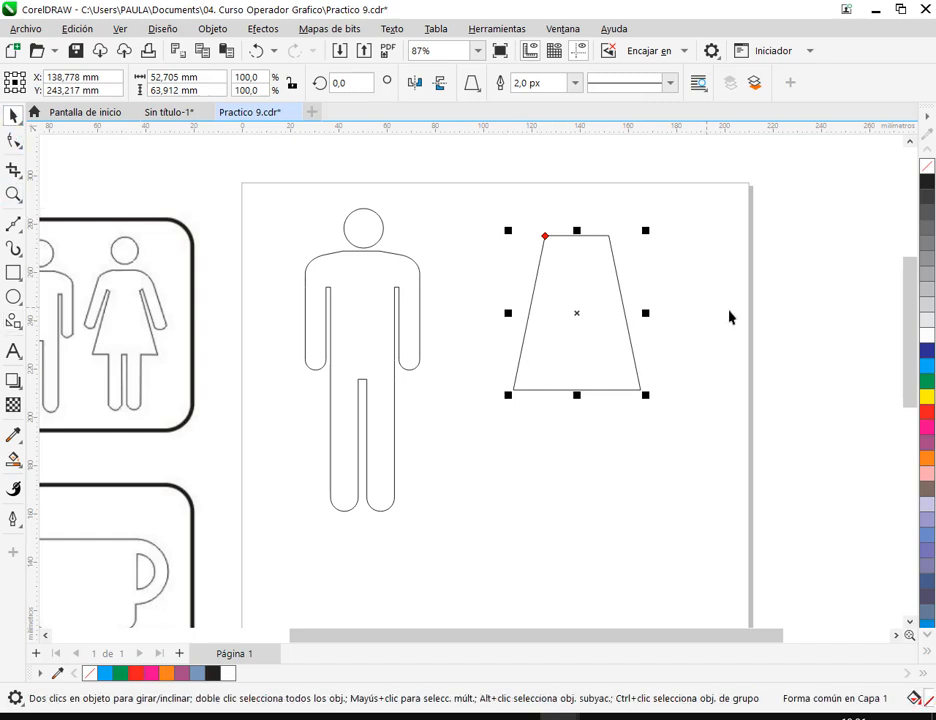
drag(644, 317, 652, 318)
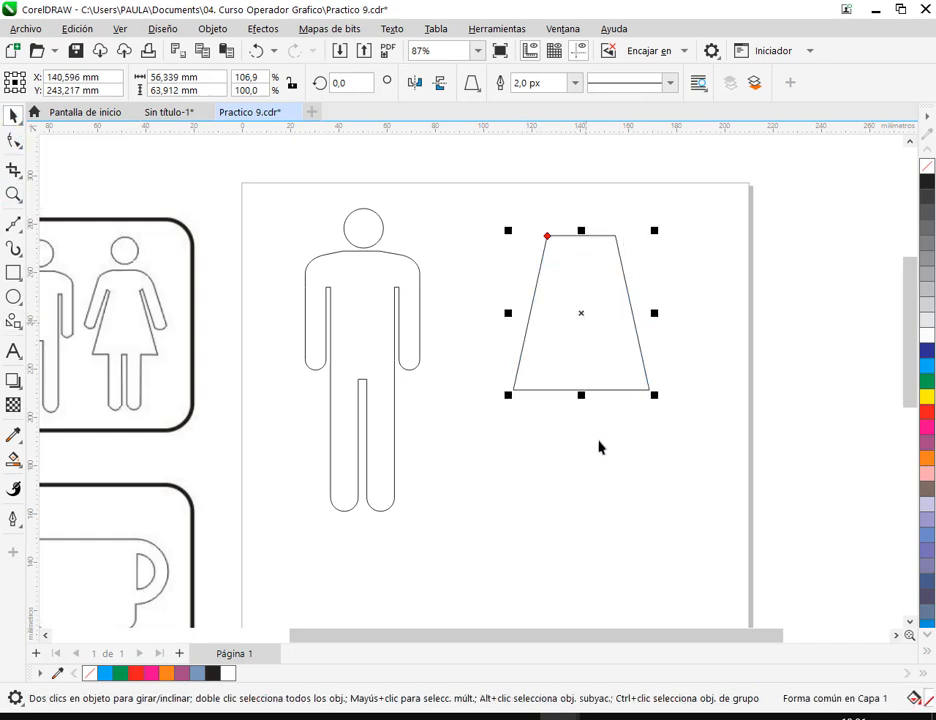
click(599, 489)
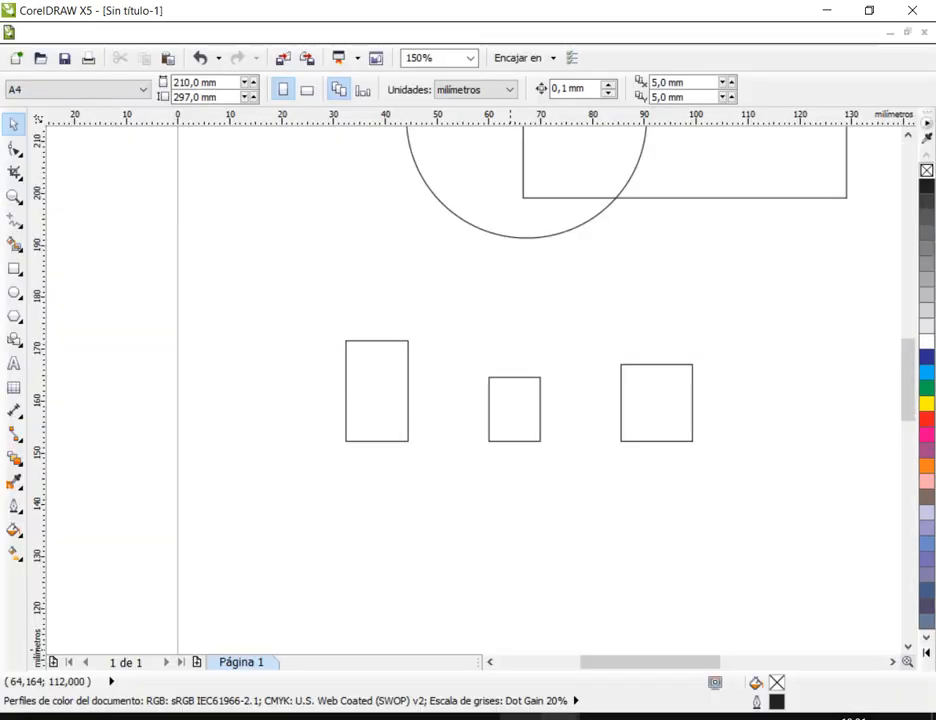
- Delete the three small rectangles below the circle in the CorelDRAW X5 document
drag(324, 303, 730, 490)
key(Delete)
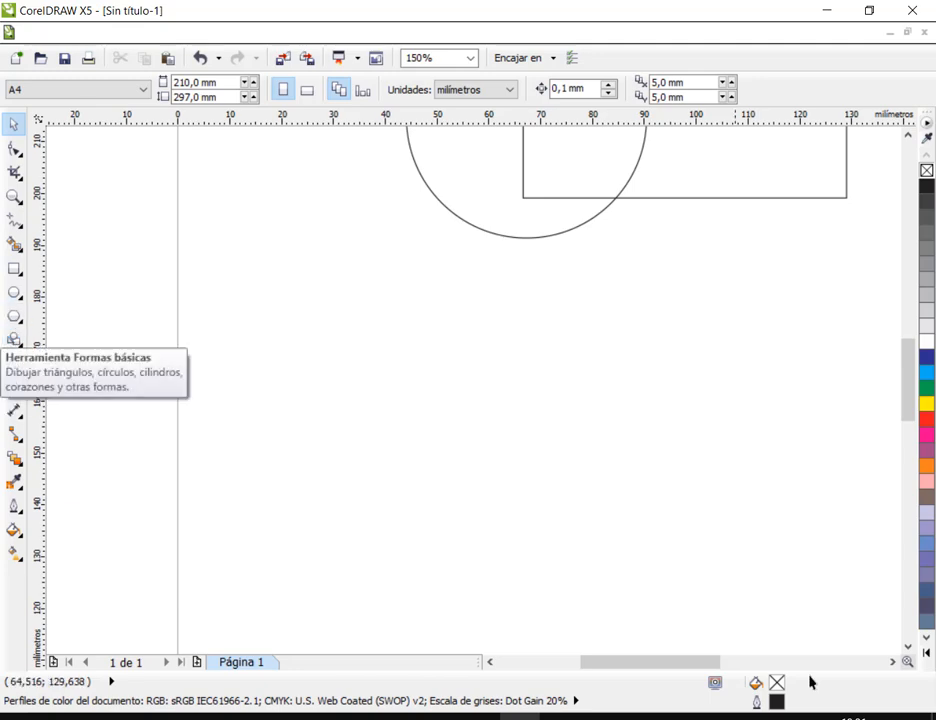
- Switch to Practico 9.cdr in the newer CorelDRAW and activate the Polygon tool
click(559, 716)
click(640, 615)
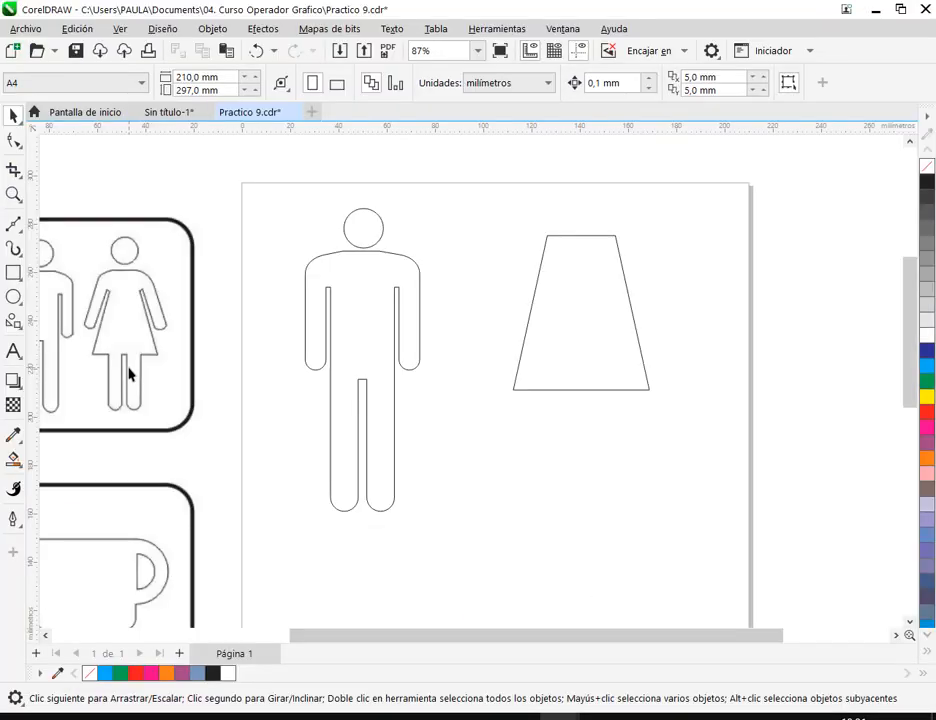
click(12, 322)
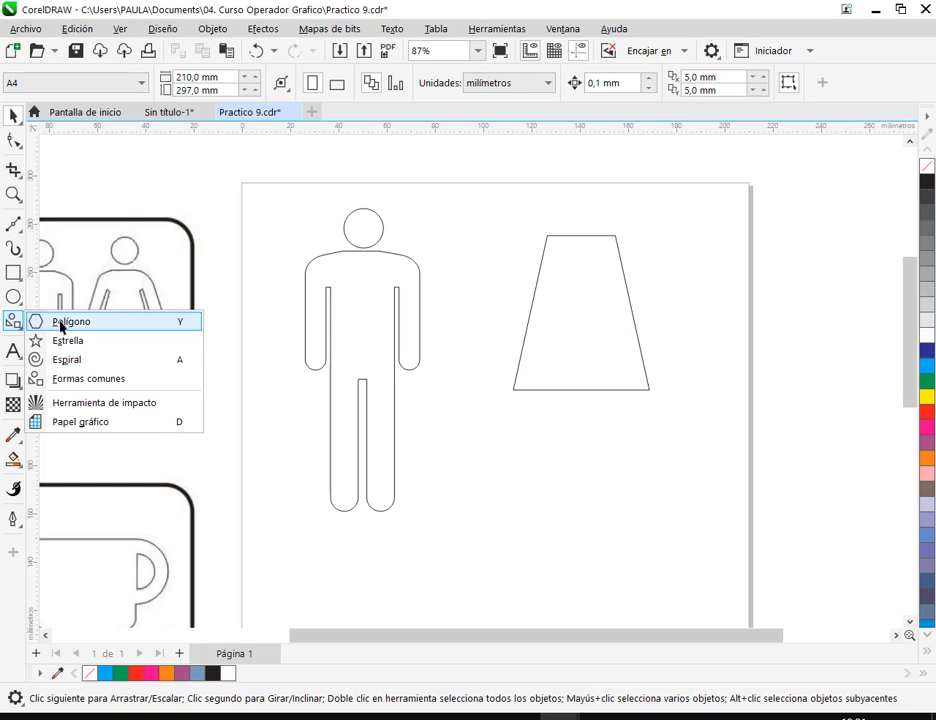
click(110, 321)
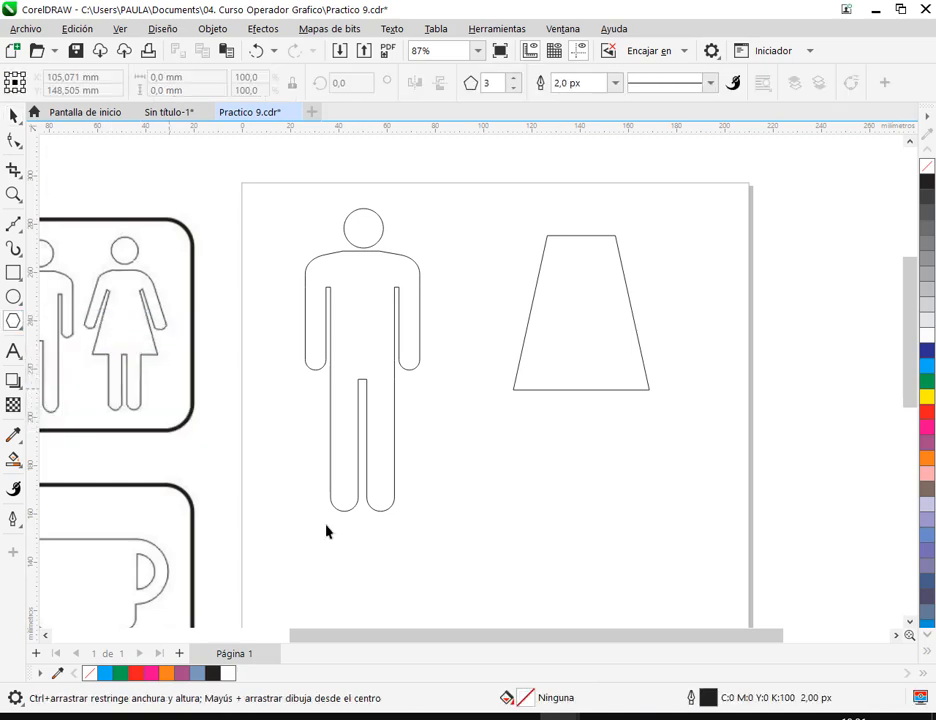
- Switch to CorelDRAW X5, activate the Basic Shapes tool and show its set of perfect shapes
click(531, 716)
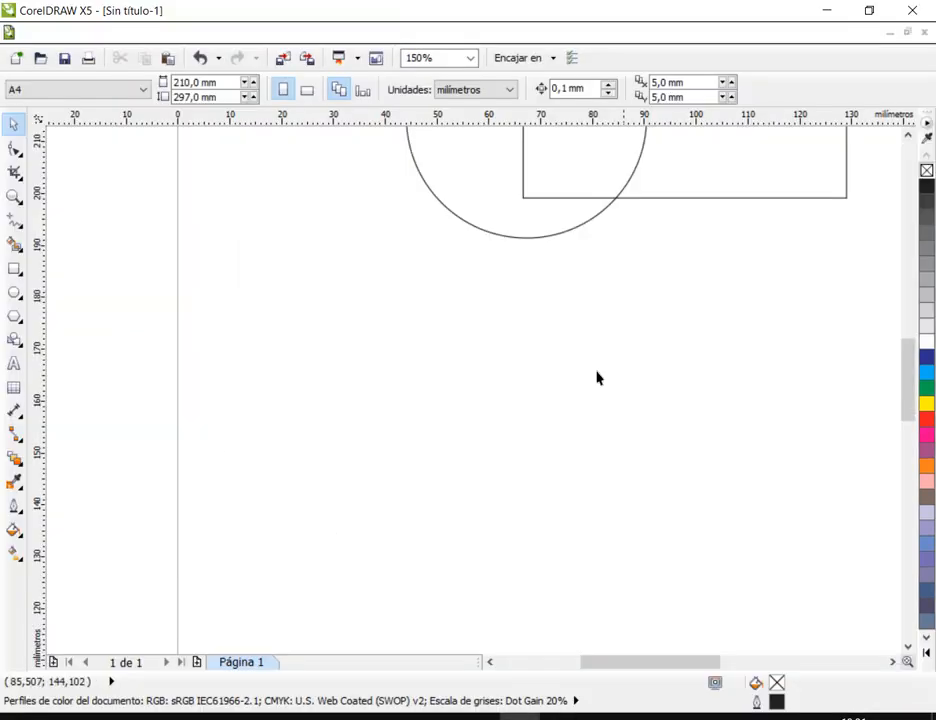
click(14, 340)
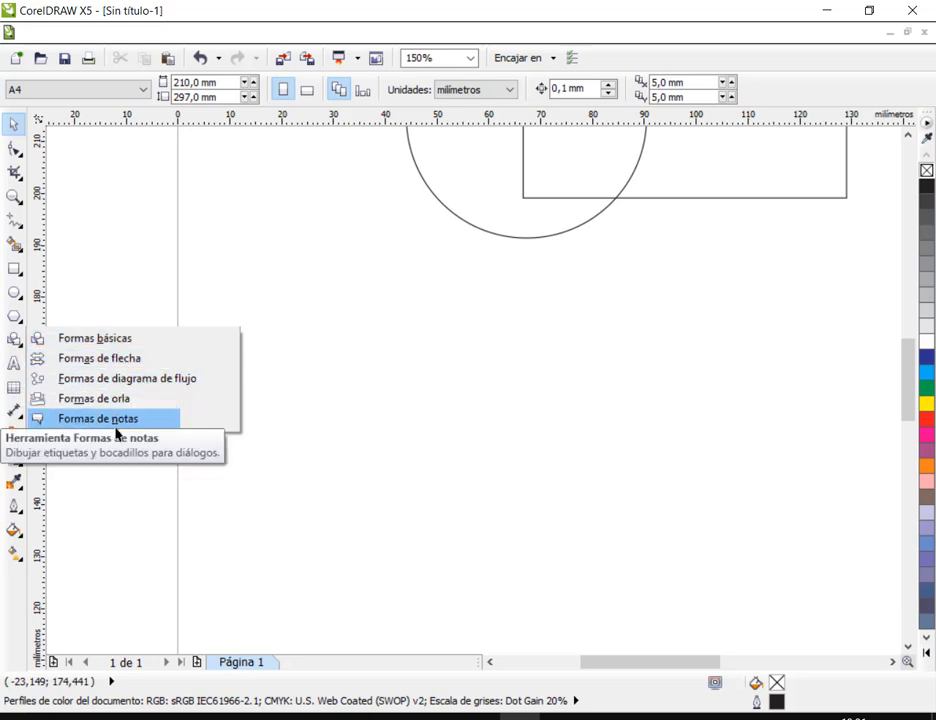
click(128, 341)
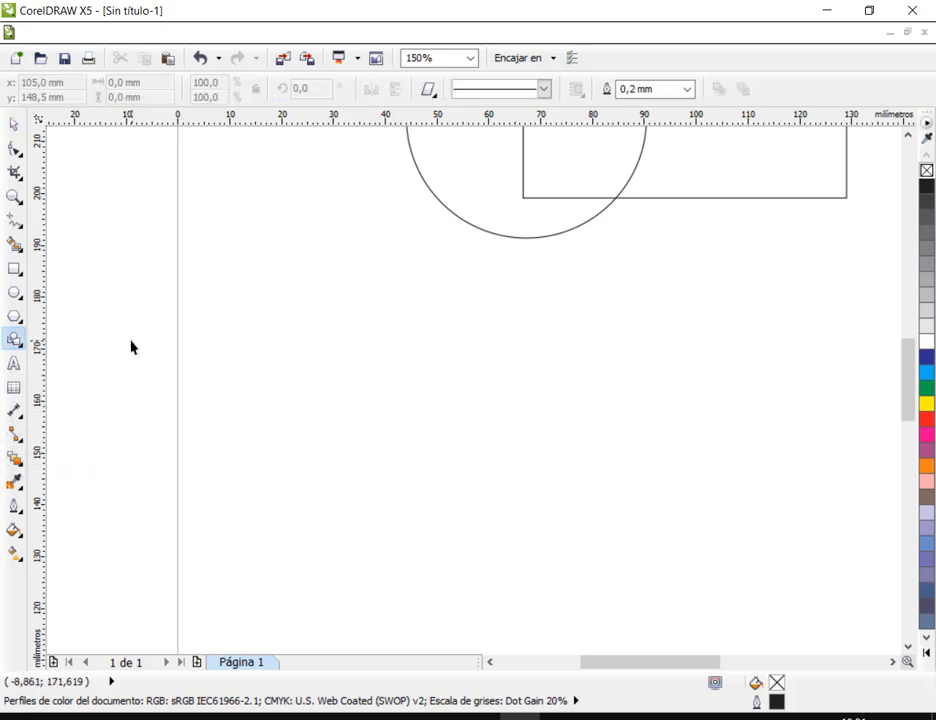
click(432, 95)
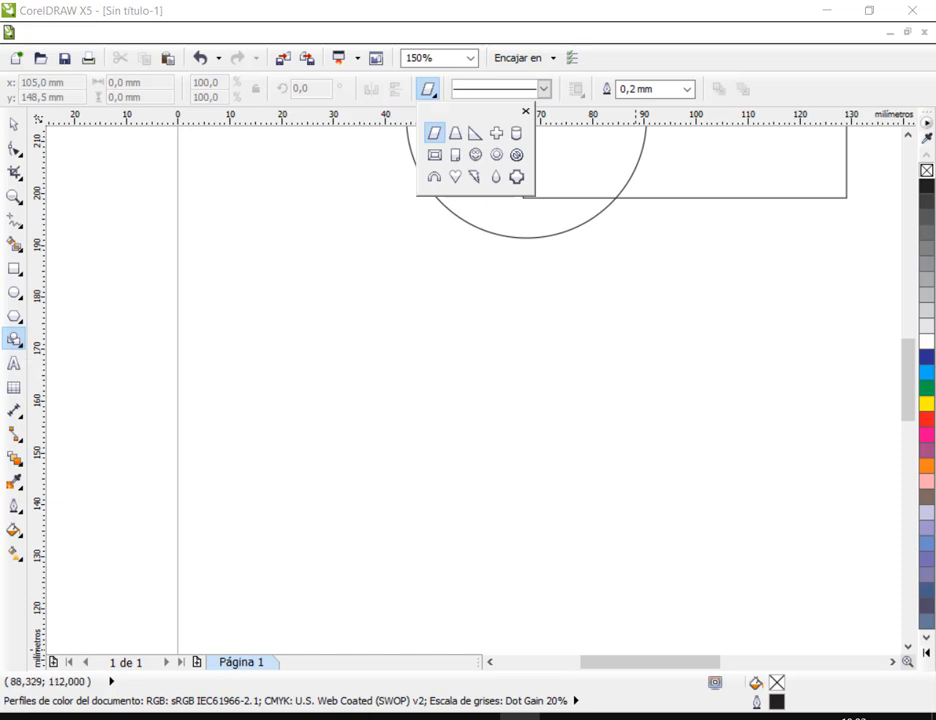
- Return to Practico 9.cdr, activate the Common Shapes tool and show its available shapes
mouse_move(564, 673)
click(609, 620)
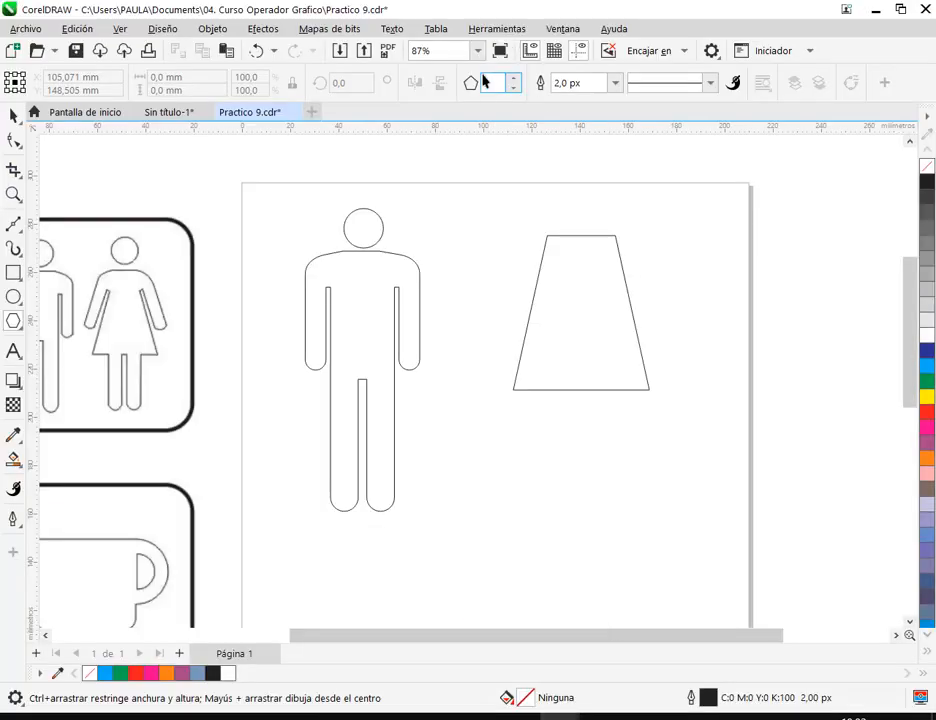
click(19, 329)
click(70, 375)
click(473, 84)
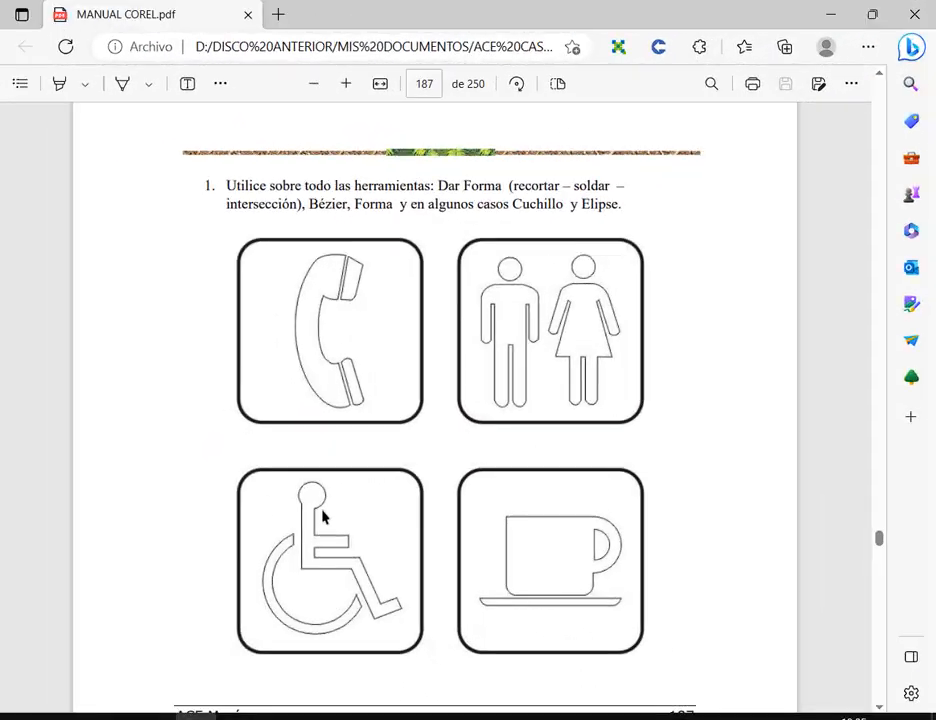
- Review the practice headings around page 187 of MANUAL COREL.pdf and select the Práctica 10 title text on page 188
scroll(352, 400, up, 3)
drag(350, 247, 314, 270)
click(370, 270)
scroll(378, 282, down, 10)
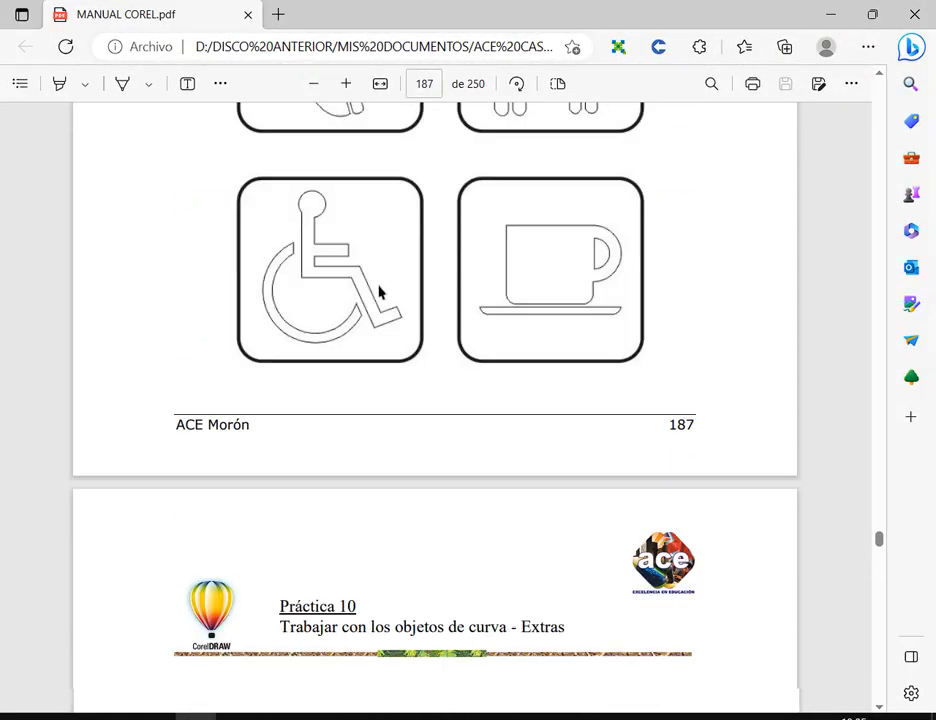
drag(357, 216, 282, 222)
click(400, 233)
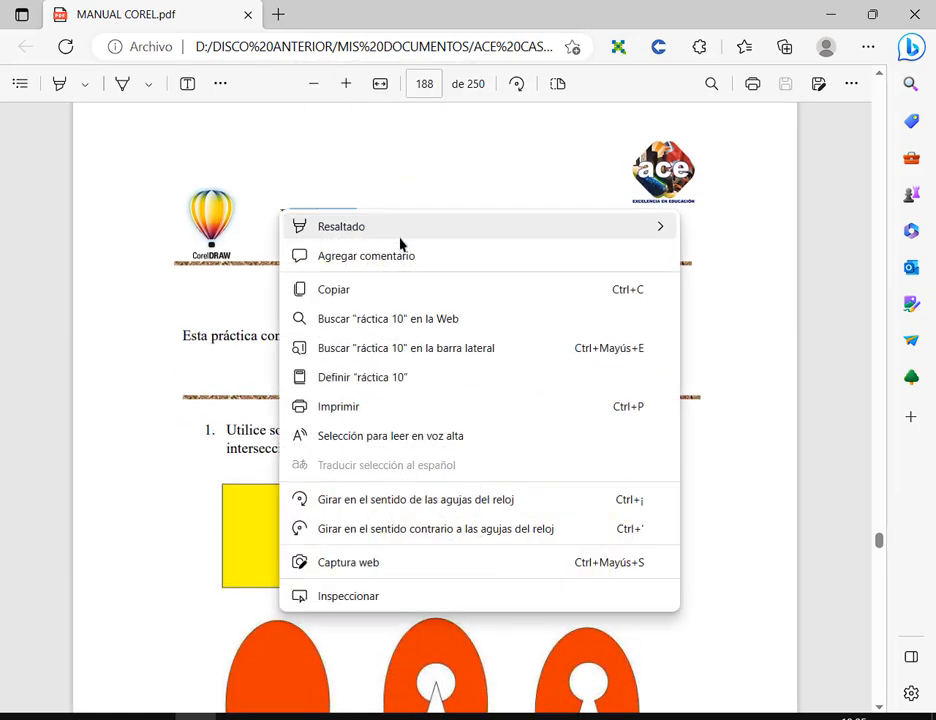